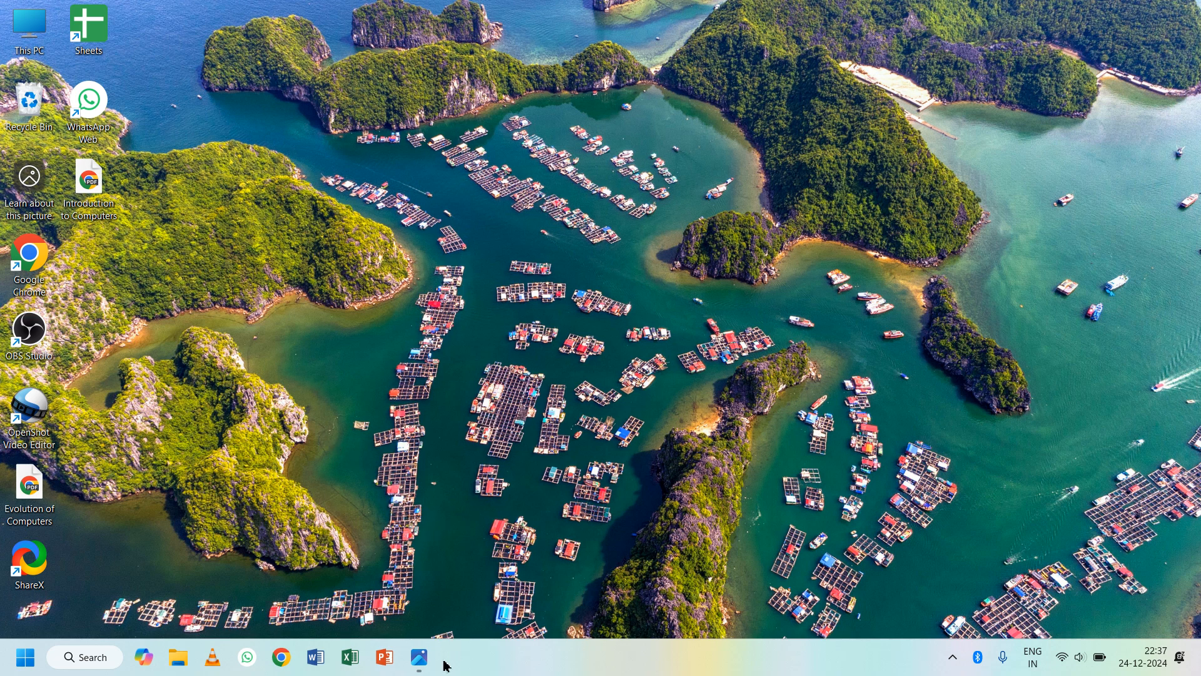
- View the scanned JAC admission card in Photos, then launch Word
left_click(425, 663)
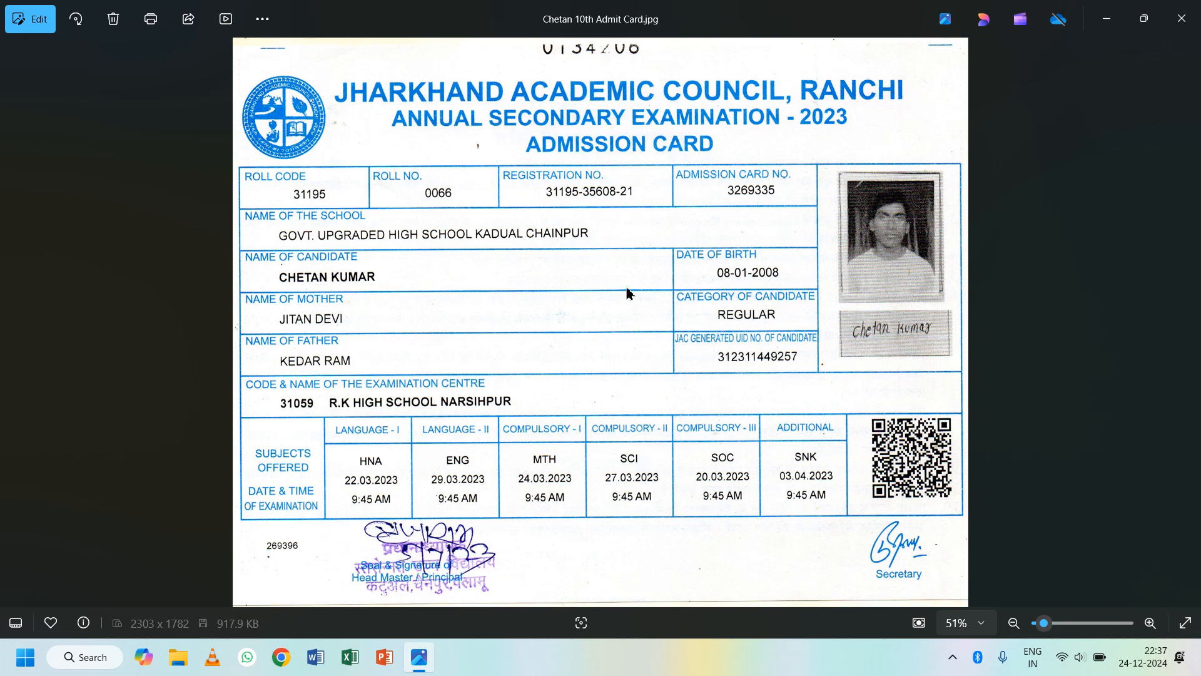
left_click(316, 666)
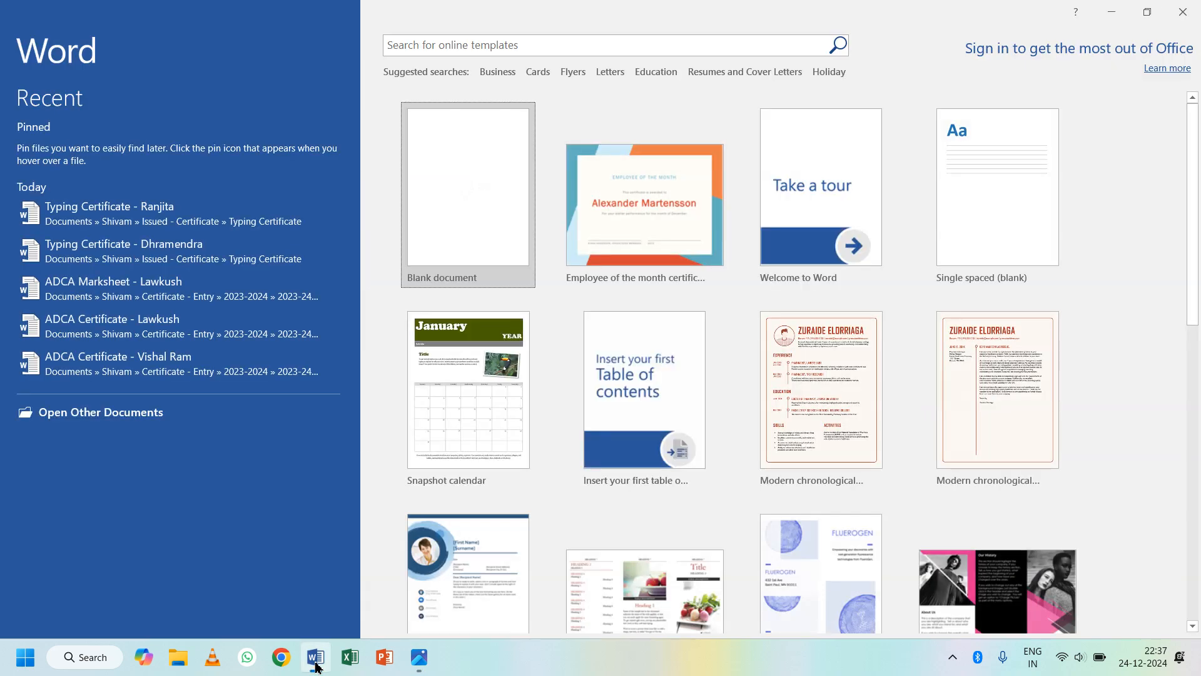
- Create a blank document with A4 paper size and Narrow 1.27 cm margins
left_click(464, 221)
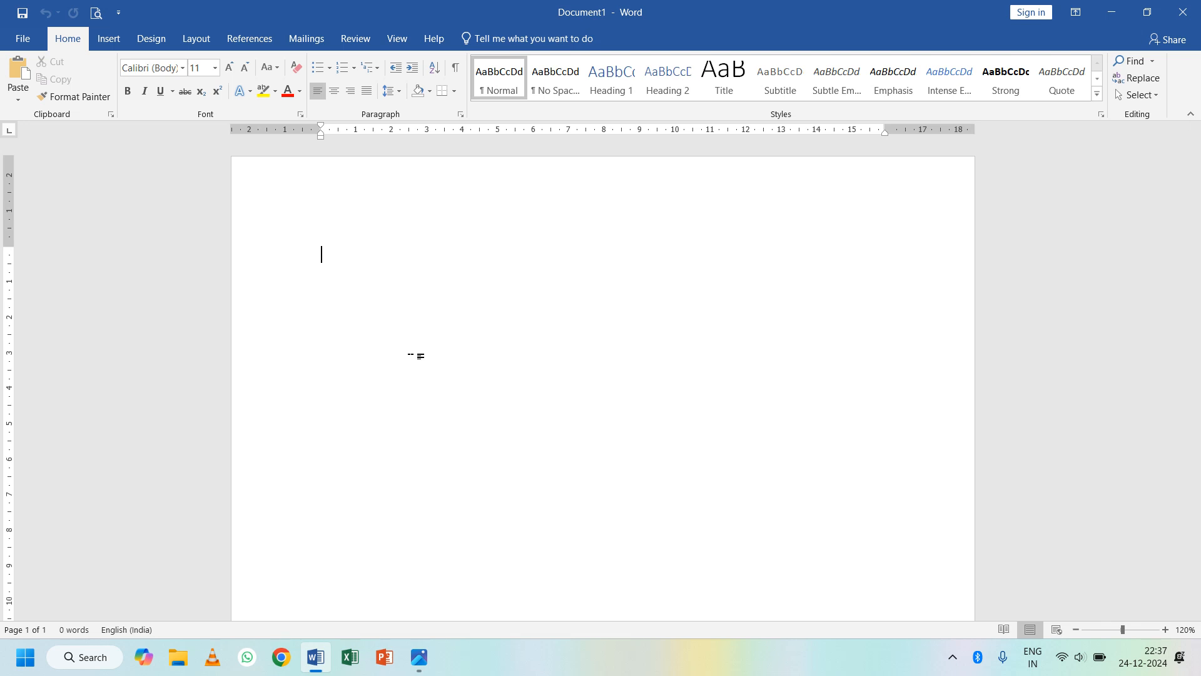
left_click(152, 42)
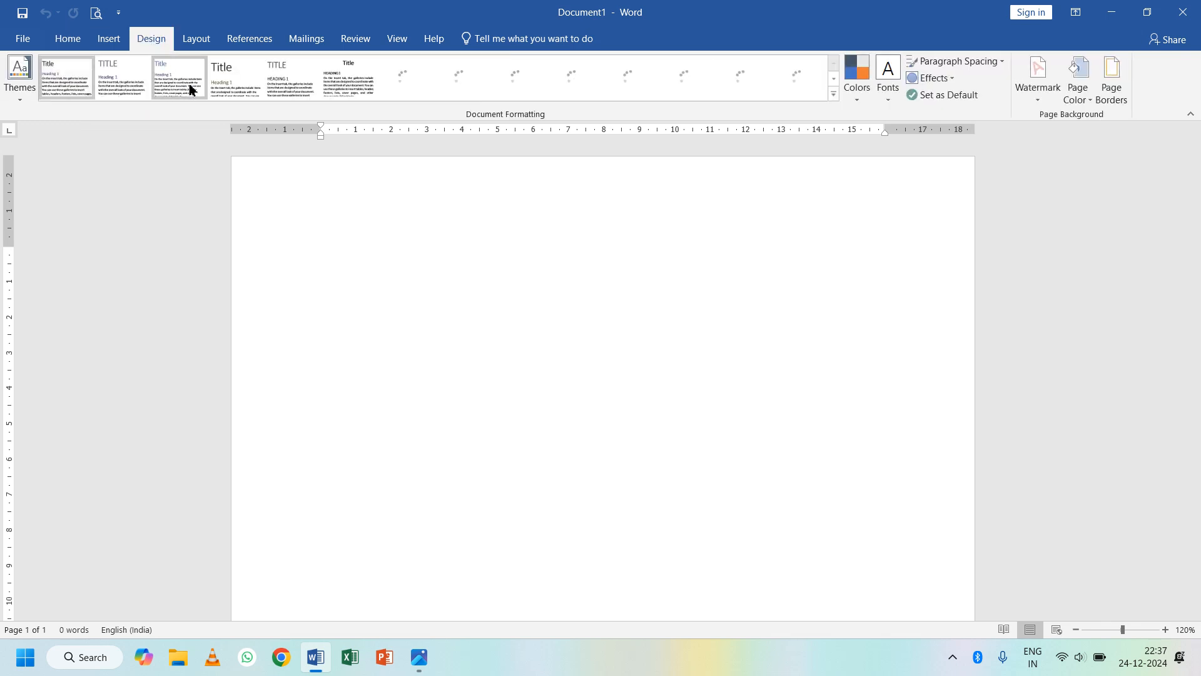
left_click(200, 43)
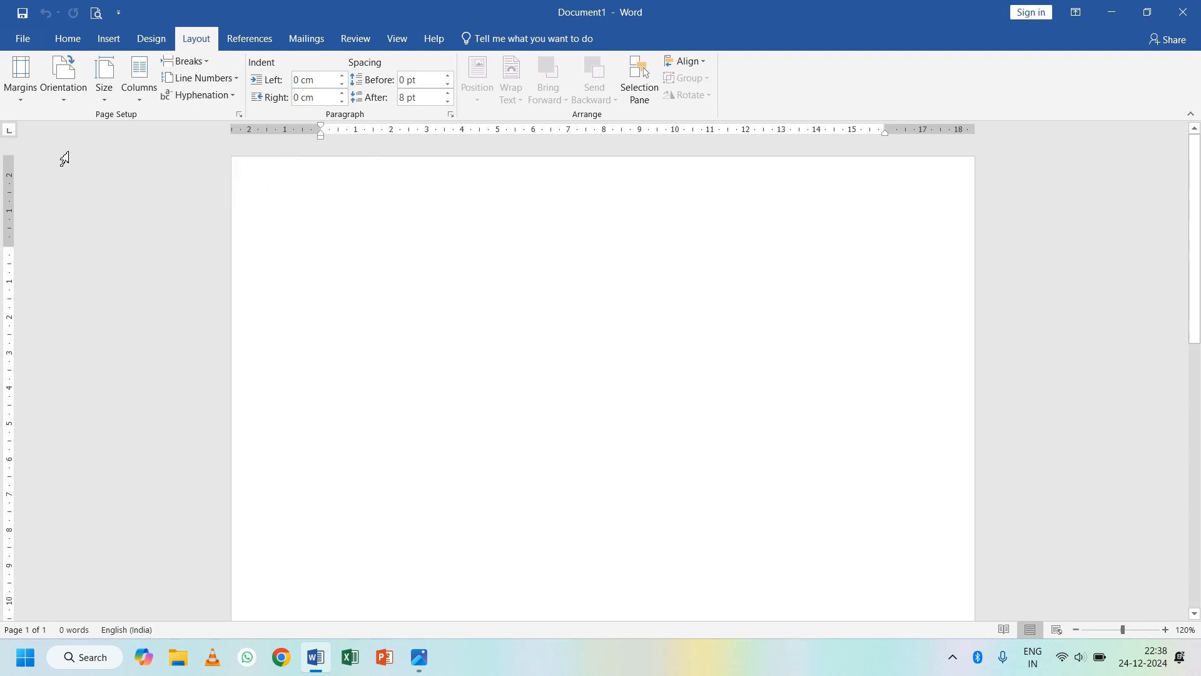
left_click(108, 100)
left_click(140, 127)
left_click(20, 94)
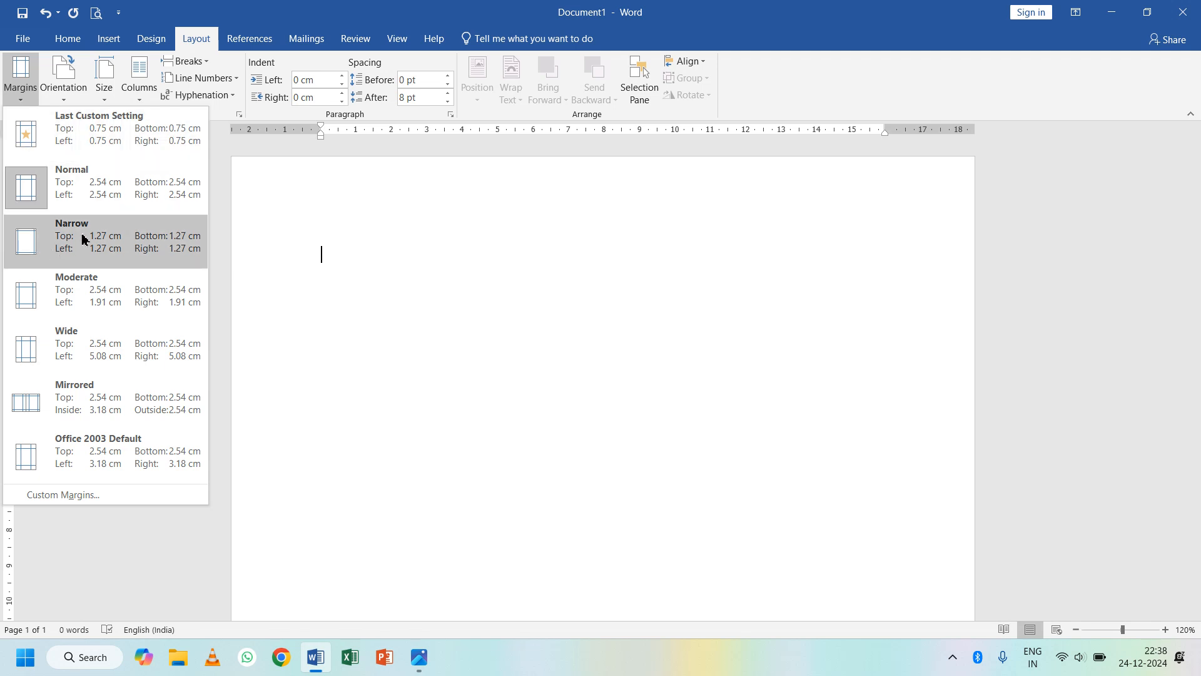
left_click(82, 239)
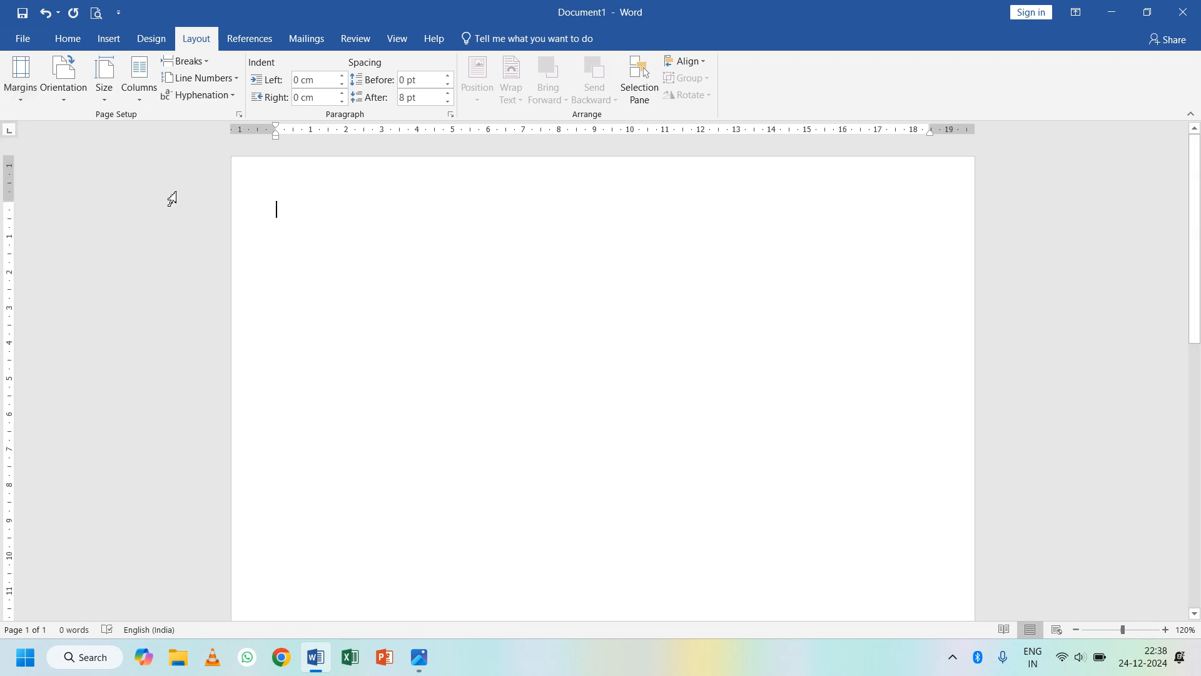
left_click(421, 657)
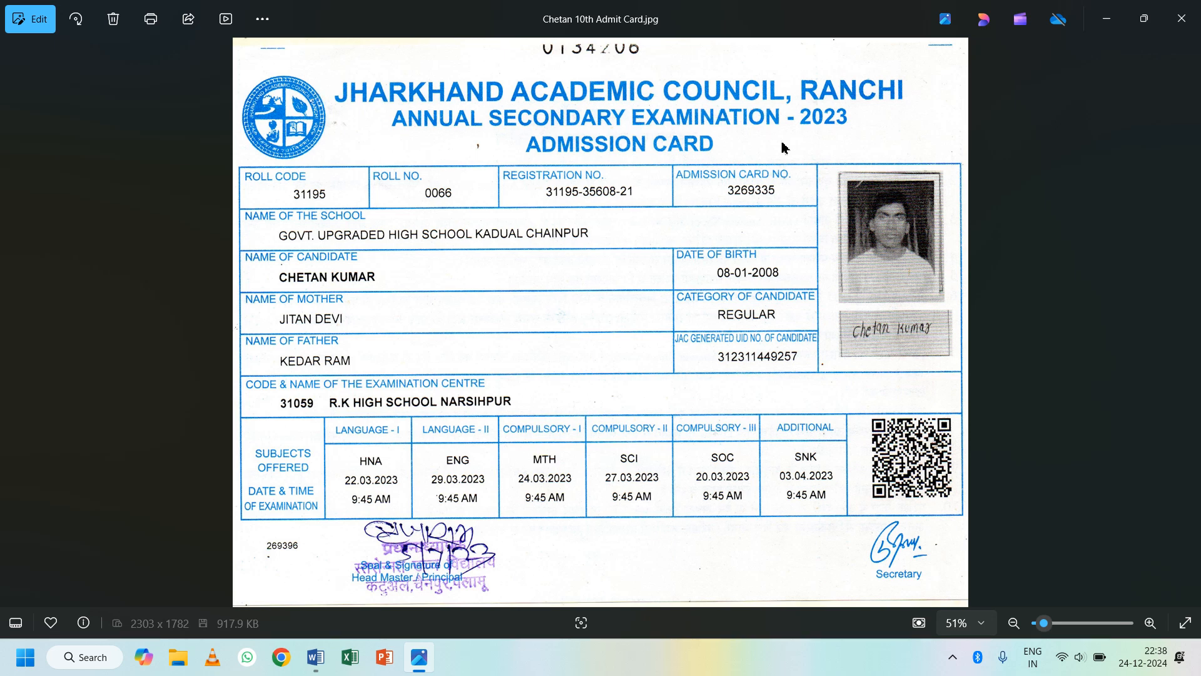
- Type the lines 'JHARKHAND ACADEMIC COUNCIL, RANCHI' and 'ANNUAL SECONDARY EXAMINATION - 2023'
left_click(324, 659)
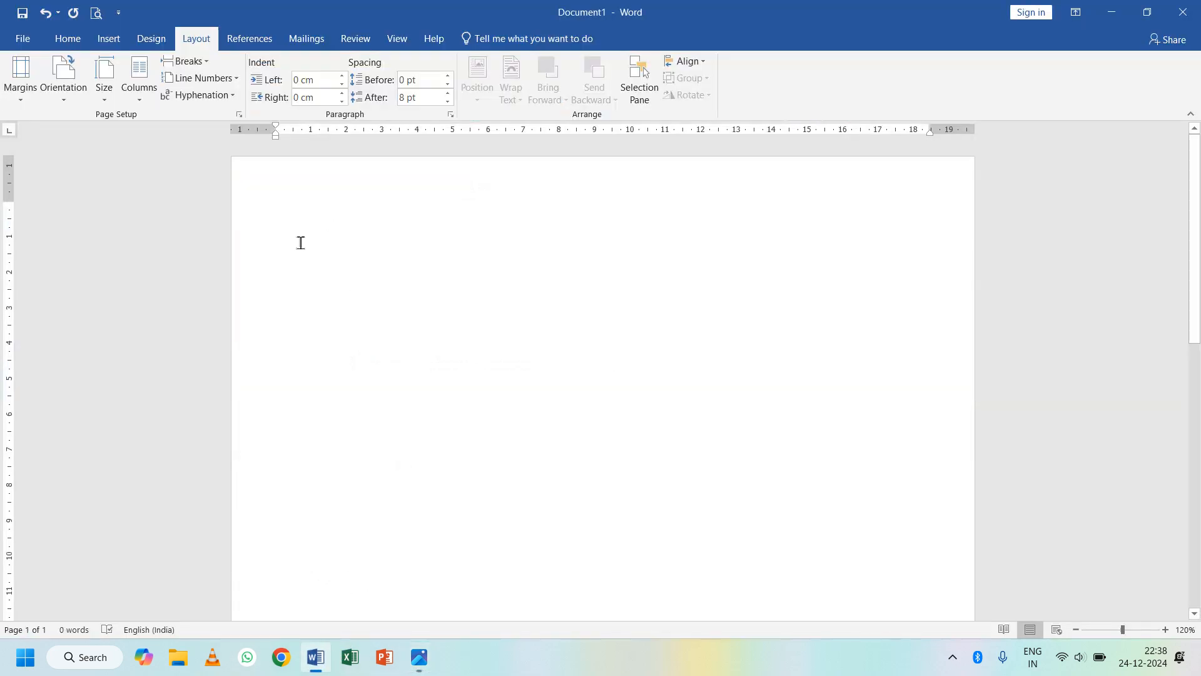
type("JHAR")
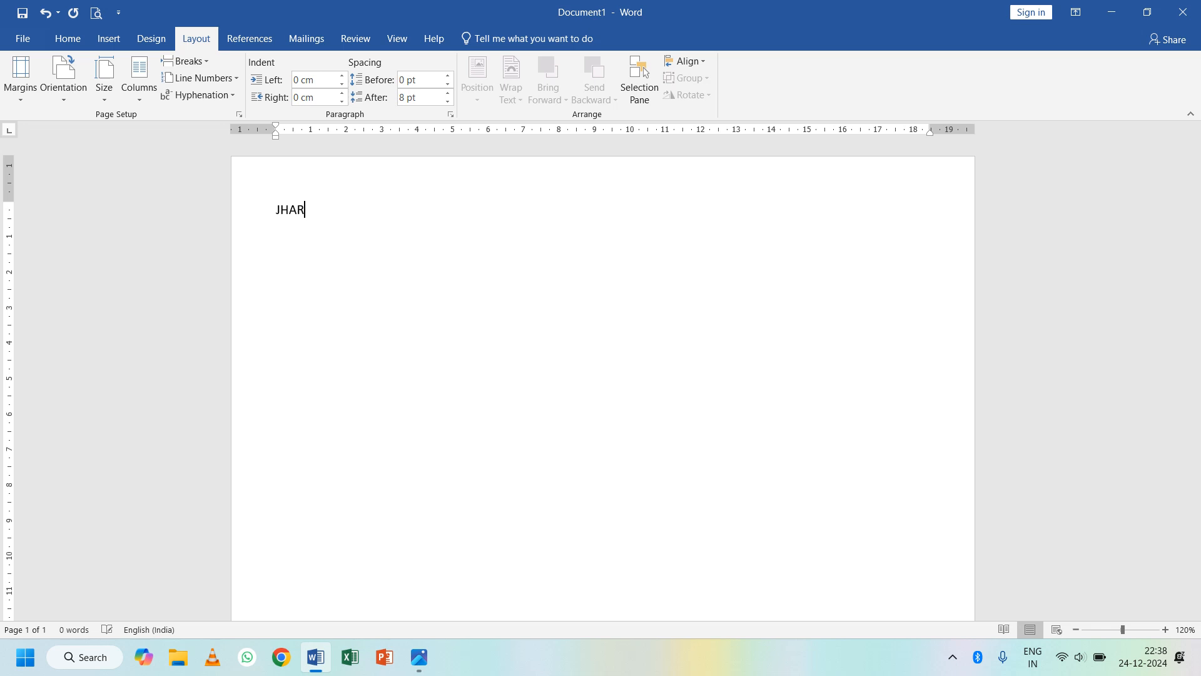
type("KHAND ACADEMIC COUNCI")
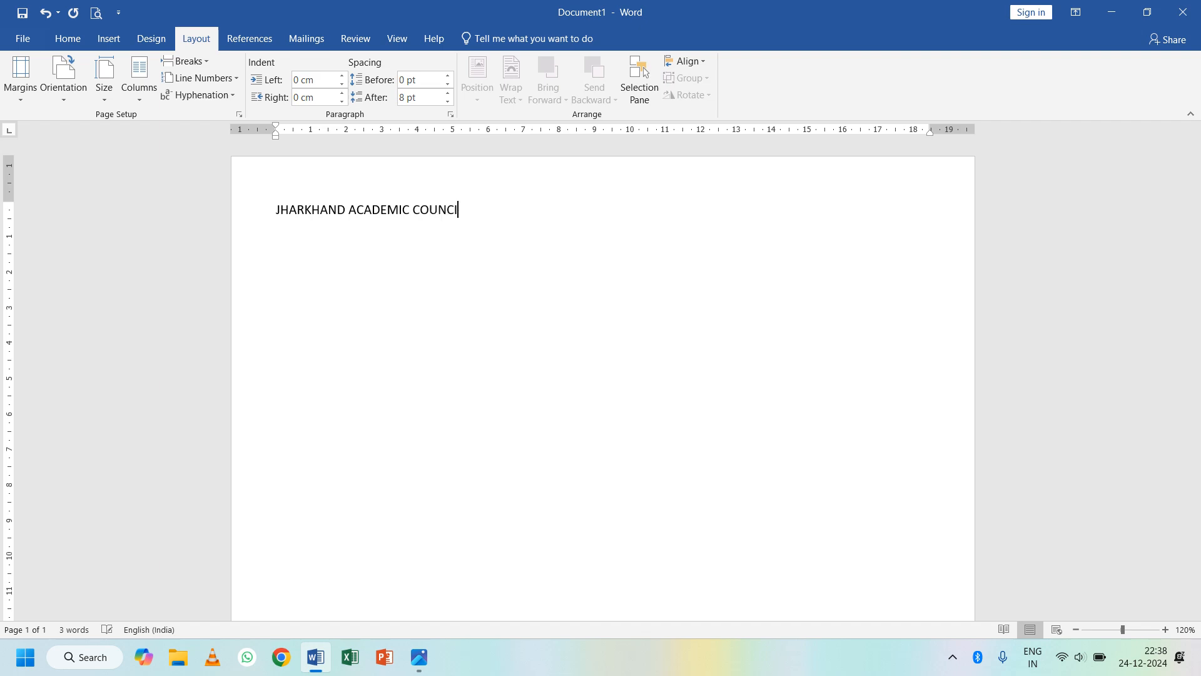
type("L, RANCHI")
key("Return")
left_click(418, 665)
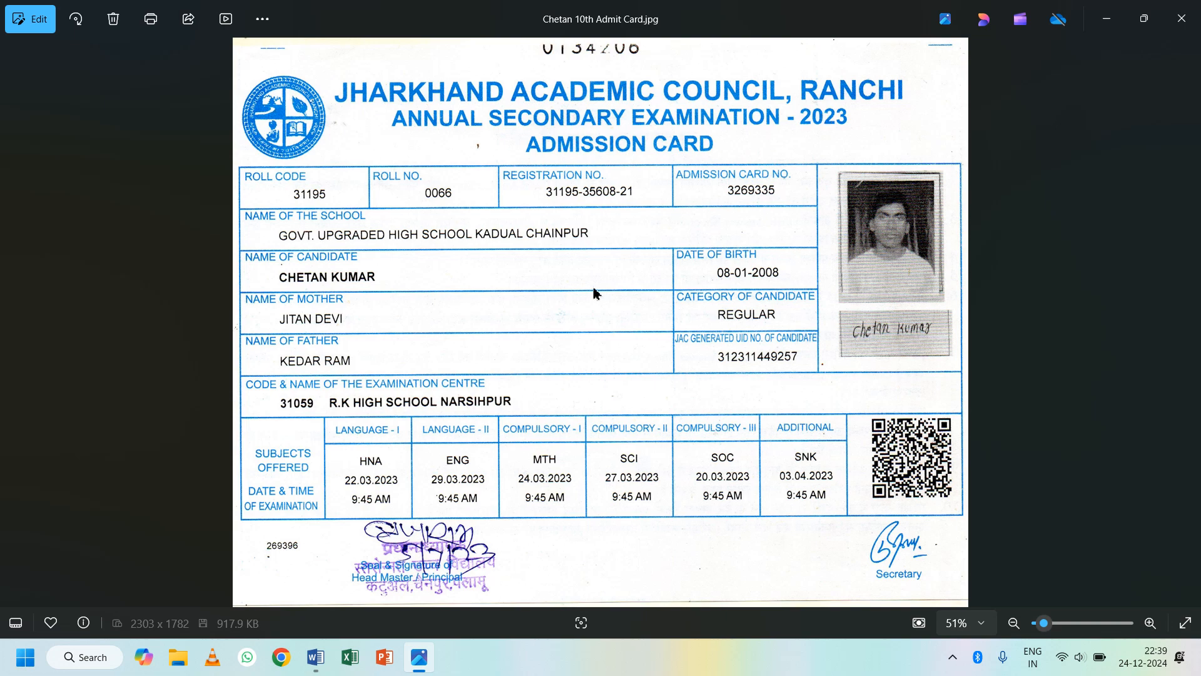
left_click(319, 660)
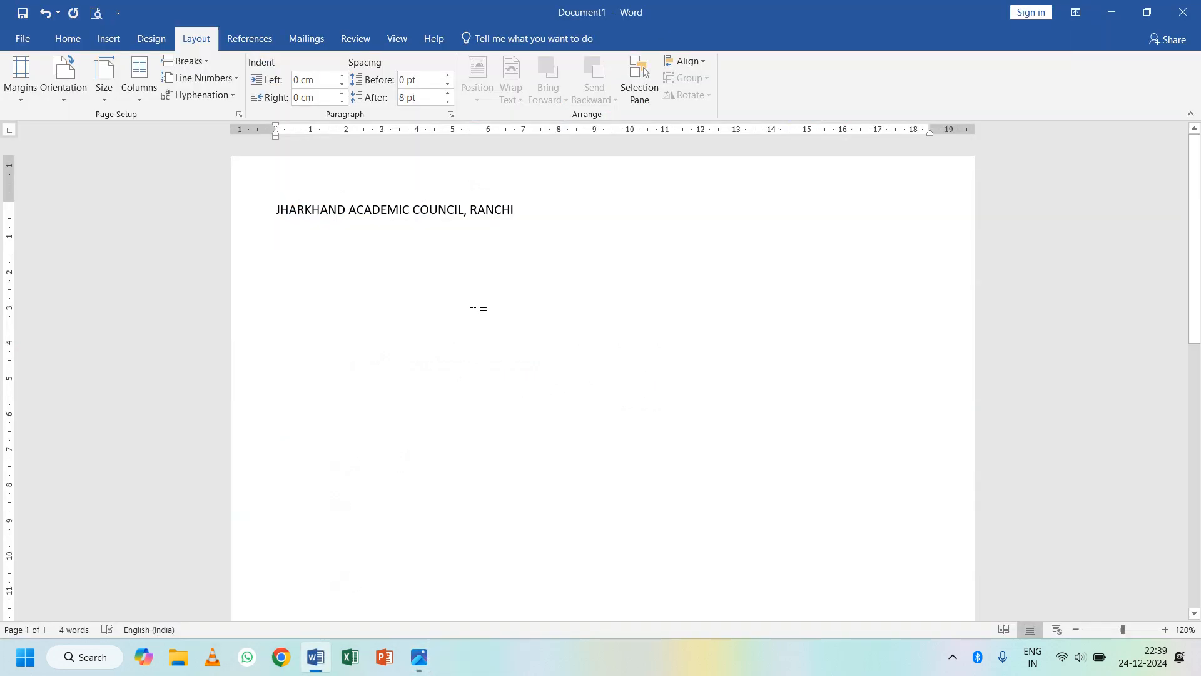
type("ANNUAL SECON")
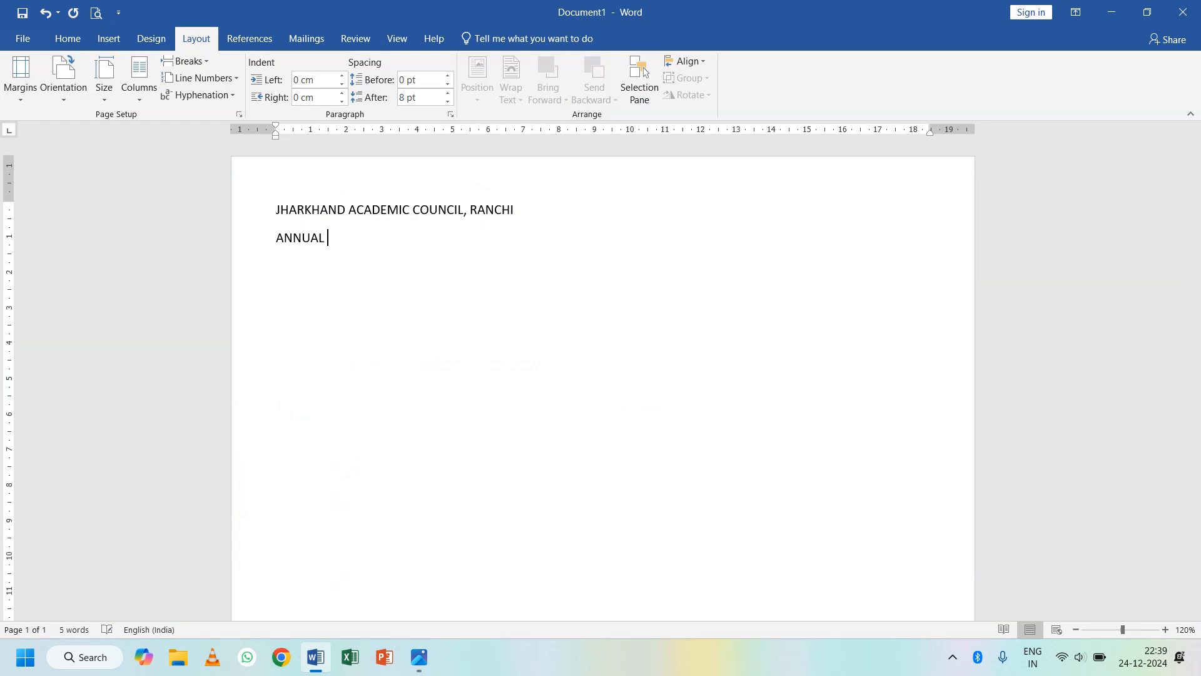
type("DARY EXAMINATION")
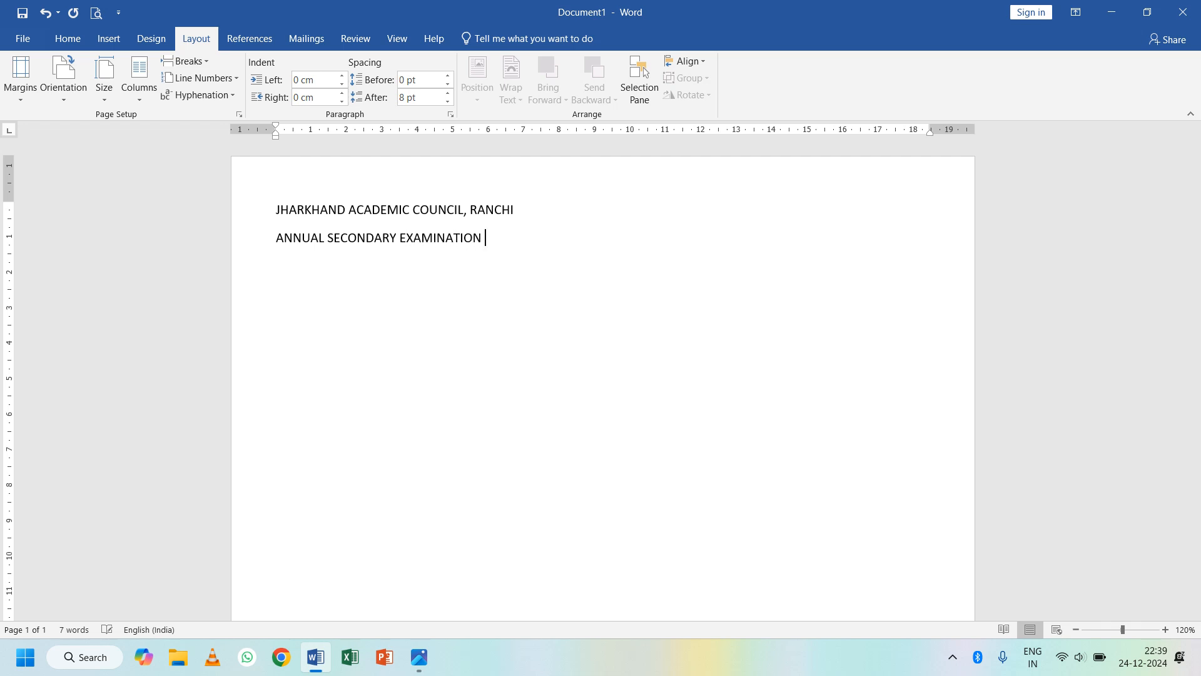
type(" - 2023")
key("Return")
- Type 'ADMISSION CARD' as the third heading line, correcting typos
type("AN")
key("BackSpace")
key("BackSpace")
type("ADM")
type("IIS")
key("BackSpace")
key("BackSpace")
type("SSION CARD")
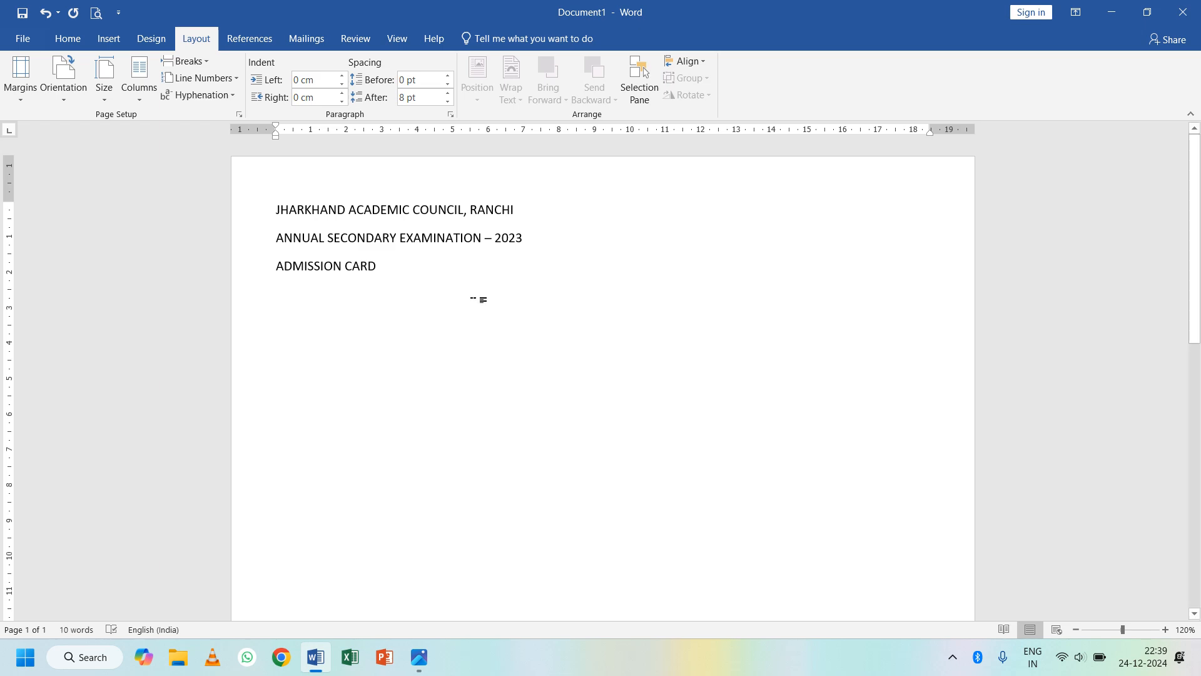
key("alt+Tab")
key("alt+Tab")
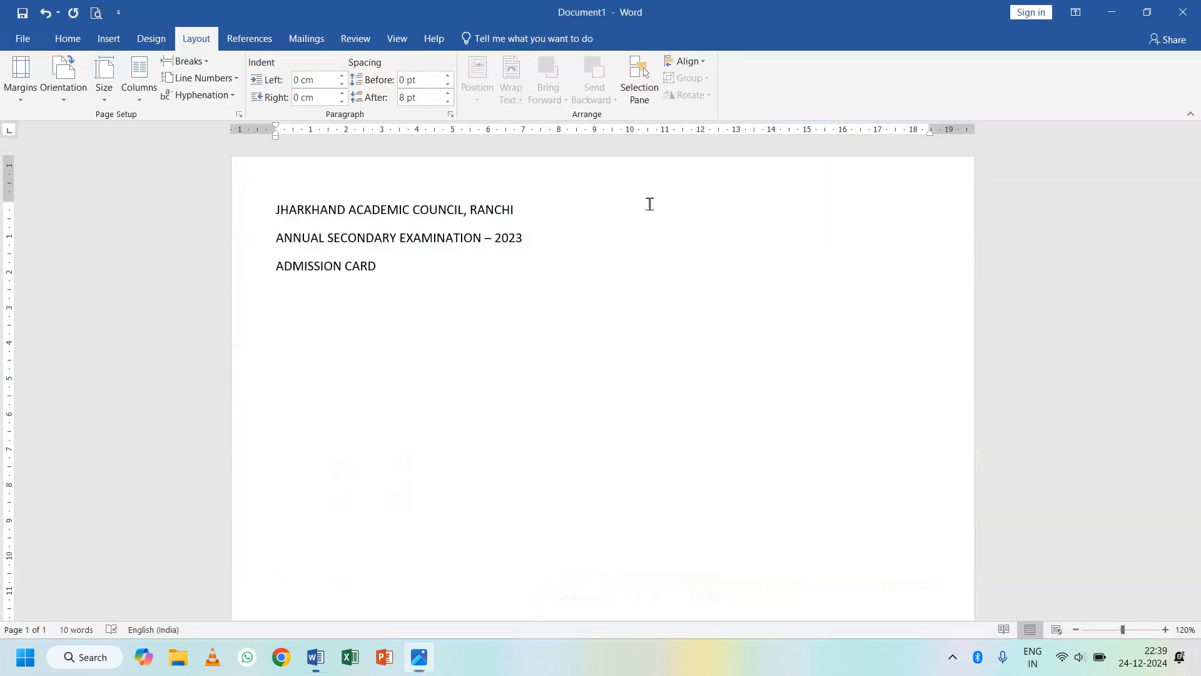
- Centre the three heading lines with single spacing and no space after paragraphs
left_click_drag(384, 267, 275, 209)
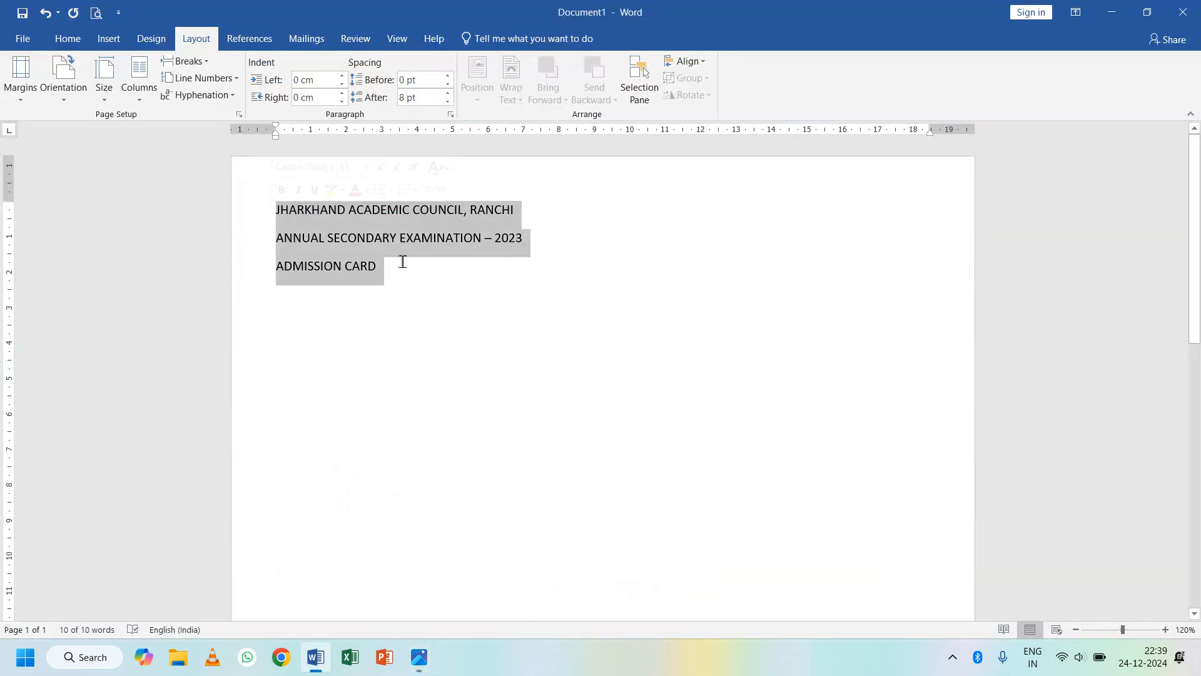
left_click(68, 39)
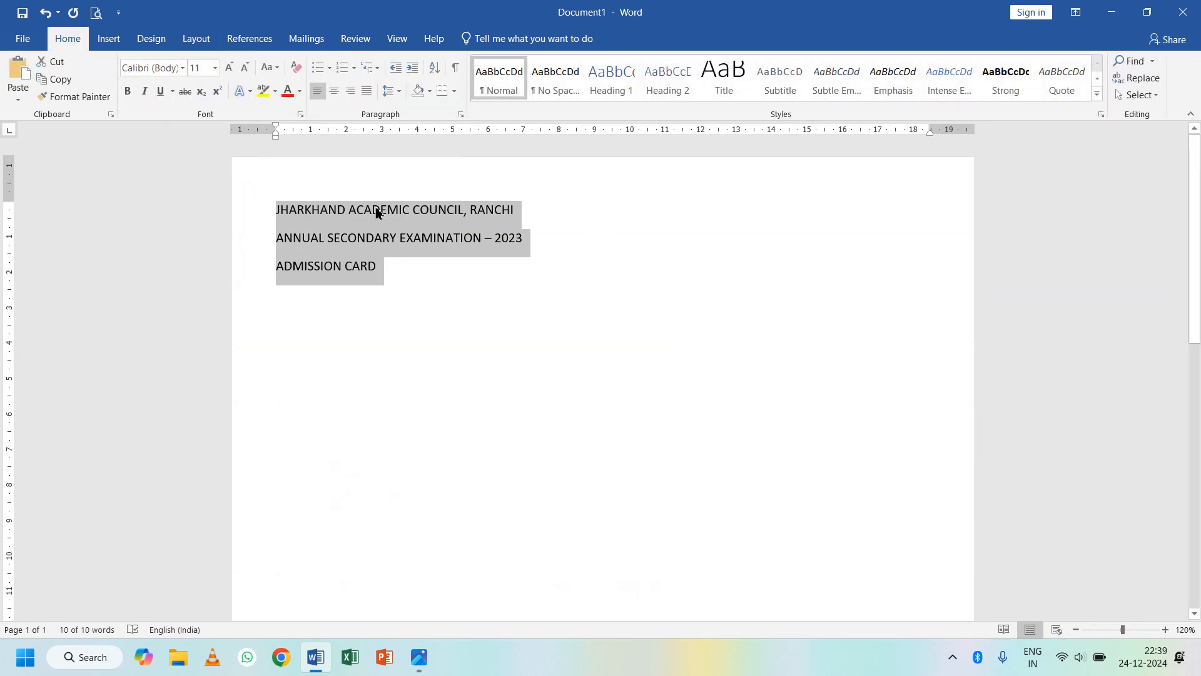
left_click(334, 95)
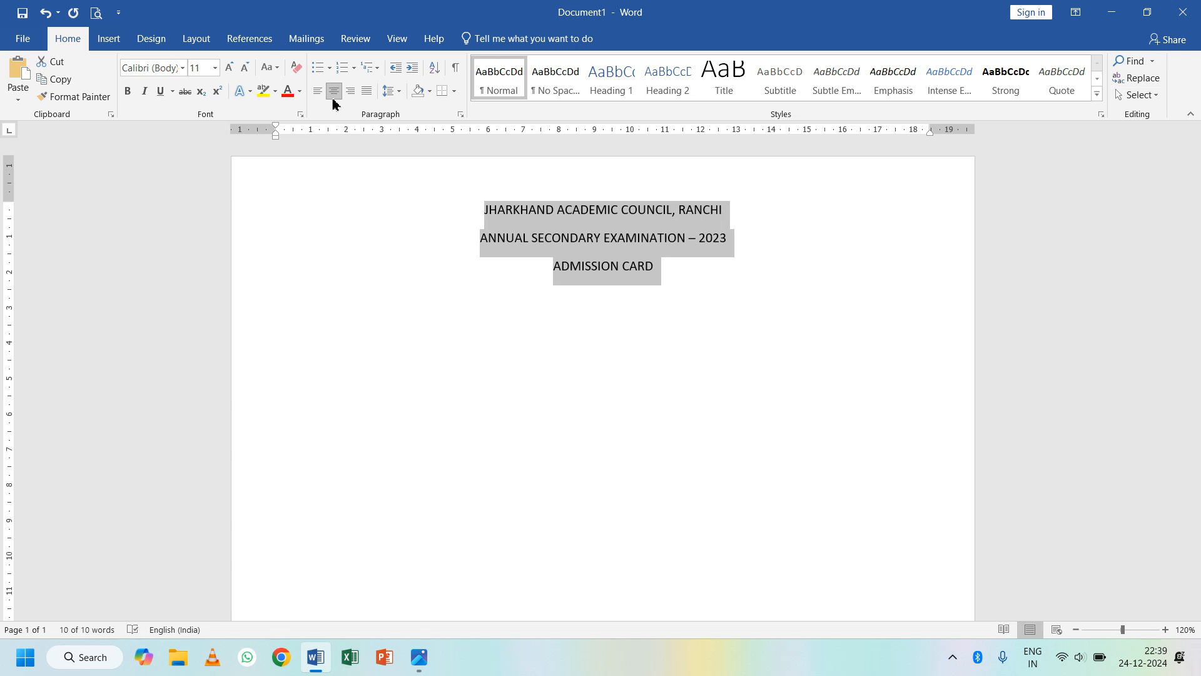
left_click(391, 97)
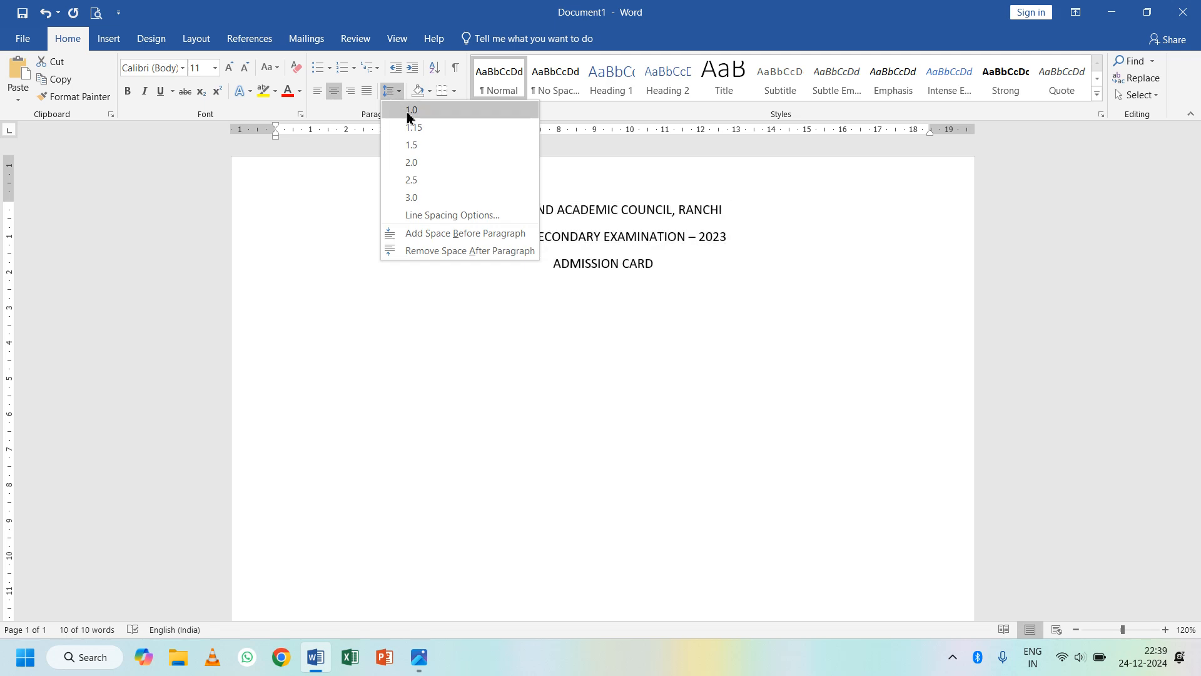
left_click(407, 112)
left_click(394, 95)
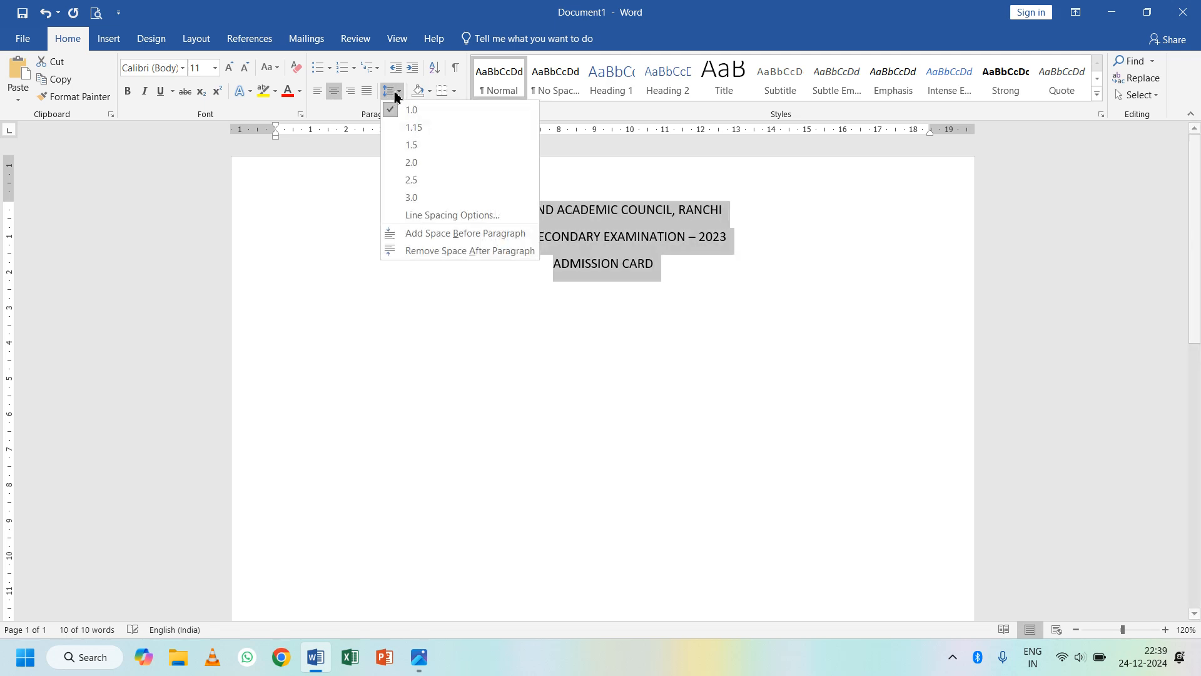
left_click(431, 253)
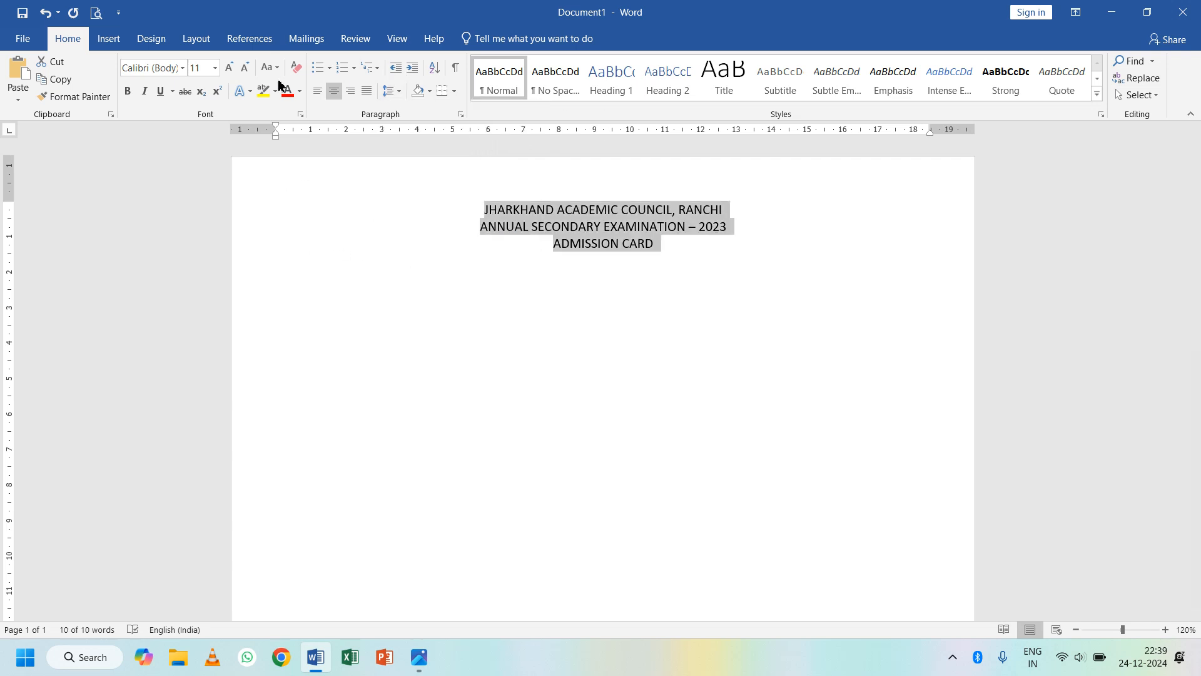
- Enlarge the headings to 20 pt and make them bold in Blue, Accent 5, Darker 25%
left_click(231, 68)
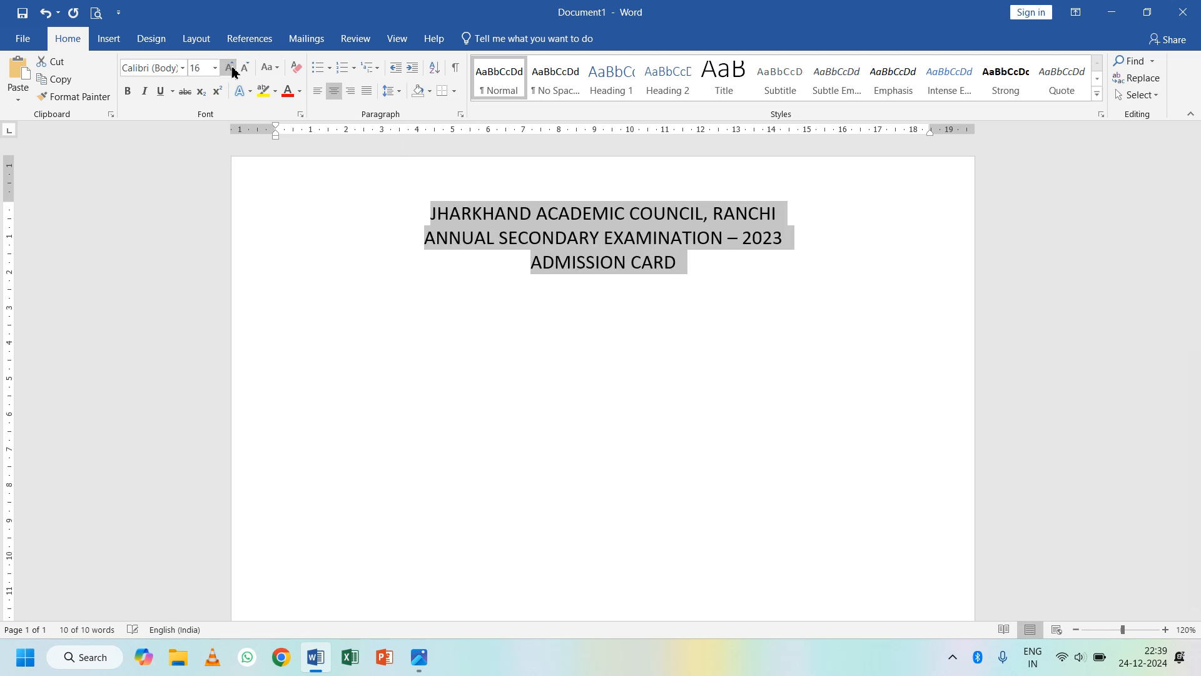
left_click(231, 68)
left_click(231, 68)
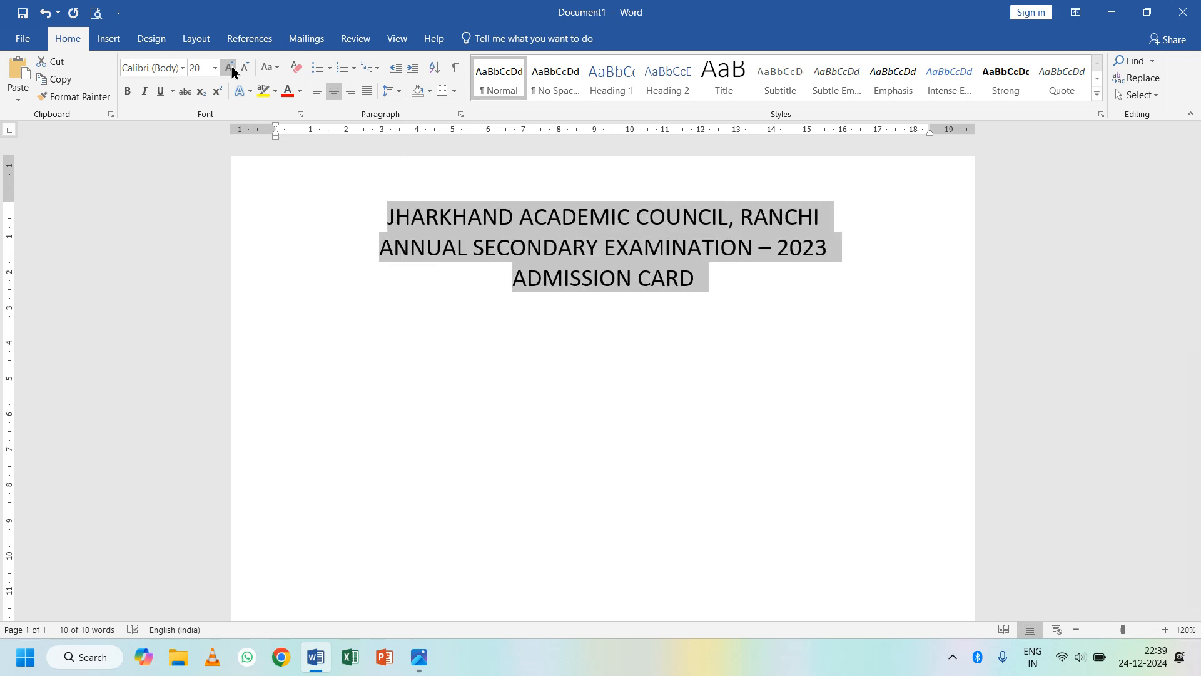
left_click(384, 220)
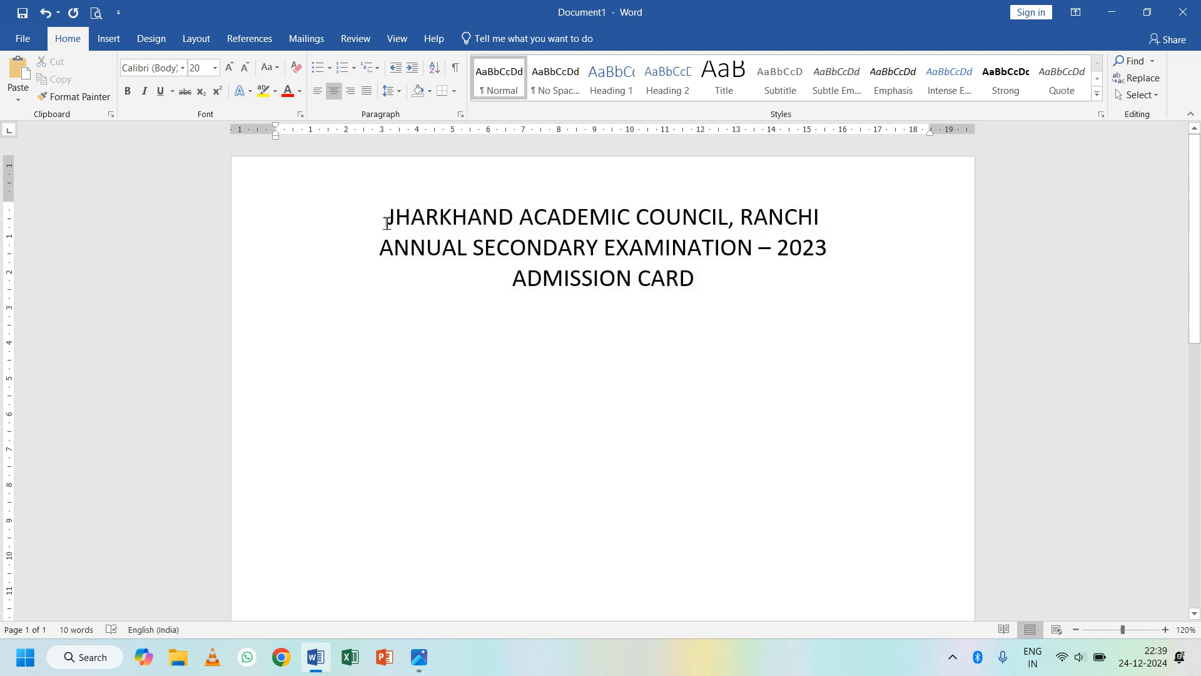
left_click_drag(386, 223, 707, 278)
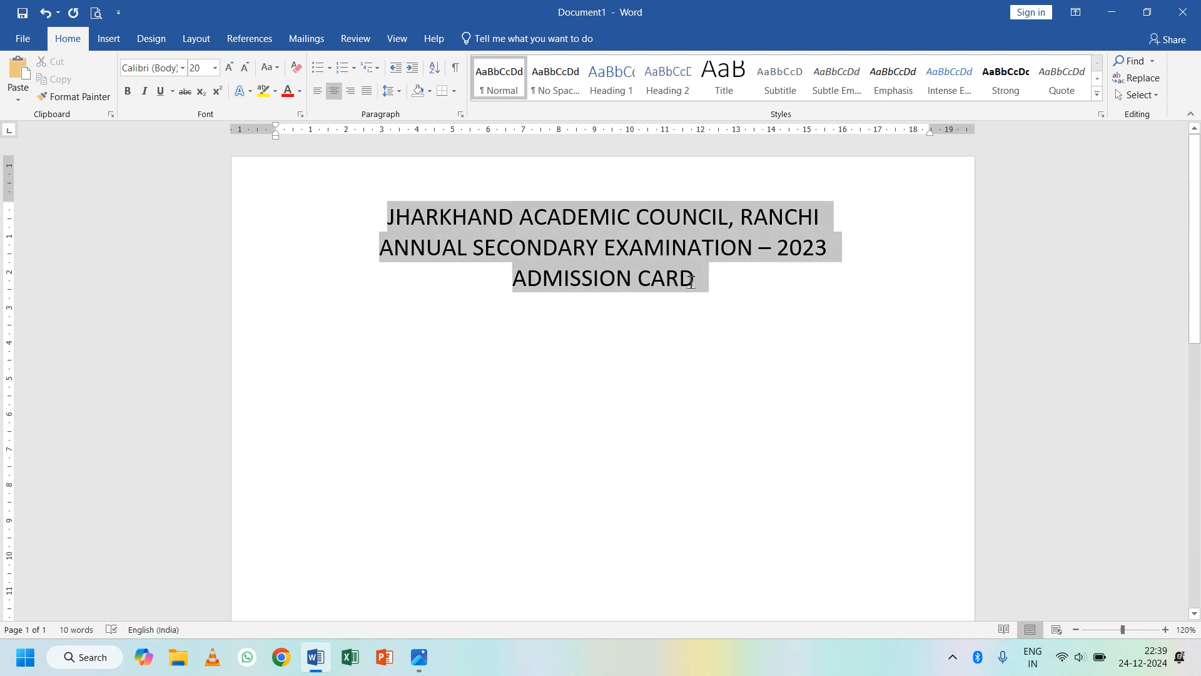
left_click(128, 91)
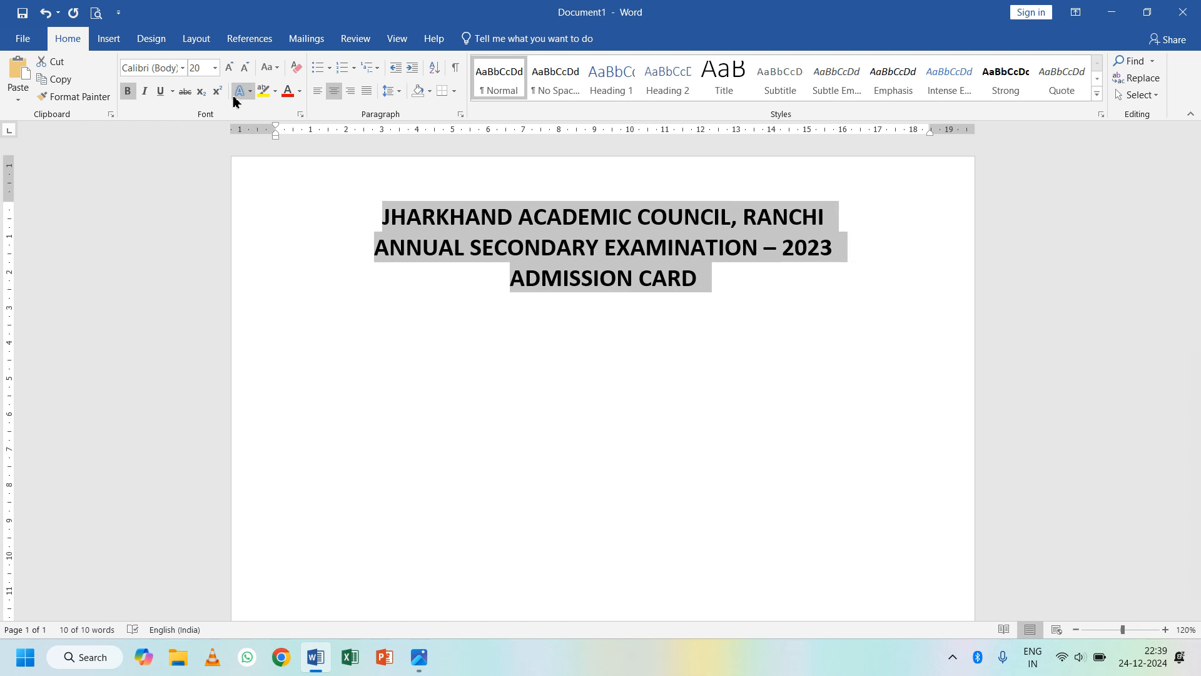
left_click(300, 91)
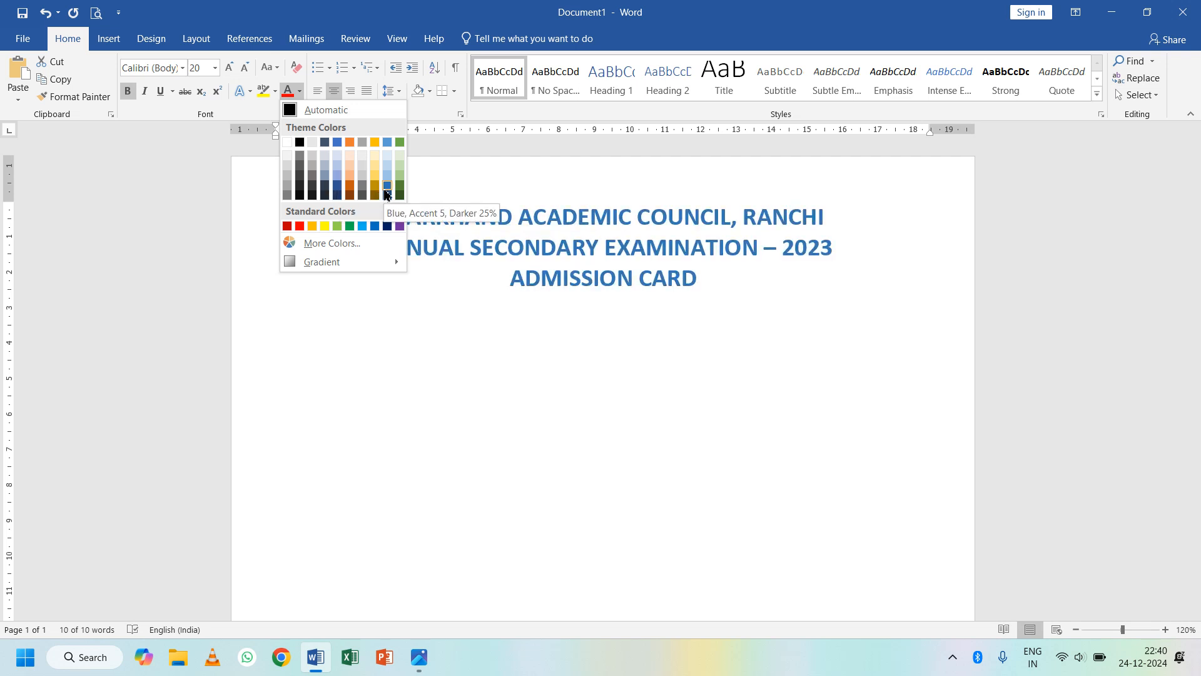
left_click(388, 194)
left_click(386, 250)
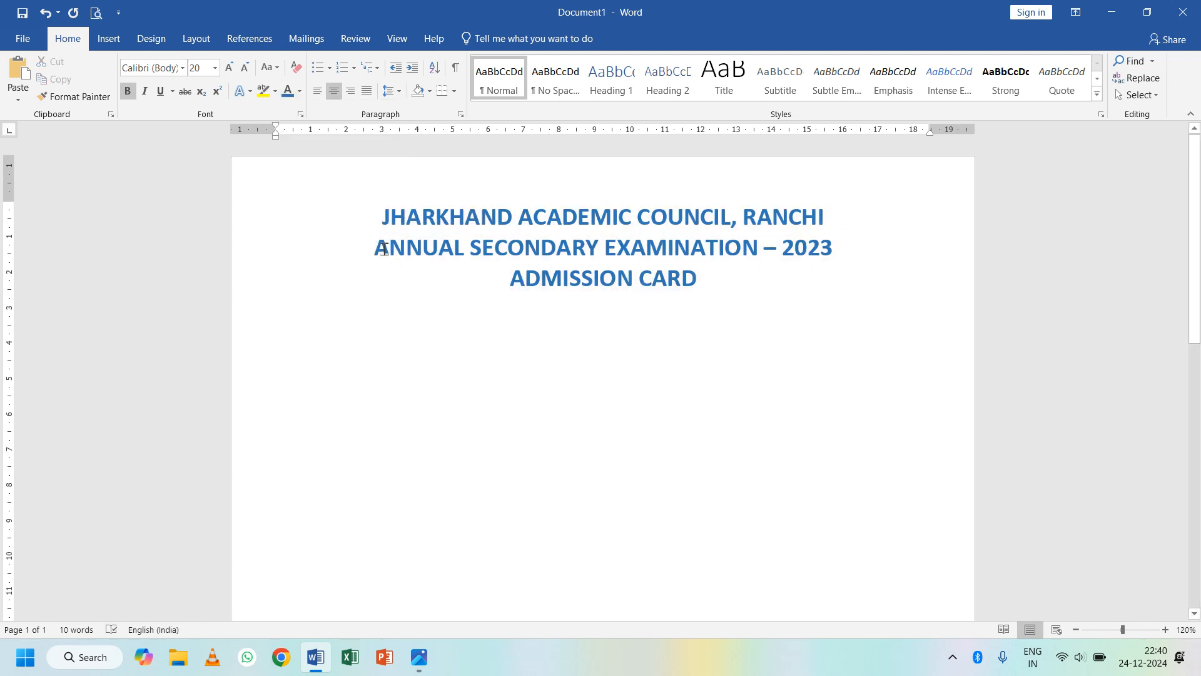
- Shrink the second and third heading lines to 16 pt
key("shift+Right")
key("shift+Right")
key("shift+Right")
key("shift+Right")
left_click_drag(385, 252, 692, 289)
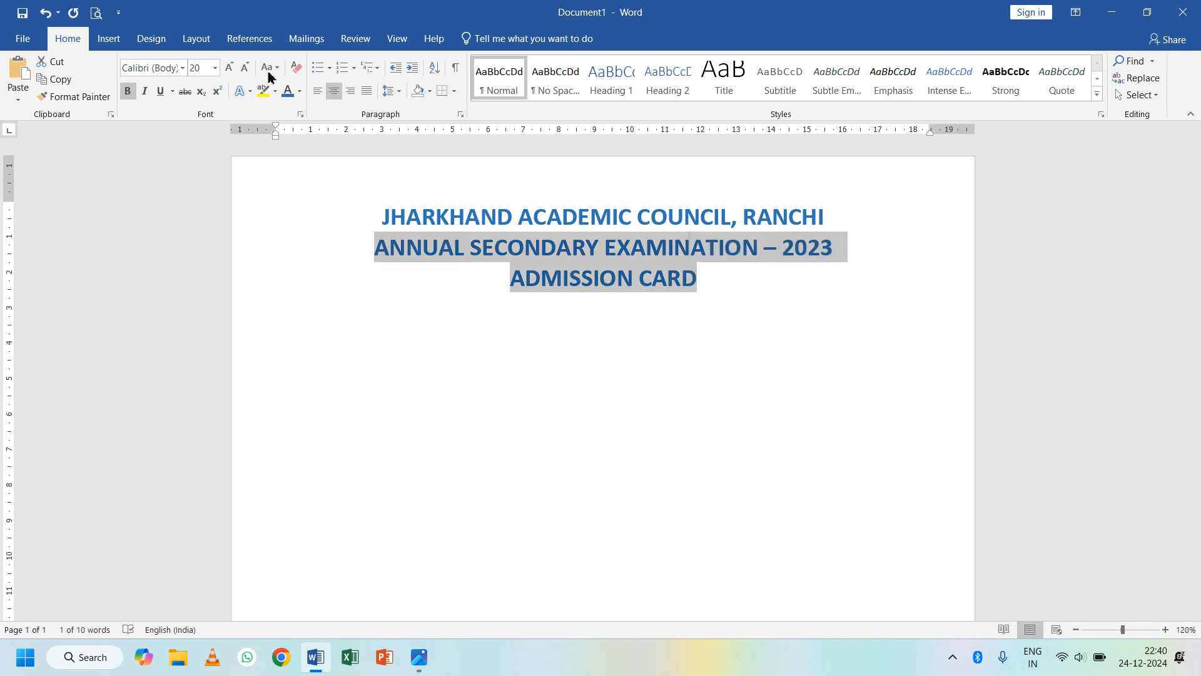
left_click(245, 67)
left_click(518, 272)
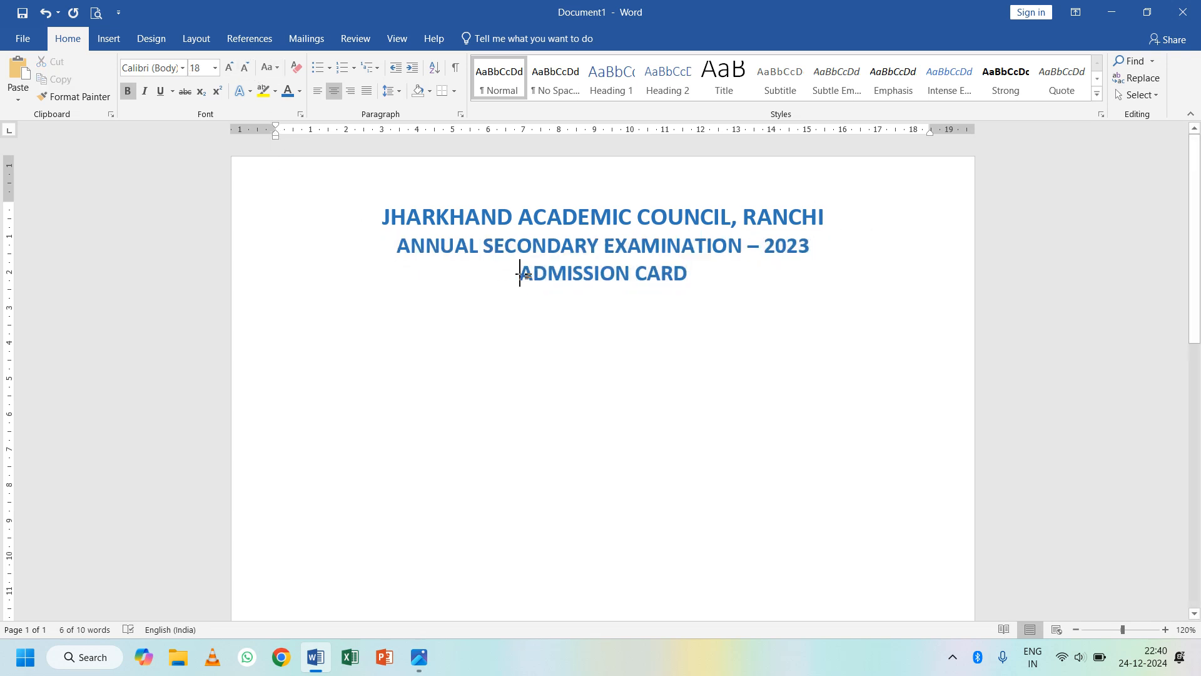
key("alt+Tab")
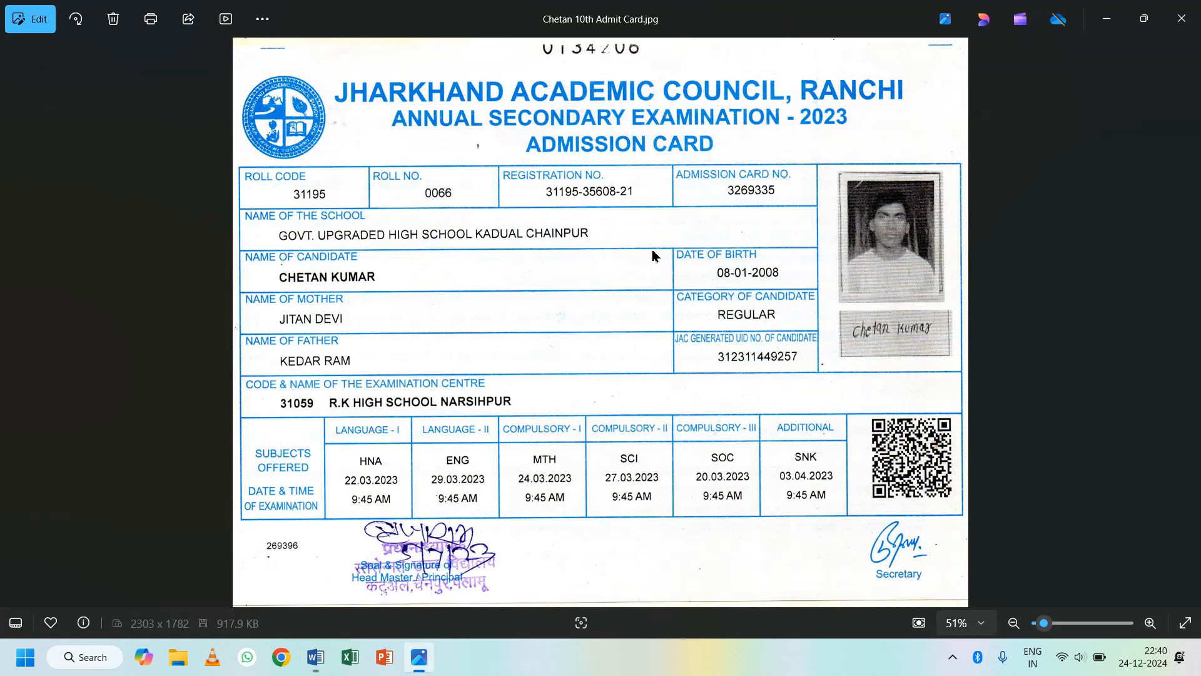
key("alt+Tab")
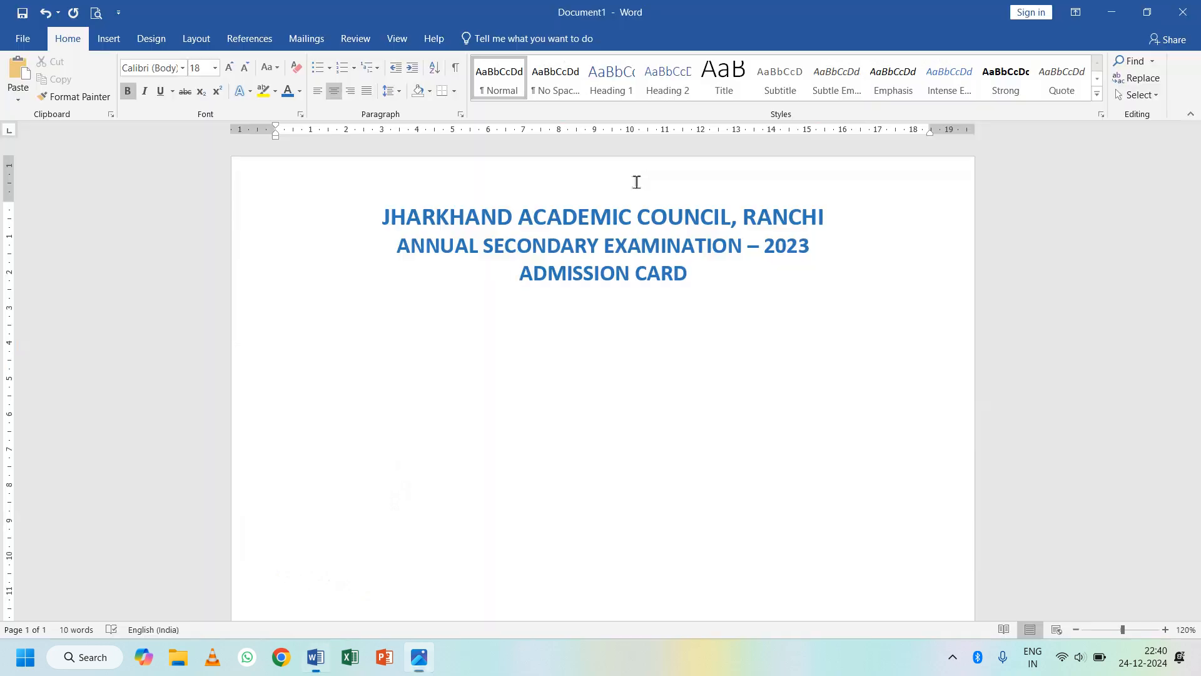
left_click_drag(396, 245, 687, 273)
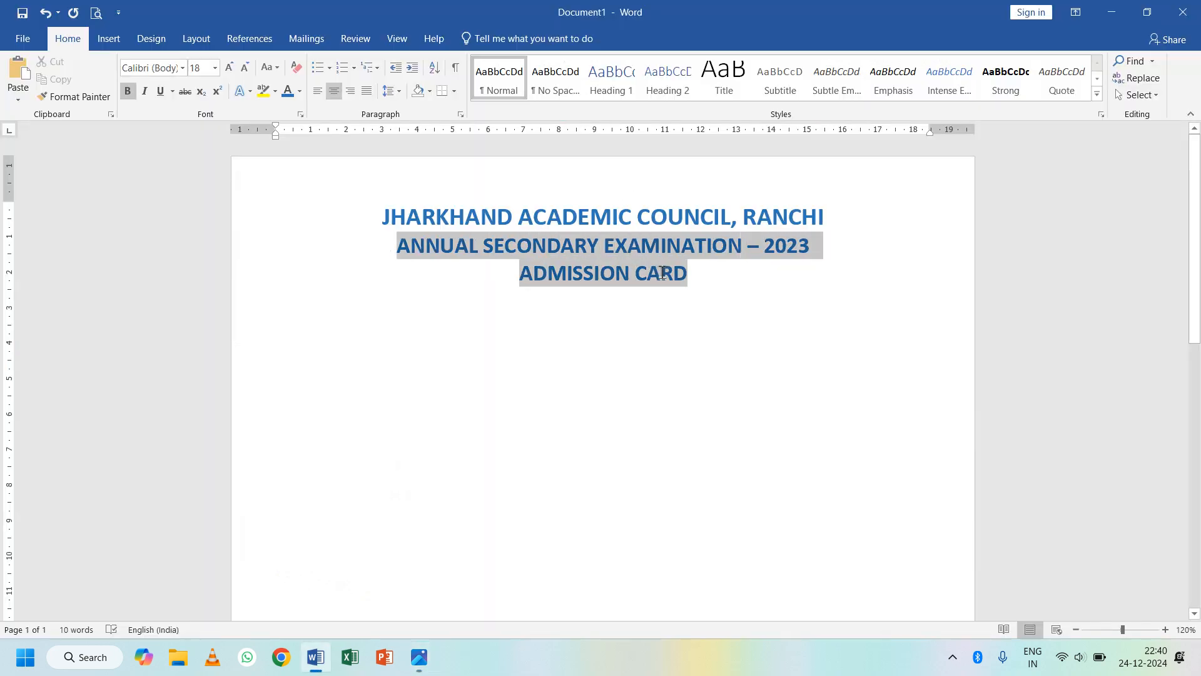
left_click(245, 68)
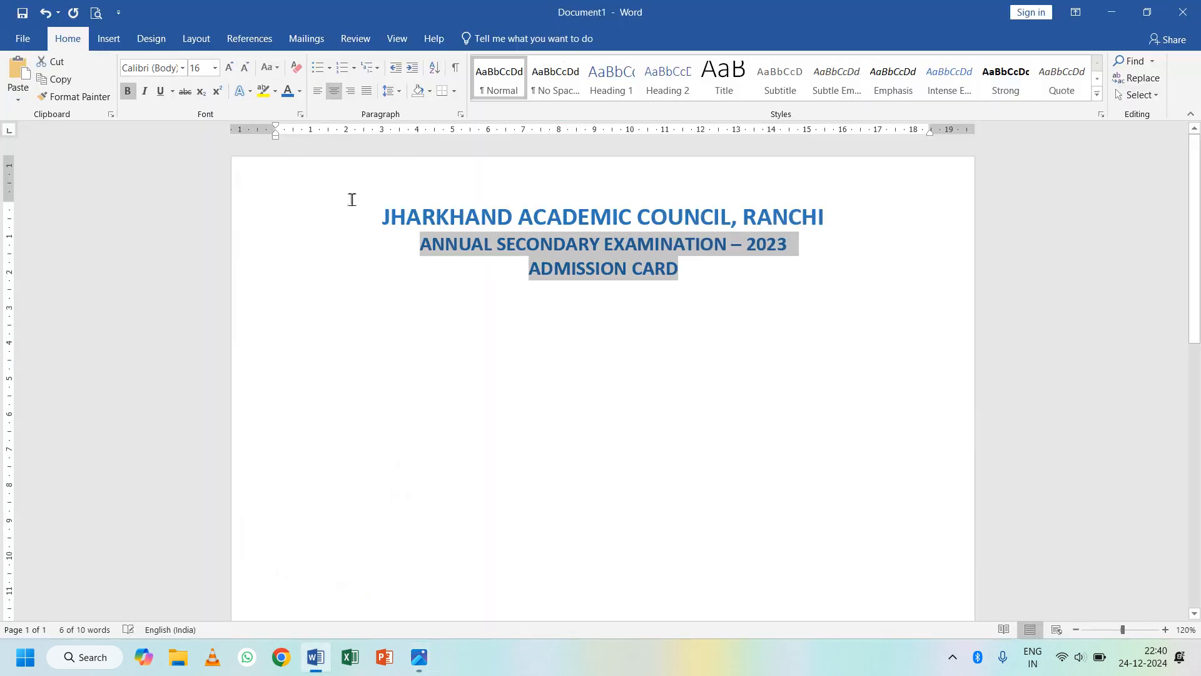
- Enlarge the 'JHARKHAND ACADEMIC COUNCIL, RANCHI' line to 22 pt
left_click_drag(383, 216, 782, 220)
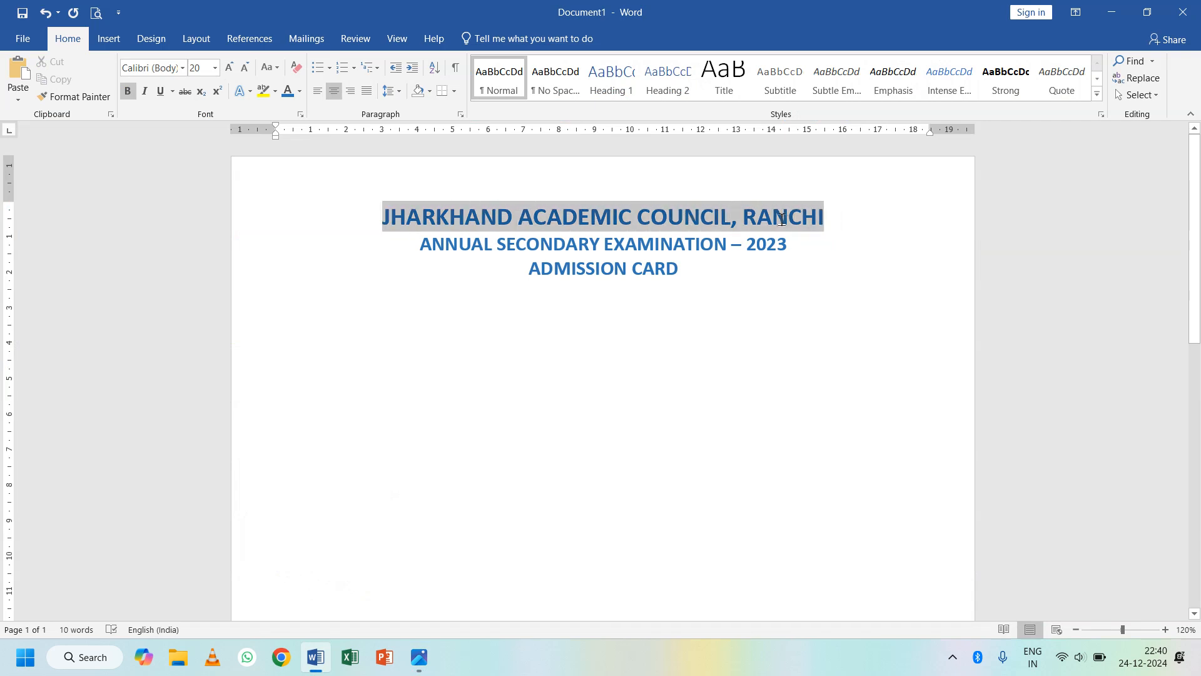
left_click(229, 67)
key("alt+Tab")
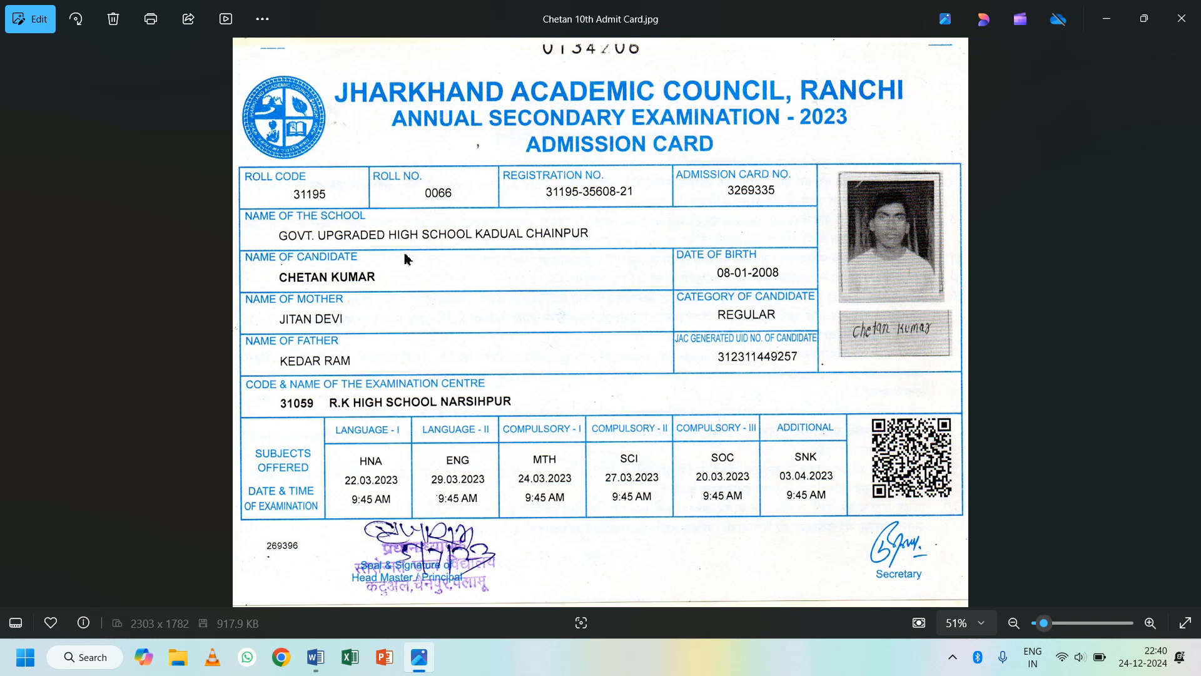
key("alt+Tab")
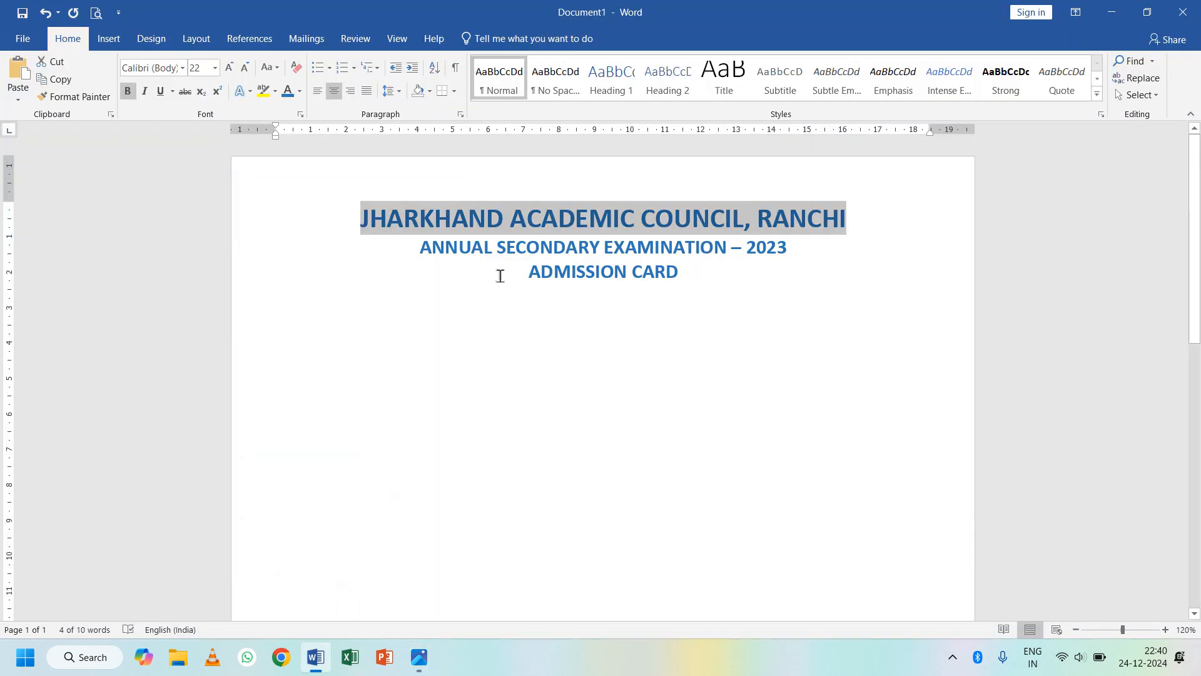
left_click(711, 289)
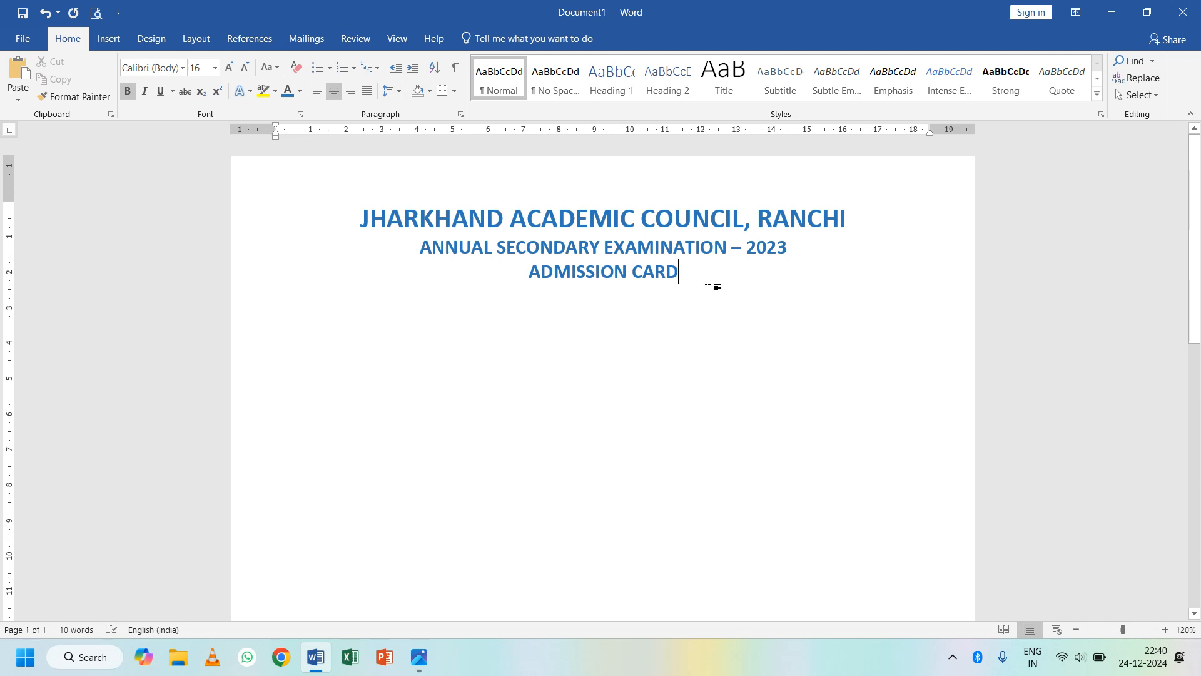
- Insert a 1-column, 7-row table below the ADMISSION CARD heading
key("alt+Tab")
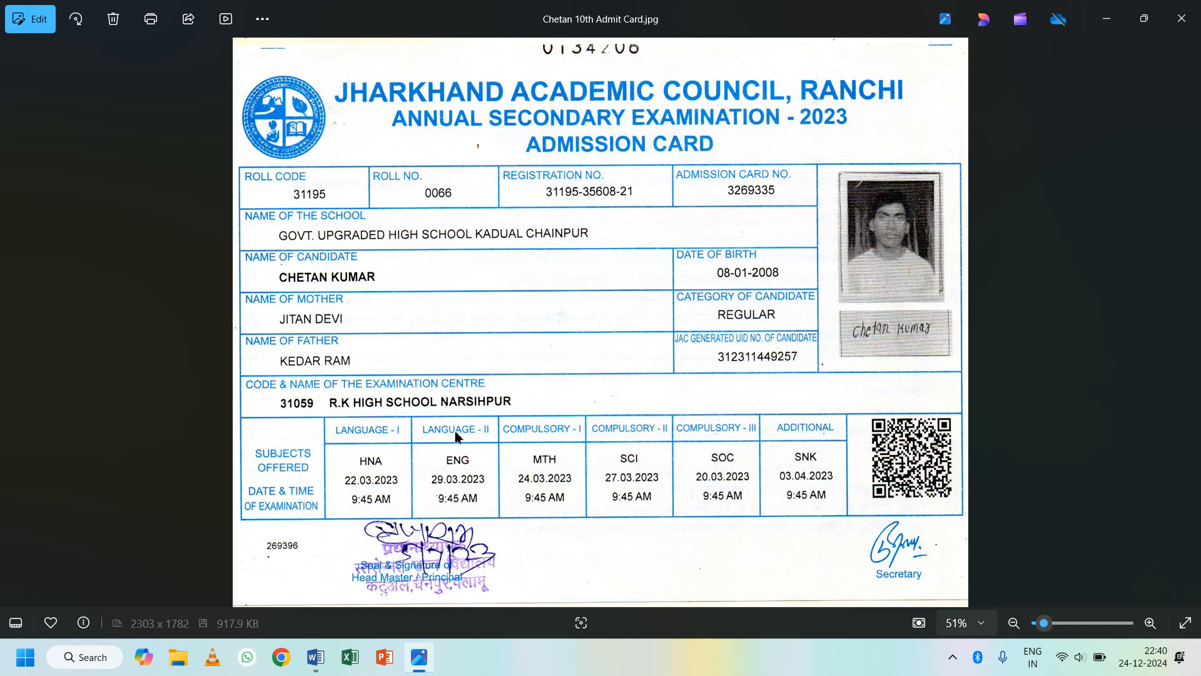
key("alt+Tab")
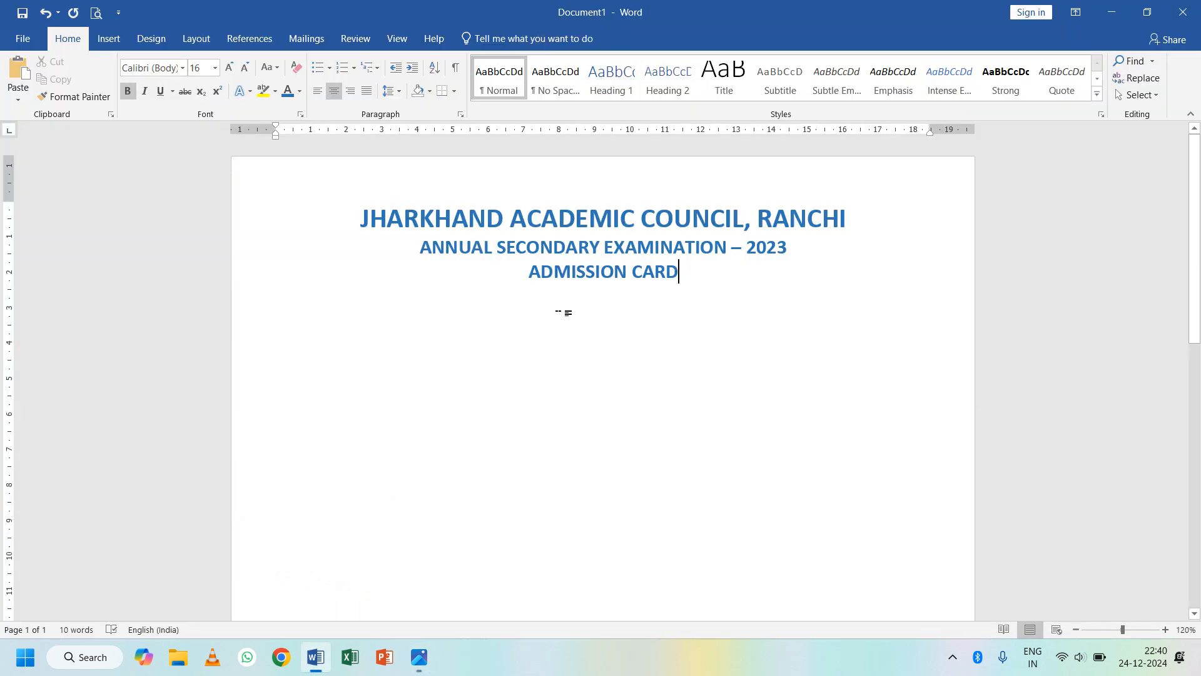
left_click(113, 42)
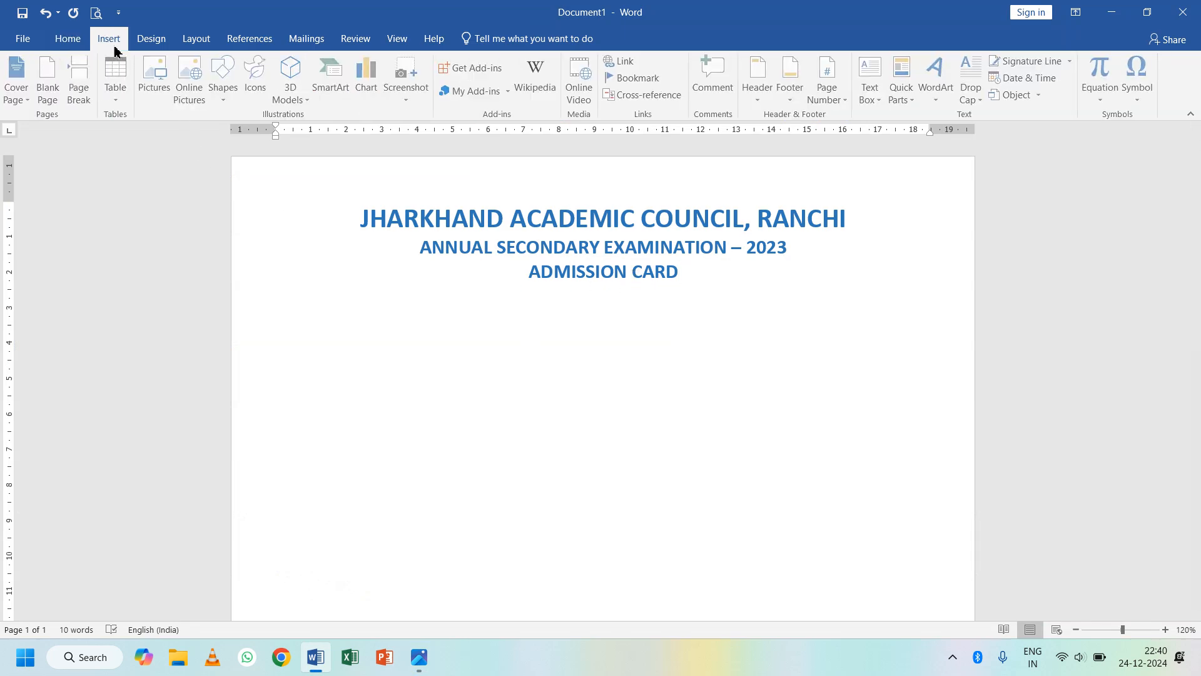
left_click(118, 93)
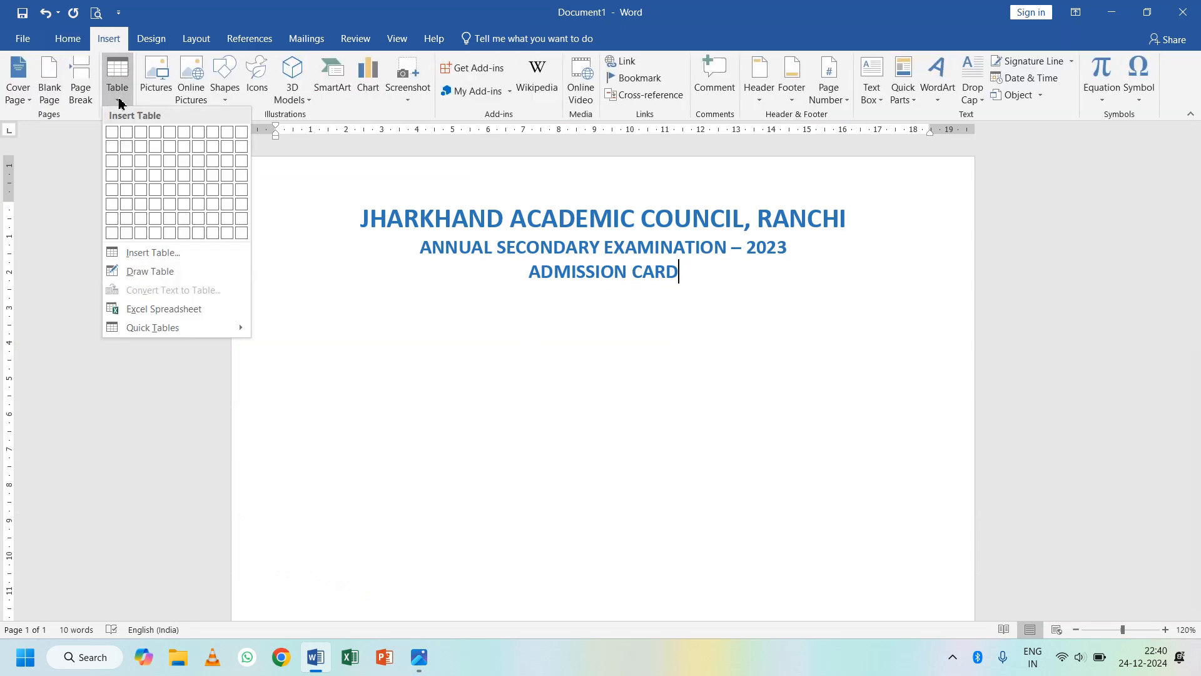
left_click(111, 222)
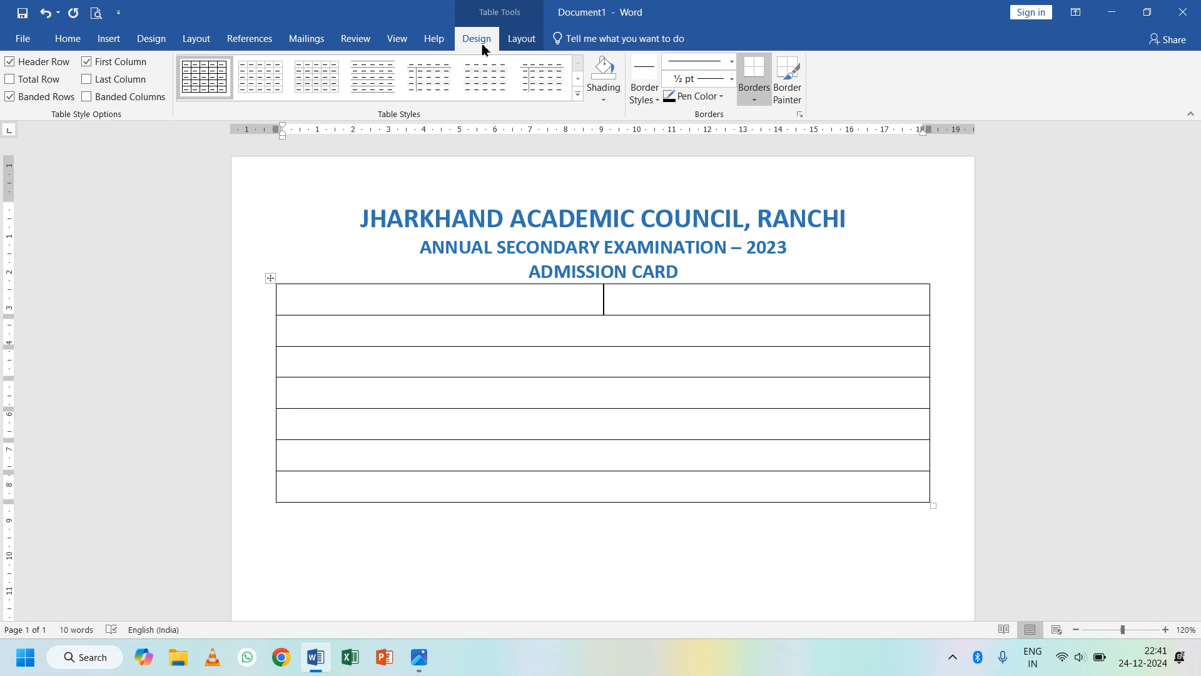
- Stretch the table downward so each row is about 1.04 cm high
left_click(523, 40)
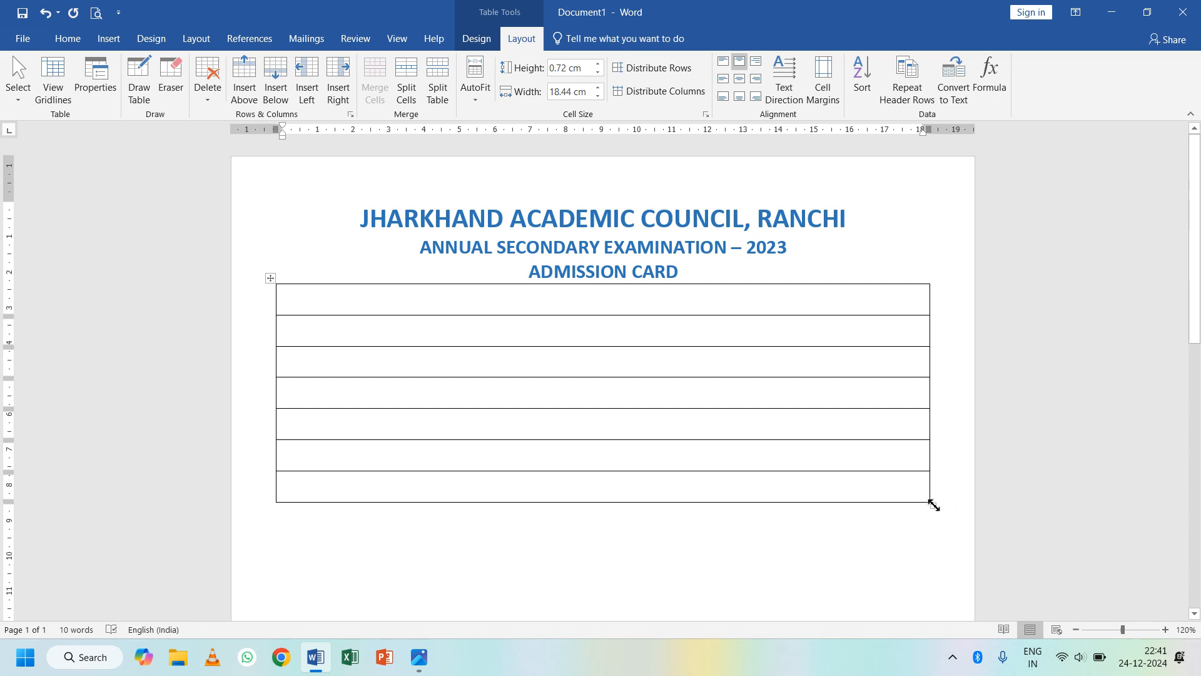
left_click_drag(932, 508, 933, 548)
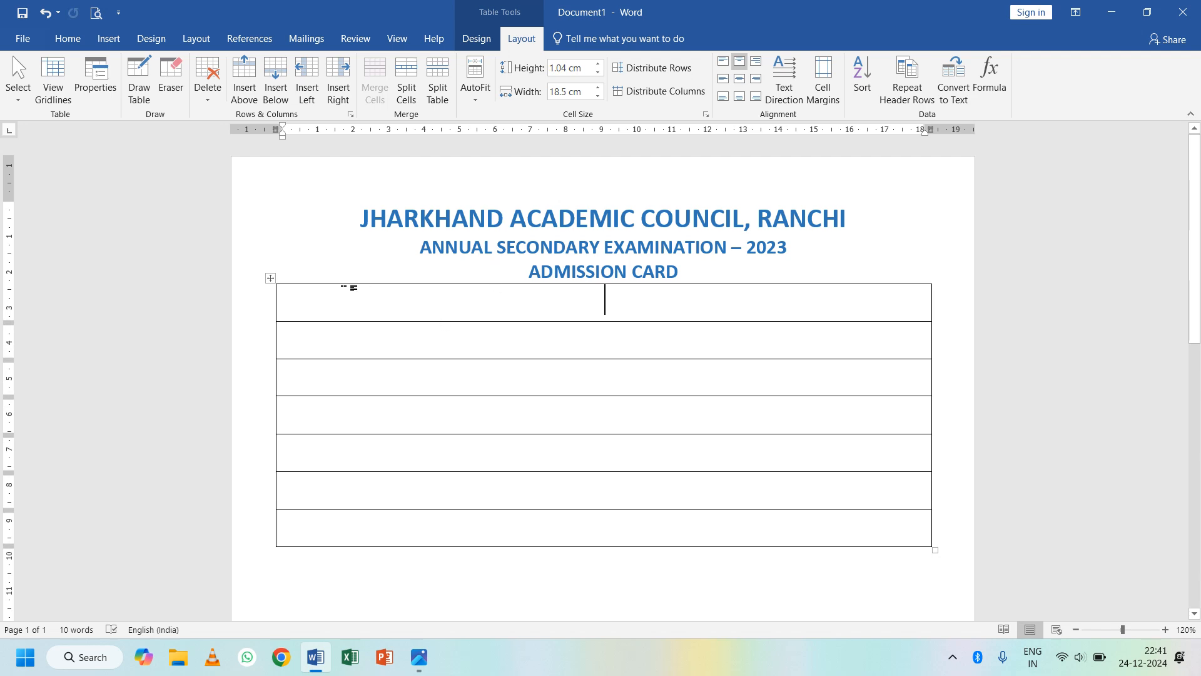
- Draw three vertical borders splitting the table's top row into four cells
left_click(136, 88)
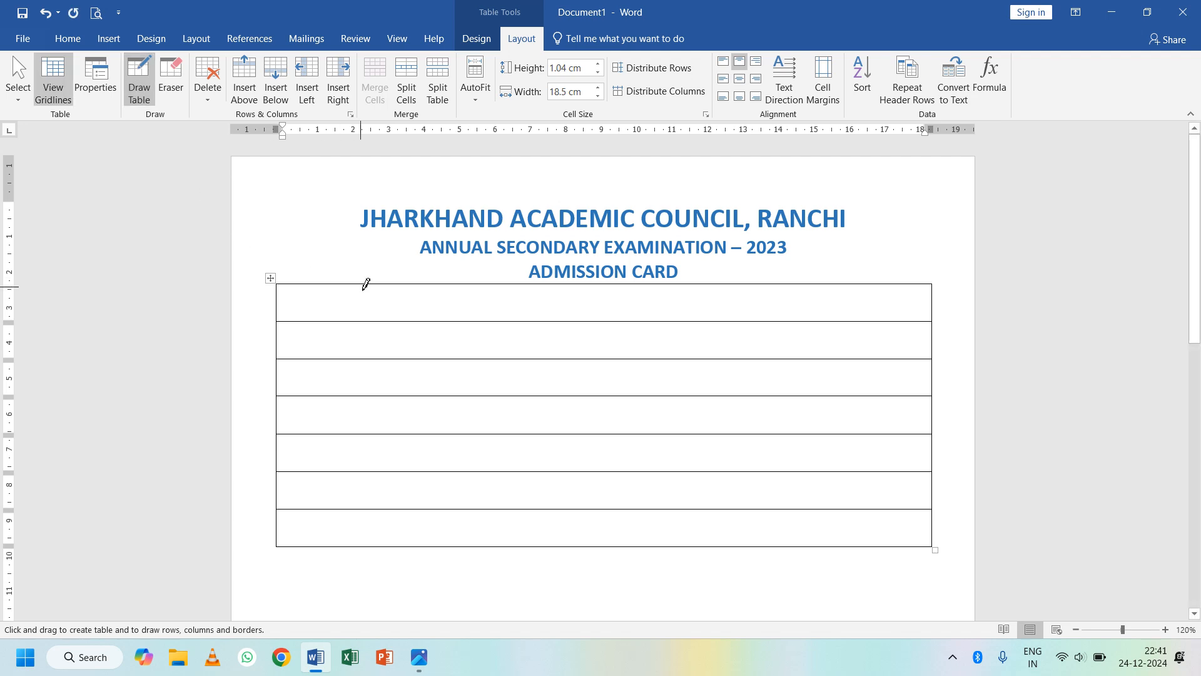
left_click_drag(366, 305, 367, 308)
left_click_drag(474, 283, 475, 313)
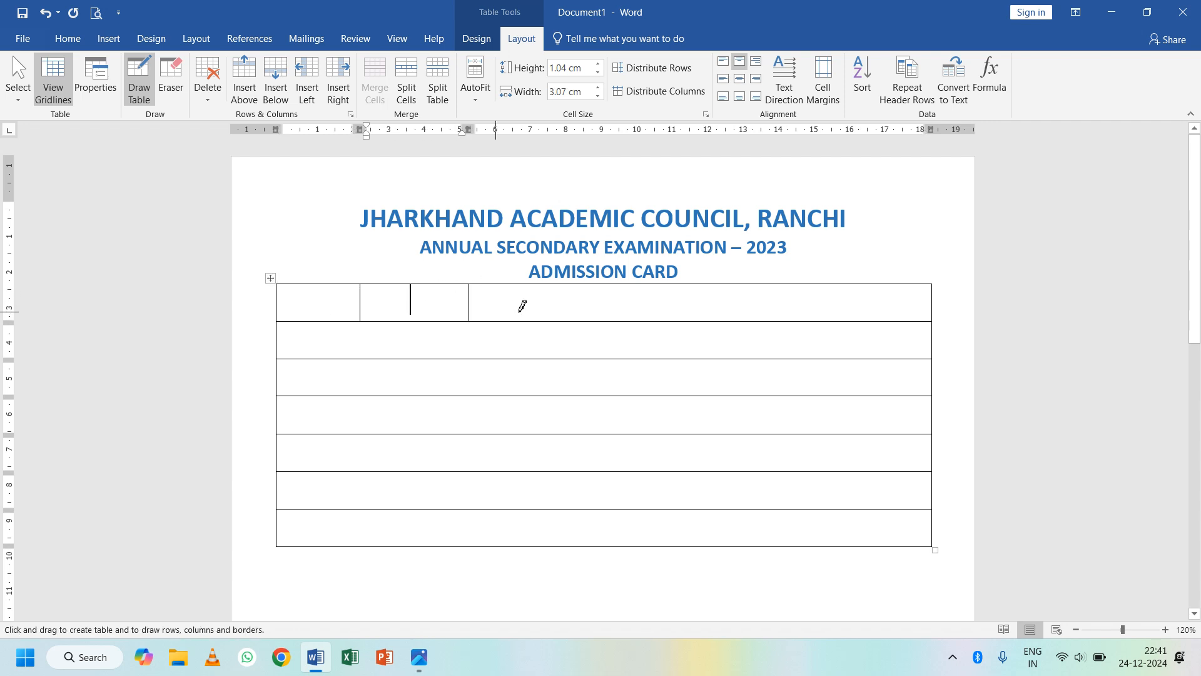
left_click_drag(580, 295, 578, 316)
- Draw a right-hand column and erase its horizontal borders into one tall photo cell
mouse_move(421, 664)
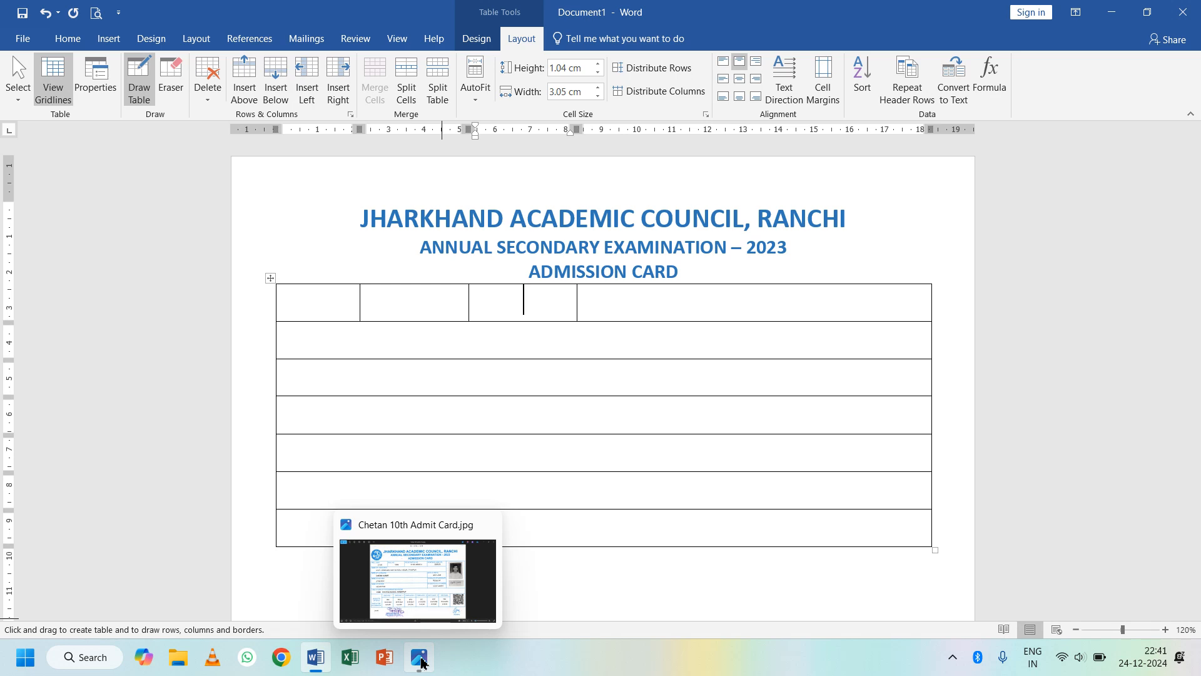
left_click(422, 660)
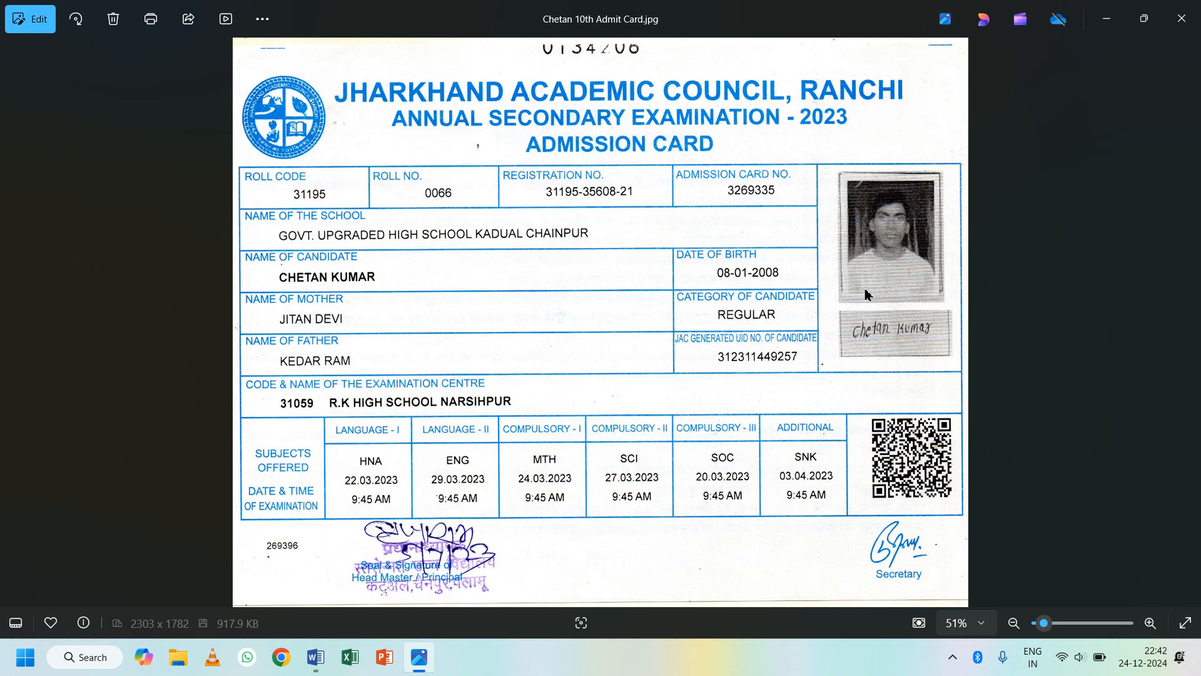
key("alt+Tab")
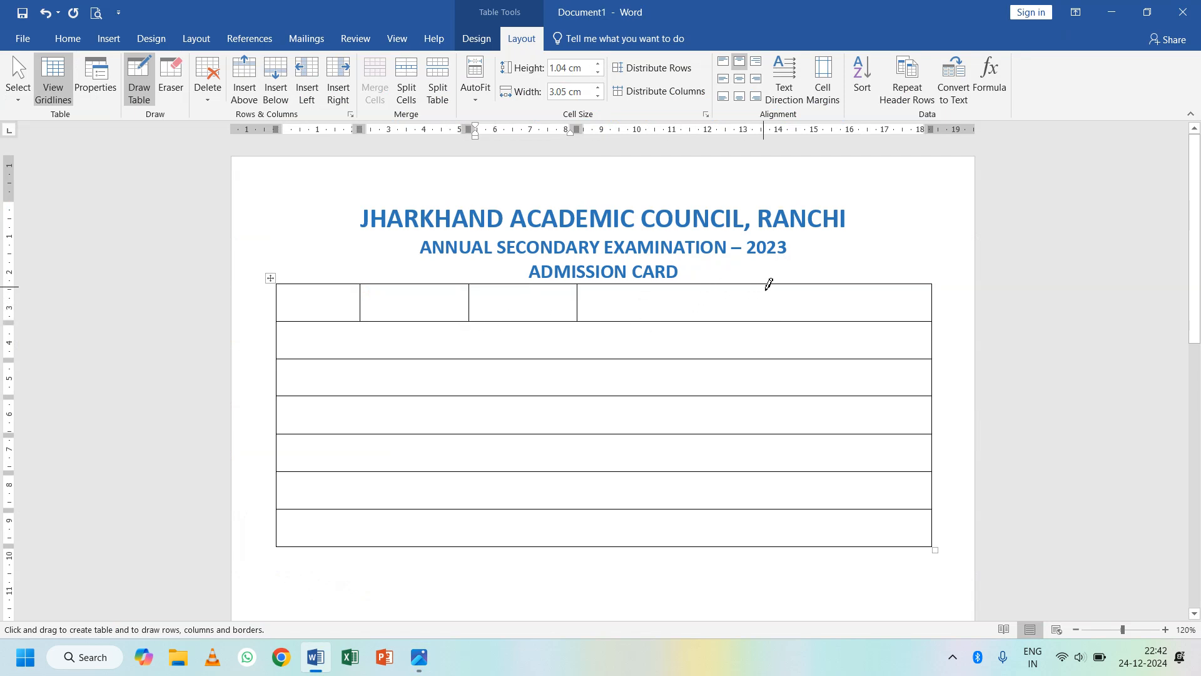
left_click_drag(765, 284, 764, 448)
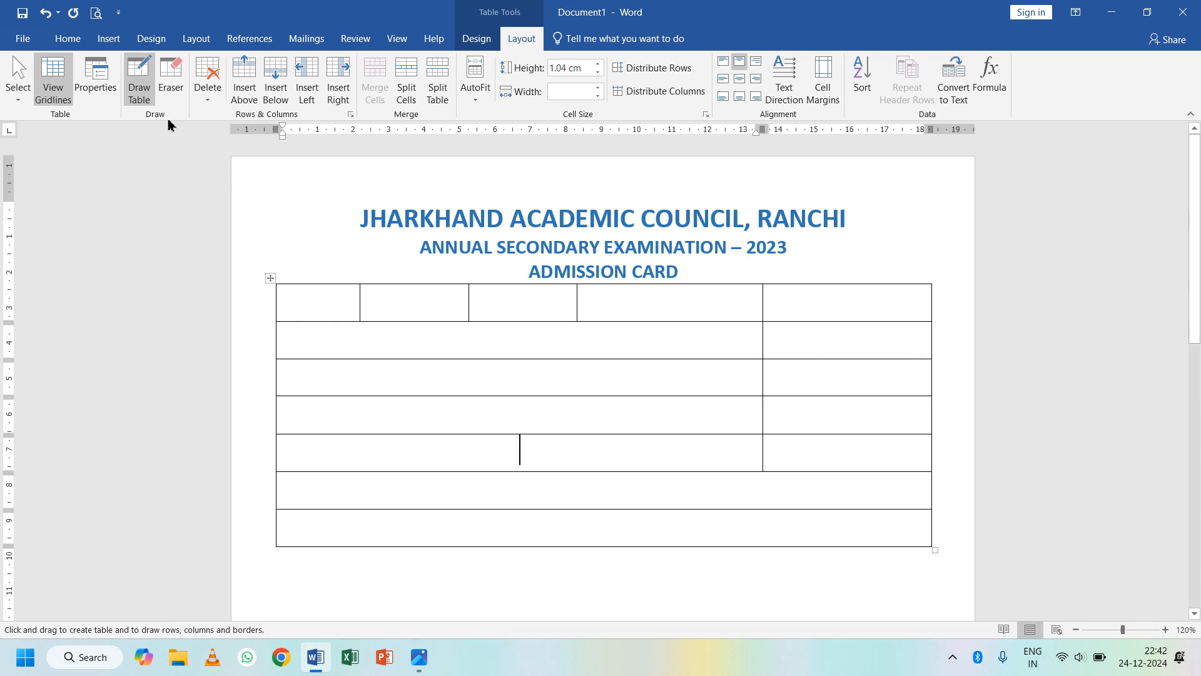
left_click(164, 85)
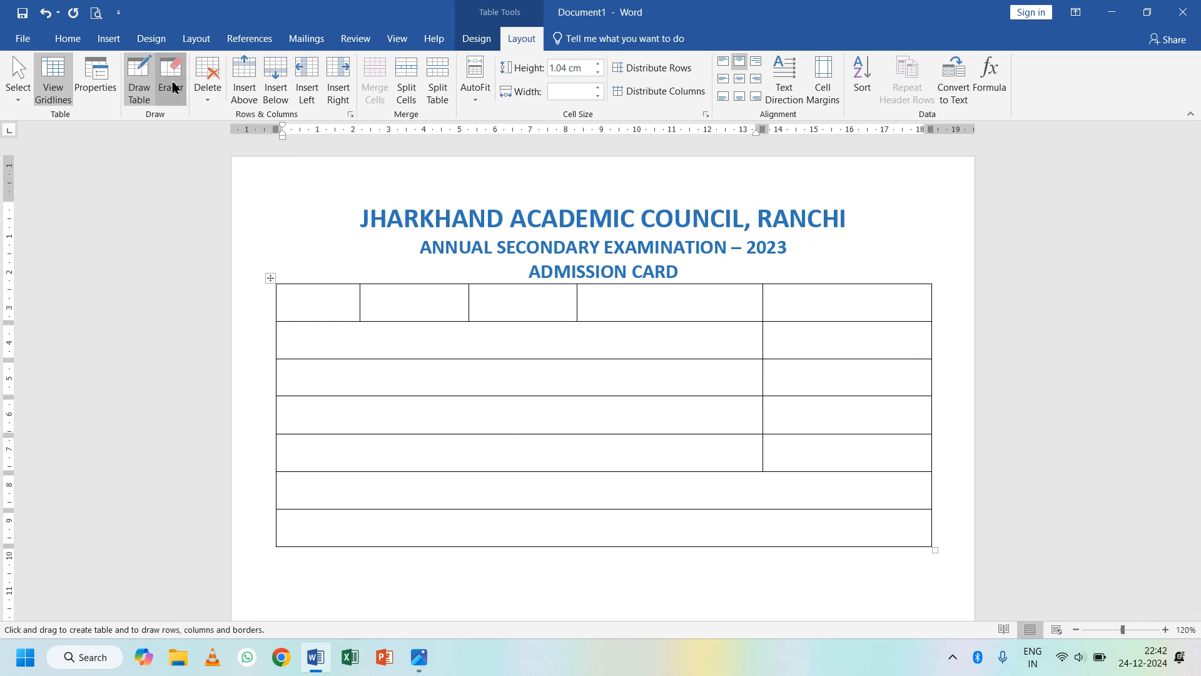
left_click_drag(830, 315, 836, 447)
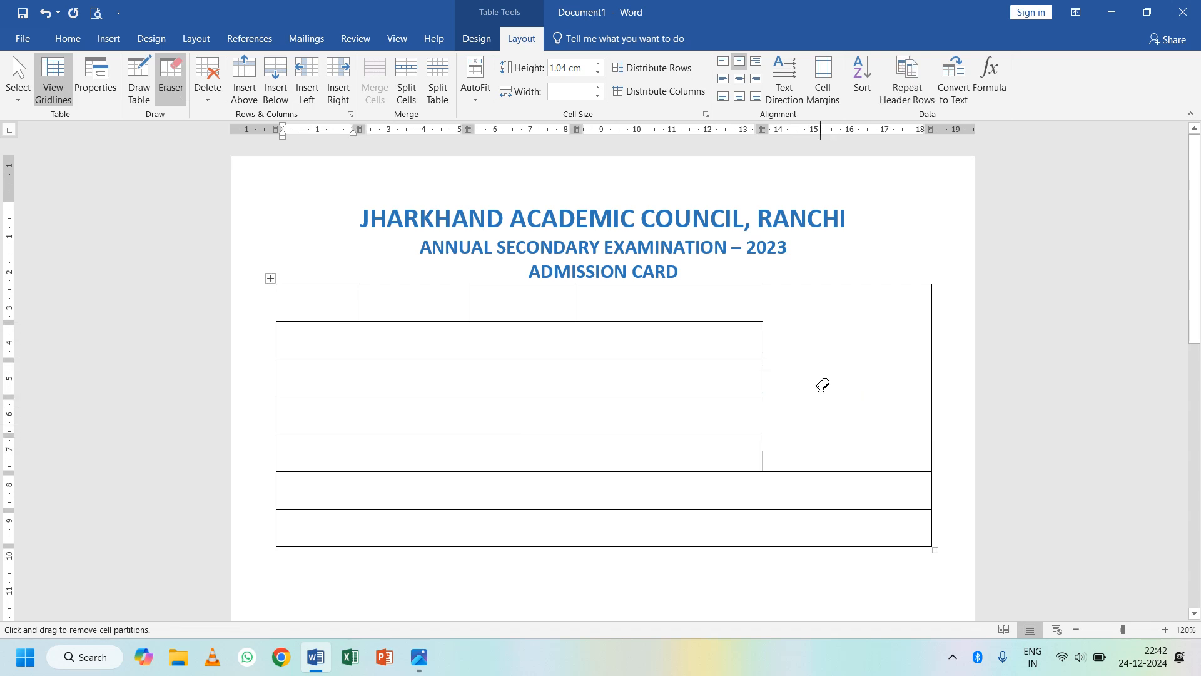
left_click(174, 77)
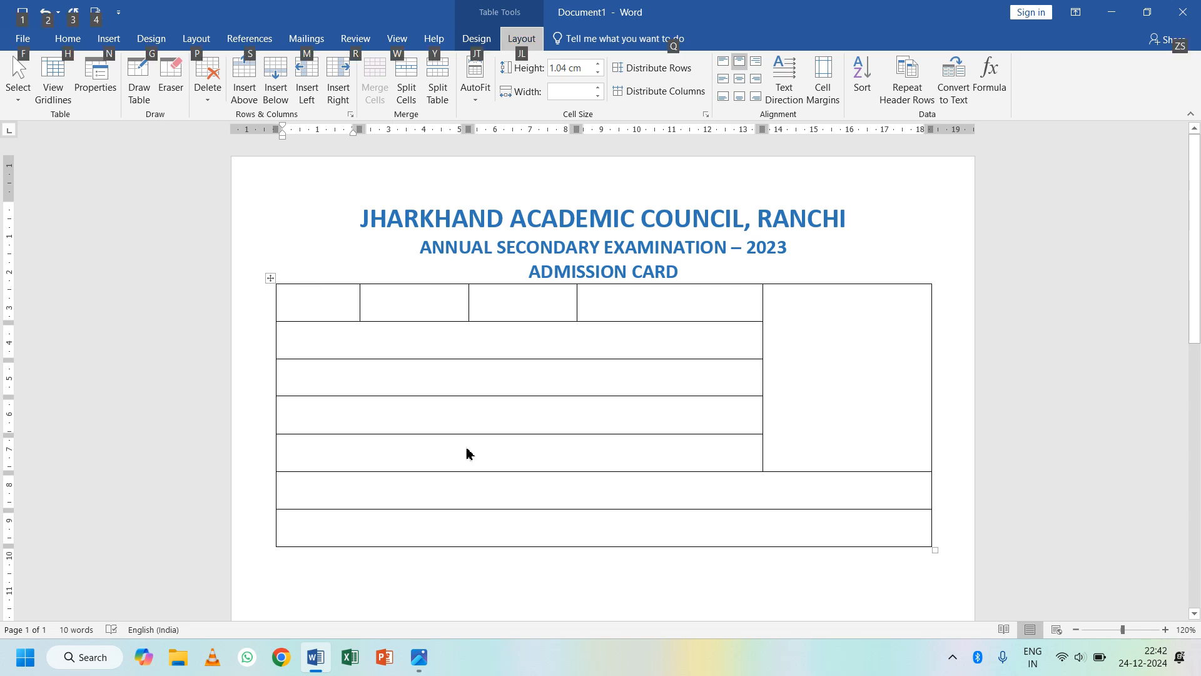
key("alt+Tab")
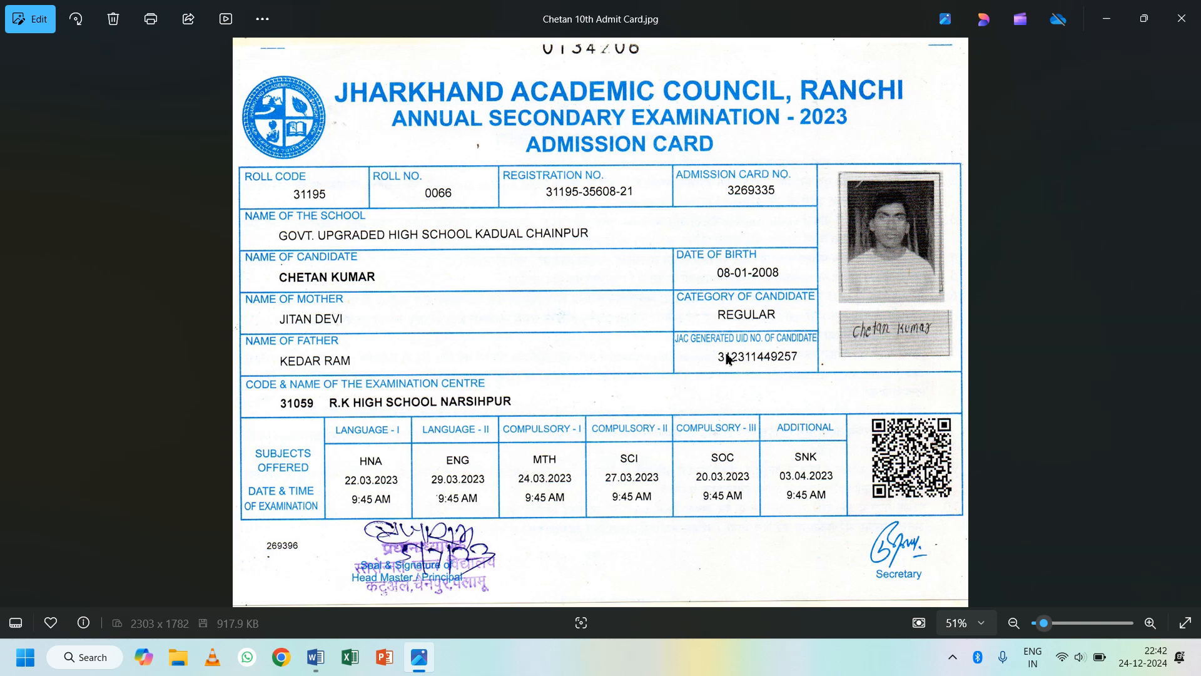
- Draw a vertical border splitting rows three to five into two cells each
key("alt+Tab")
left_click(139, 78)
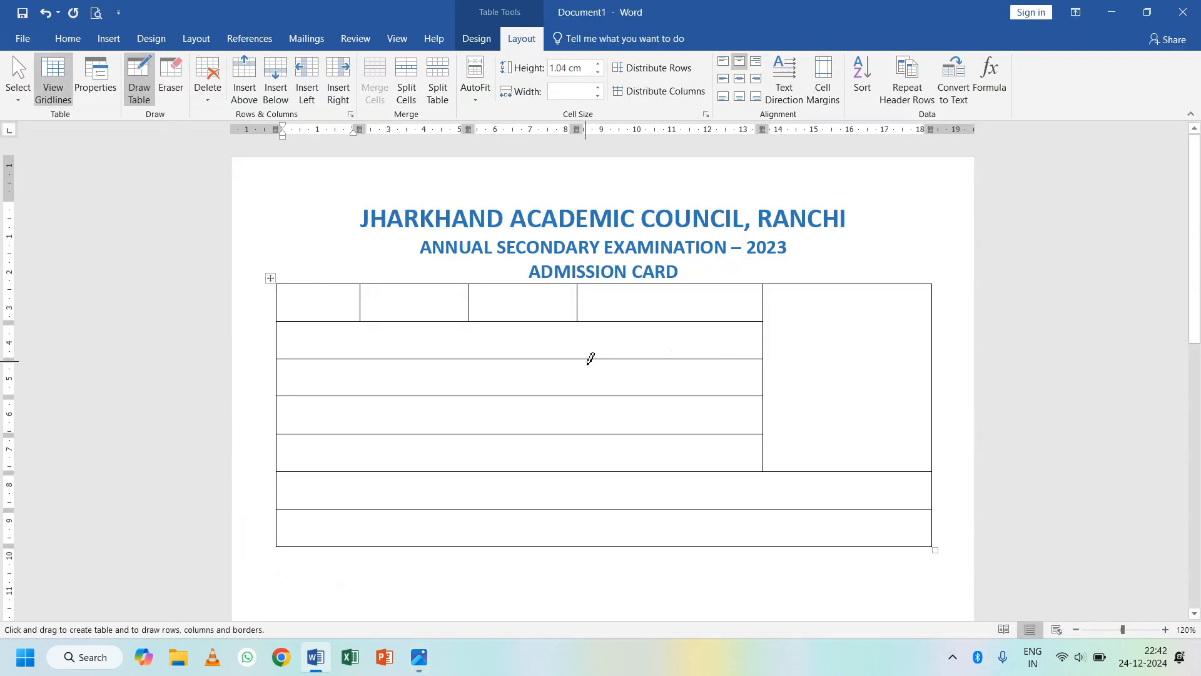
left_click_drag(584, 361, 585, 451)
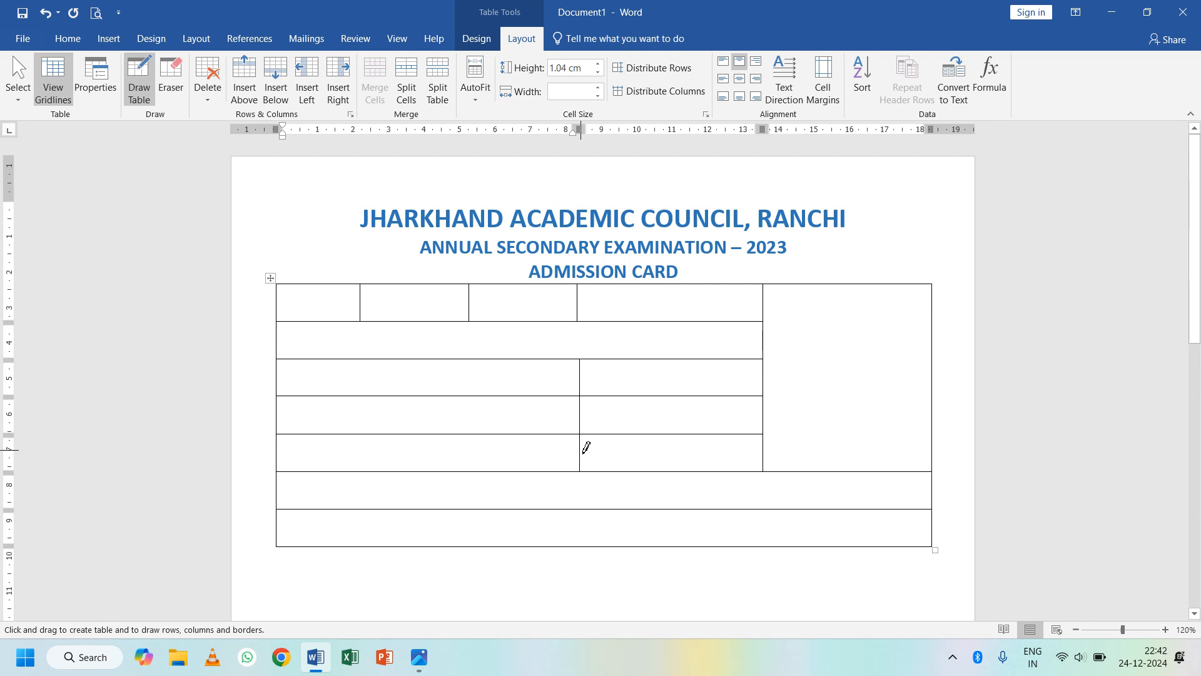
key("alt+Tab")
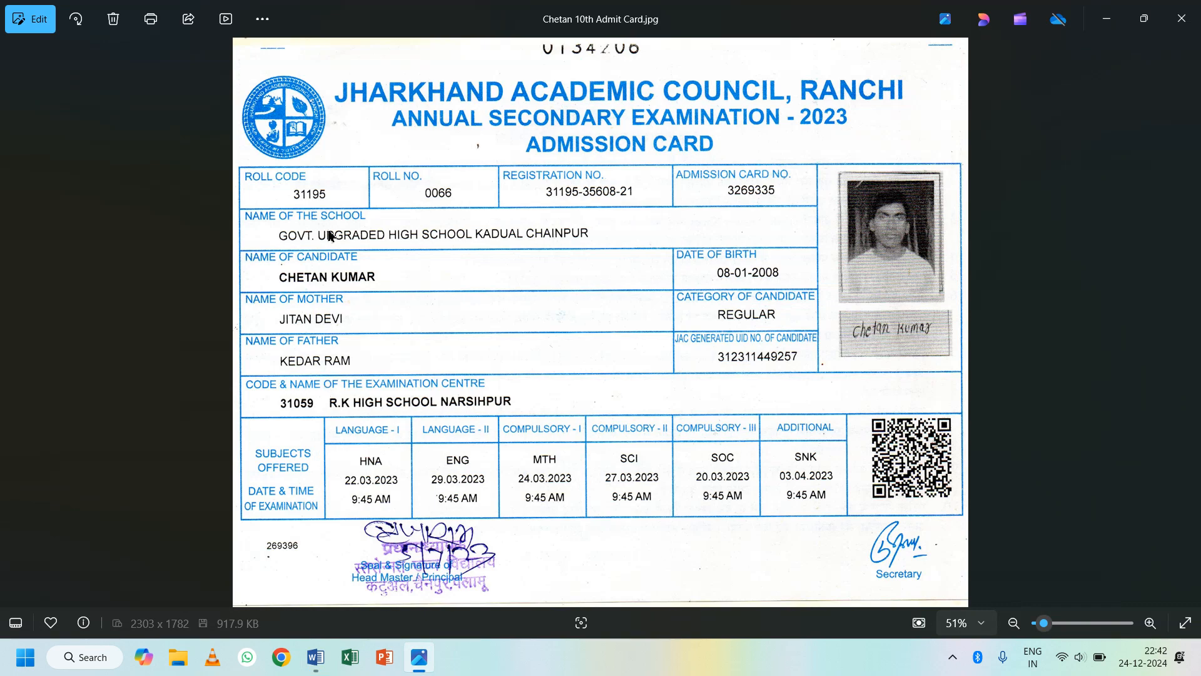
key("alt+Tab")
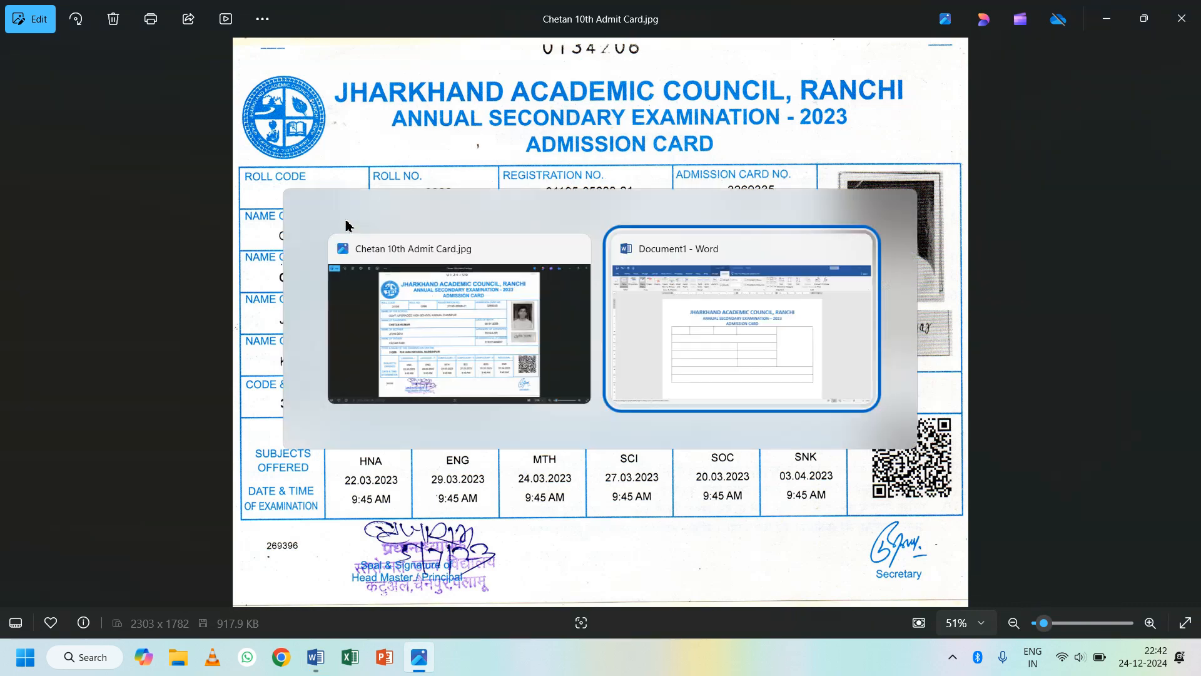
left_click(140, 93)
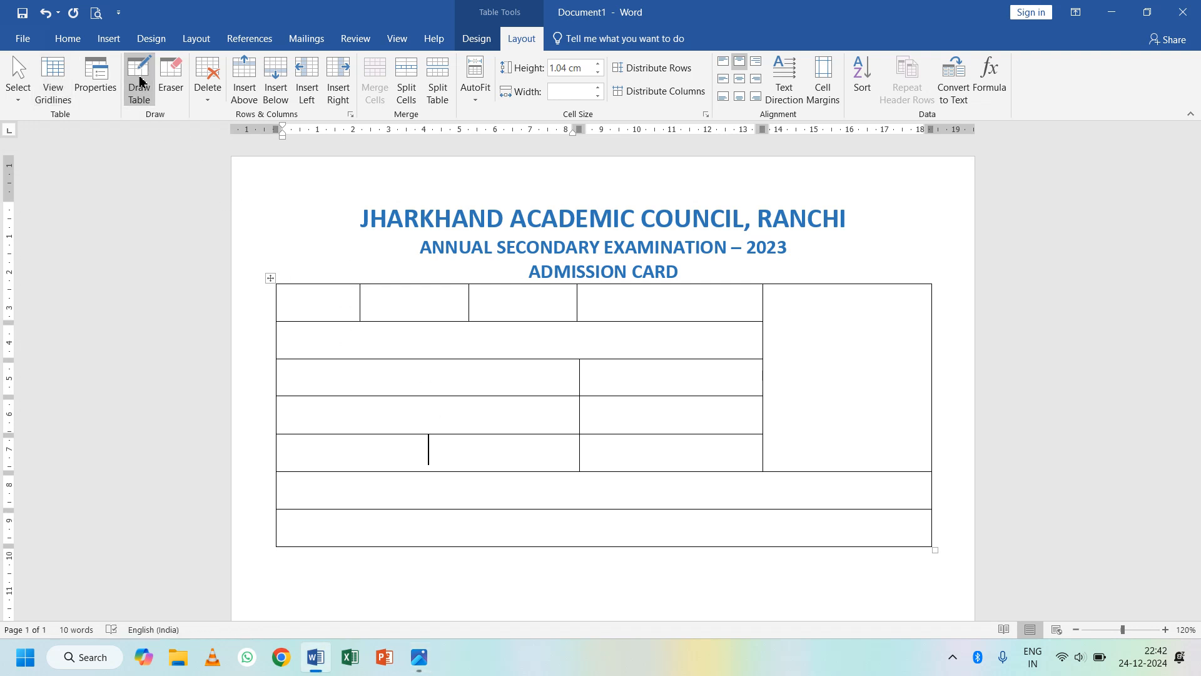
- Enter ROLL CODE, ROLL NO., REGISTRATION NO. and ADMISSION CARD NO. across the top-row cells
left_click(304, 295)
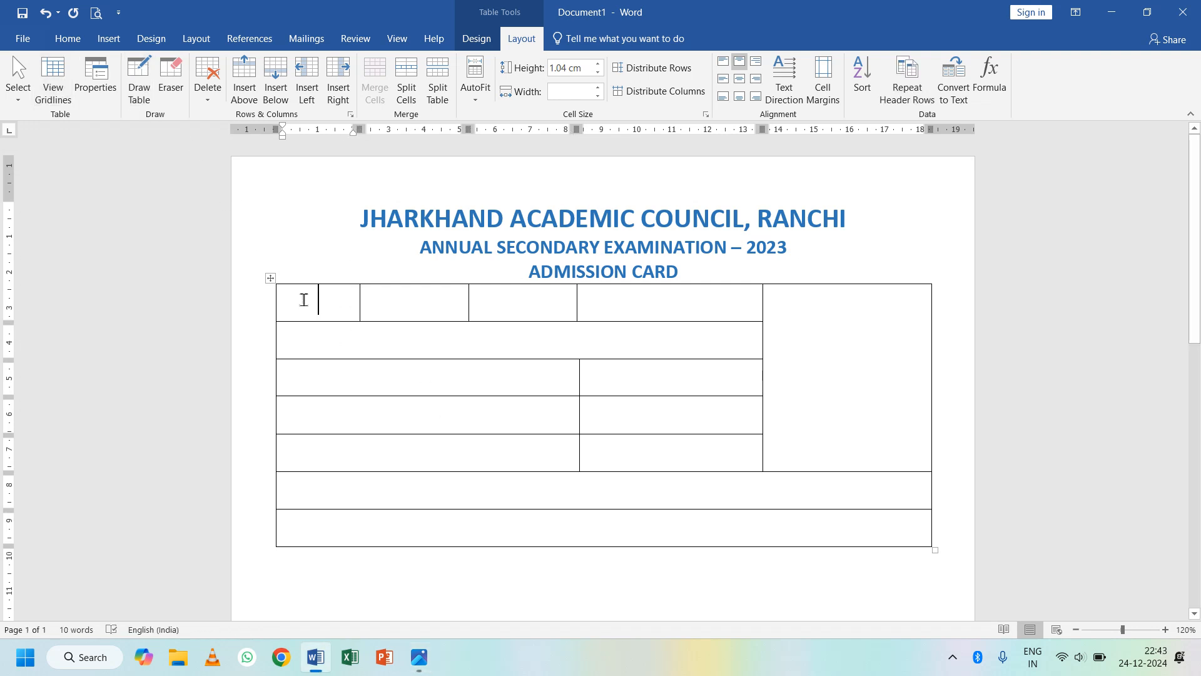
type("ROLL")
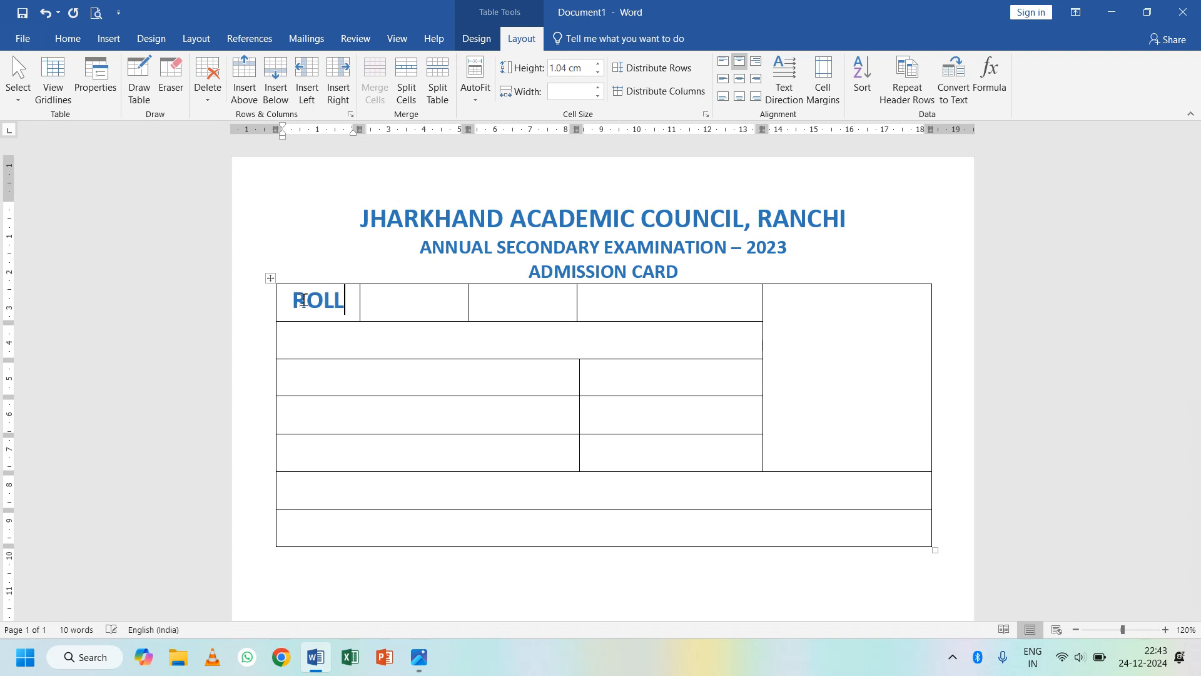
type(" CODE")
key("Tab")
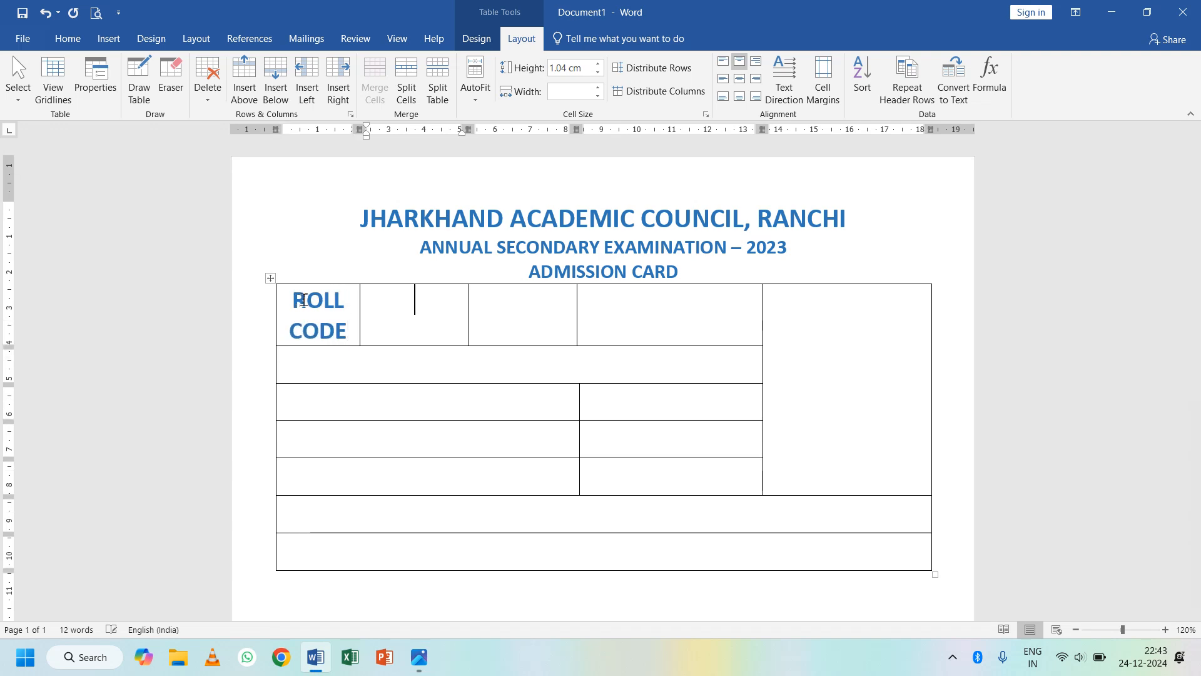
type("ROLL NO.")
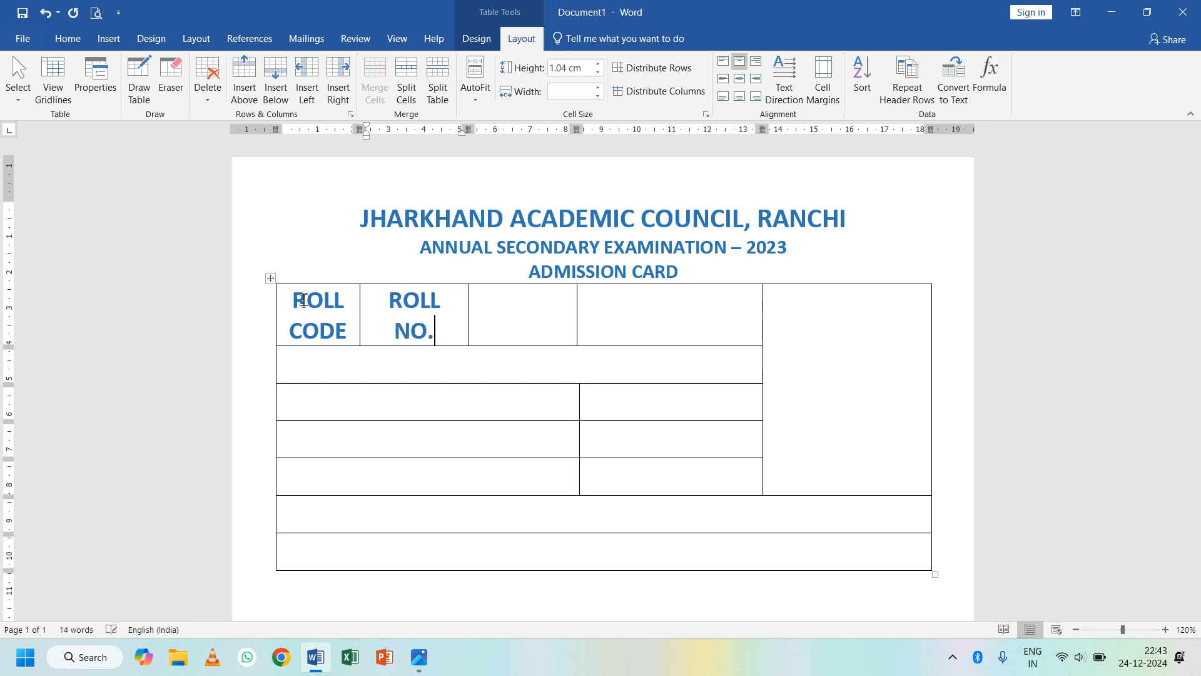
key("Tab")
type("REGI")
type("ST")
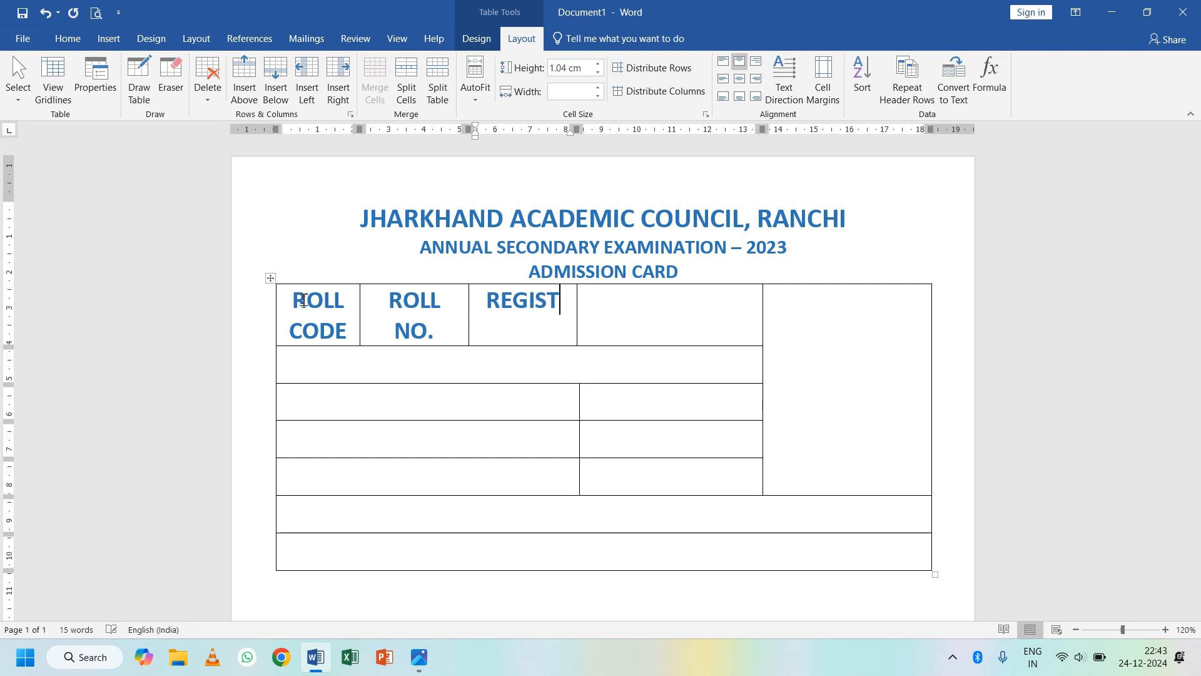
type("RATION NO")
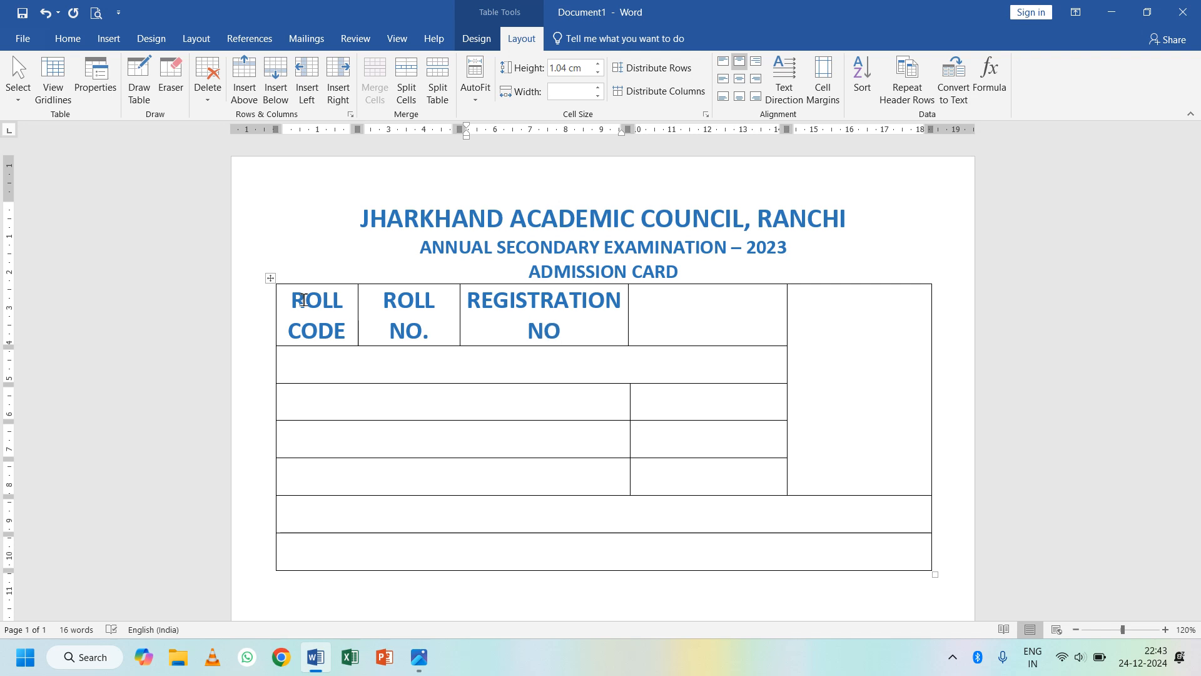
key("alt+Tab")
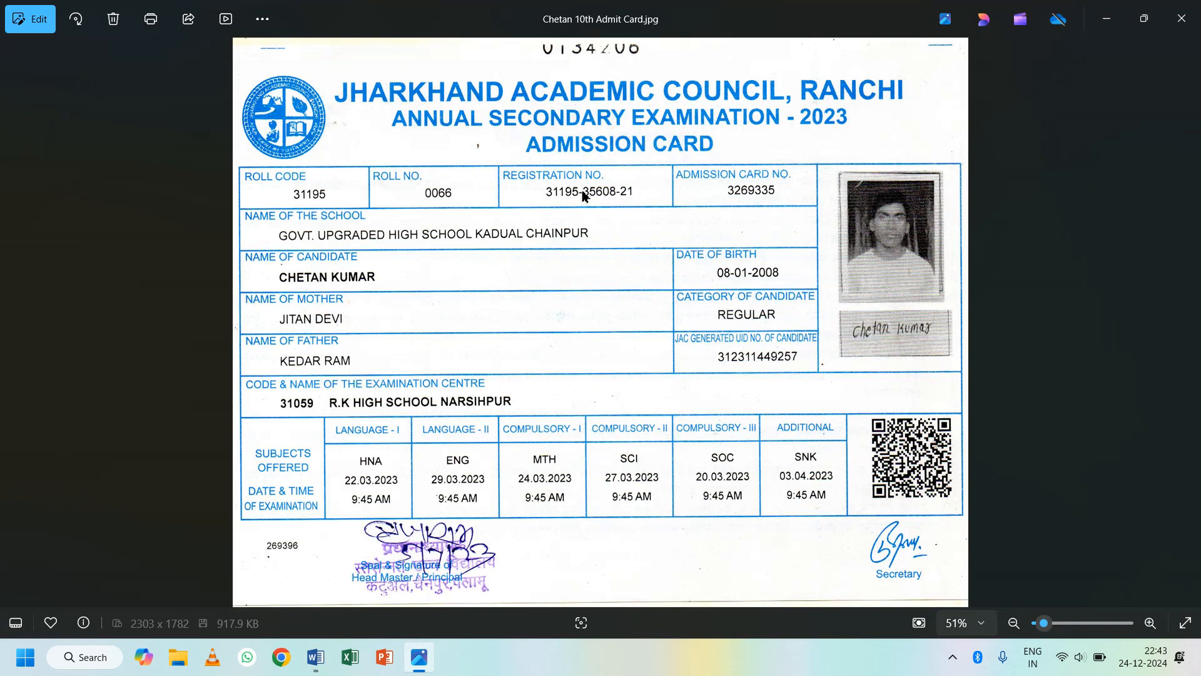
key("alt+Tab")
type(".")
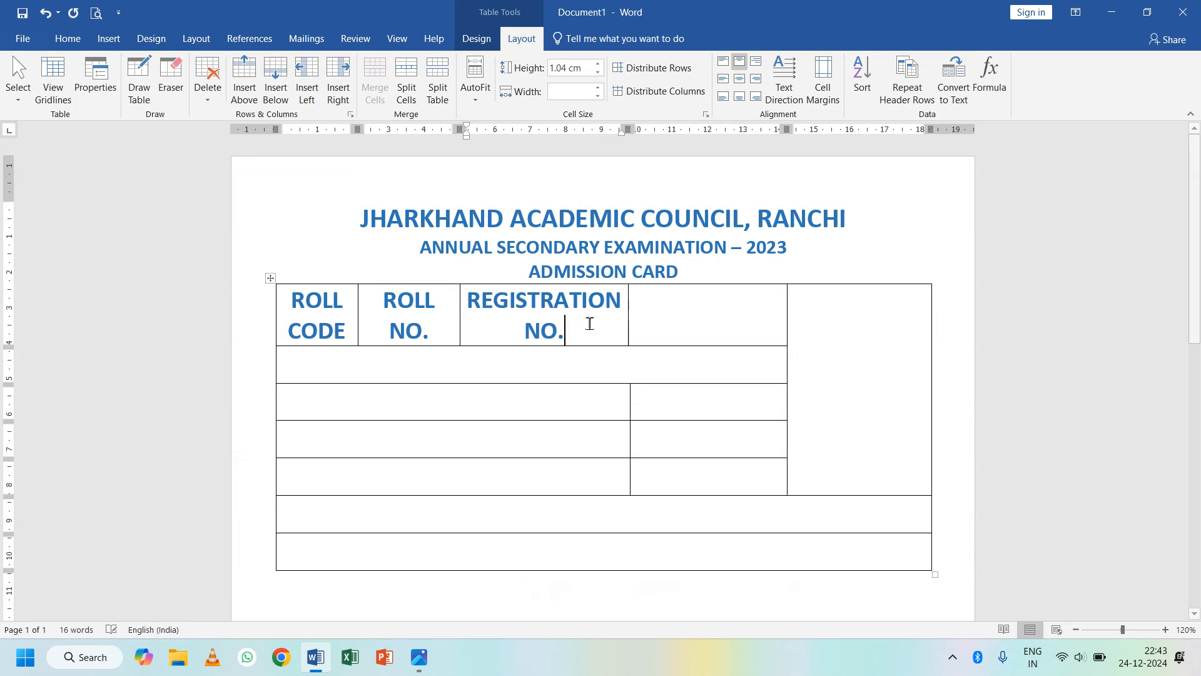
key("Tab")
type("ADMI")
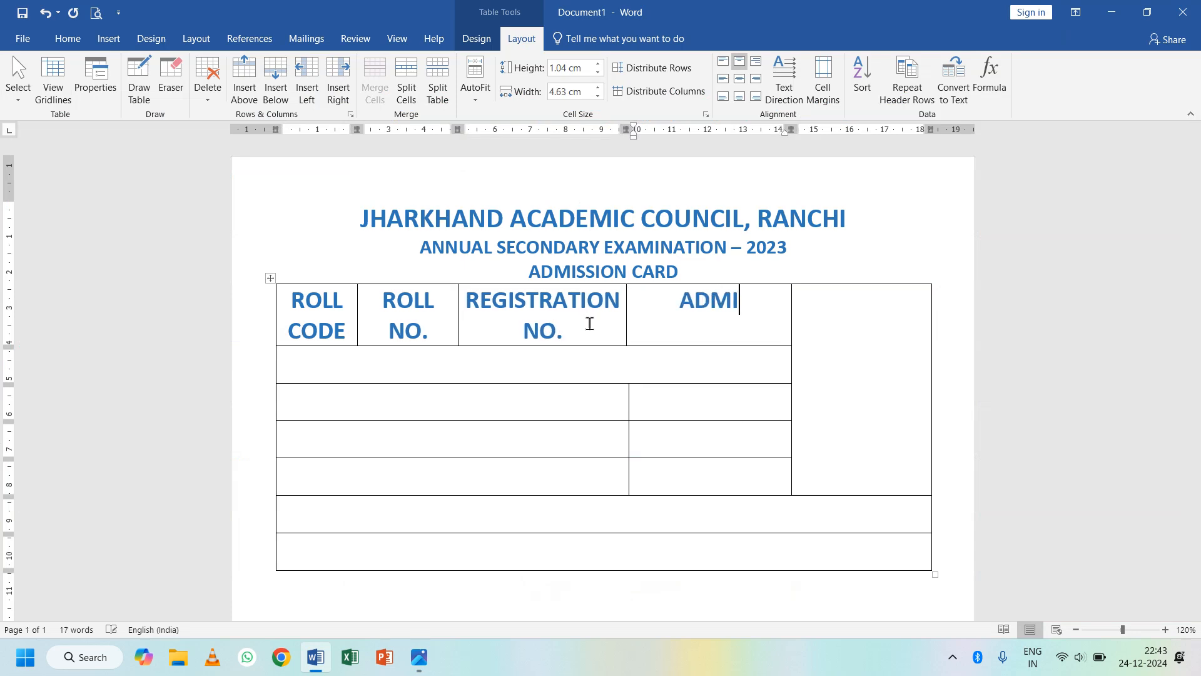
type("SSION CAR")
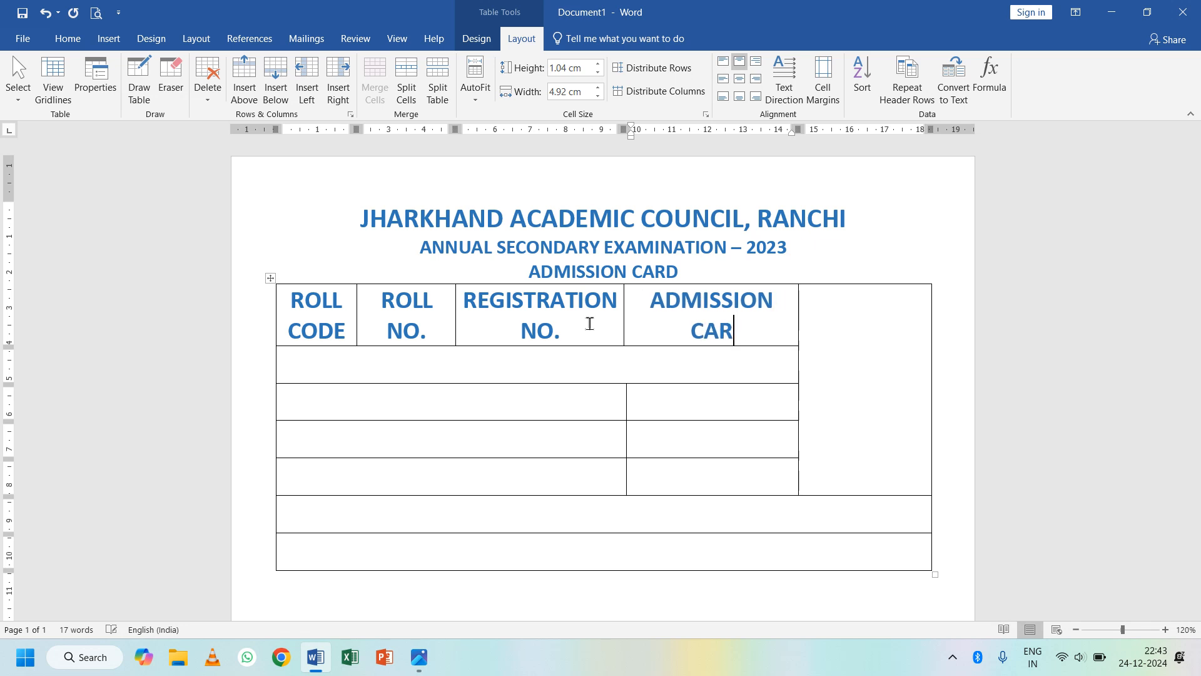
type("D NO.")
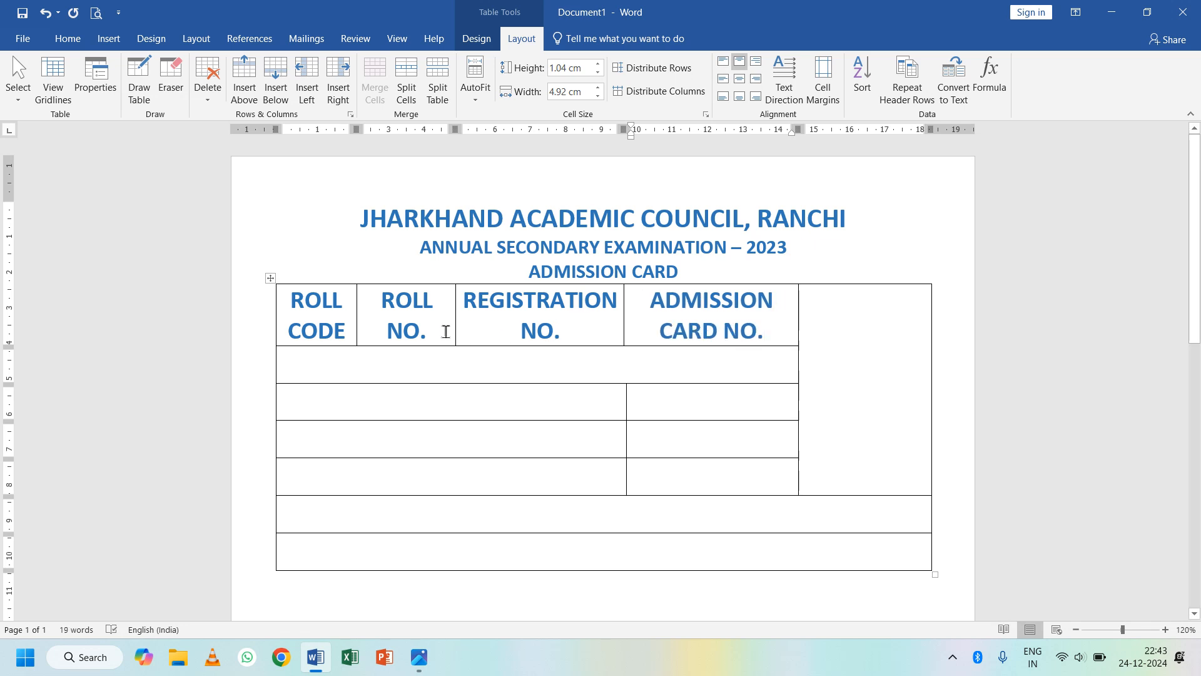
- Select the table and shrink its text down to 8 pt
left_click(269, 277)
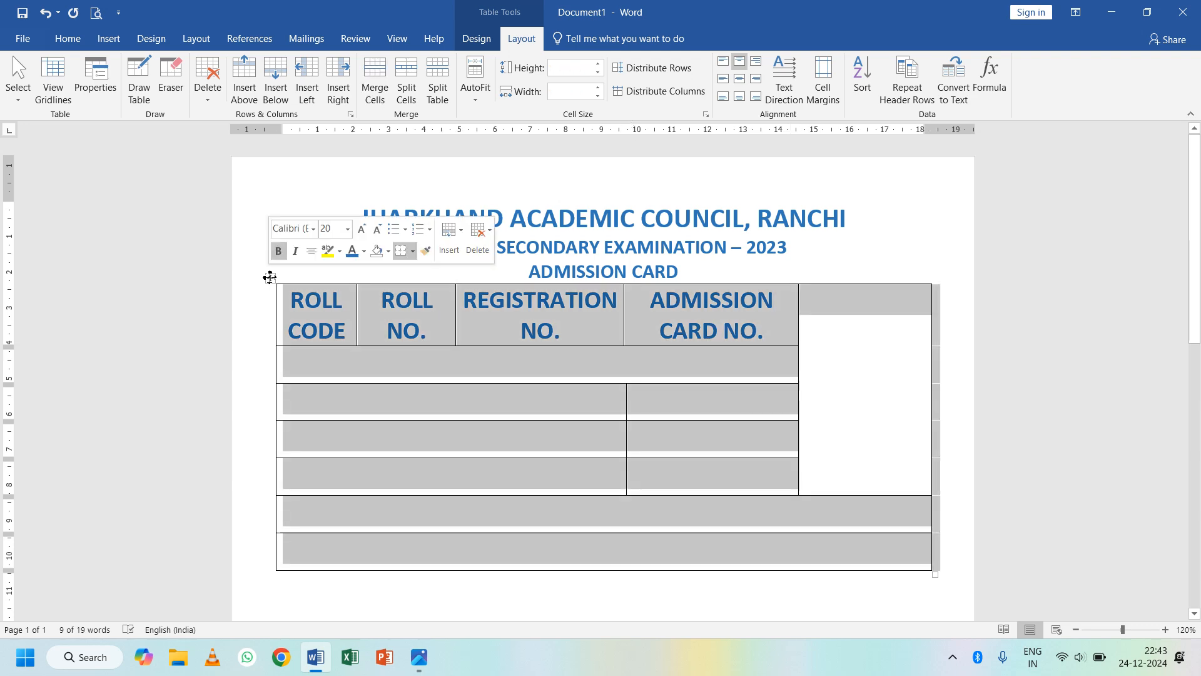
left_click(97, 45)
left_click(77, 43)
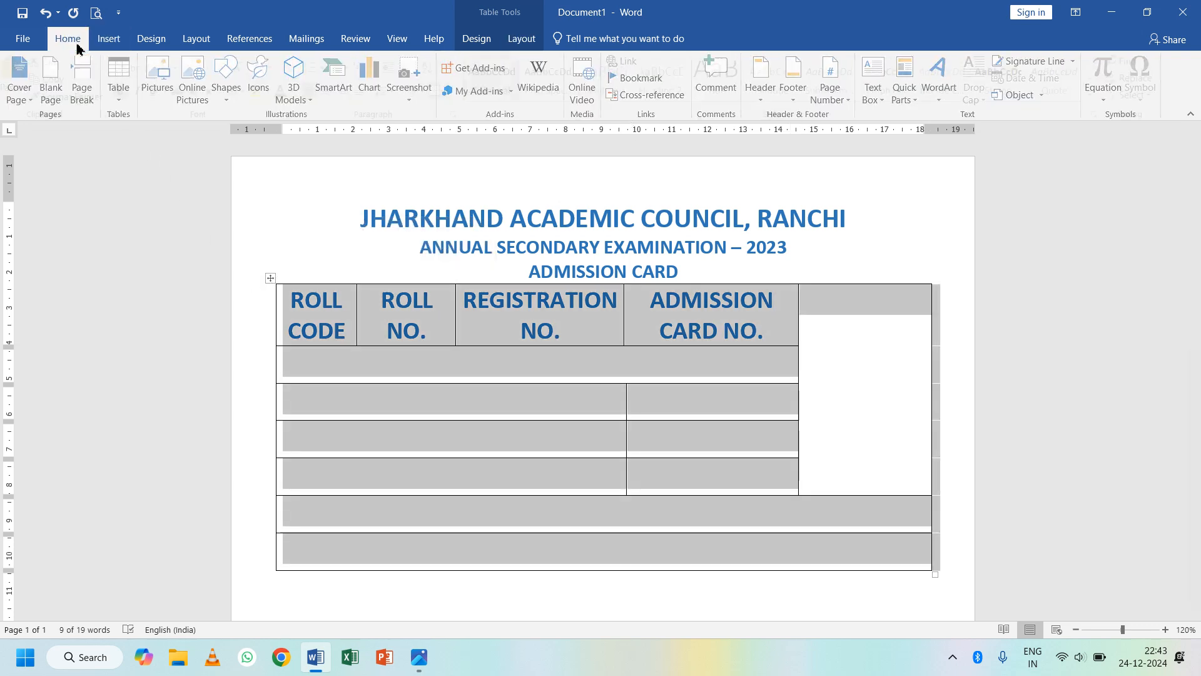
left_click(244, 70)
left_click(245, 70)
left_click(244, 70)
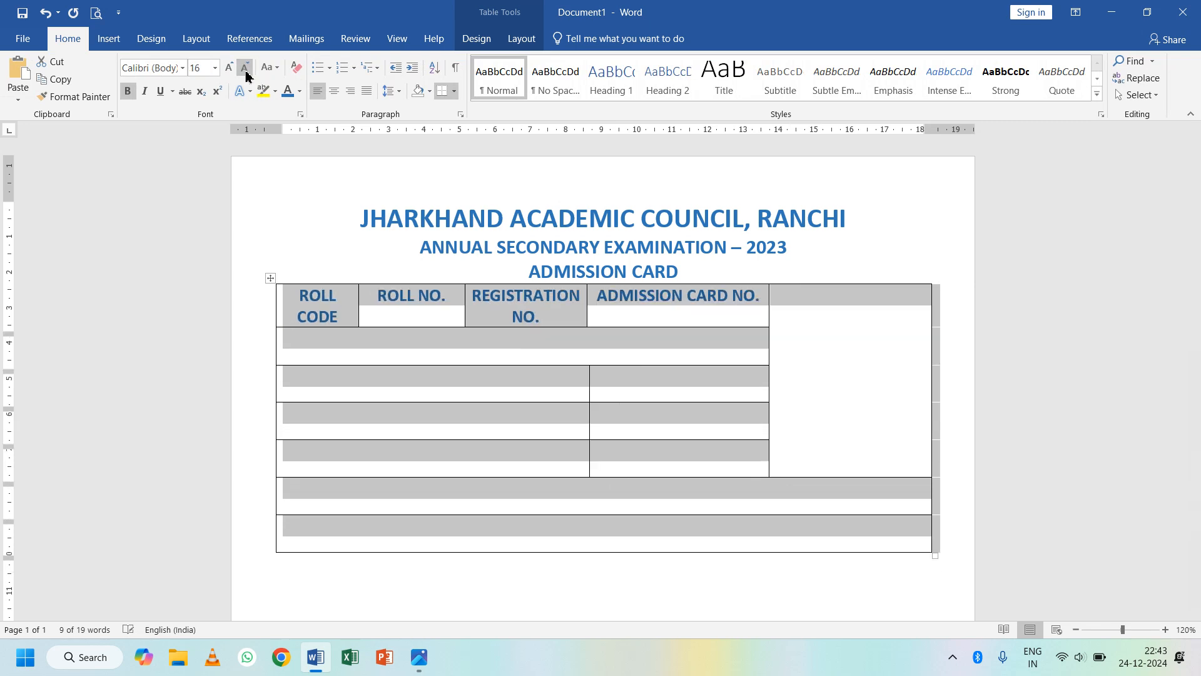
left_click(245, 70)
left_click(244, 71)
left_click(245, 70)
left_click(245, 70)
left_click(245, 70)
left_click(245, 70)
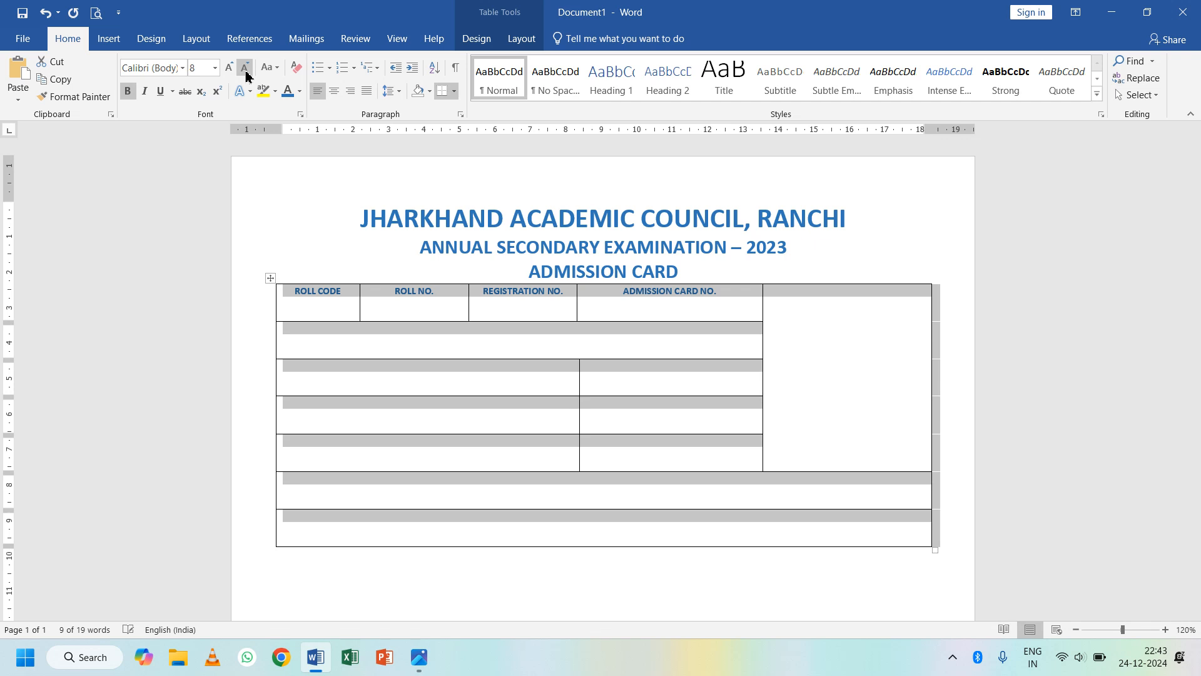
- Remove bold from the table text and set it to 9 pt
left_click(127, 91)
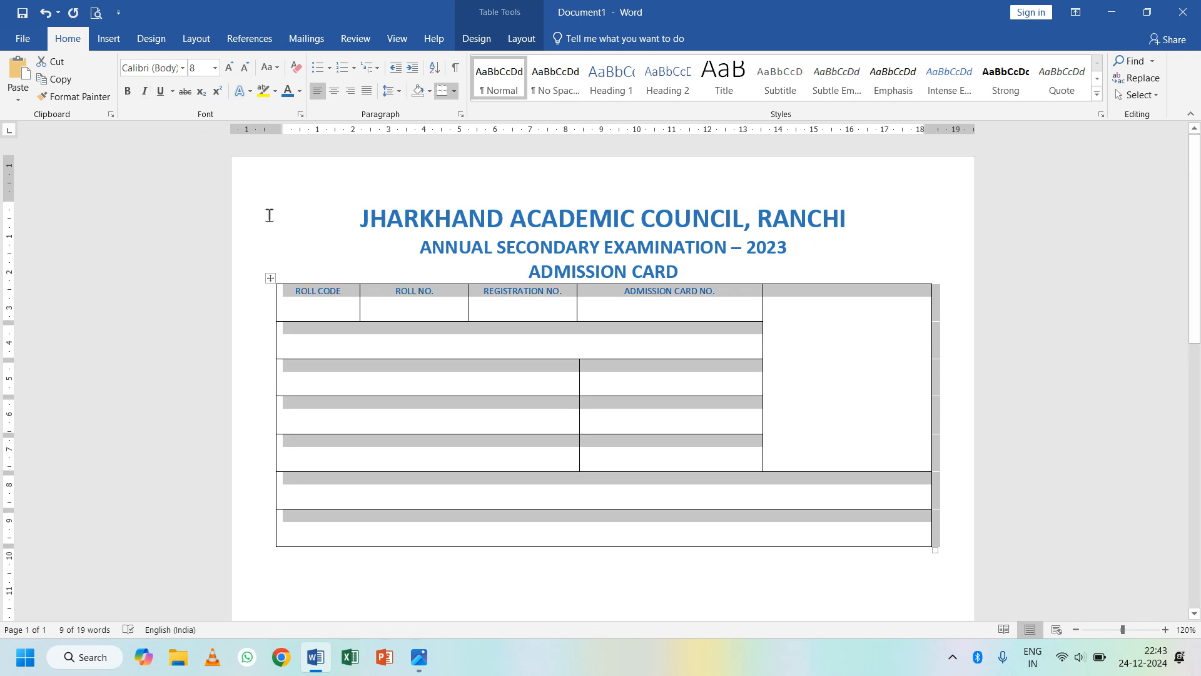
left_click(232, 70)
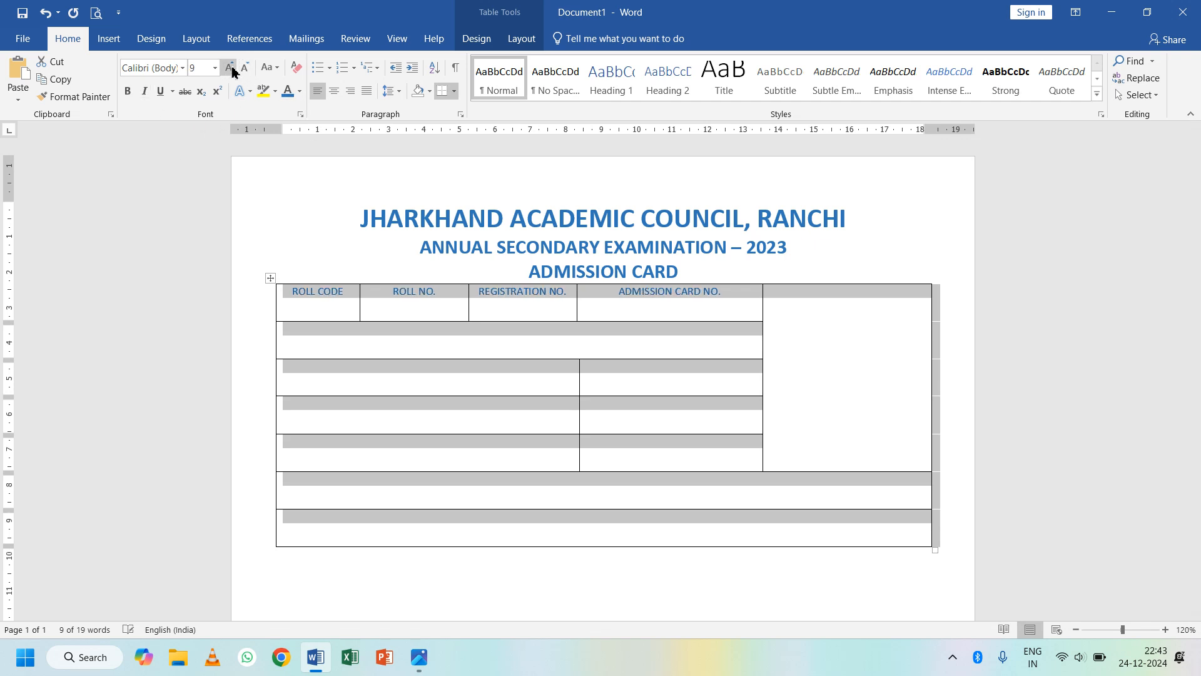
left_click(232, 70)
left_click(245, 70)
left_click(420, 668)
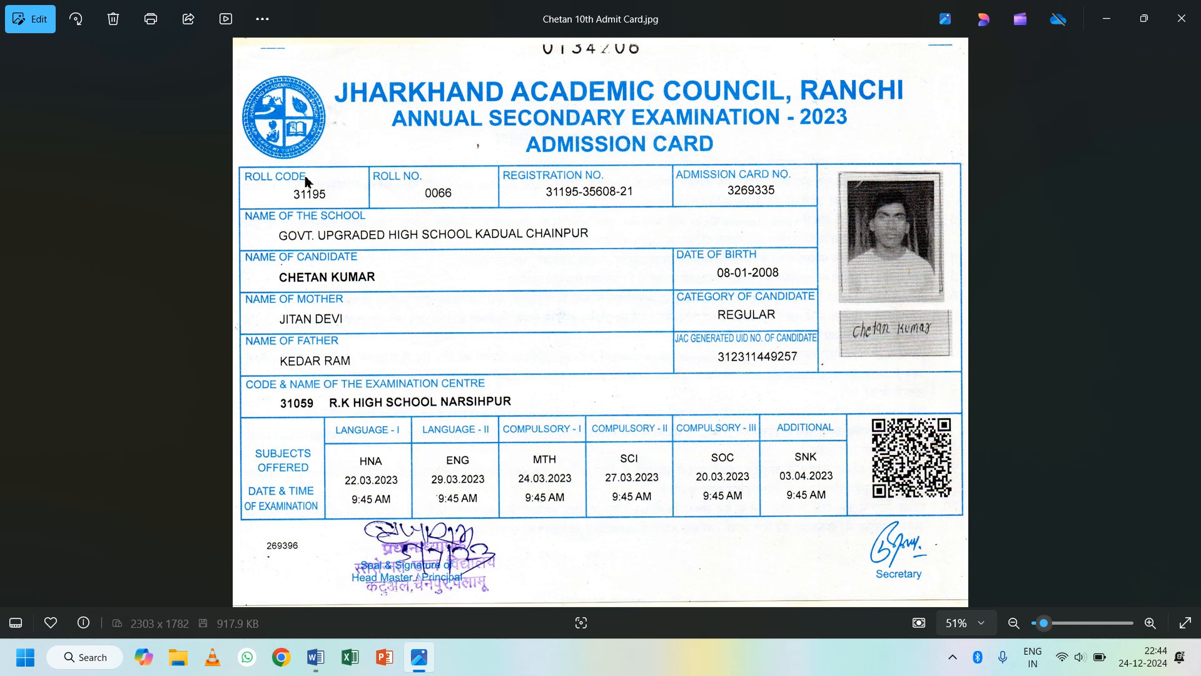
- Switch from the admit card image in Photos back to the Word table
key("alt+Tab")
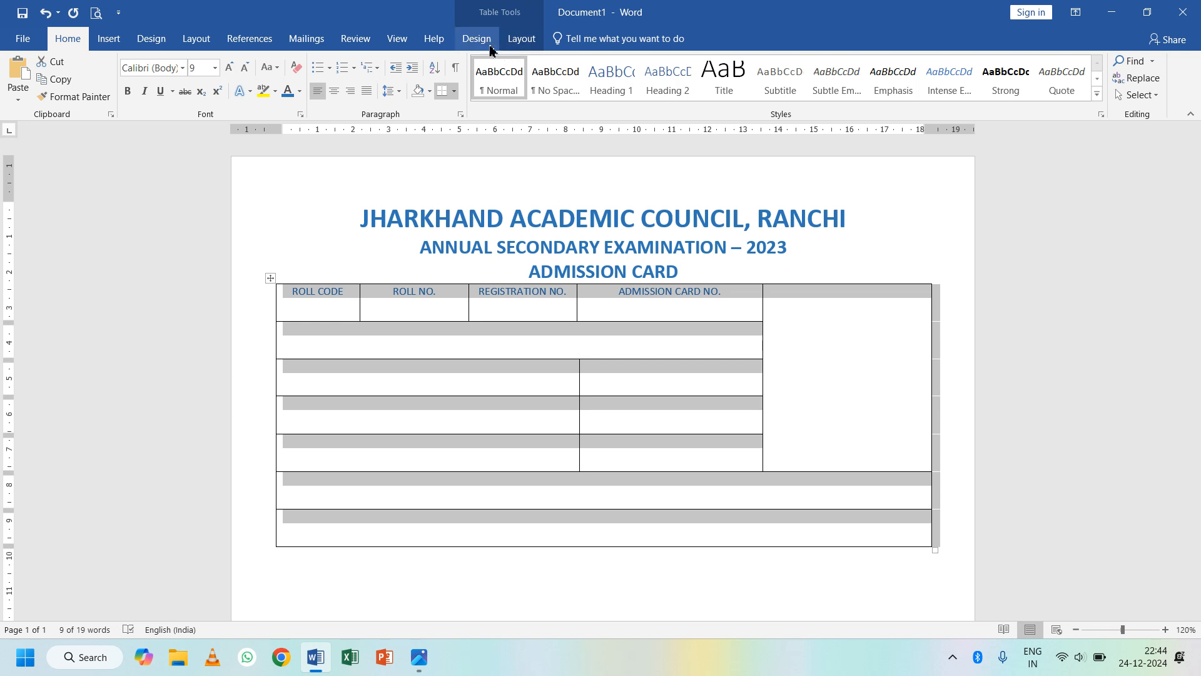
- Align all the table's text to the top left of its cells
left_click(519, 37)
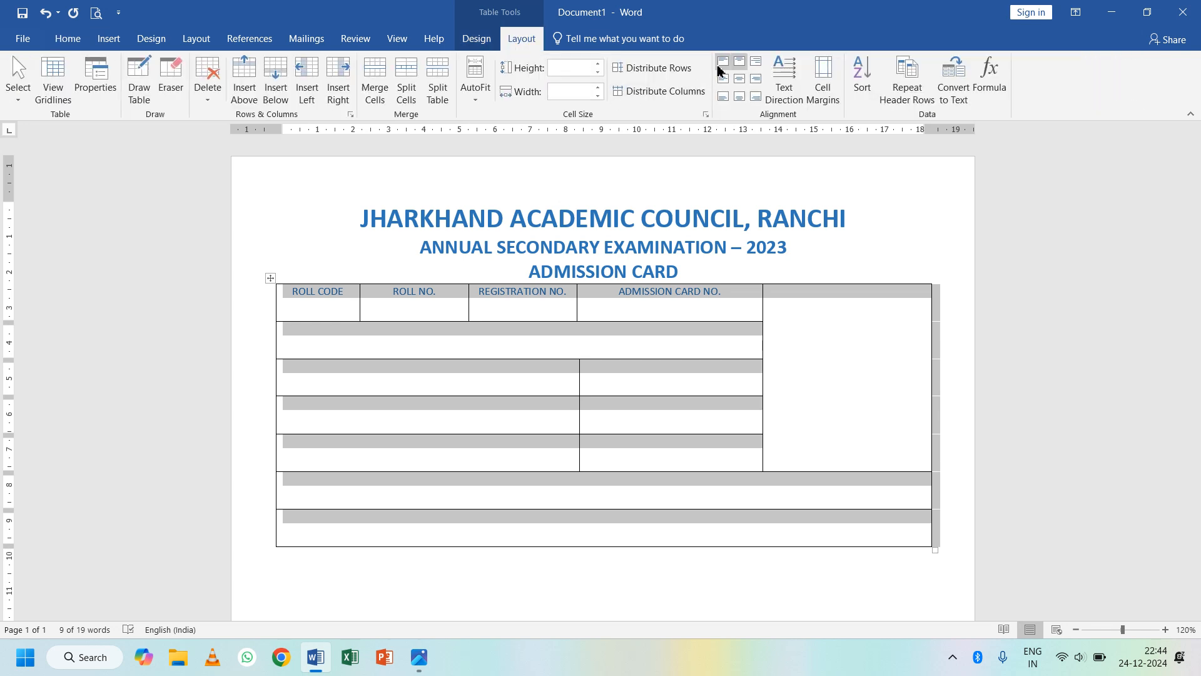
left_click(739, 62)
left_click(719, 64)
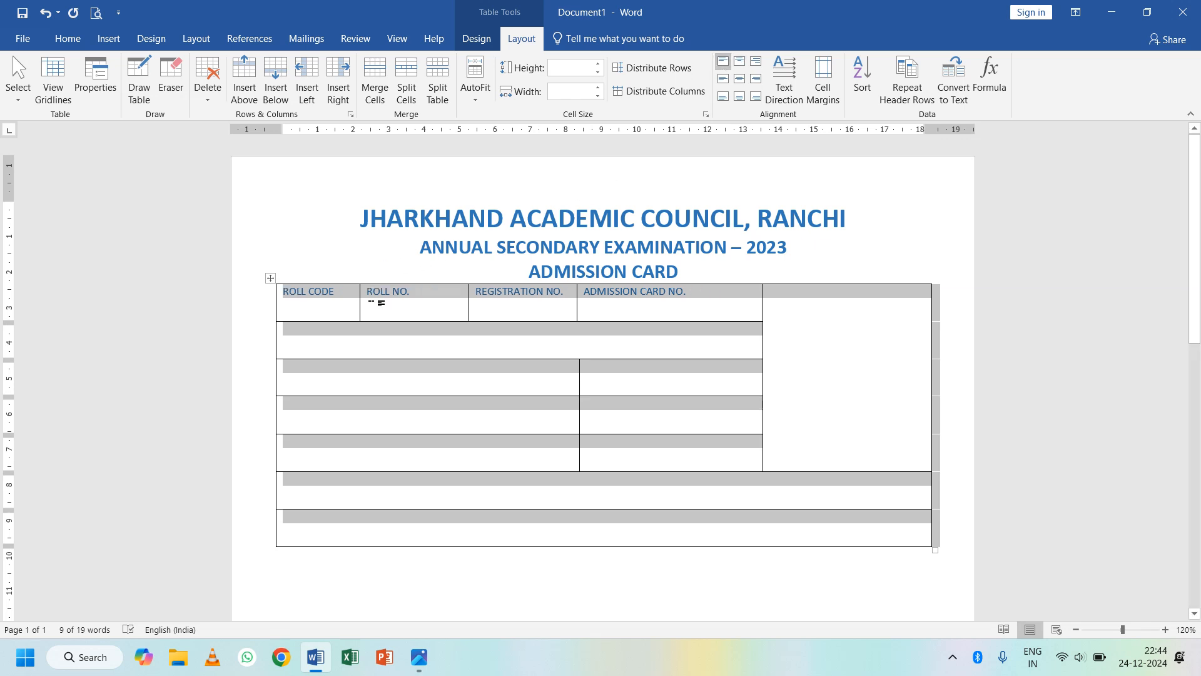
left_click(456, 308)
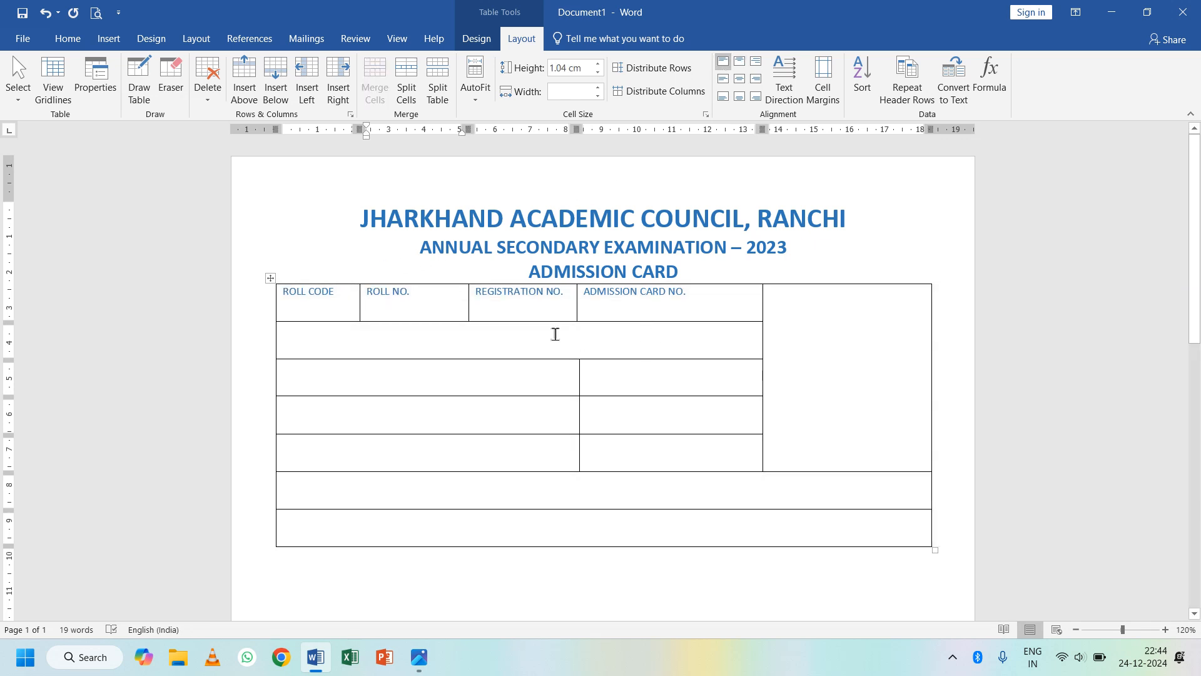
- Snap Word to the left half of the screen beside the admit card image
left_click(463, 344)
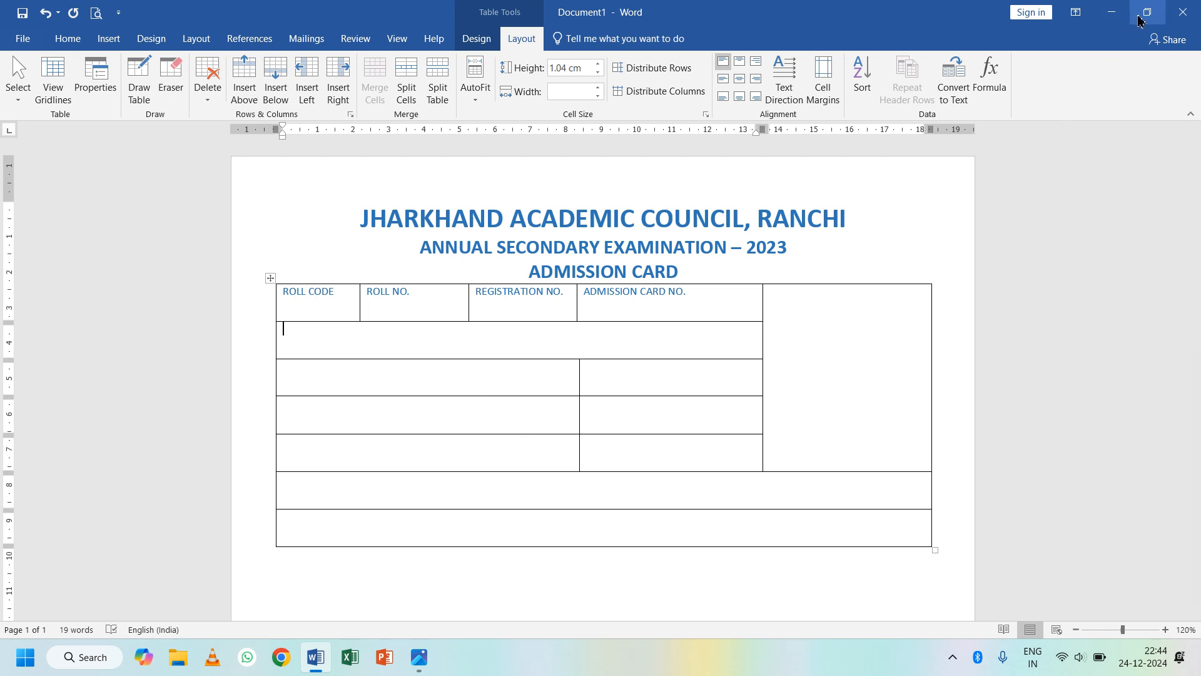
mouse_move(1140, 22)
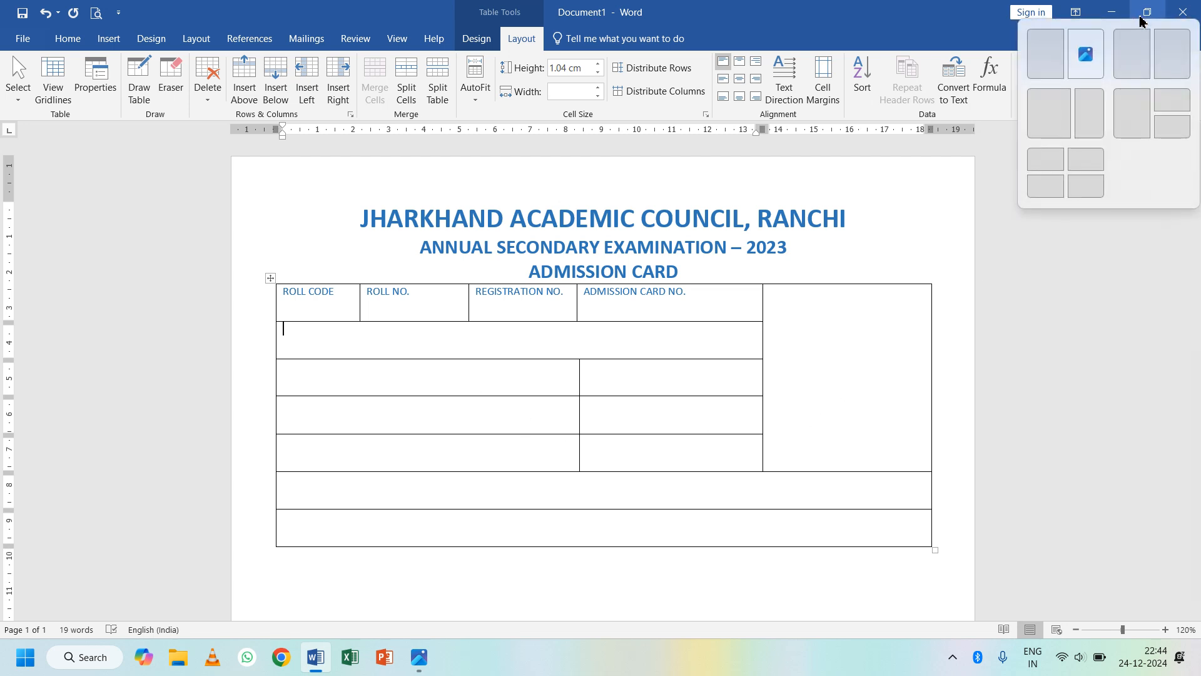
left_click(1064, 60)
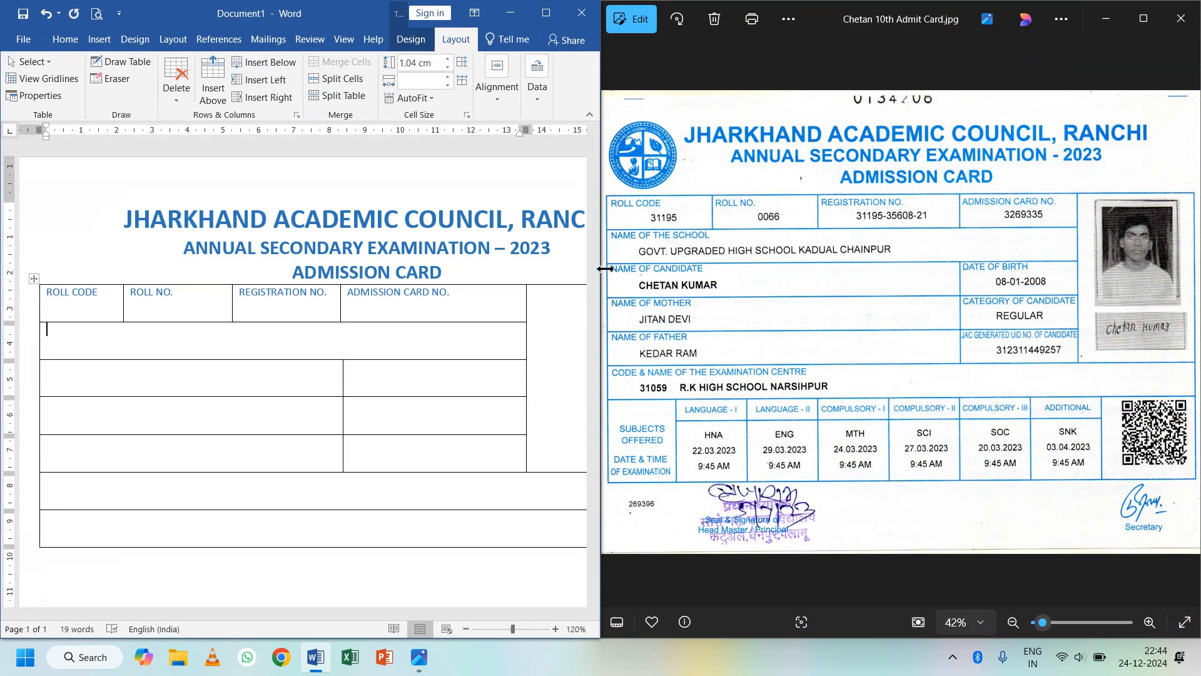
- Widen Word, type NAME OF SCHOOL, NAME OF CANDIDATE, DATE OF BIRTH, and begin NAME OF MOTHER
left_click_drag(605, 269, 716, 271)
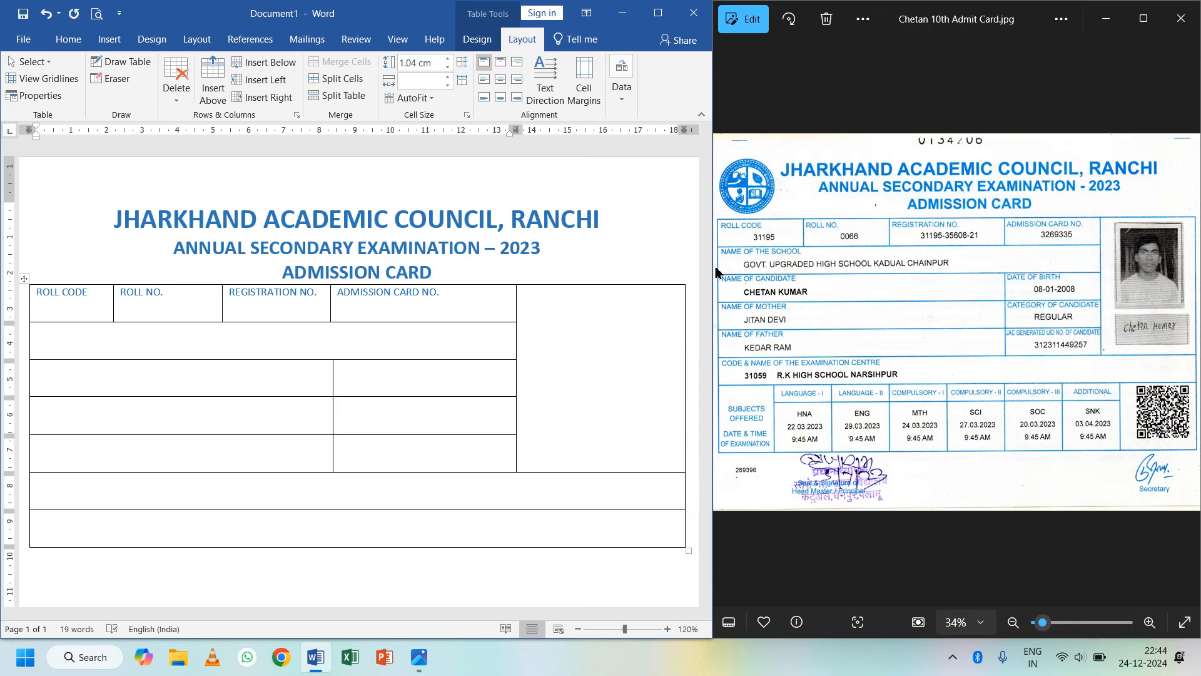
left_click(271, 343)
type("NAME OF SCHOOL")
key("Down")
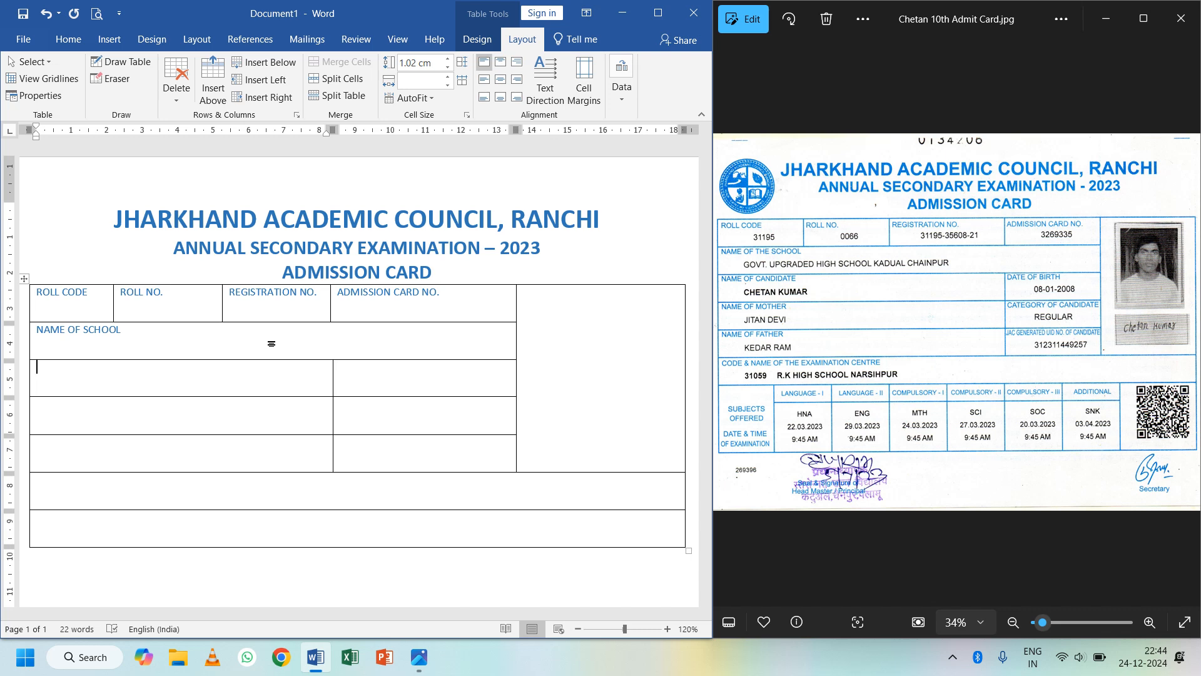
type("NAME OF CANDIDATE")
key("Tab")
type("D")
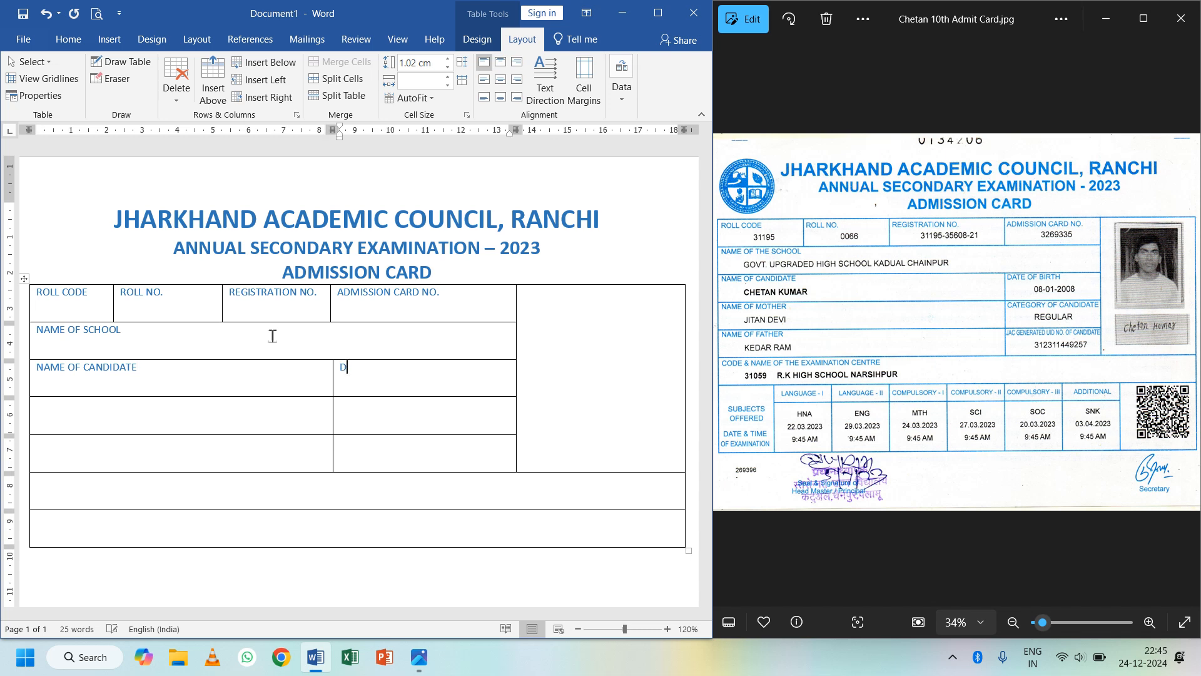
type("ATE OF BIRTH")
key("Tab")
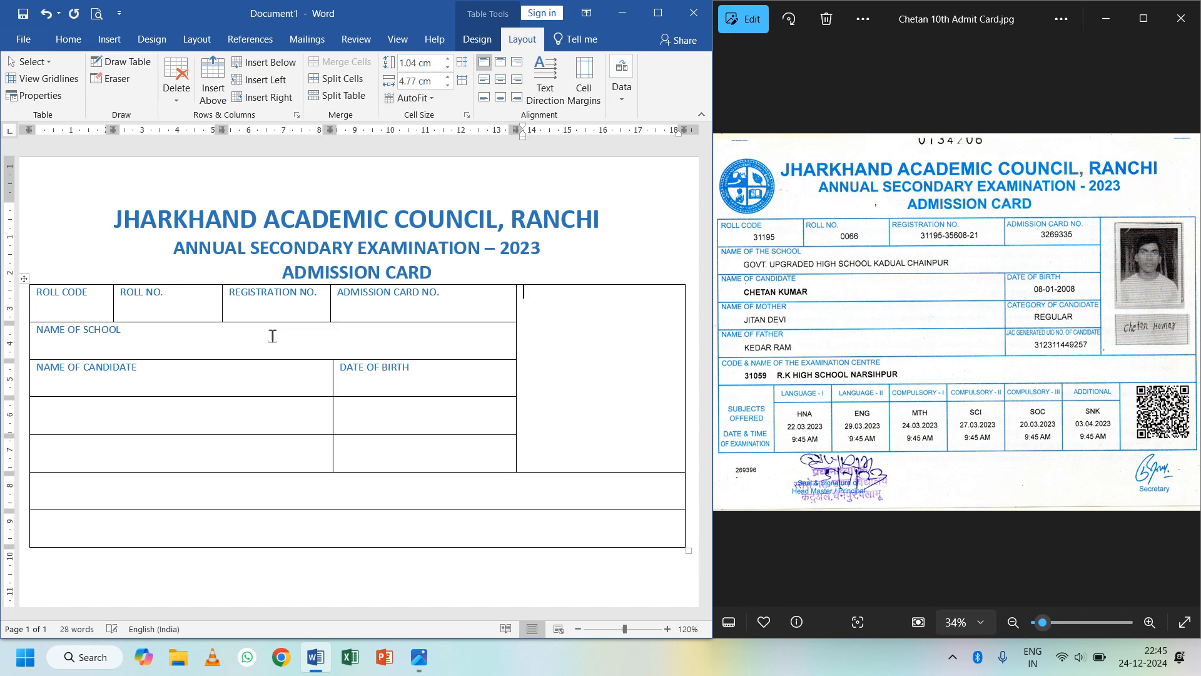
key("Tab")
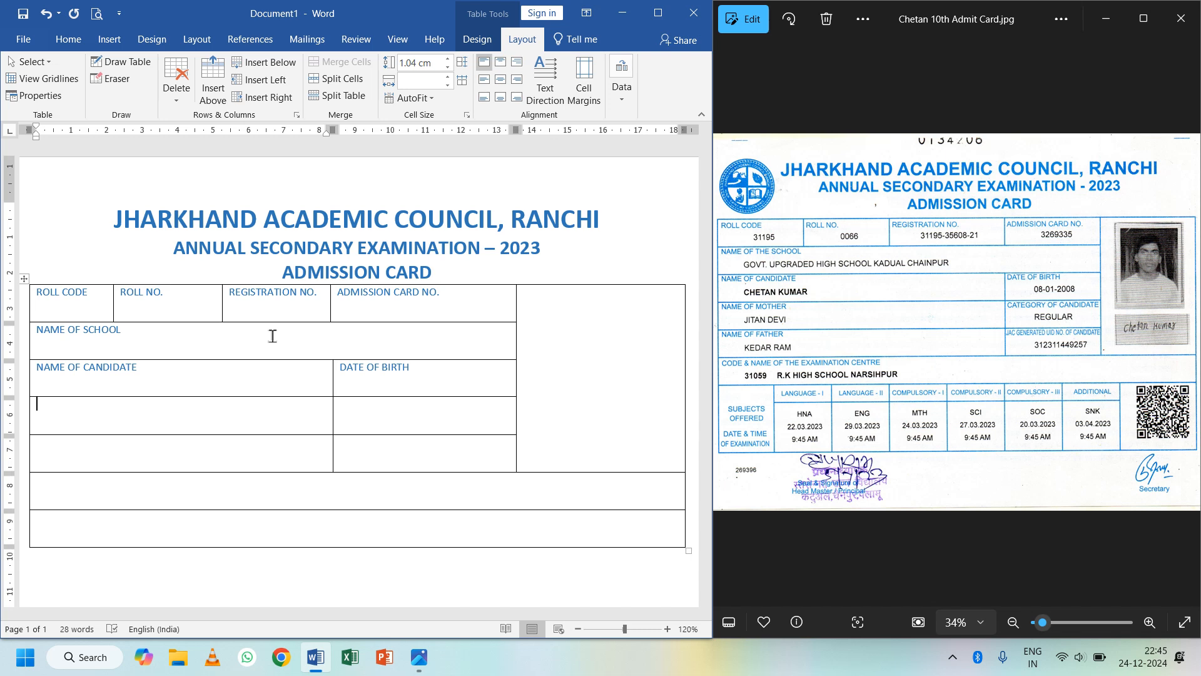
type("NAME OF MOTHER")
- Add the CATEGORY OF CANDIDATE and NAME OF FATHER labels to the table
key("Tab")
type("CATEG")
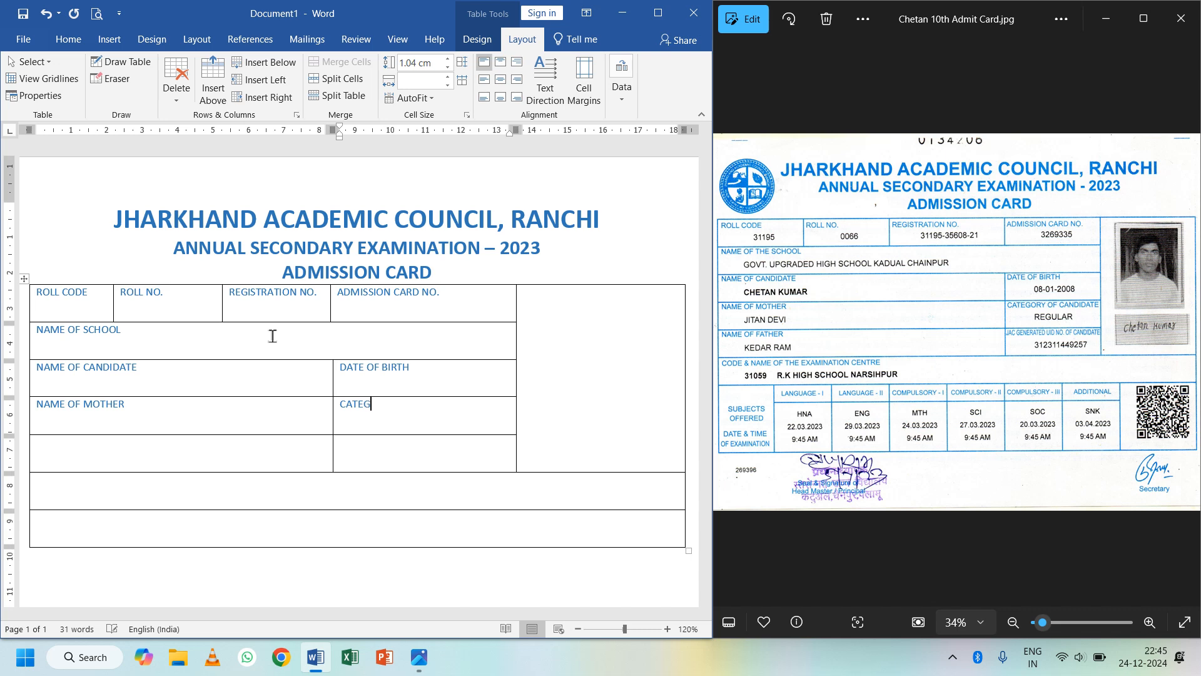
type("ORY OF CANDIDATE")
key("Tab")
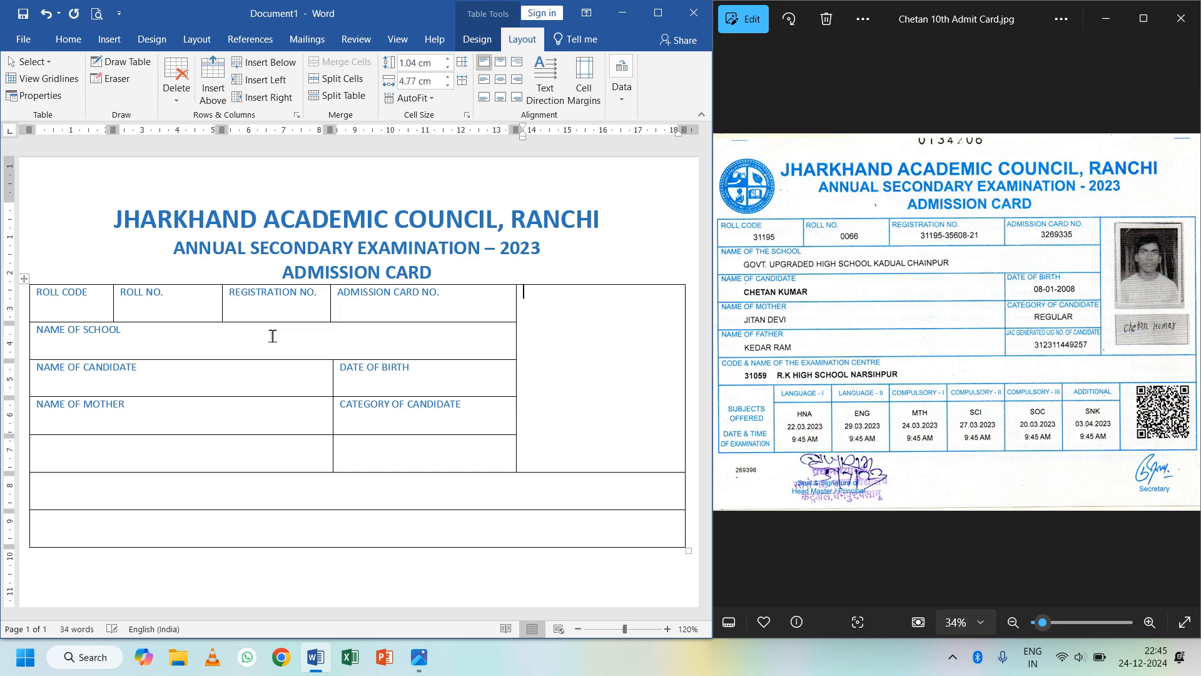
type("N")
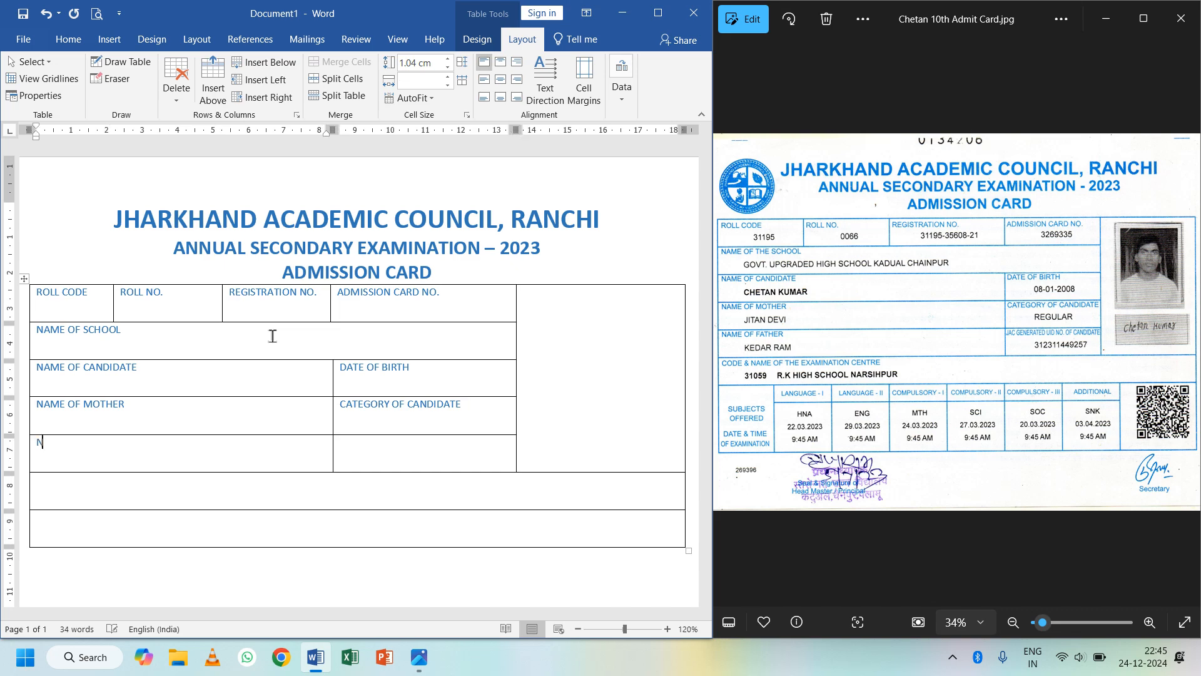
type("AME OF FATHER")
- Type JAC GENERATED UID NO. OF CANDIDATE and shrink its font to fit one line
key("Tab")
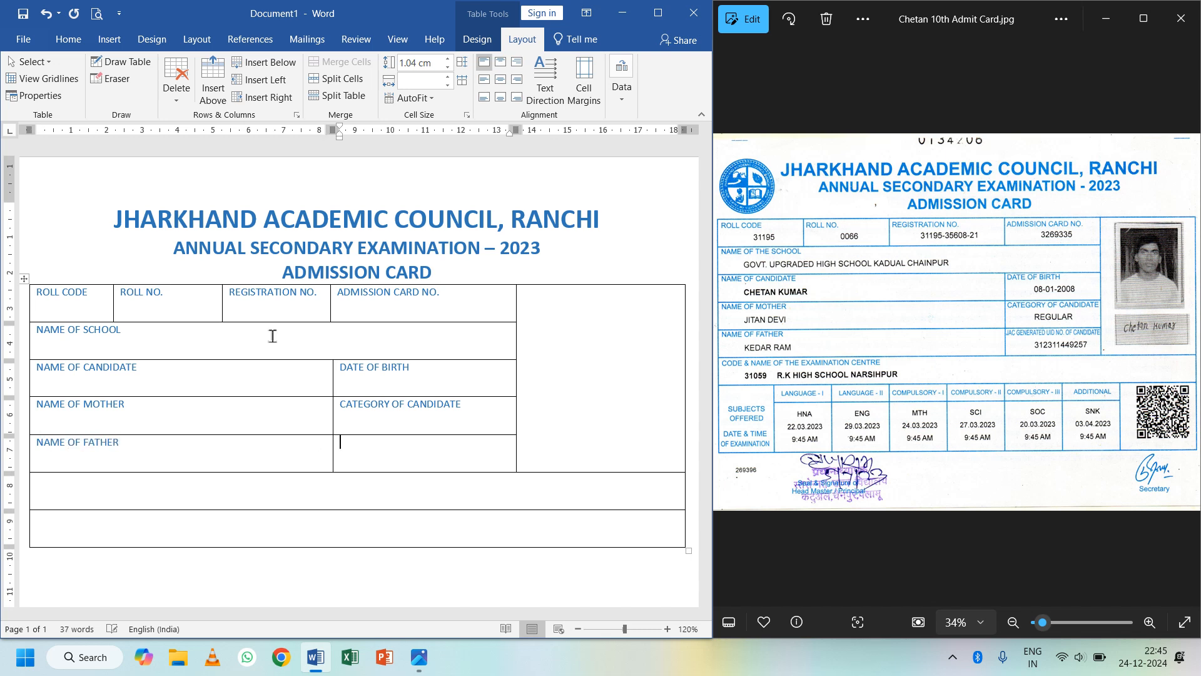
type("JACC")
key("BackSpace")
type("GENERATED UID NO. OF")
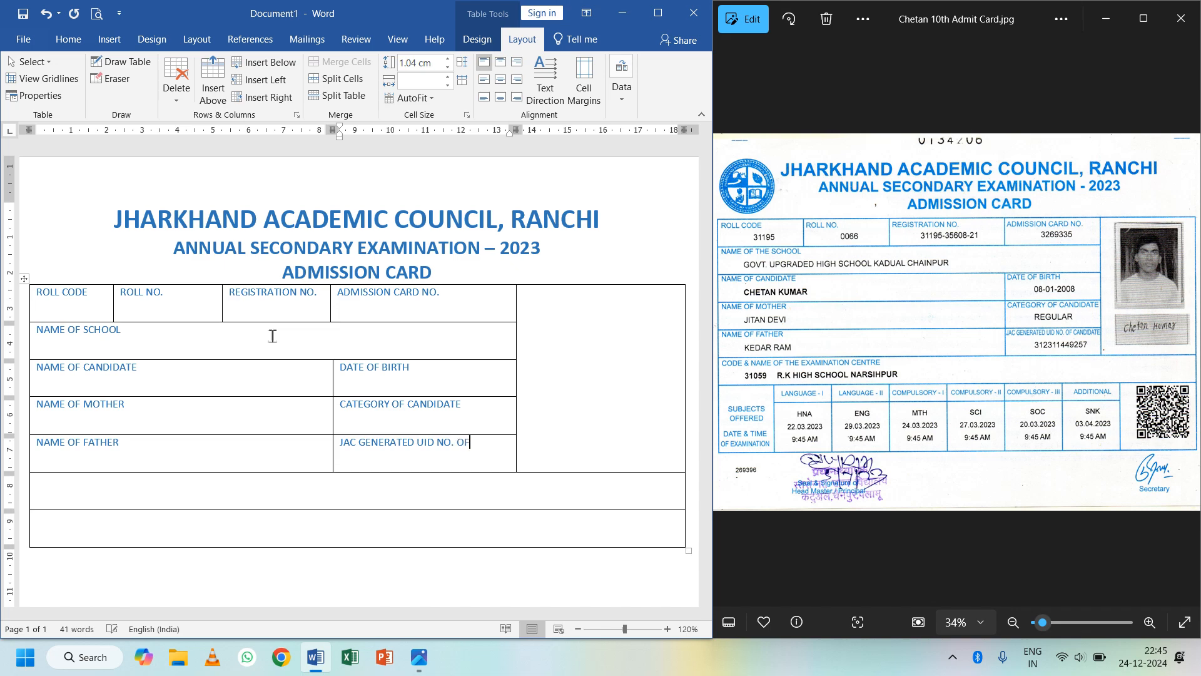
type(" CANDIDATE")
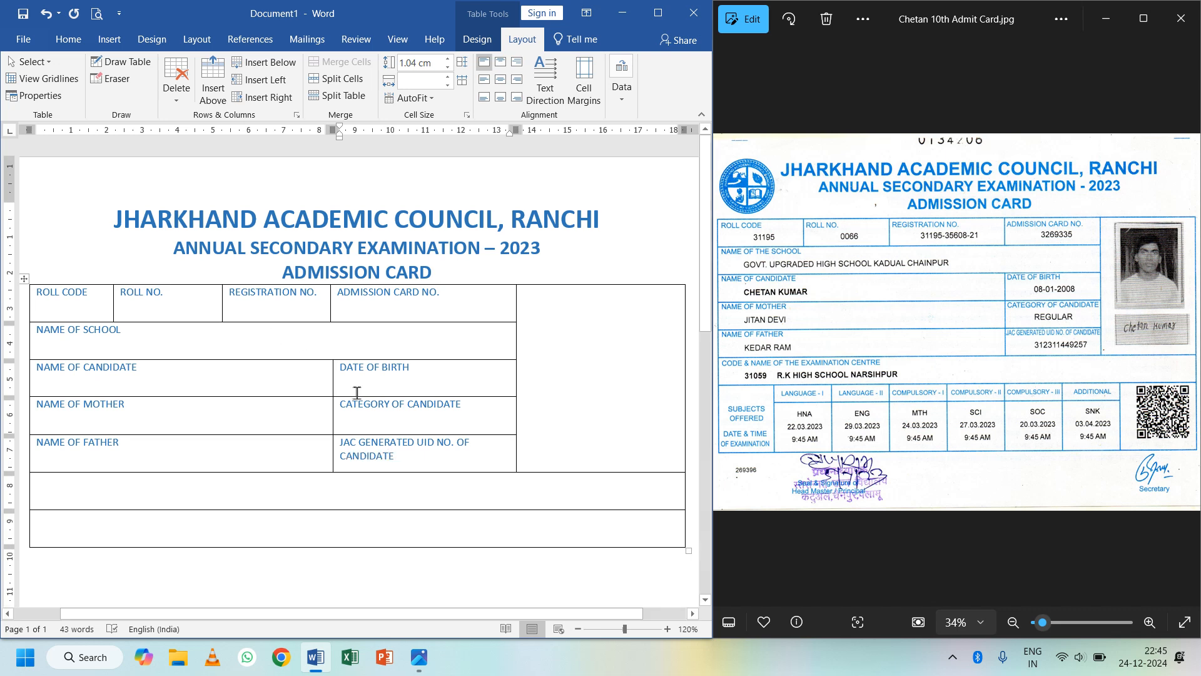
left_click_drag(398, 456, 340, 442)
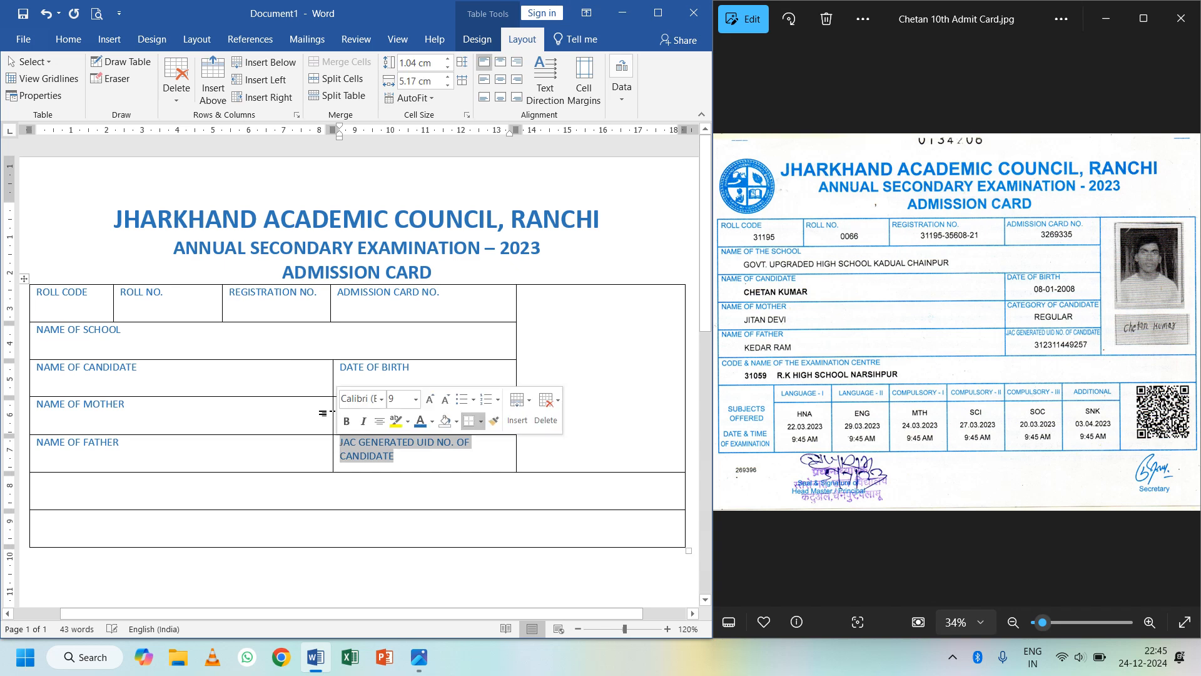
left_click(69, 38)
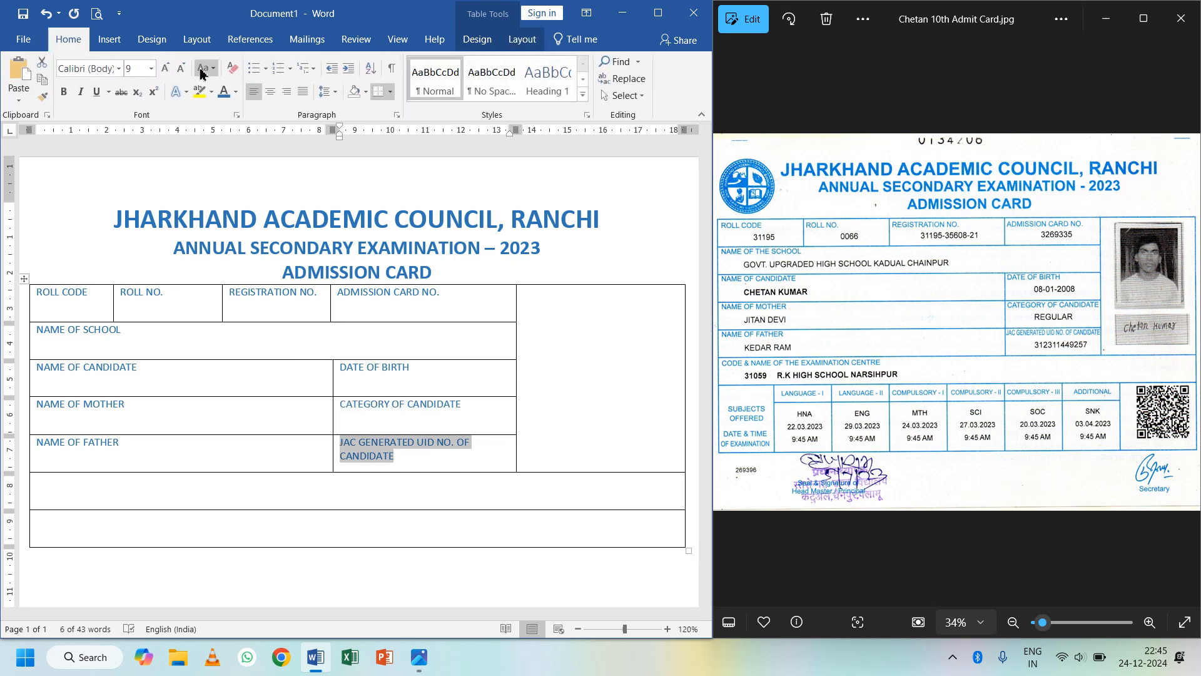
left_click(183, 68)
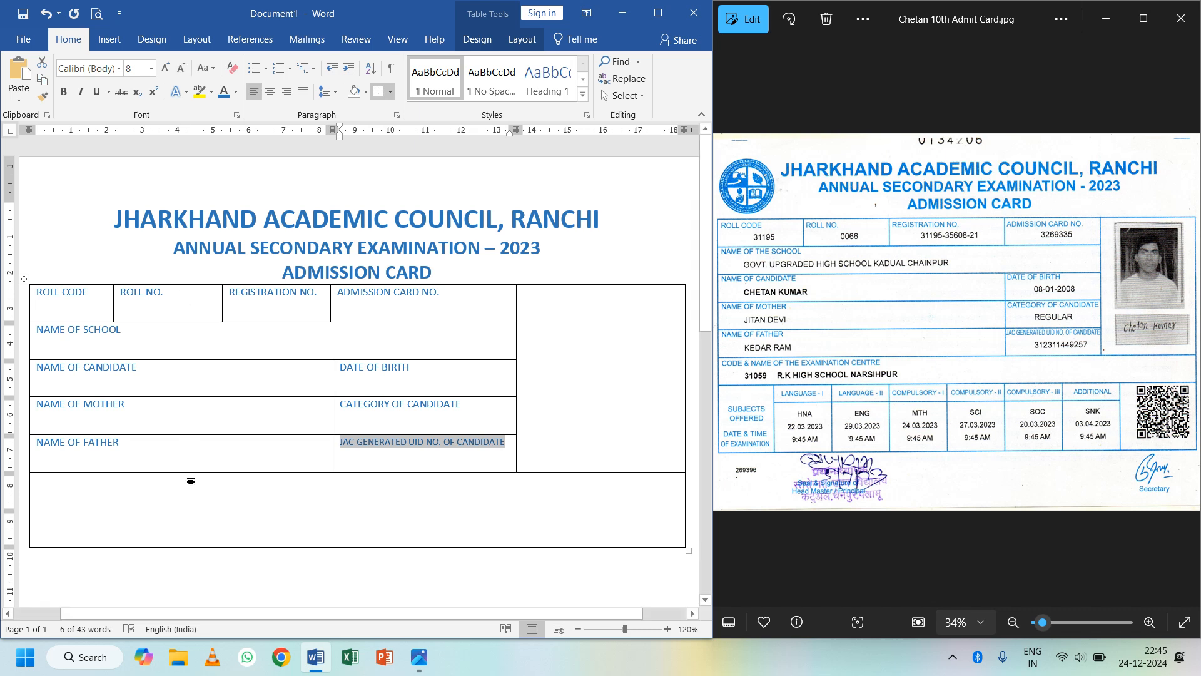
- Add the CODE & NAME OF EXAMINATION CNTRE label and maximize the Word window
left_click(194, 490)
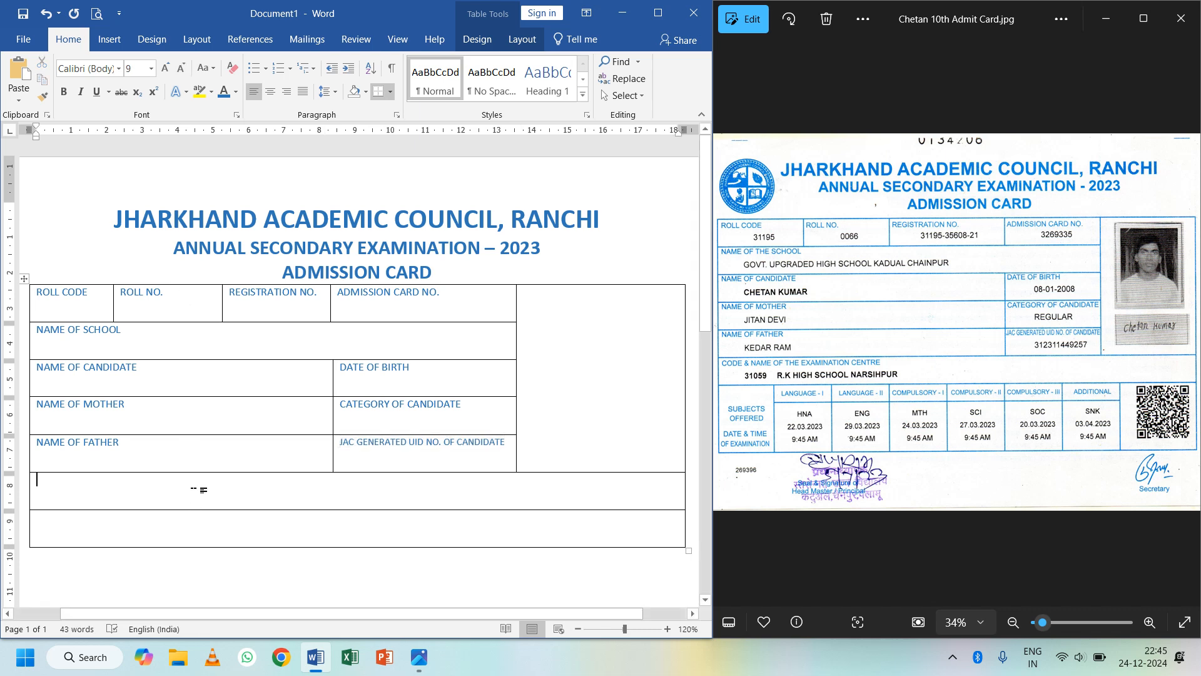
type("C")
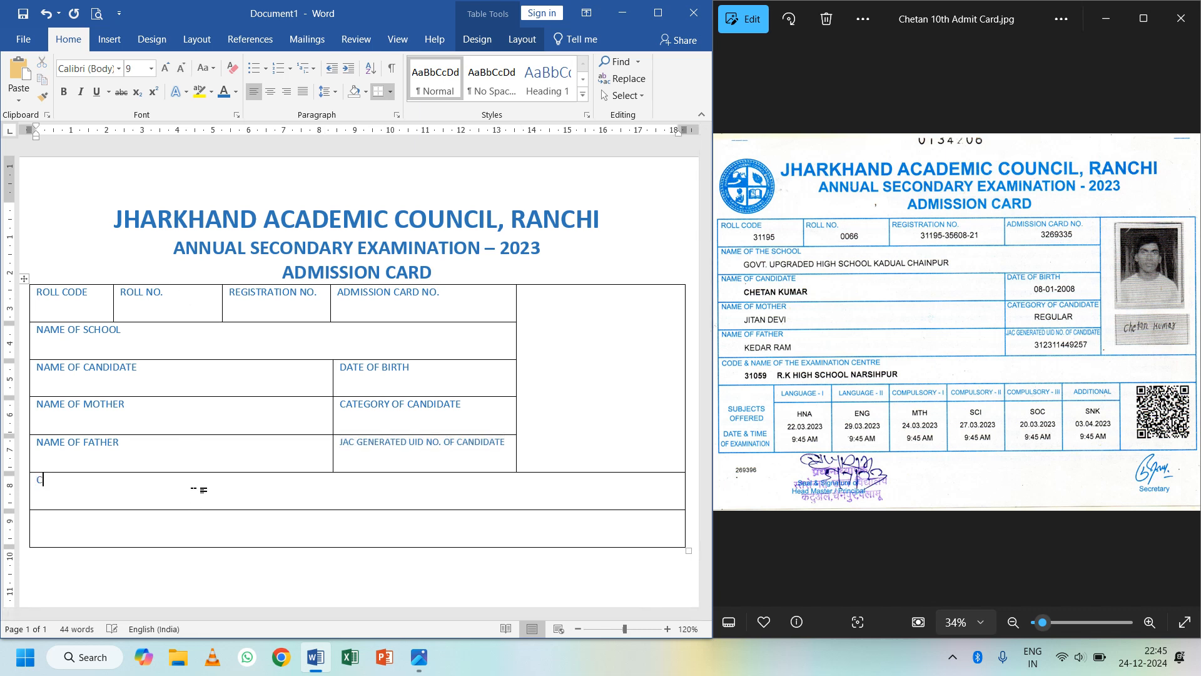
type("ODE & NAME OF EXAMINAT")
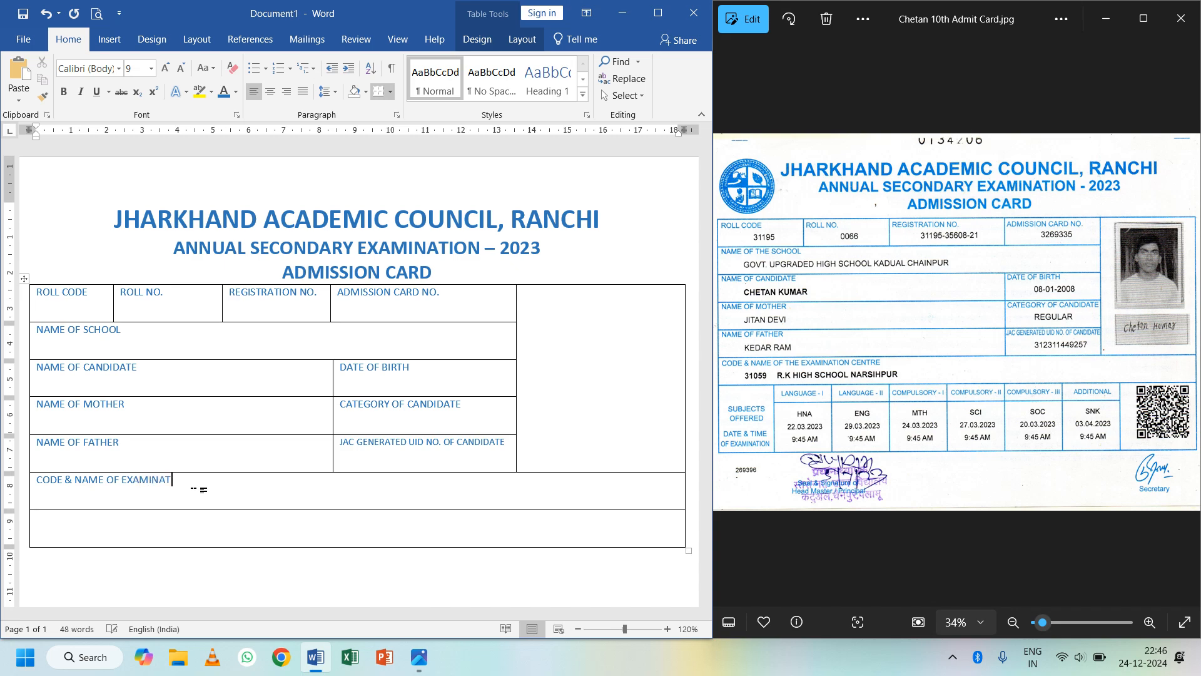
type("ION CNTRE")
left_click(257, 526)
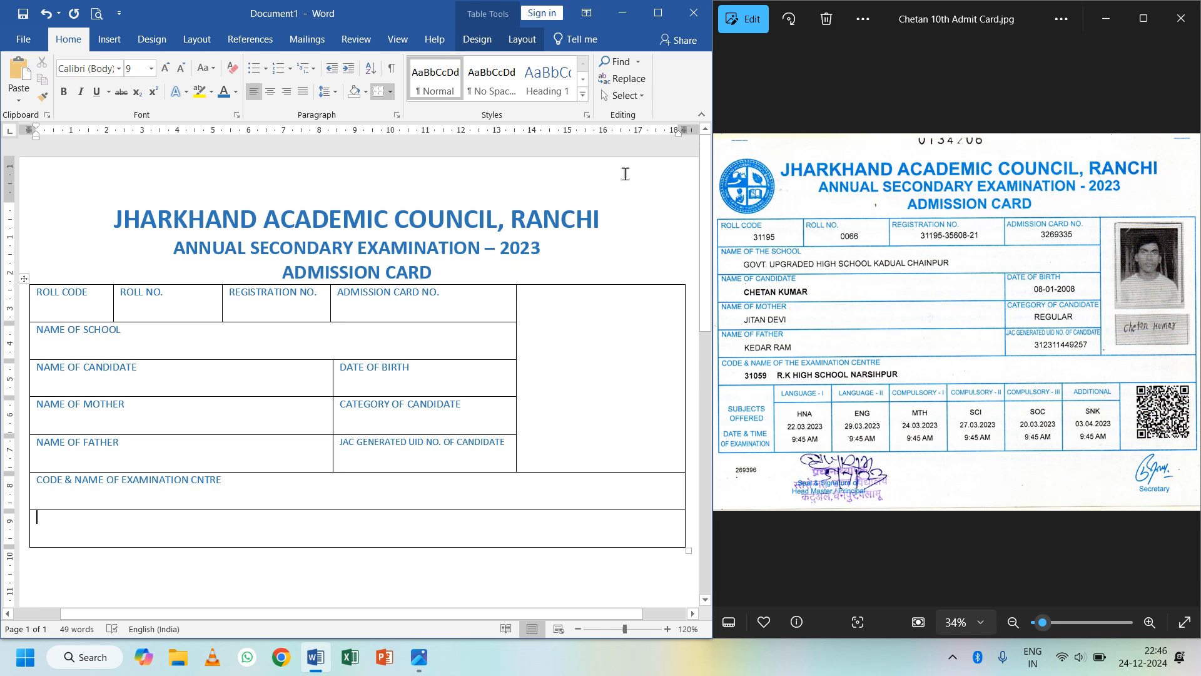
left_click(657, 13)
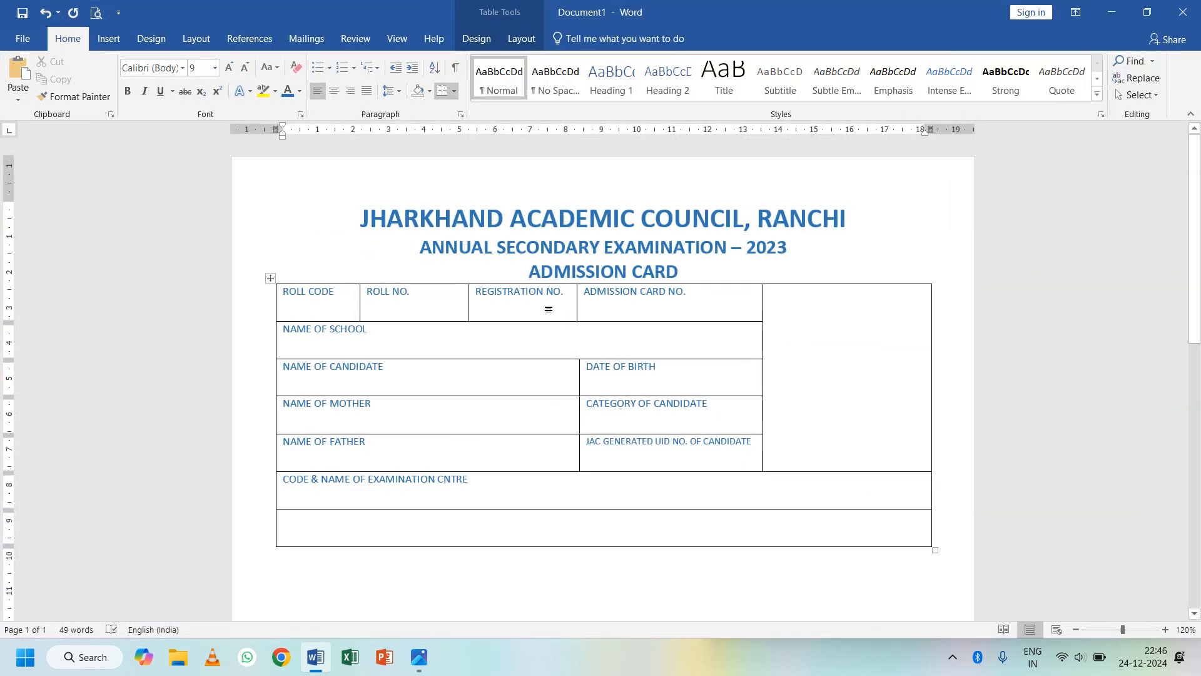
- Raise the table's empty last row to a height of 2.2 cm
left_click(521, 39)
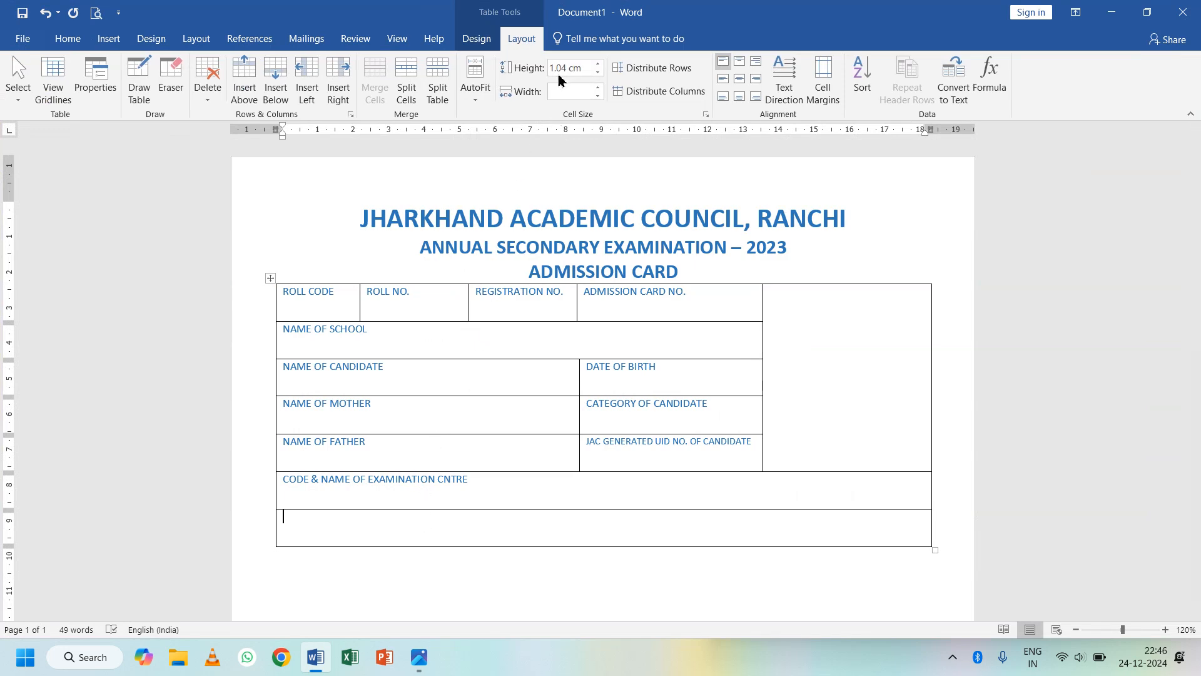
left_click(599, 64)
left_click(600, 64)
left_click(600, 64)
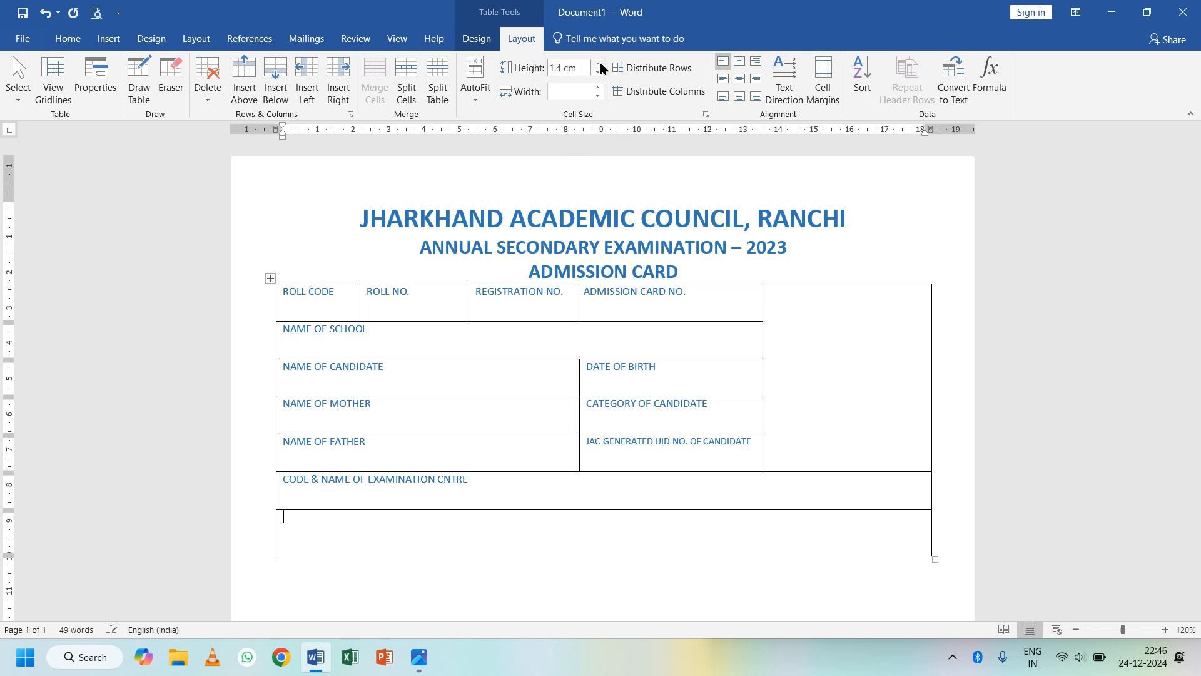
left_click(600, 64)
left_click(599, 64)
left_click(600, 64)
left_click(599, 64)
left_click(598, 64)
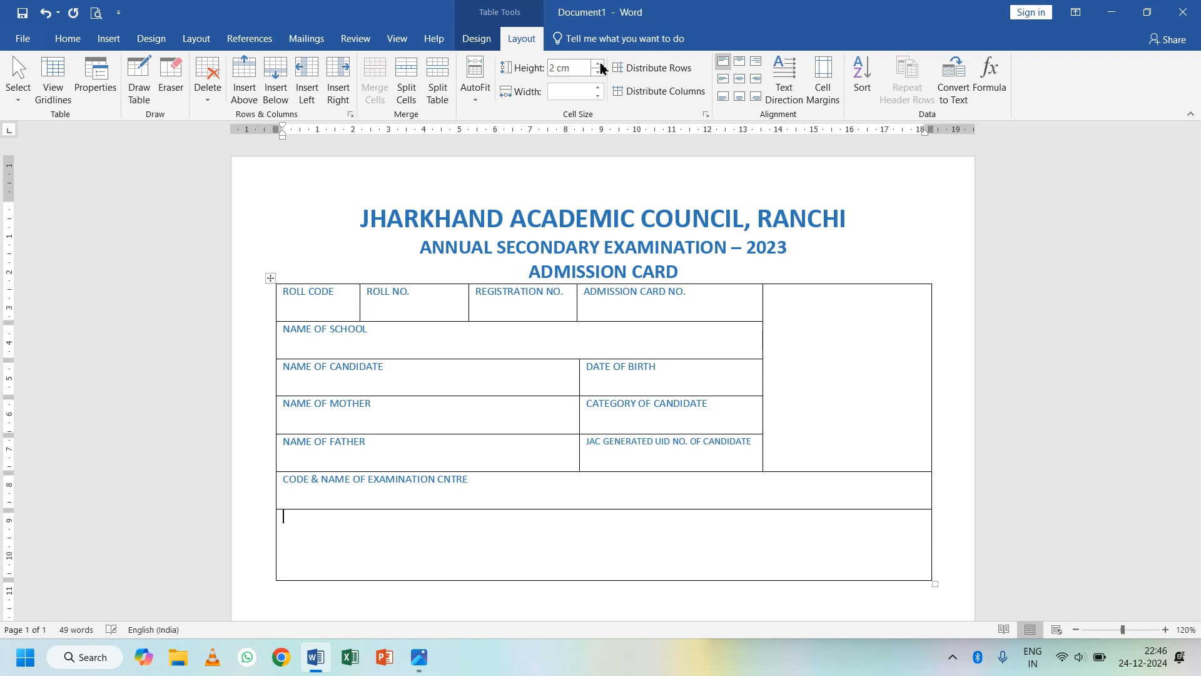
left_click(599, 64)
left_click(599, 64)
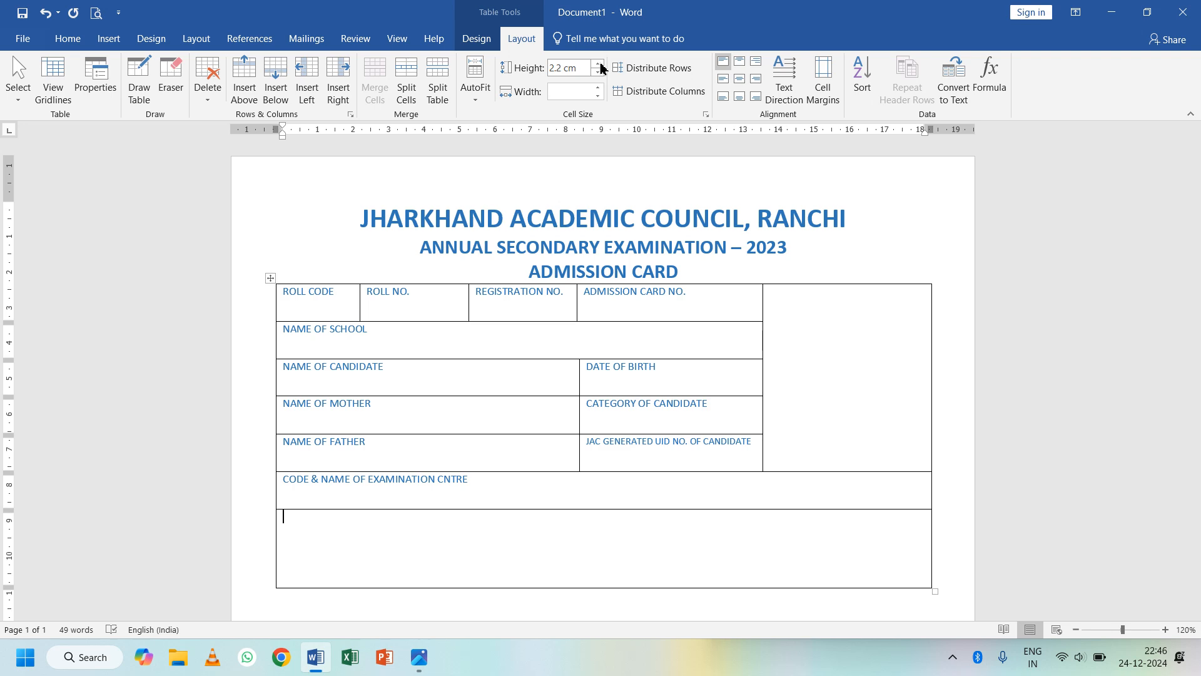
key("alt+Tab")
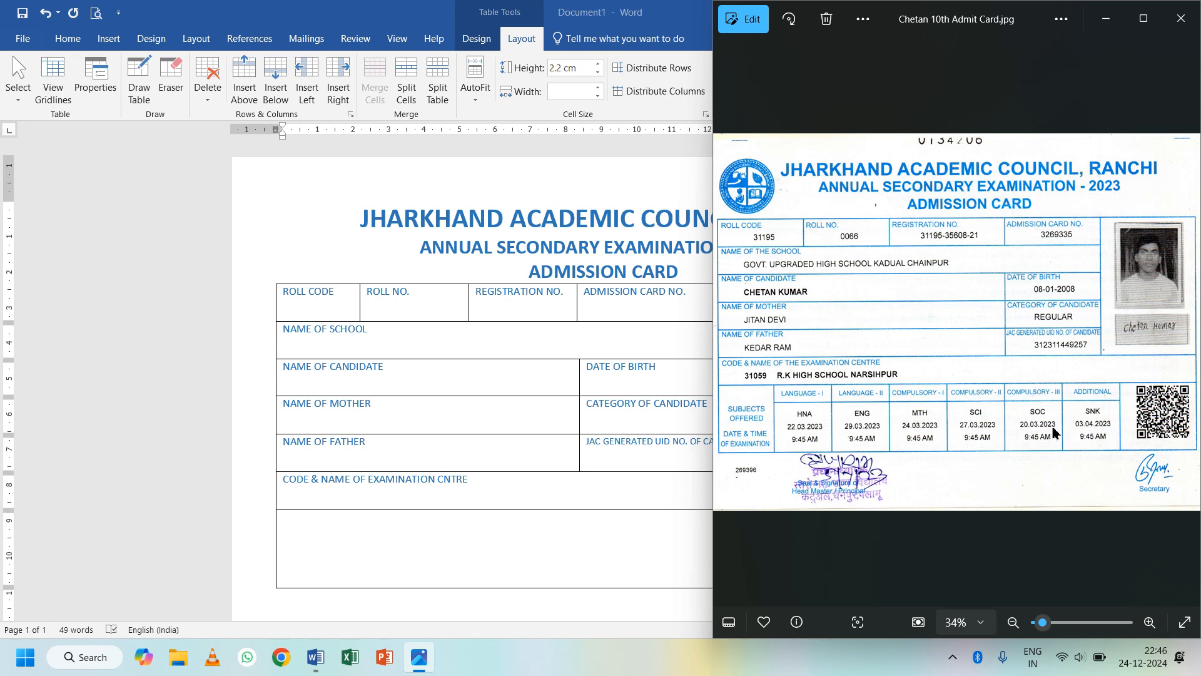
- Draw seven vertical dividers in the bottom row to split it into eight columns
key("alt+Tab")
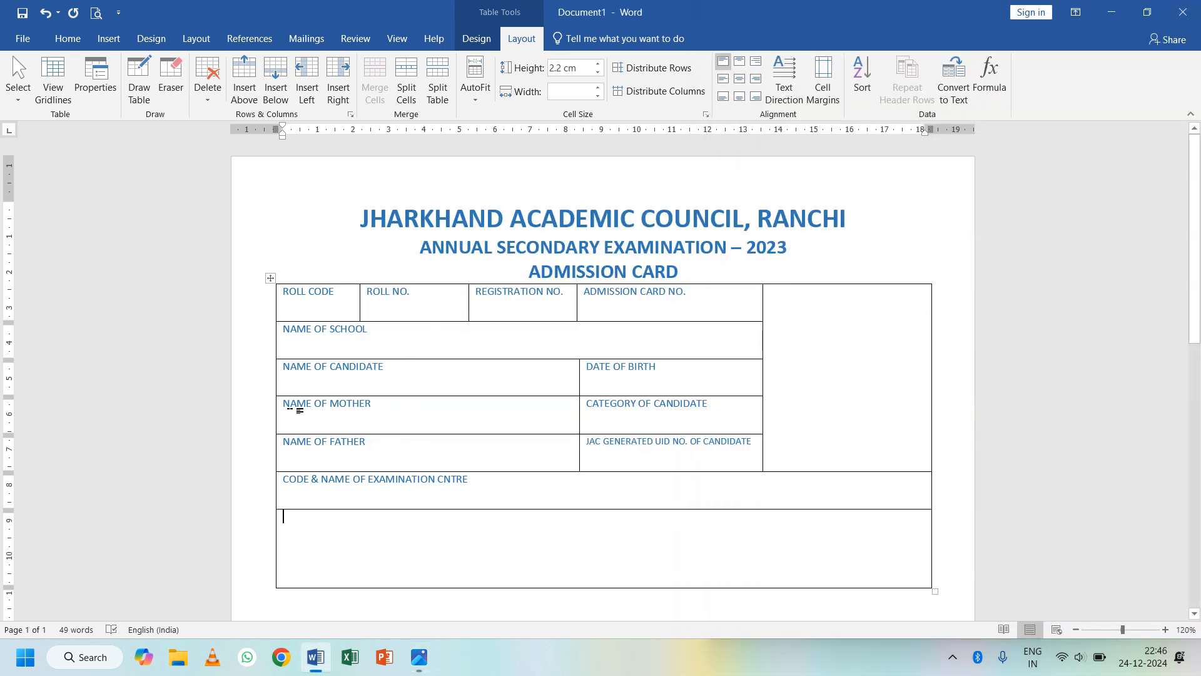
left_click(137, 80)
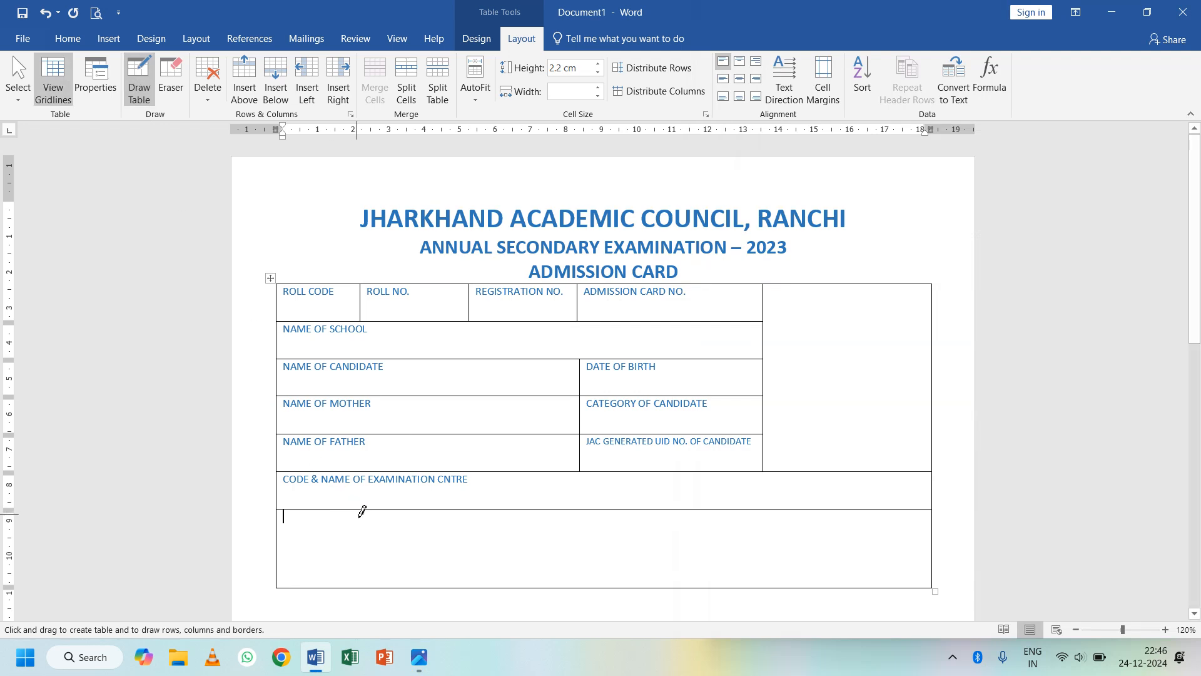
left_click_drag(360, 514, 365, 576)
left_click_drag(433, 511, 430, 585)
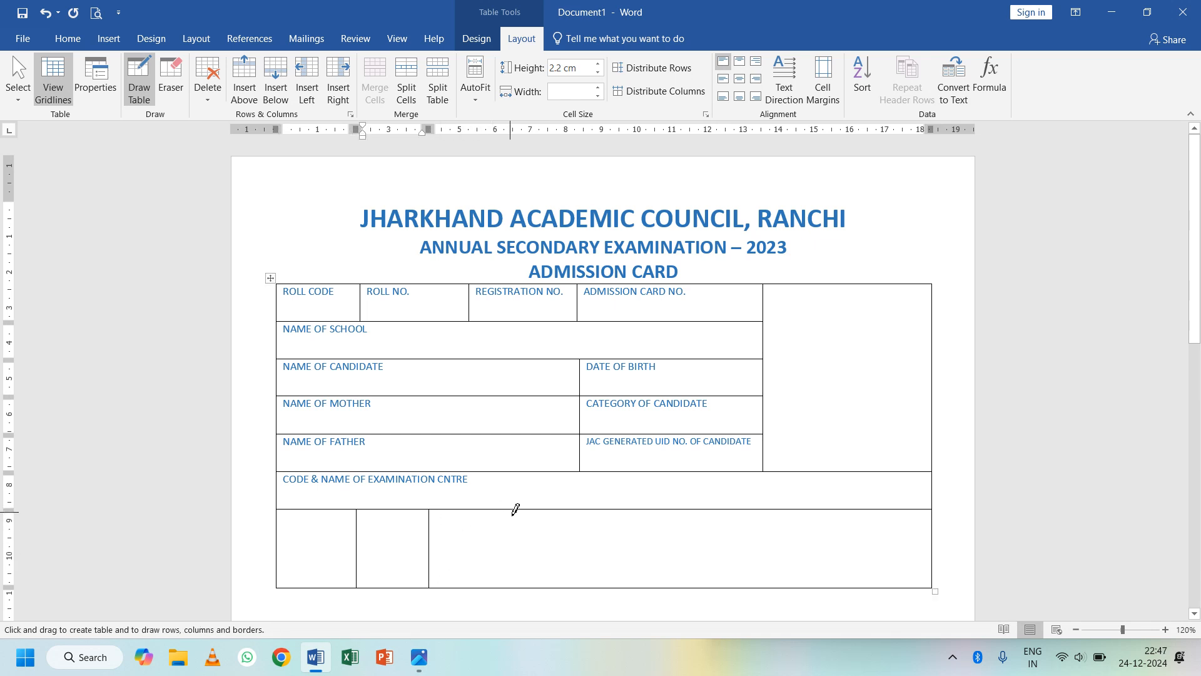
left_click_drag(516, 509, 516, 566)
left_click_drag(587, 510, 587, 583)
left_click_drag(659, 507, 667, 550)
left_click_drag(751, 508, 753, 558)
left_click_drag(821, 514, 821, 579)
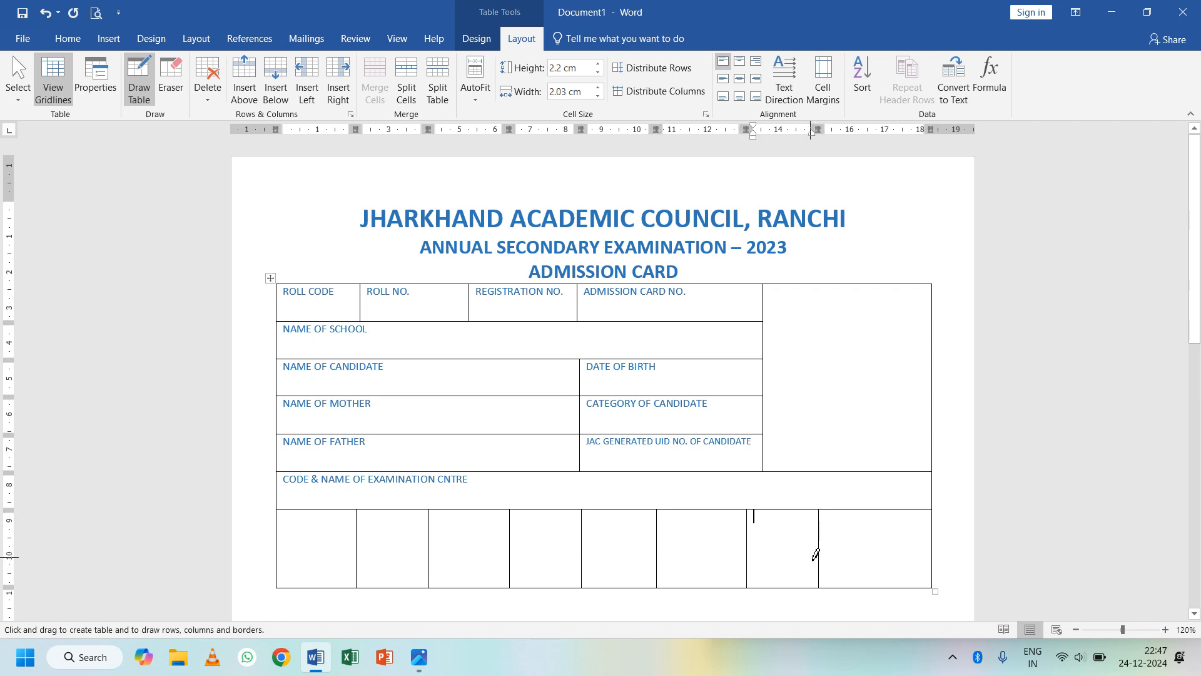
- Draw a horizontal line across the middle six cells of the bottom row
left_click(138, 70)
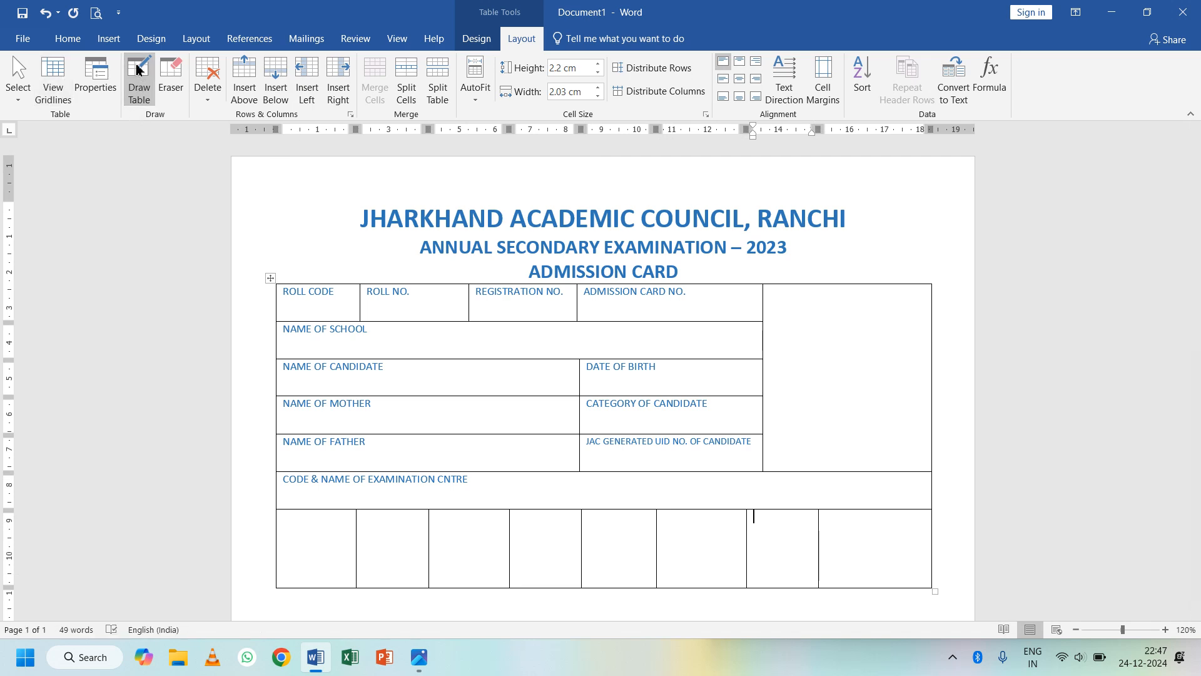
left_click(138, 75)
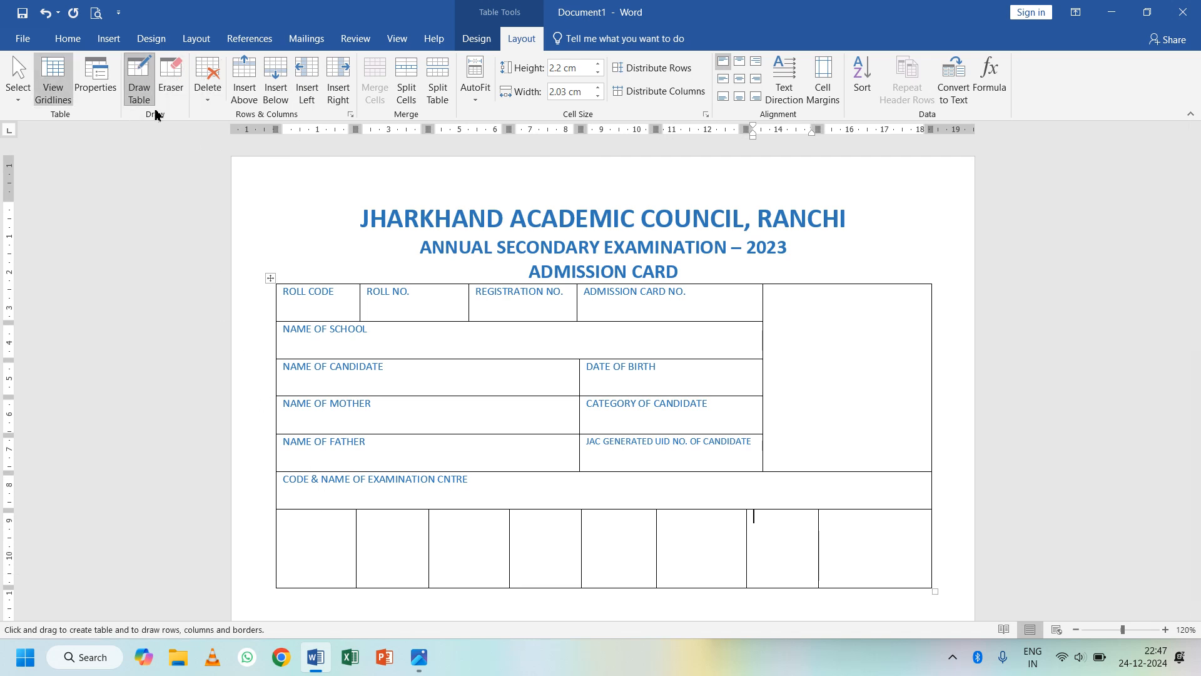
left_click_drag(361, 523, 773, 528)
- Dock Word on the left half of the screen beside the admit card image
key("alt+Tab")
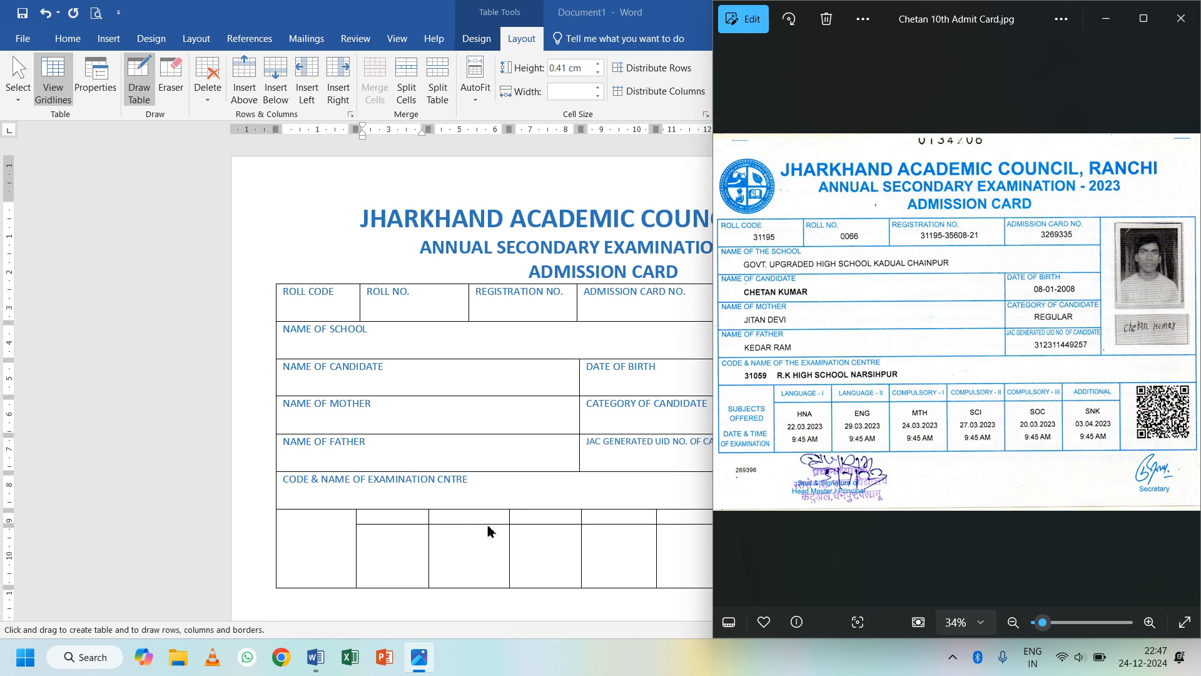
left_click(289, 563)
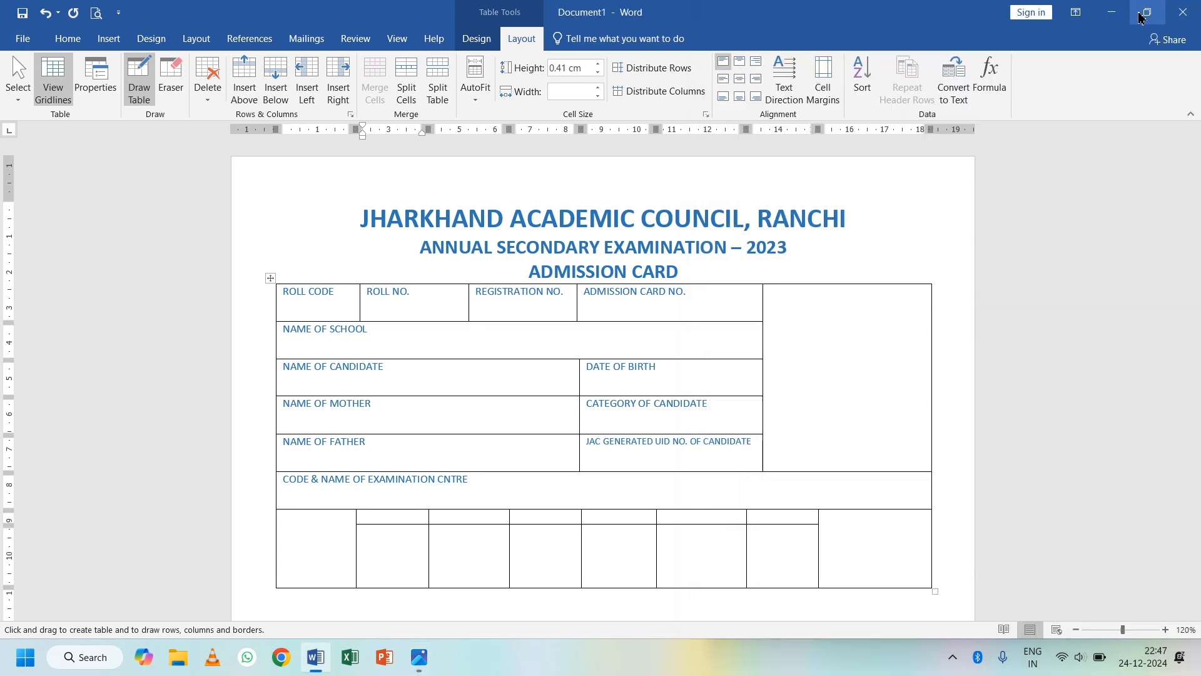
mouse_move(1140, 17)
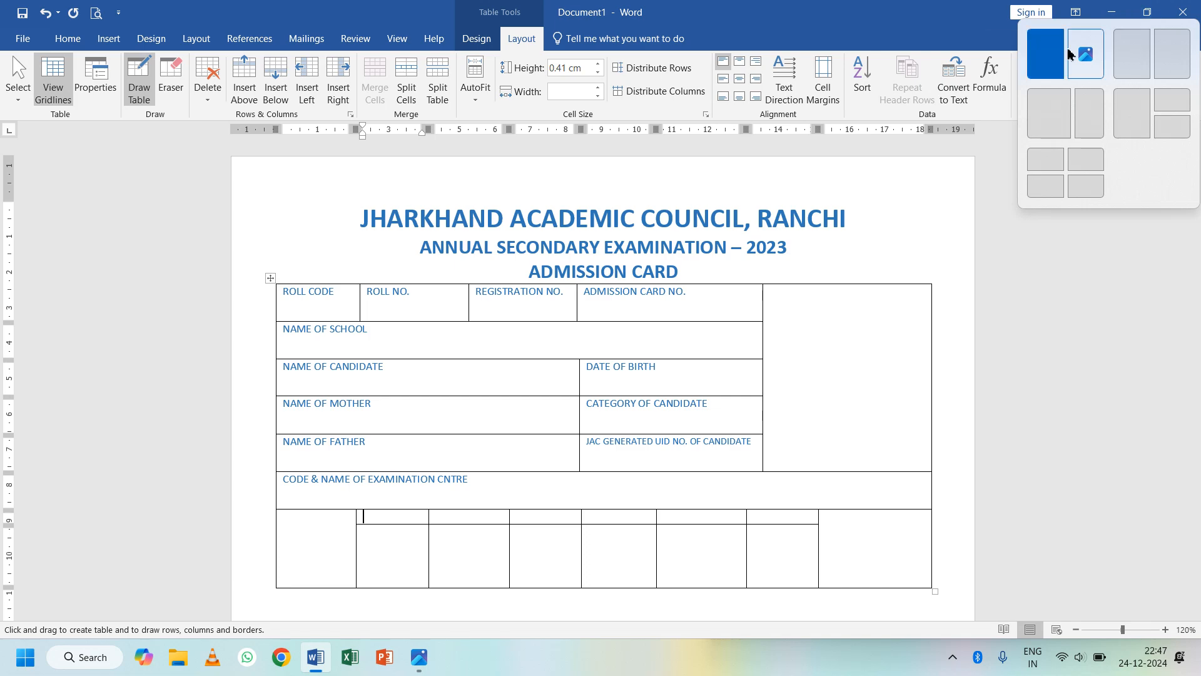
left_click(1051, 128)
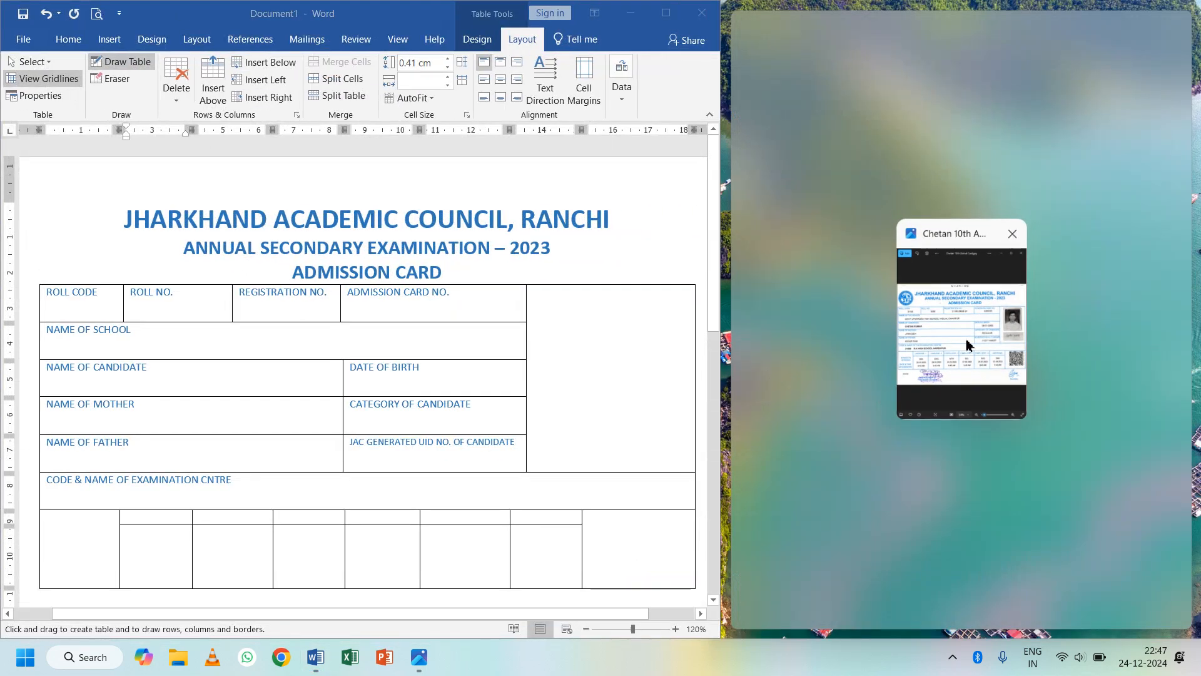
- Put the image on the right half and type SUBJECTS OFFERED and DATE & TIME OF EXAMINATION
left_click(967, 344)
left_click(70, 531)
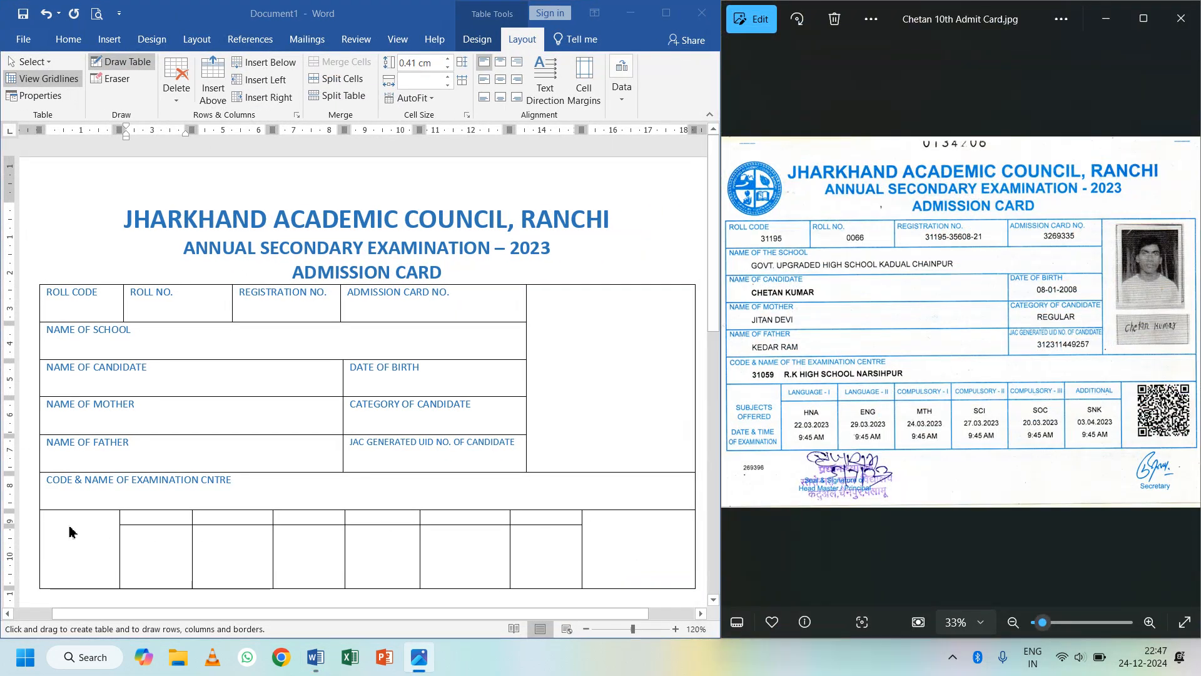
left_click(71, 527)
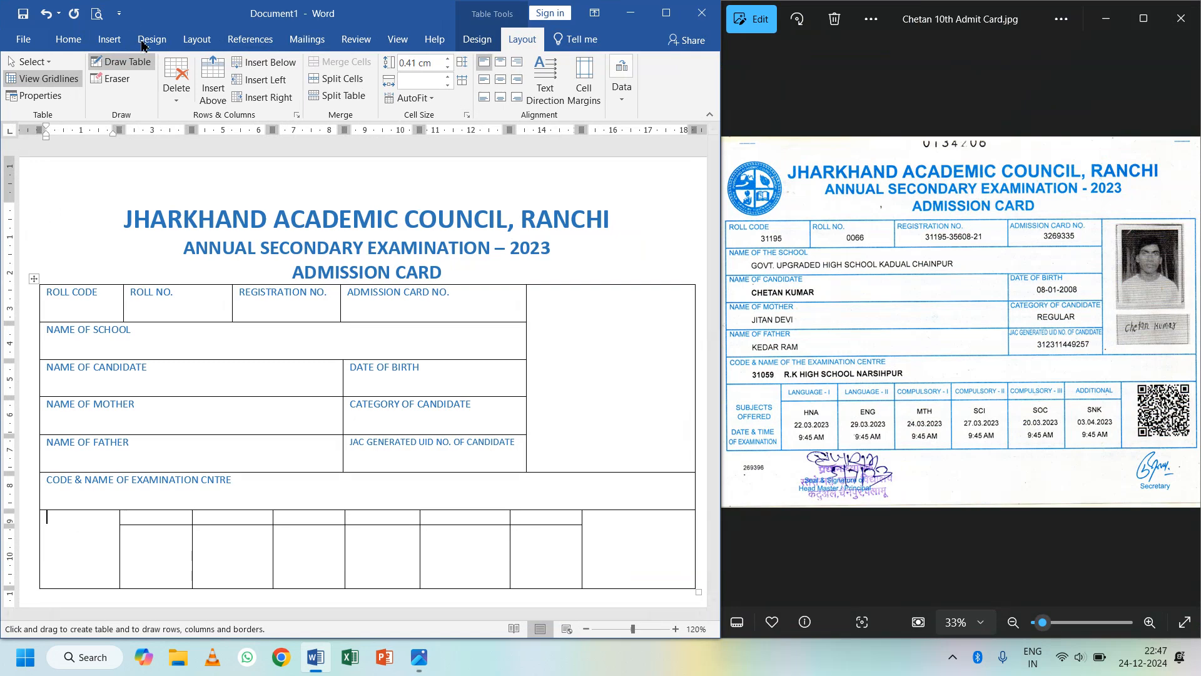
left_click(149, 73)
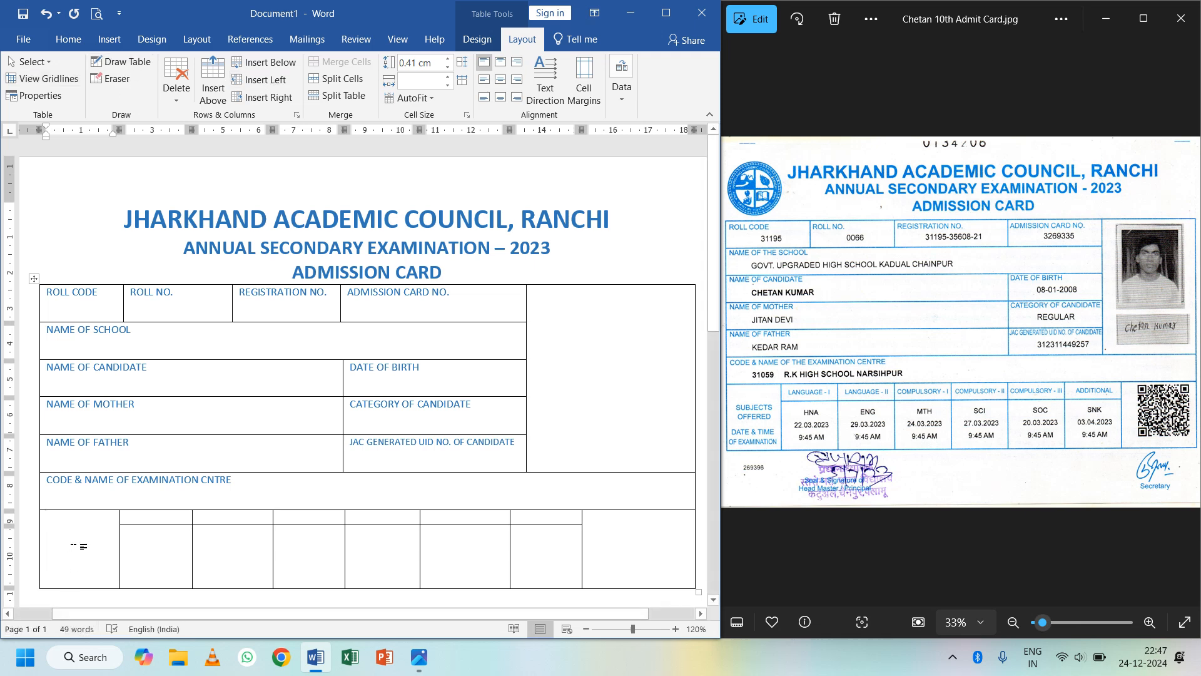
type("SUBJEC")
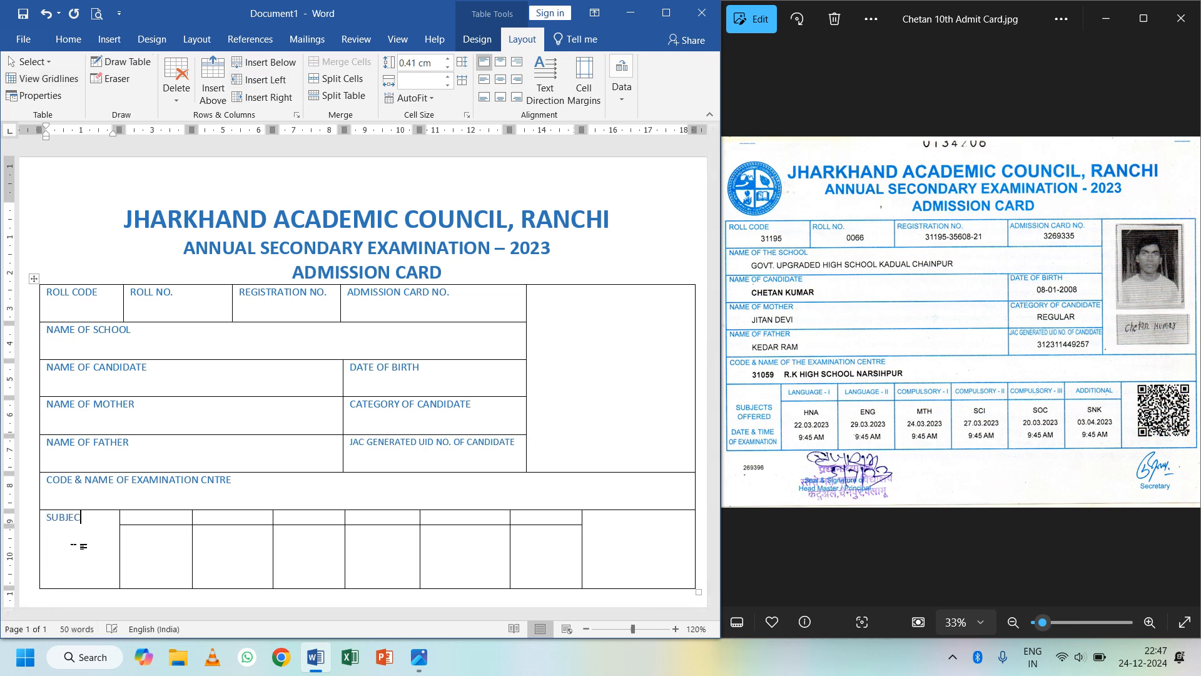
type("TS ")
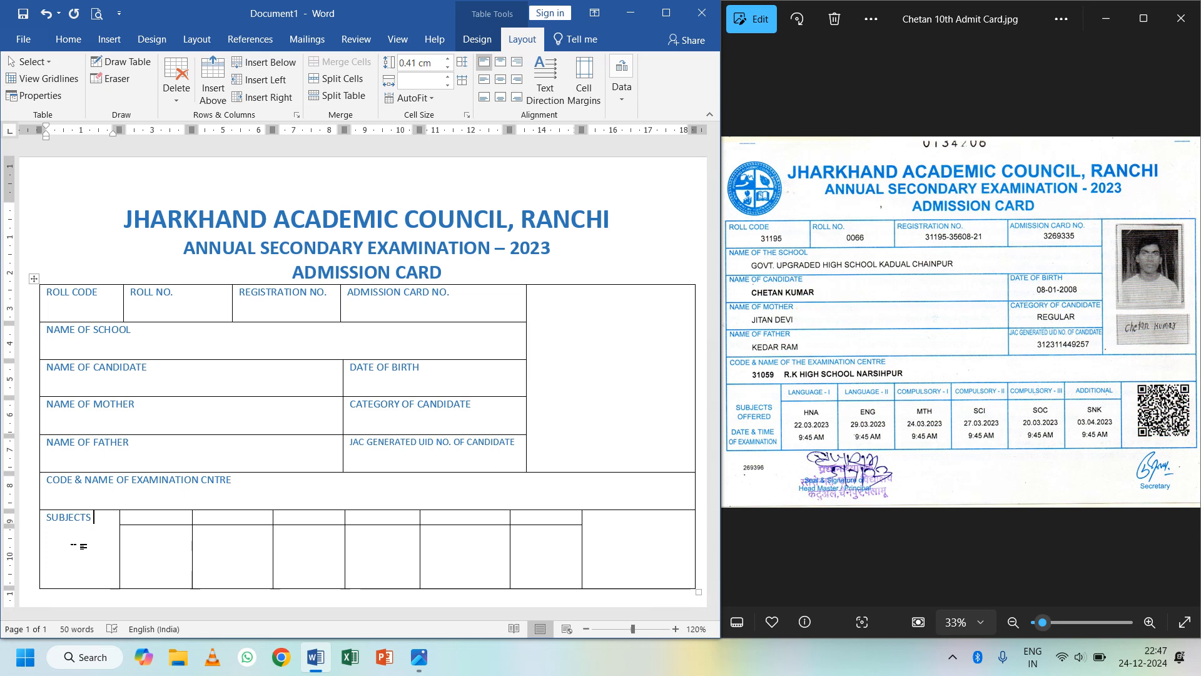
type("OFFERED")
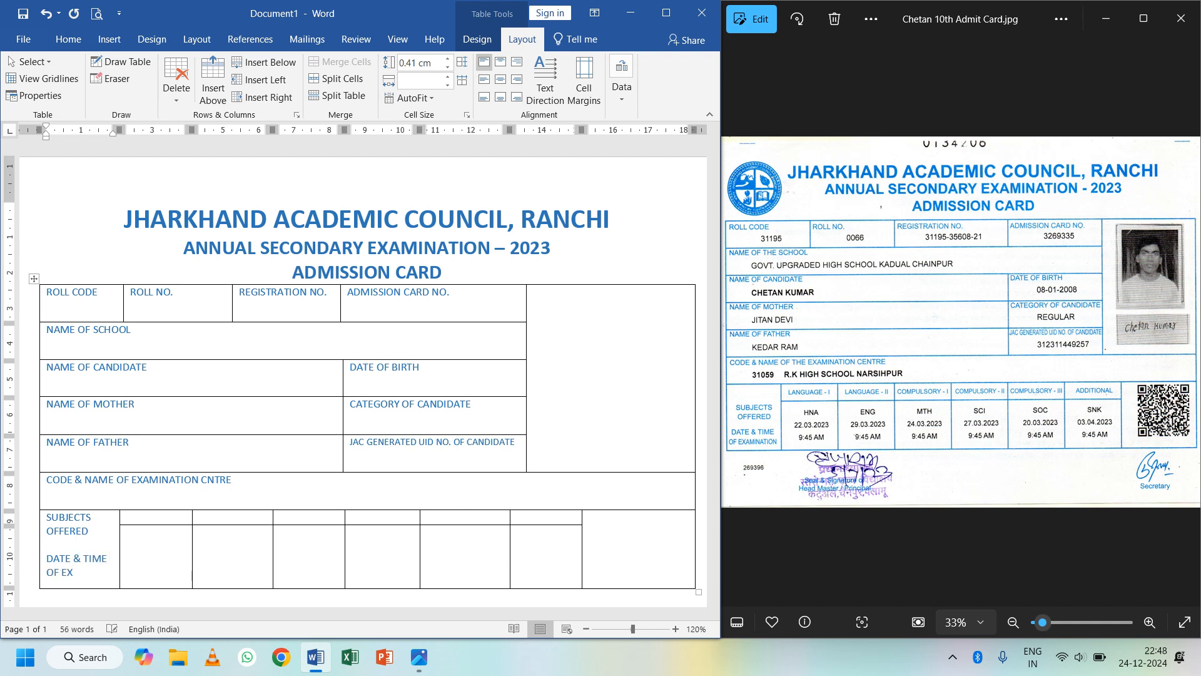
type("ION")
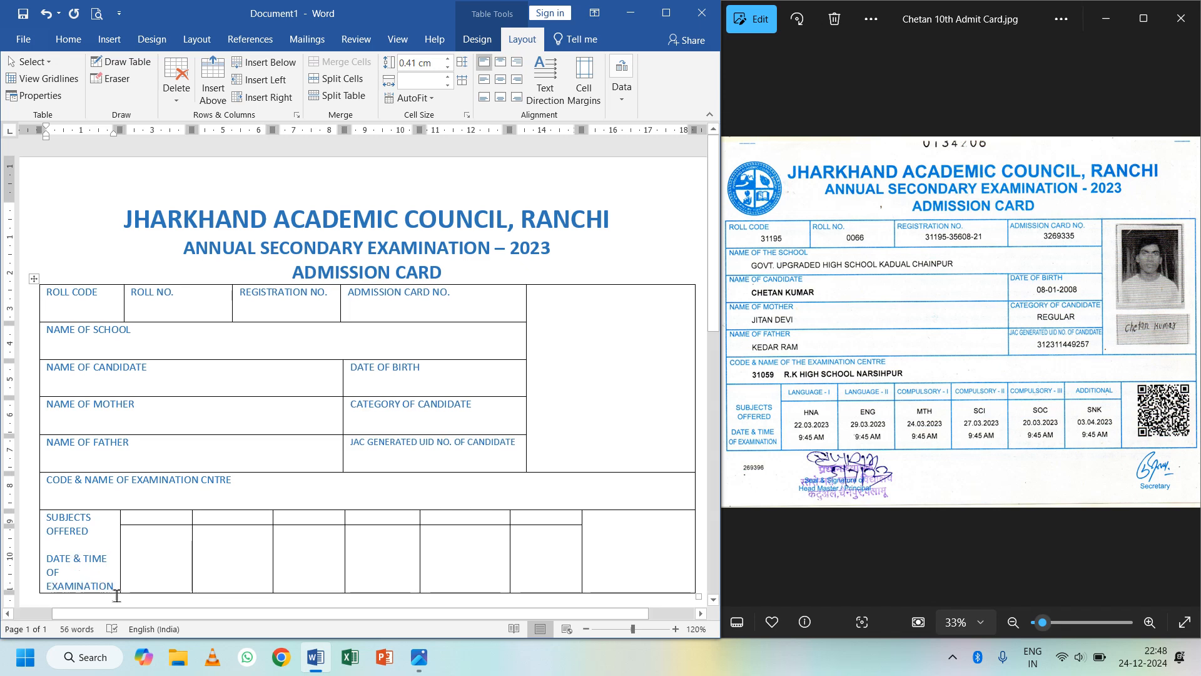
- Shrink the two cell labels one font size, then undo the change
left_click_drag(114, 587, 50, 516)
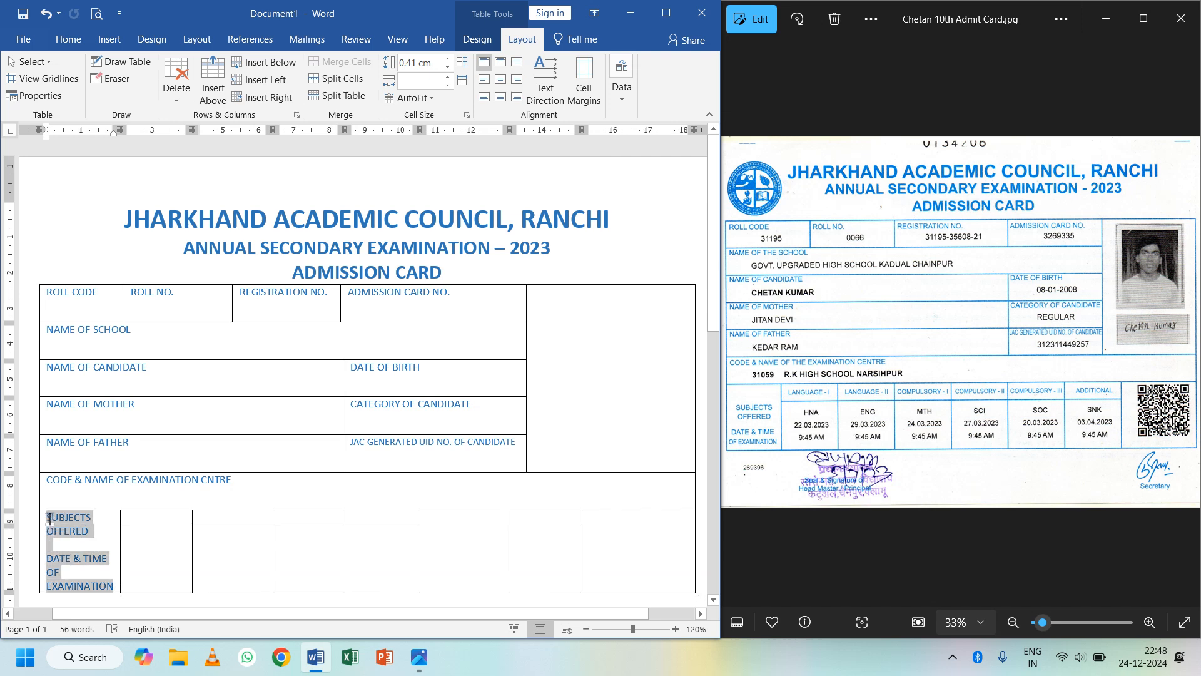
left_click(69, 39)
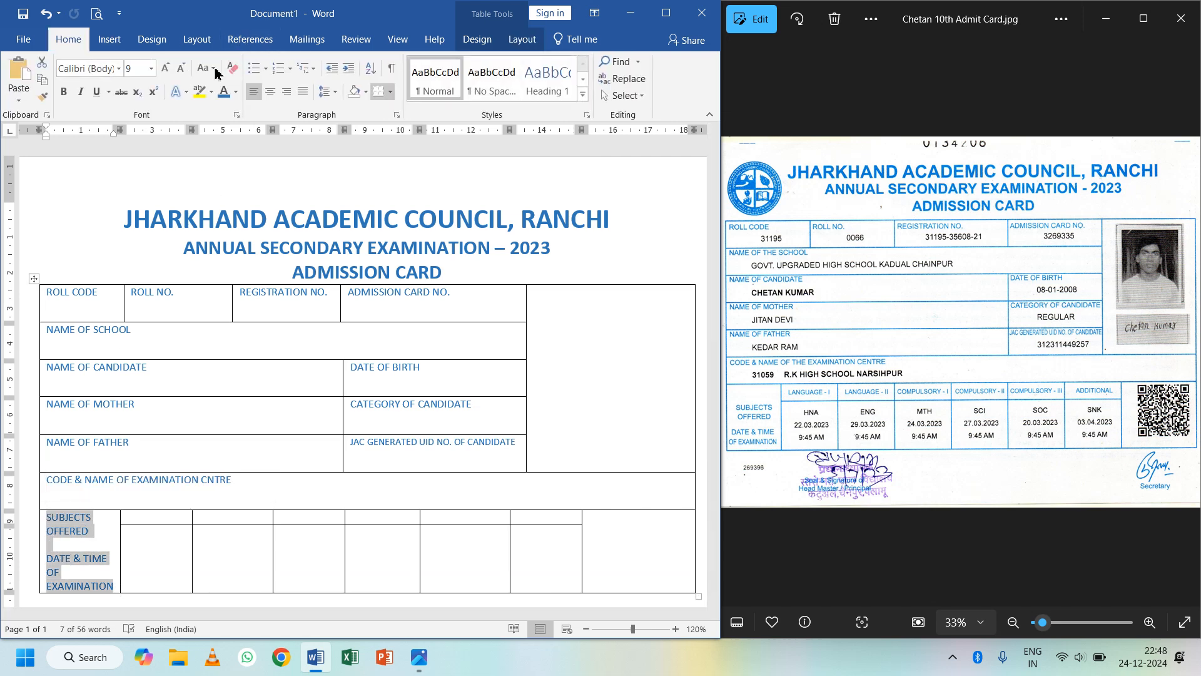
left_click(182, 71)
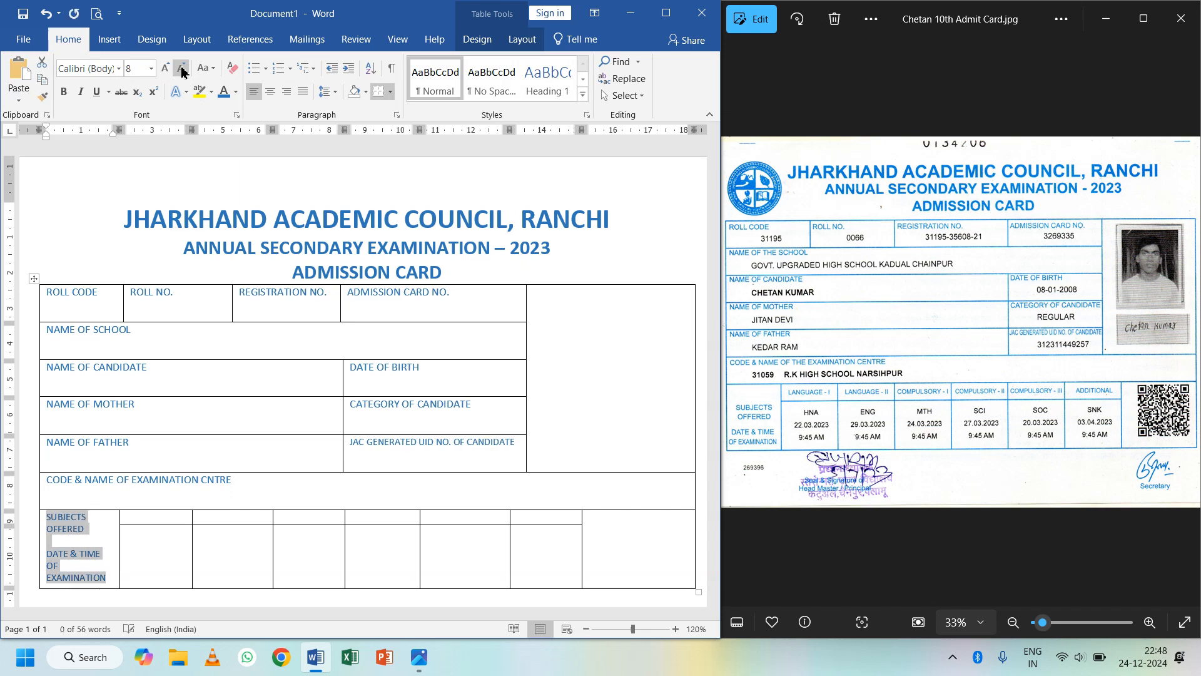
left_click(72, 566)
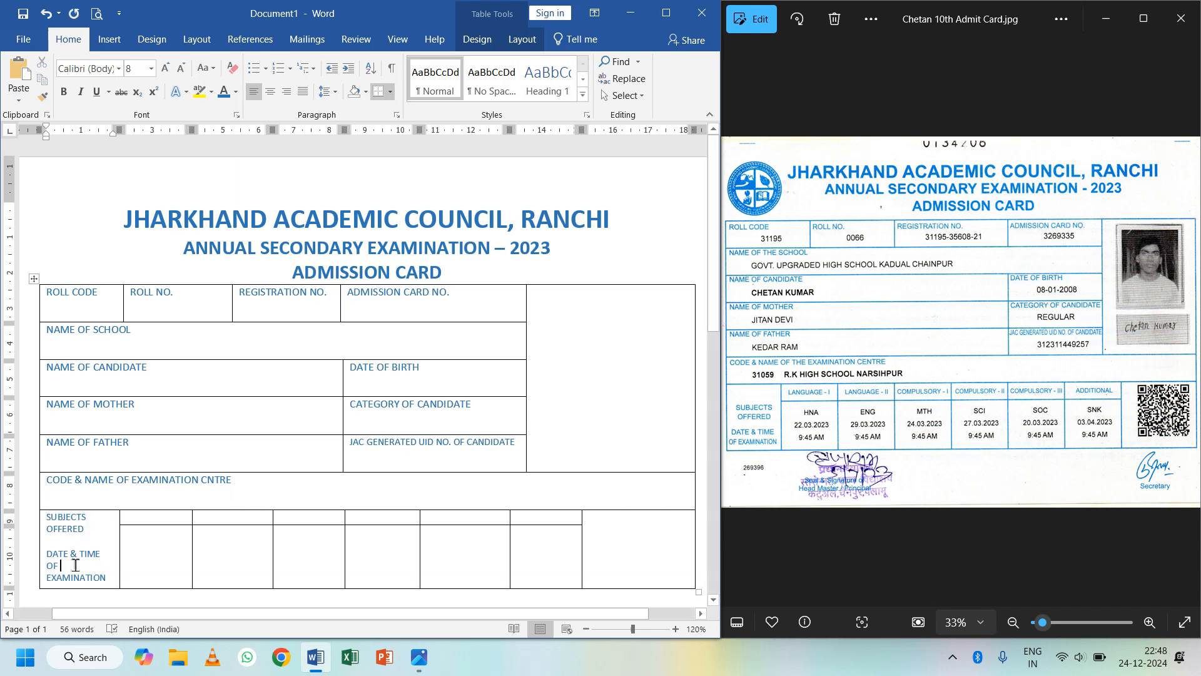
key("ctrl+z")
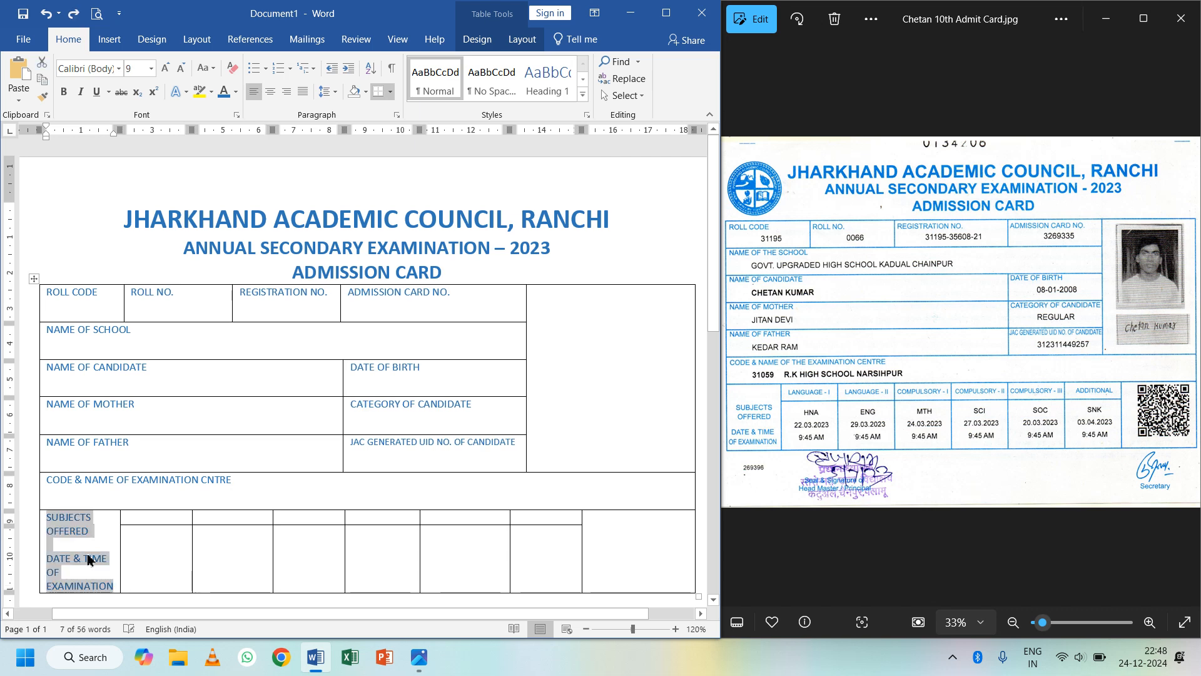
- Head the first two subject columns LANGUAGE – I and LANGUAGE – II
left_click(150, 519)
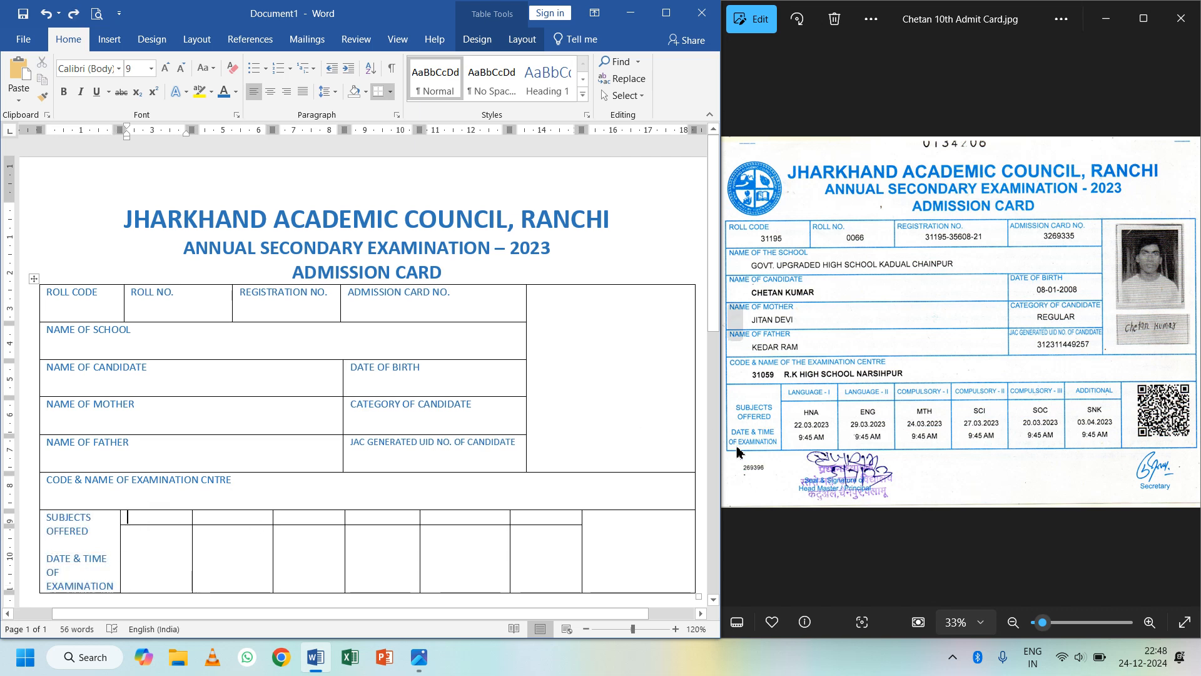
type("LA")
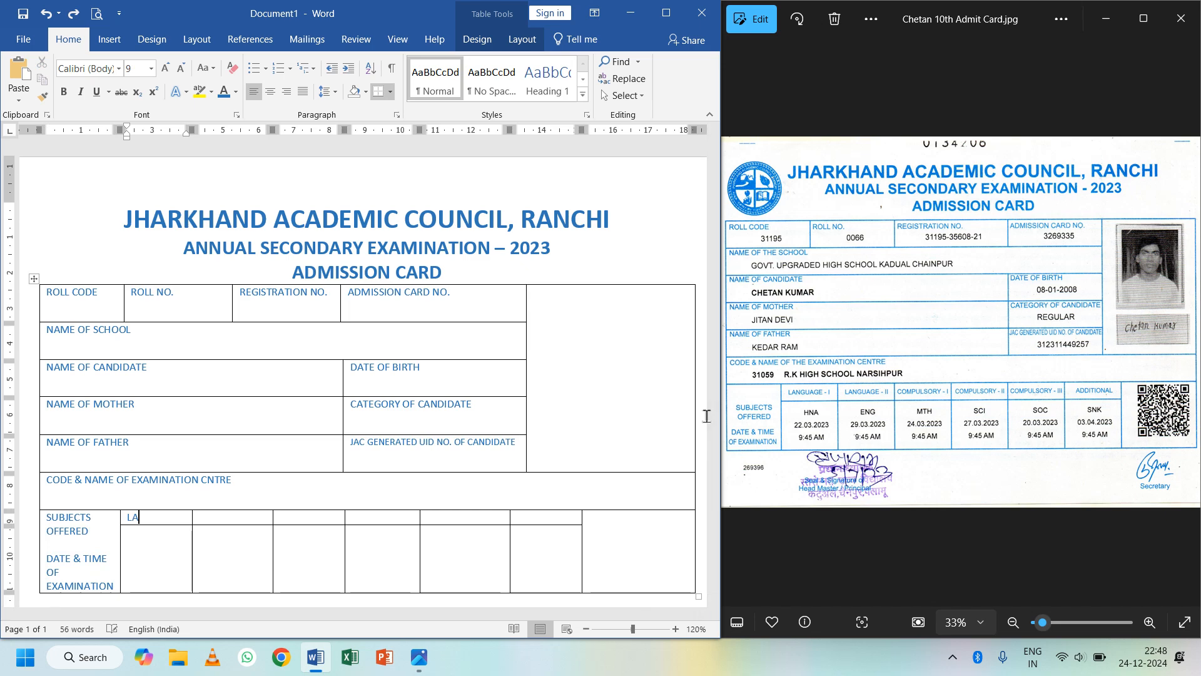
type("NGUAGE")
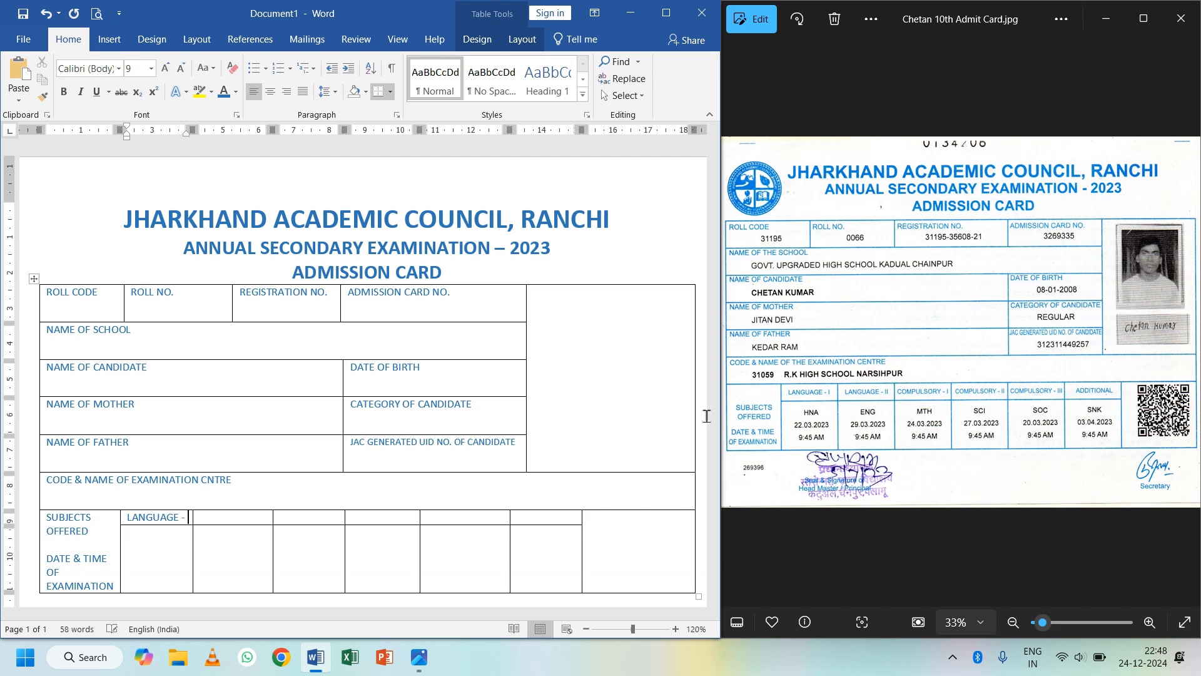
type("- I")
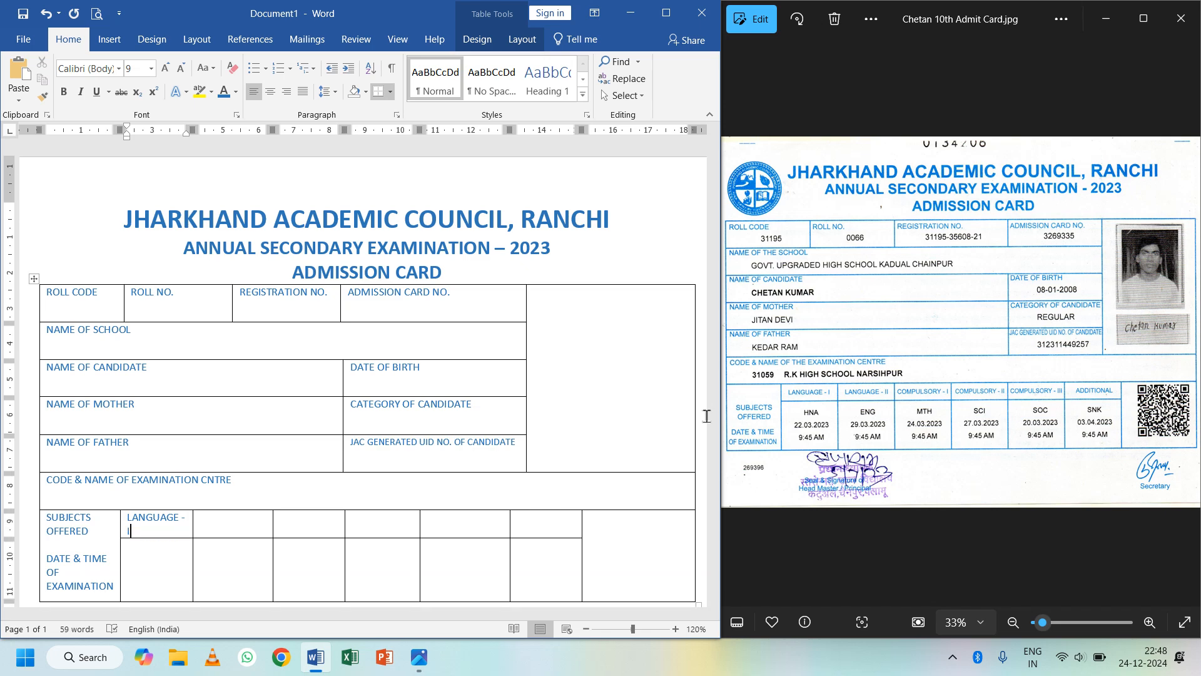
key("Tab")
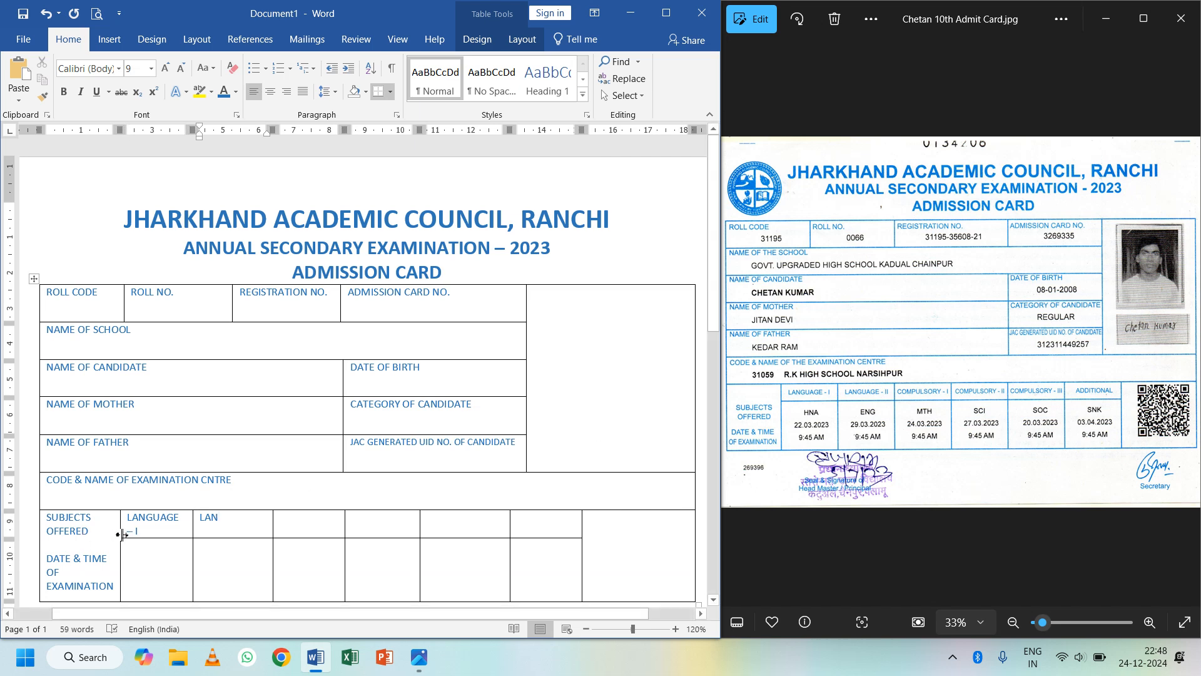
left_click_drag(156, 534, 130, 524)
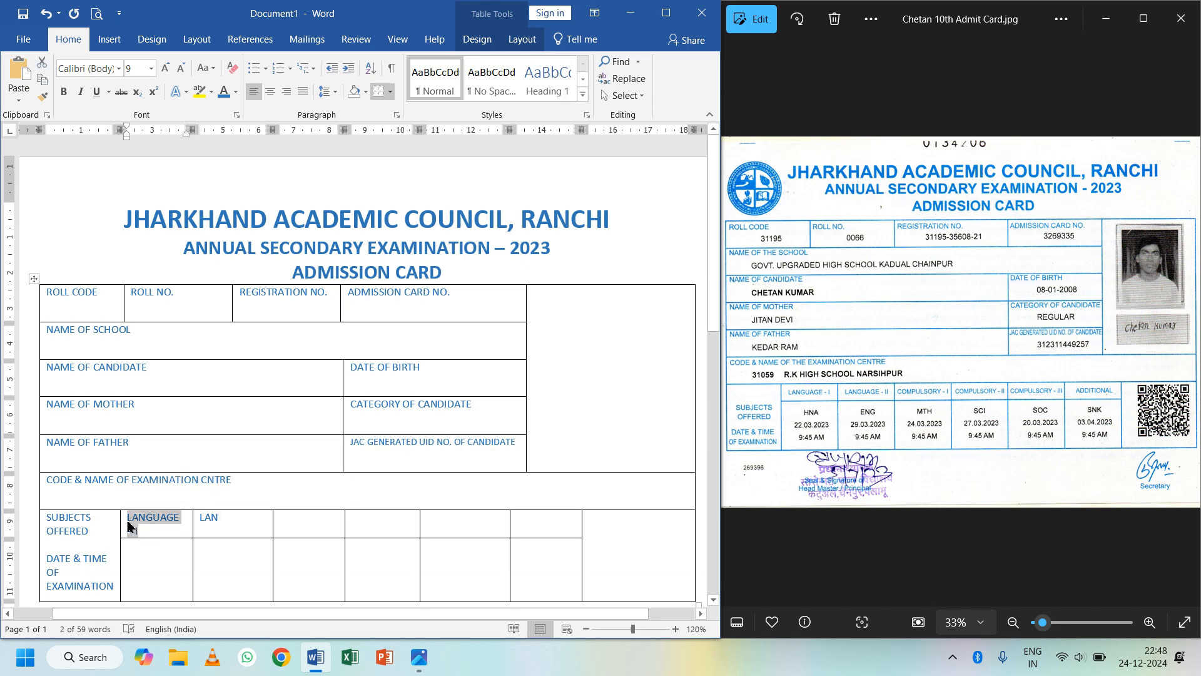
left_click(219, 523)
double_click(206, 521)
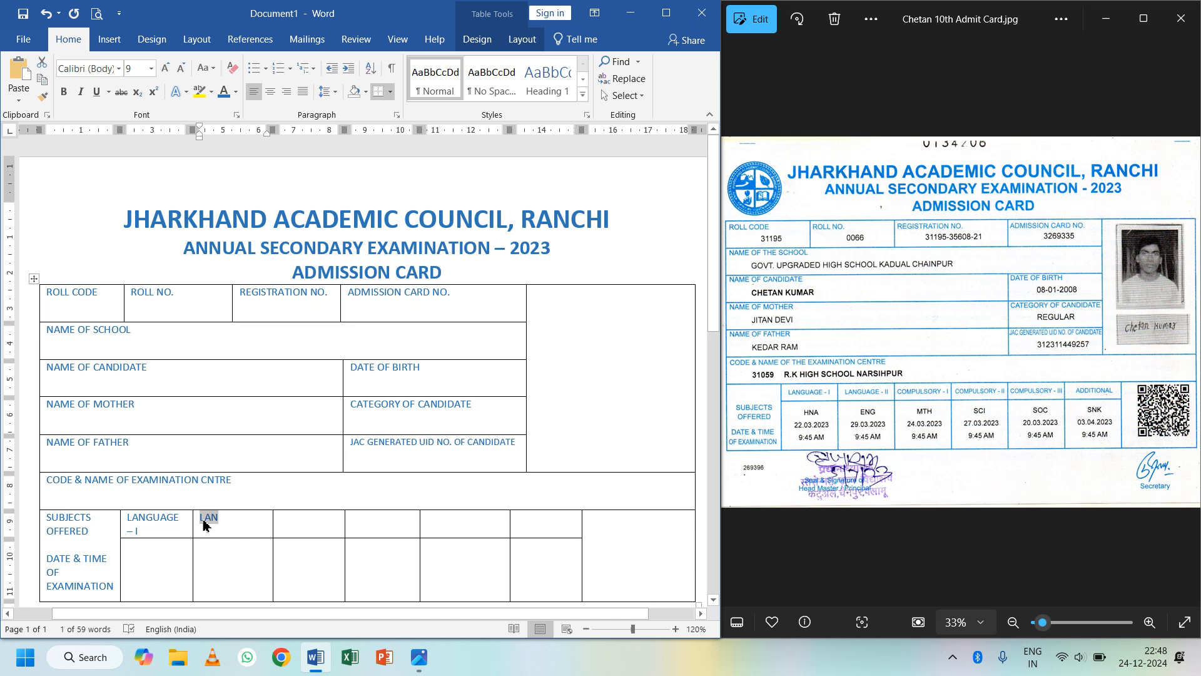
type("LANGUAGE – I")
type("i")
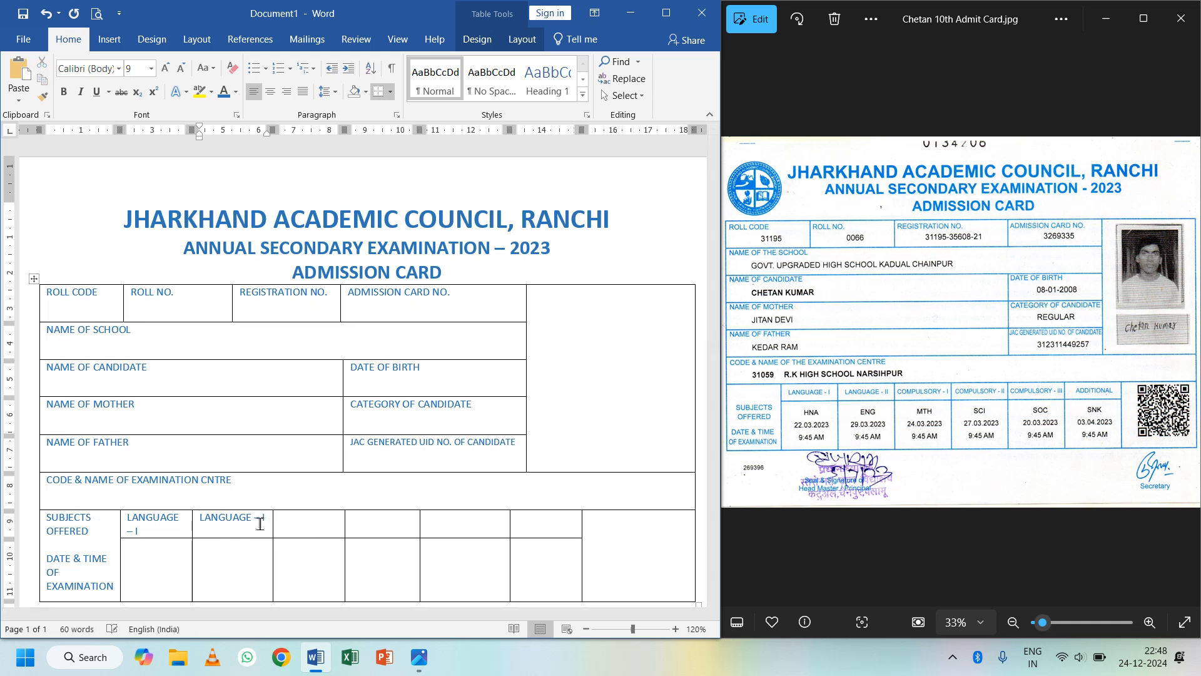
type("I")
key("Tab")
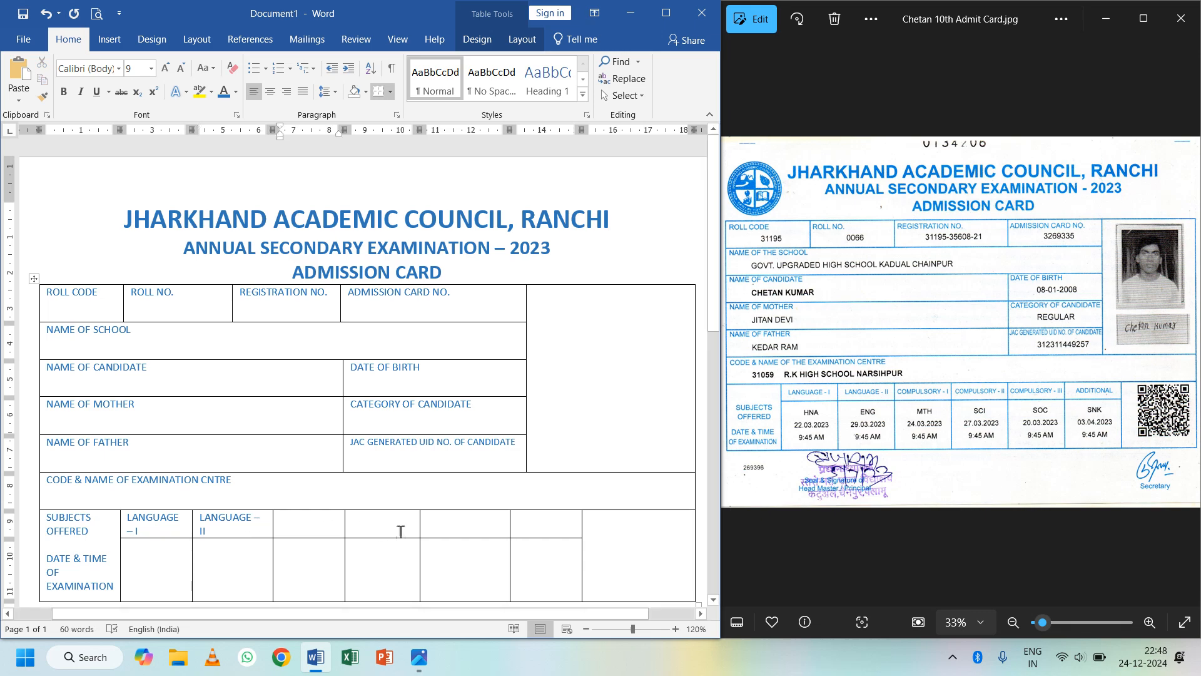
- Fill the next three header cells with COMPULSORY - I, typing it once and pasting twice
type("COM")
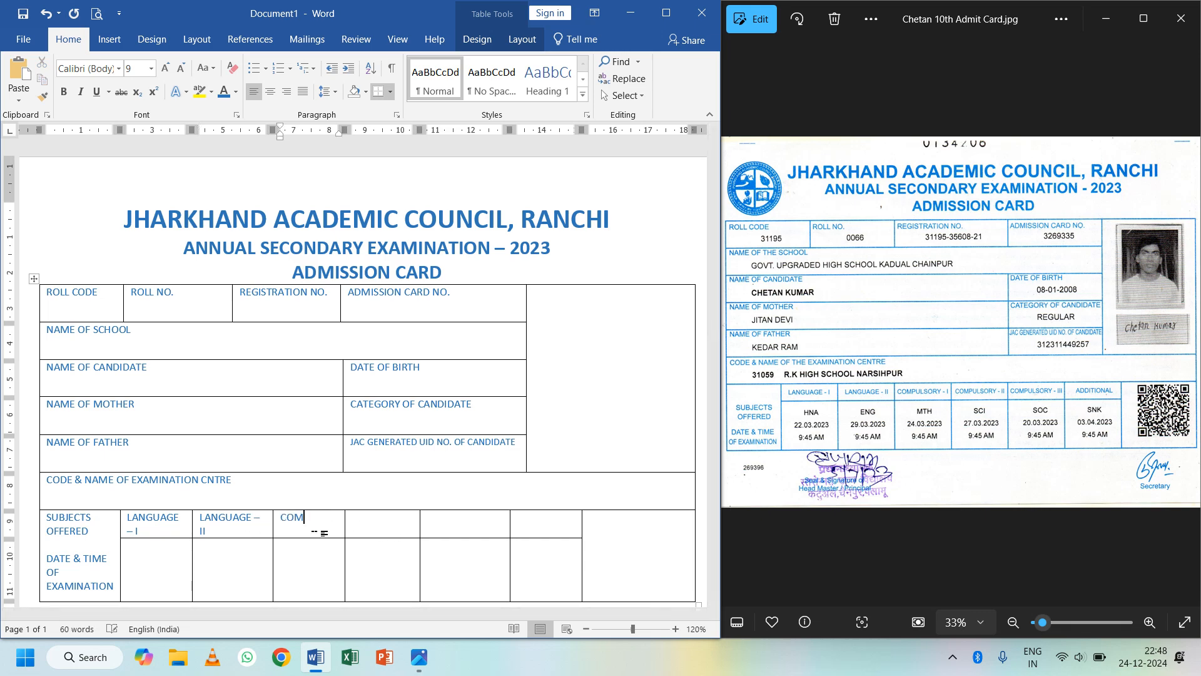
type("PULSORY")
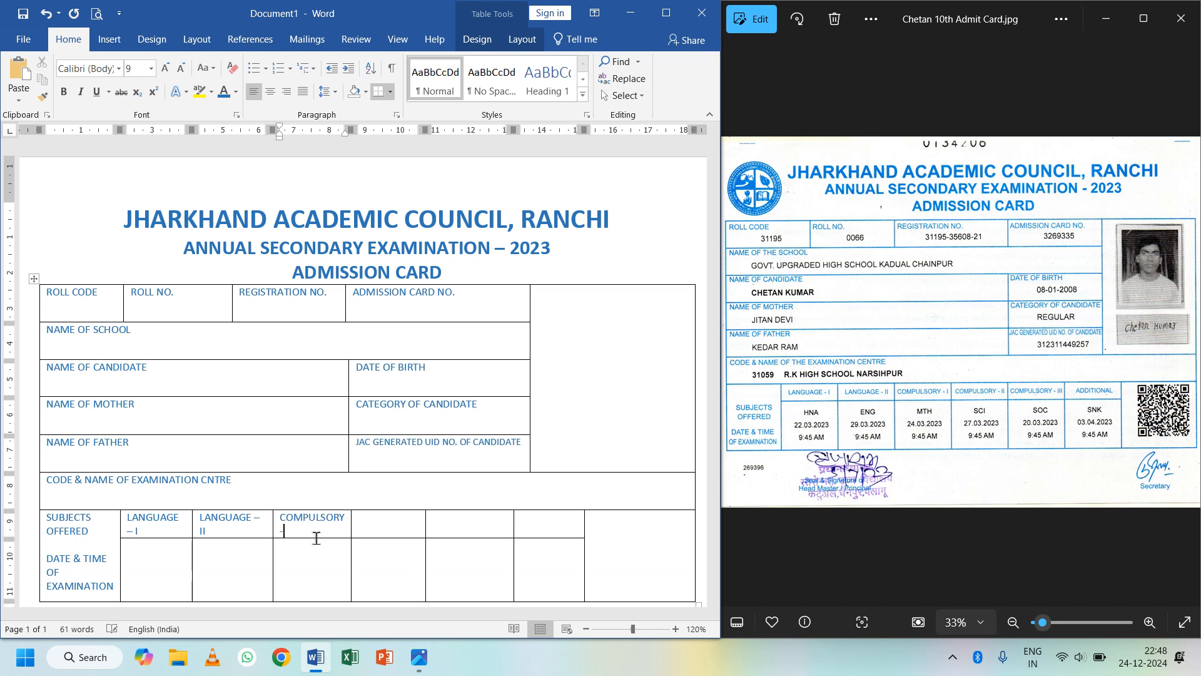
type(" - I")
left_click_drag(293, 530, 281, 518)
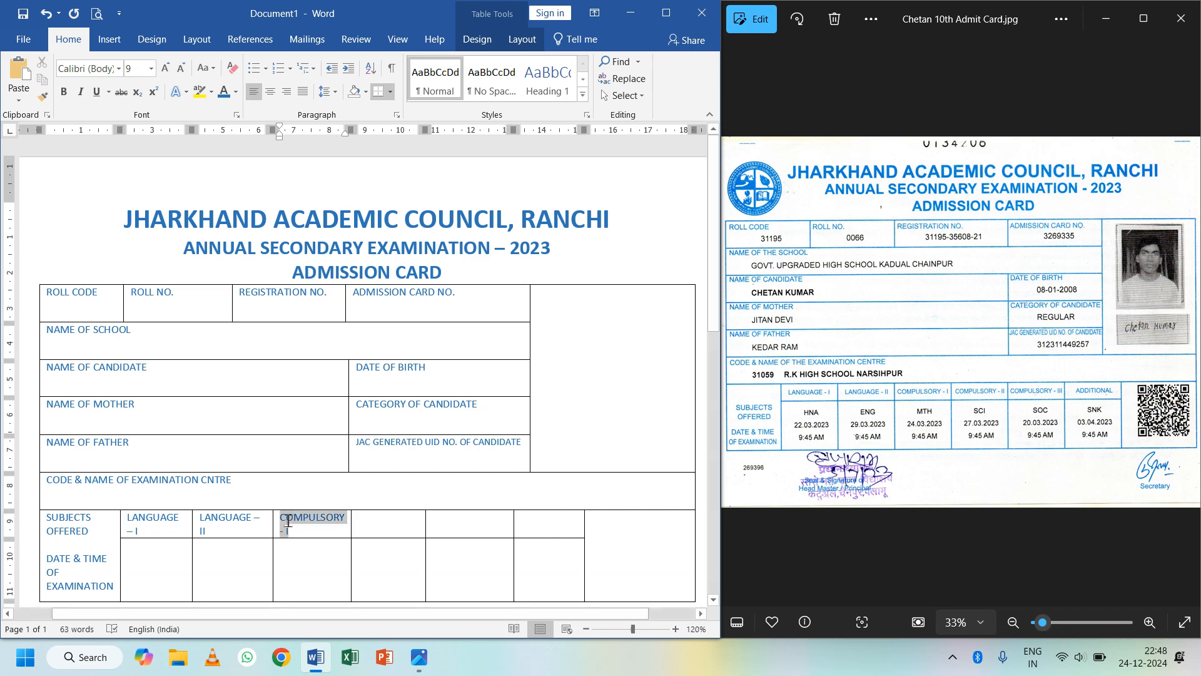
key("ctrl+c")
left_click(376, 528)
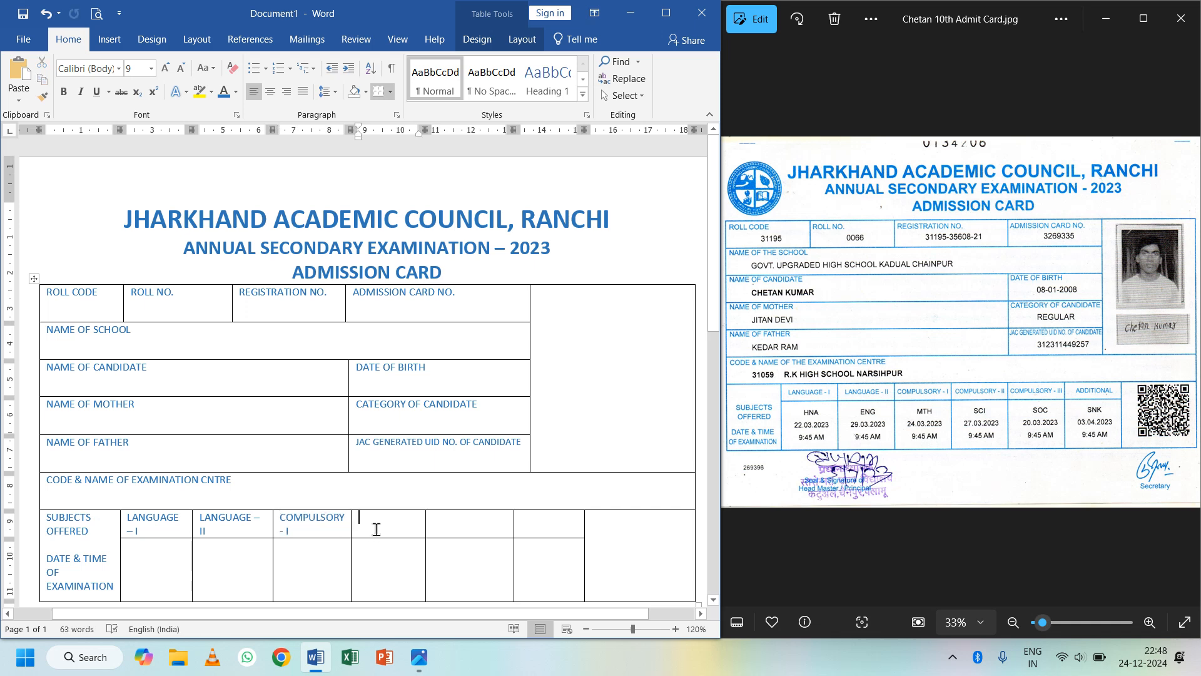
key("ctrl+v")
key("ctrl")
left_click(477, 524)
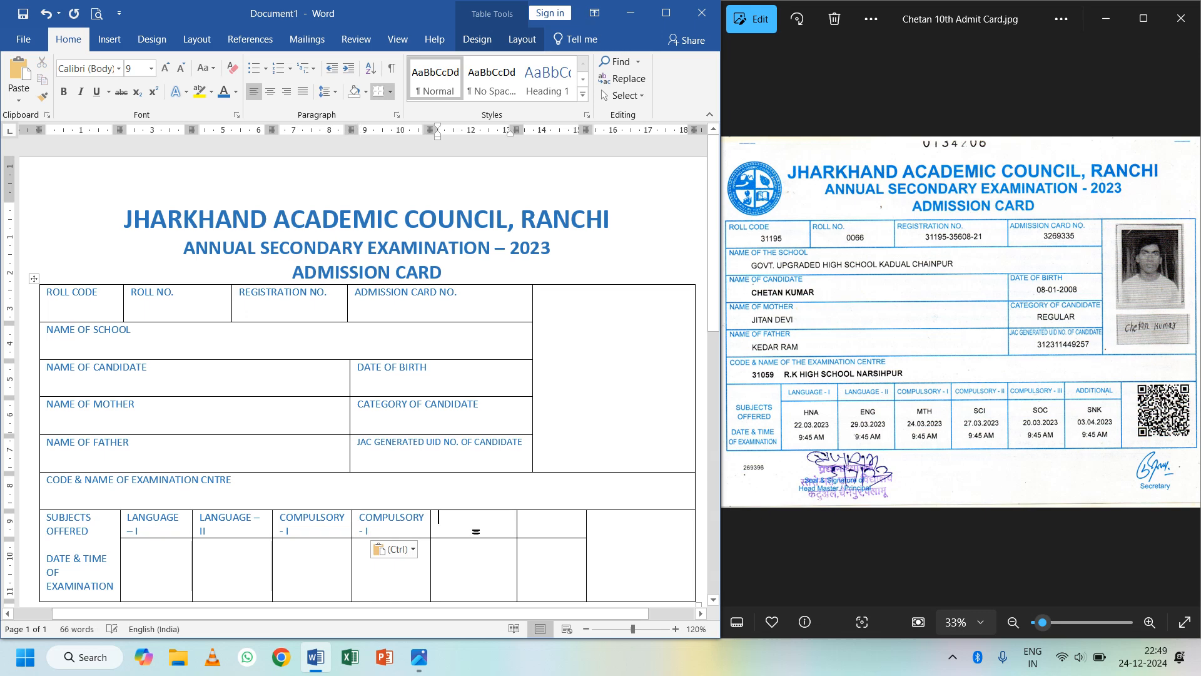
key("ctrl+v")
- Renumber the copies to COMPULSORY - II and III, and type ADDITIONAL in the sixth cell
left_click(400, 533)
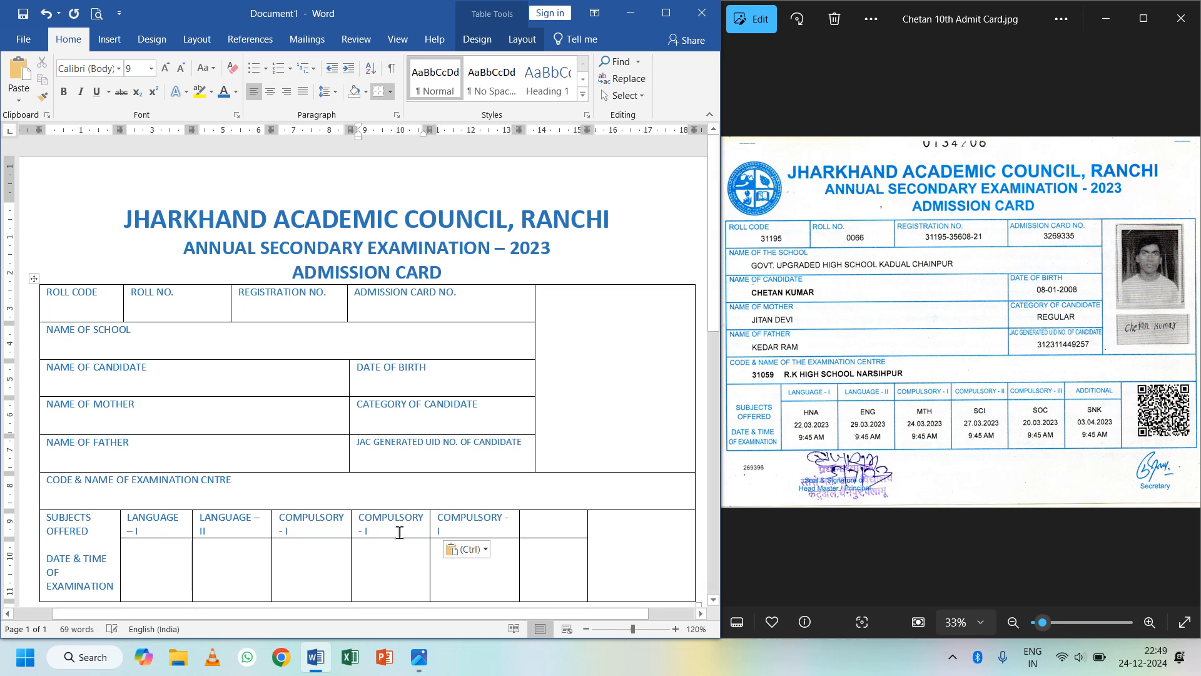
type("I")
left_click(454, 530)
type("II")
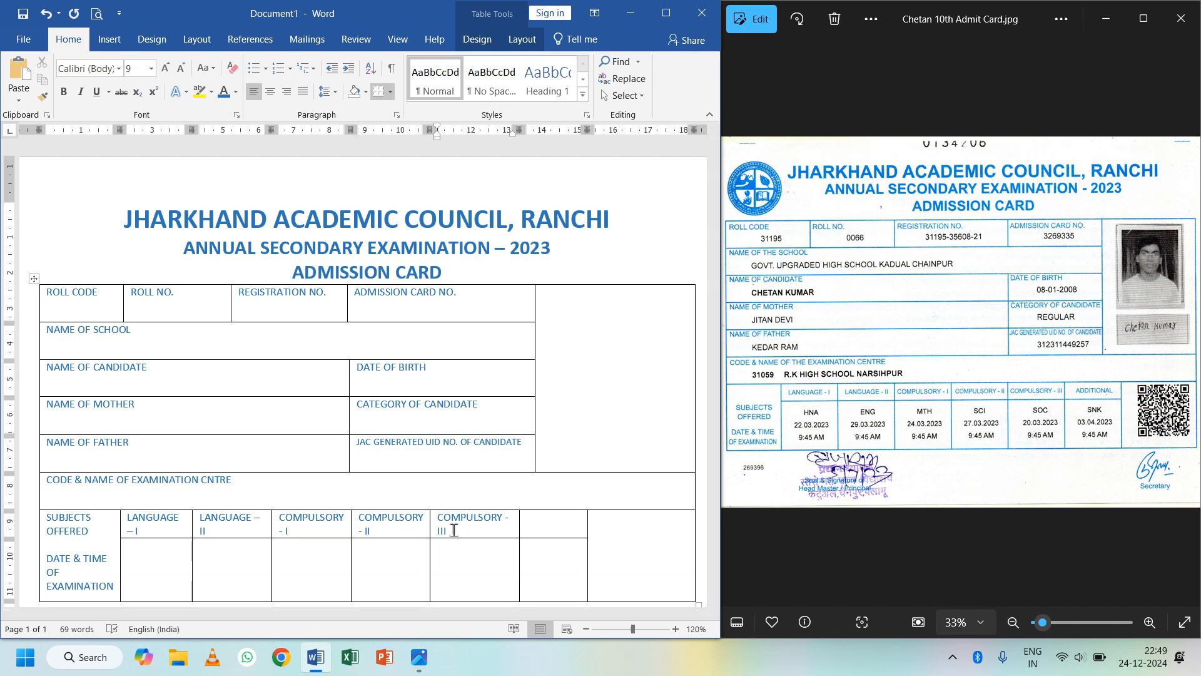
left_click(541, 528)
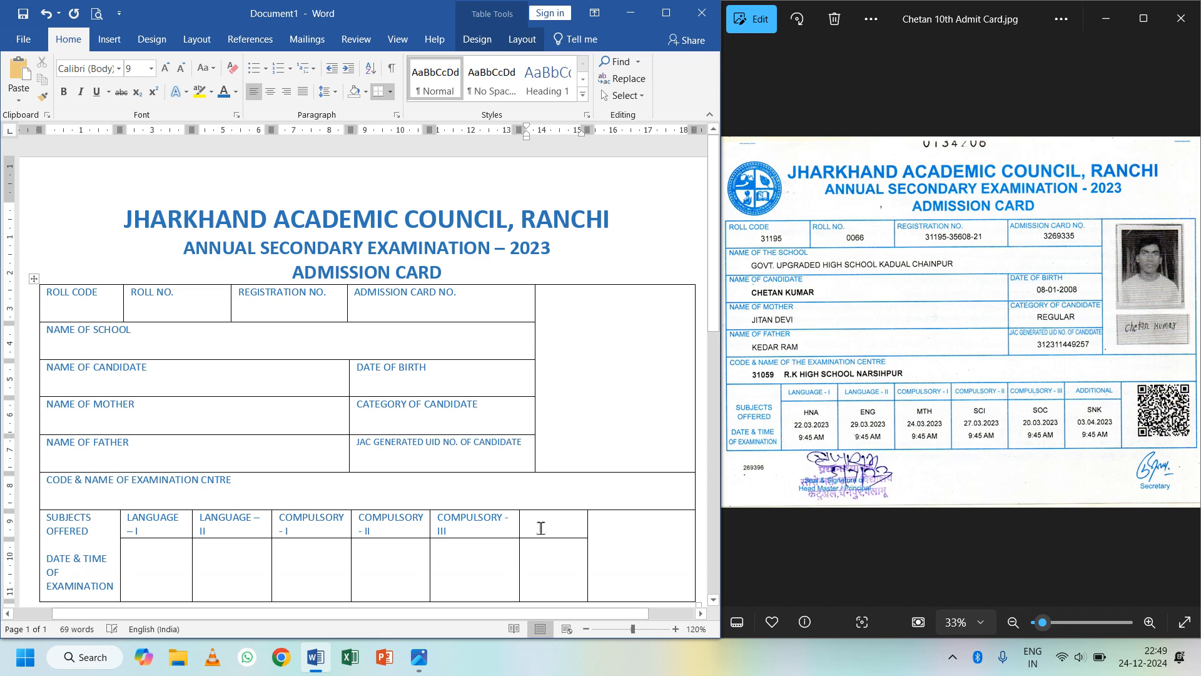
type("ADDITIO")
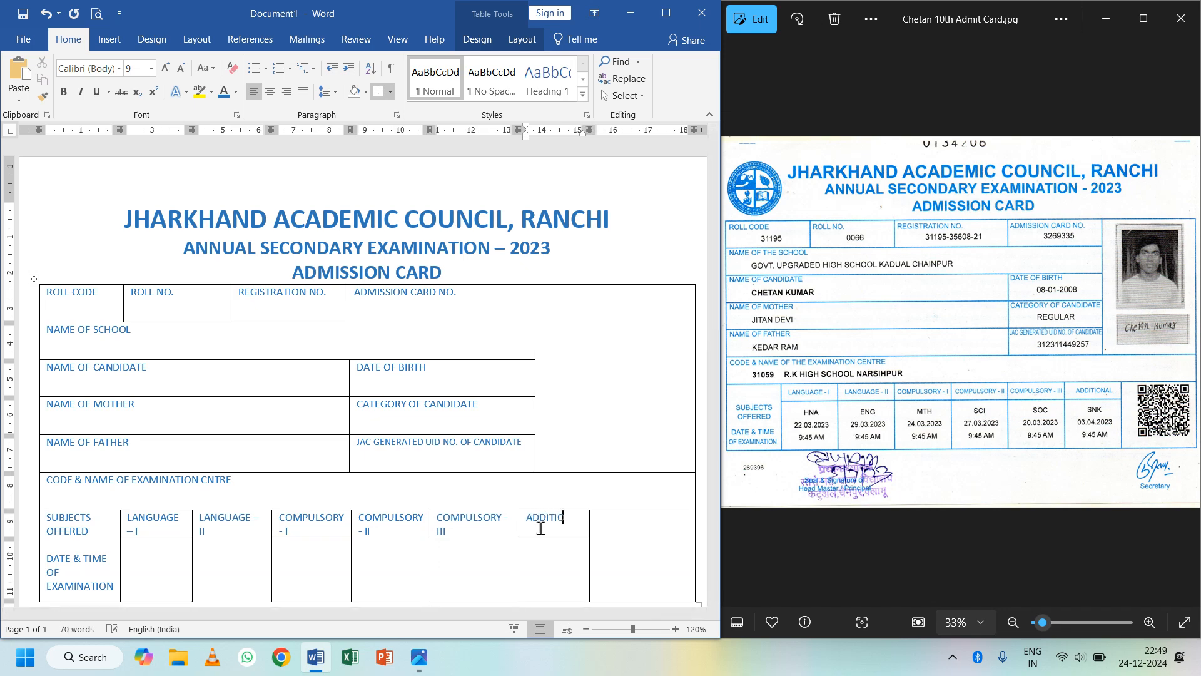
type("NAL")
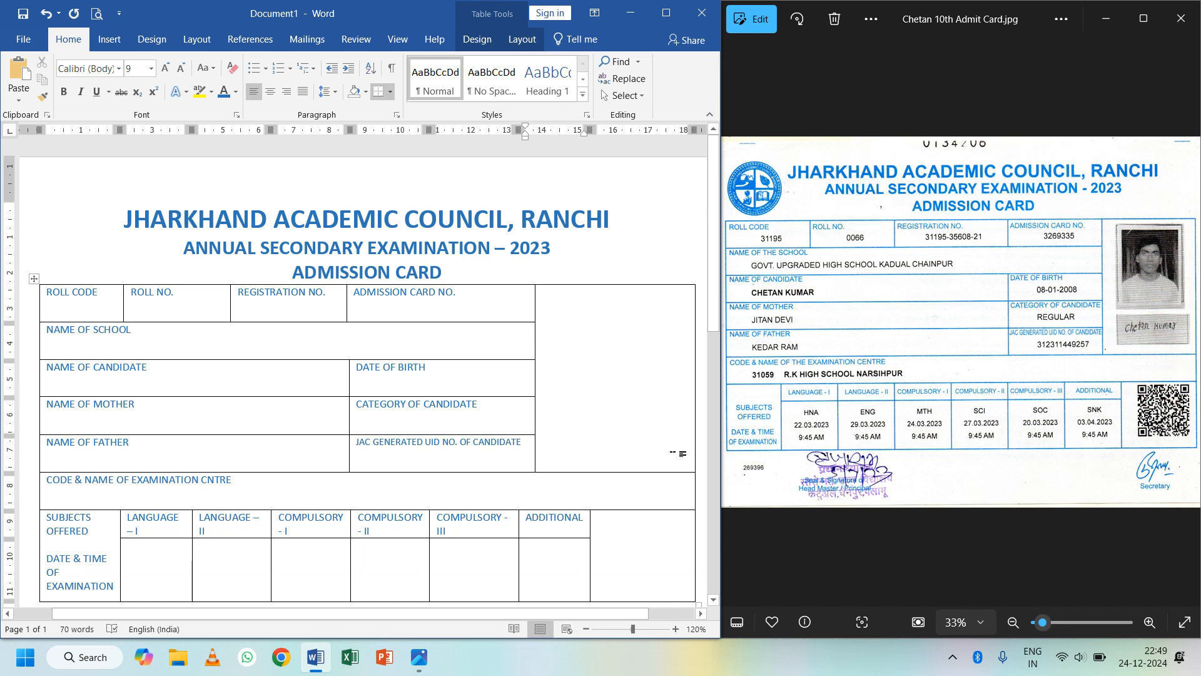
- Maximize Word and shrink the SUBJECTS OFFERED cell text to 7 pt
left_click(679, 19)
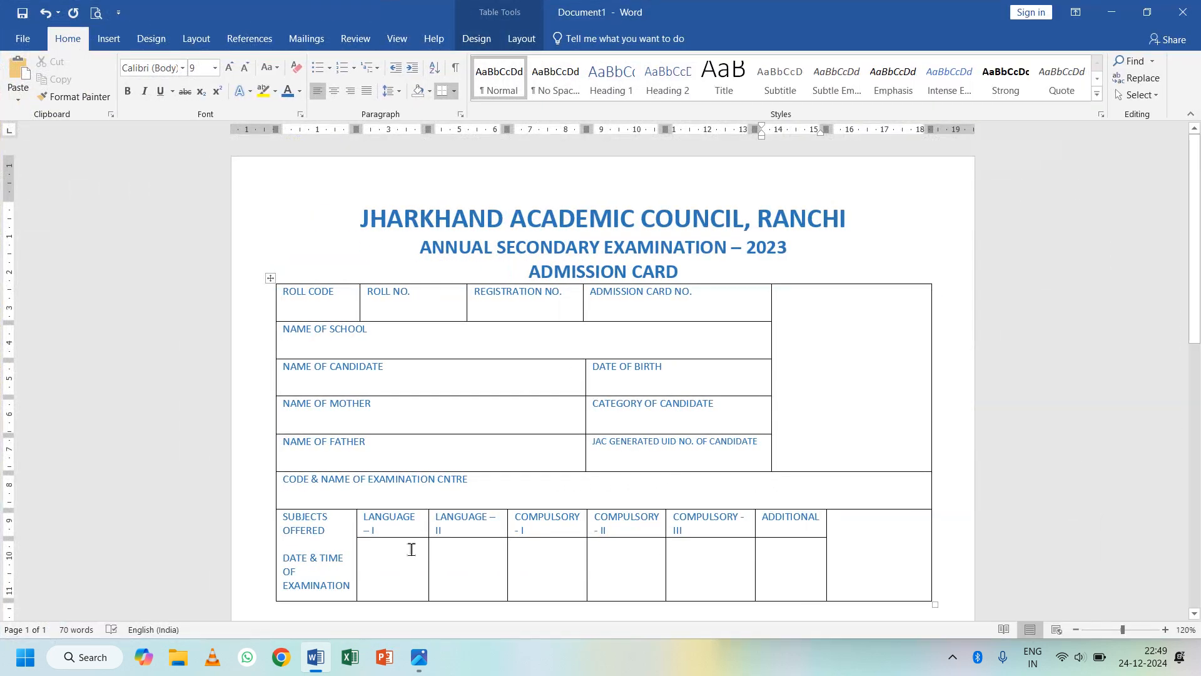
left_click(352, 585)
left_click_drag(339, 585, 282, 514)
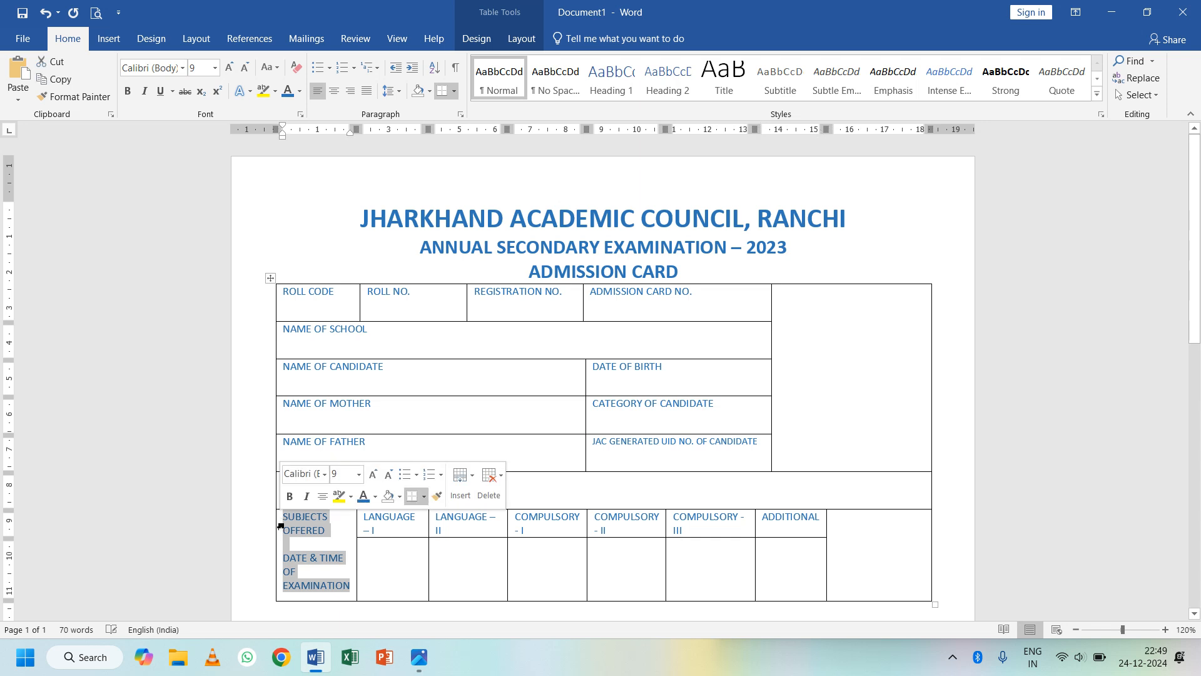
left_click(244, 67)
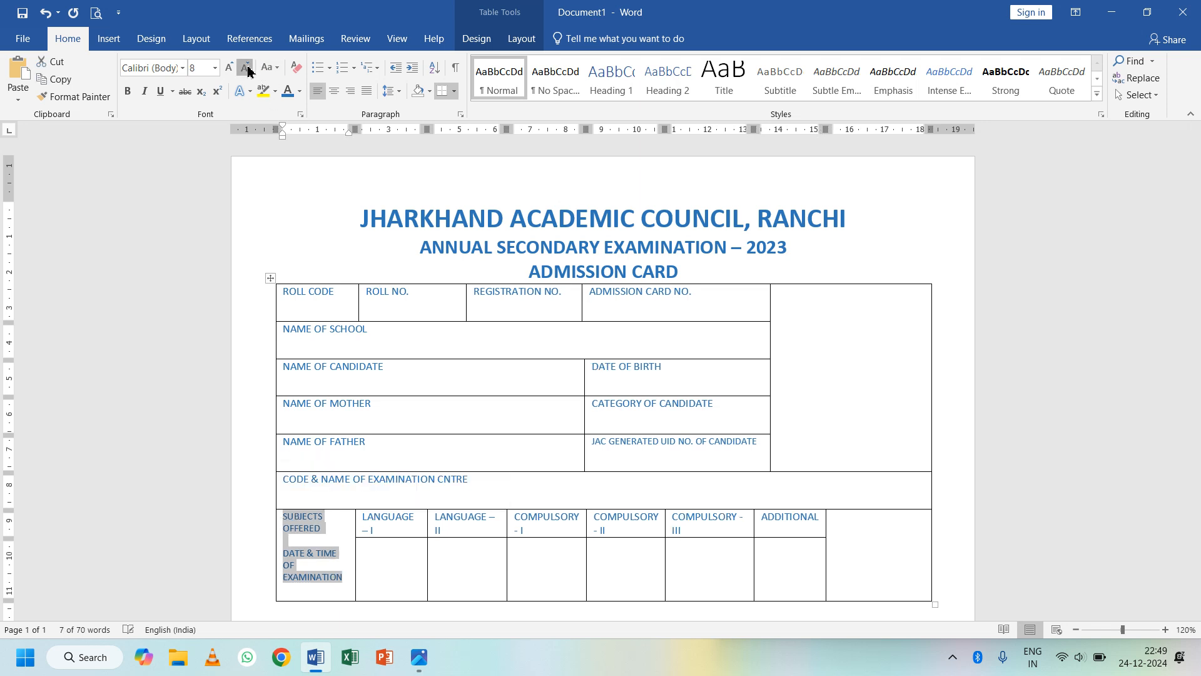
left_click(245, 67)
- Centre the cell's labels both ways and add blank lines between them
left_click(326, 532)
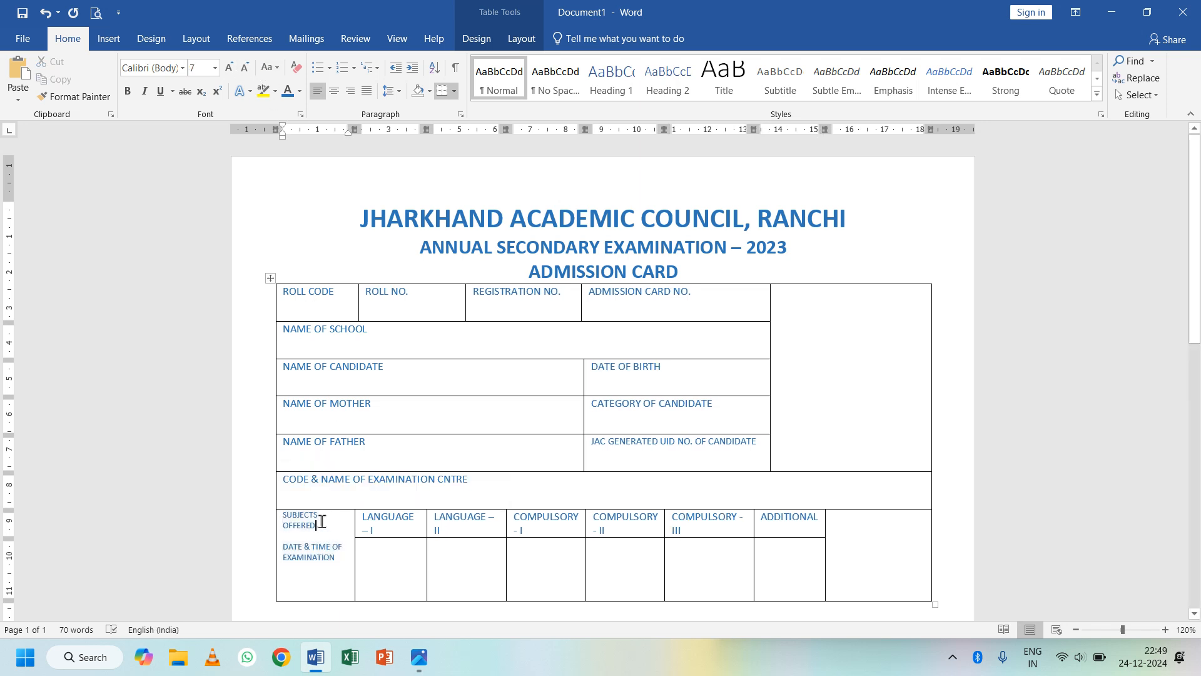
left_click_drag(346, 553, 276, 509)
left_click(529, 40)
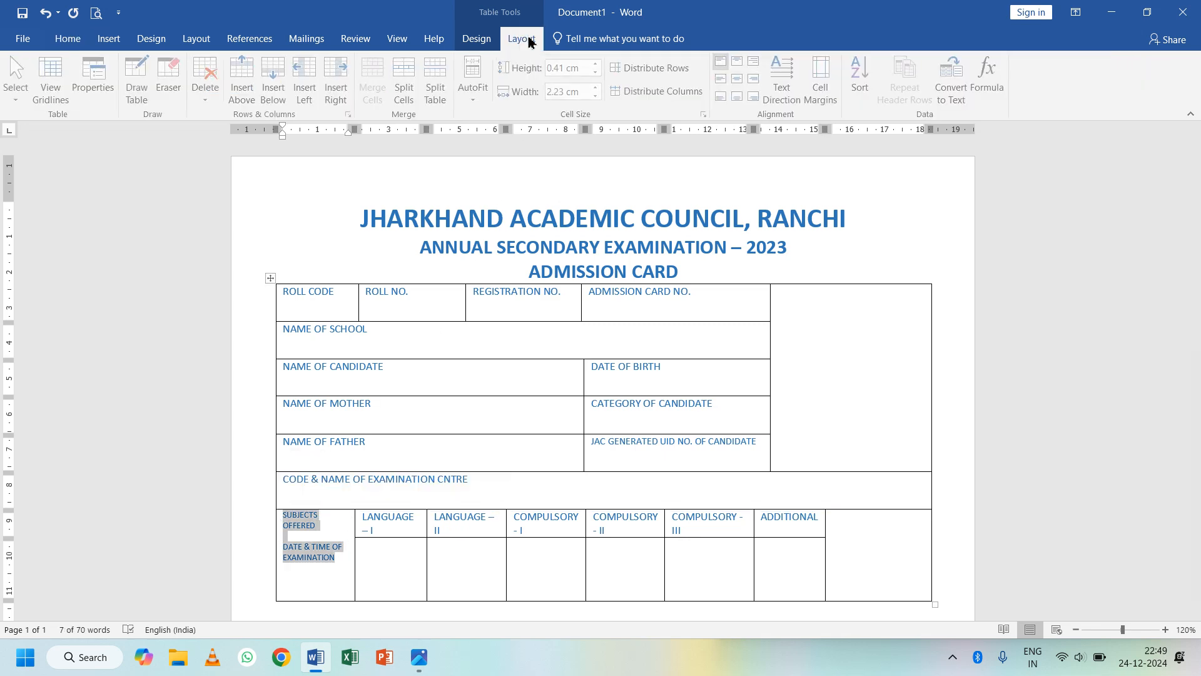
left_click(739, 61)
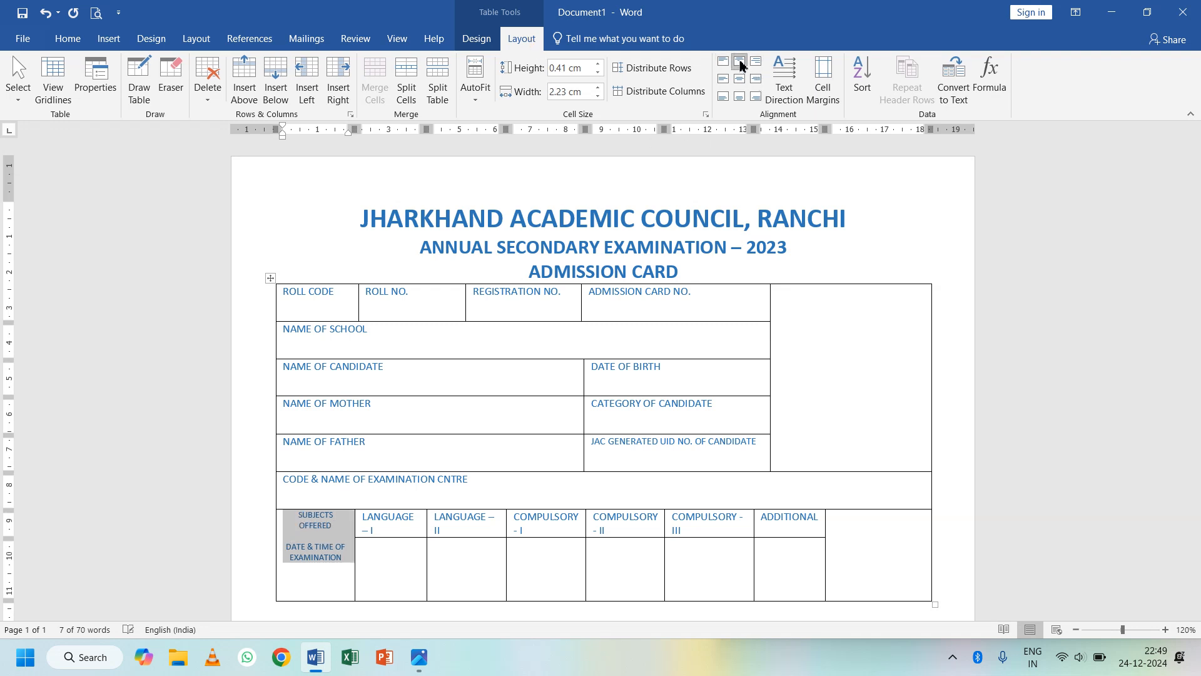
left_click(740, 80)
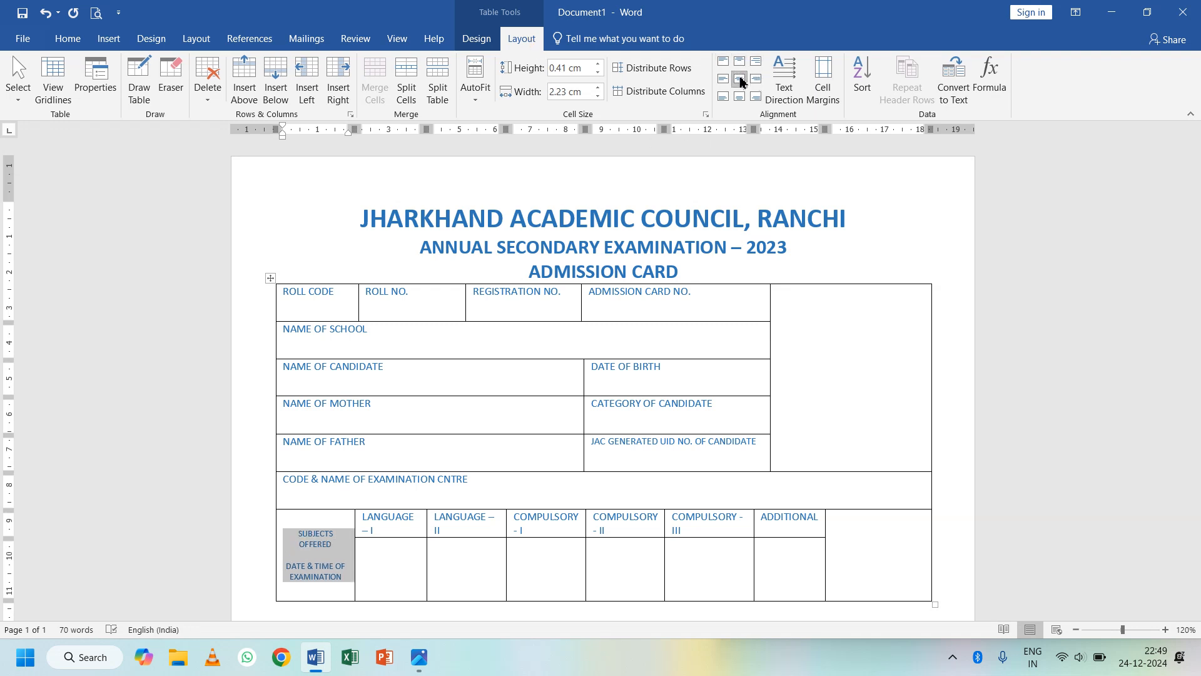
left_click(331, 546)
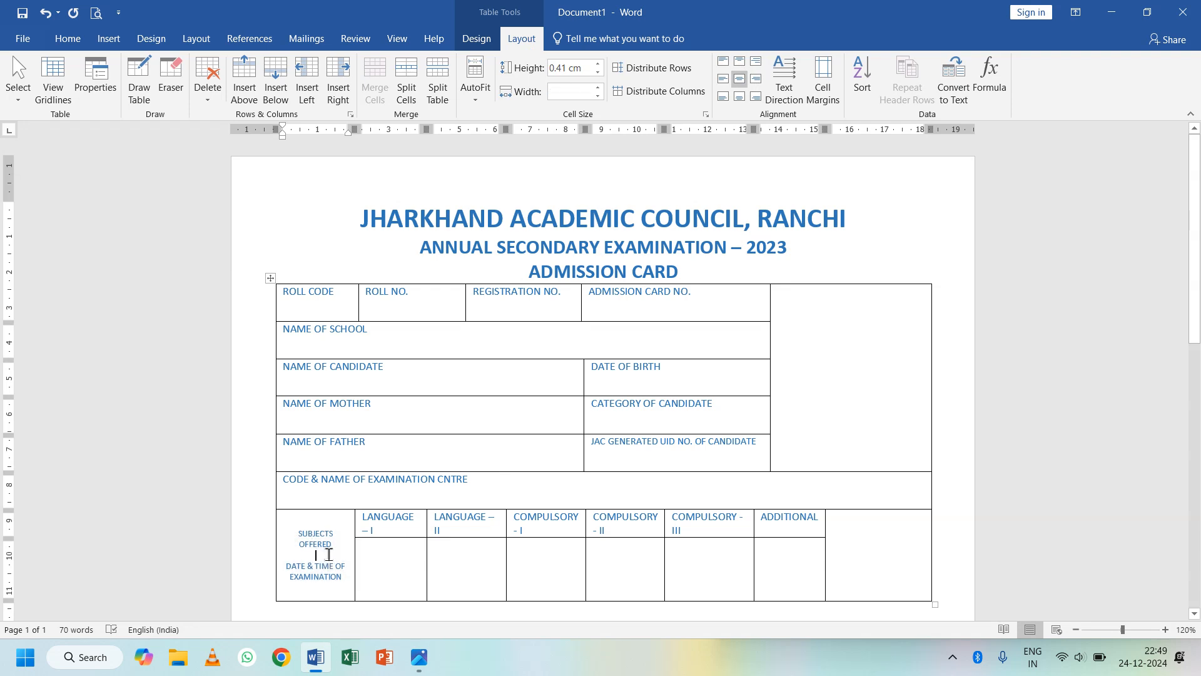
key("Return")
key("Return")
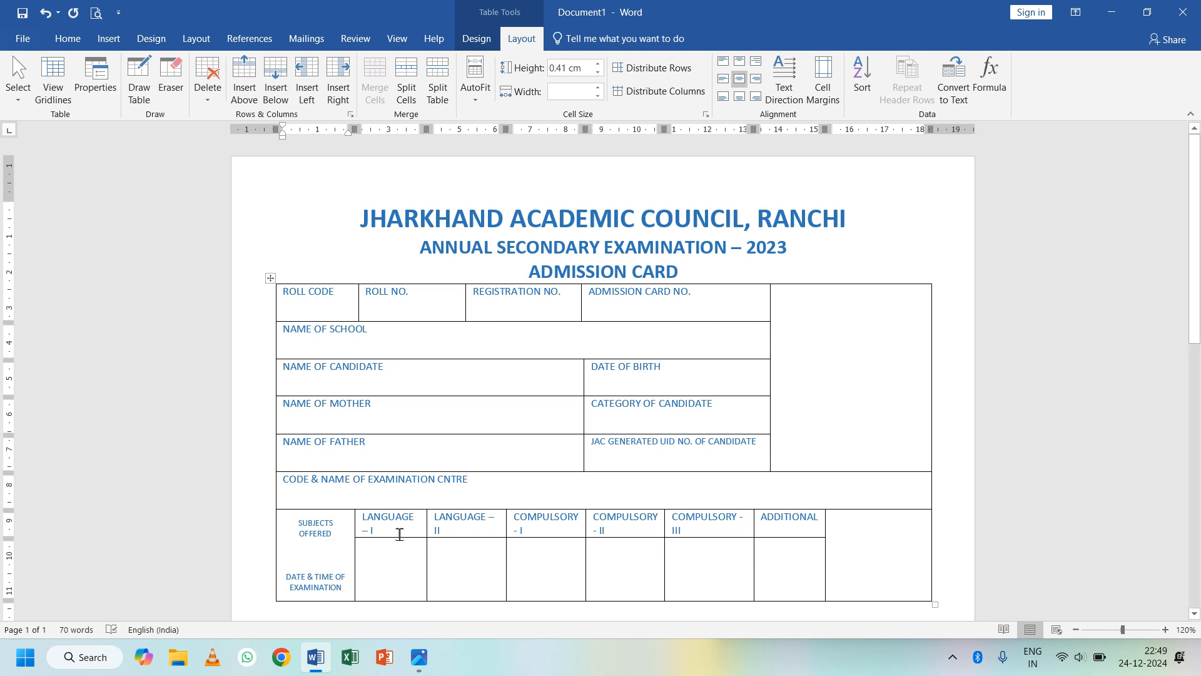
- Replace the dashes in LANGUAGE – I and LANGUAGE – II with plain hyphens
left_click(370, 531)
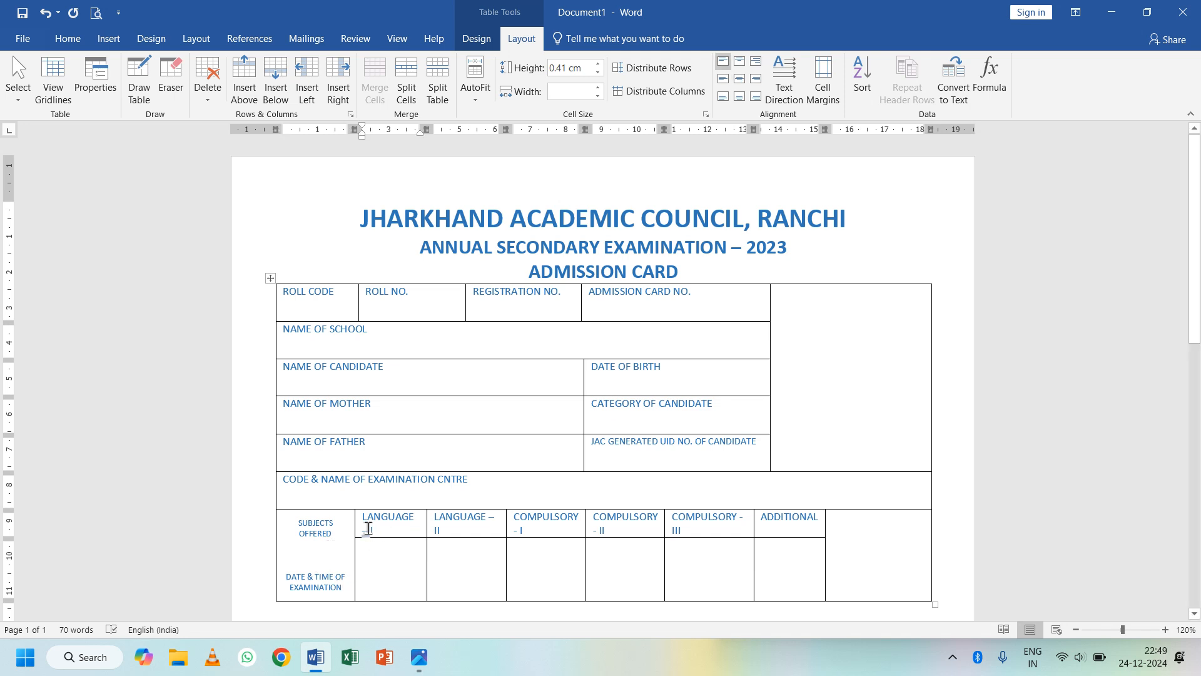
double_click(368, 531)
type("-")
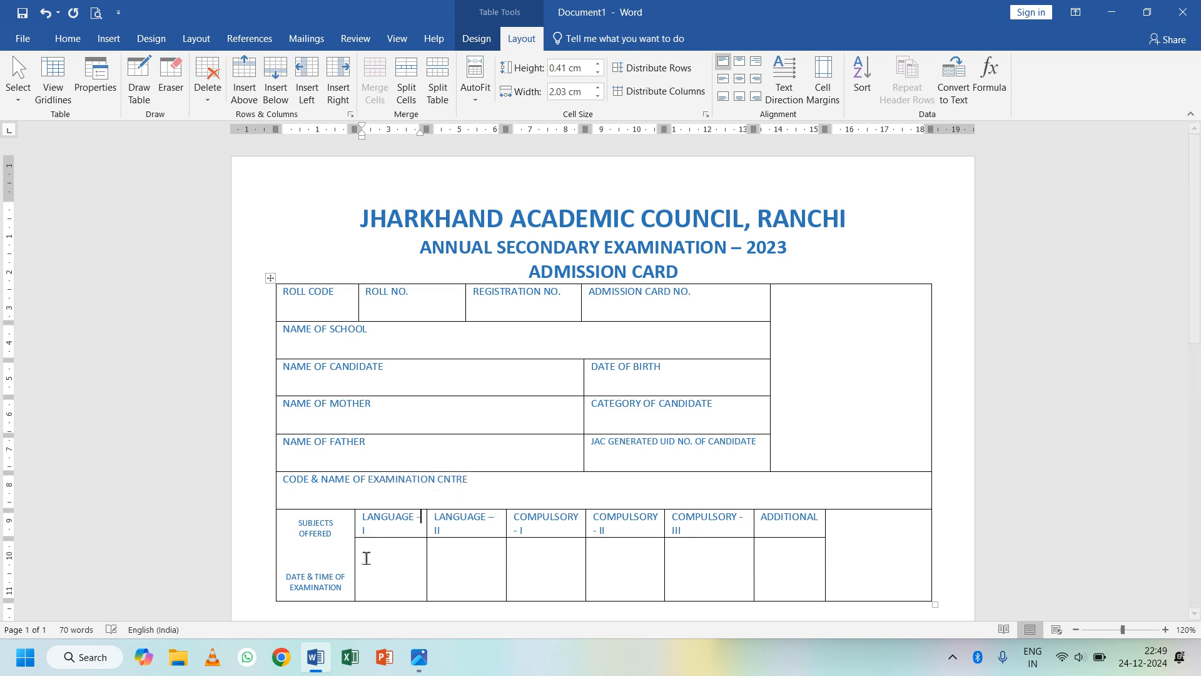
double_click(491, 519)
type("-")
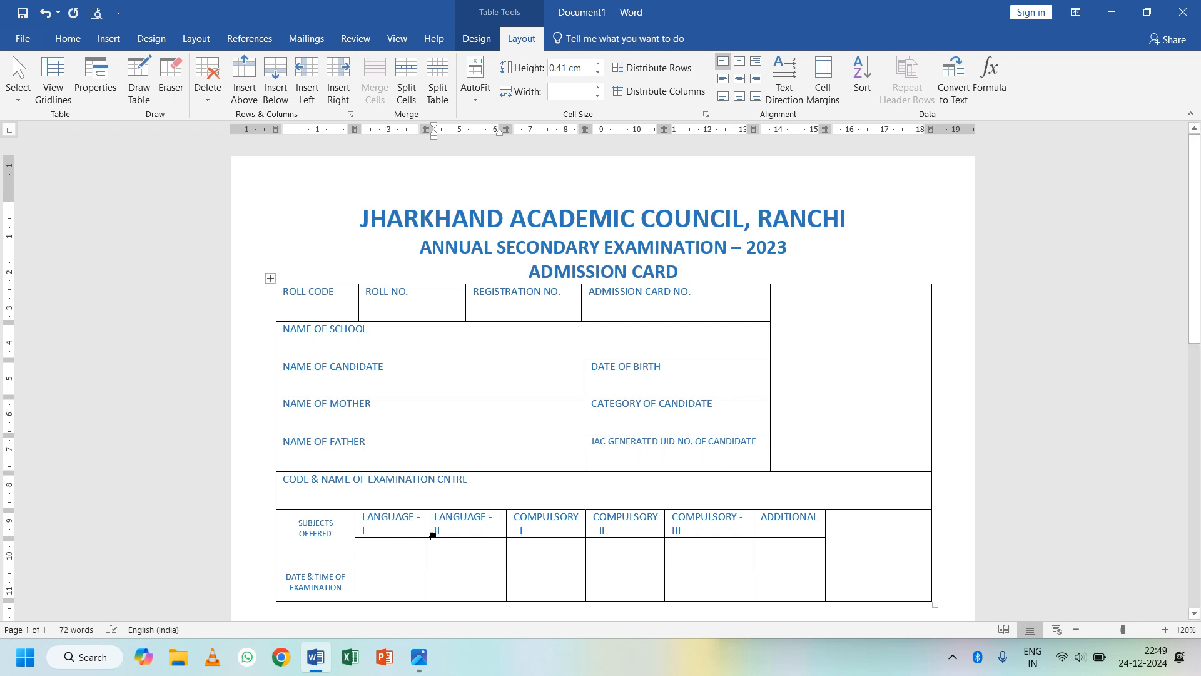
- Shrink the subject header row text to 7 pt
left_click_drag(358, 518, 793, 523)
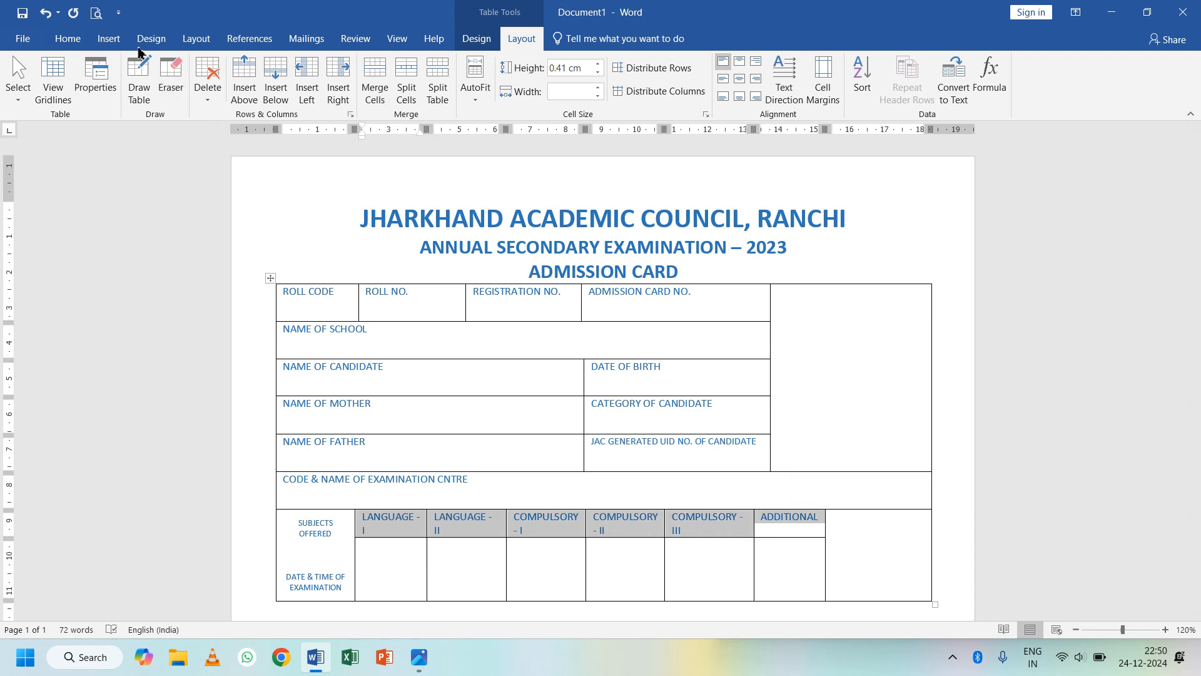
left_click(67, 39)
left_click(247, 70)
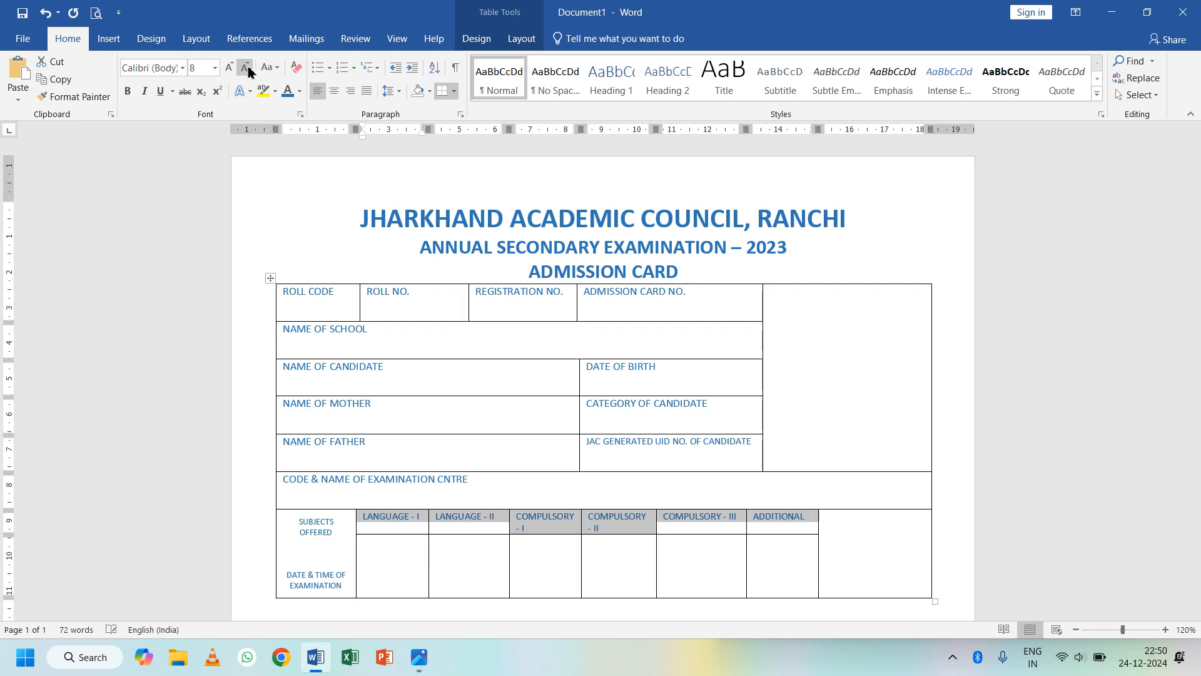
left_click(248, 70)
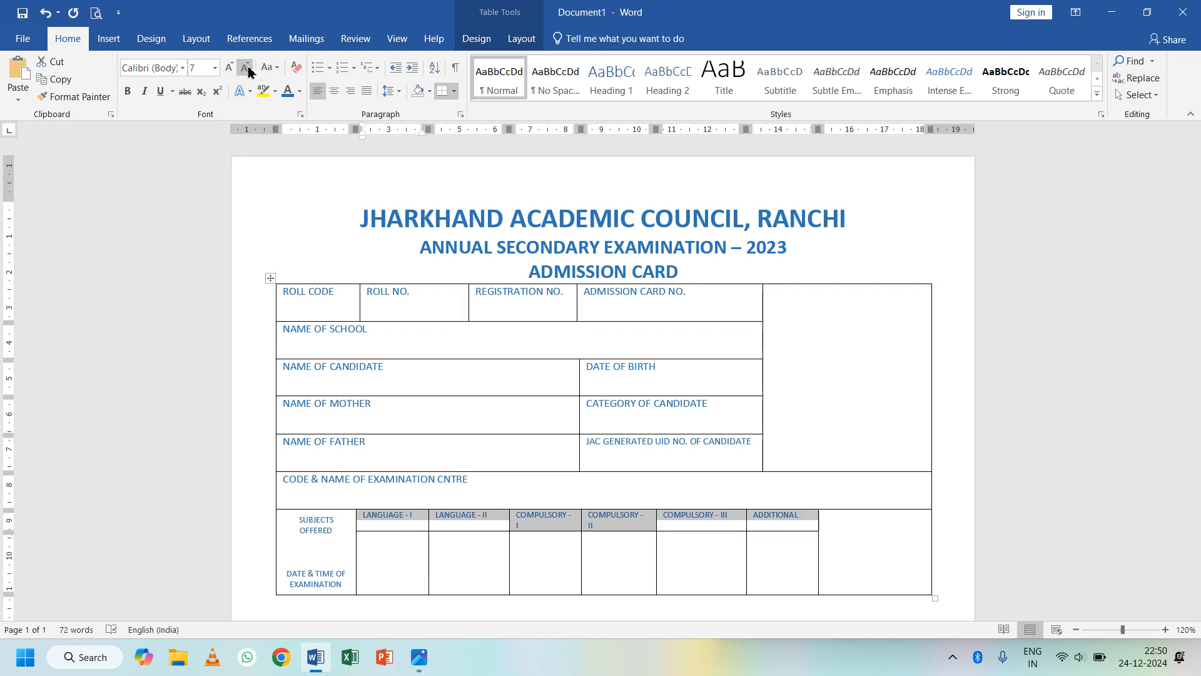
left_click(685, 561)
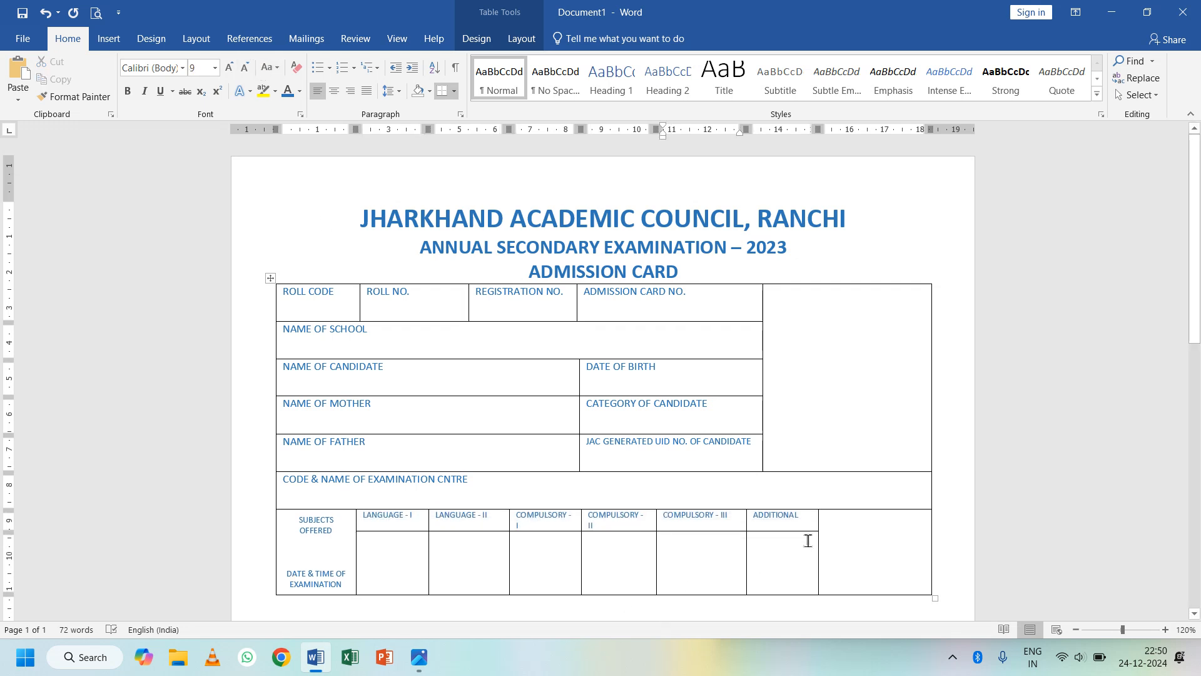
- Widen the ADDITIONAL, COMPULSORY - III and COMPULSORY - II columns
left_click_drag(818, 524, 851, 539)
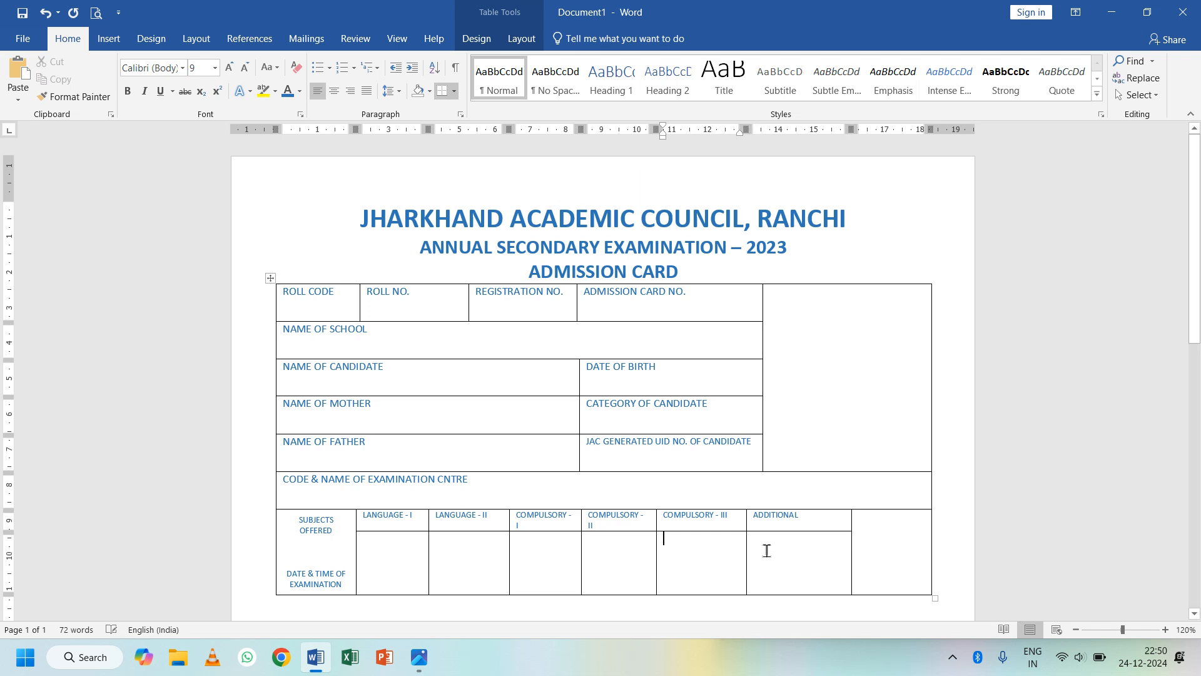
left_click_drag(748, 551, 785, 550)
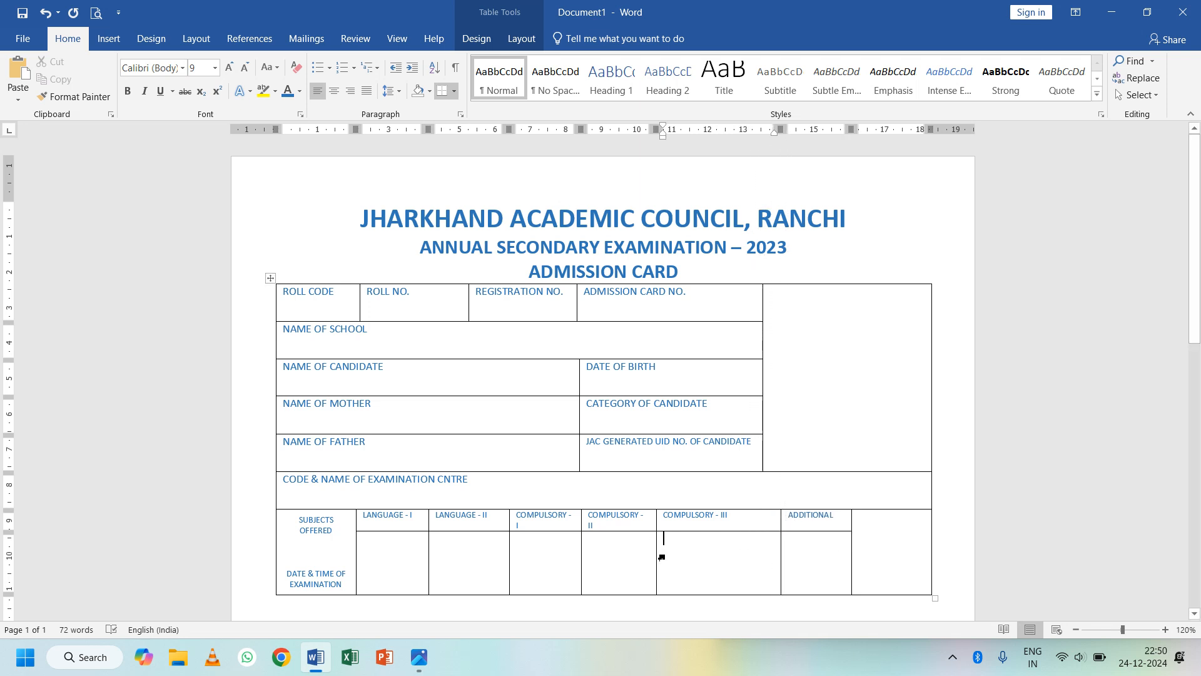
left_click_drag(657, 548, 701, 549)
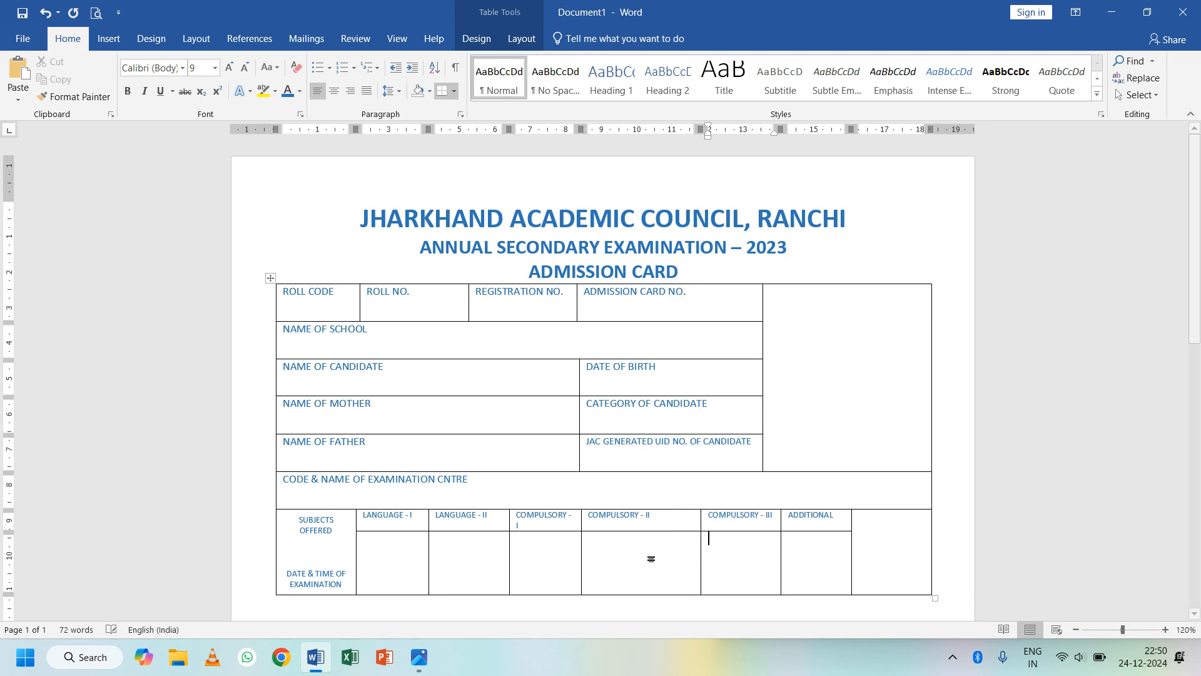
left_click(583, 551)
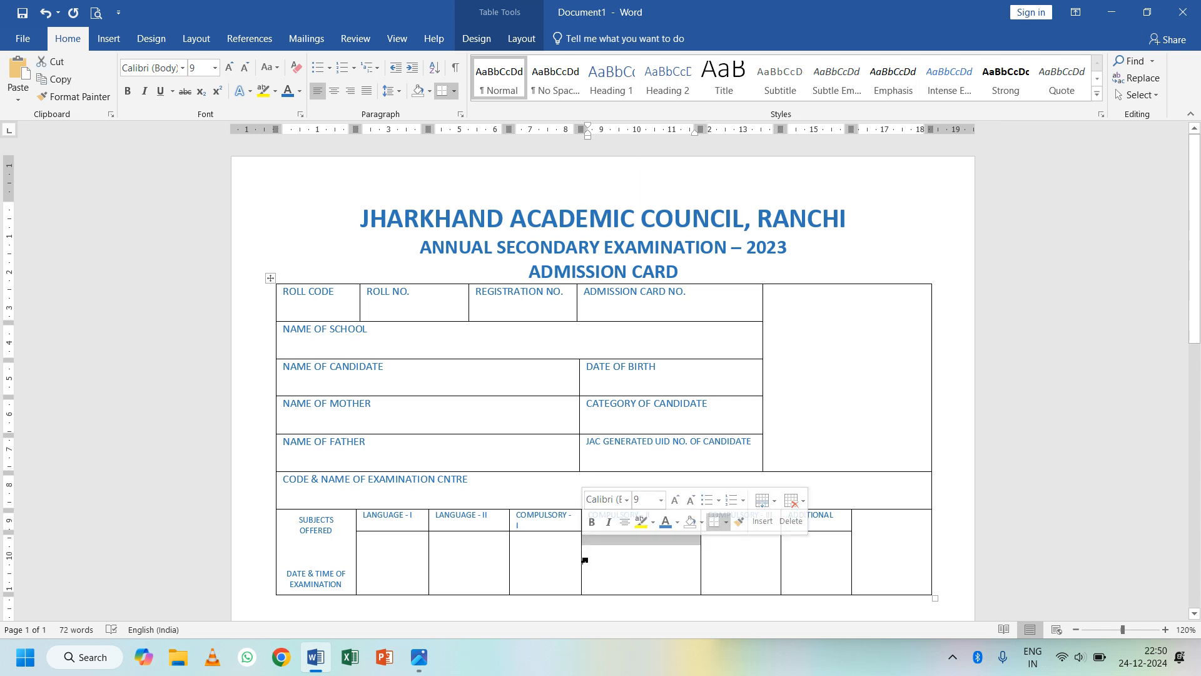
- Align the subject header labels top centre in their cells
left_click(372, 515)
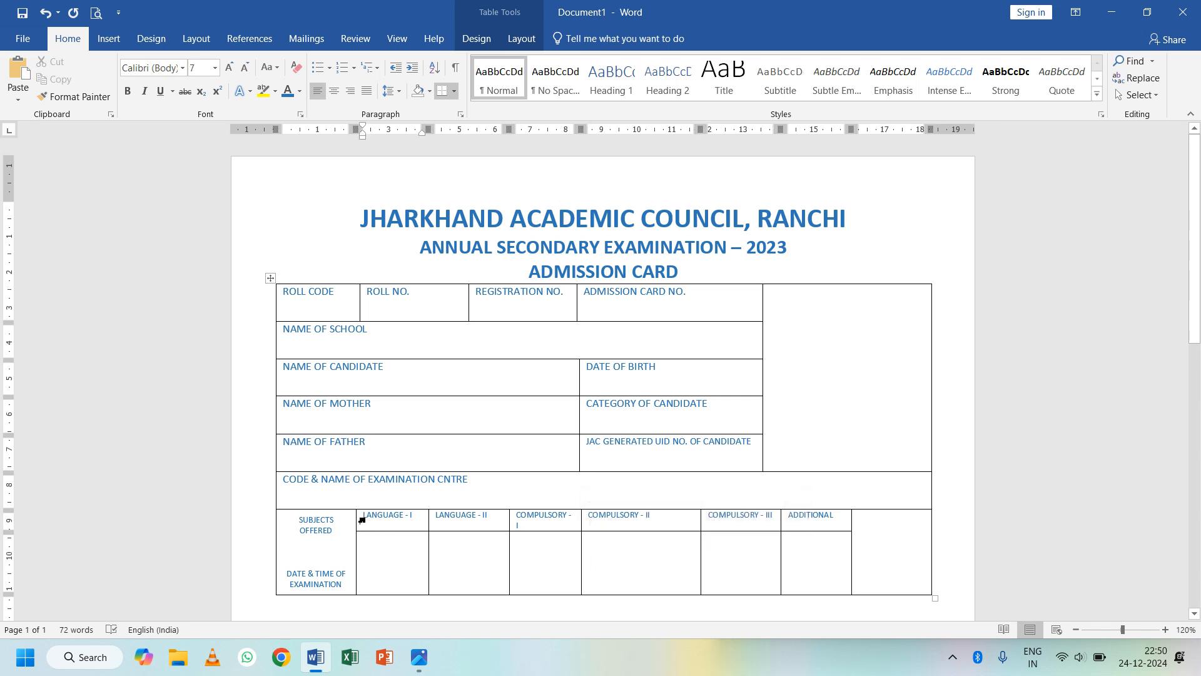
left_click_drag(367, 520, 827, 533)
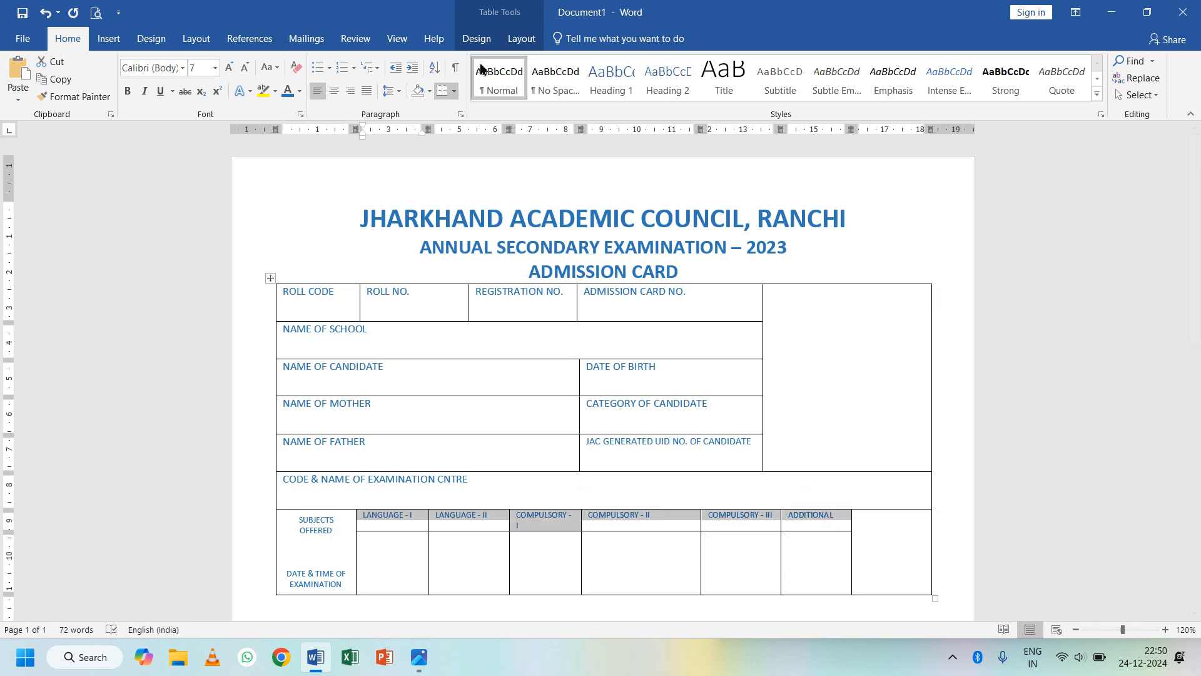
left_click(522, 39)
left_click(739, 61)
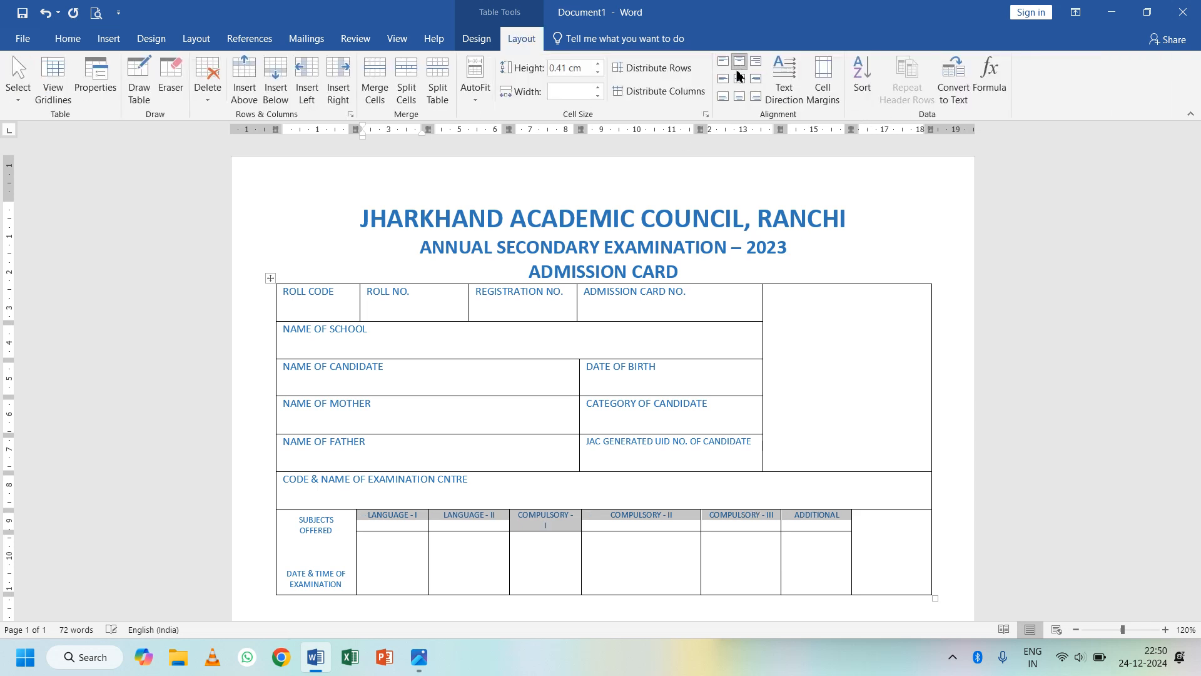
- Widen the COMPULSORY - I column and grow the subject header text to 8 pt
left_click(524, 562)
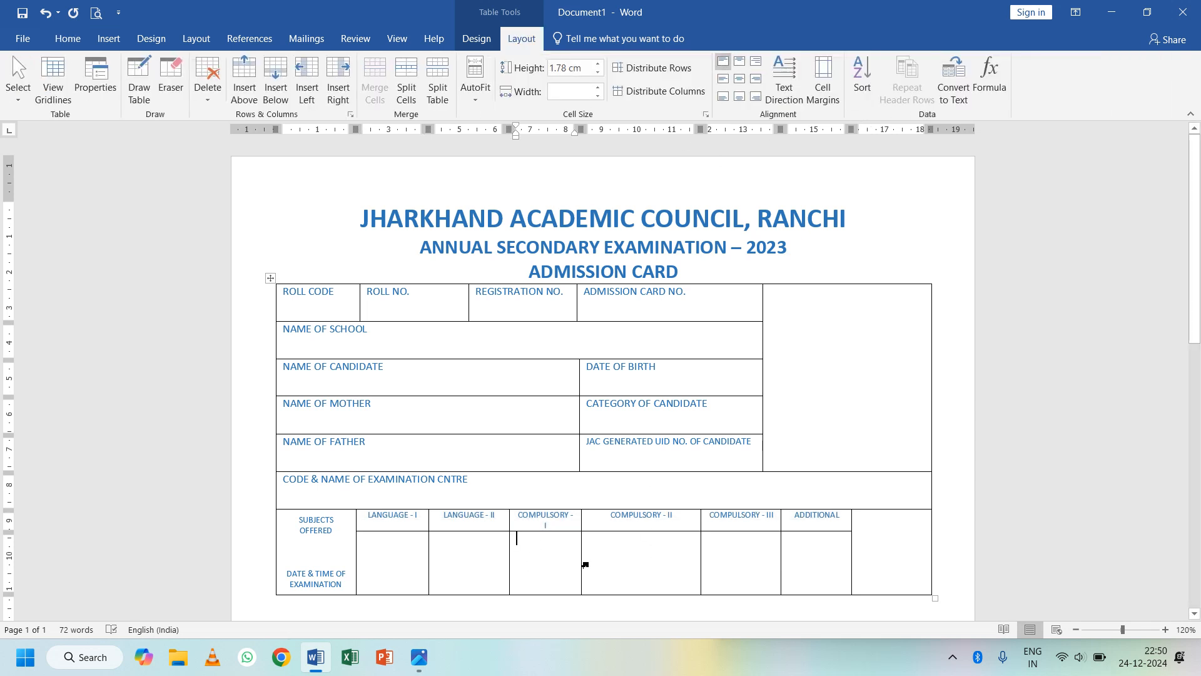
left_click_drag(583, 561, 599, 556)
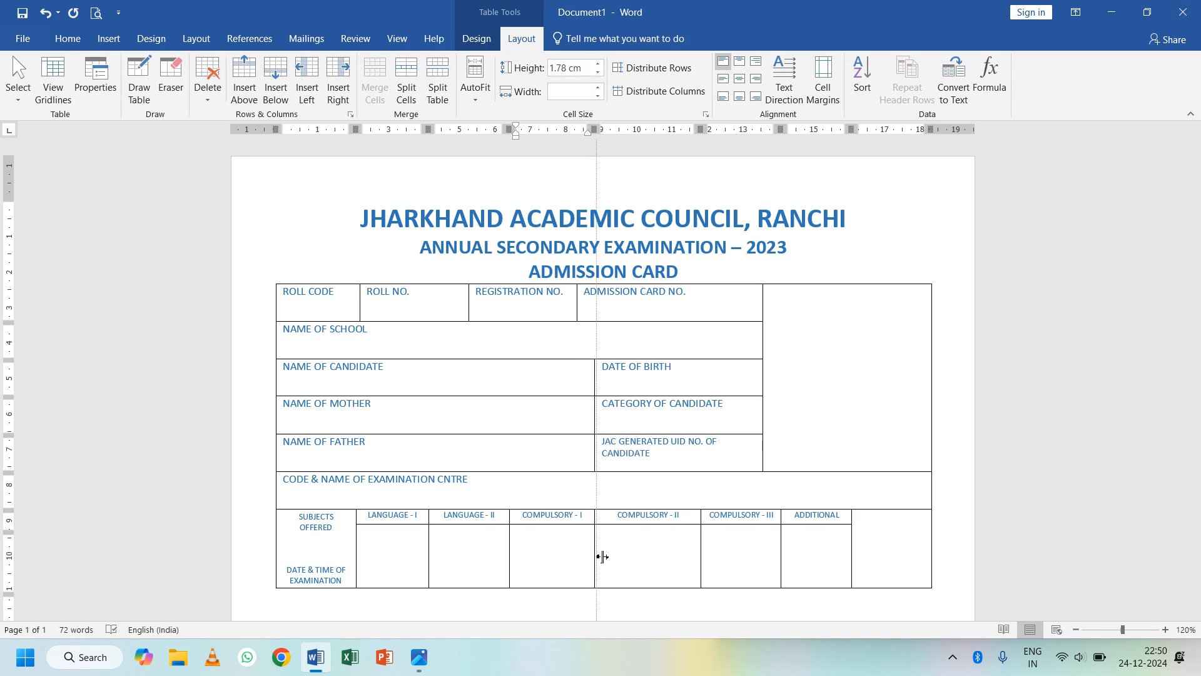
left_click_drag(602, 556, 600, 558)
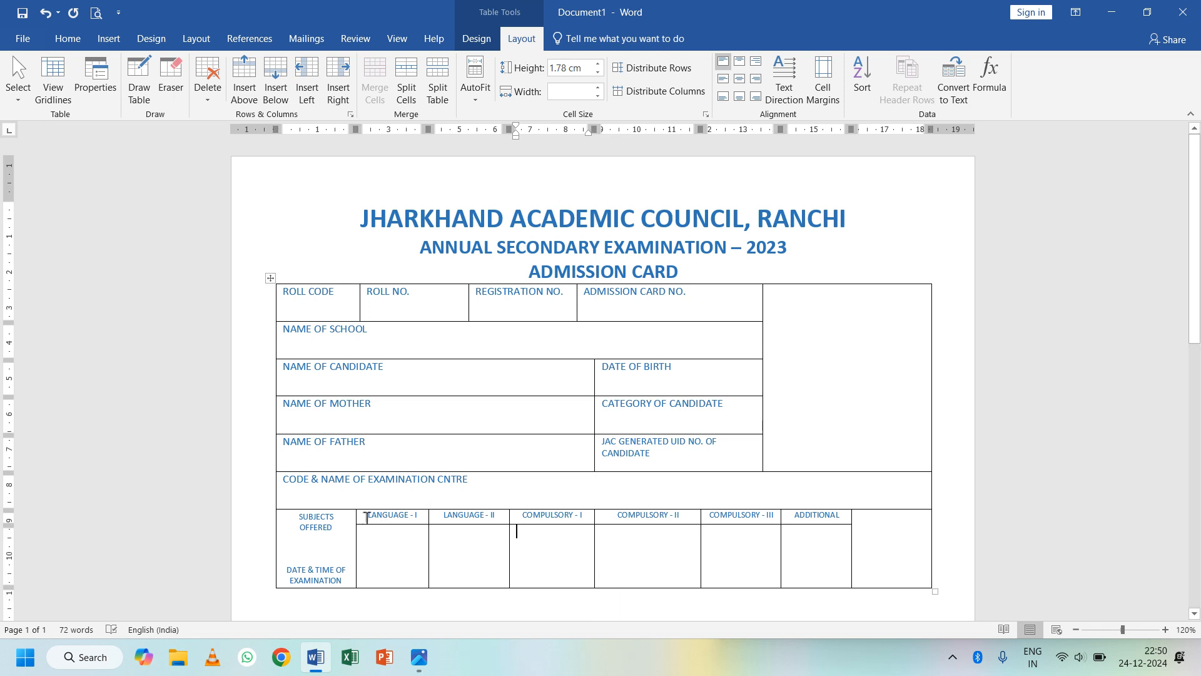
left_click_drag(367, 518, 854, 510)
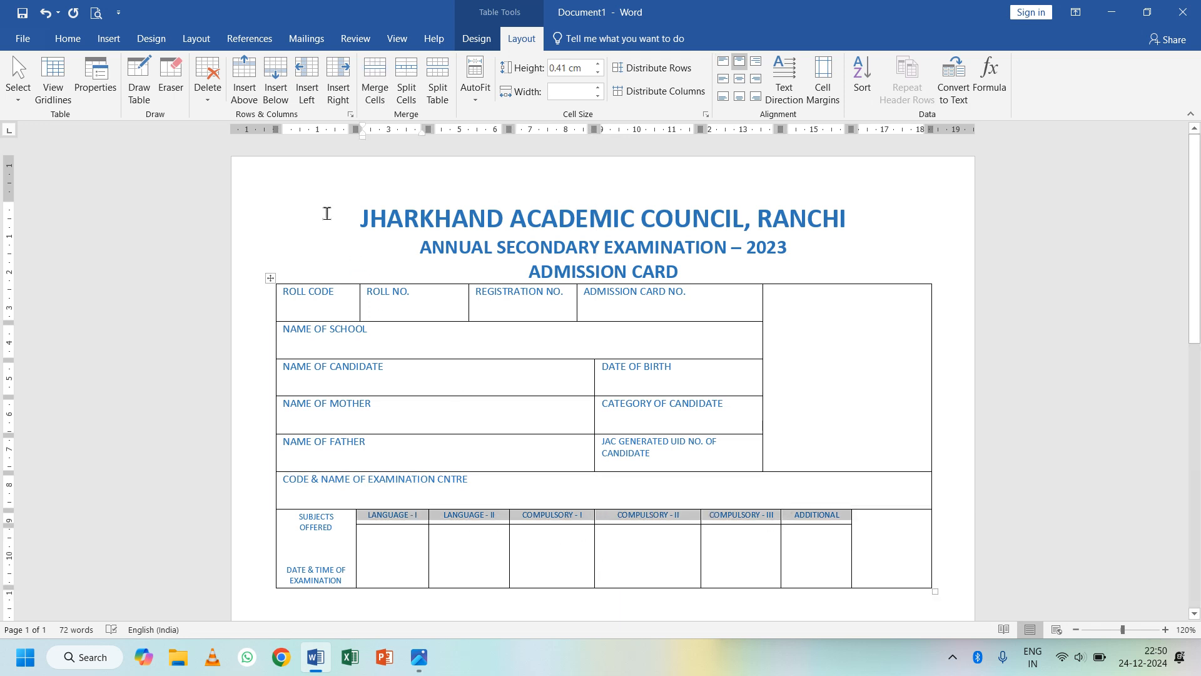
left_click(67, 39)
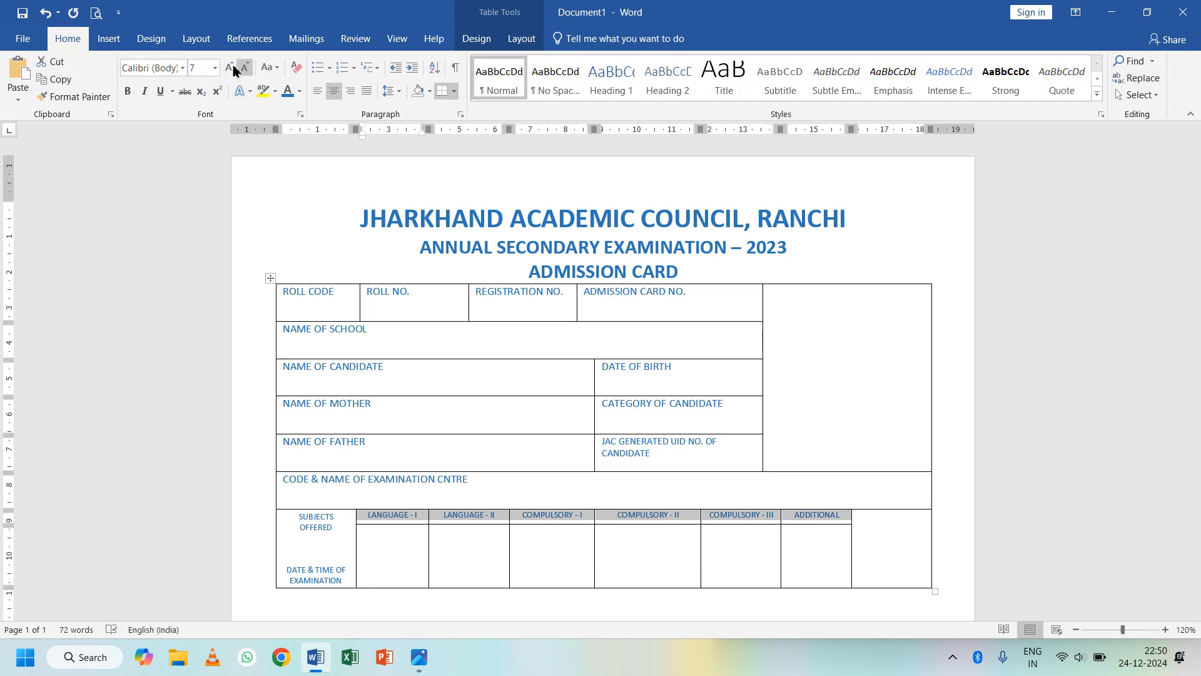
left_click(228, 68)
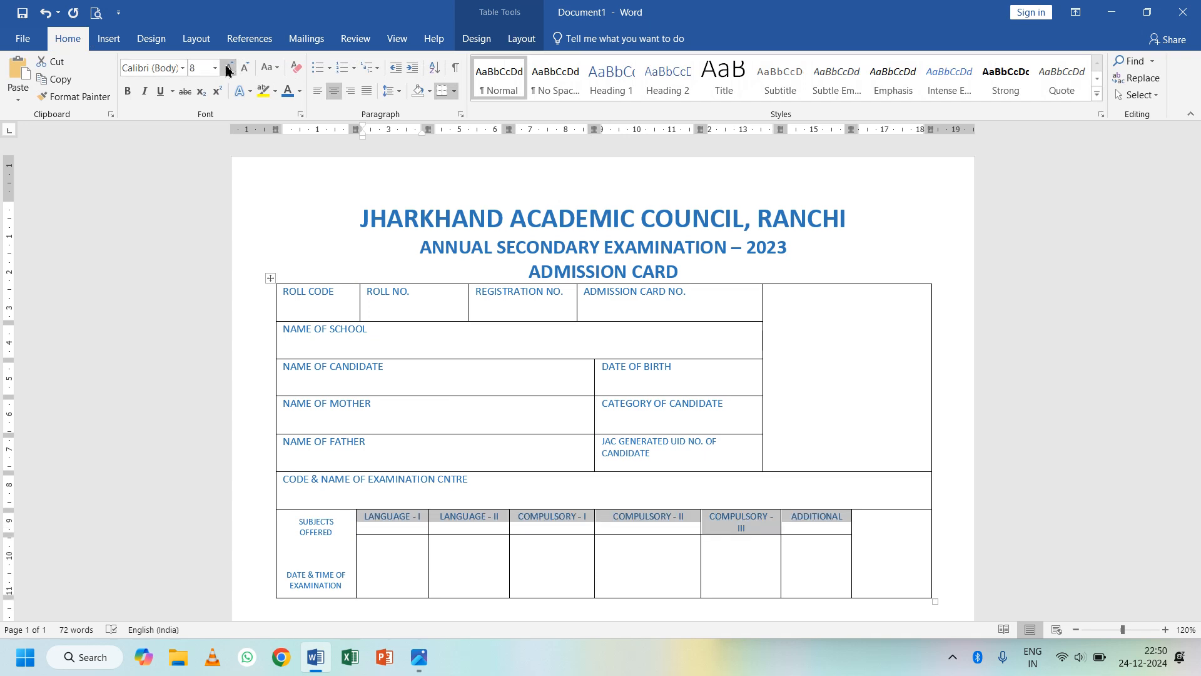
- Shift the COMPULSORY - II/III border left so COMPULSORY - III fits on one line
left_click(611, 554)
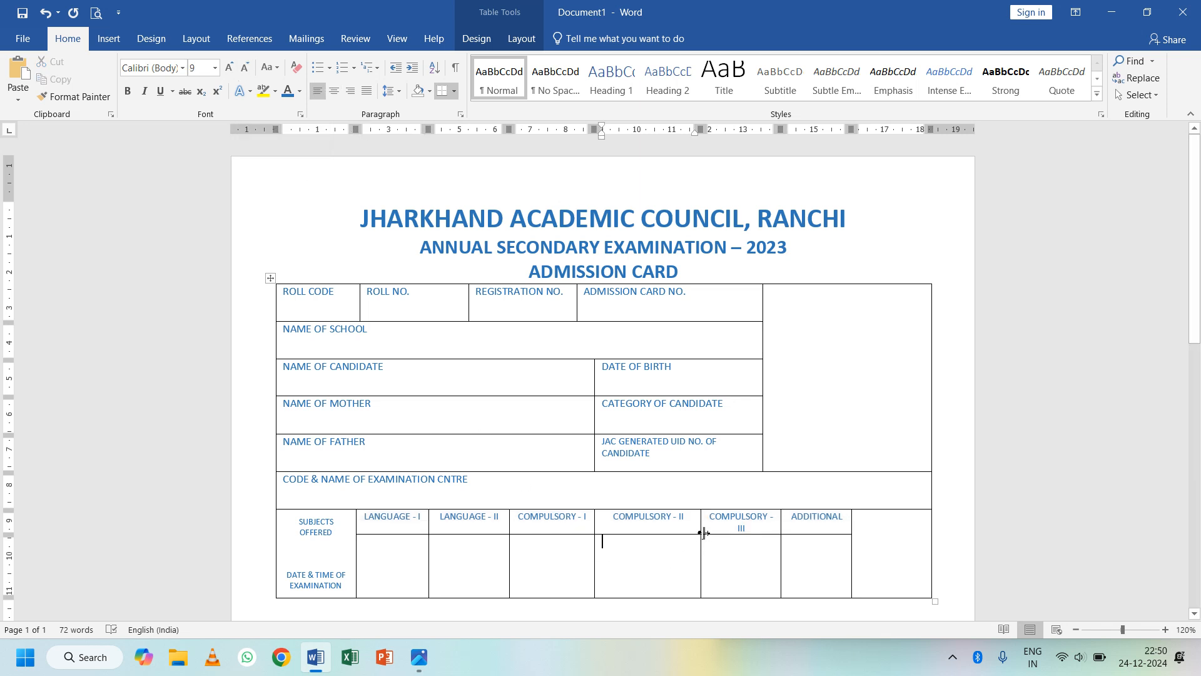
left_click_drag(704, 532, 695, 536)
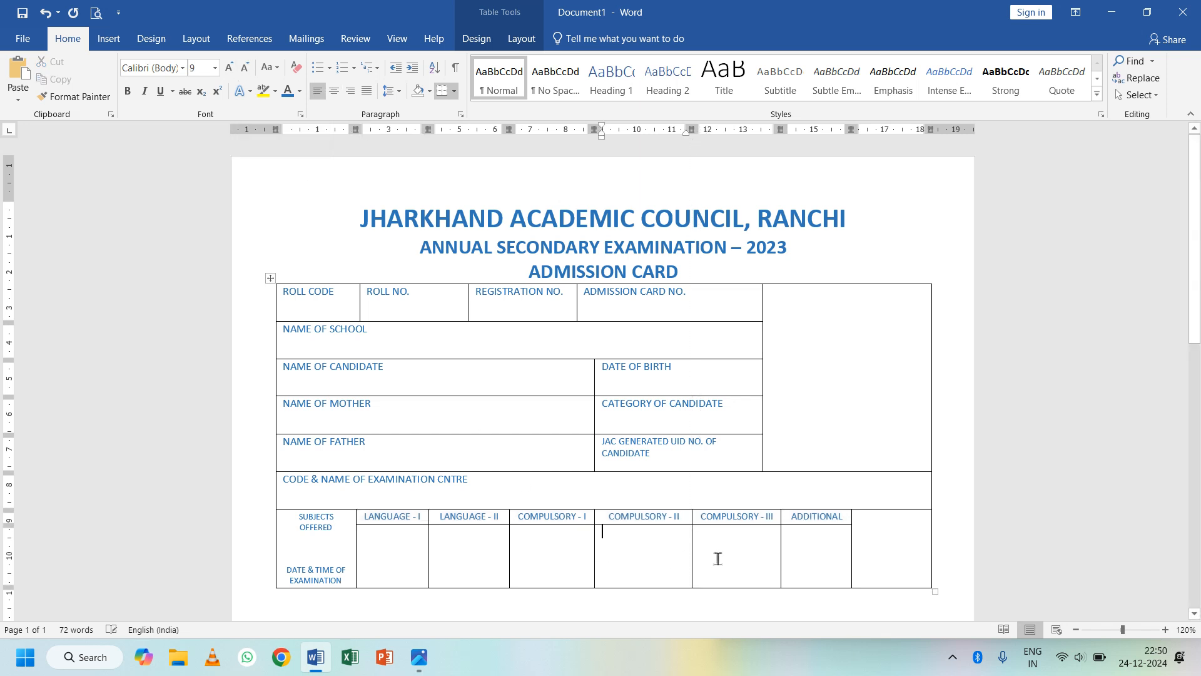
left_click(751, 559)
- Widen the UID column and adjust the border under COMPULSORY - I/II
left_click_drag(651, 453, 598, 442)
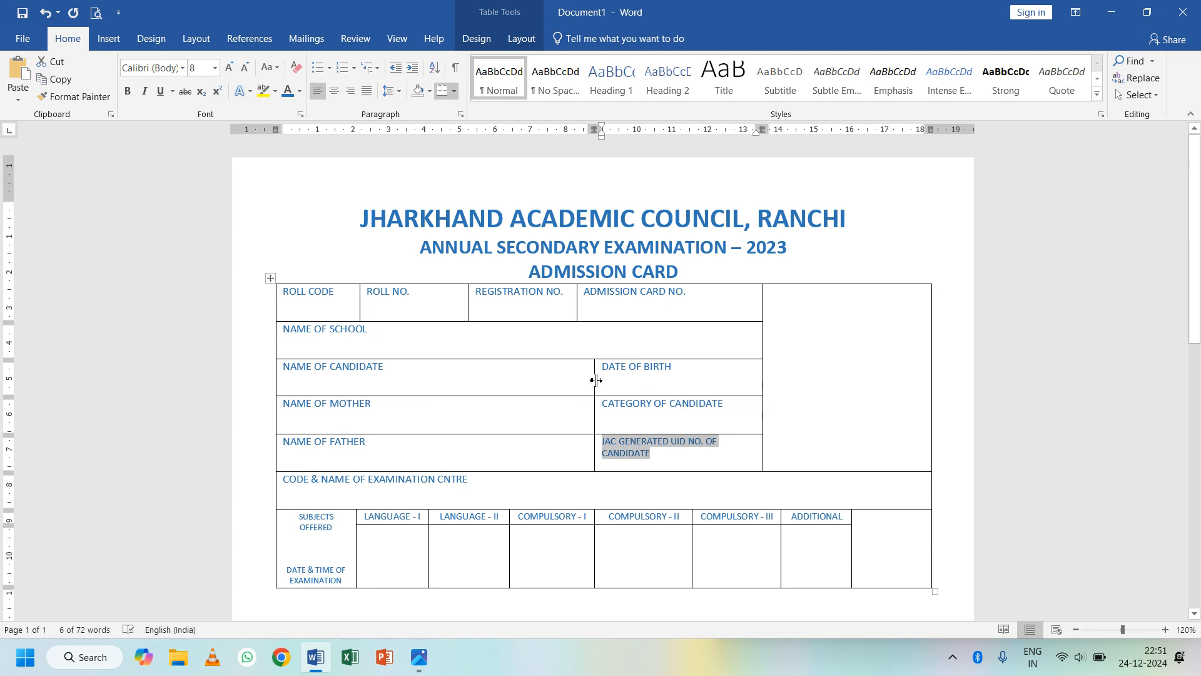
left_click_drag(594, 380, 580, 379)
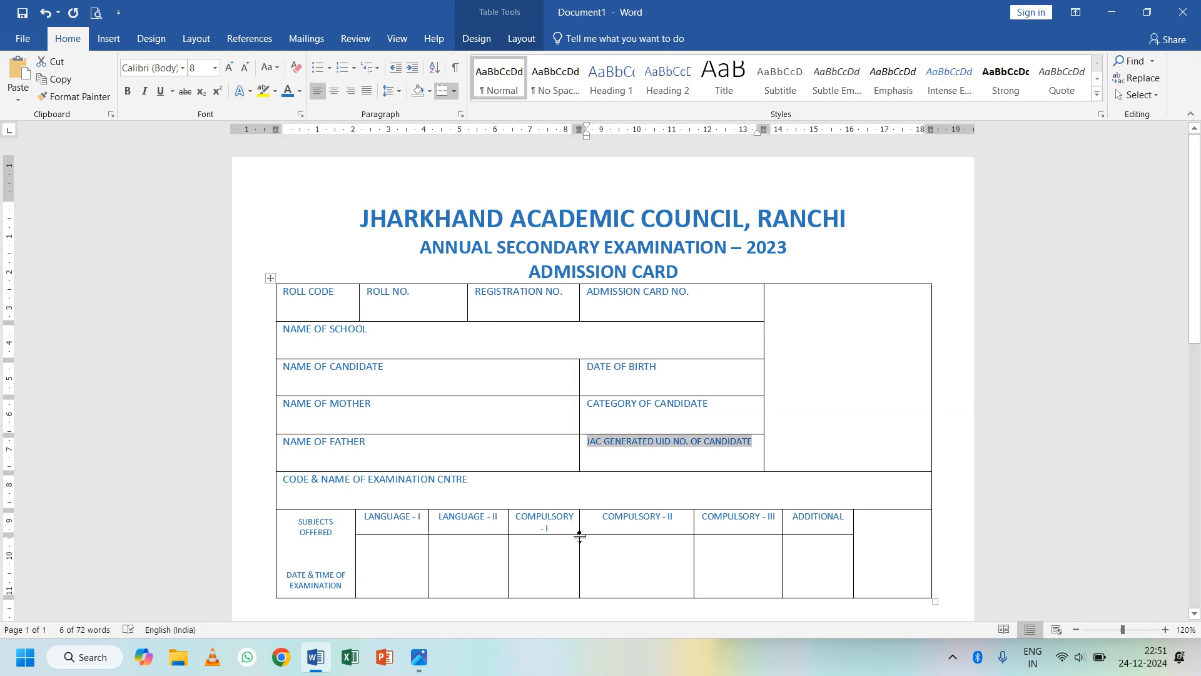
left_click_drag(582, 527, 599, 529)
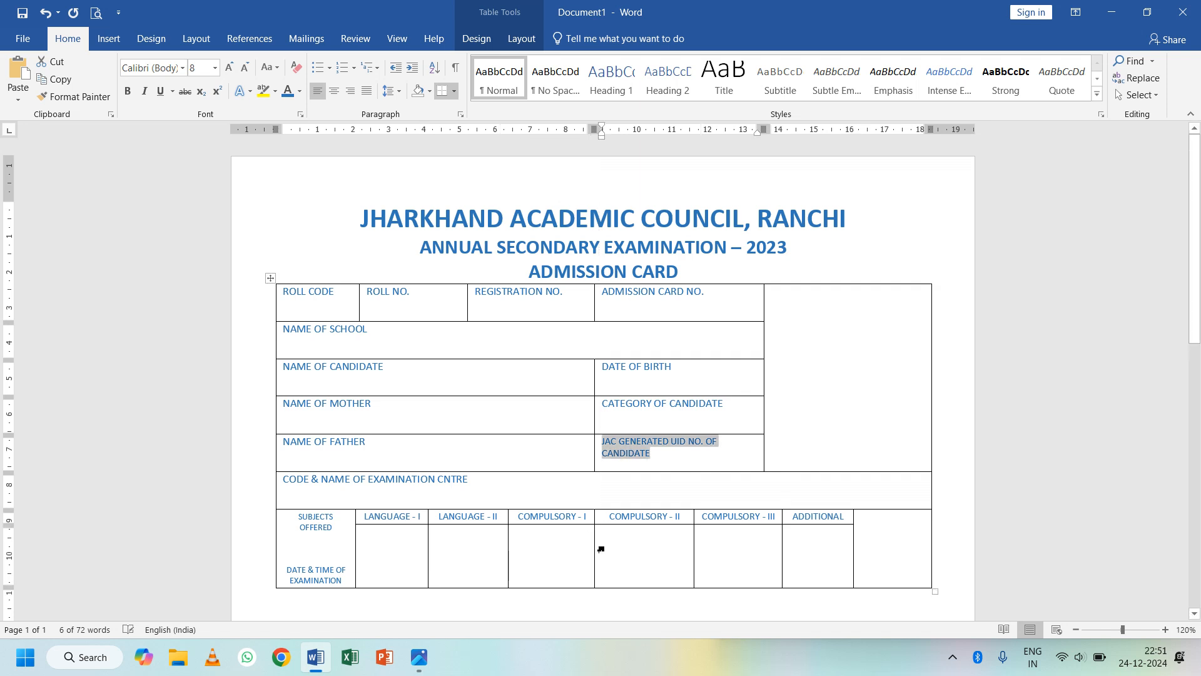
- Shrink the JAC GENERATED UID NO. OF CANDIDATE label to 7 pt so it fits one line
left_click(623, 549)
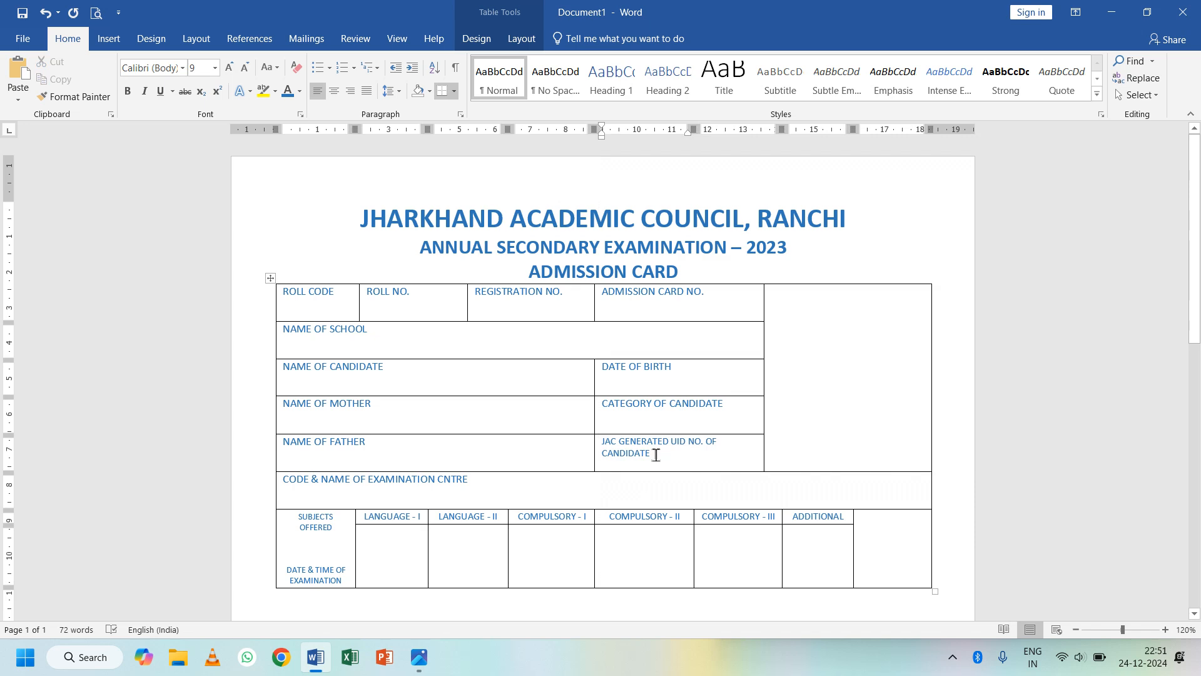
left_click_drag(650, 453, 608, 448)
left_click(607, 448)
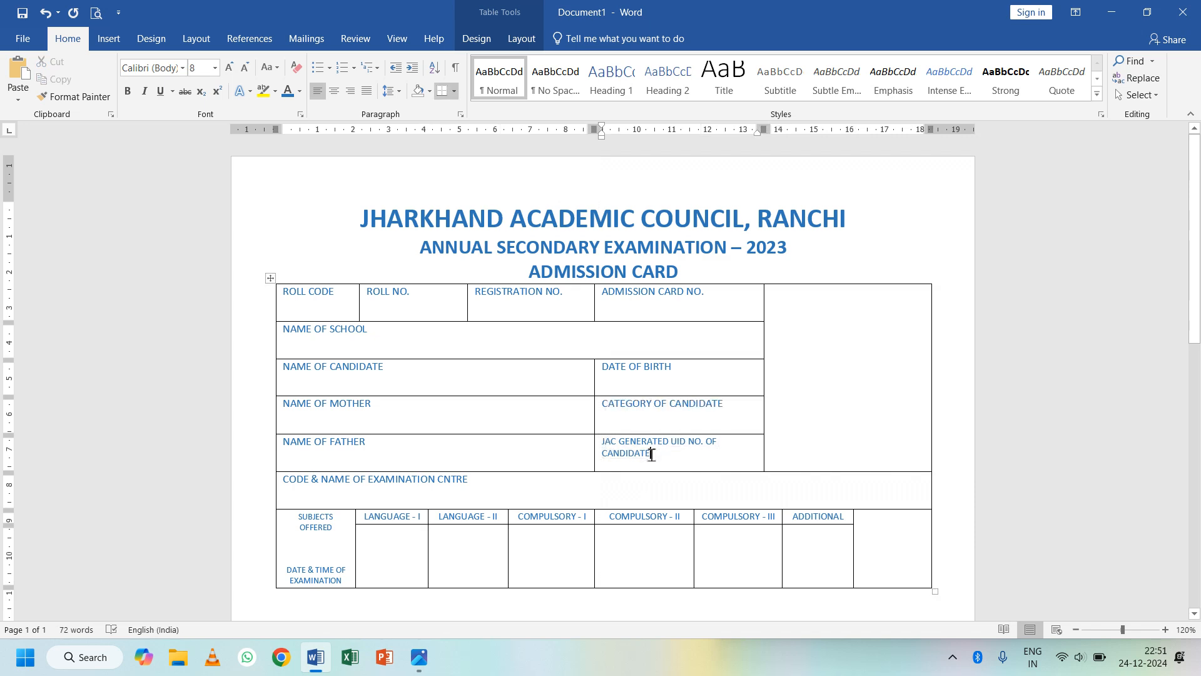
left_click(245, 67)
left_click(650, 455)
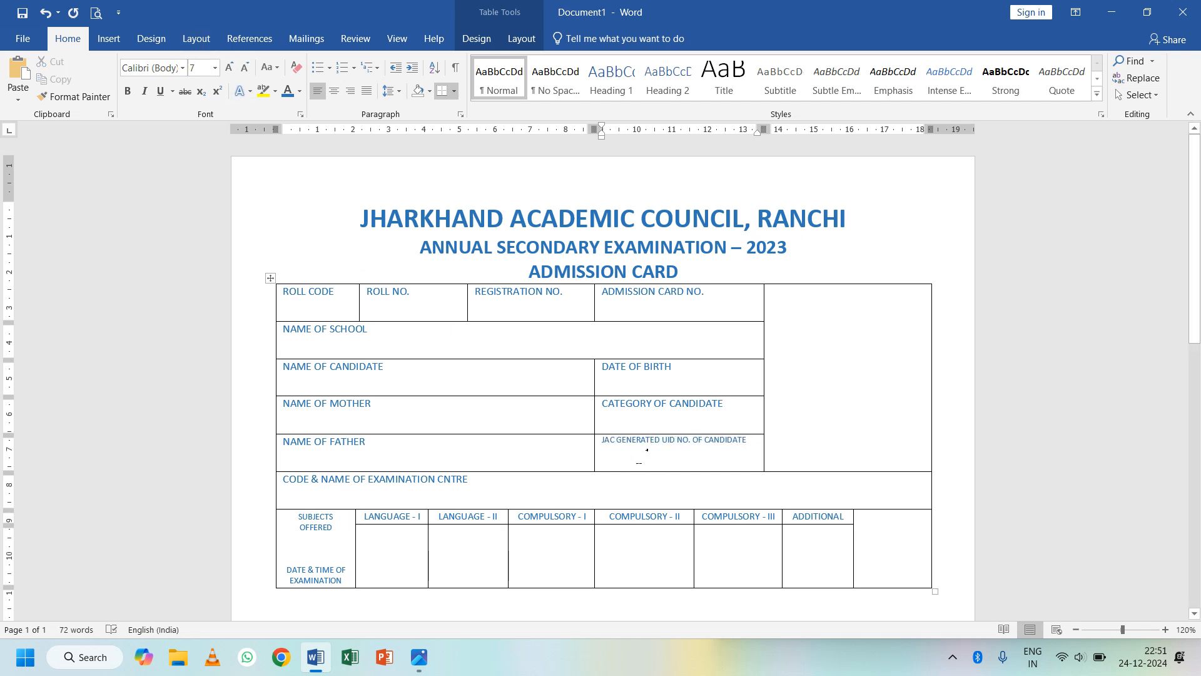
left_click(312, 53)
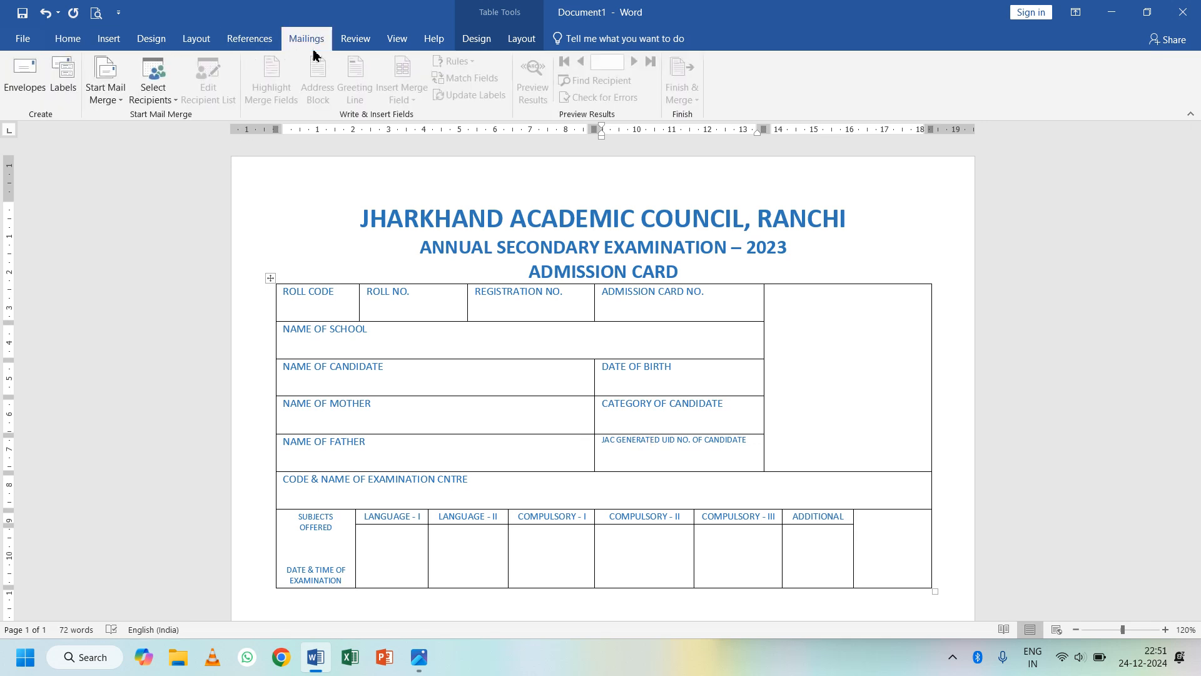
scroll(388, 525, "down", 3)
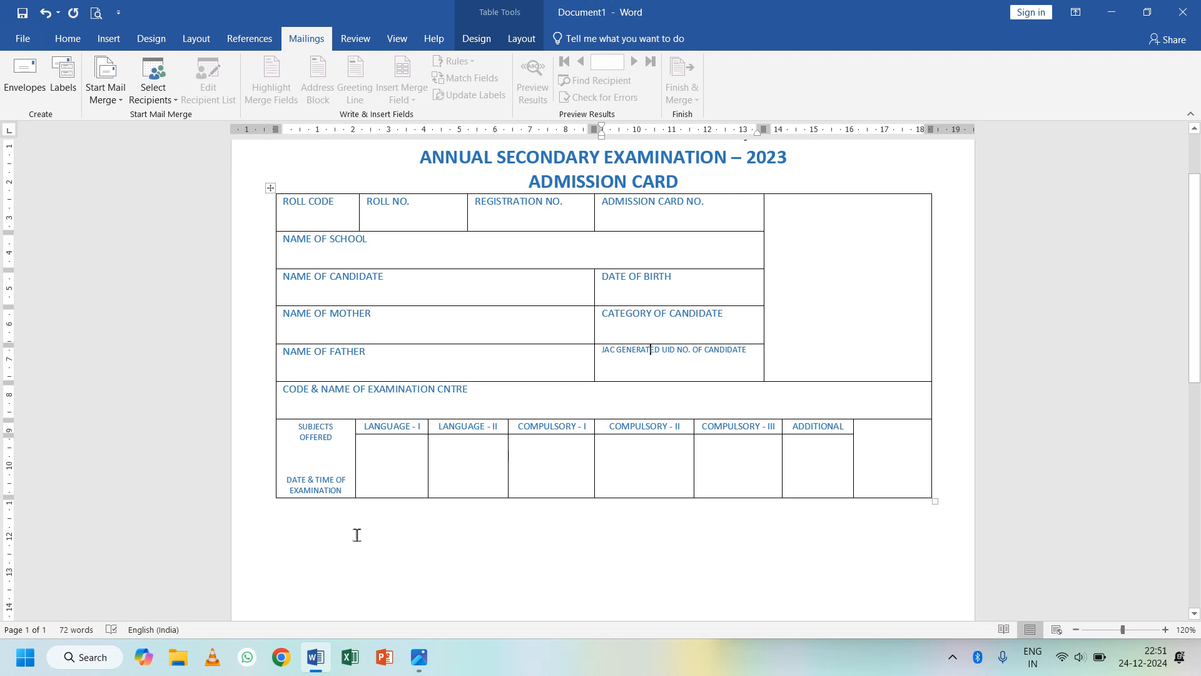
key("alt+Tab")
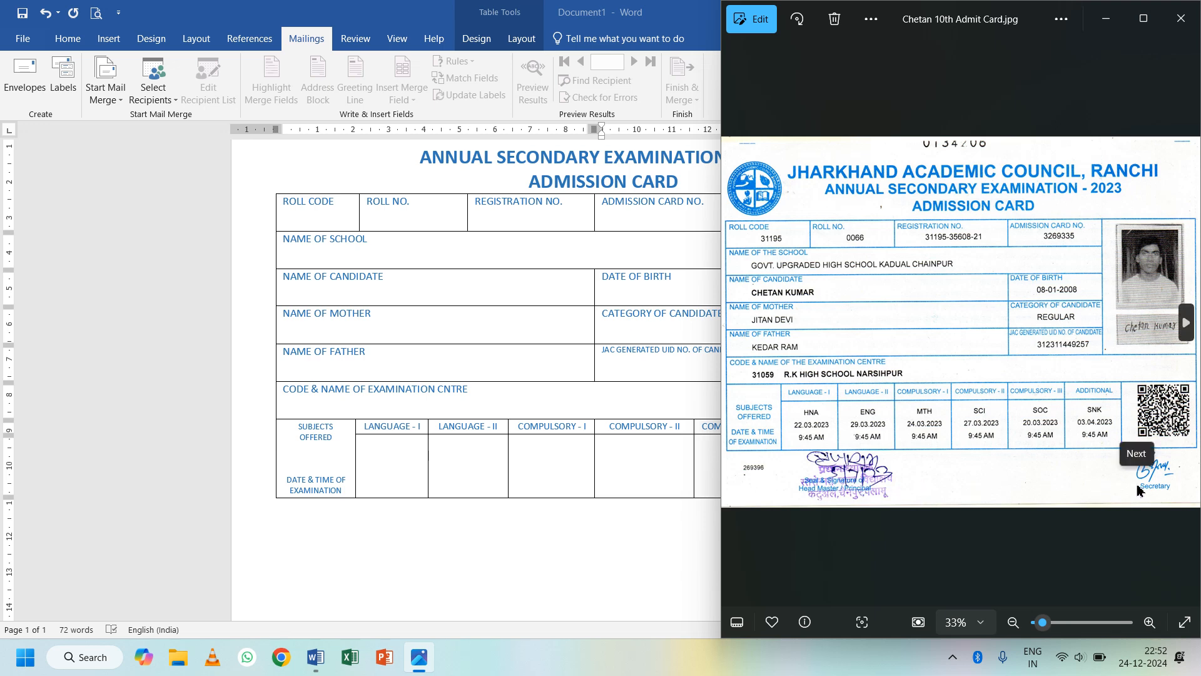
left_click(622, 563)
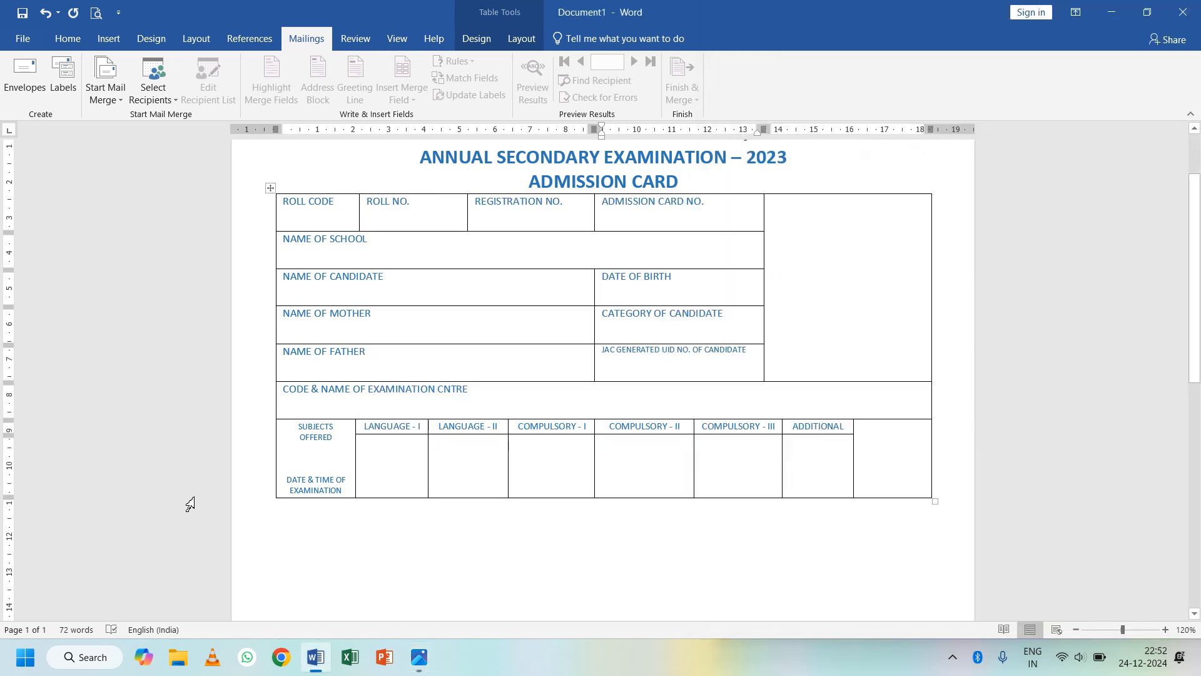
- Draw a text box below the table reading 'Seal & Signature of head Master/Principal'
left_click(327, 543)
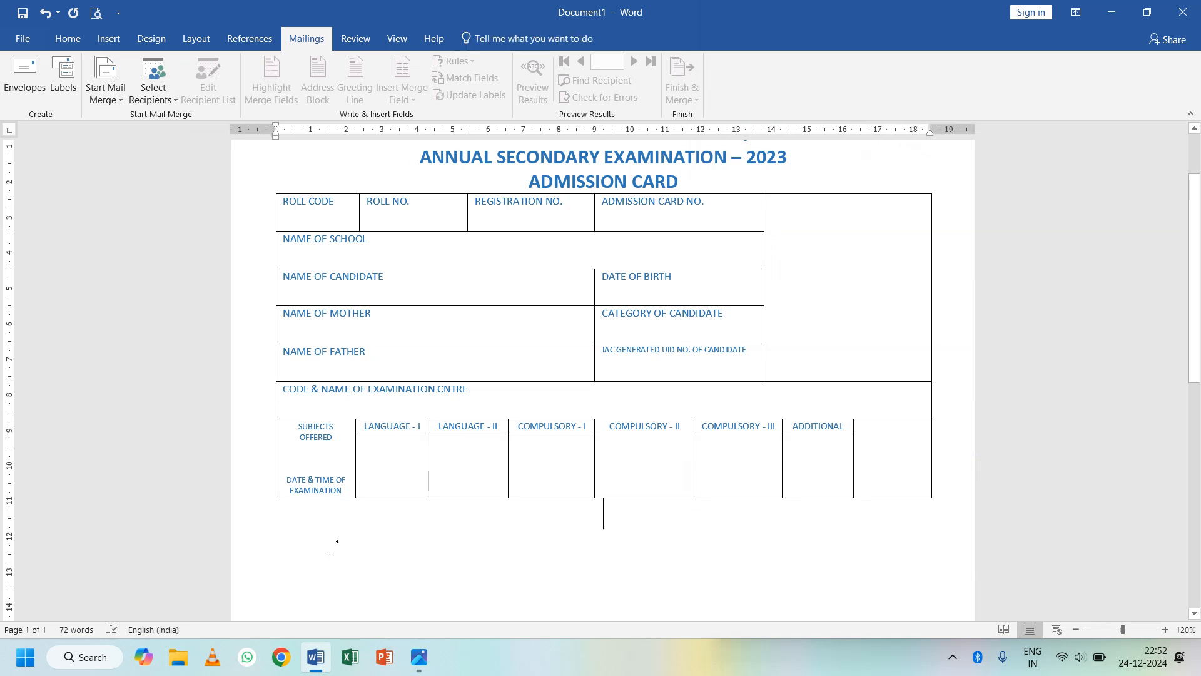
left_click(112, 40)
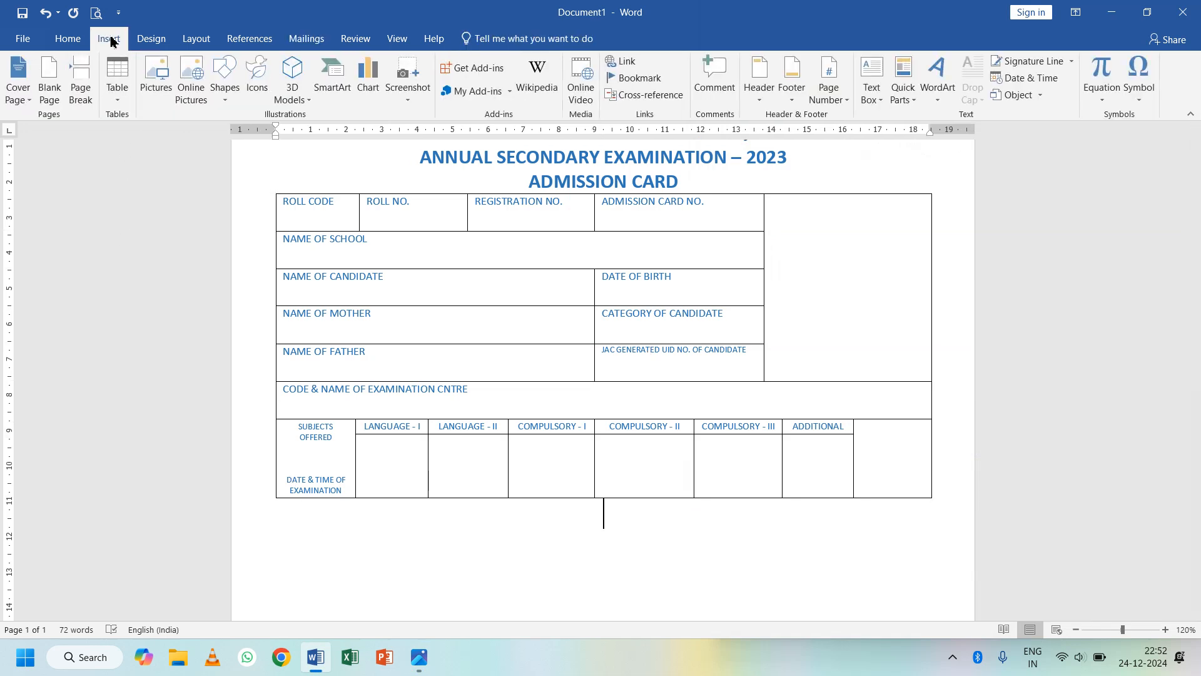
left_click(870, 94)
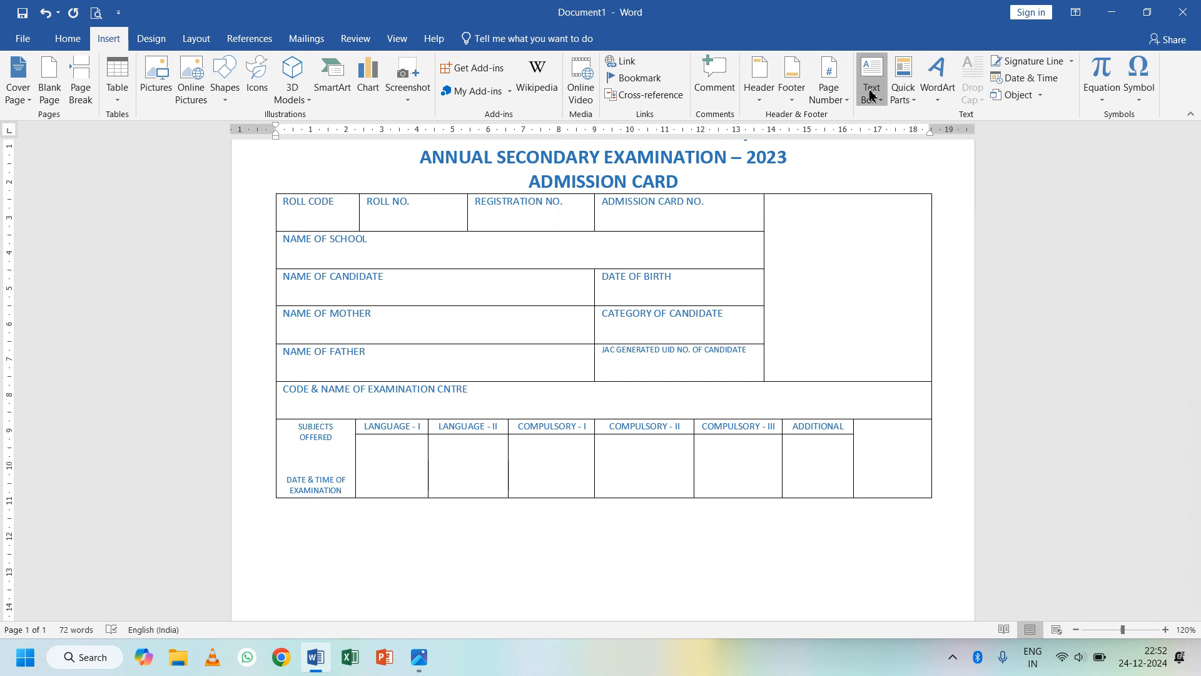
left_click(913, 433)
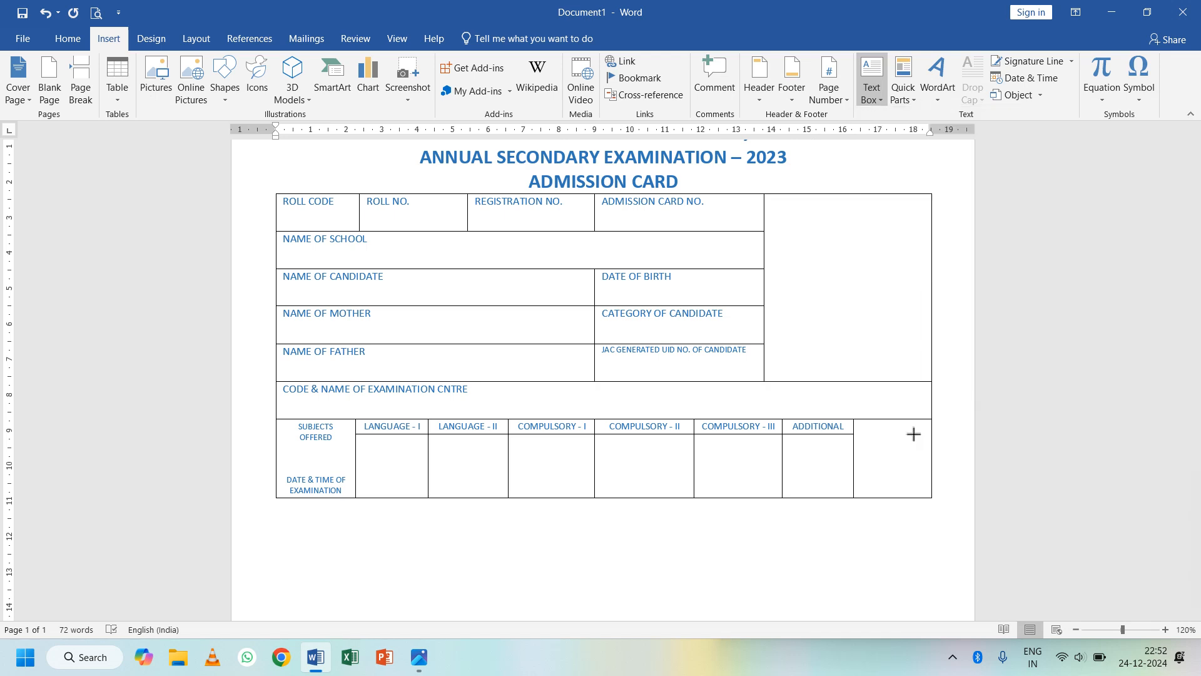
scroll(417, 516, "down", 3)
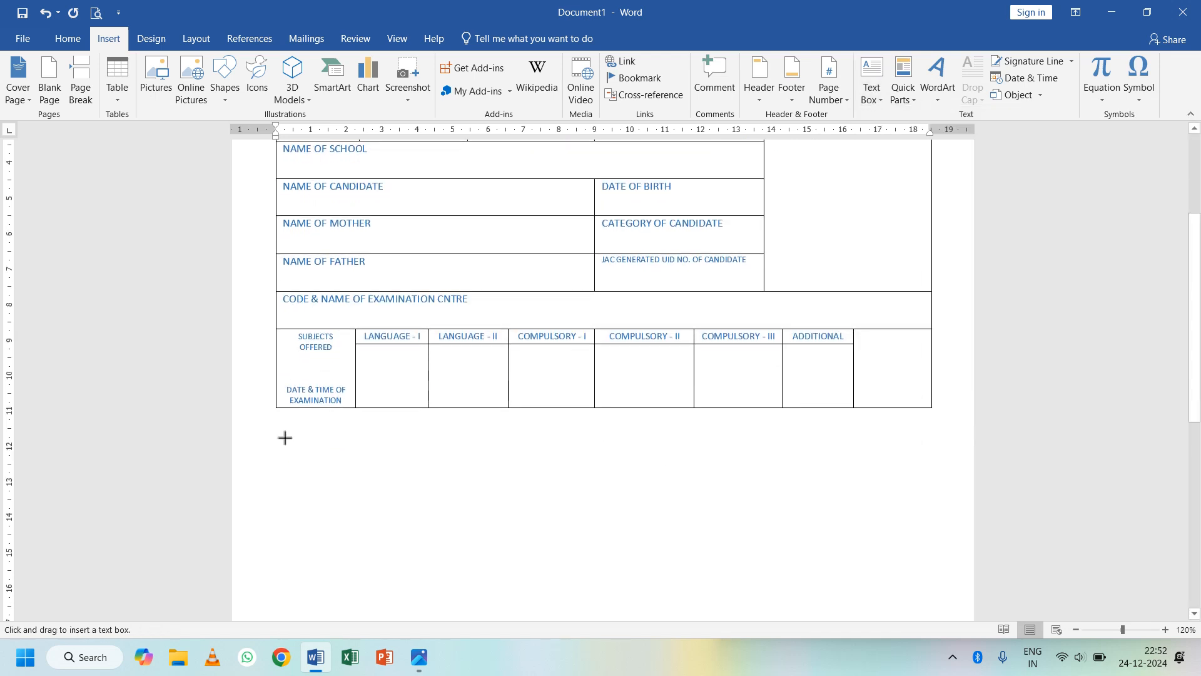
mouse_move(282, 436)
left_mouse_down()
mouse_move(493, 508)
mouse_move(537, 512)
left_mouse_up()
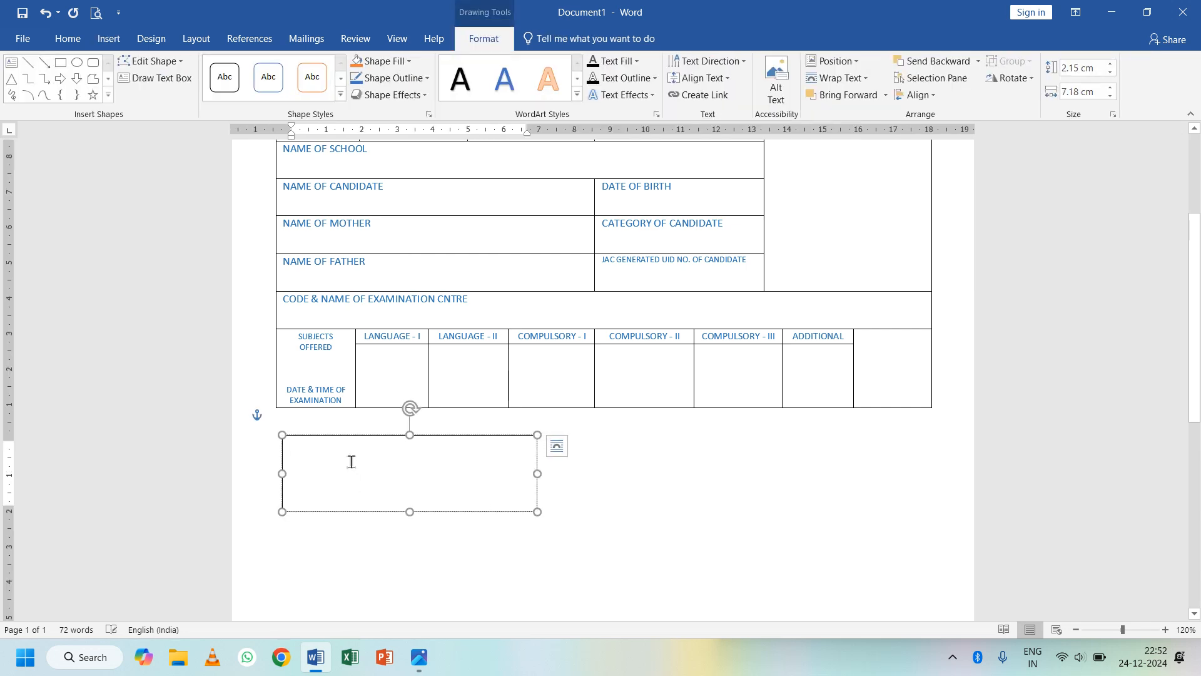
type("Seal ")
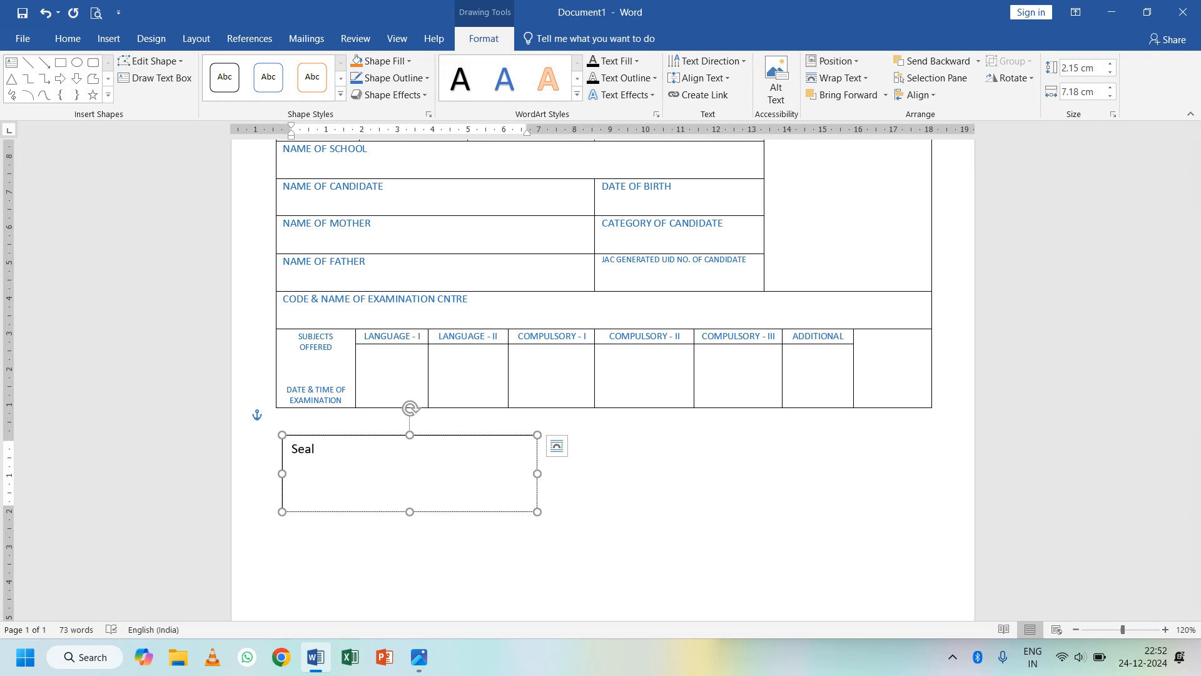
type("& Signature of head")
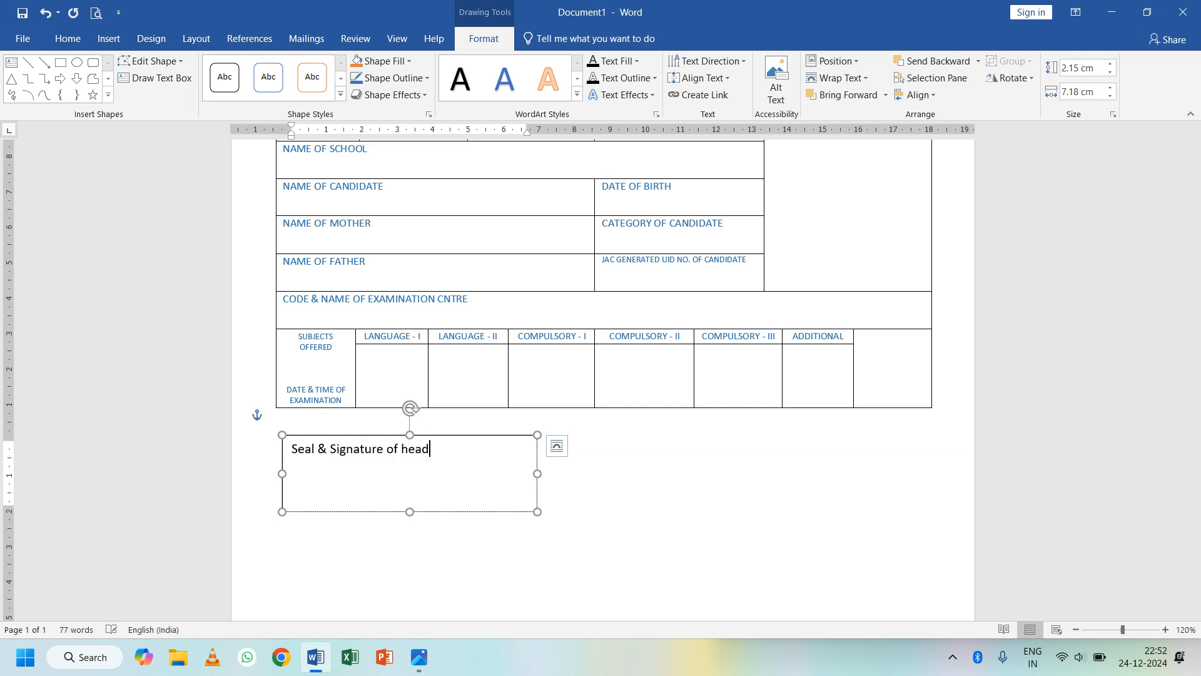
type(" Master/Principal")
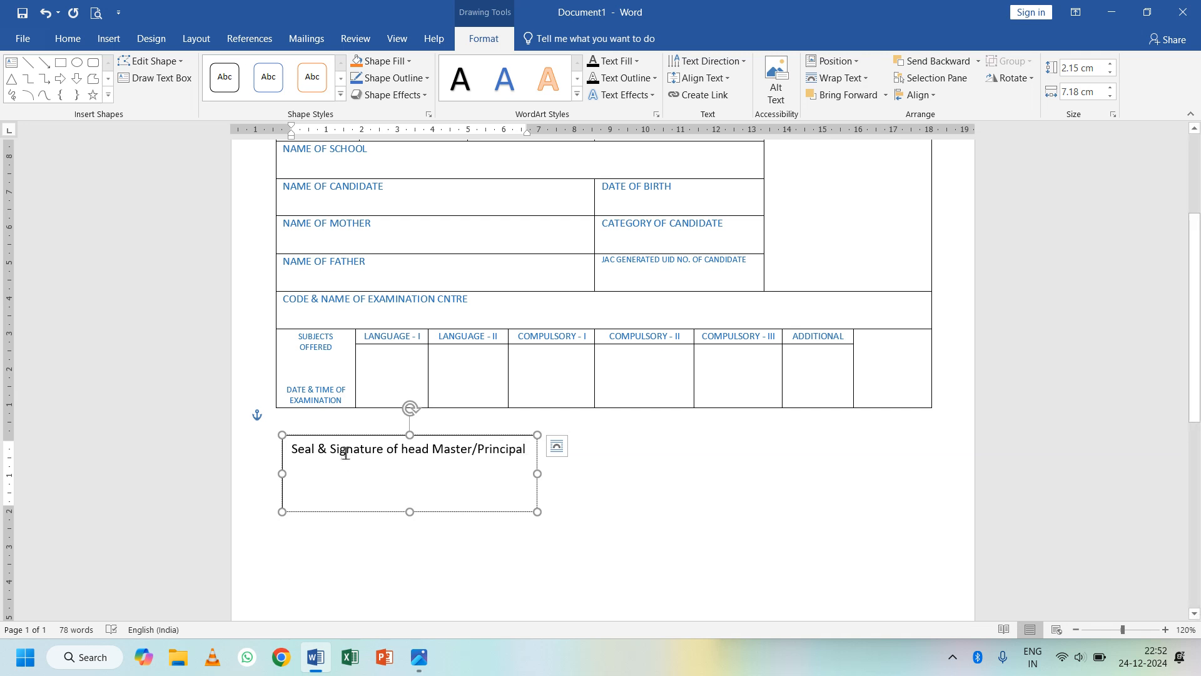
- Make the label blue, narrow the box so it wraps, centre the text, and move it lower
left_click(310, 436)
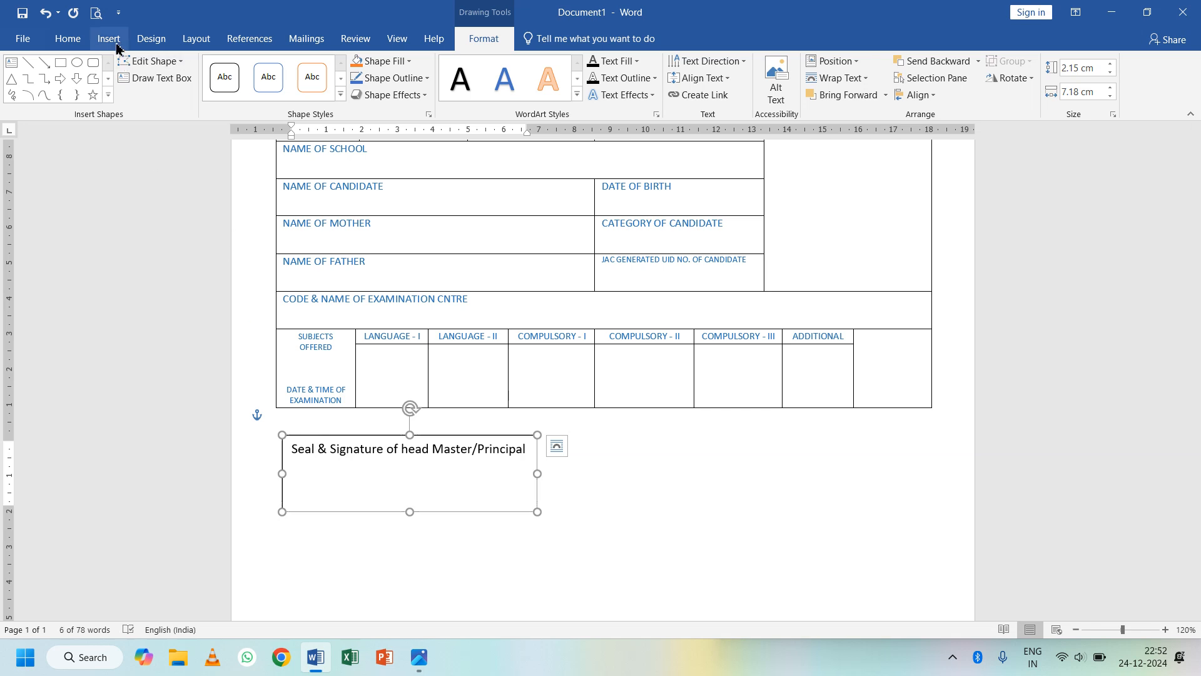
left_click(68, 39)
left_click(288, 92)
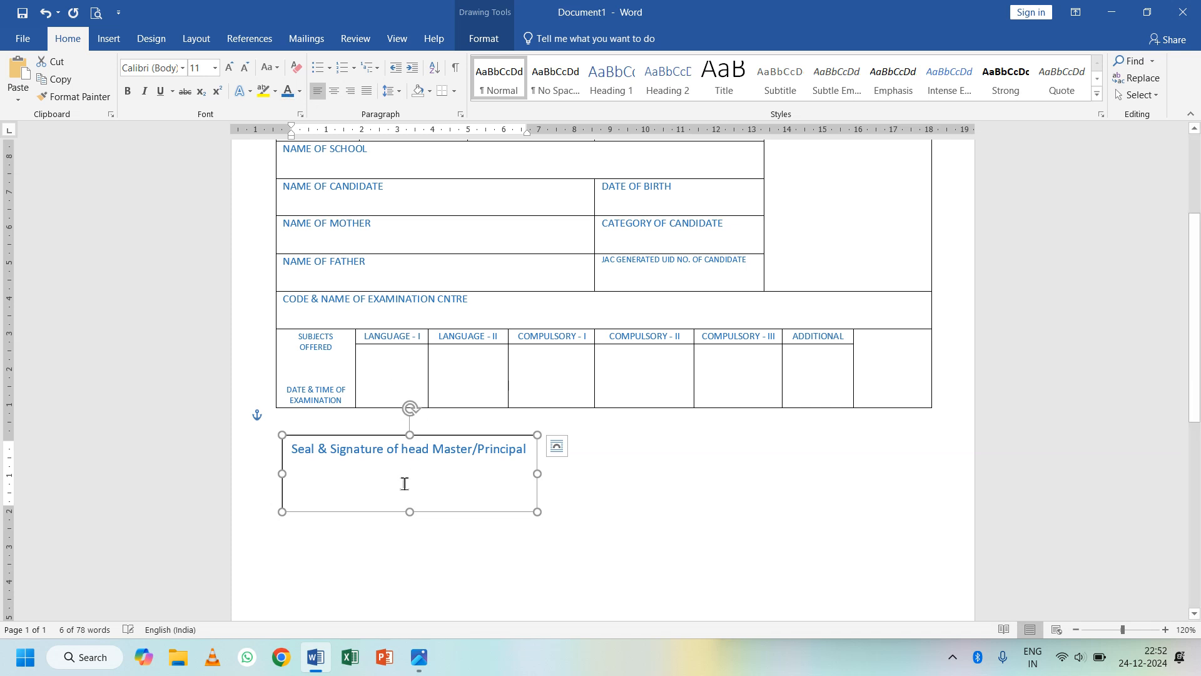
left_click_drag(537, 476, 428, 488)
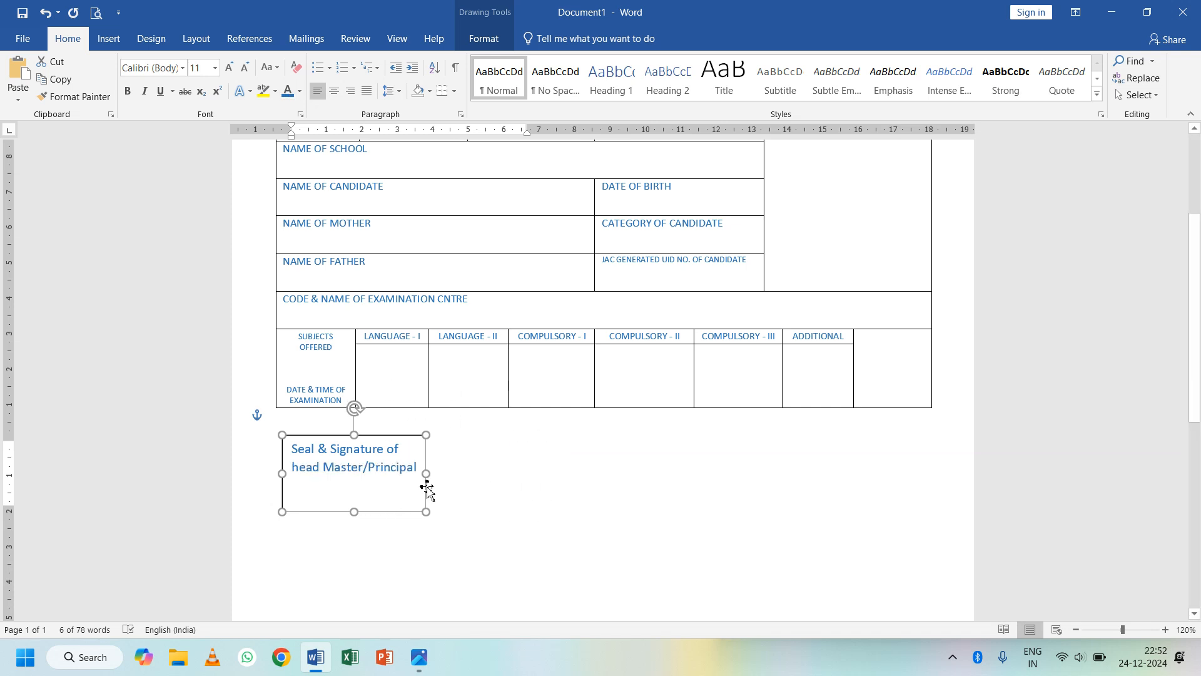
left_click(334, 92)
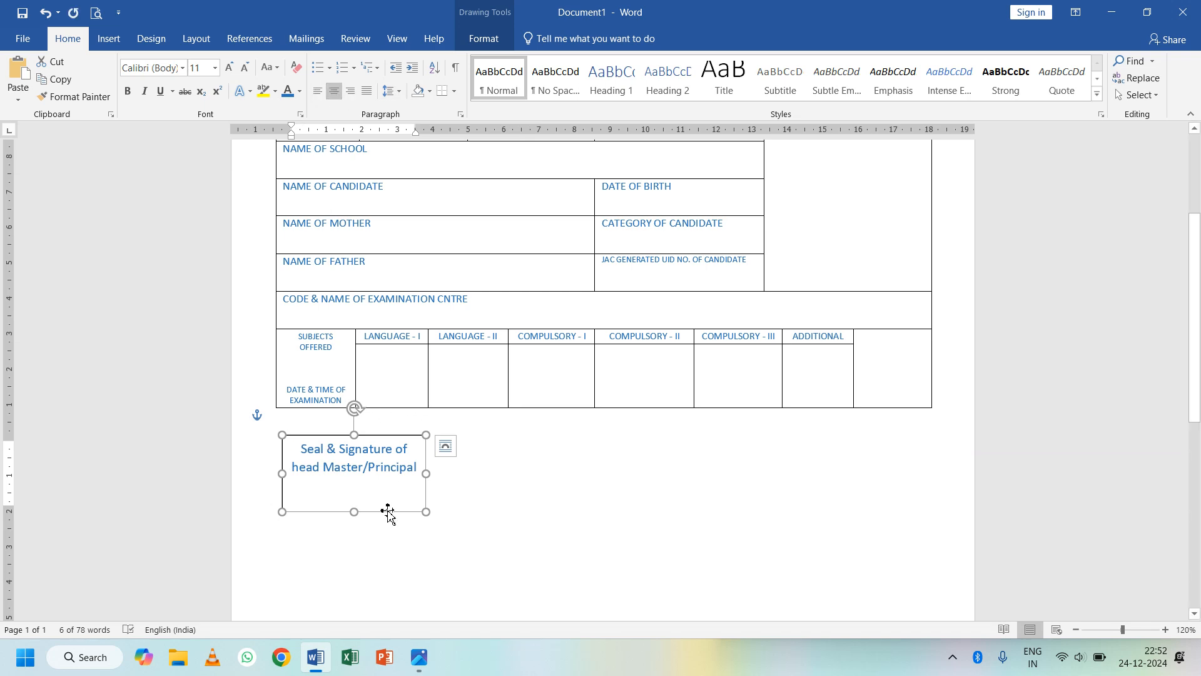
left_click_drag(386, 519, 357, 527)
- Give the Seal & Signature text box No Outline and No Fill
left_click(389, 555)
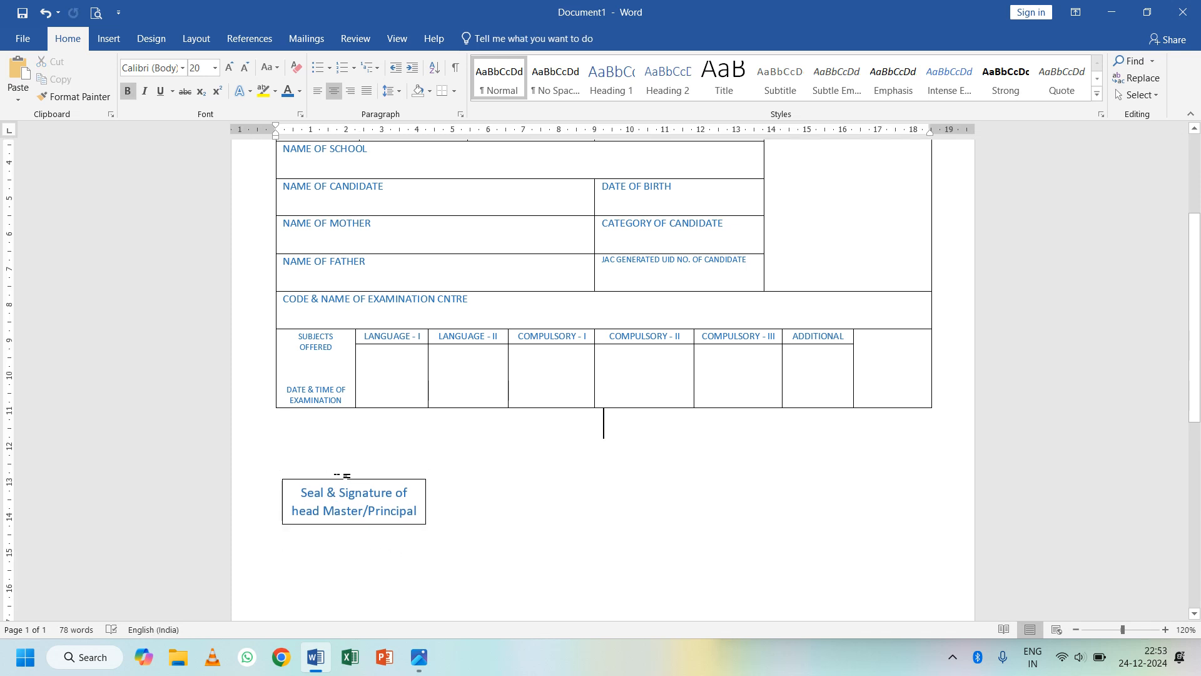
left_click(333, 483)
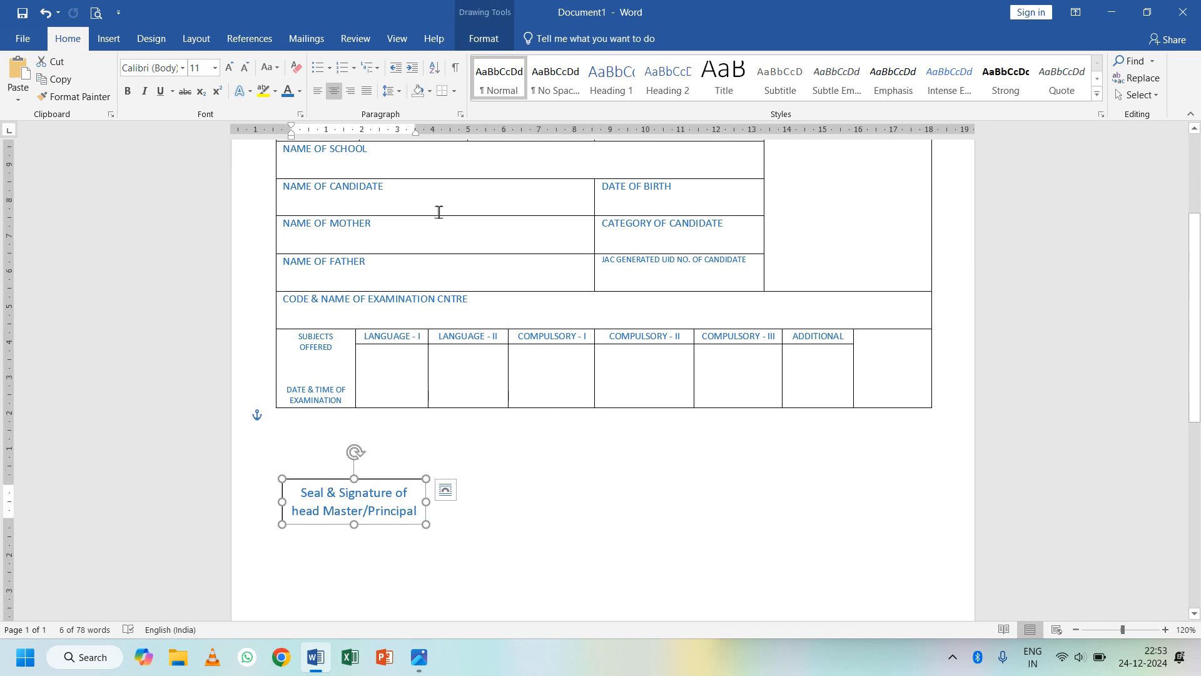
left_click(484, 39)
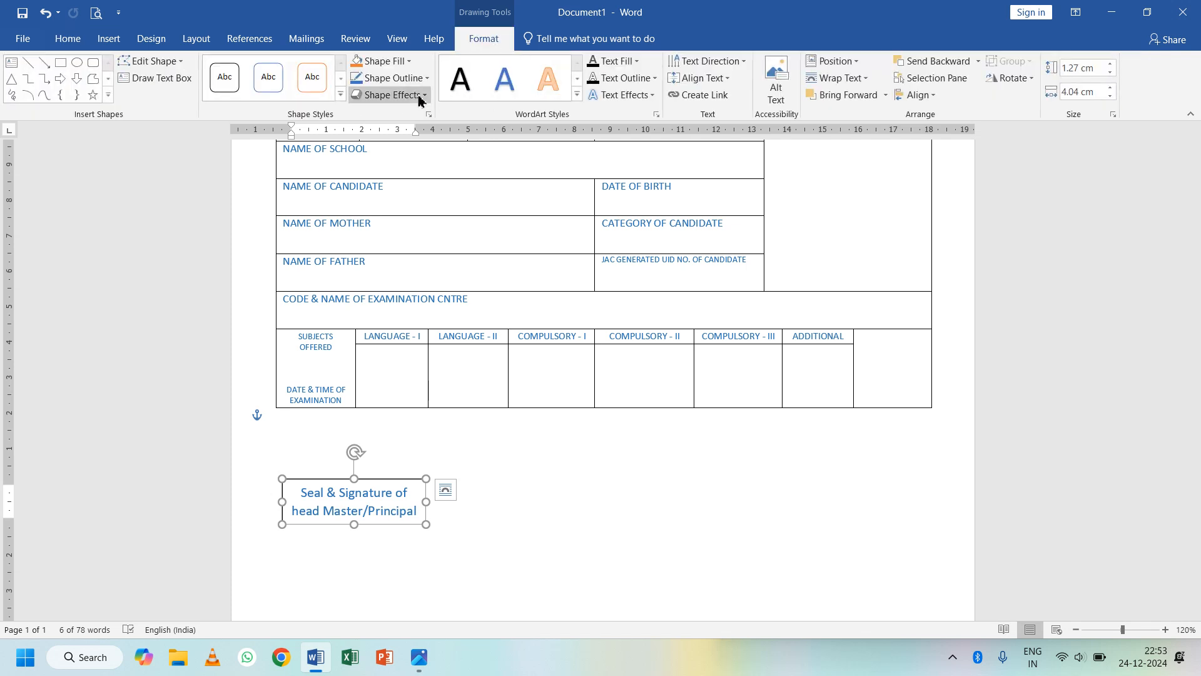
left_click(417, 80)
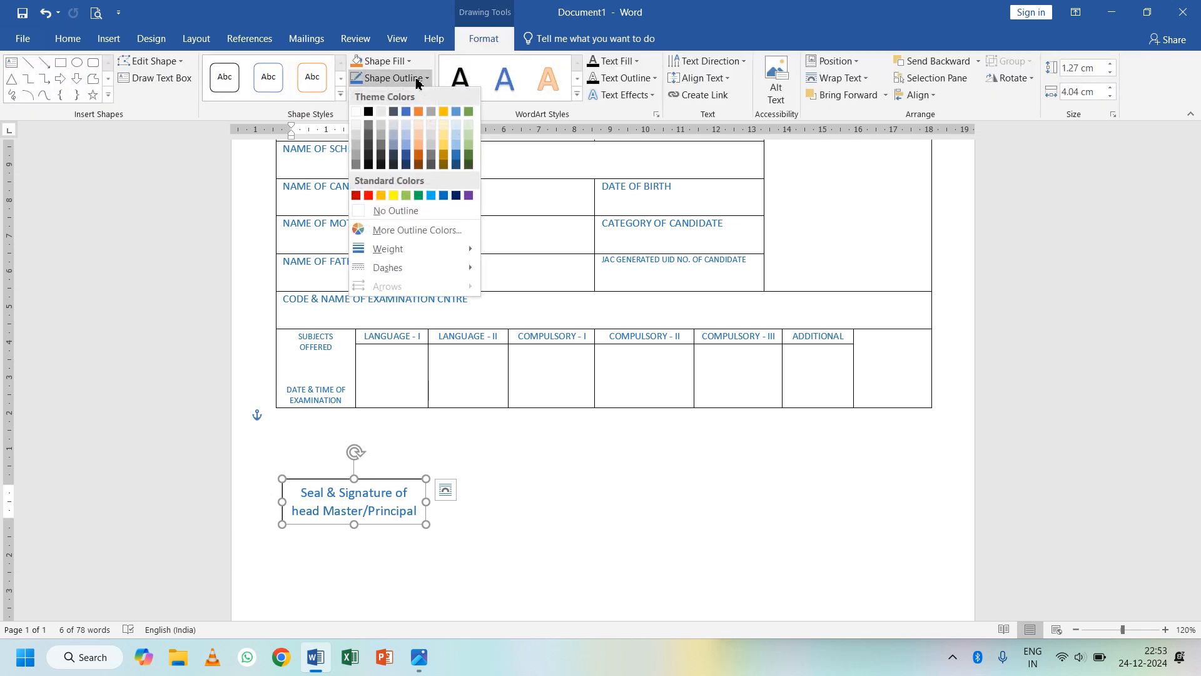
left_click(396, 210)
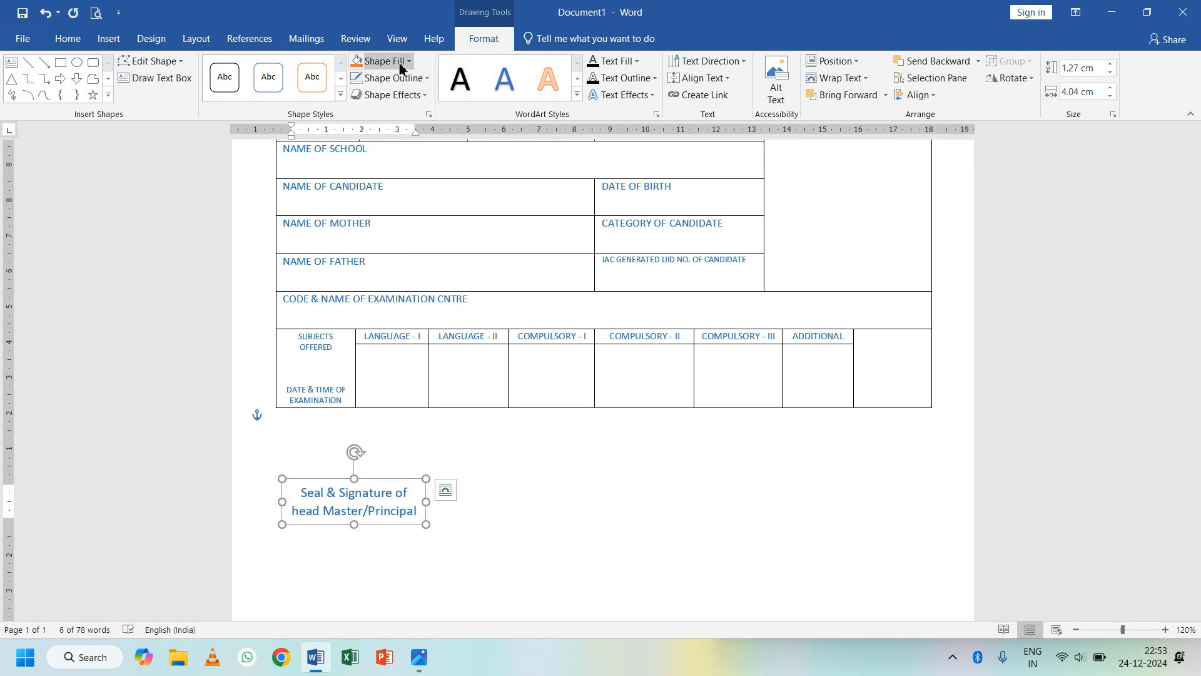
left_click(383, 61)
left_click(387, 194)
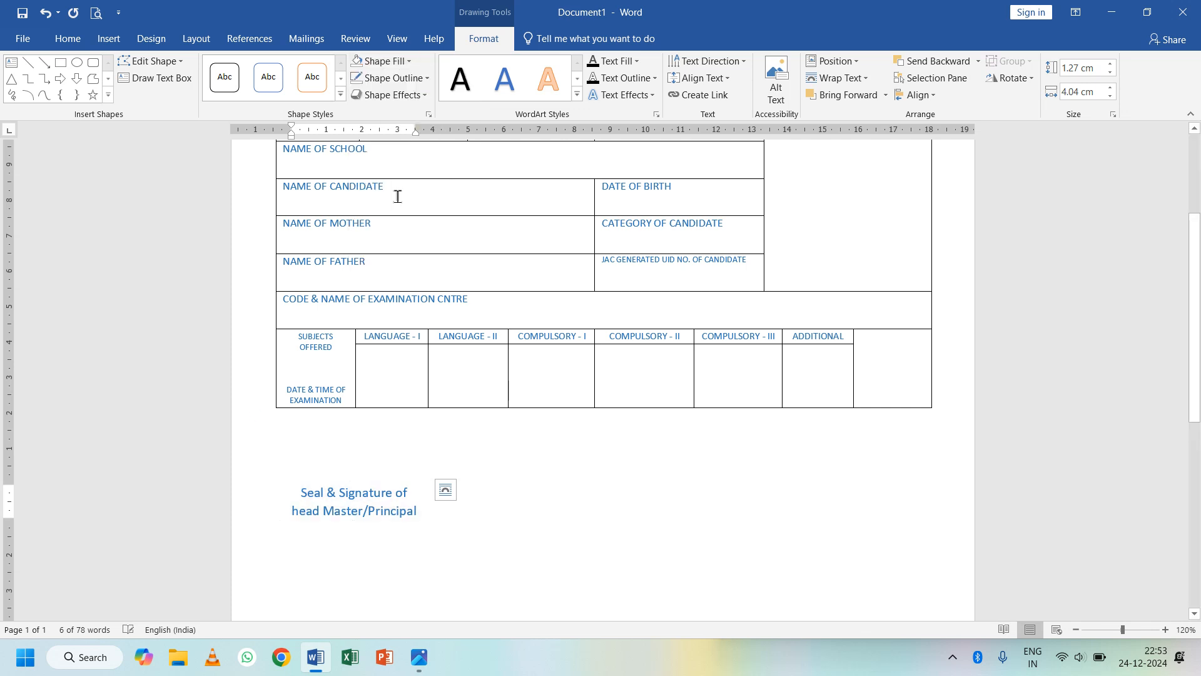
left_click(374, 531)
left_click(380, 524)
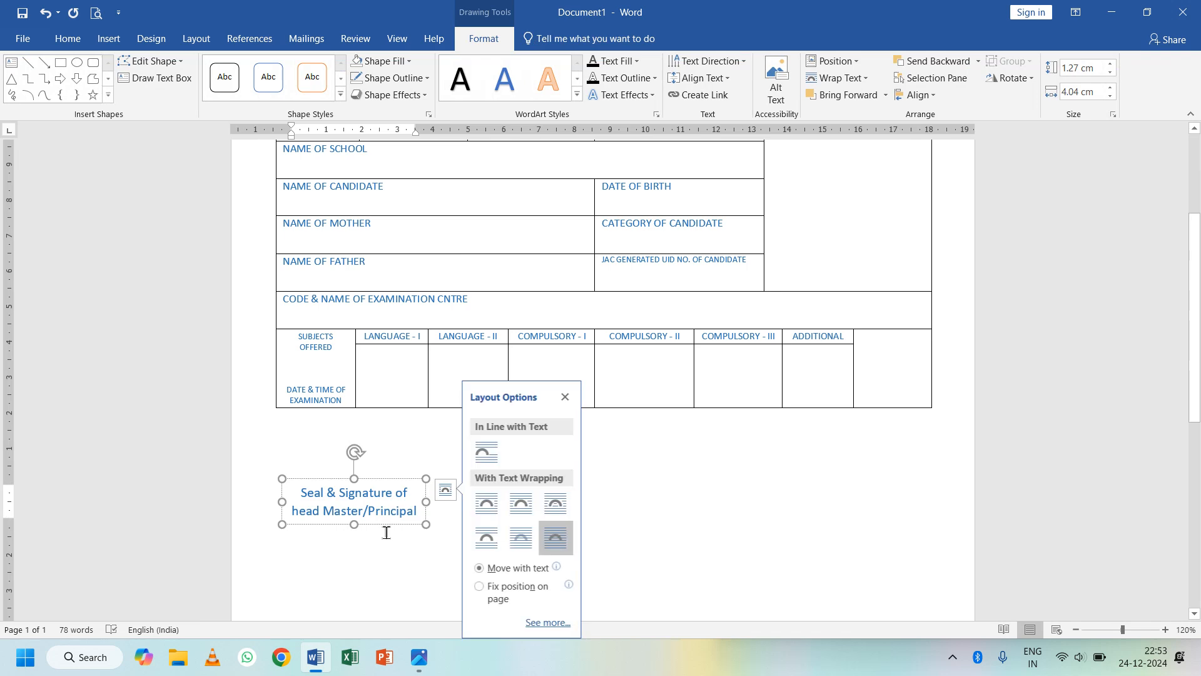
left_click(831, 518)
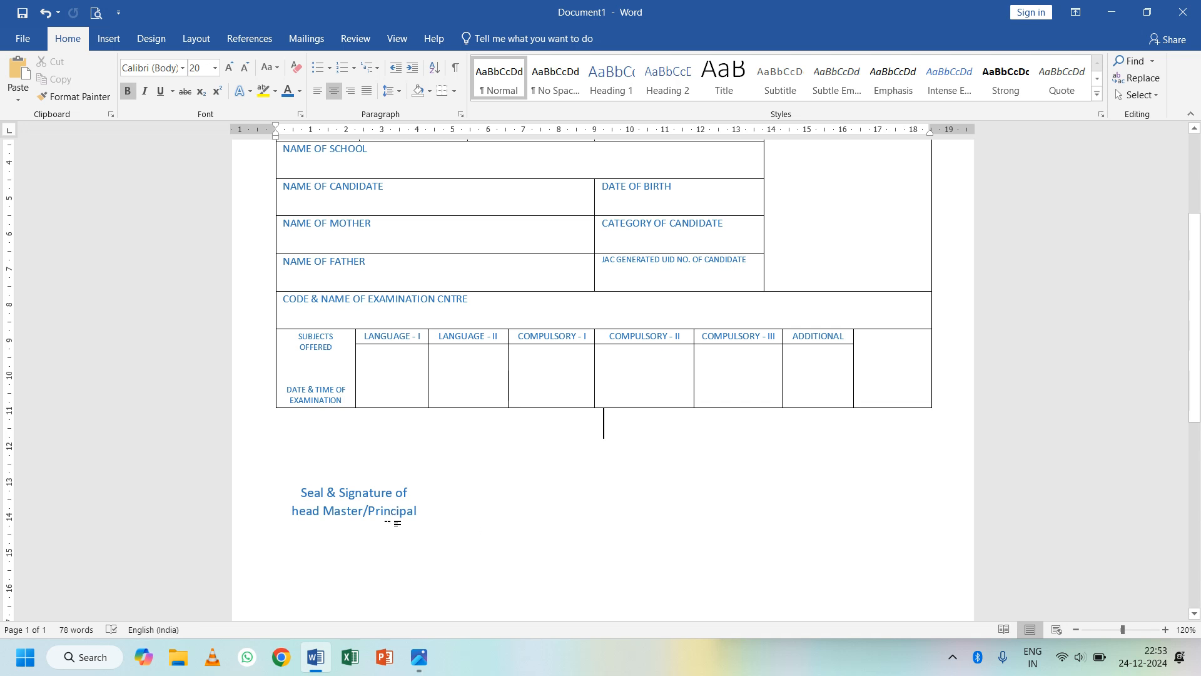
left_click(386, 511)
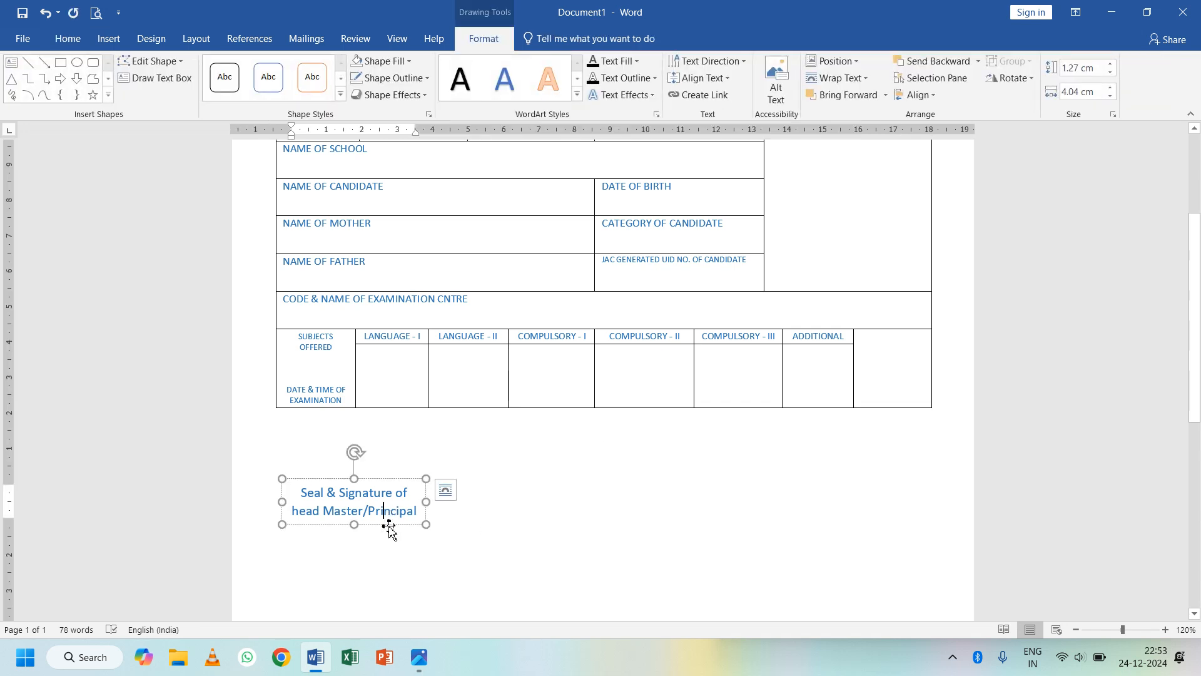
- Duplicate the signature text box to the right and change its text to 'Secretary'
left_click(389, 525)
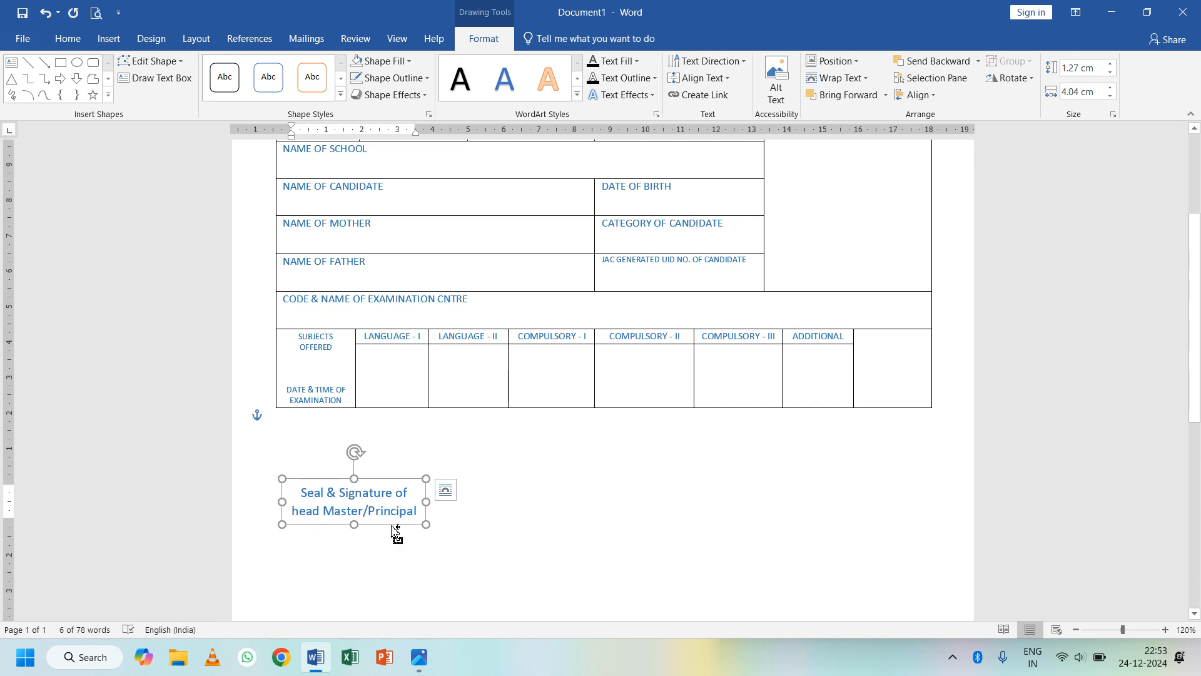
left_click_drag(392, 526, 888, 518)
left_click(901, 507)
key("ctrl+a")
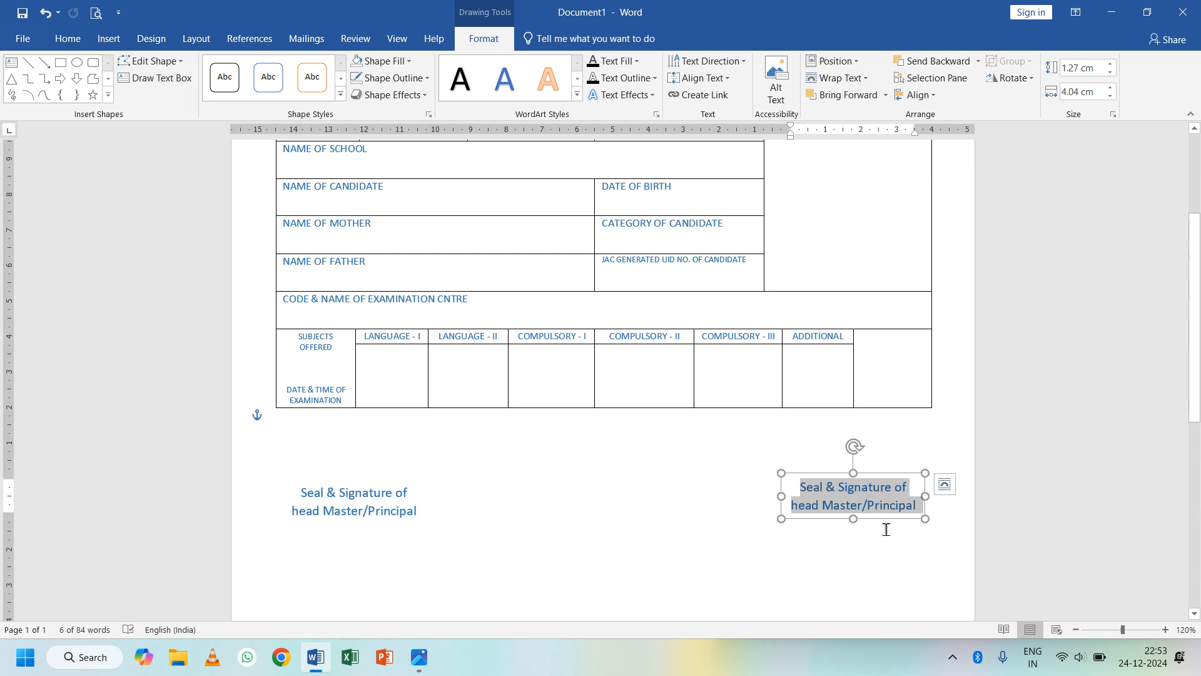
key("BackSpace")
type("Se")
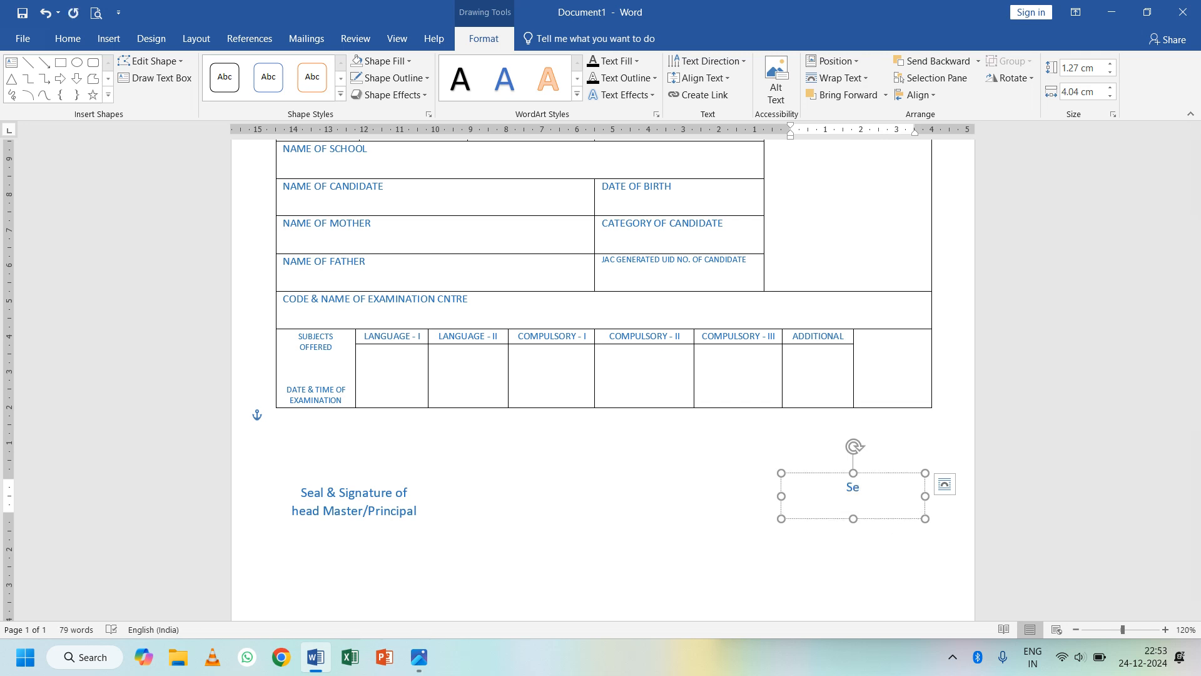
type("creatry")
right_click(852, 491)
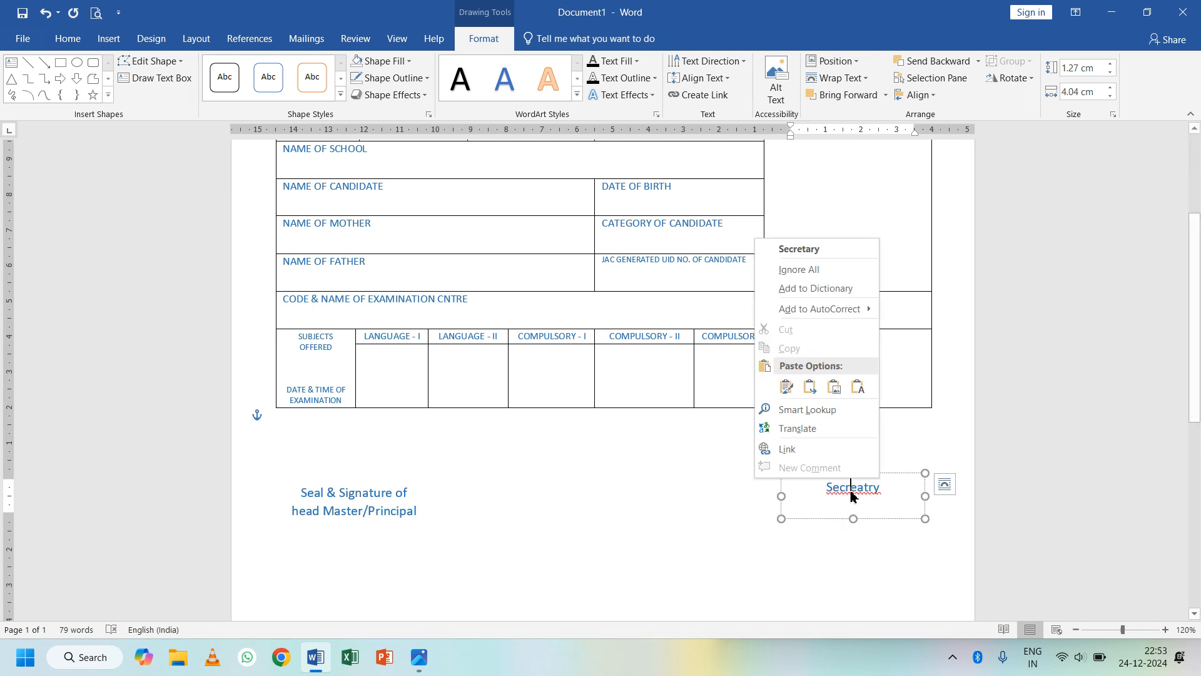
left_click(801, 249)
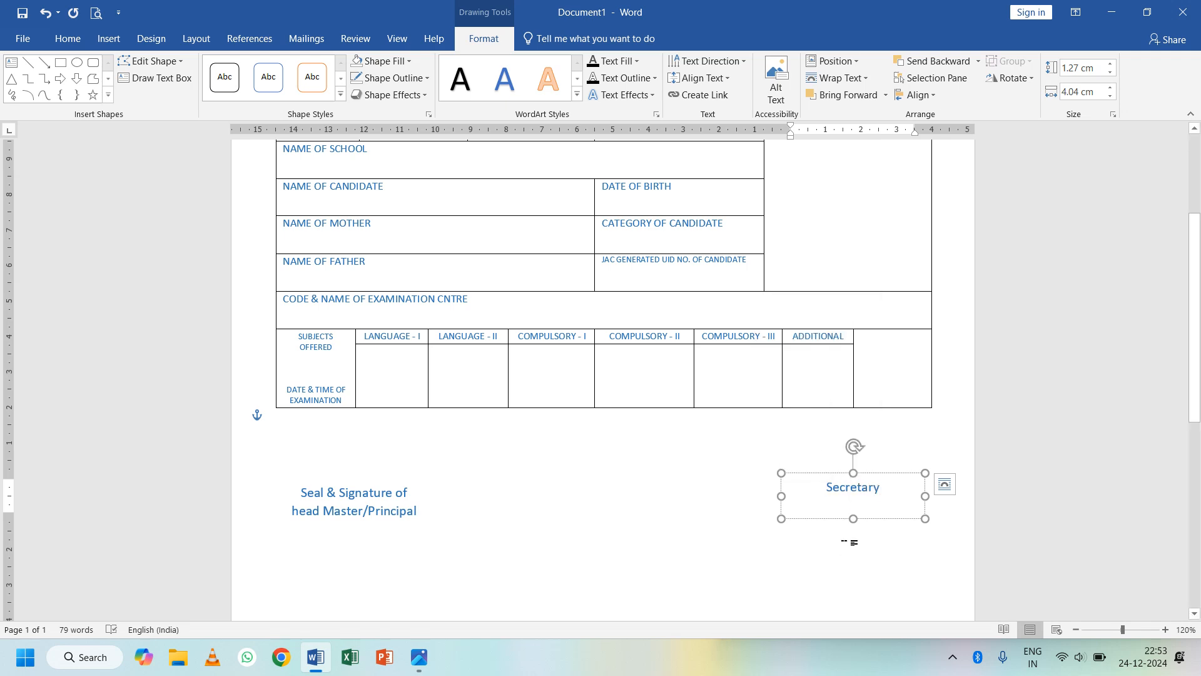
left_click(849, 546)
- Make the Secretary label bold
left_click(862, 487)
key("Escape")
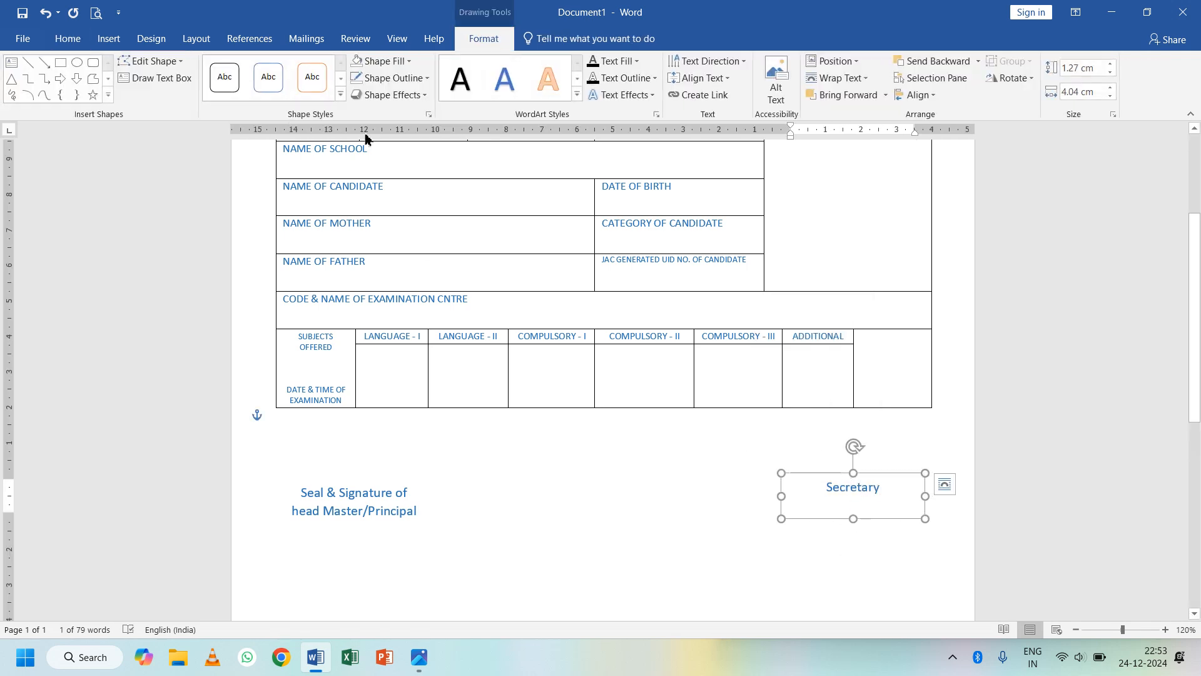
left_click(67, 39)
left_click(128, 90)
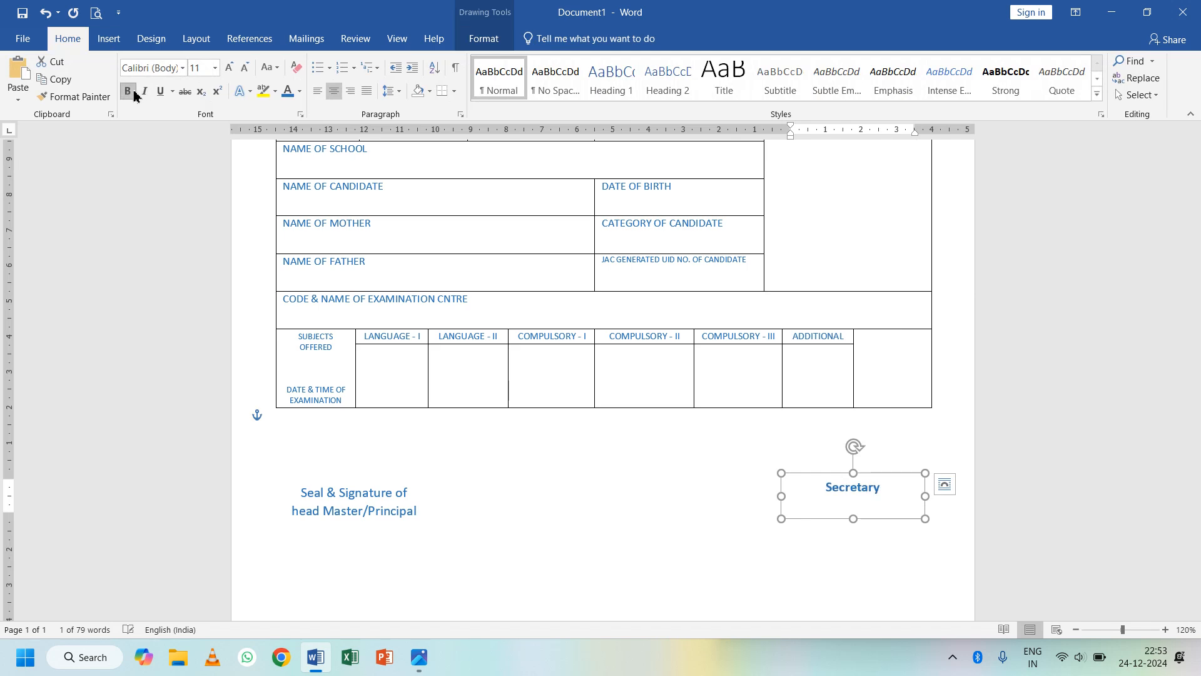
- Bold both lines of the signature label and widen its text box slightly
left_click(341, 500)
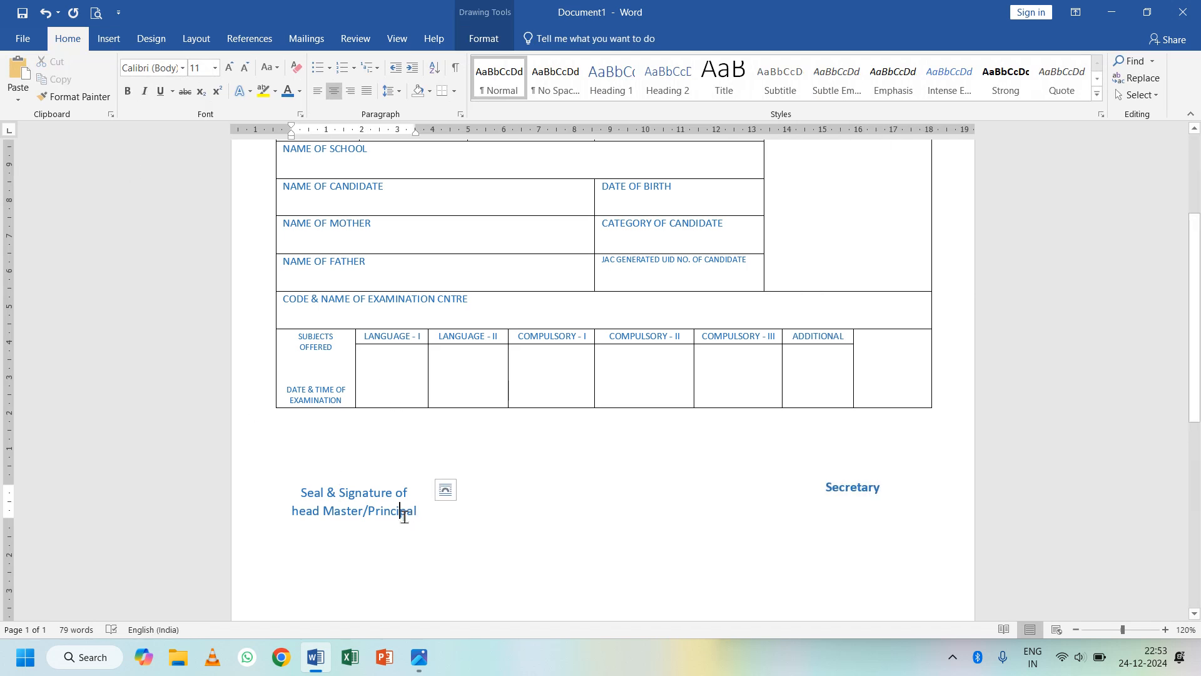
left_click_drag(417, 512, 299, 491)
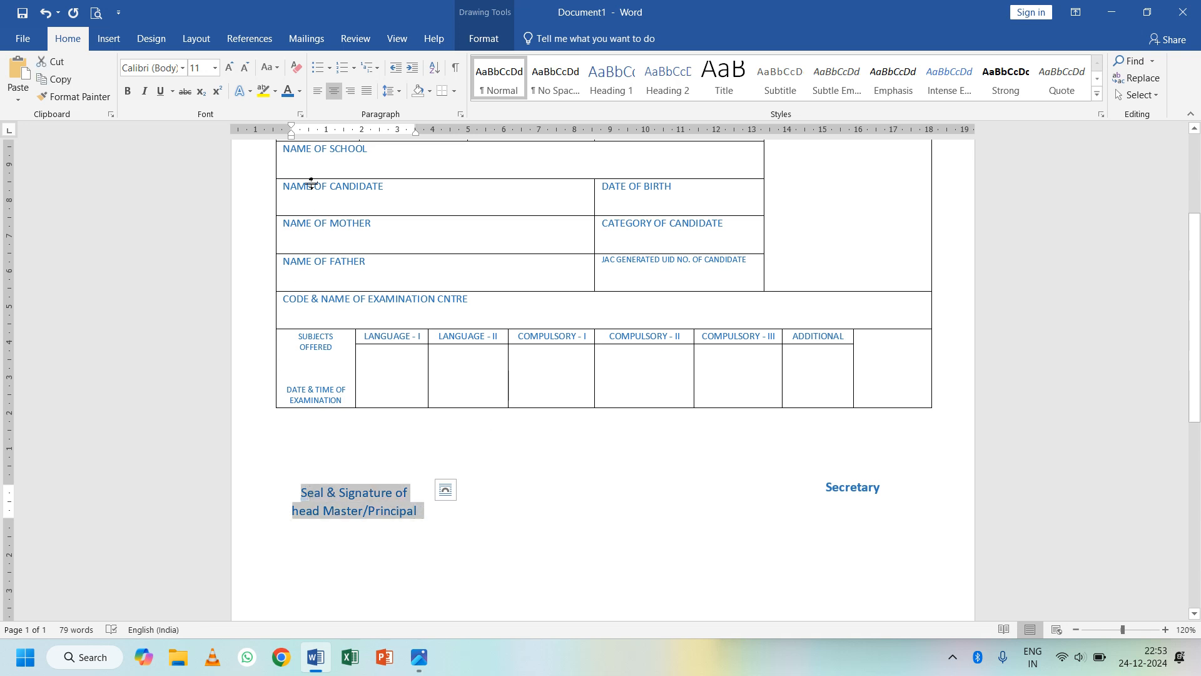
left_click(128, 91)
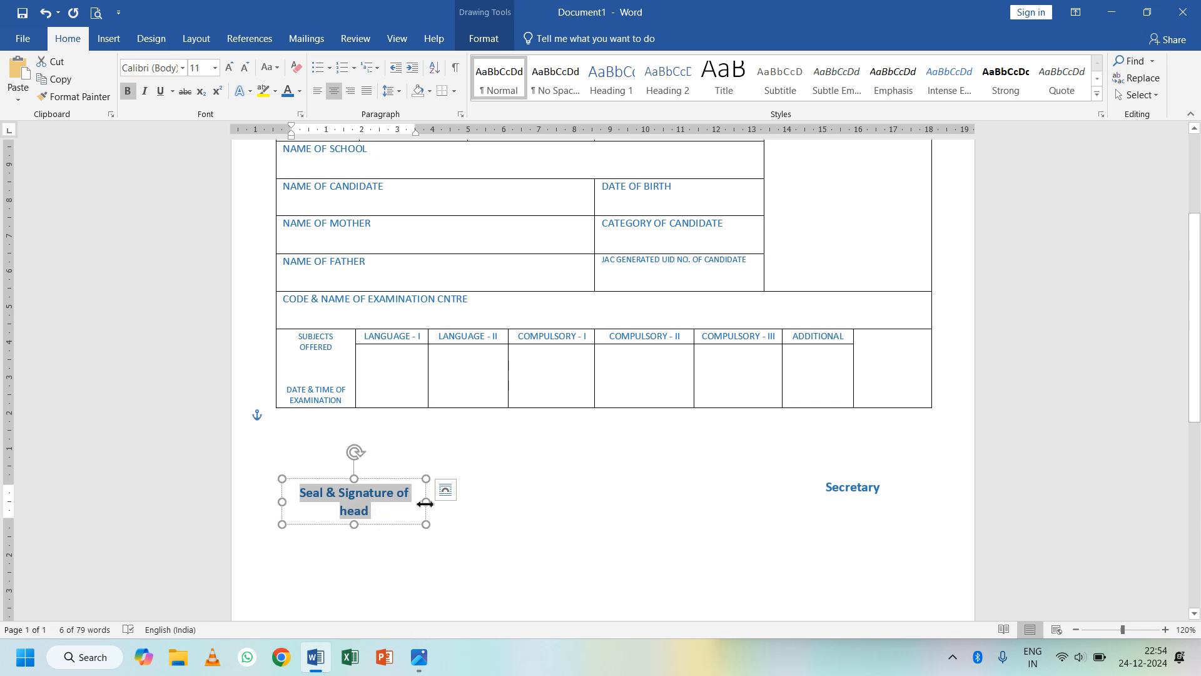
left_click_drag(426, 501, 442, 503)
left_click(470, 536)
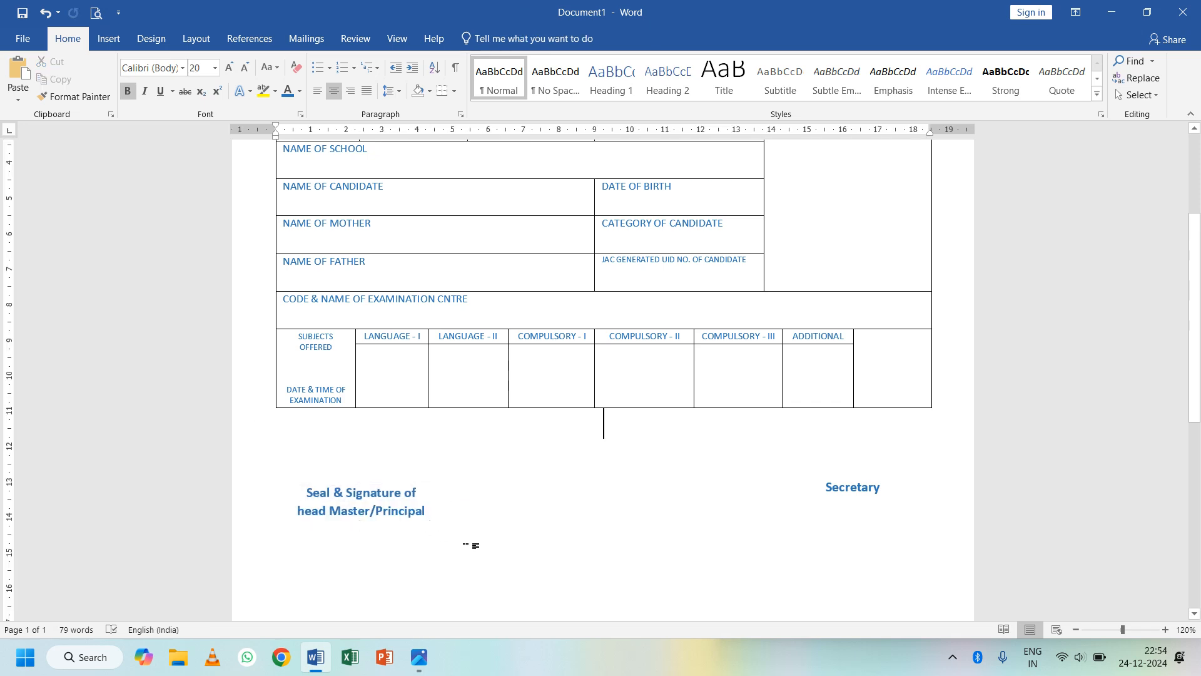
left_click(367, 497)
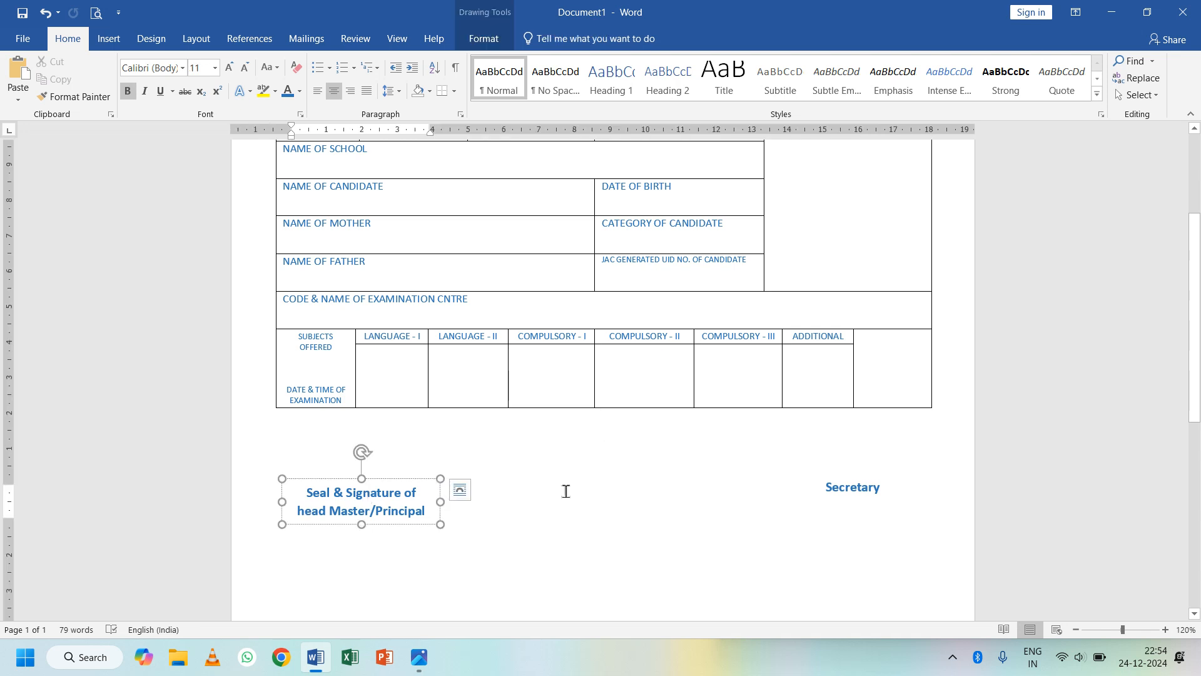
- Compare the document with the reference admission card photo, then return to the top of Word
scroll(652, 449, "up", 3)
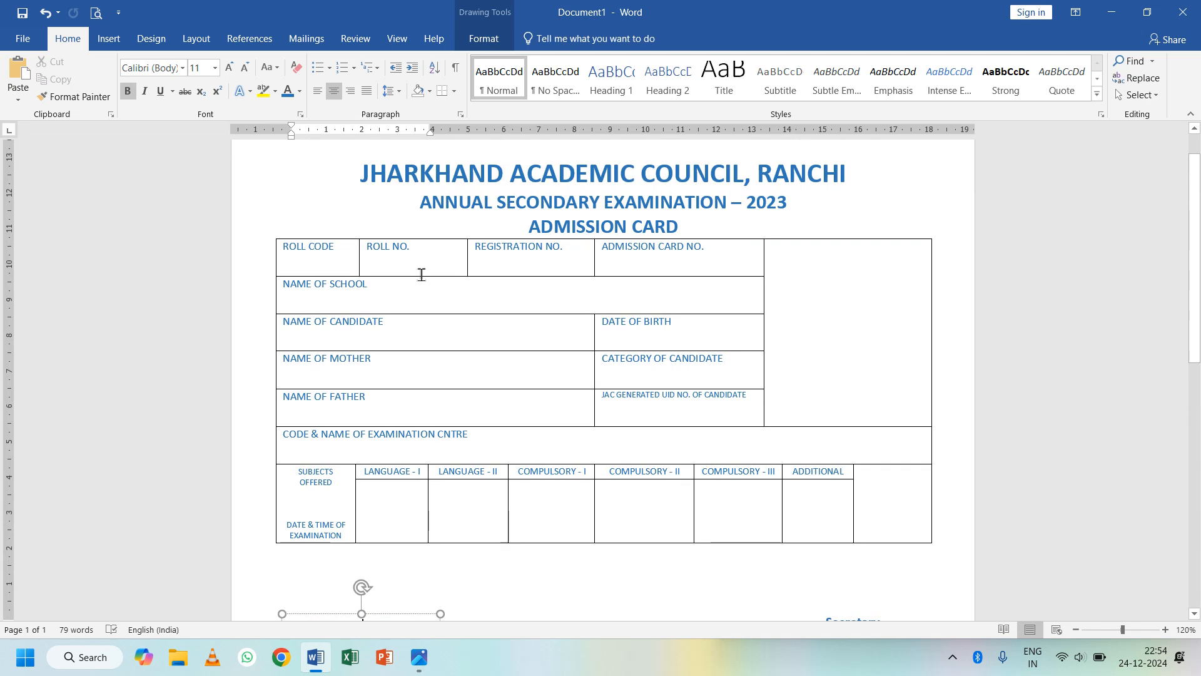
left_click(416, 654)
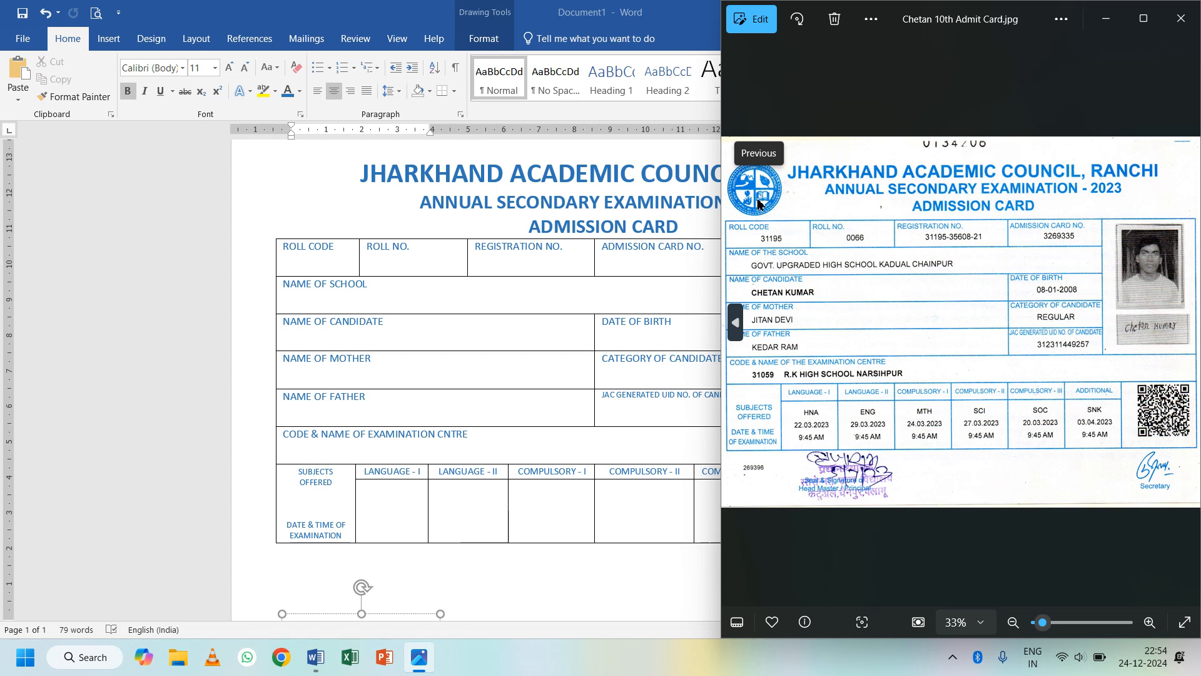
left_click(665, 269)
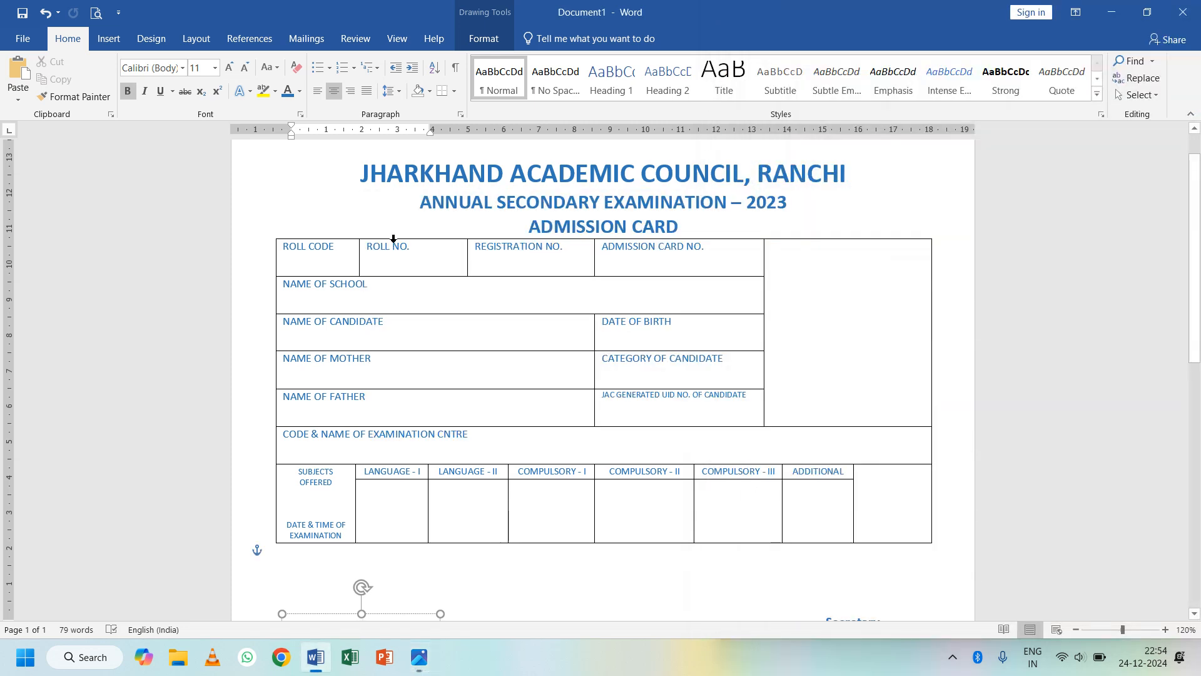
scroll(394, 242, "up", 1)
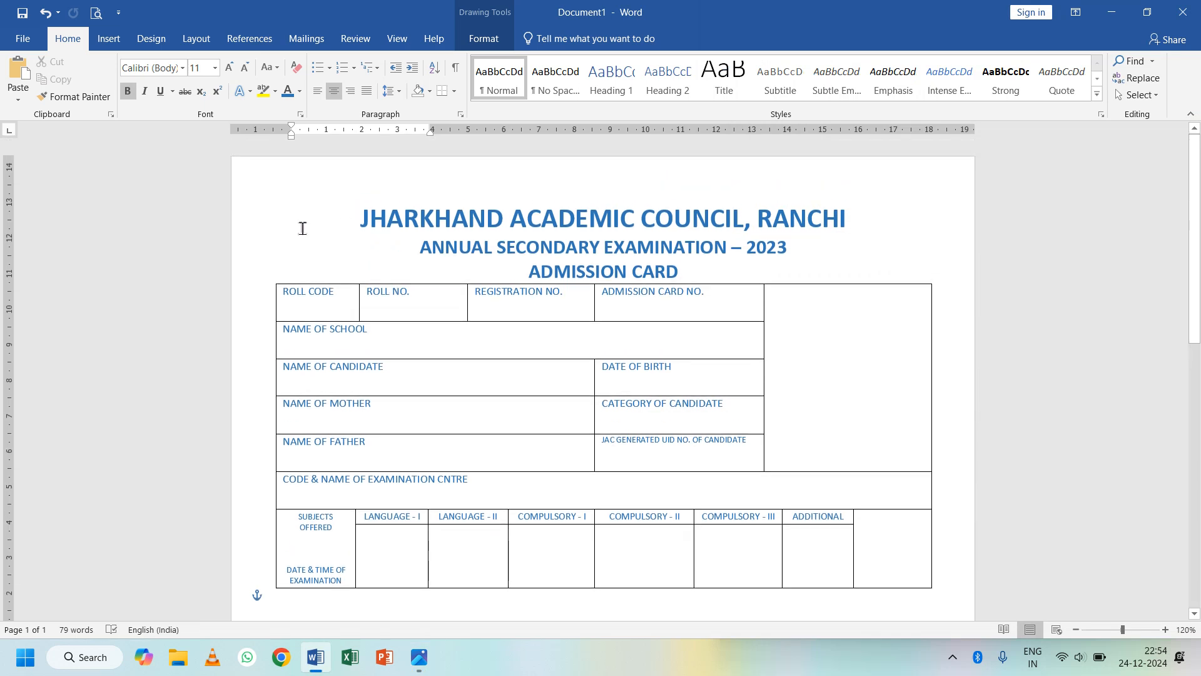
left_click(109, 39)
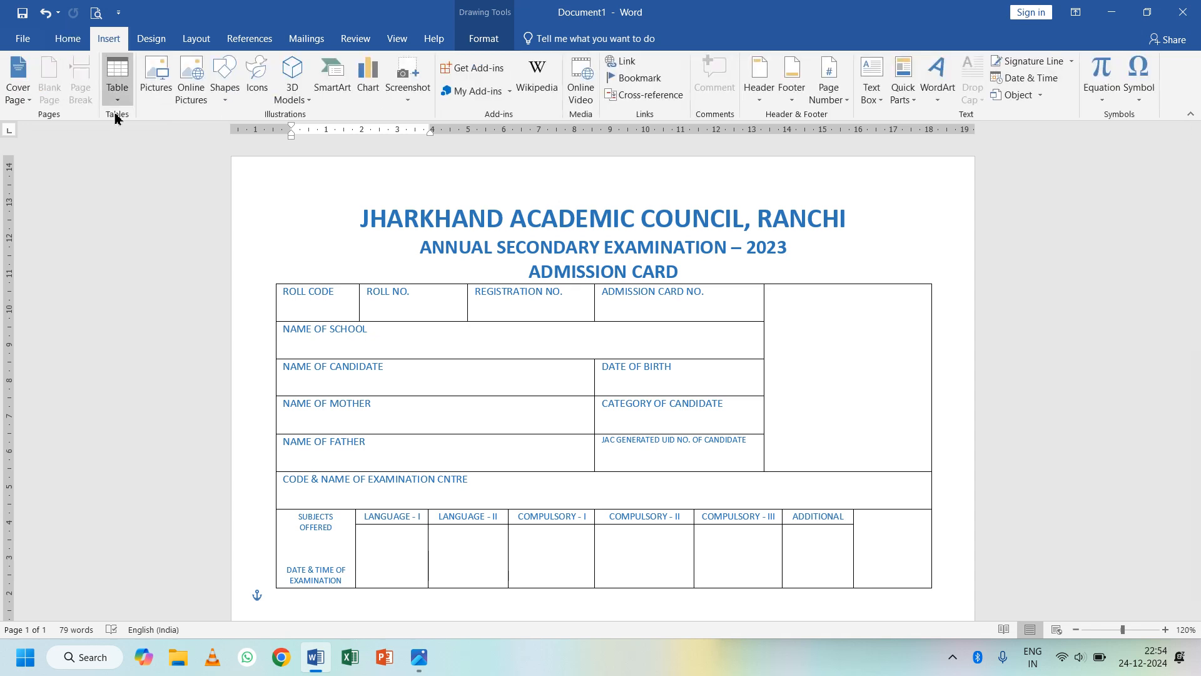
left_click(224, 101)
- Draw a small circle left of the JHARKHAND ACADEMIC COUNCIL heading
left_click(283, 131)
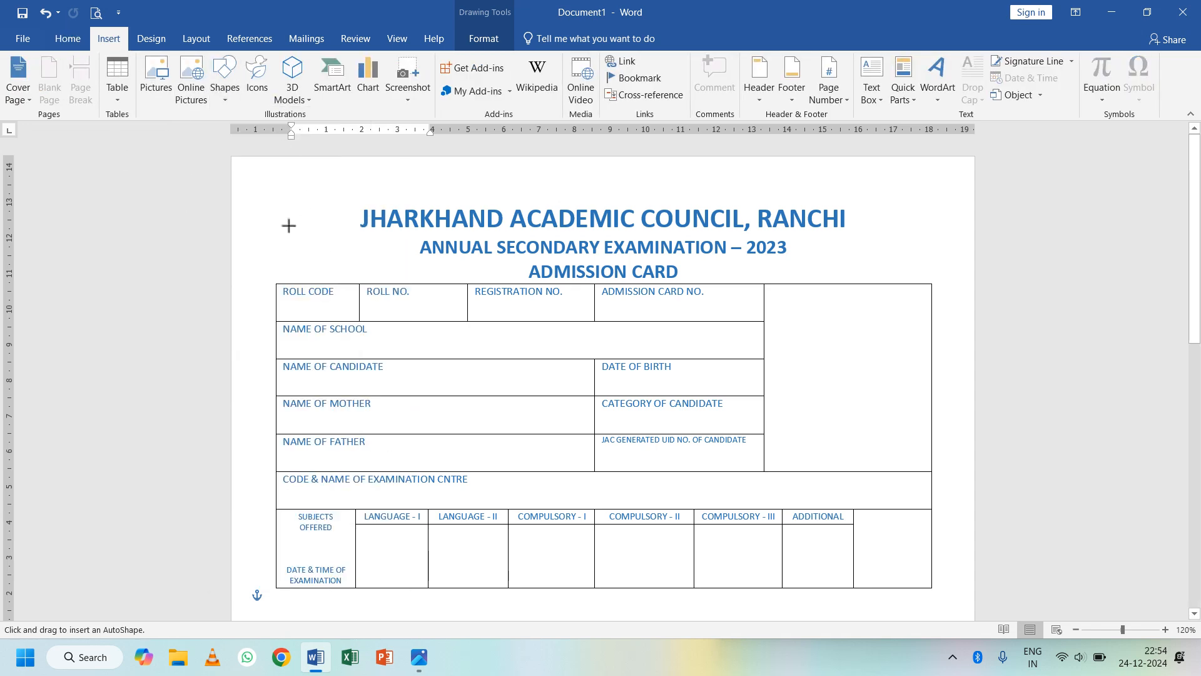
left_click_drag(278, 202, 357, 278)
key("Up")
key("Left")
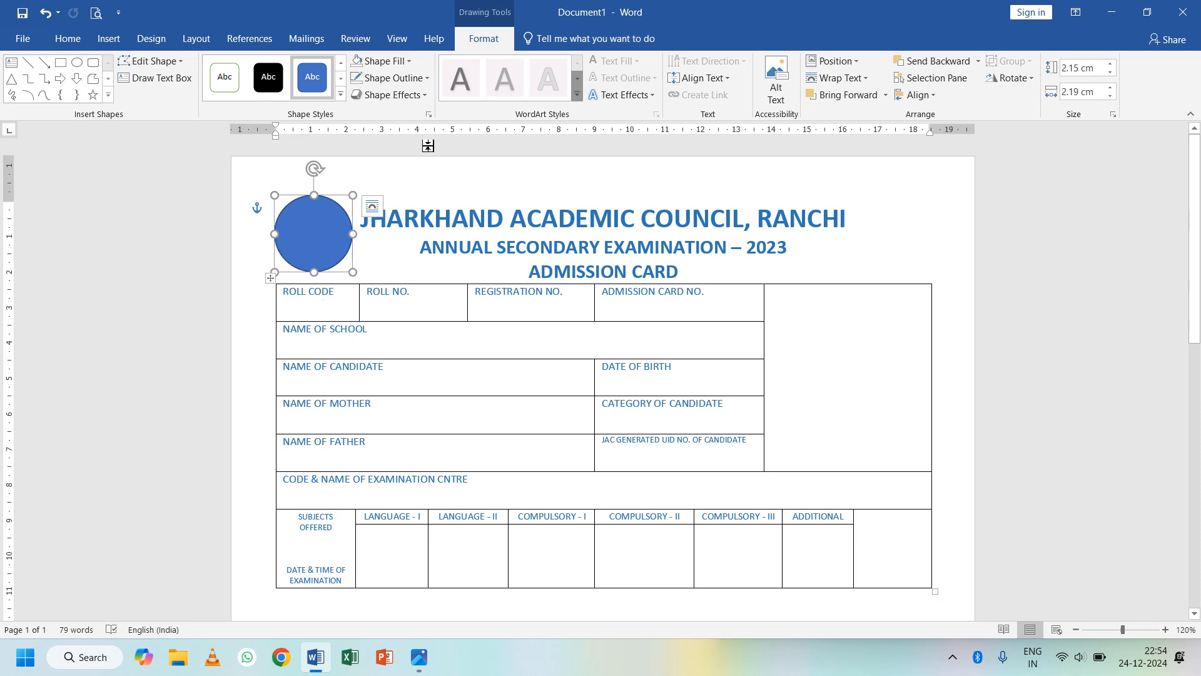
- Fill the circle with the Alfa Education Point logo picture from Documents
left_click(402, 63)
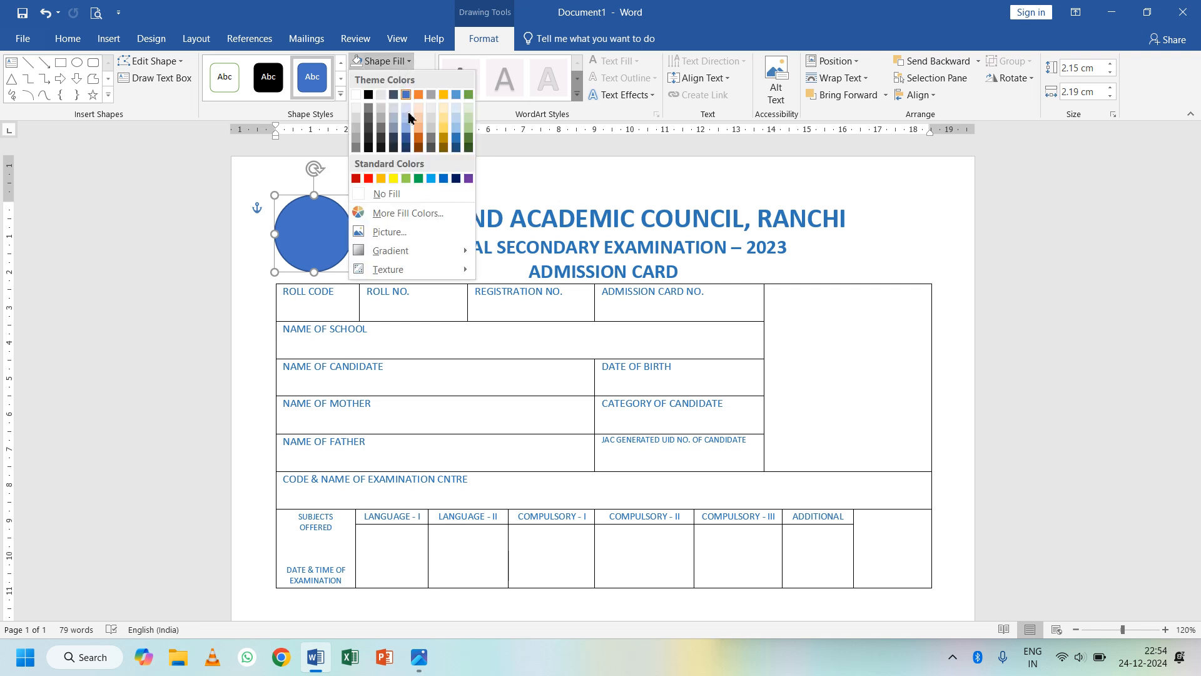
left_click(393, 232)
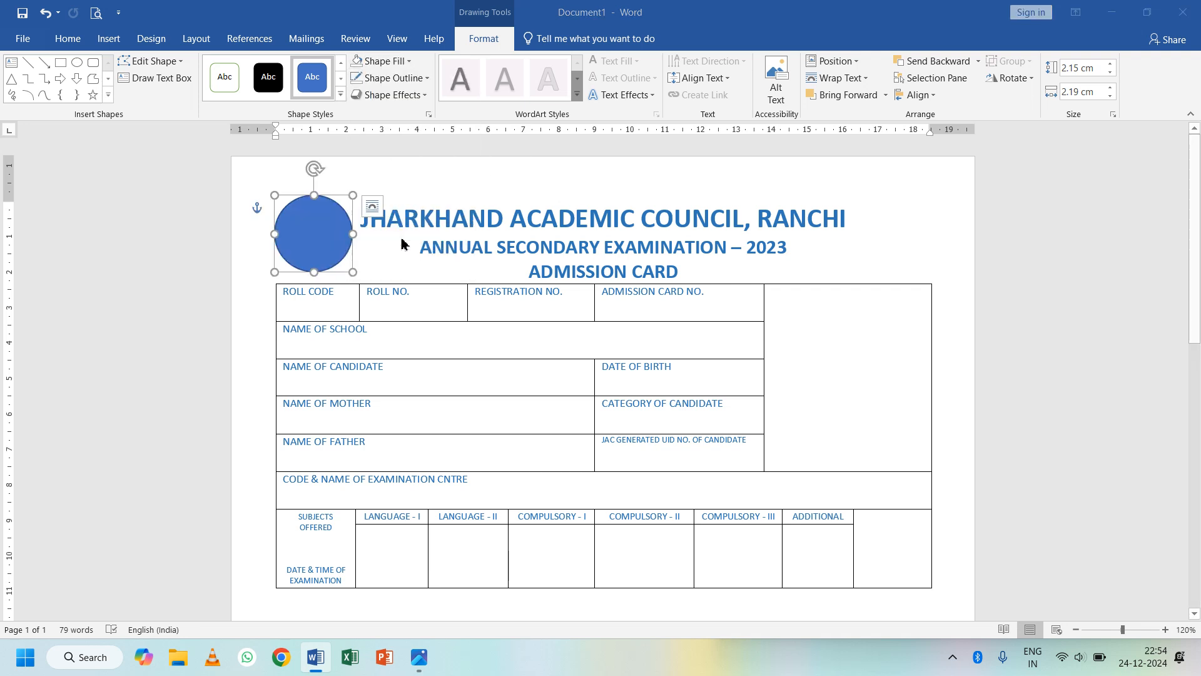
left_click(436, 303)
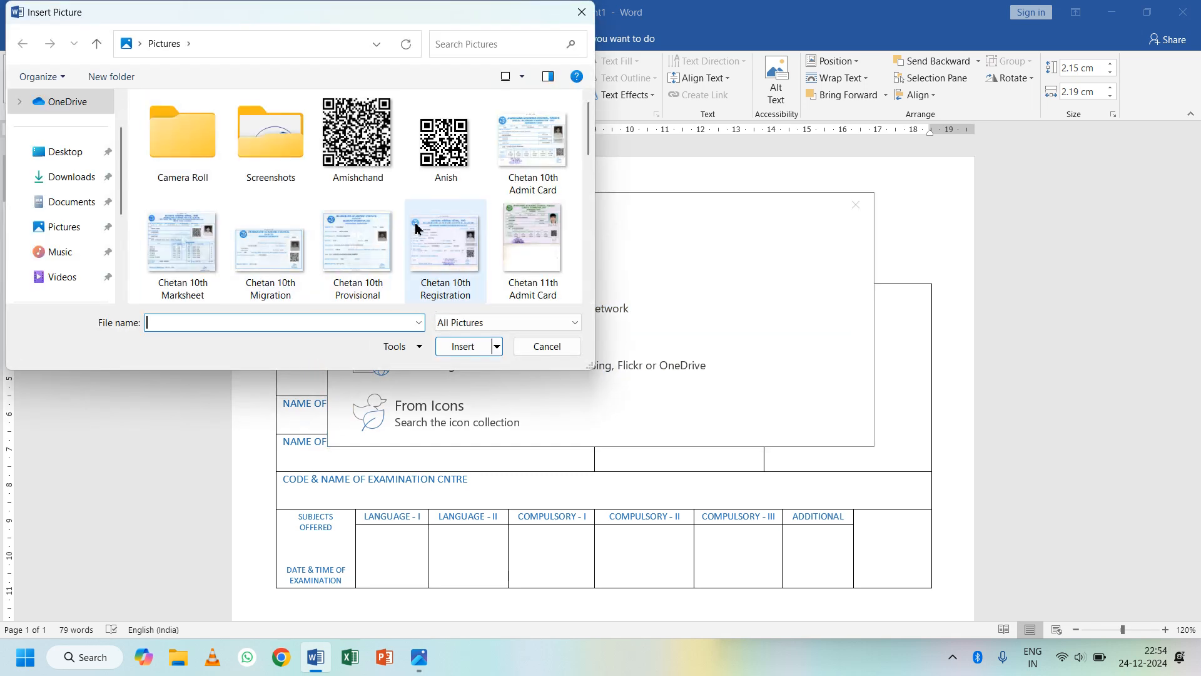
scroll(415, 229, "down", 5)
scroll(416, 229, "up", 5)
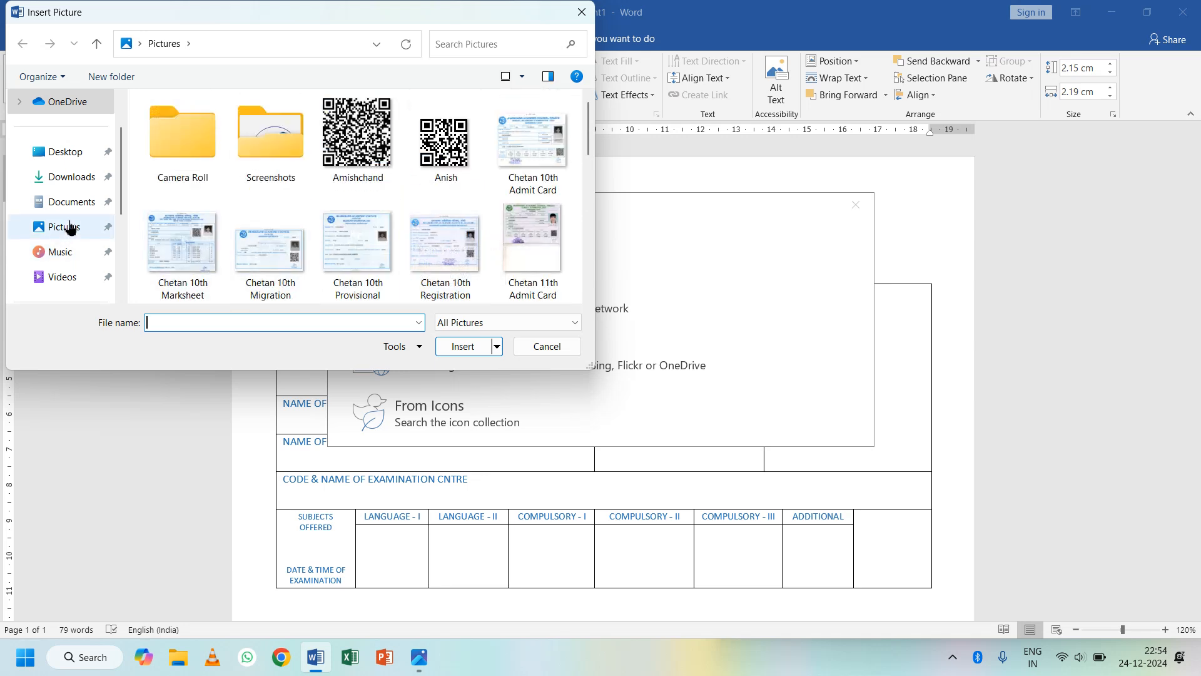
left_click(77, 179)
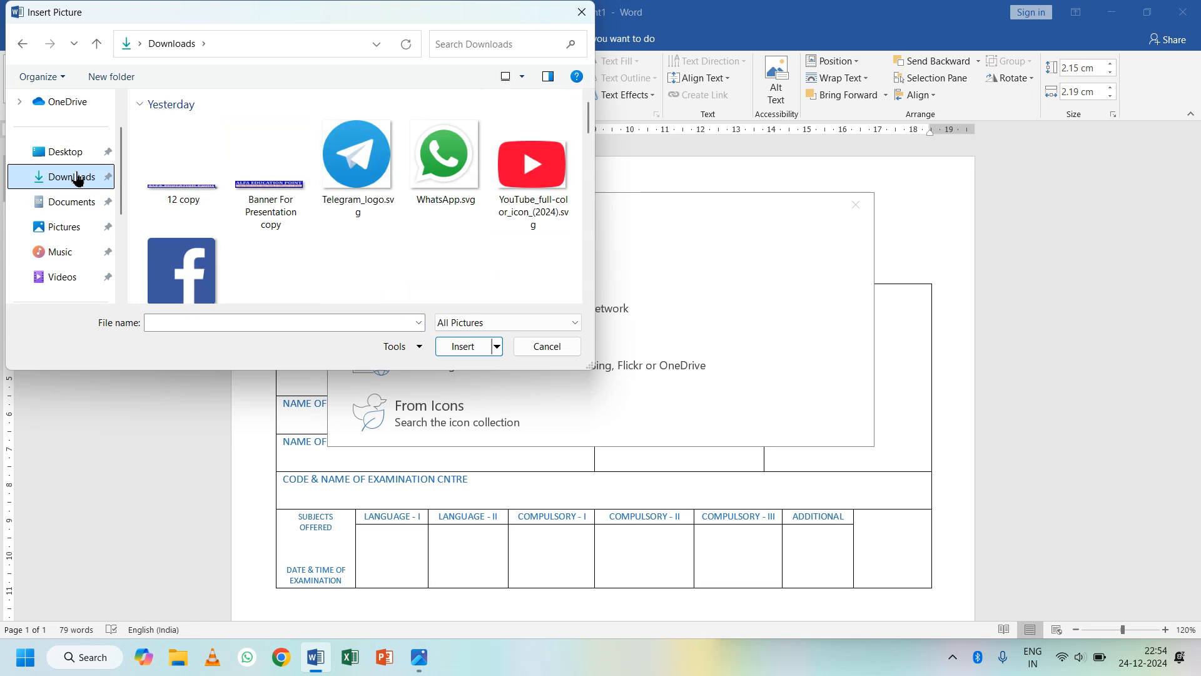
left_click(80, 213)
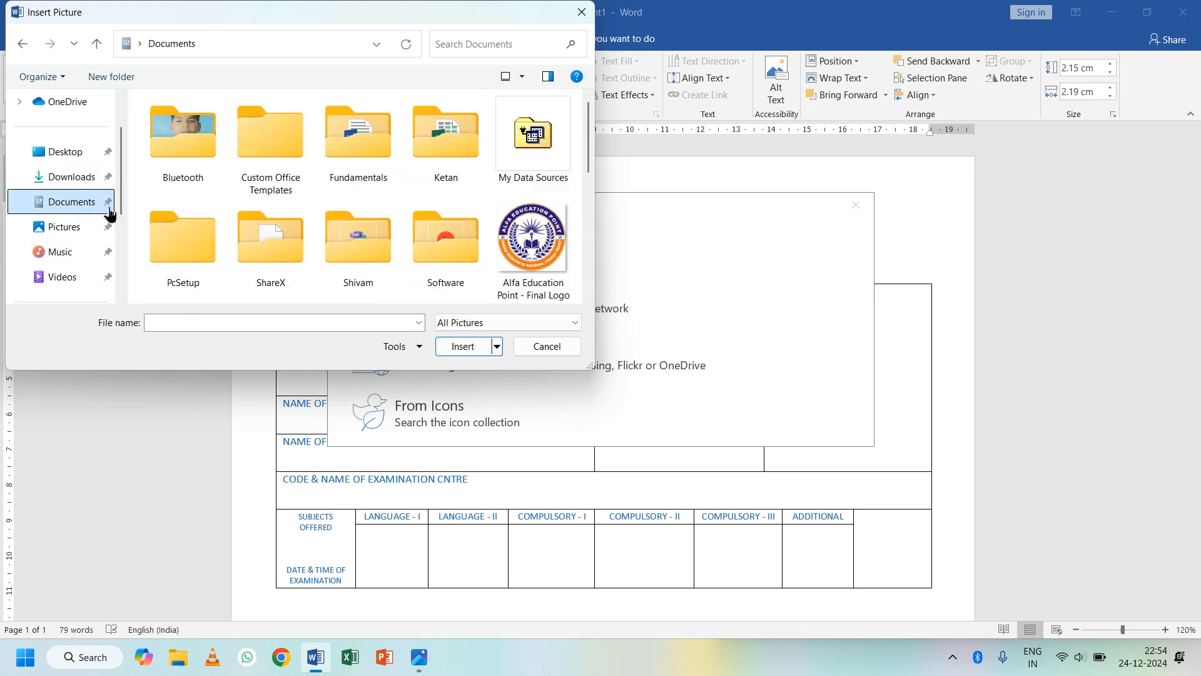
left_click(527, 250)
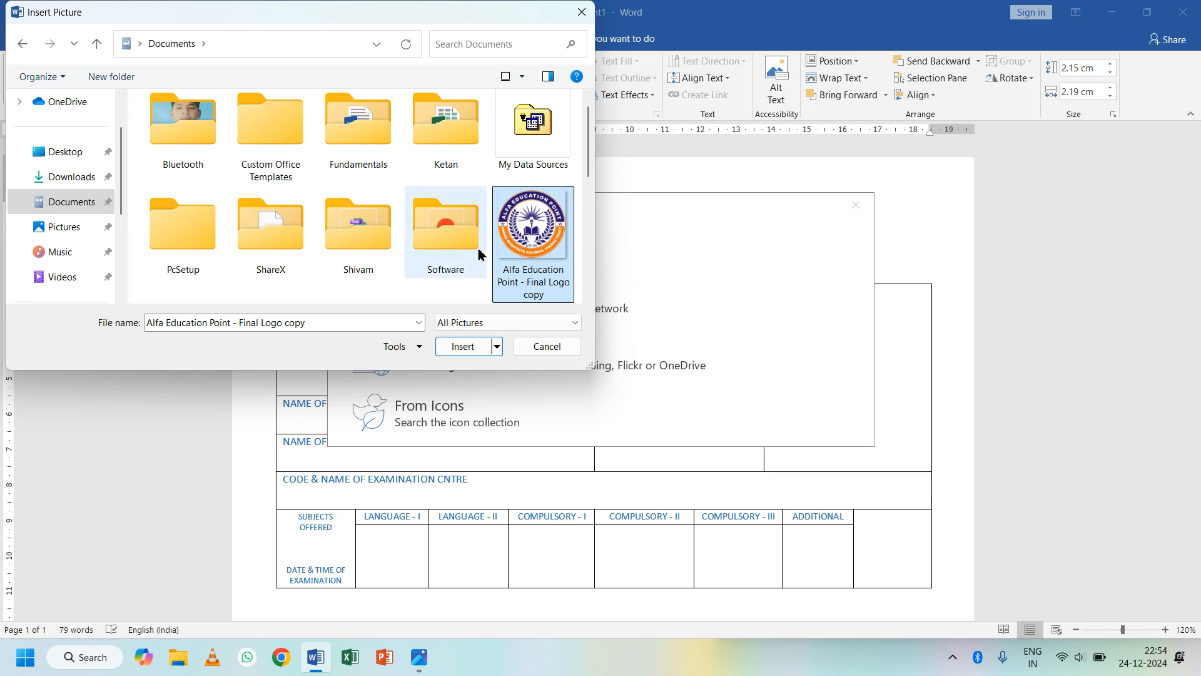
left_click(464, 347)
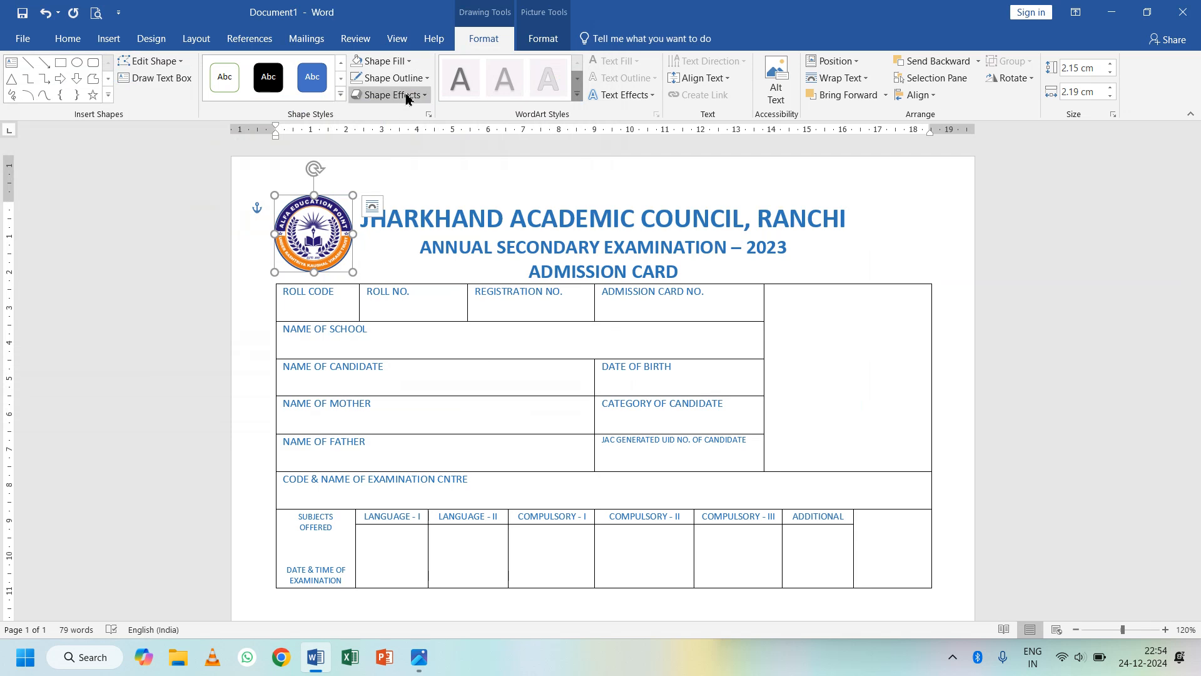
- Remove the outline from the logo circle
left_click(393, 77)
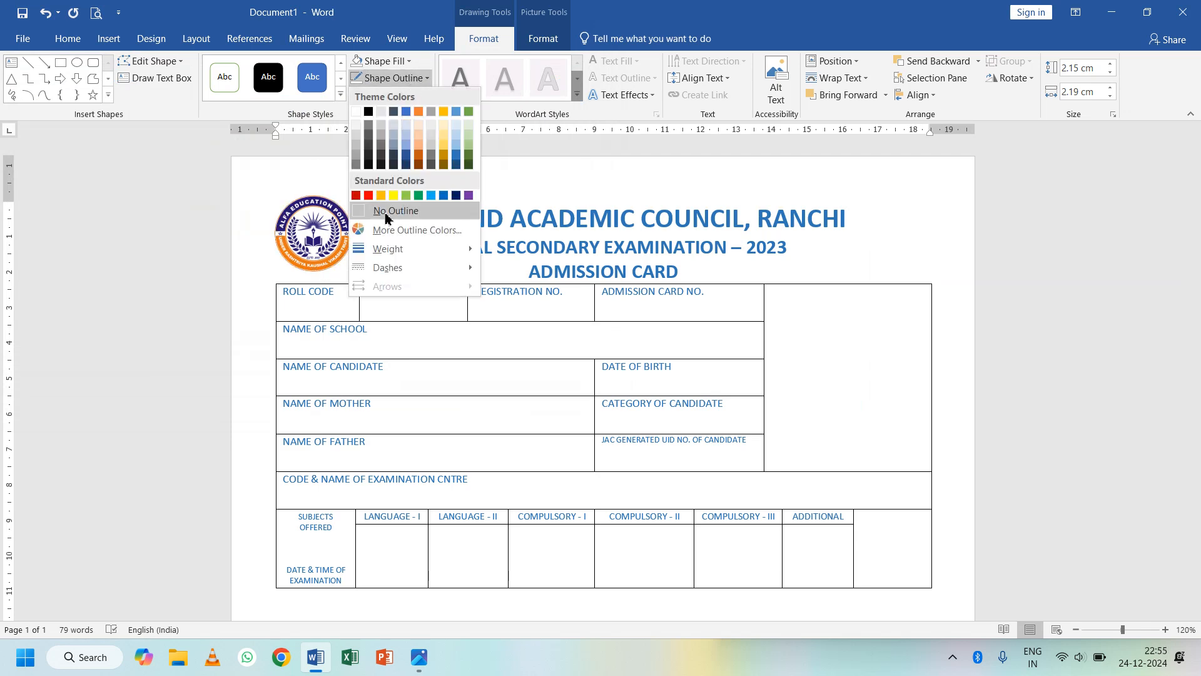
left_click(386, 213)
left_click(459, 389)
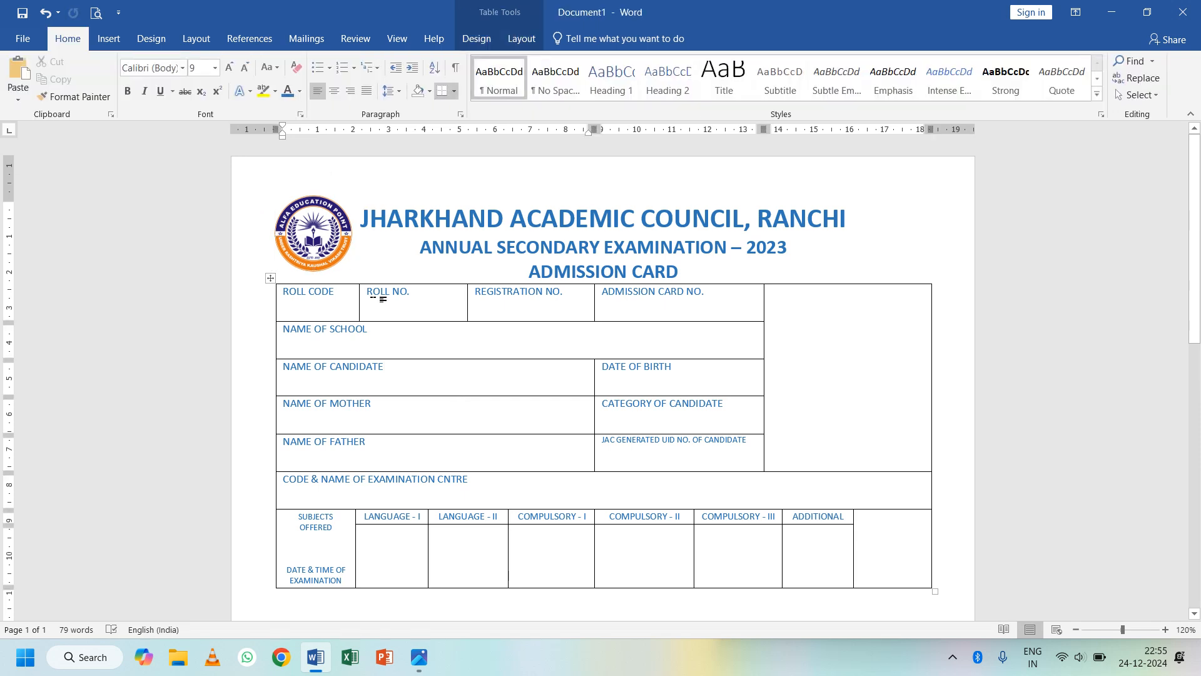
left_click(317, 245)
left_click(434, 387)
mouse_move(420, 657)
left_click(441, 595)
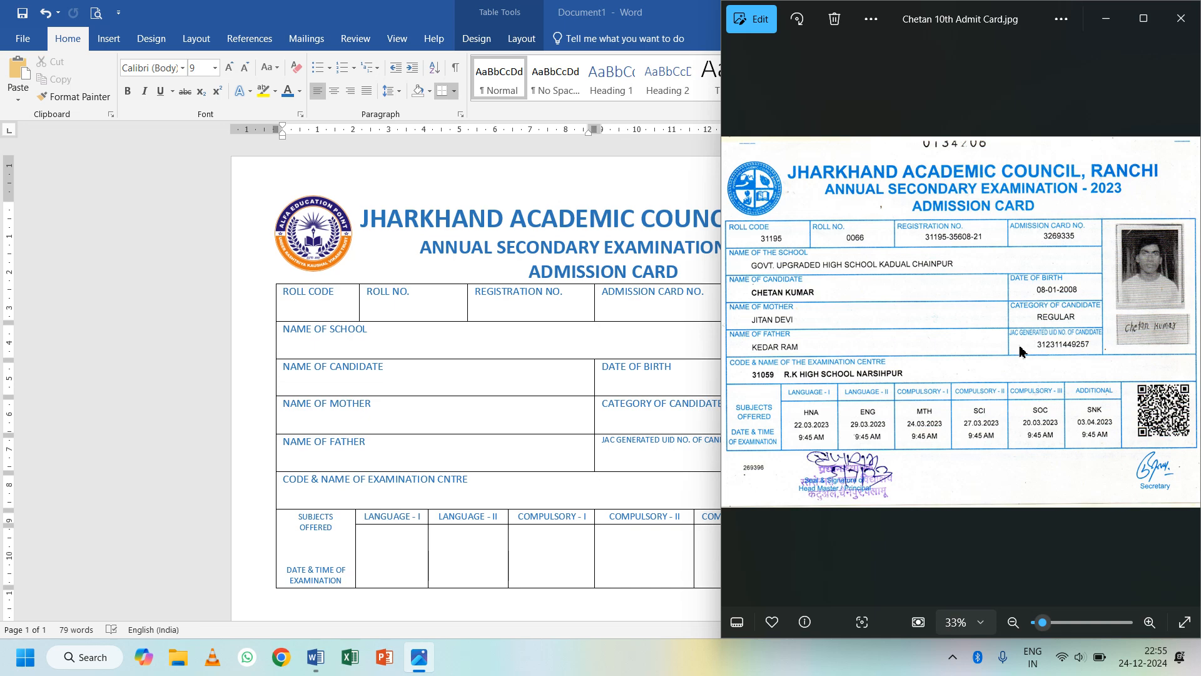
left_click(541, 348)
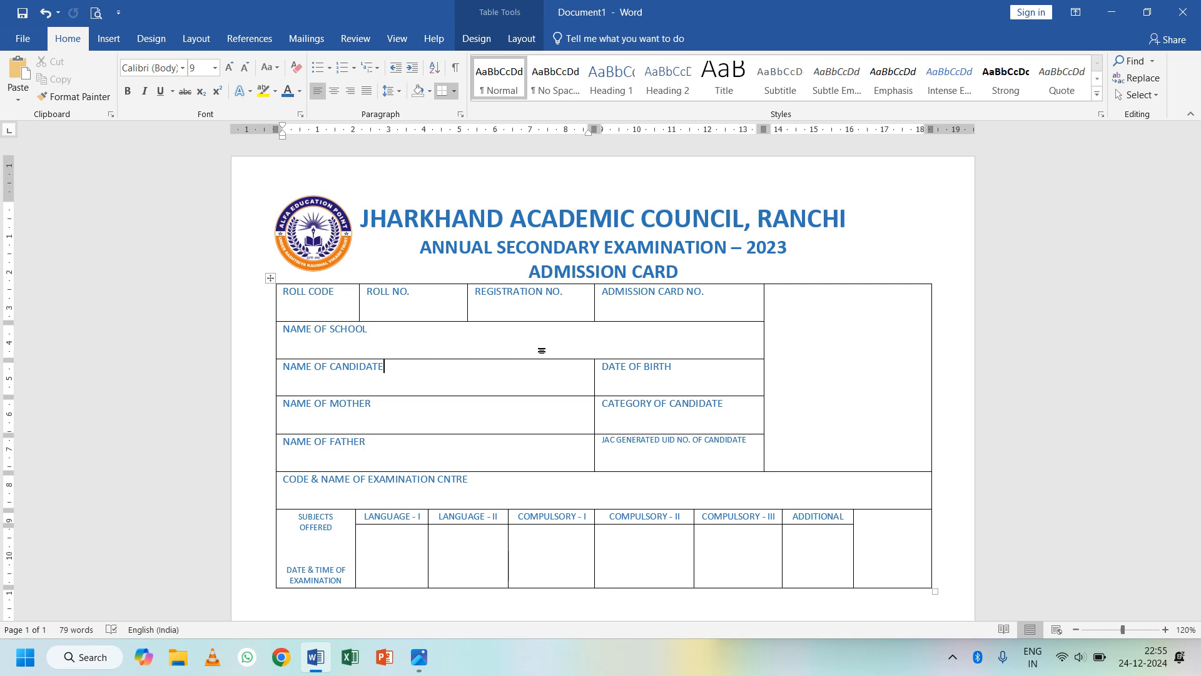
left_click(399, 335)
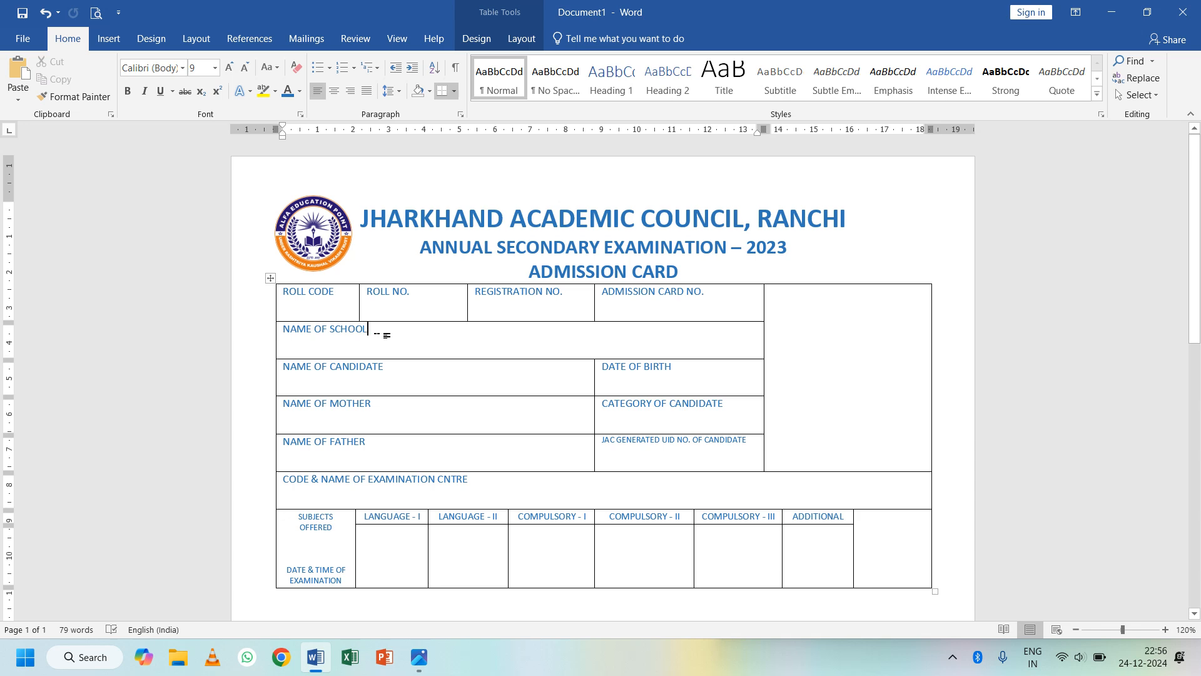
- Enter GOVT UPGRADED HIGH SCHOOL on a new line under the school label
key("Return")
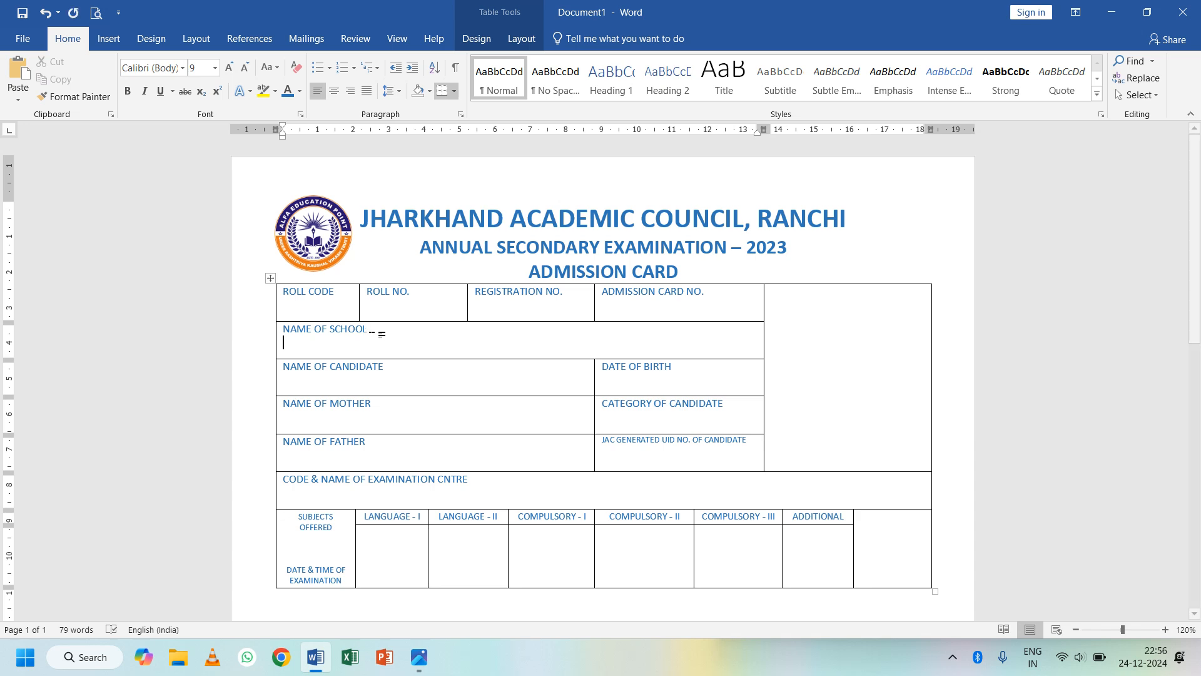
key("alt+Tab")
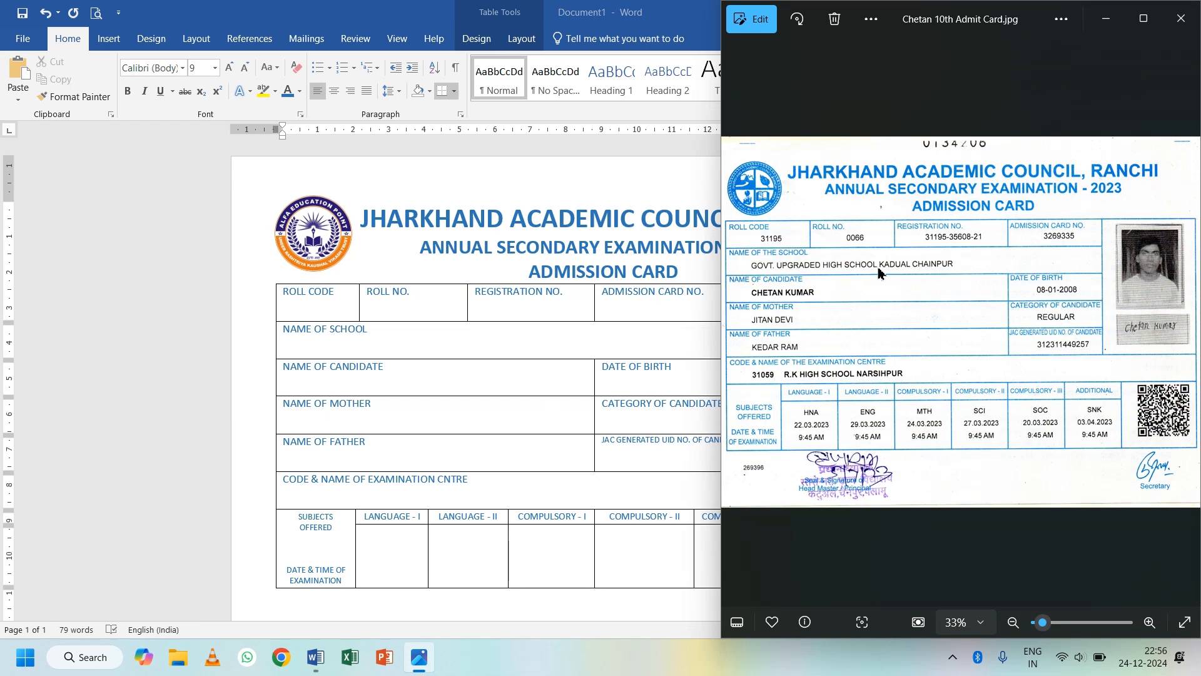
key("alt+Tab")
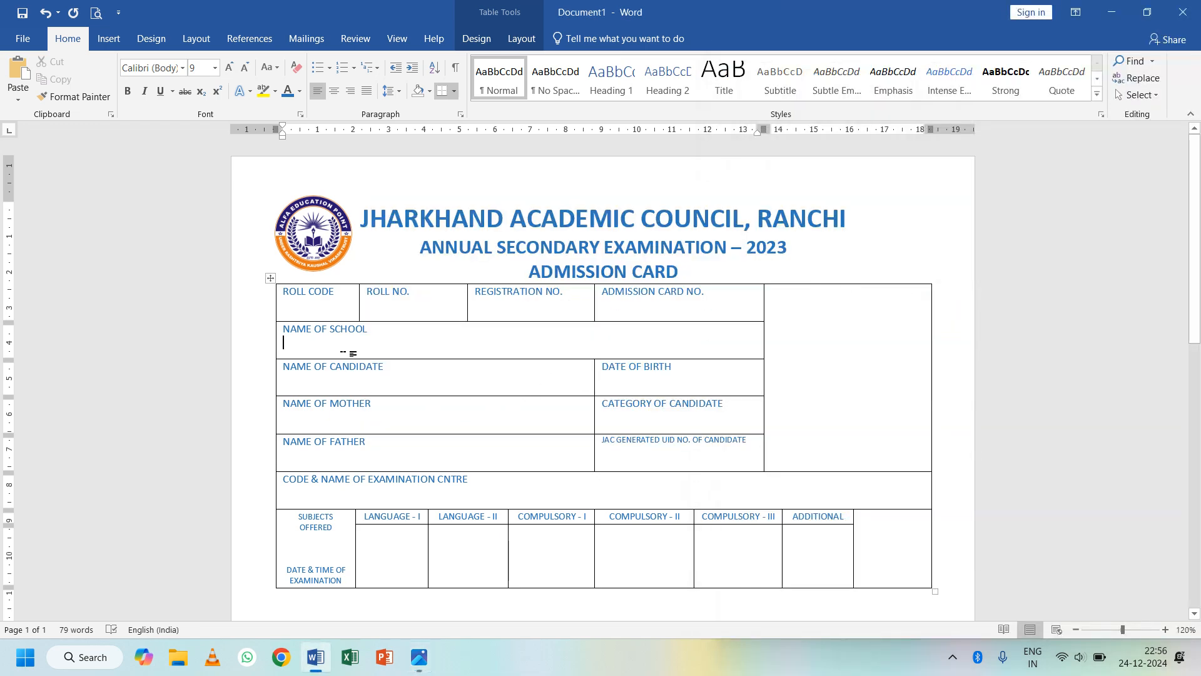
type("G")
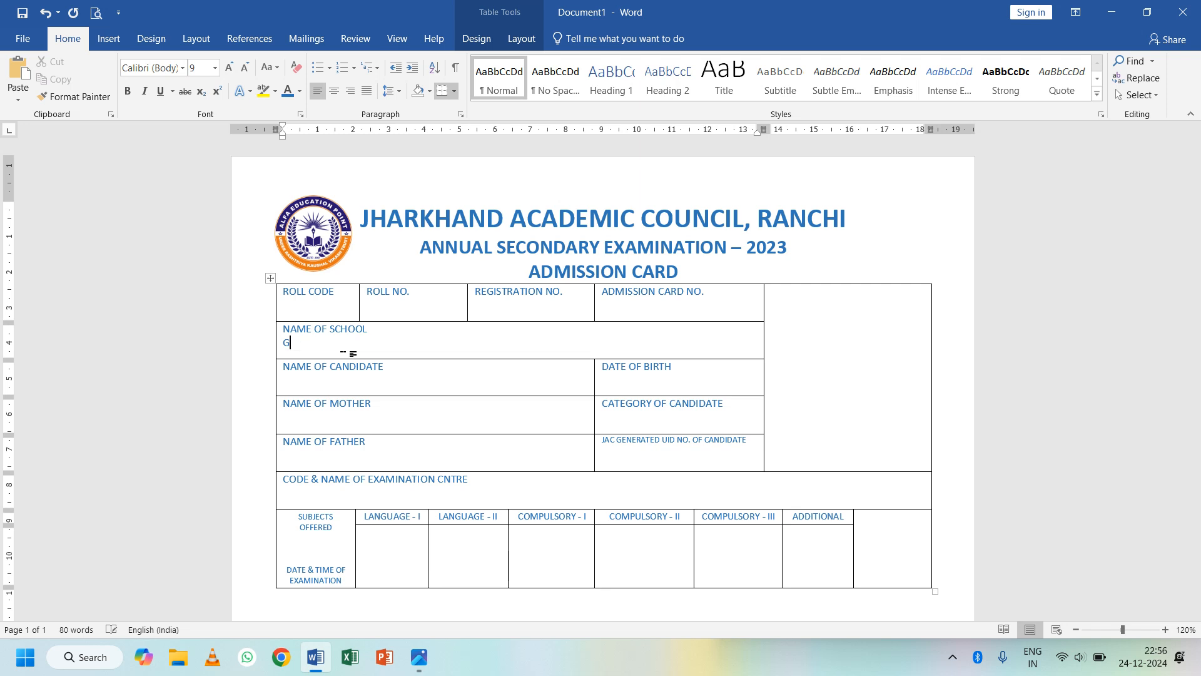
type("oVT UPGRADED HIG")
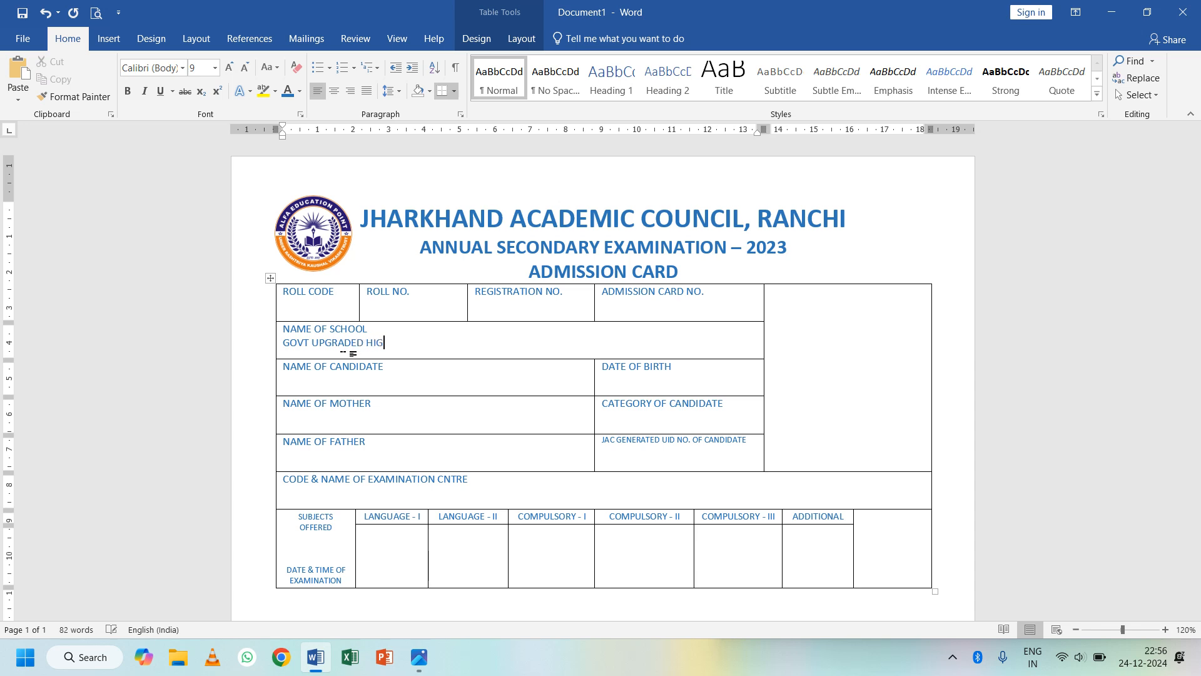
type("H SCHOOL")
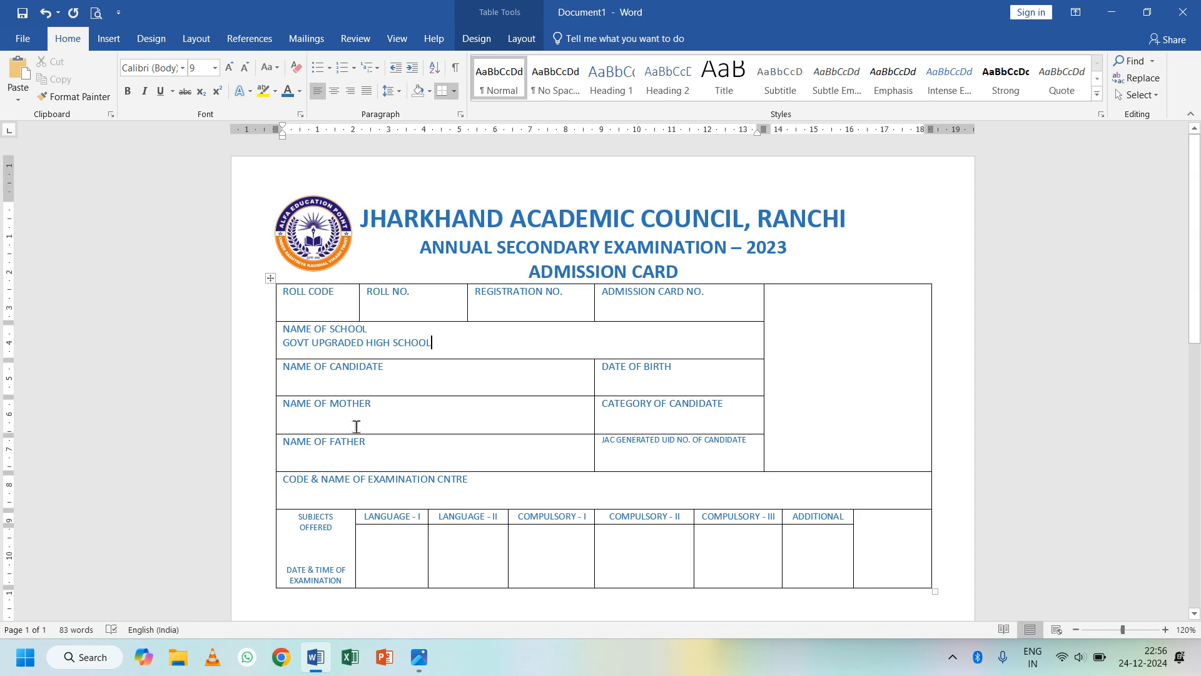
- Enter roll code 31195 on a new line under ROLL CODE
left_click(358, 298)
key("Return")
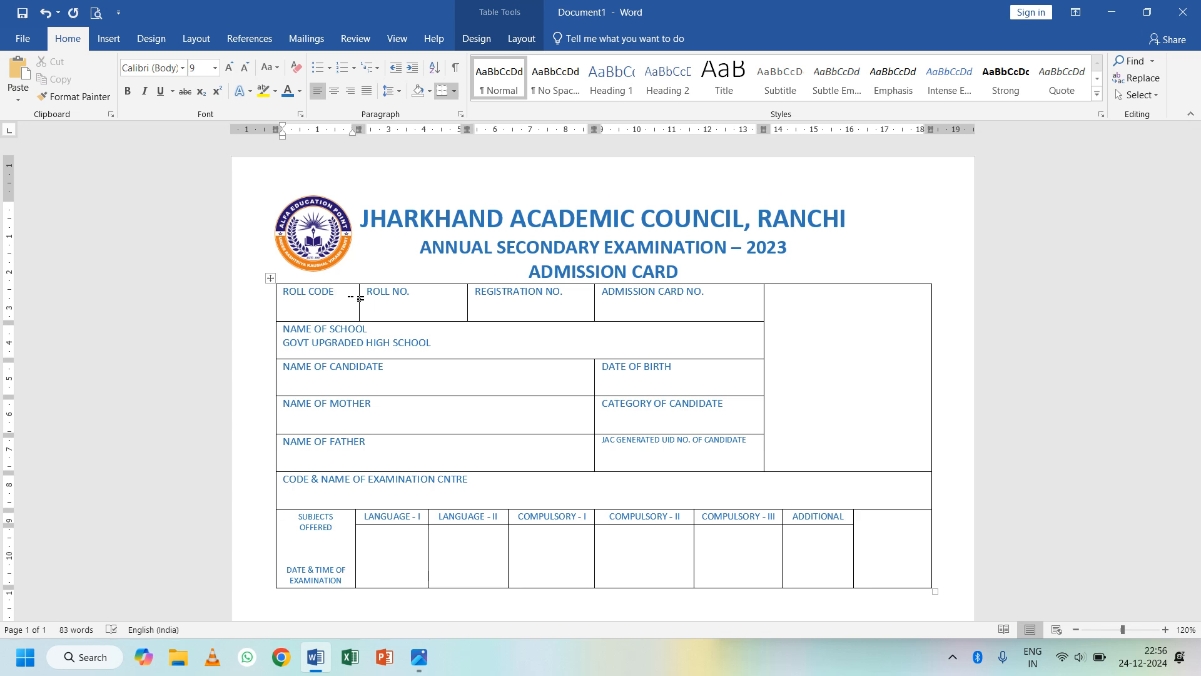
key("alt+Tab")
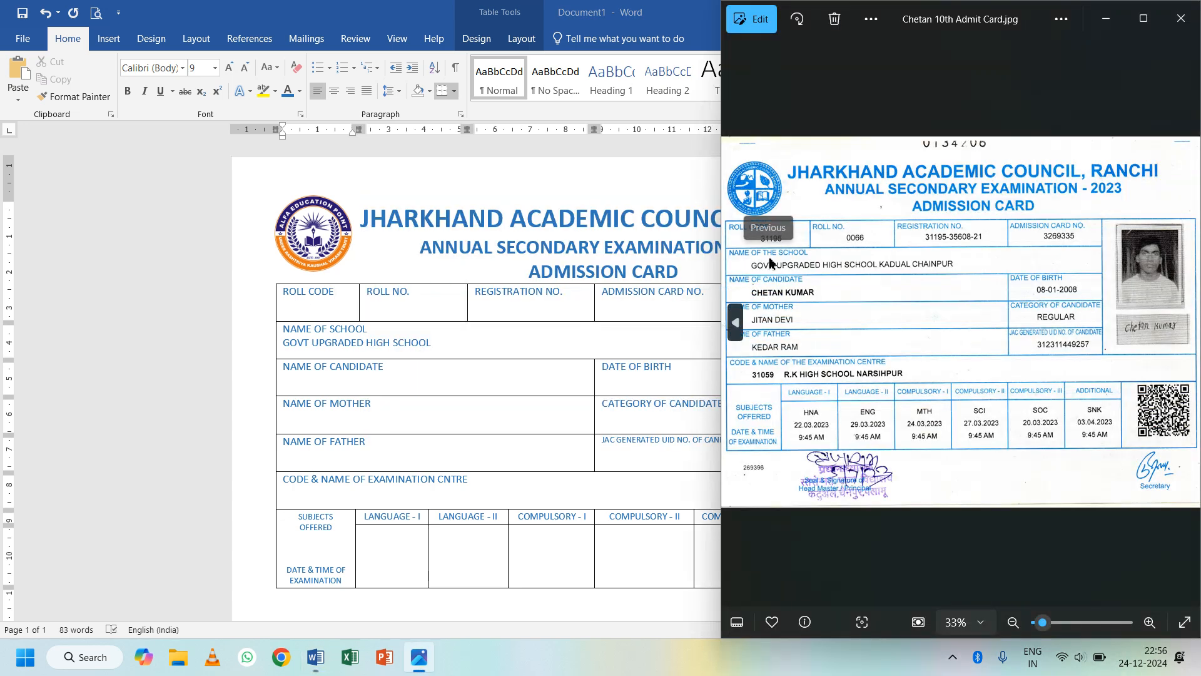
key("alt+Tab")
type("311")
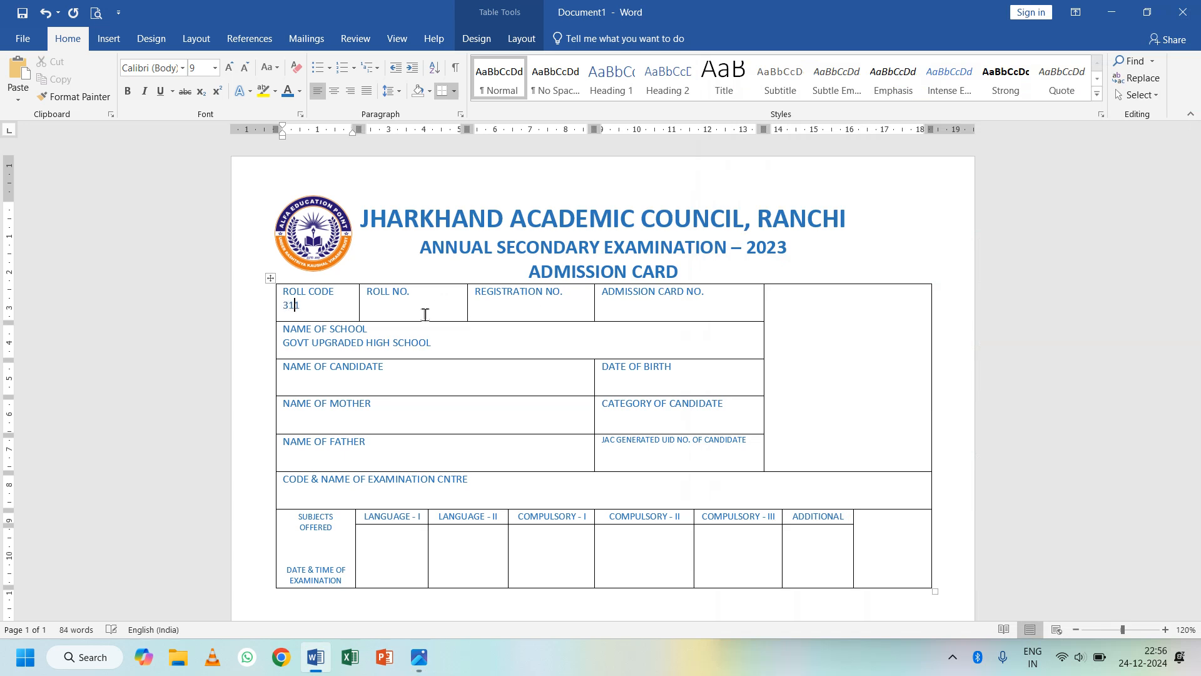
type("95")
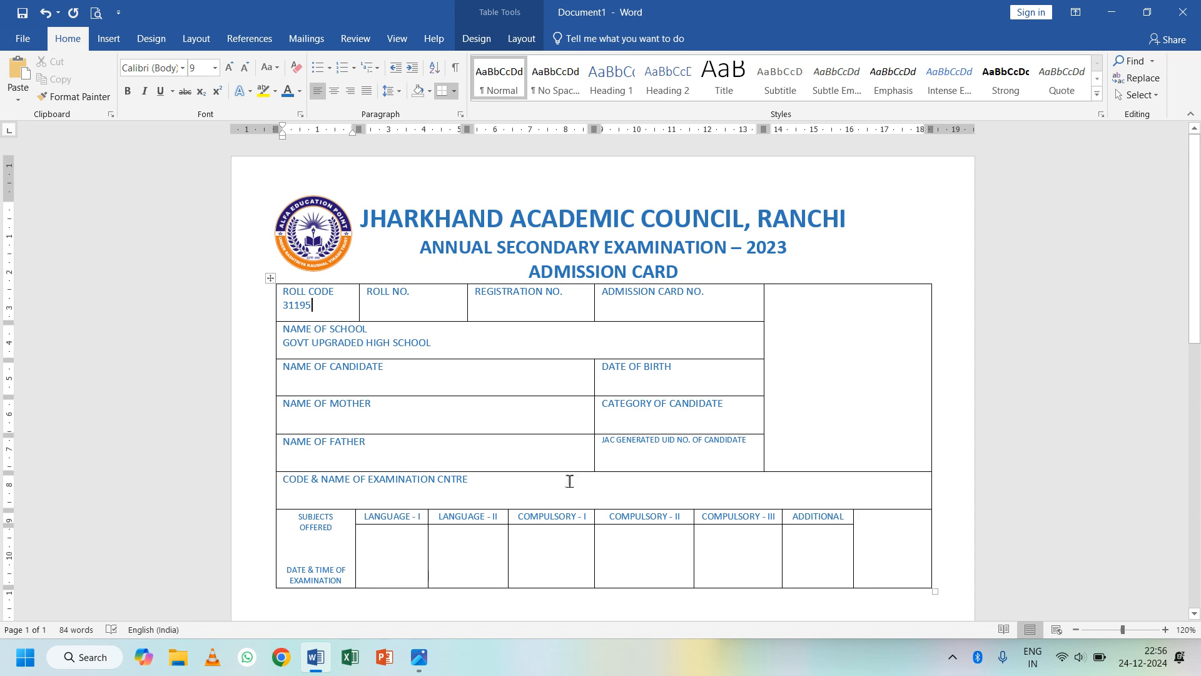
- Fill the examination centre cell with 31059 RK HIGH SCHOOL
left_click(498, 486)
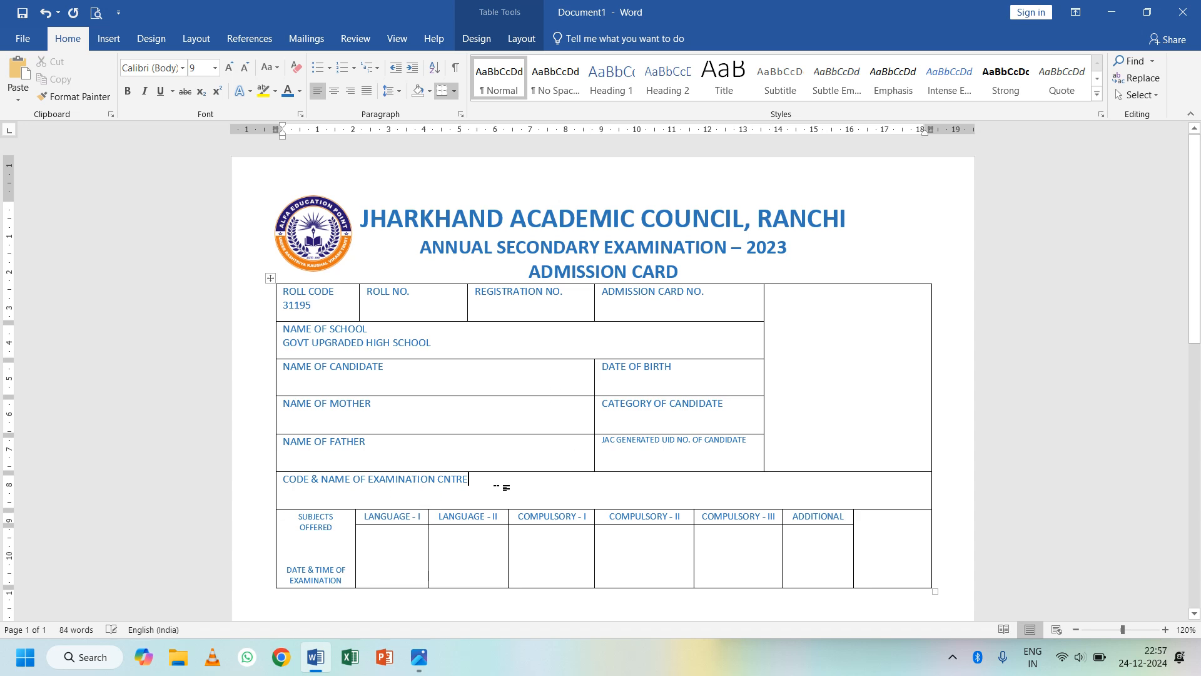
key("alt+Tab")
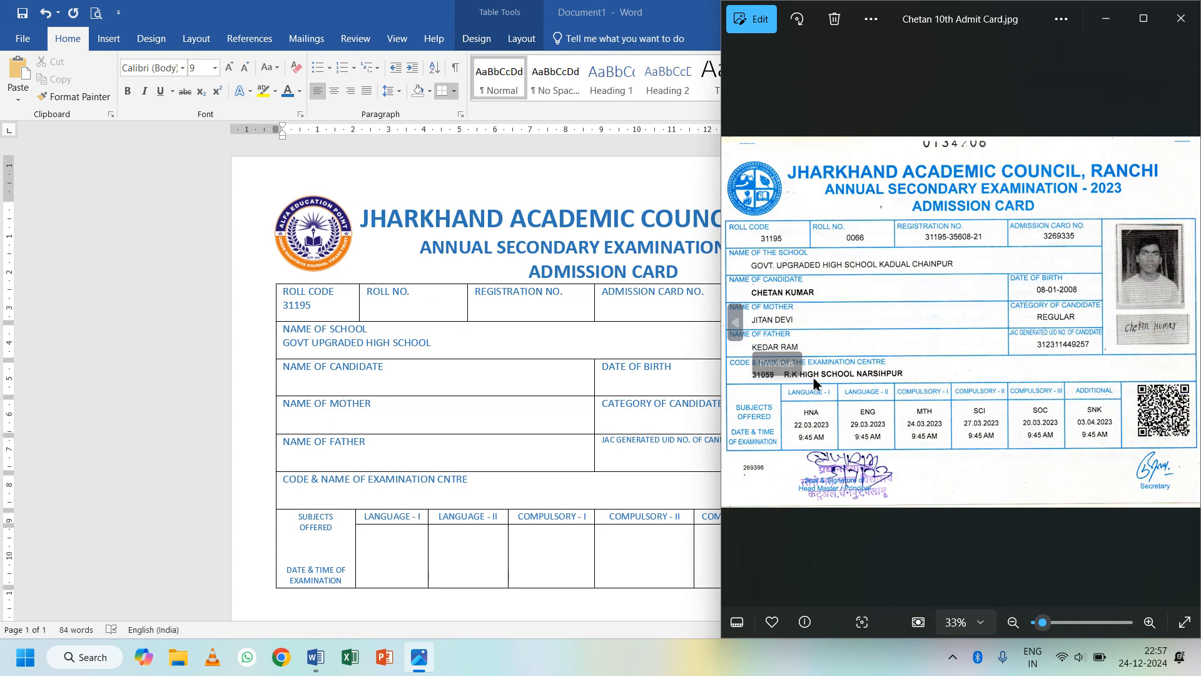
key("alt+Tab")
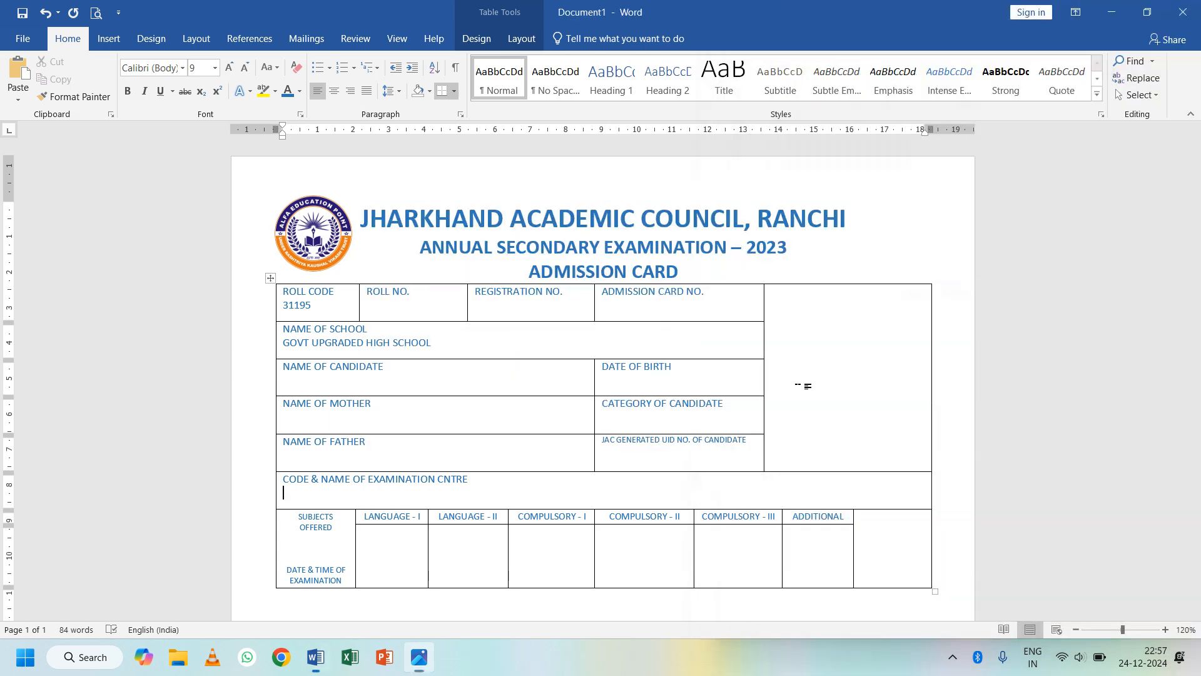
type("31059\t")
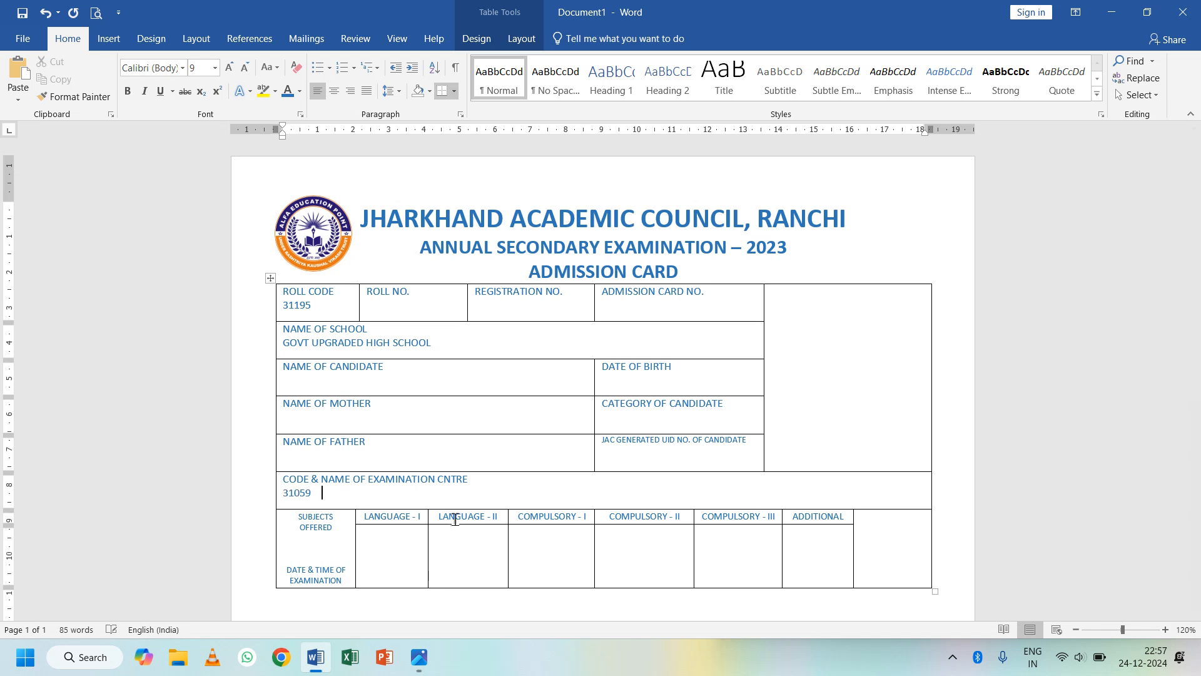
type("RK HIGH SCHOOL")
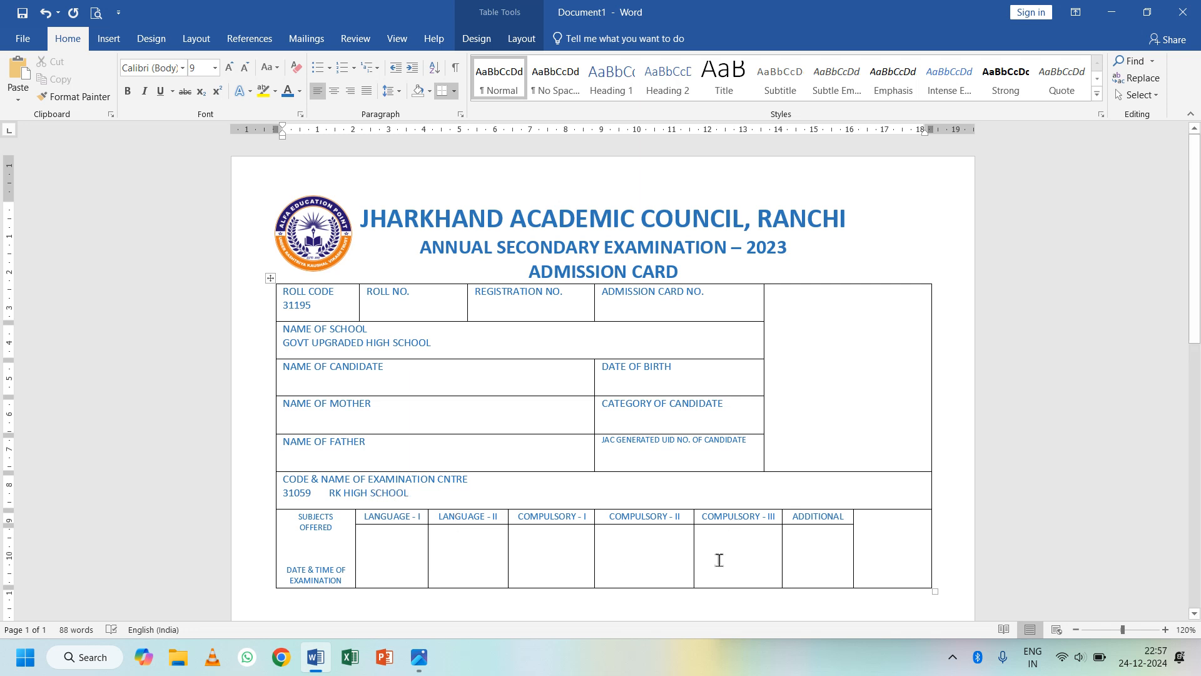
key("alt+Tab")
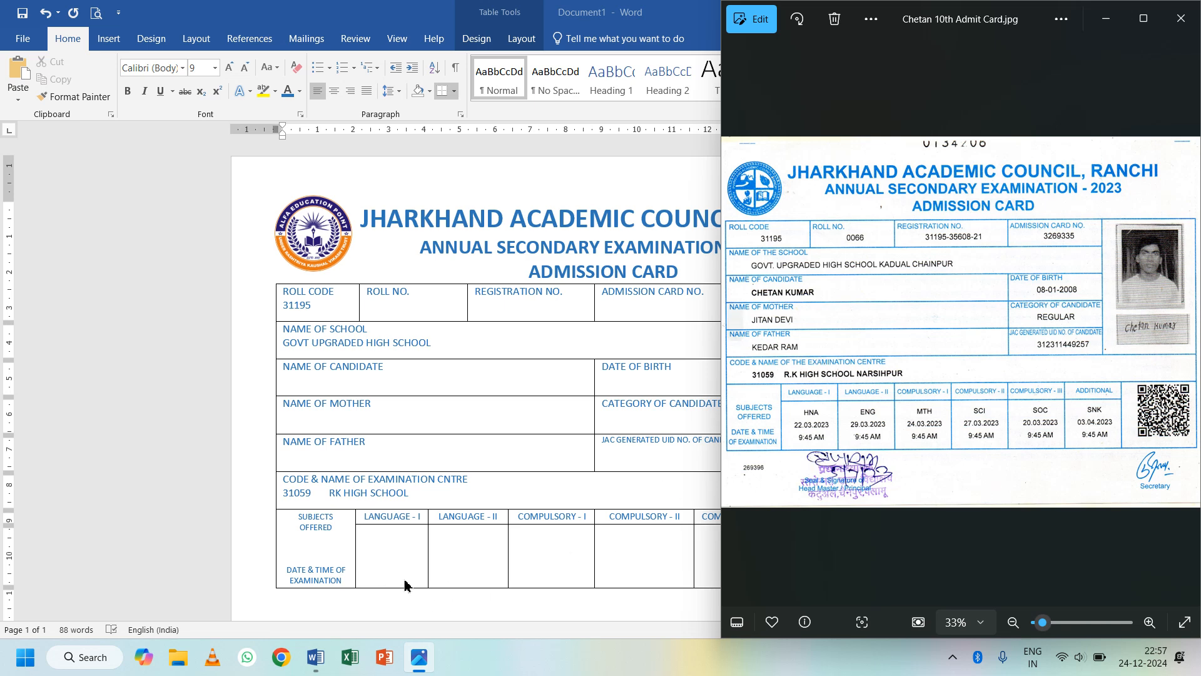
left_click(402, 553)
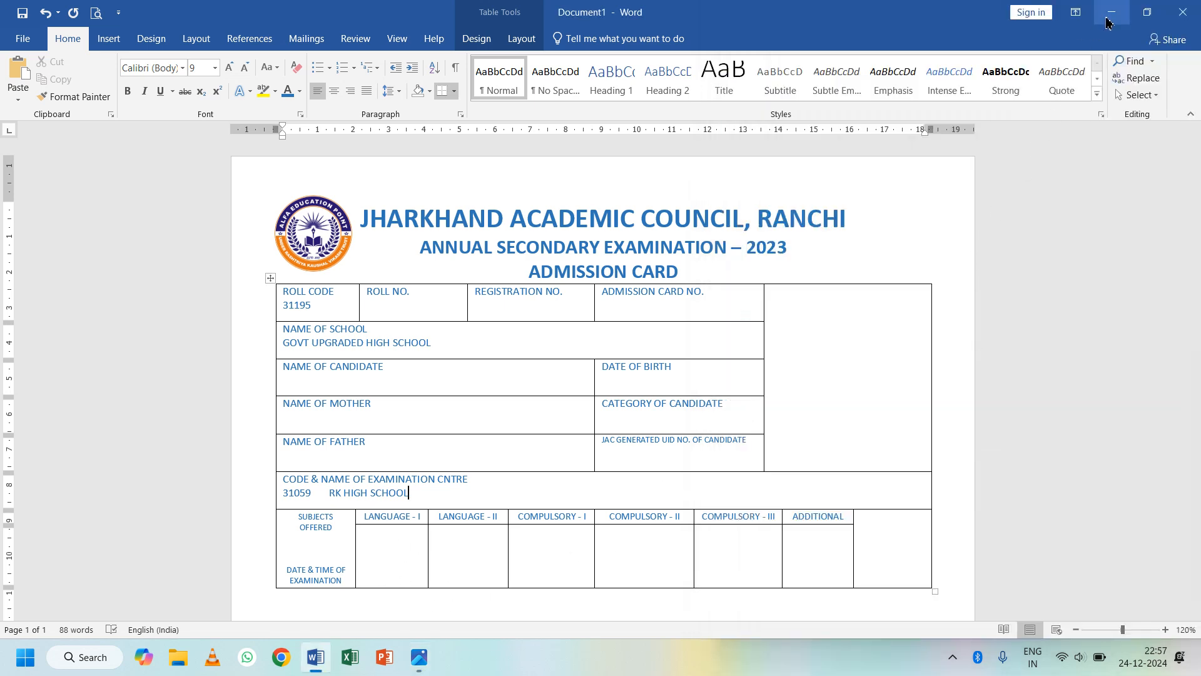
- With Word and the sample card side by side, enter subjects HNA, ENG, MTH, SCI, SOC
mouse_move(1140, 24)
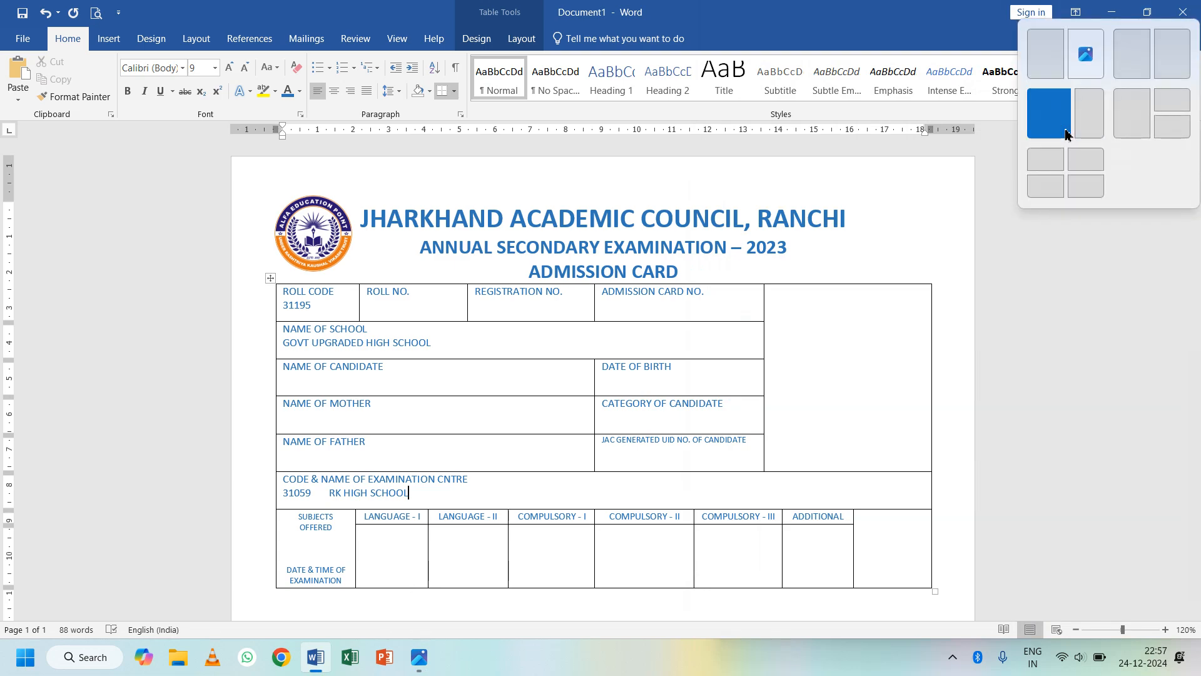
left_click(1049, 114)
left_click(887, 292)
left_click(178, 552)
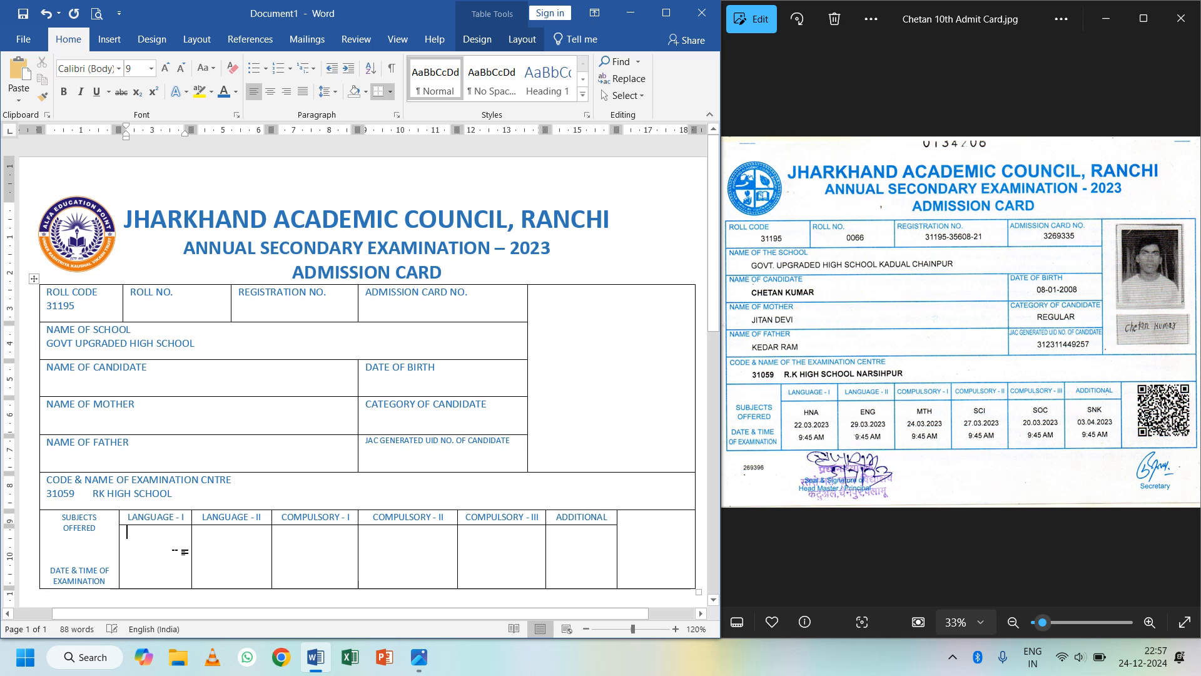
type("HNA")
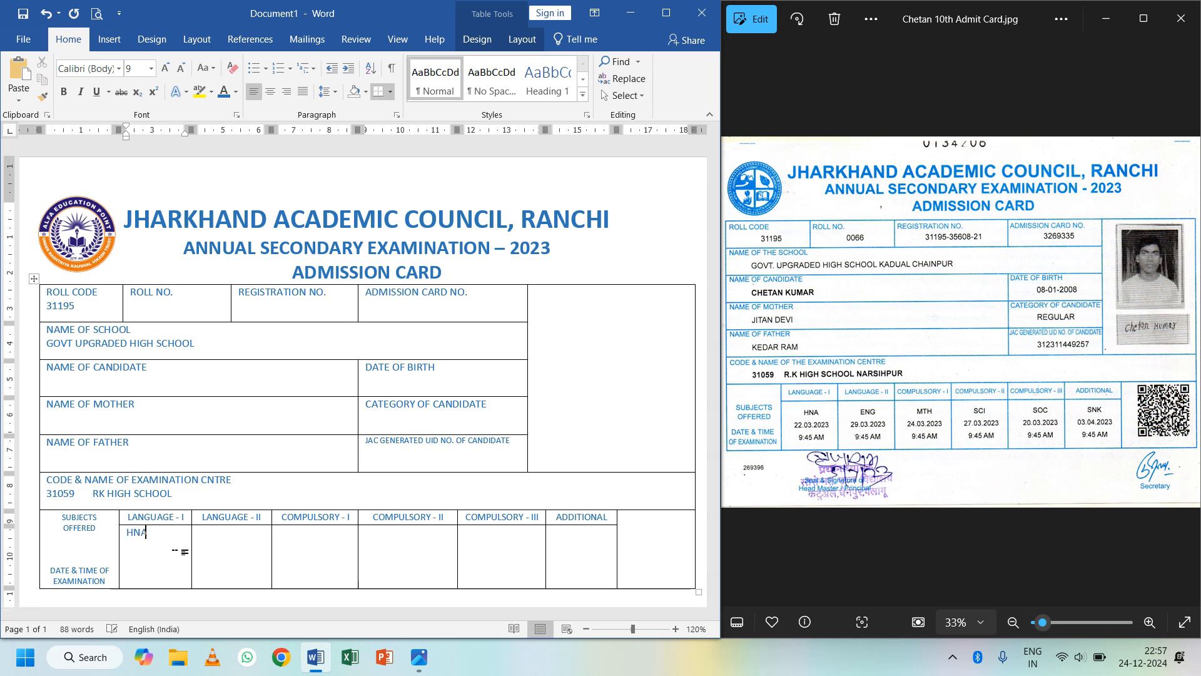
key("Tab")
type("ENG ")
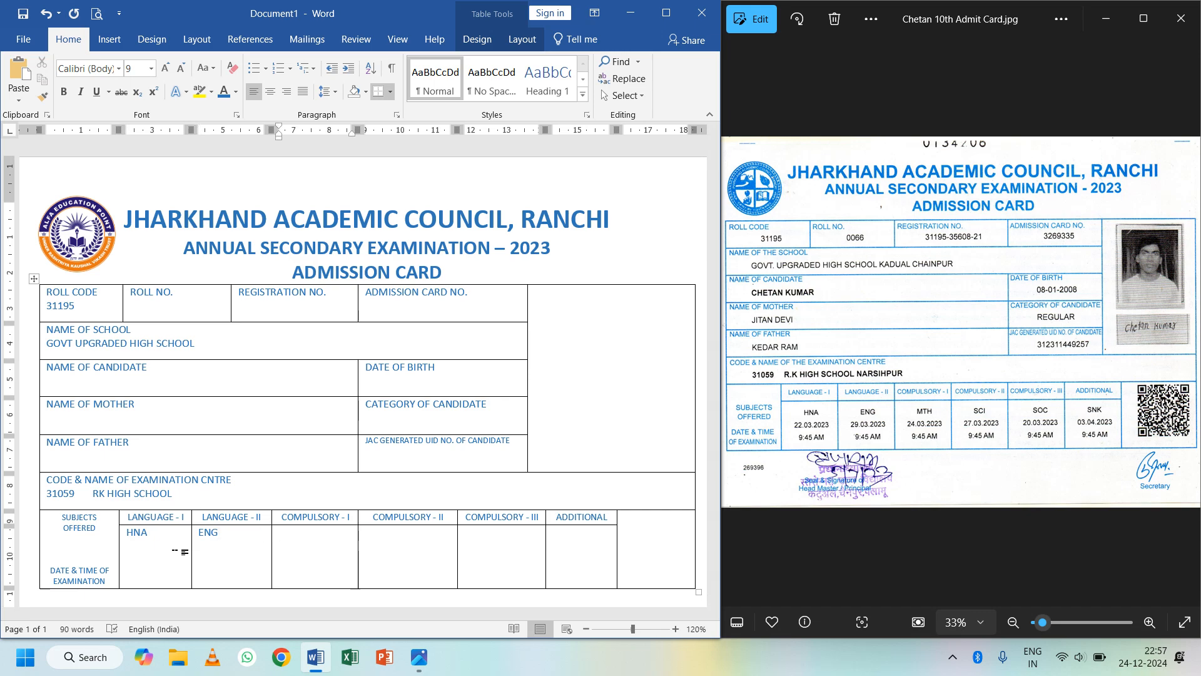
type("MTH")
key("Tab")
type("SCI")
key("Tab")
type("SO")
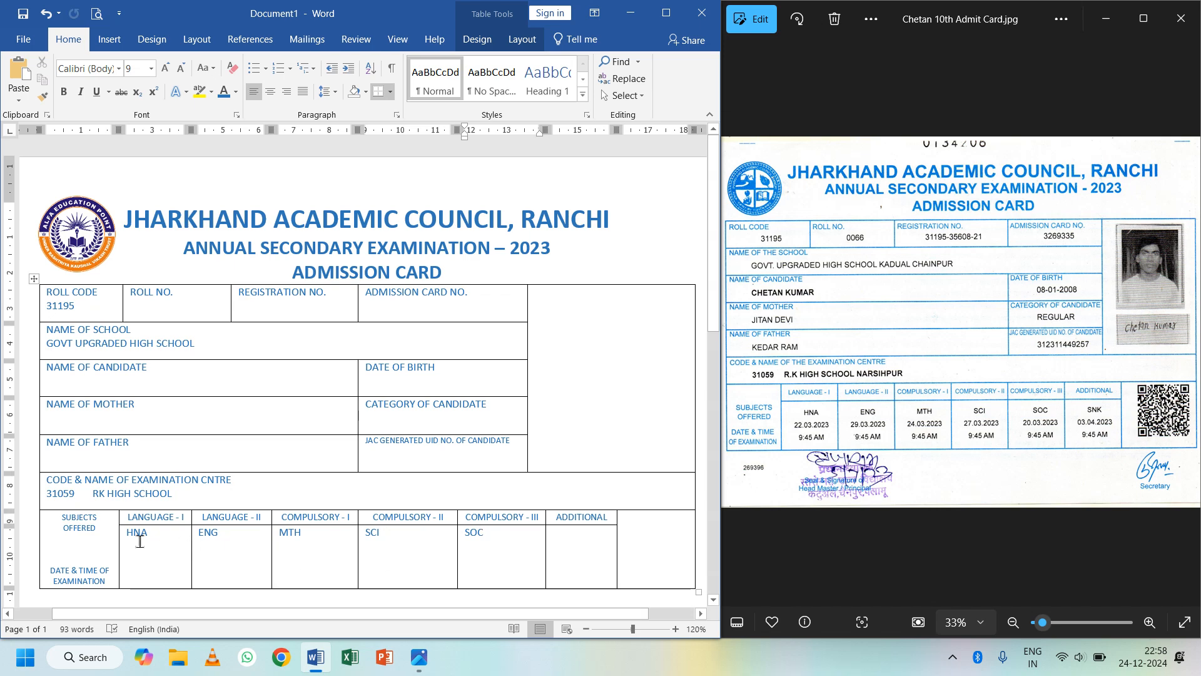
- Add exam dates 22.03.2023, 29.03.2023, 24.03.2023 and 27.03.2023 under HNA, ENG, MTH, SCI
left_click(174, 540)
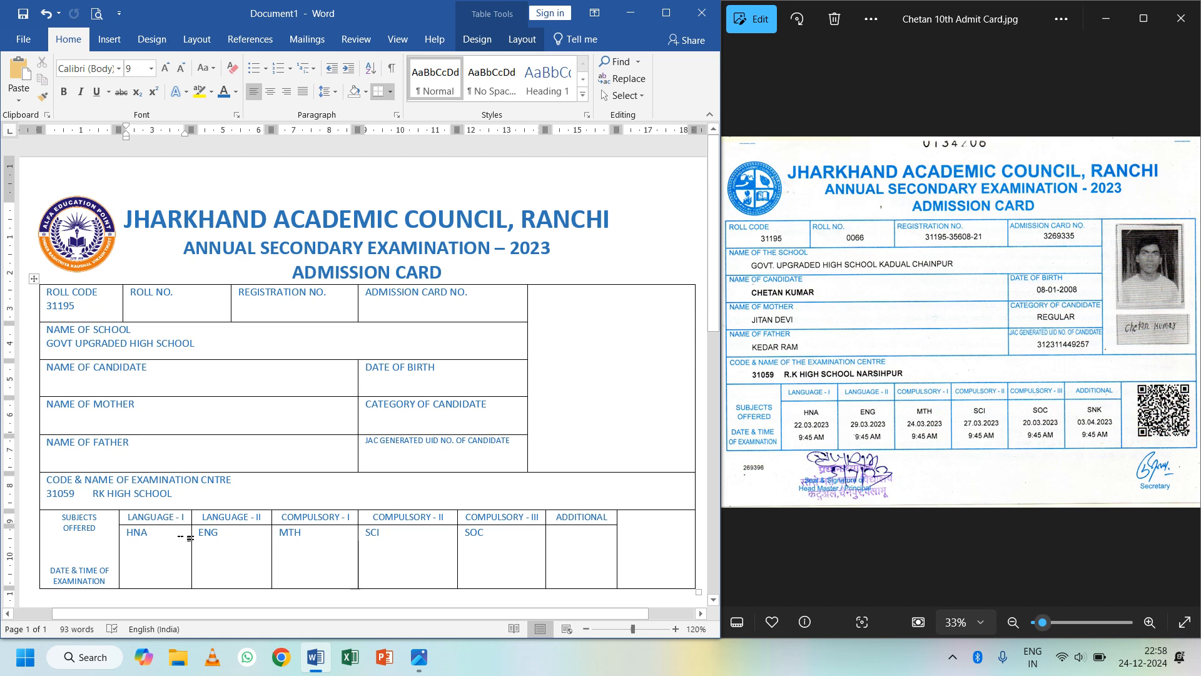
key("Return")
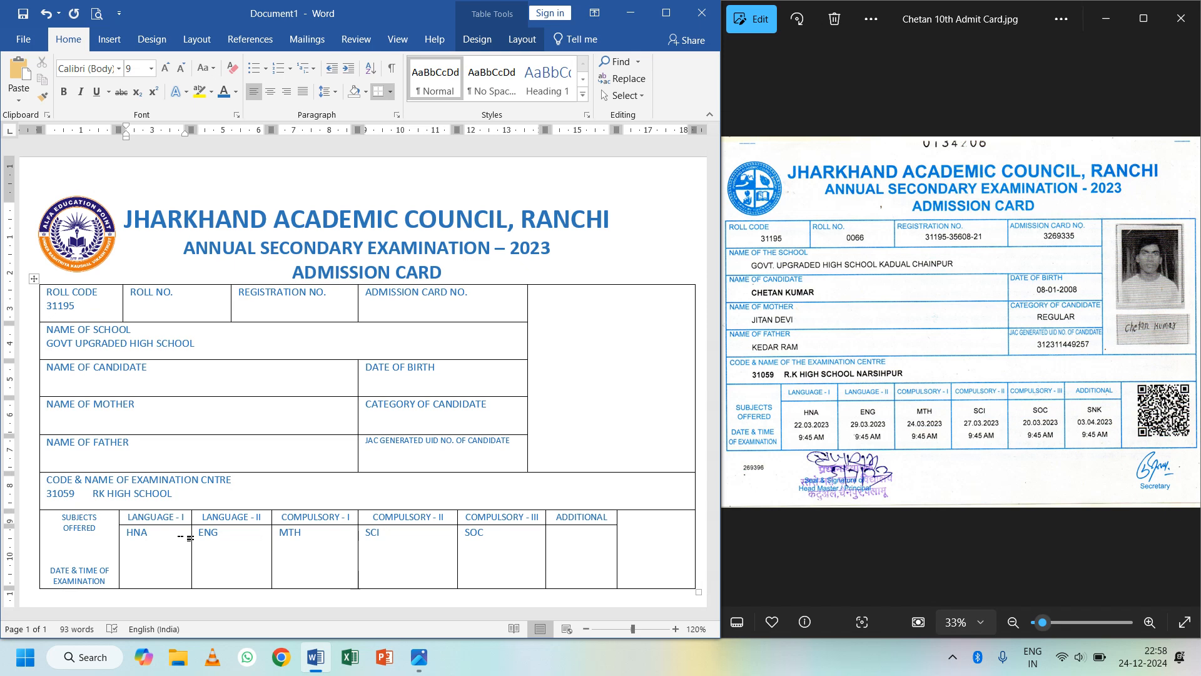
type("22.03.2023")
key("Tab")
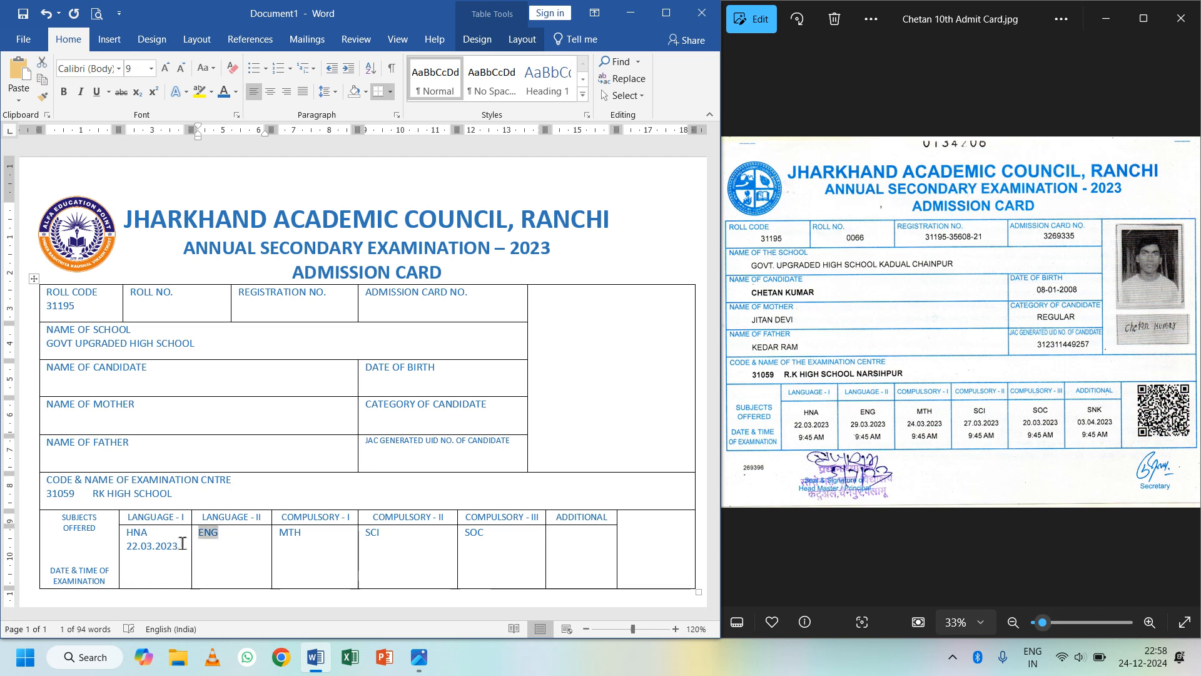
left_click(215, 547)
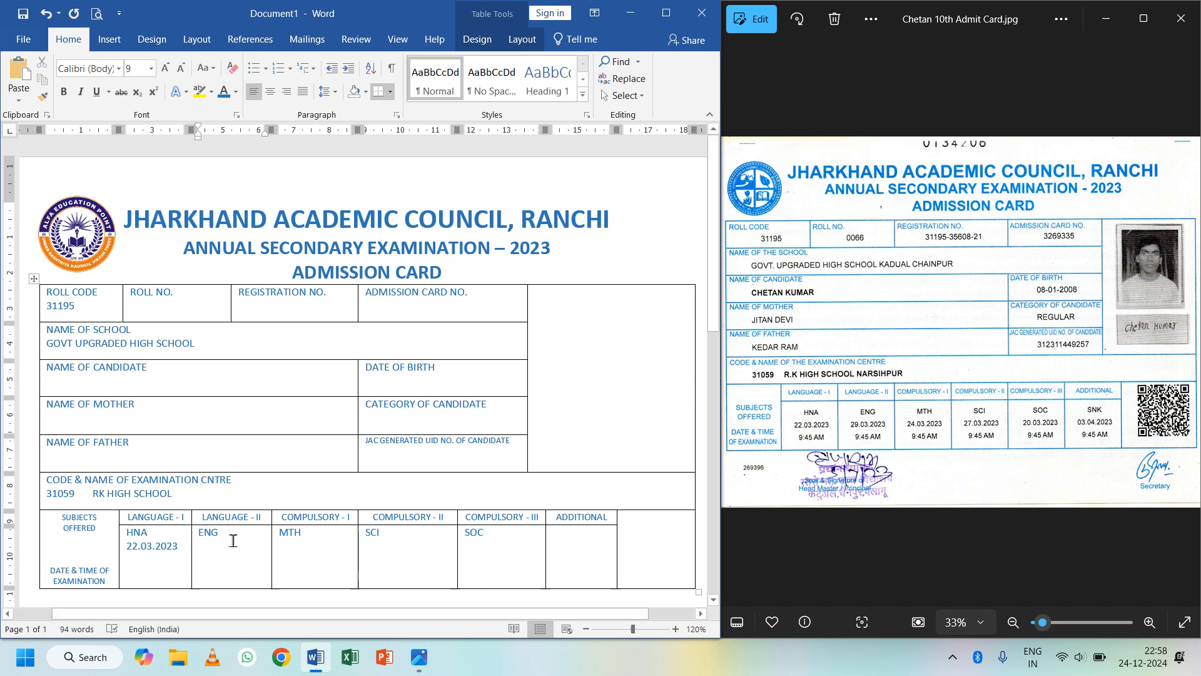
key("Return")
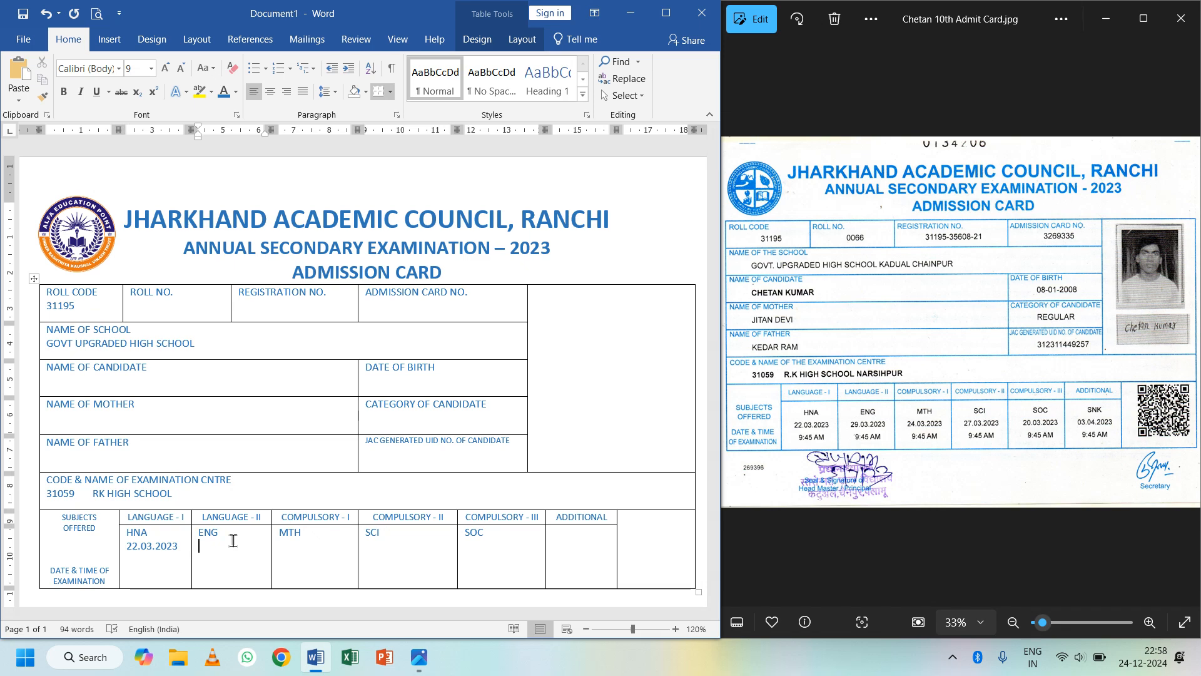
type("29.03.2023")
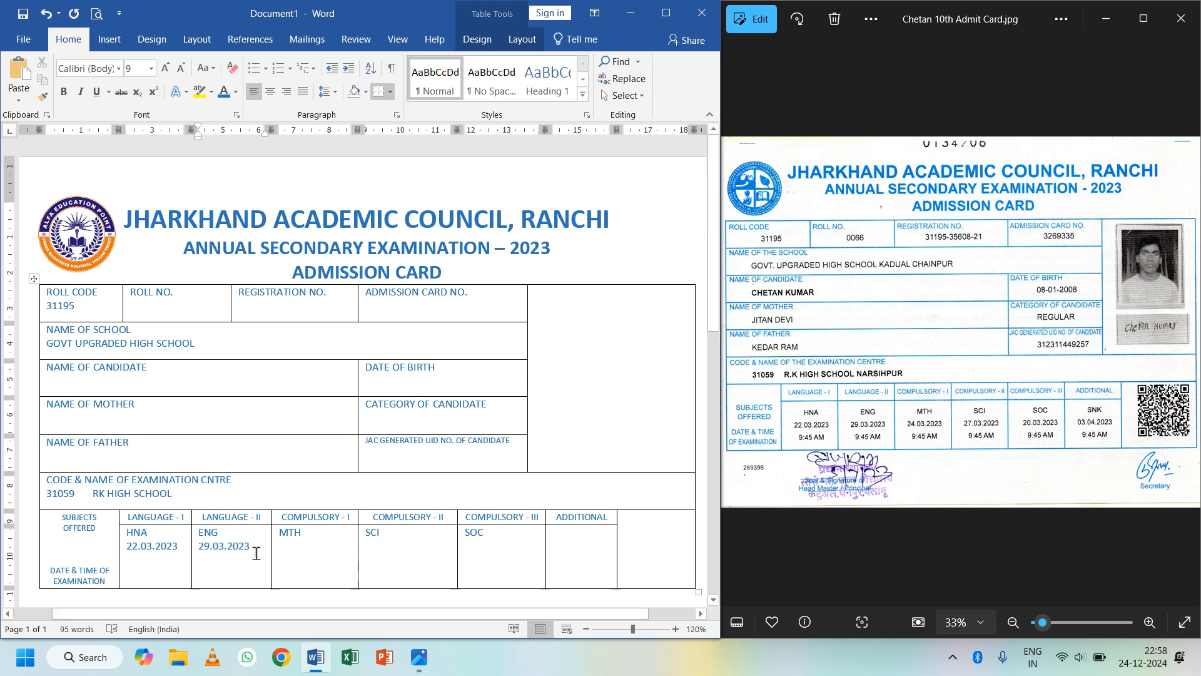
left_click(338, 538)
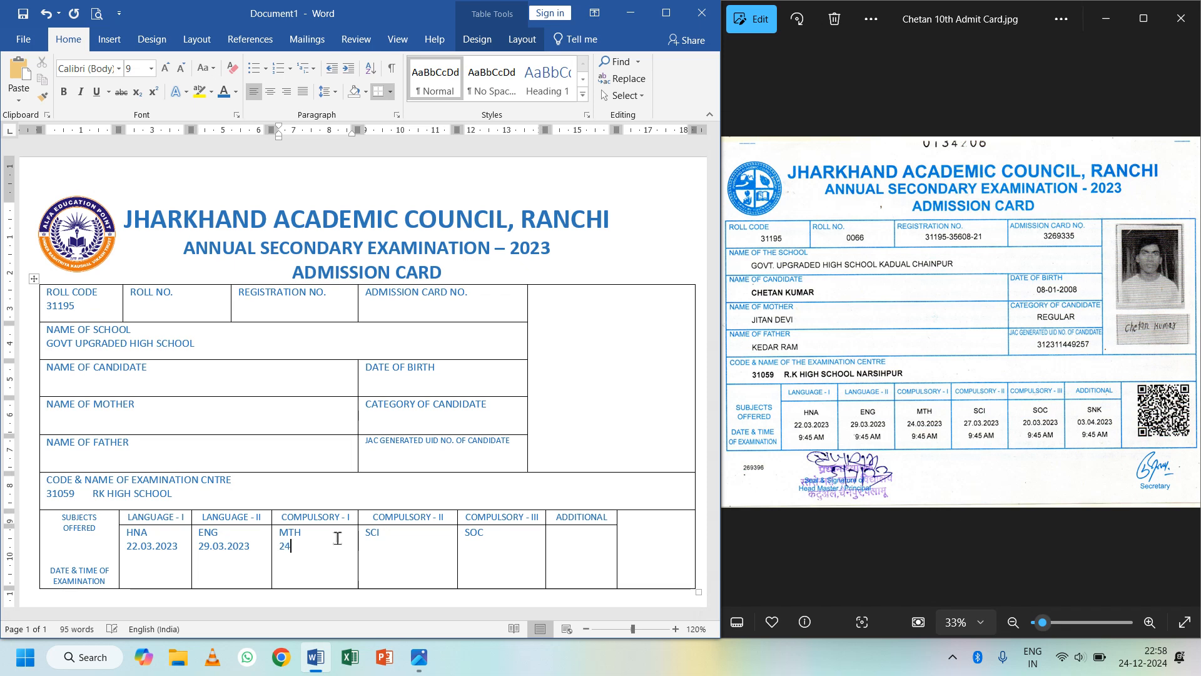
type("24.03.2023")
left_click(405, 534)
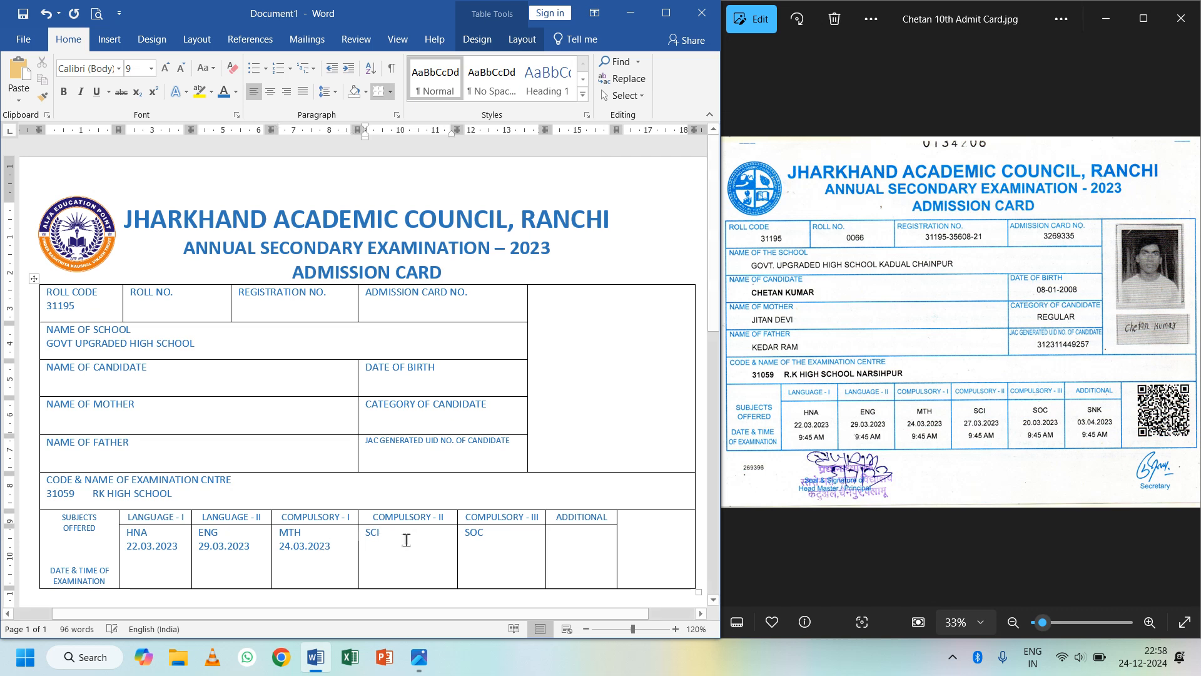
key("Return")
type("27.03.2023")
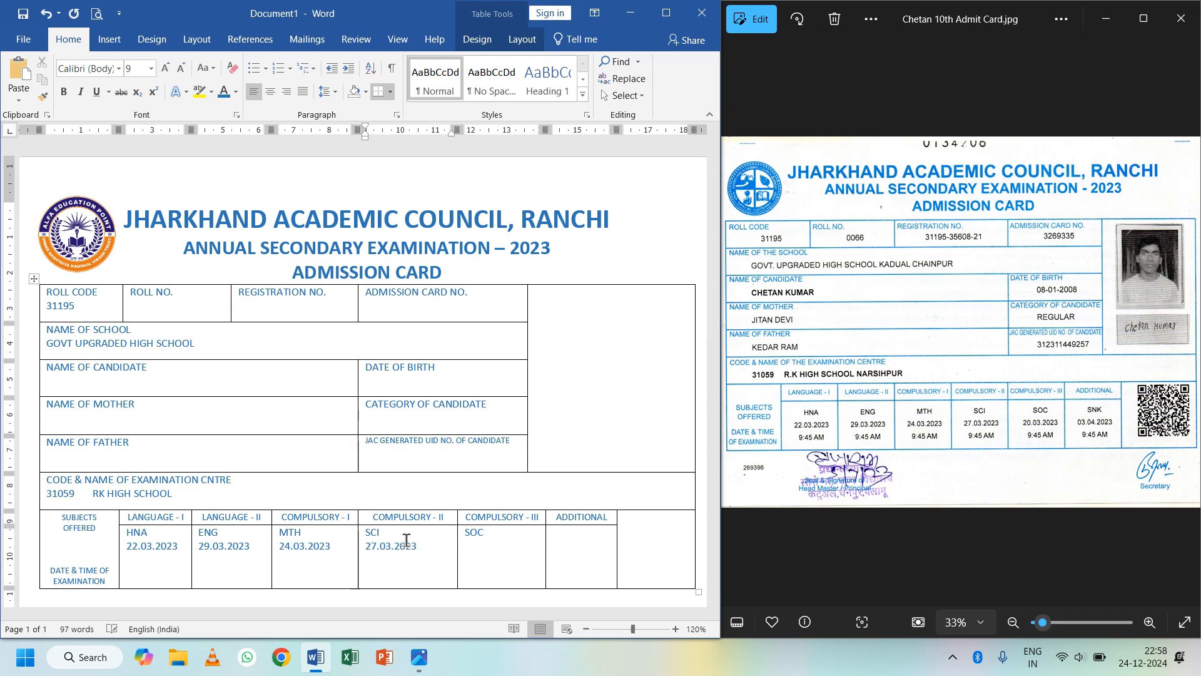
- Add date 20.03.2023 and time 9:45 AM under SOC
left_click(524, 536)
key("Return")
type("20.03.2023")
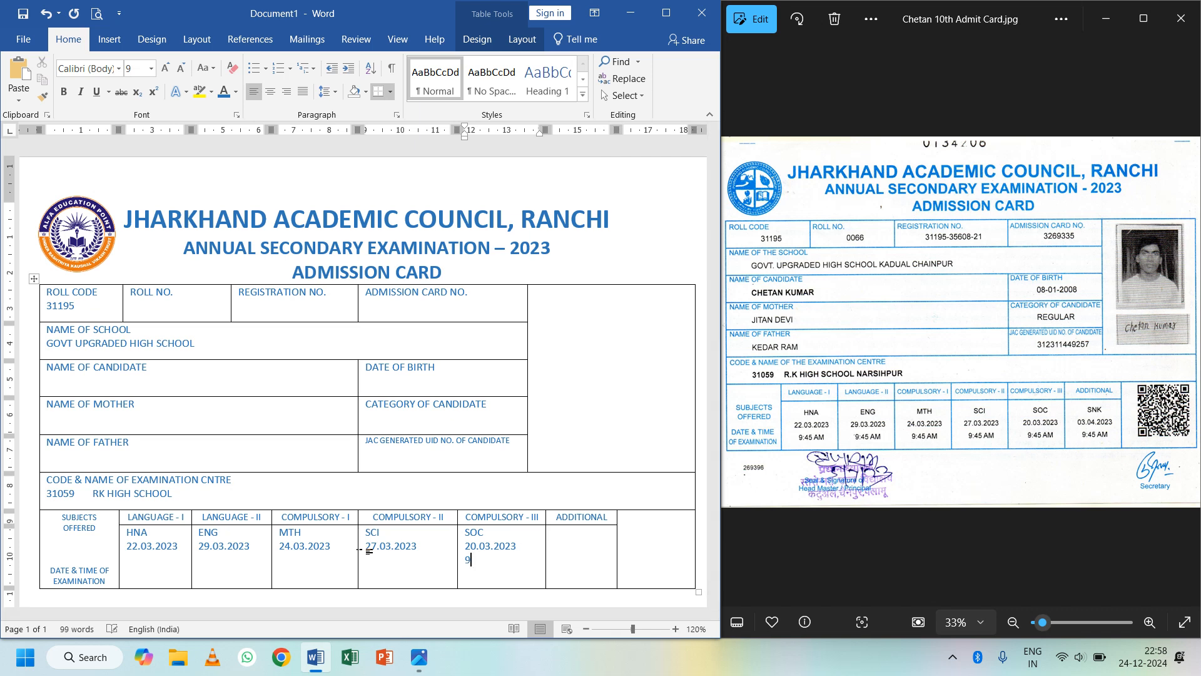
type("45")
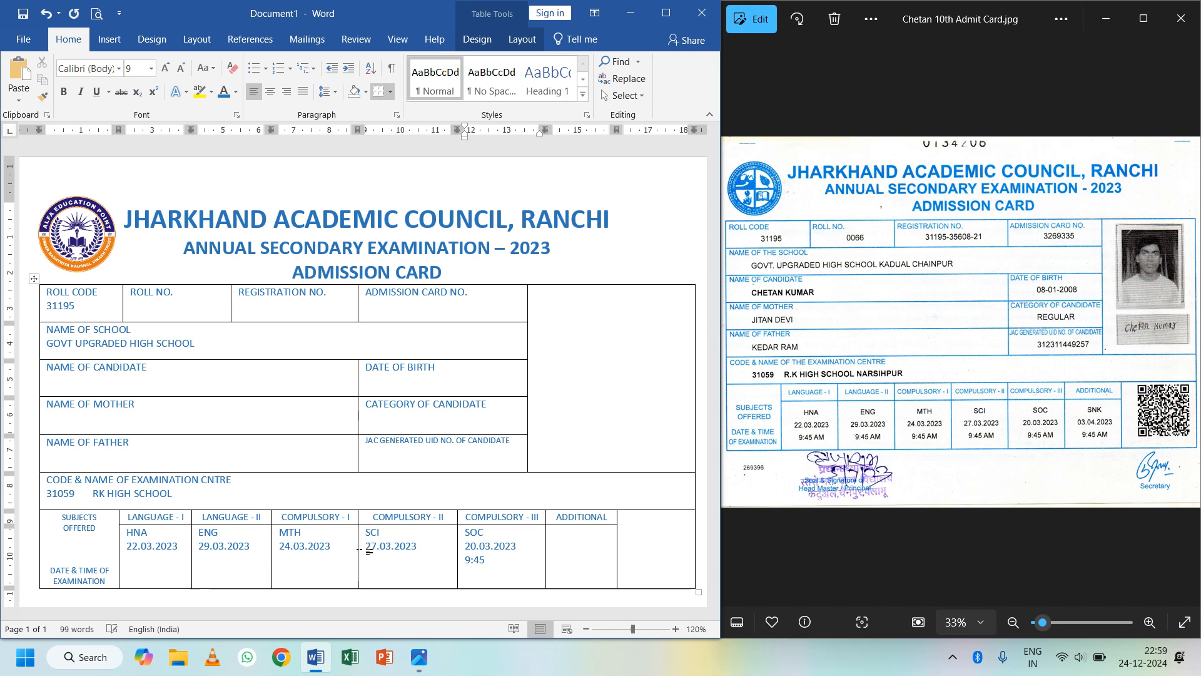
type(" AM")
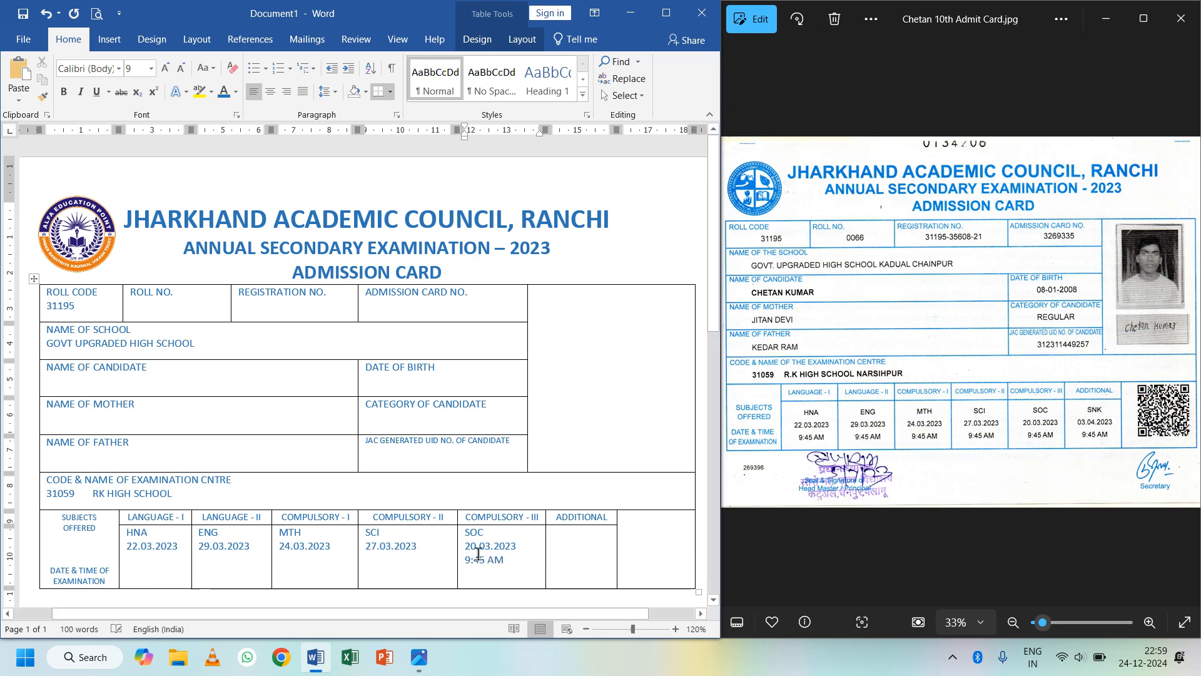
- Copy 9:45 AM under the SCI, MTH, ENG and HNA dates, then select the subject cells
left_click_drag(464, 560, 504, 561)
key("ctrl+c")
left_click(438, 555)
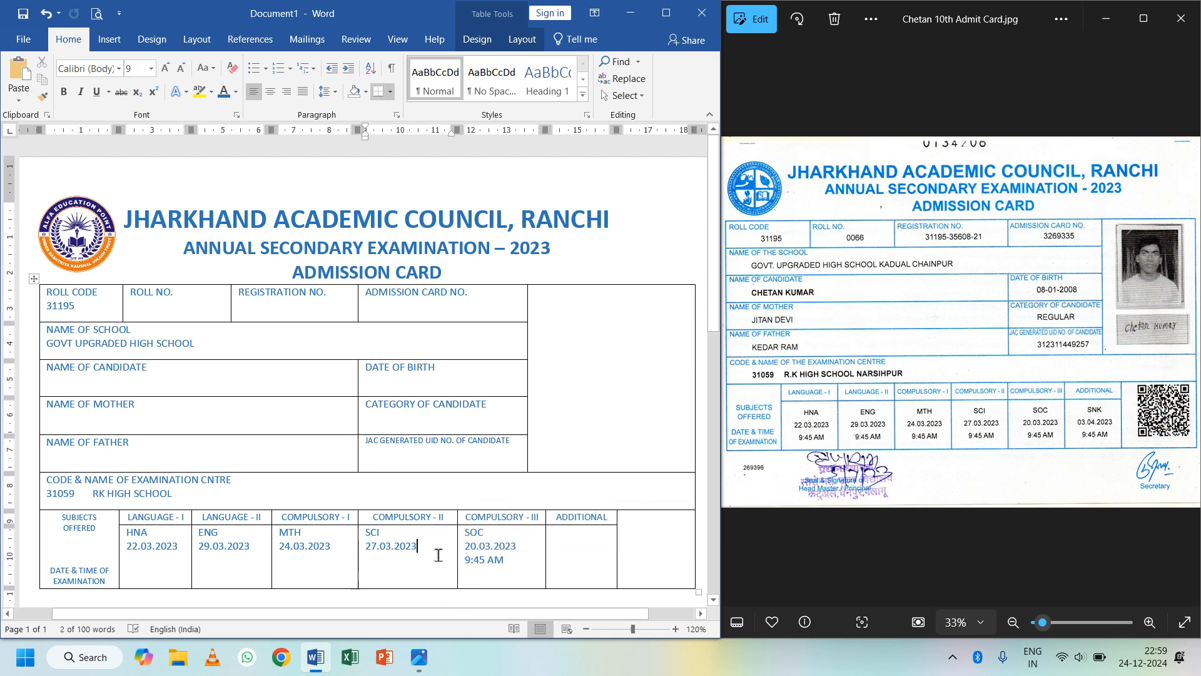
key("ctrl+v")
left_click(299, 549)
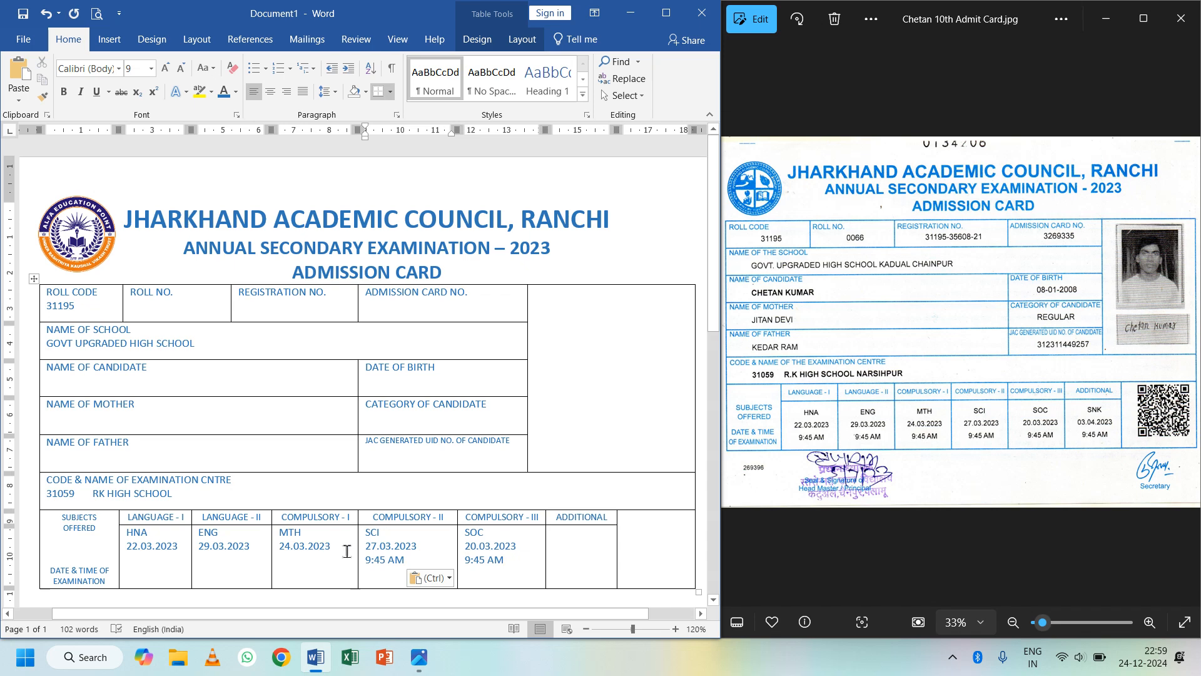
key("ctrl+v")
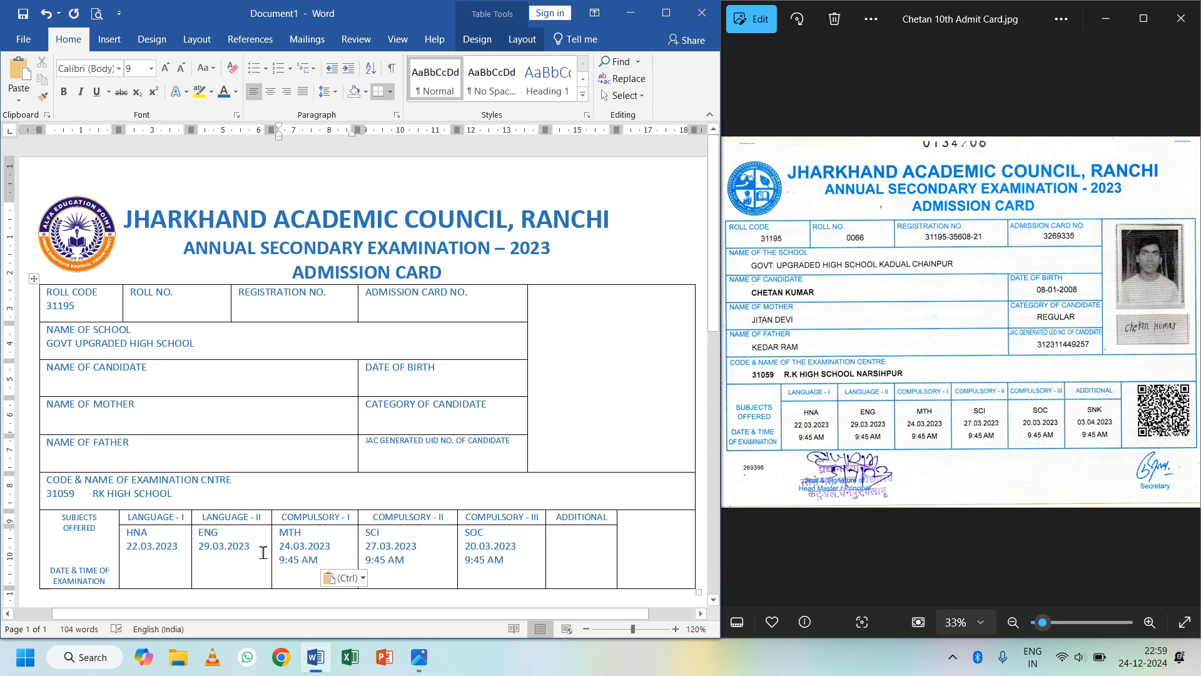
left_click(265, 552)
key("ctrl+v")
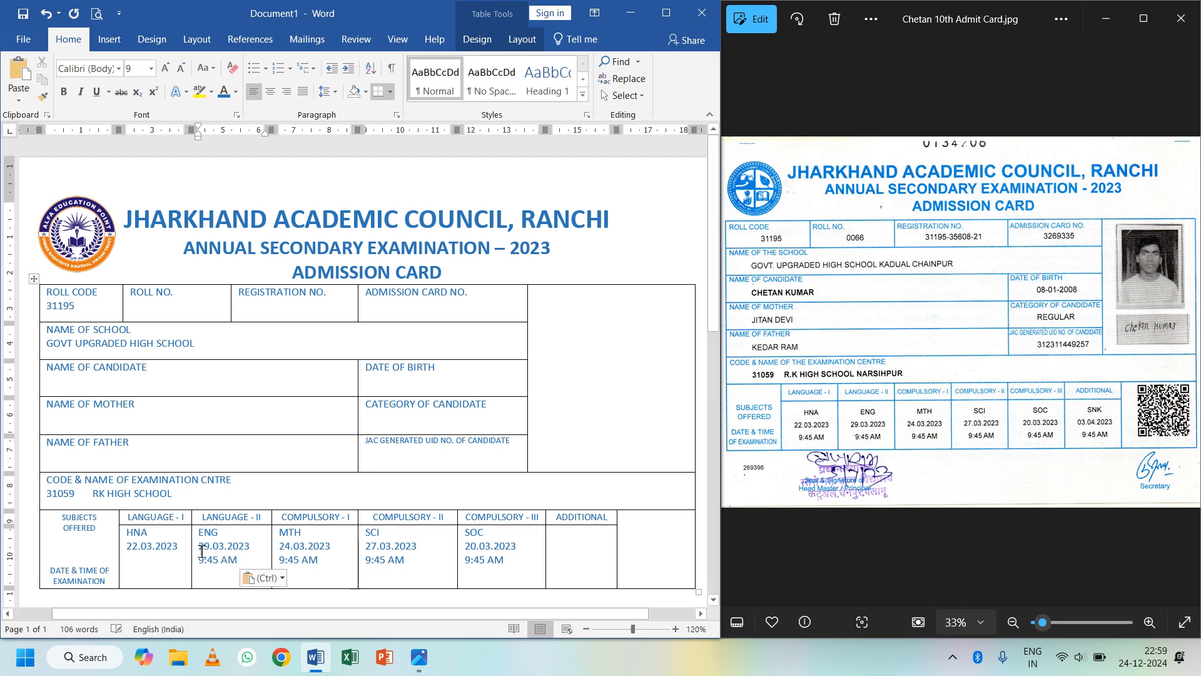
left_click(182, 547)
key("ctrl+v")
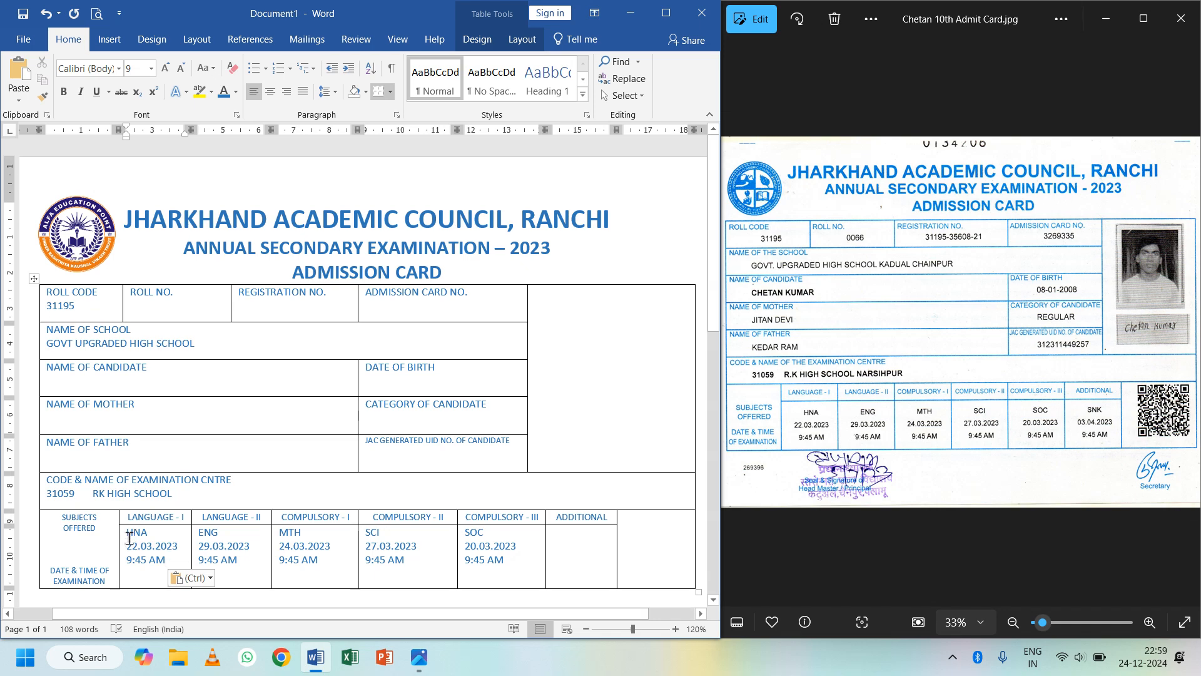
left_click_drag(129, 538, 488, 567)
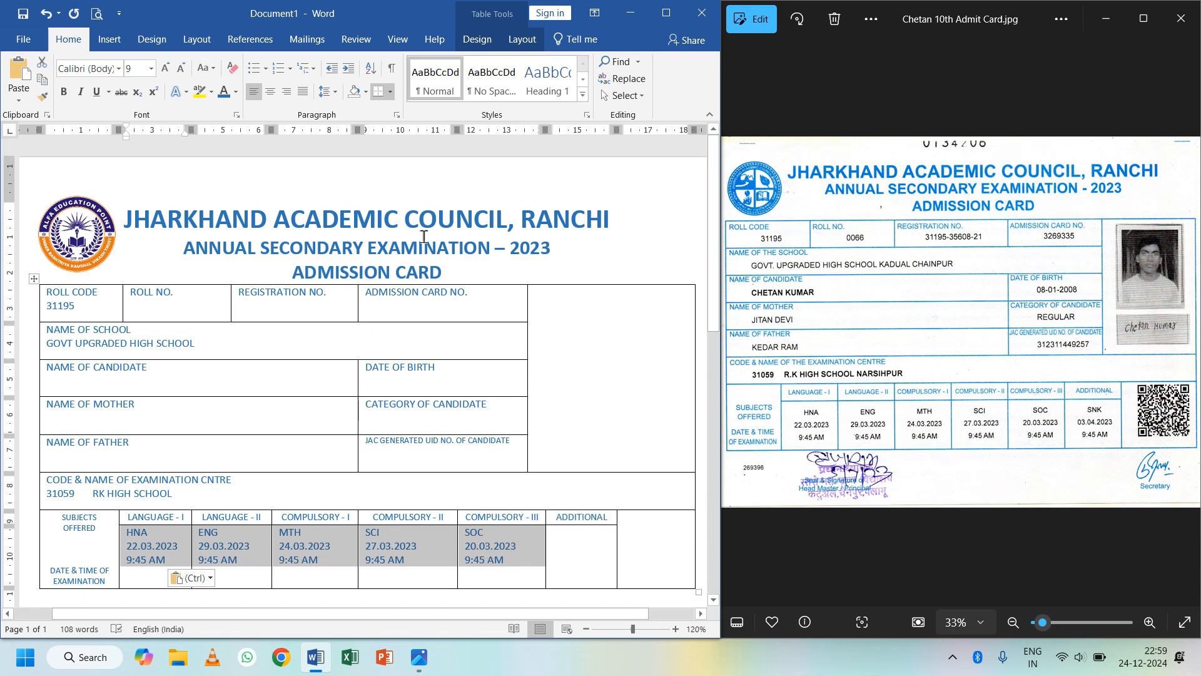
- Maximize Word and Align Center the selected subject, date and time cells
left_click(666, 14)
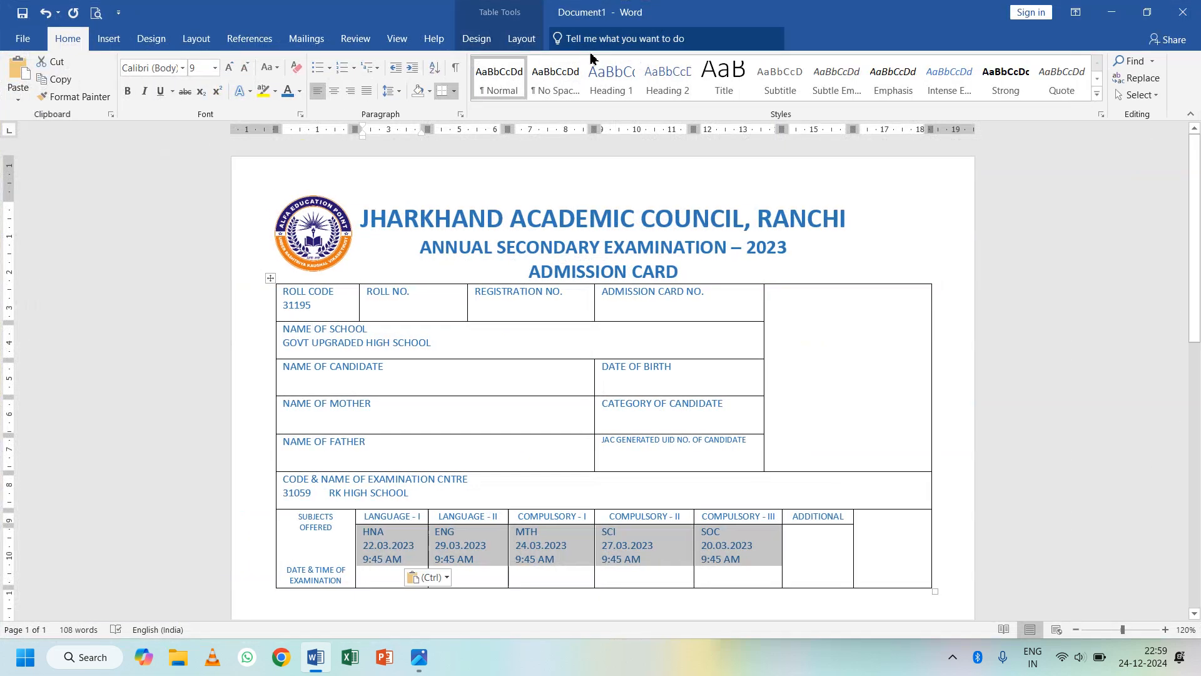
left_click(521, 38)
left_click(737, 82)
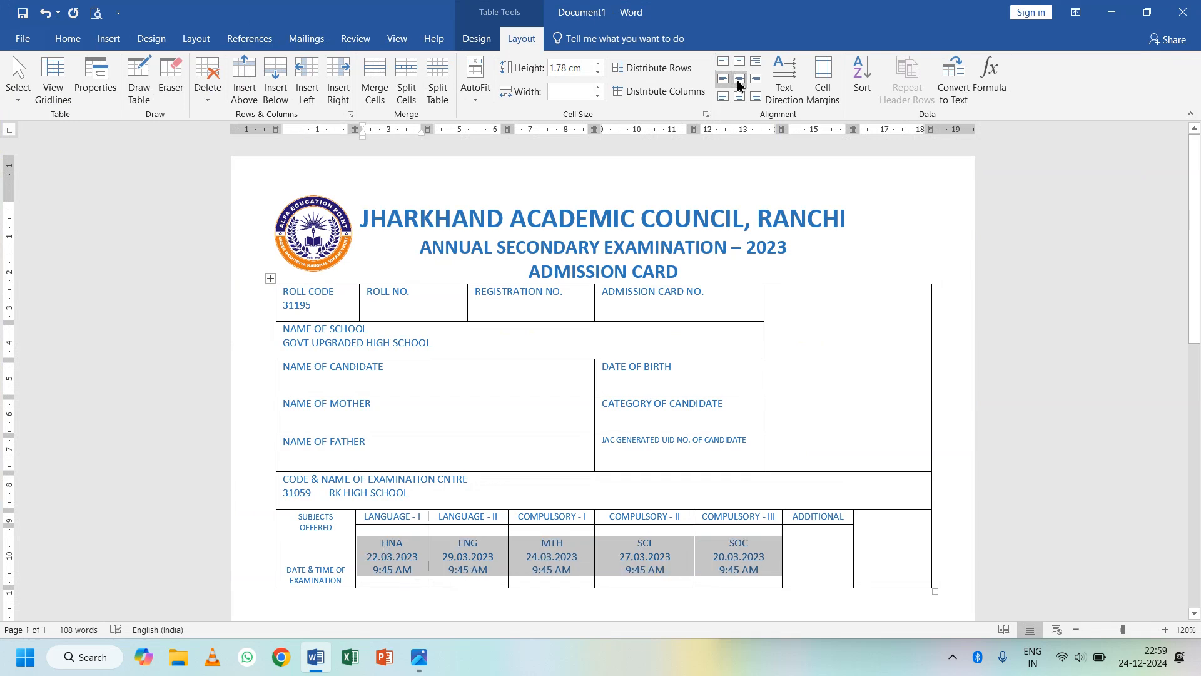
left_click(831, 551)
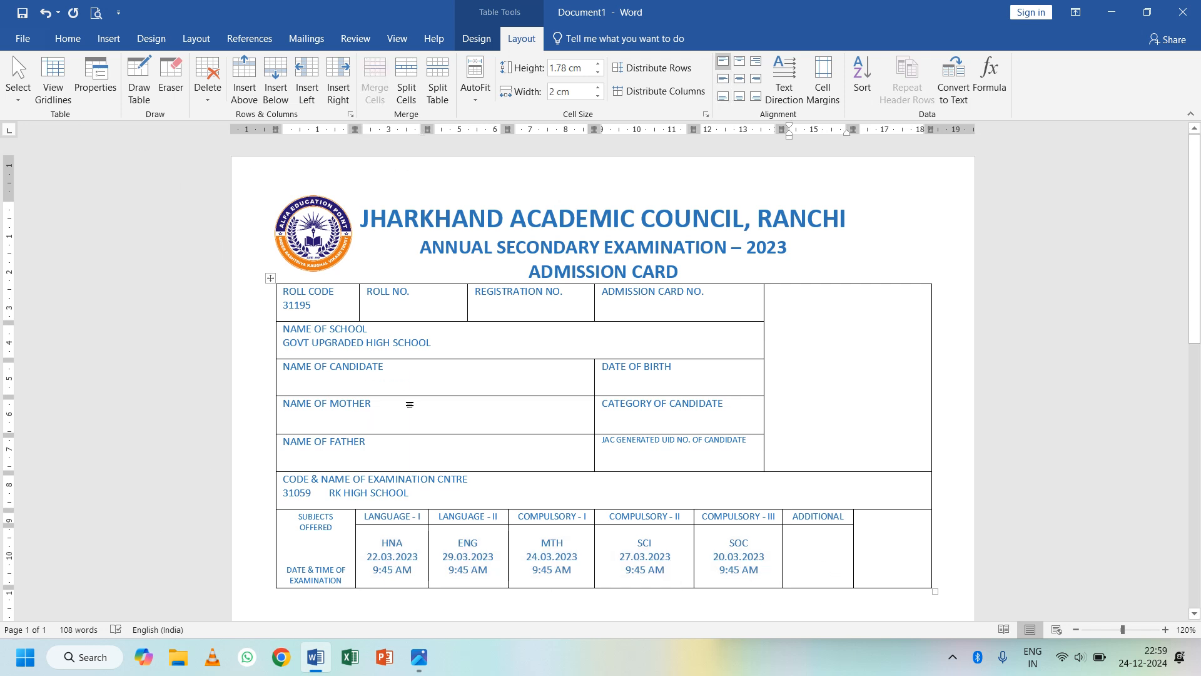
- Select the roll code 31195
mouse_move(313, 306)
left_mouse_down()
mouse_move(289, 306)
mouse_move(281, 322)
mouse_move(303, 315)
left_mouse_up()
left_click(307, 310)
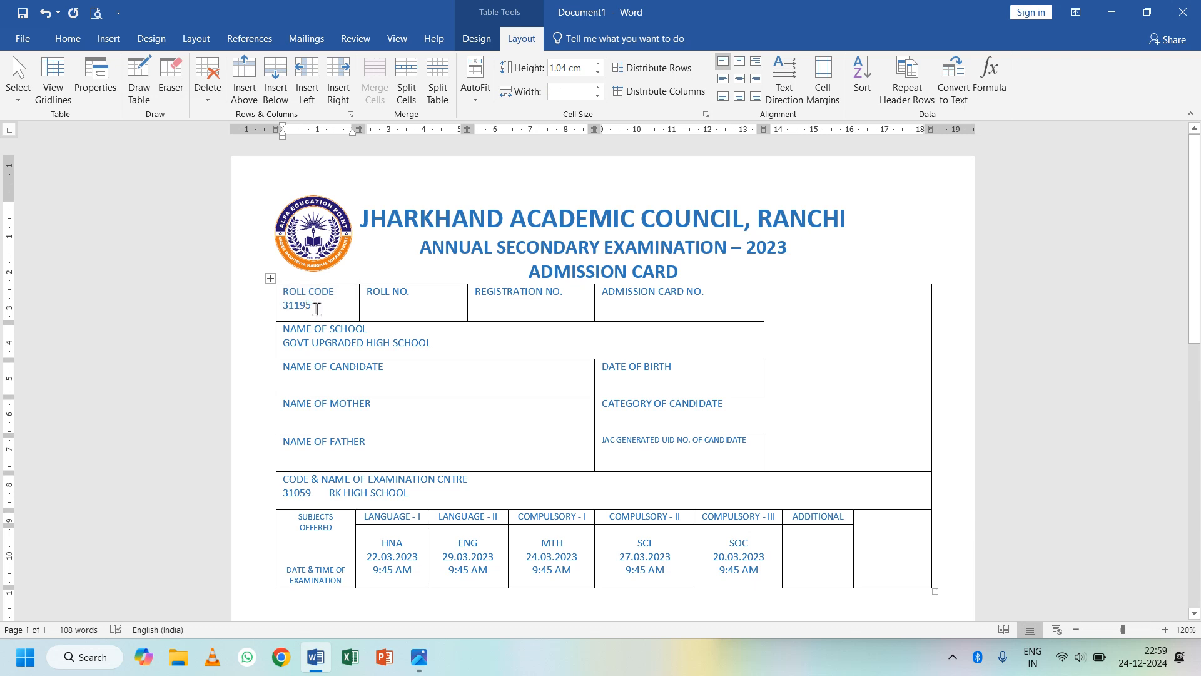
double_click(289, 306)
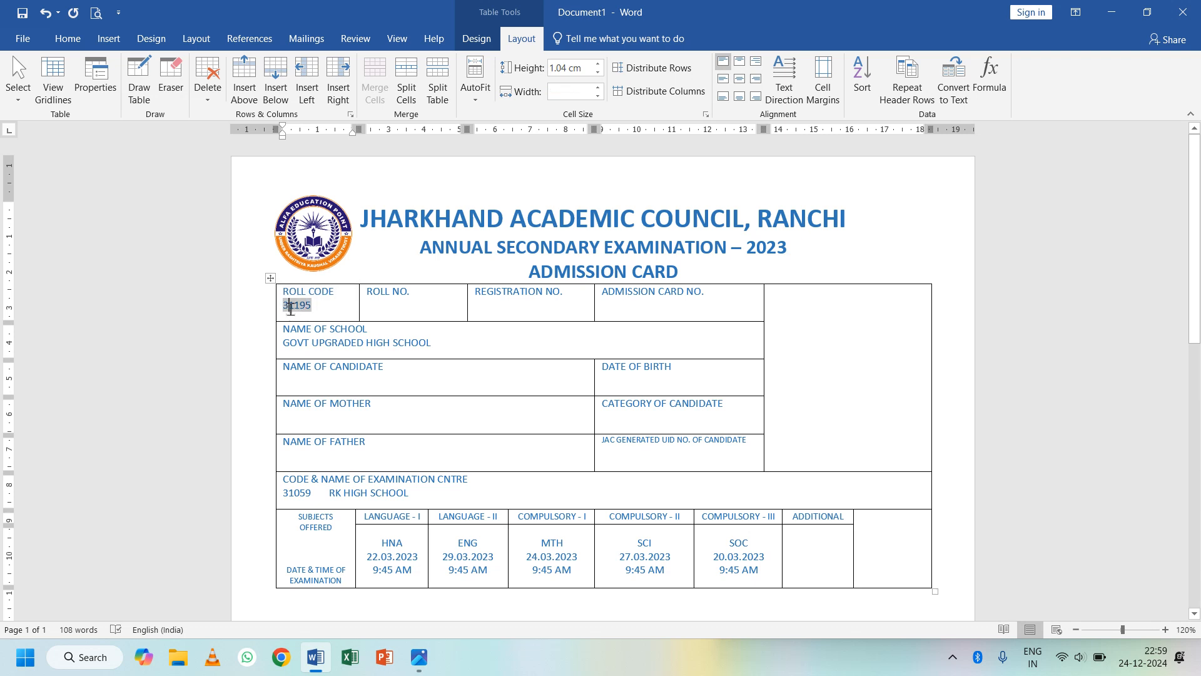
- Make the school name, roll code, exam centre and subject schedule bold with Automatic black colour
triple_click(434, 346)
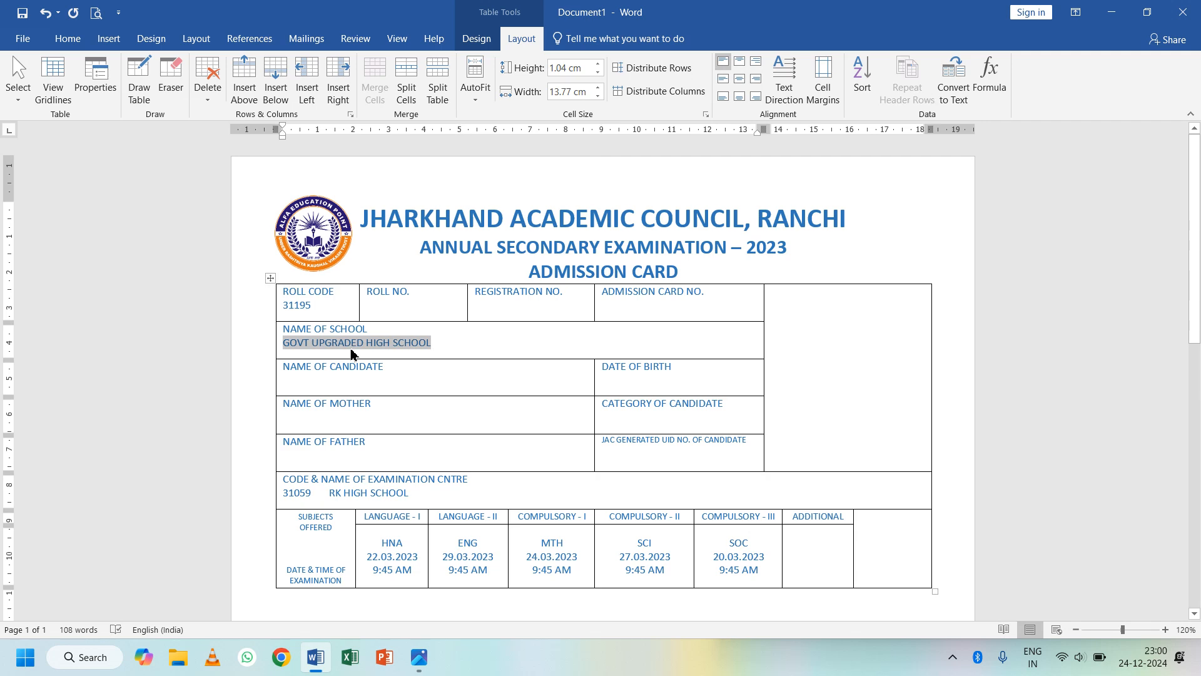
left_click_drag(328, 311, 282, 311)
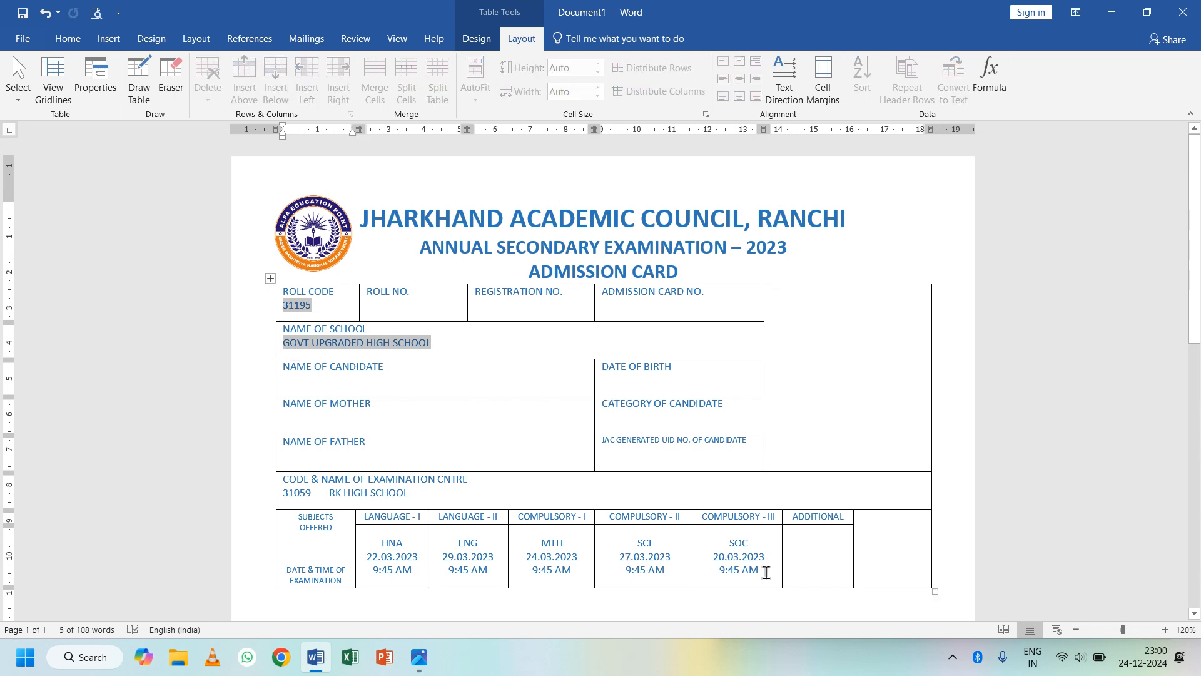
left_click_drag(767, 568, 392, 568)
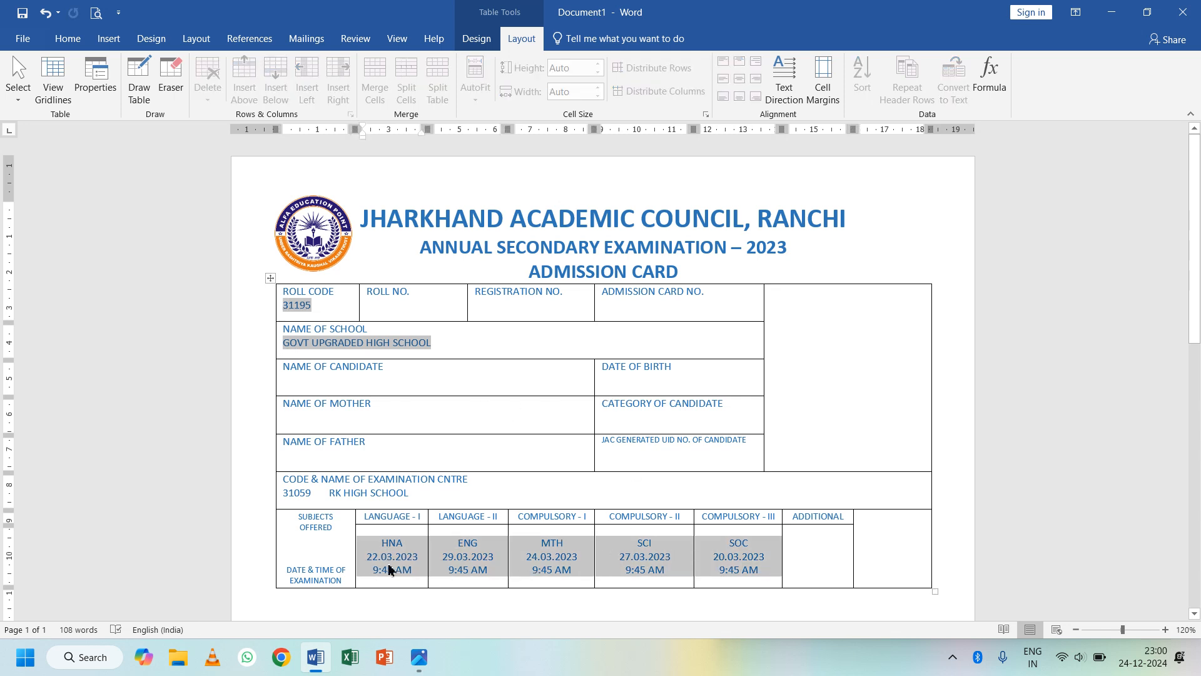
left_click_drag(417, 494, 282, 494)
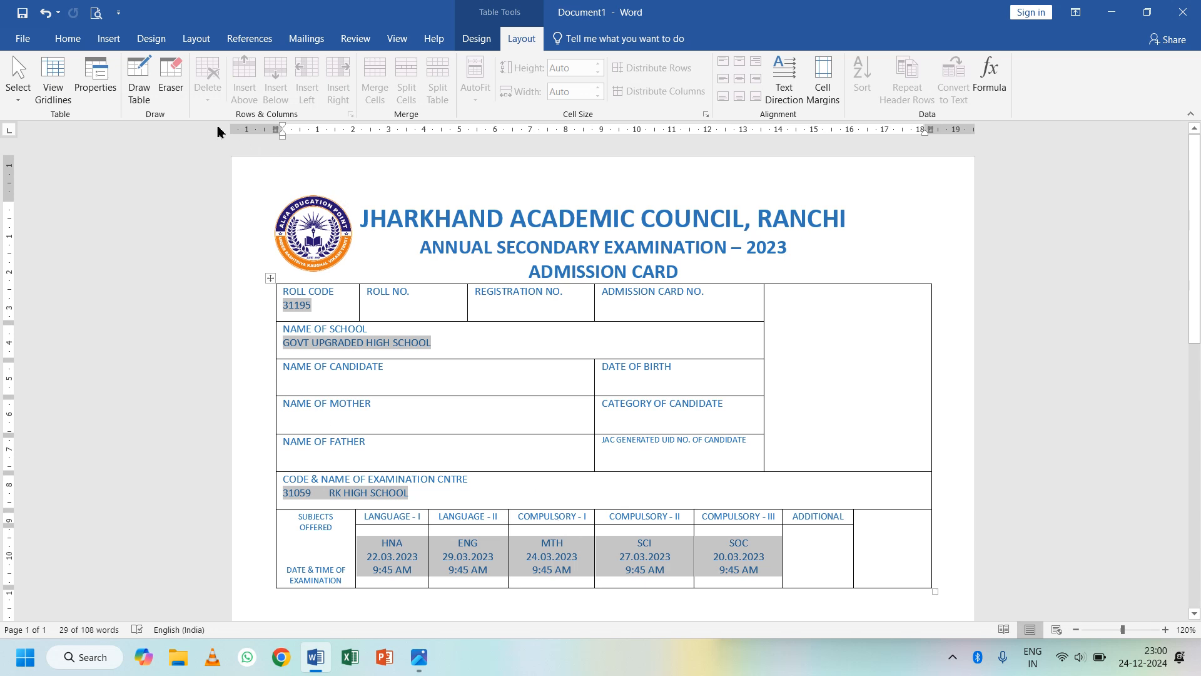
left_click(80, 43)
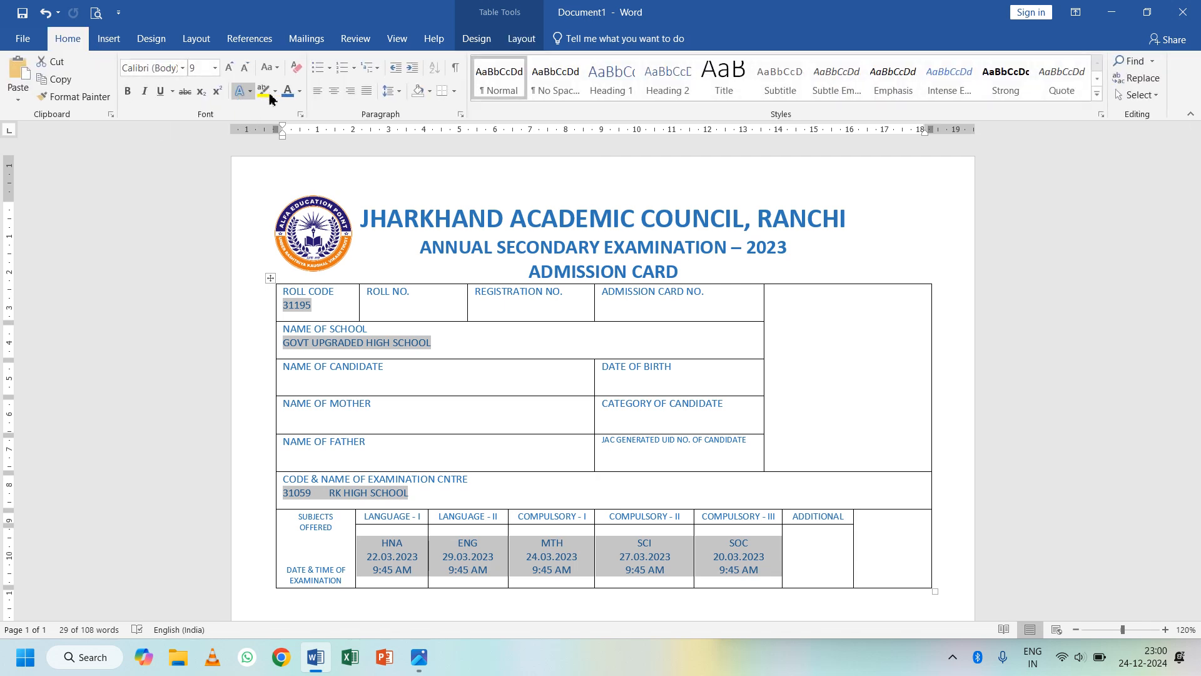
left_click(300, 94)
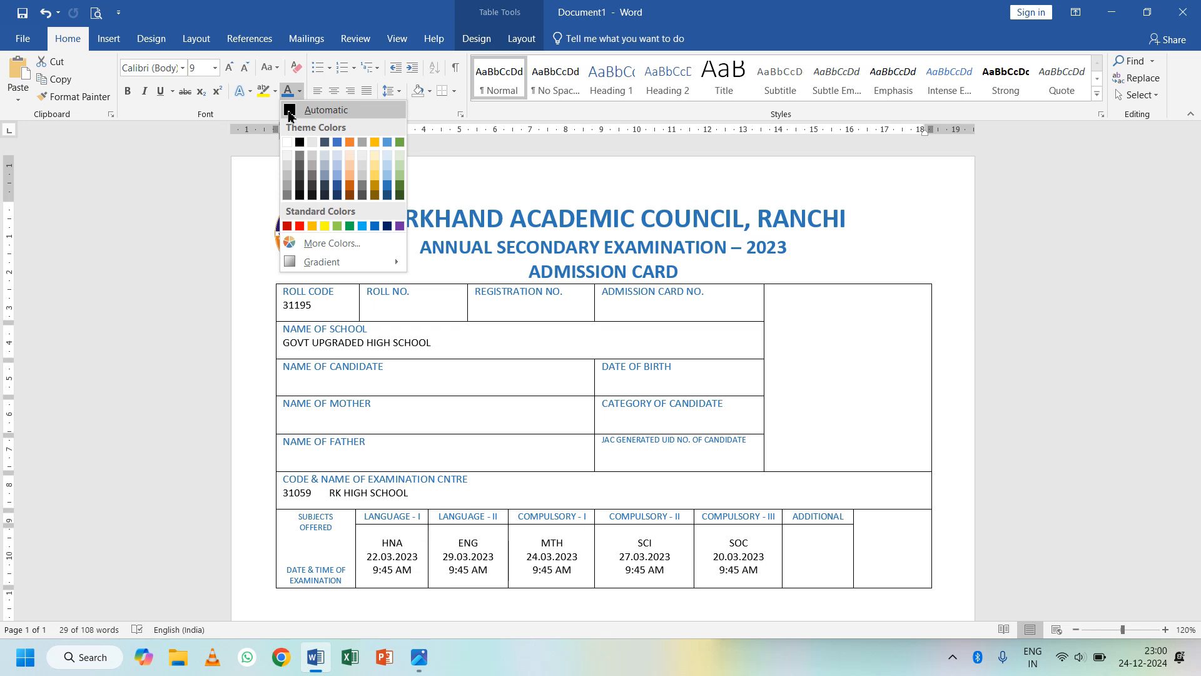
left_click(291, 119)
left_click(127, 92)
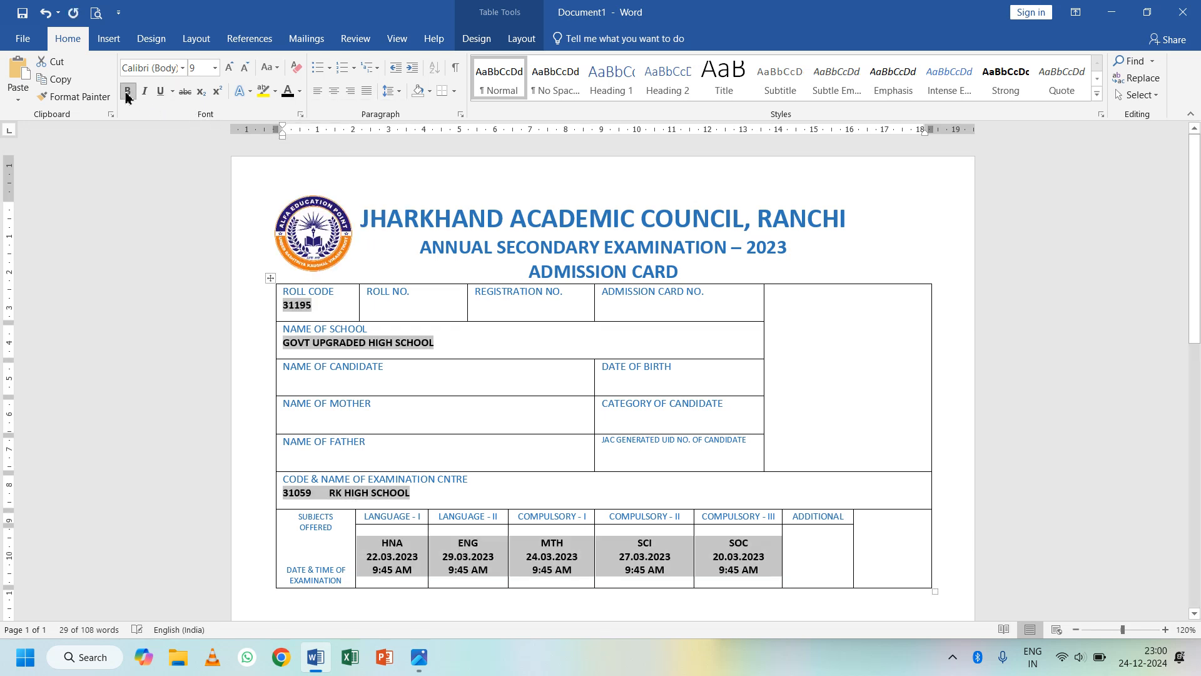
key("alt+Tab")
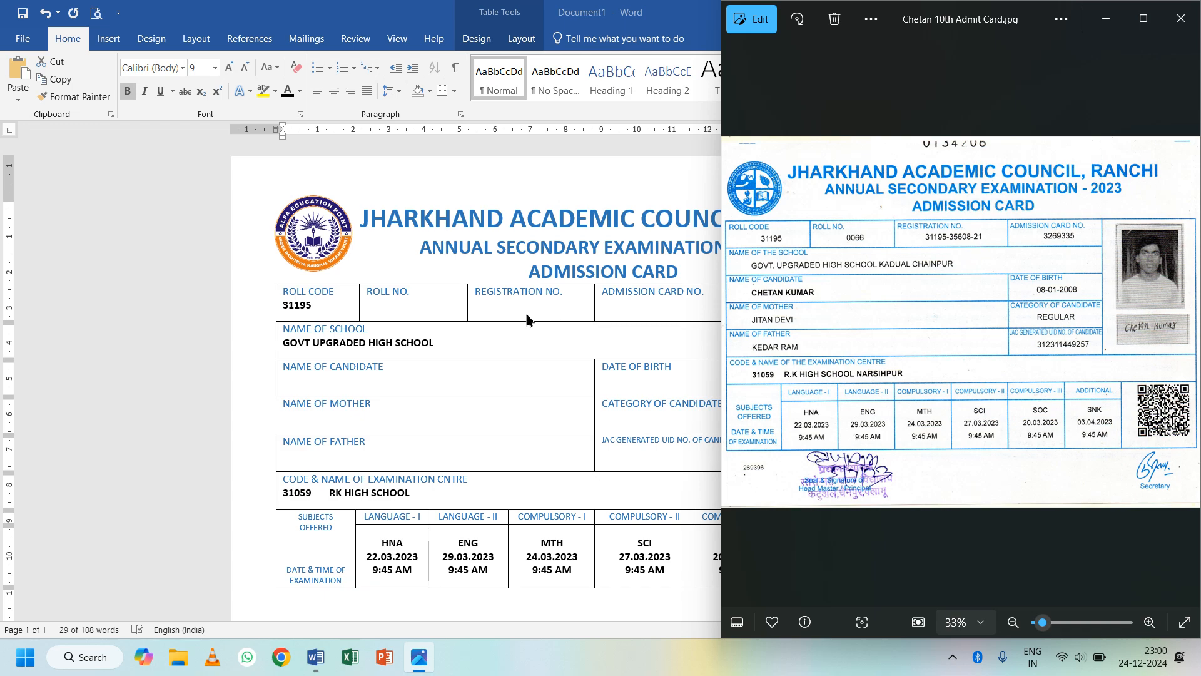
left_click(578, 303)
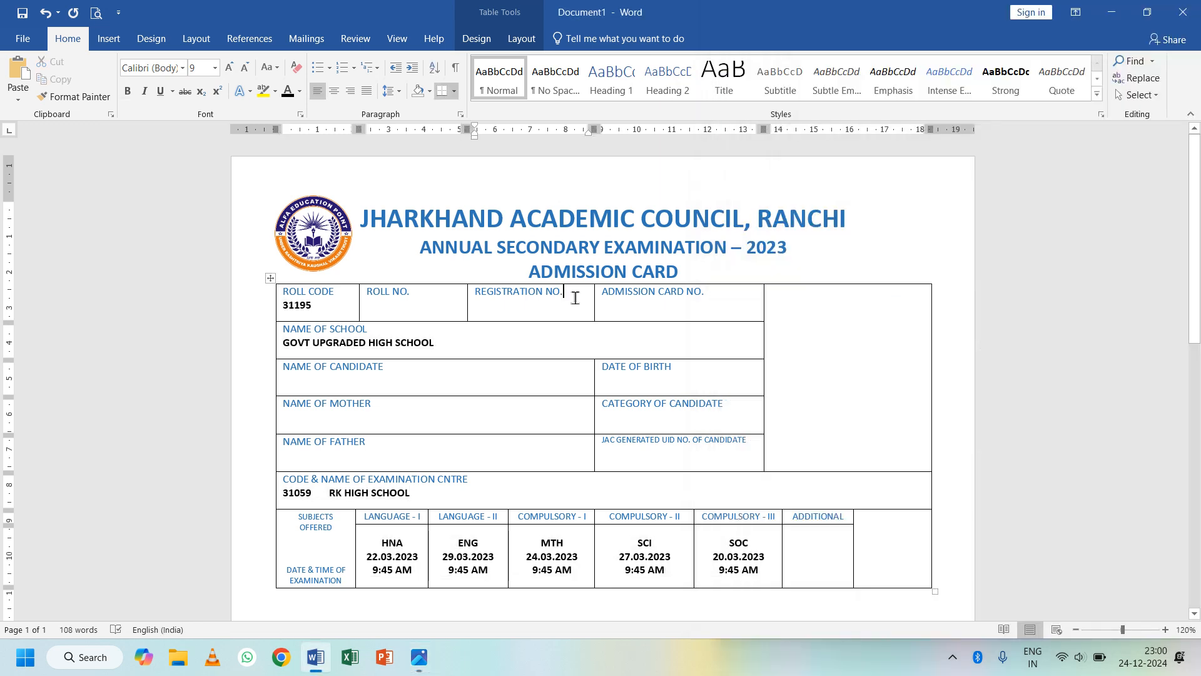
key("Return")
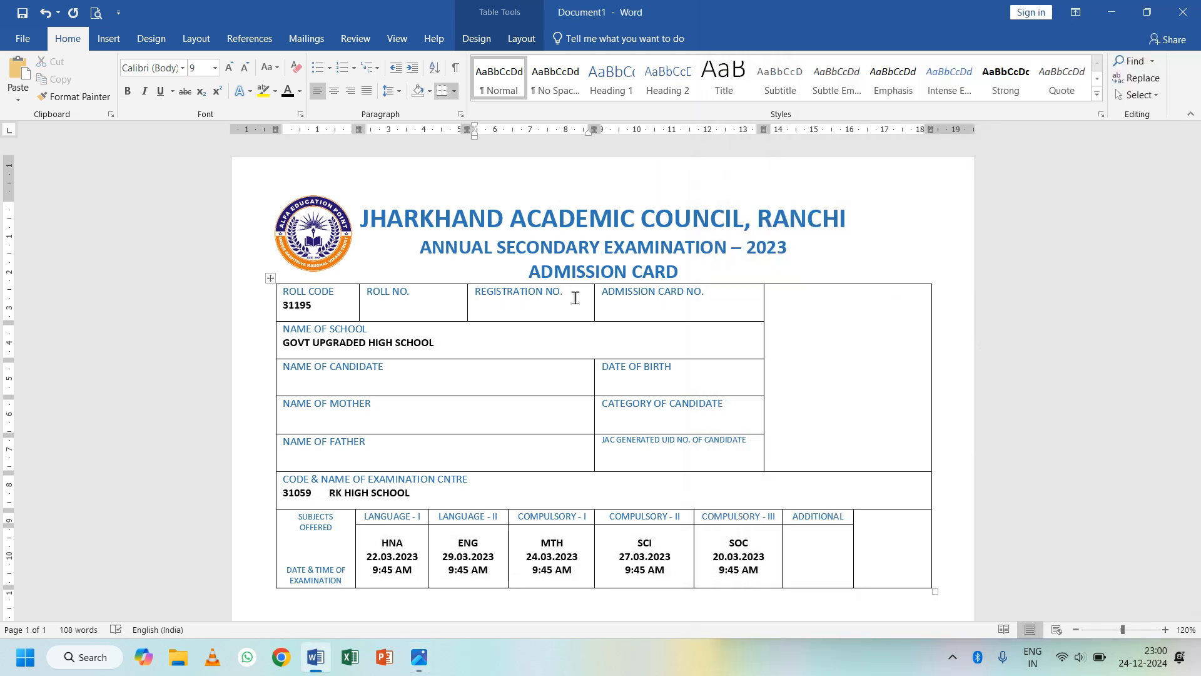
key("alt+Tab")
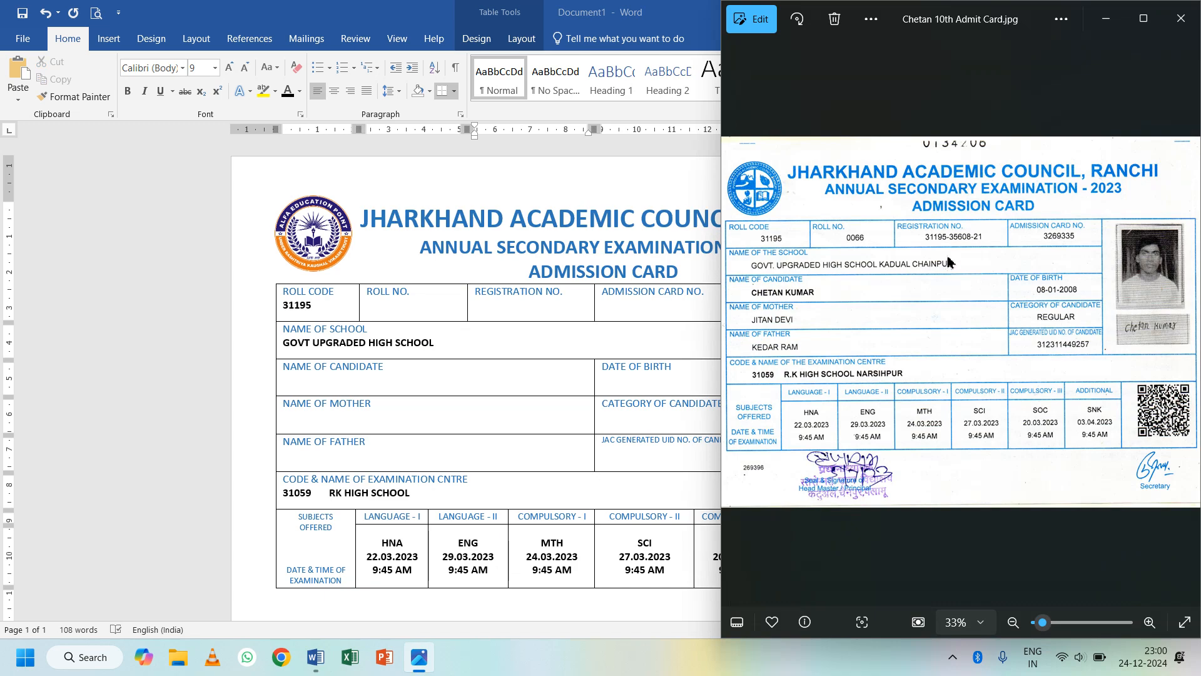
key("alt+Tab")
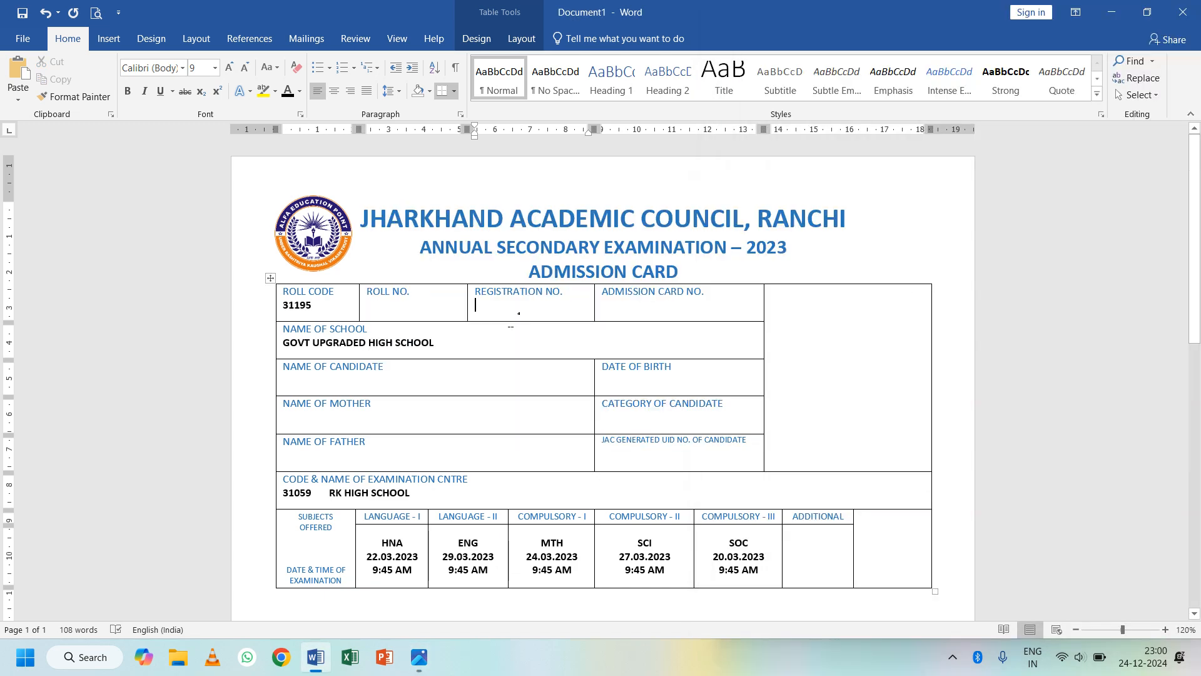
left_click_drag(543, 308, 485, 312)
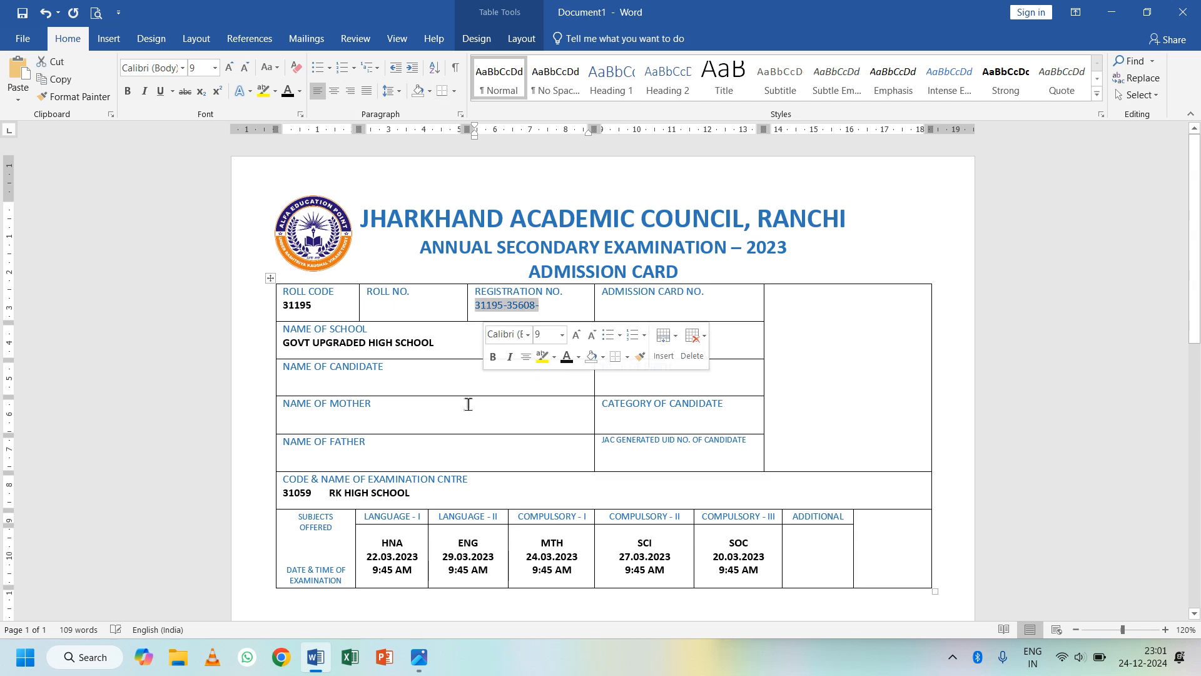
left_click(128, 91)
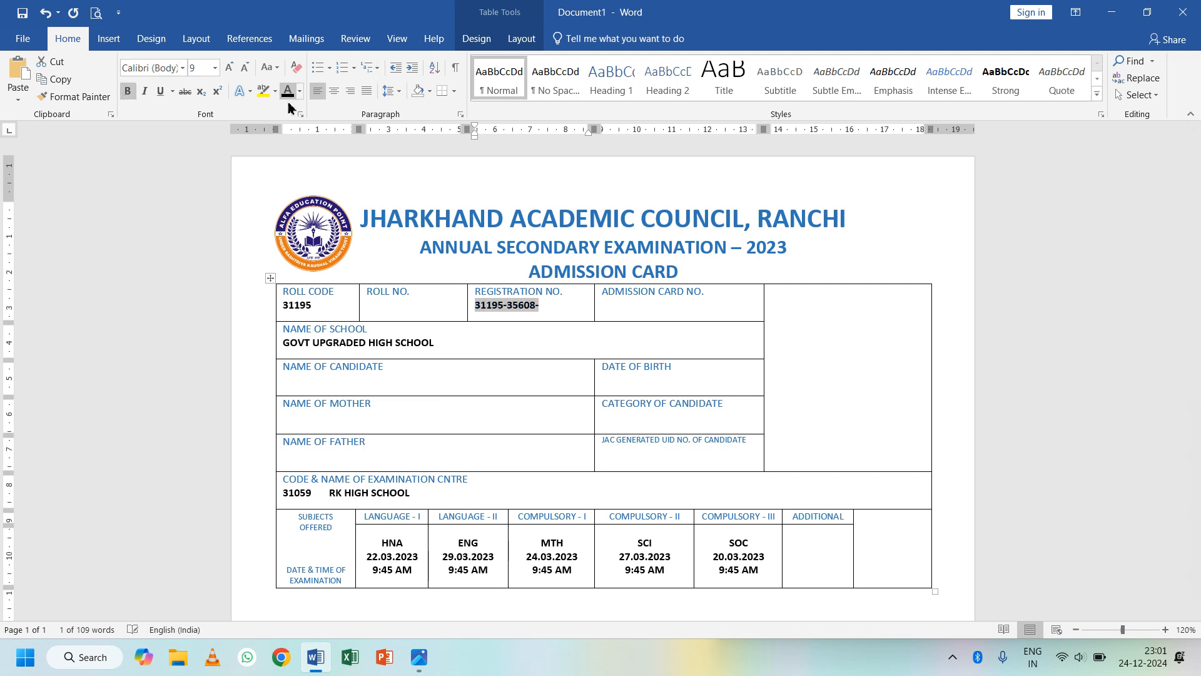
left_click(541, 310)
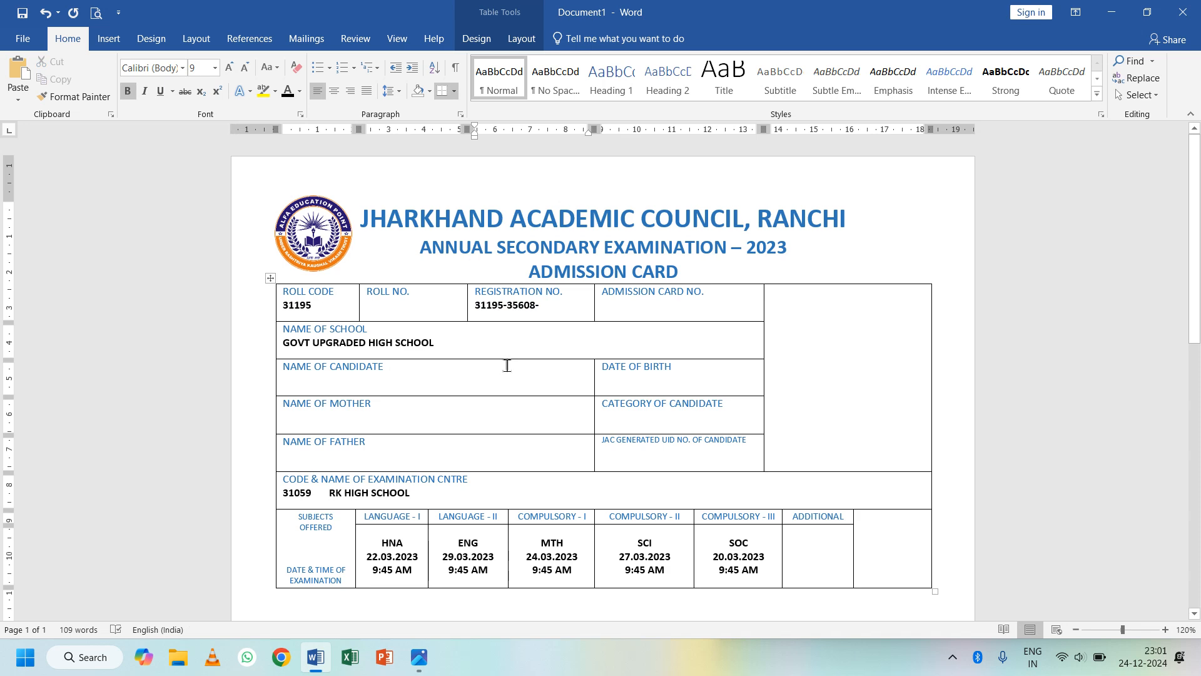
left_click(314, 40)
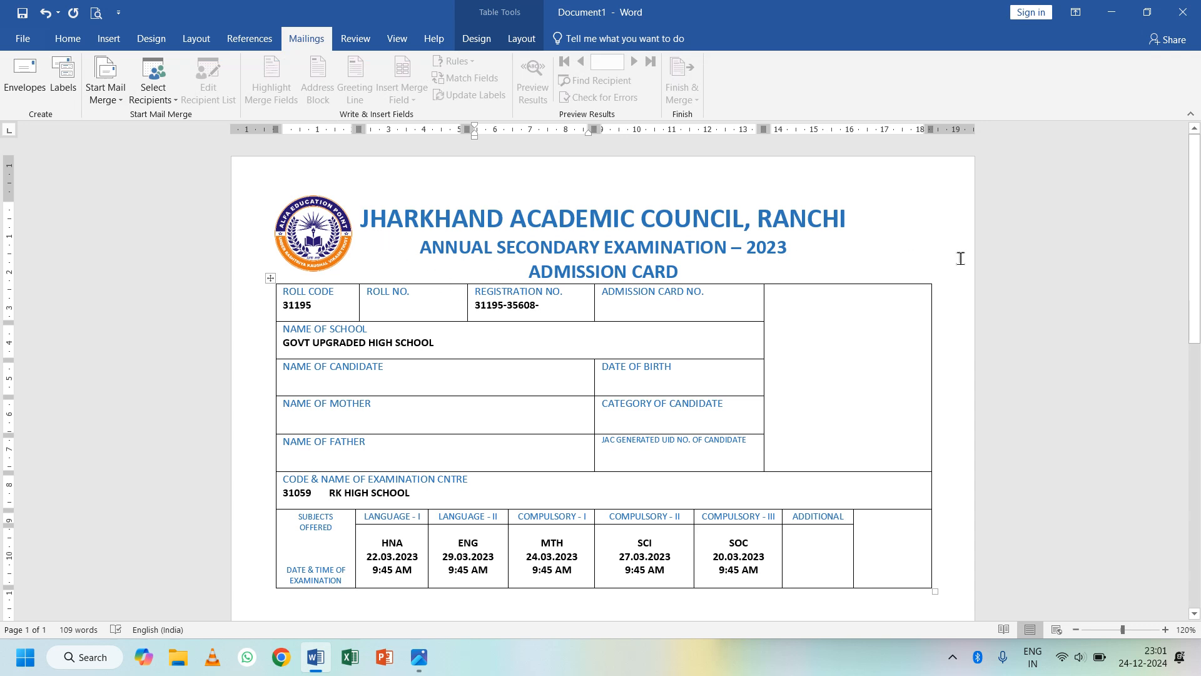
- Scroll through the admission card to review the filled-in values
scroll(557, 485, "down", 5)
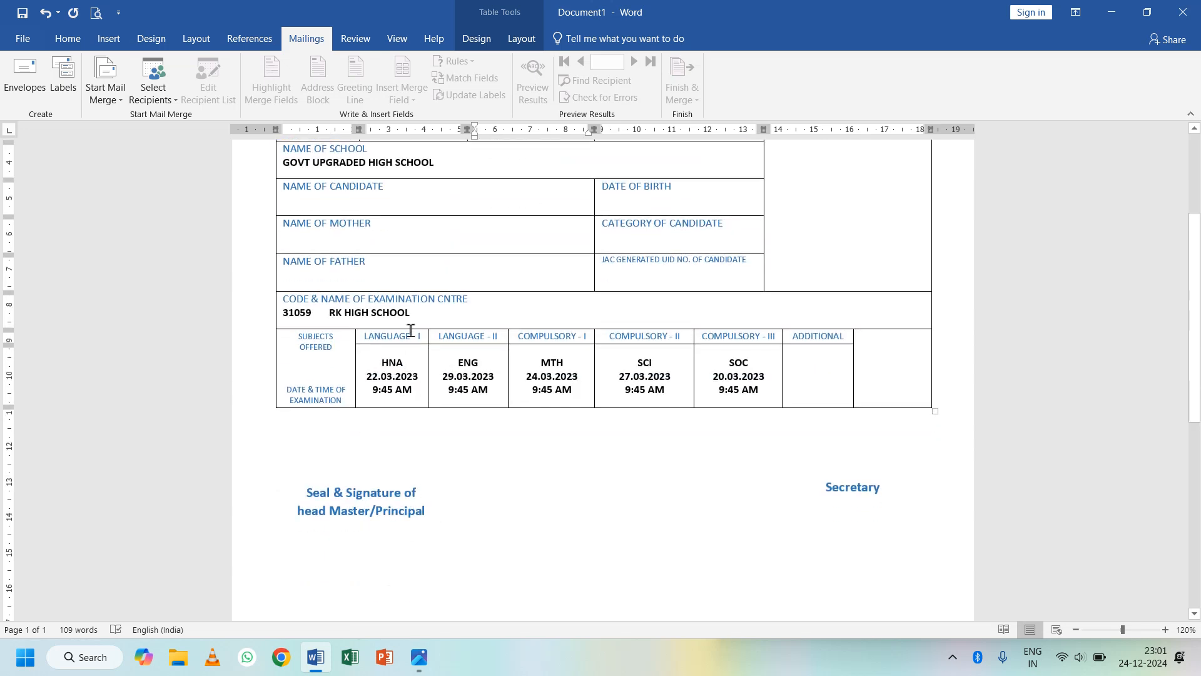
scroll(463, 346, "up", 3)
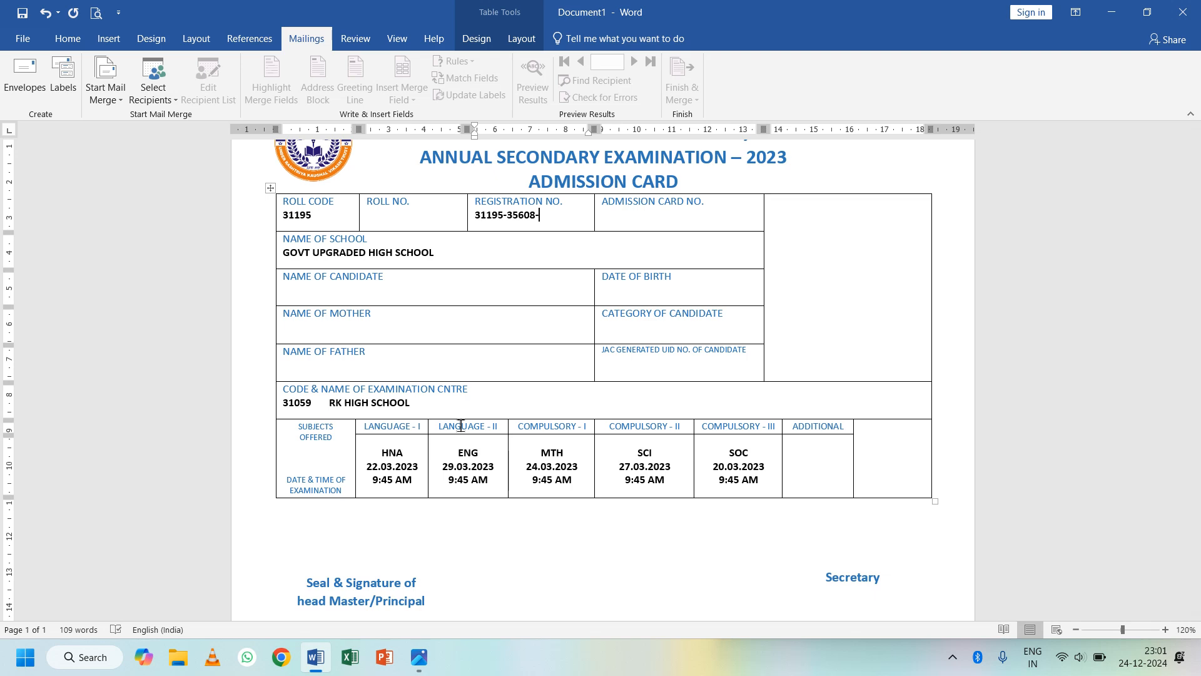
scroll(476, 413, "up", 2)
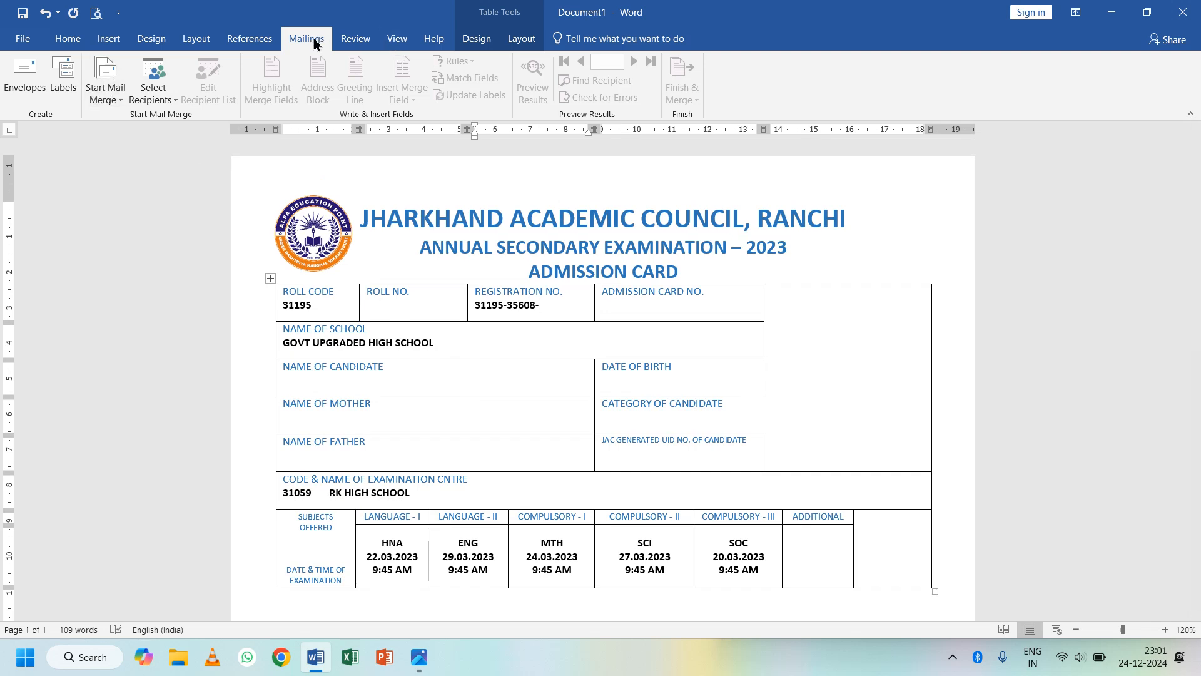
- Open a blank New Address List via Select Recipients > Type a New List
left_click(162, 100)
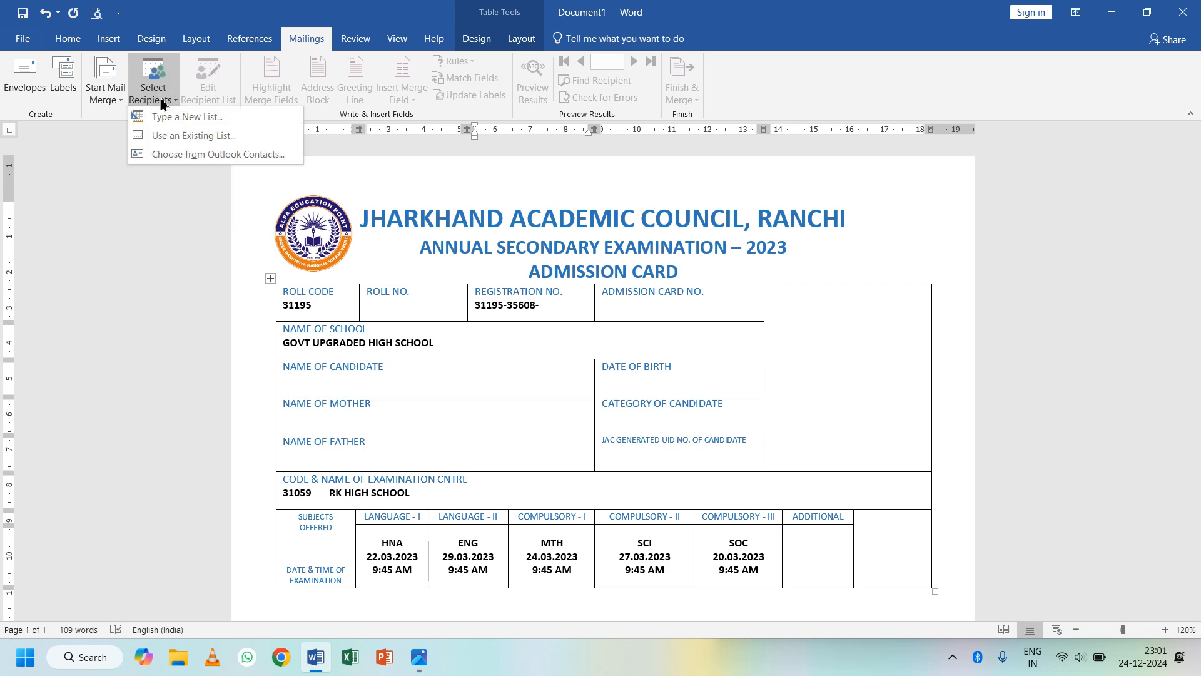
left_click(163, 99)
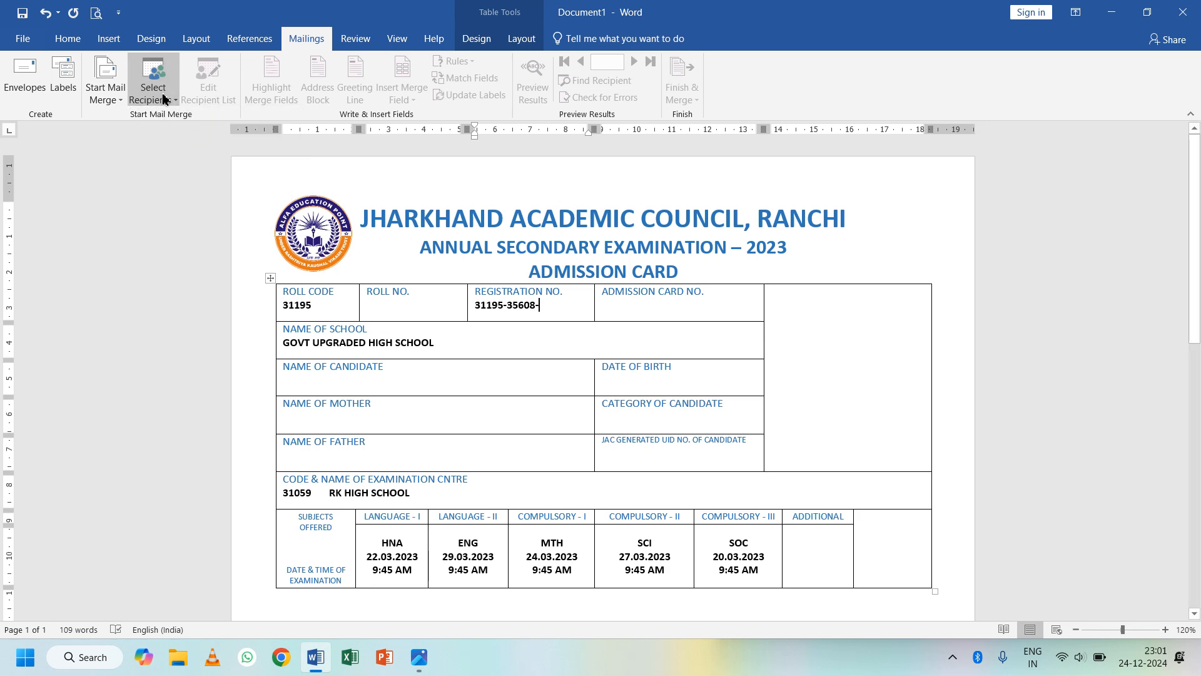
left_click(163, 99)
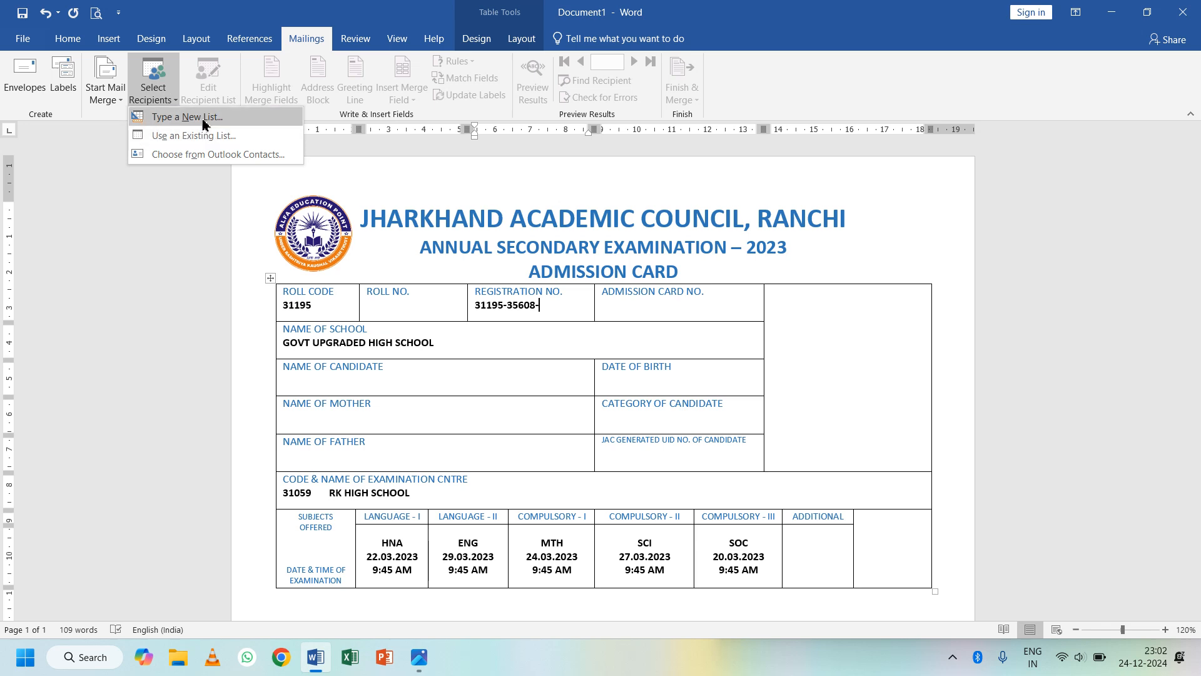
left_click(157, 98)
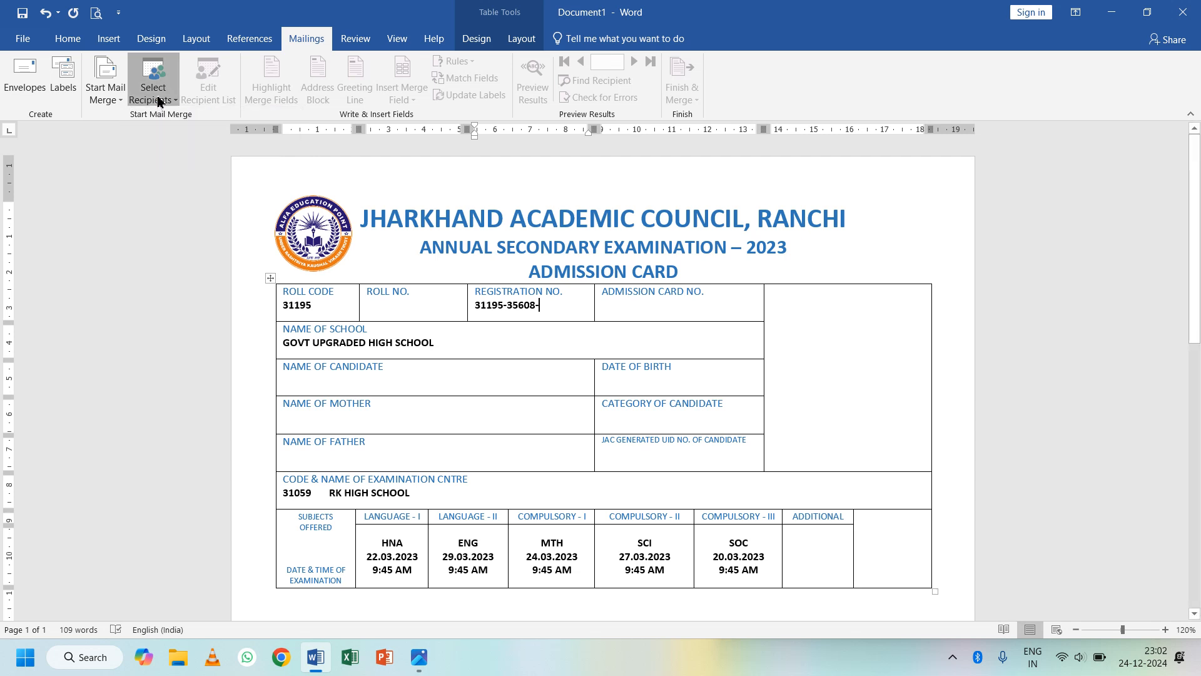
left_click(159, 101)
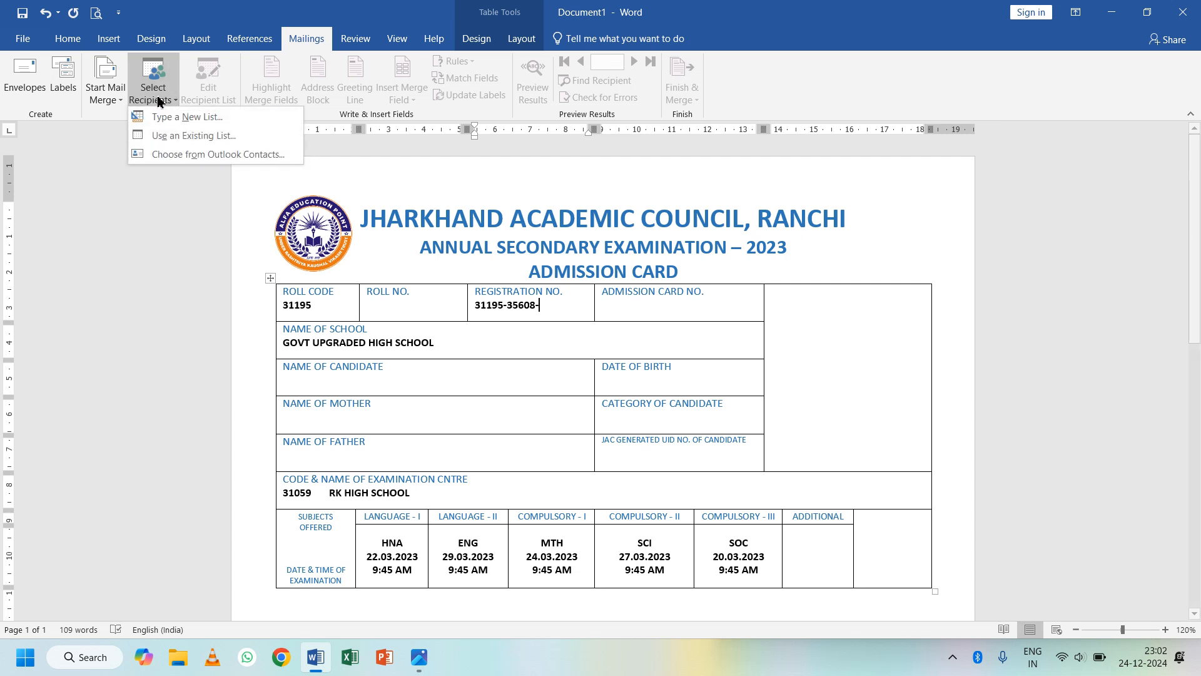
left_click(206, 121)
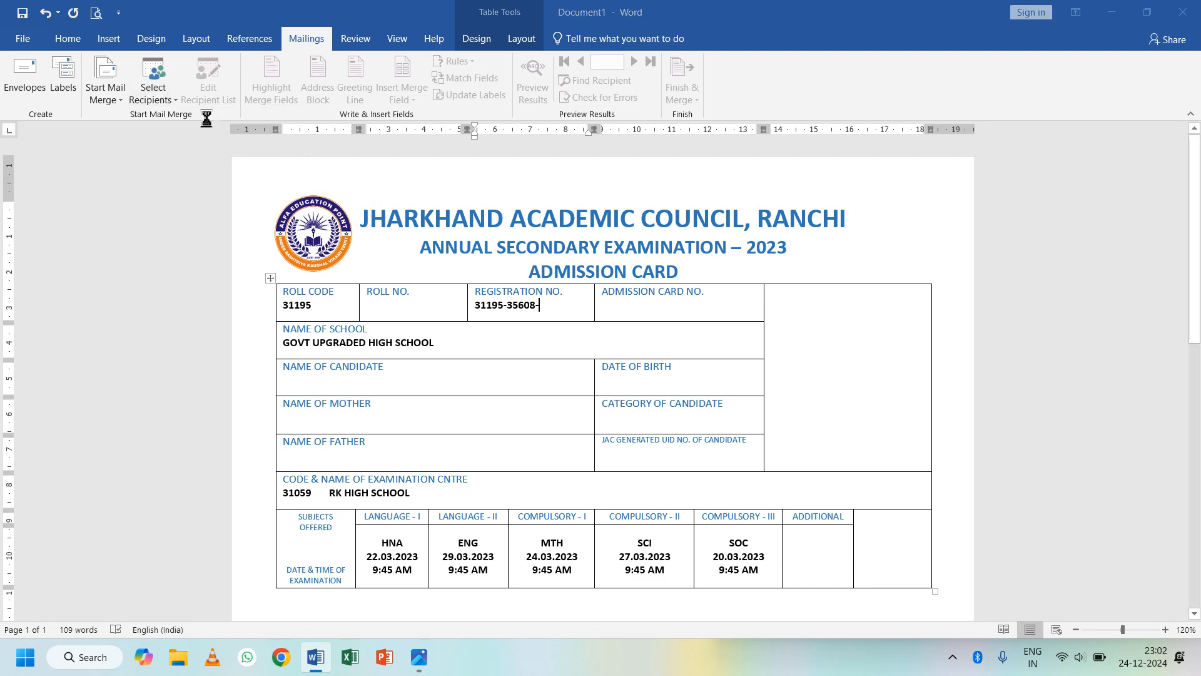
mouse_move(490, 182)
left_mouse_down()
mouse_move(619, 209)
mouse_move(509, 209)
mouse_move(622, 204)
mouse_move(498, 165)
left_mouse_up()
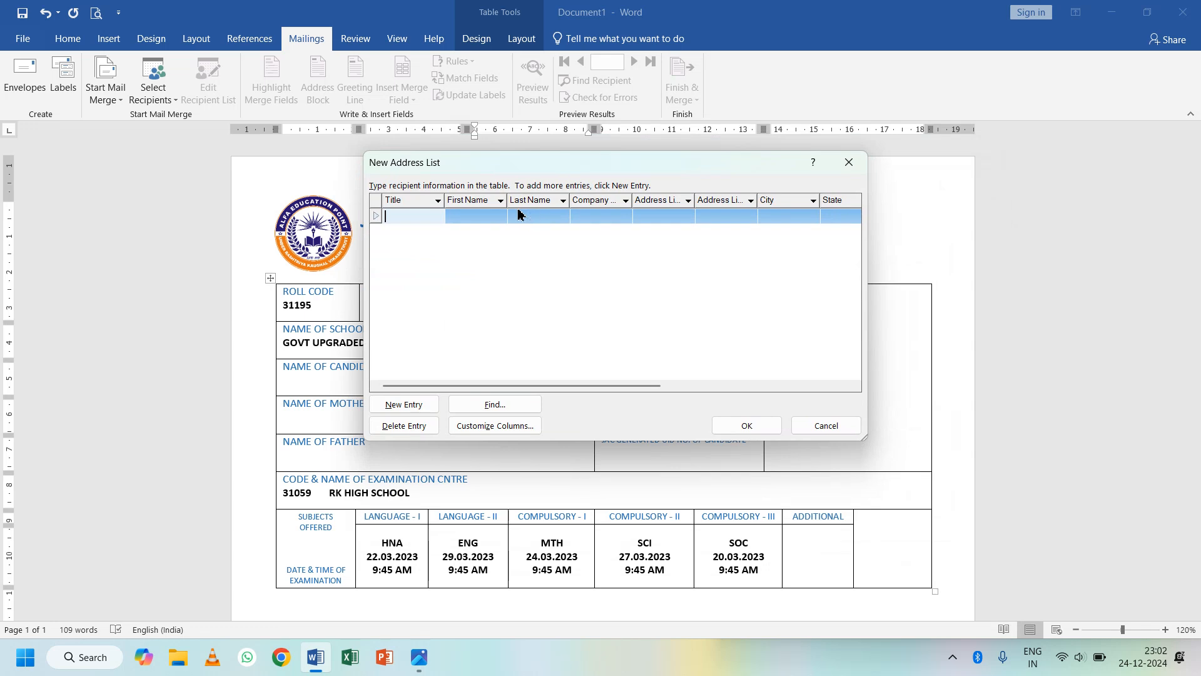
key("super+plus")
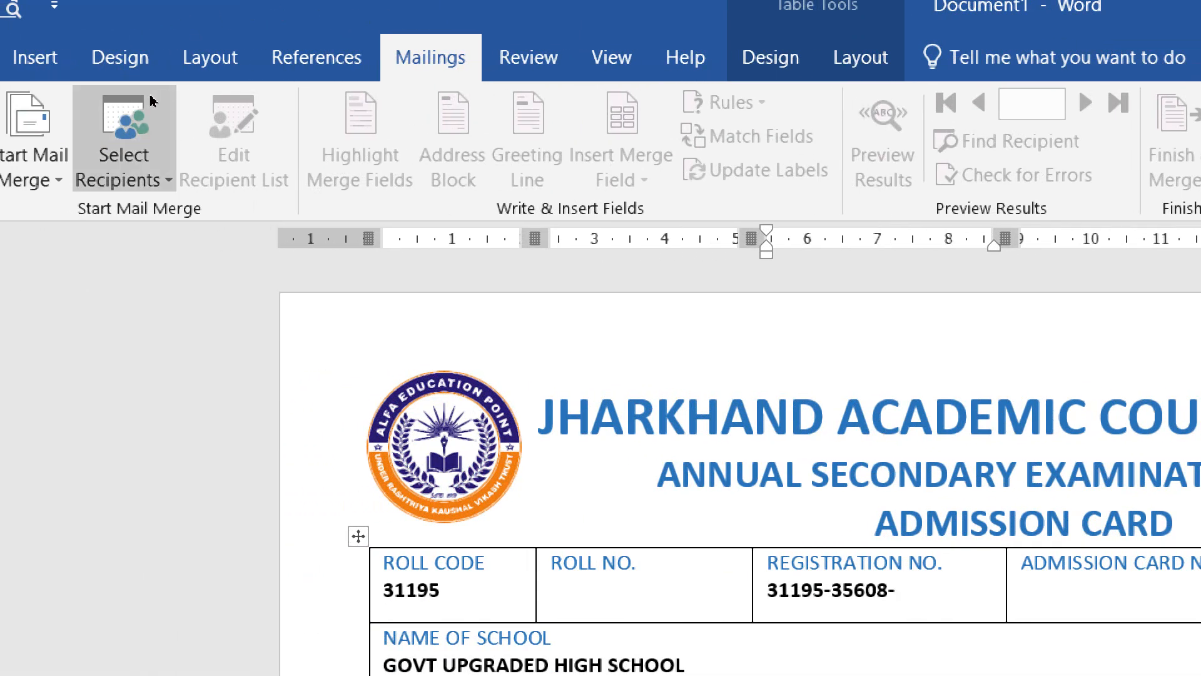
left_click(150, 100)
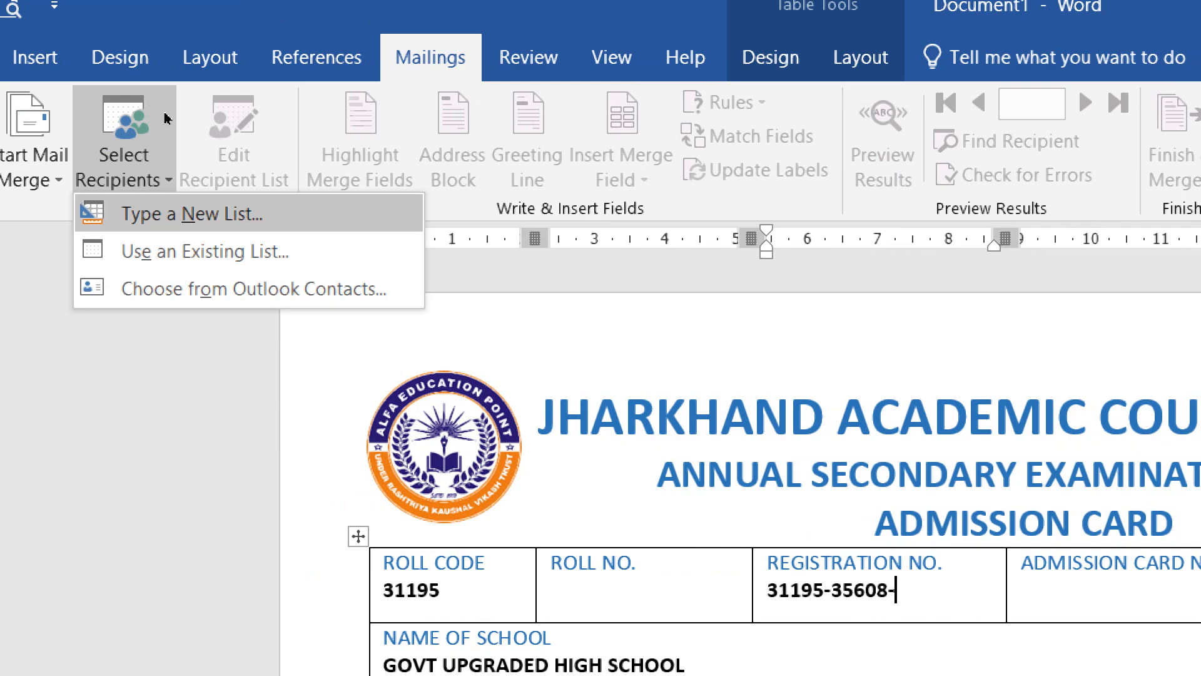
left_click(187, 214)
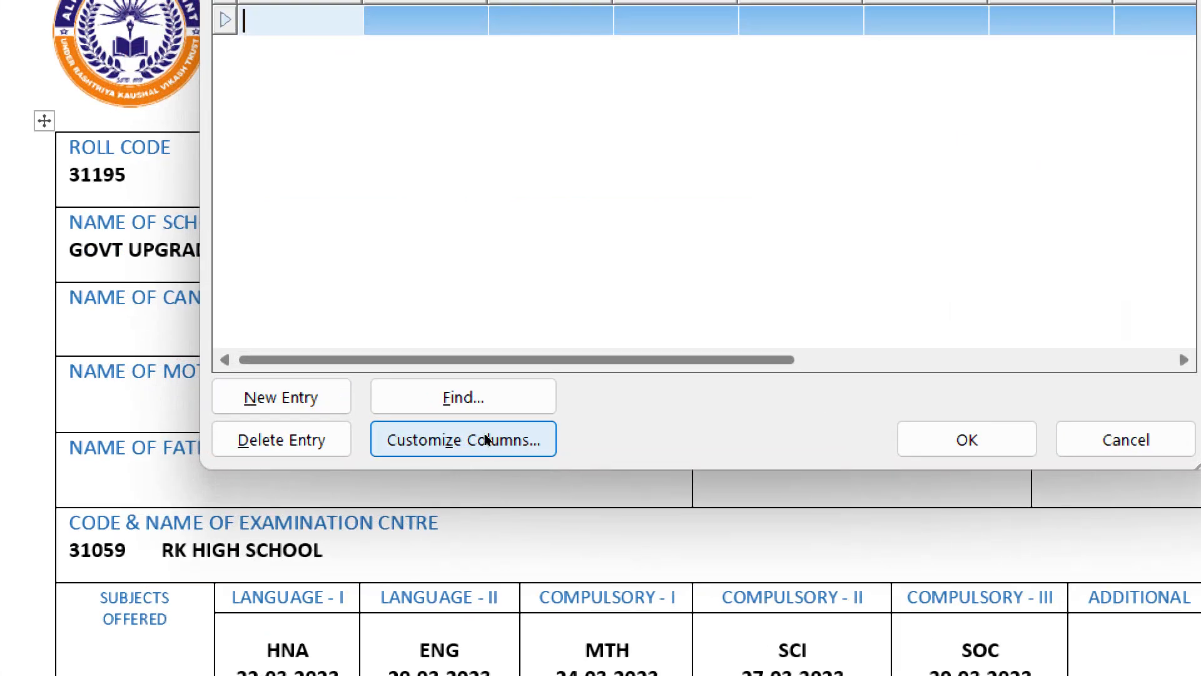
- In Customize Columns, delete Title, First Name, Last Name, Company Name and Address Line 1
left_click(488, 441)
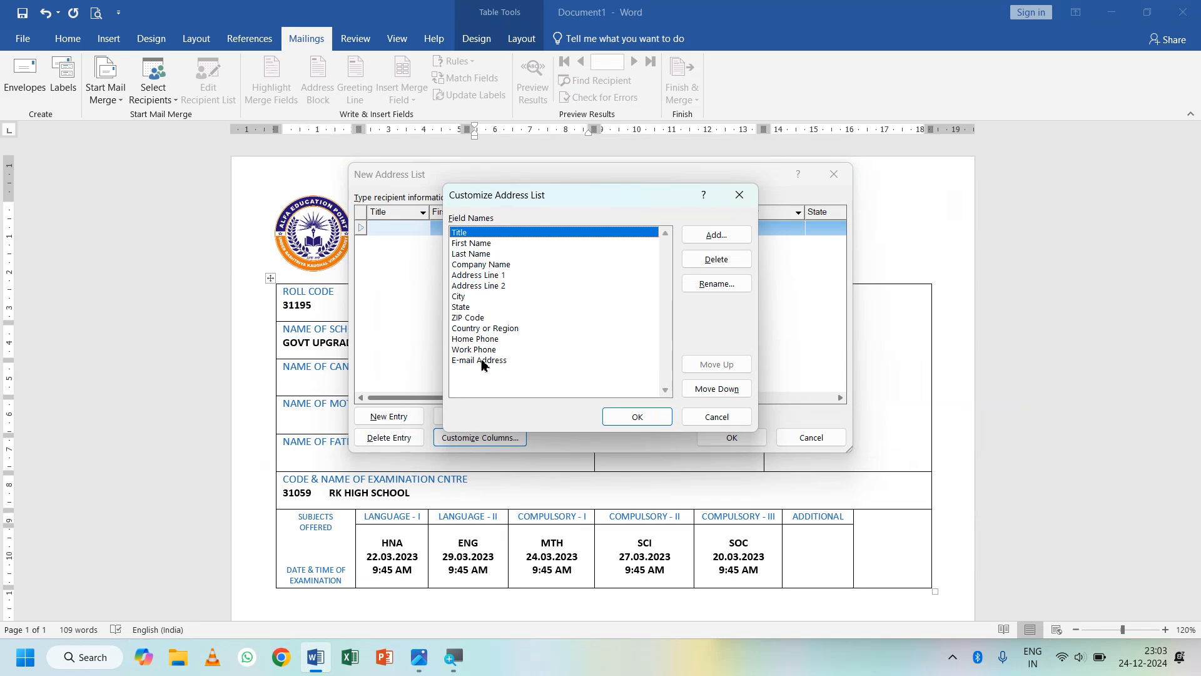
mouse_move(499, 200)
left_mouse_down()
mouse_move(471, 231)
mouse_move(588, 216)
mouse_move(513, 225)
mouse_move(489, 200)
left_mouse_up()
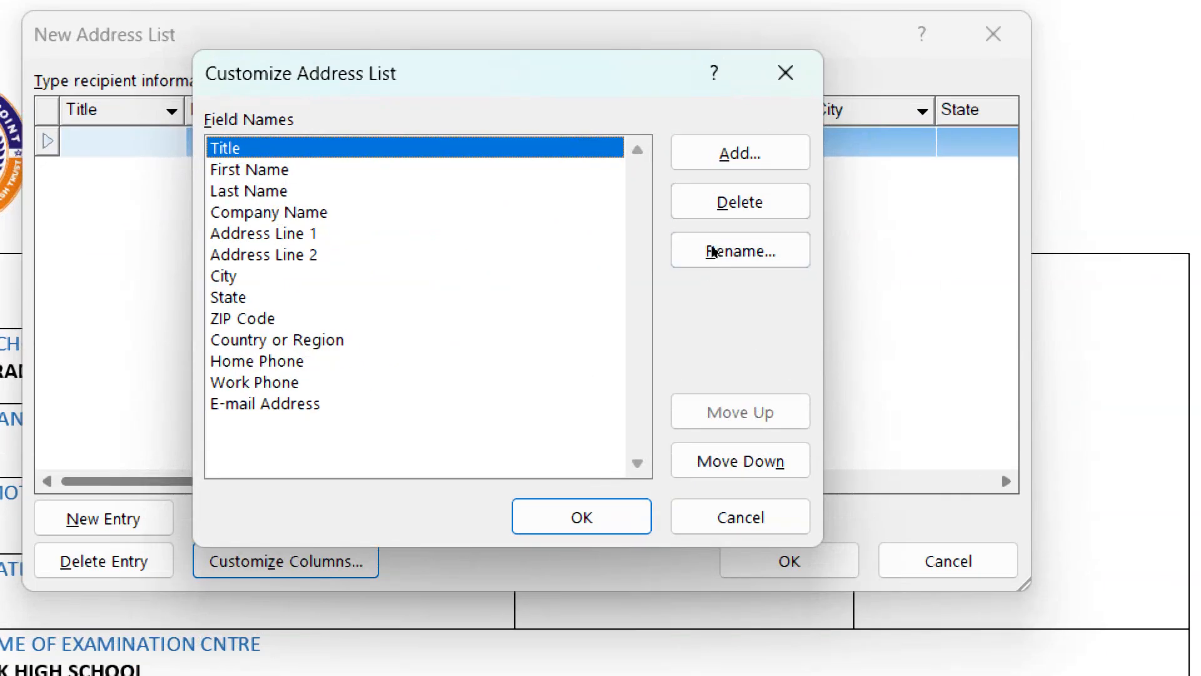
key("alt+d")
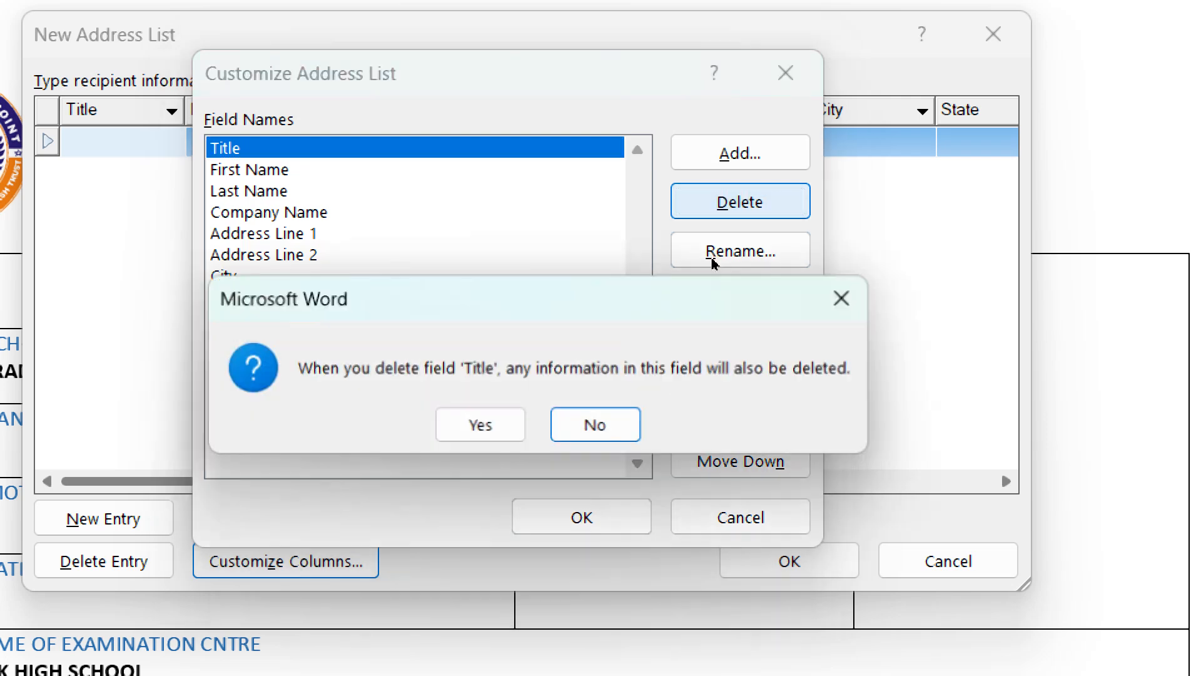
key("y")
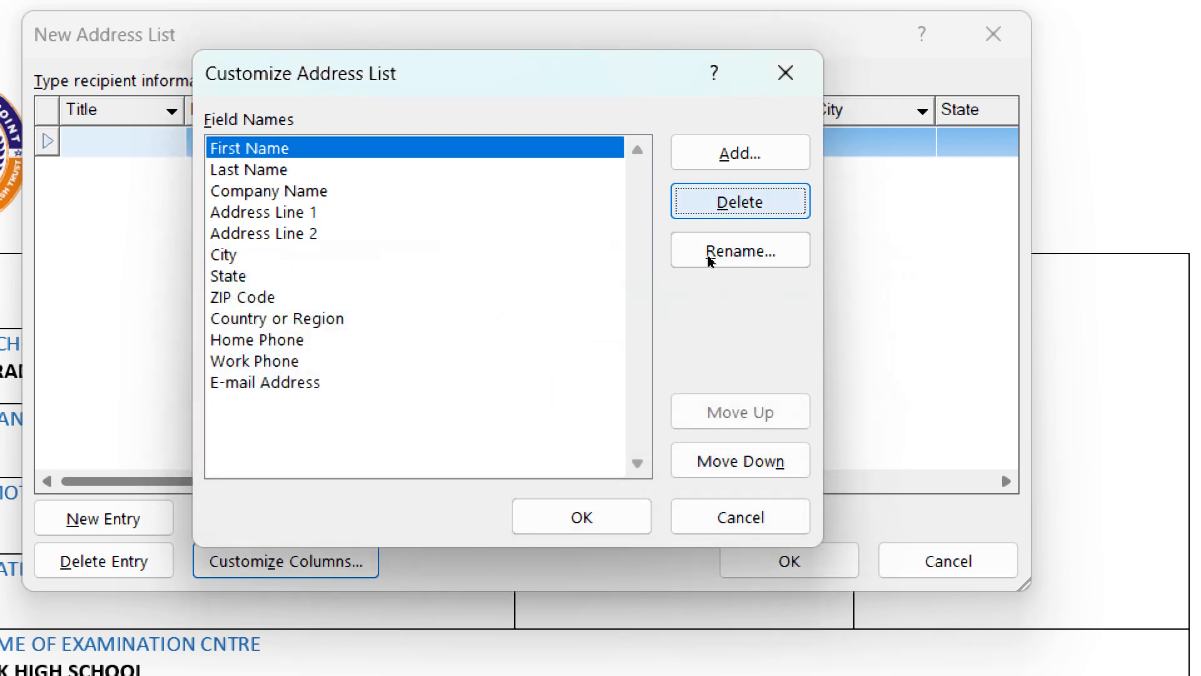
key("alt+d")
key("y")
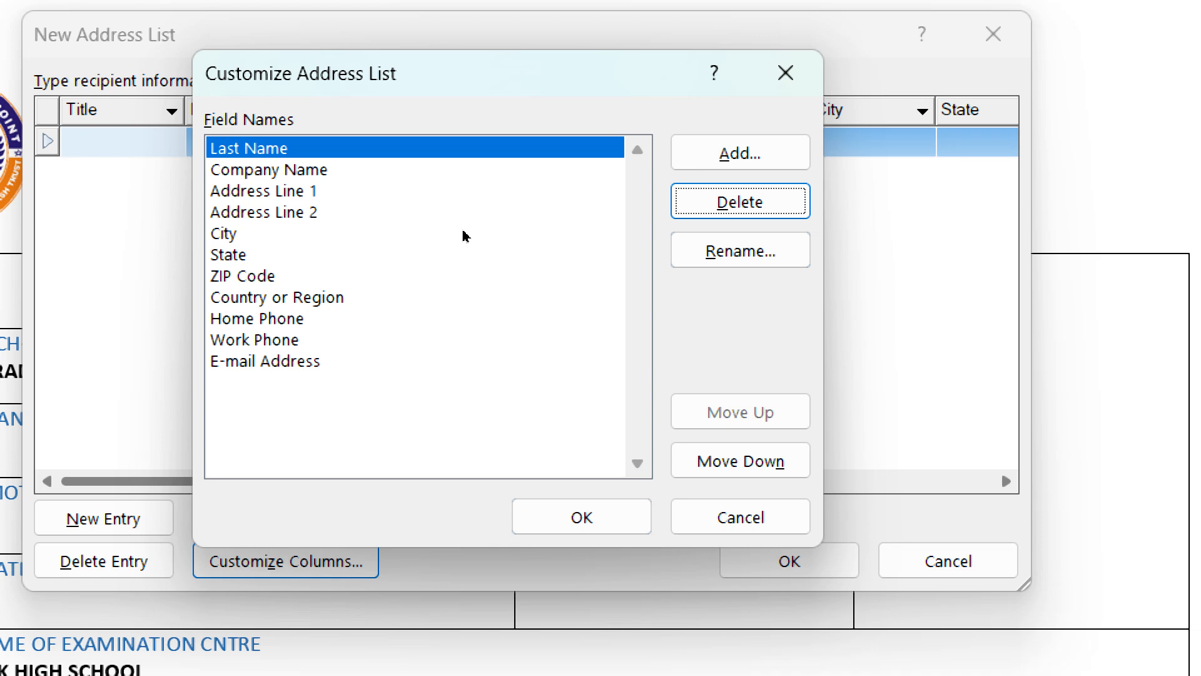
key("alt+d")
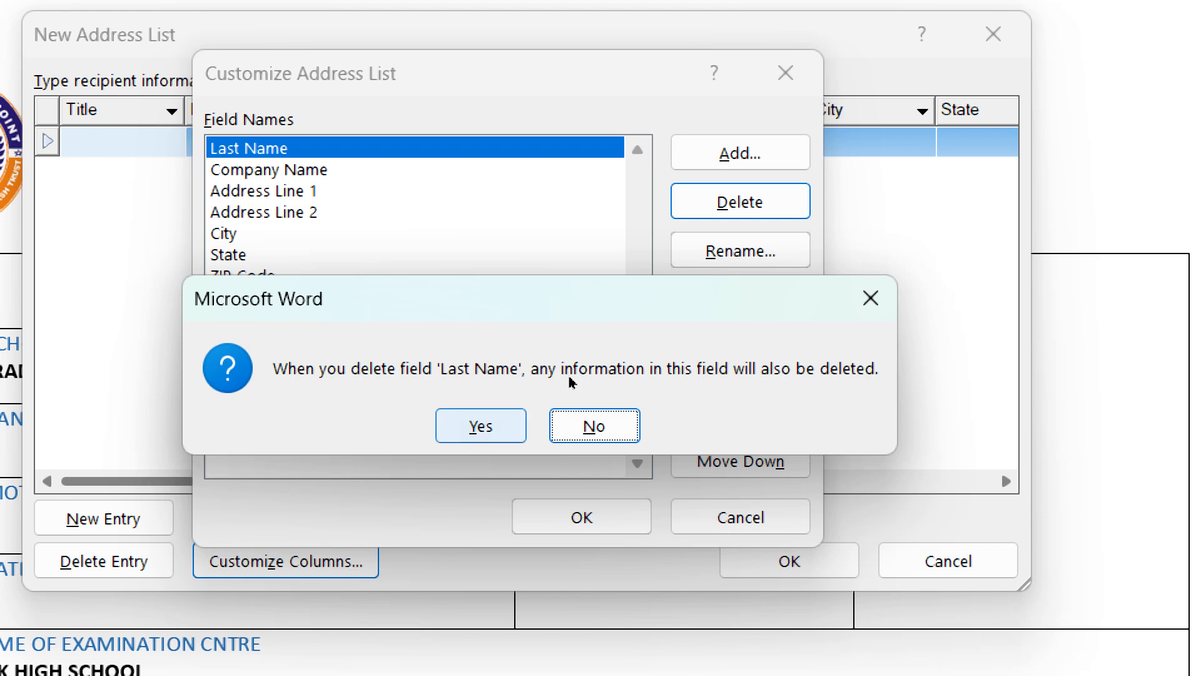
key("y")
key("alt+d")
key("y")
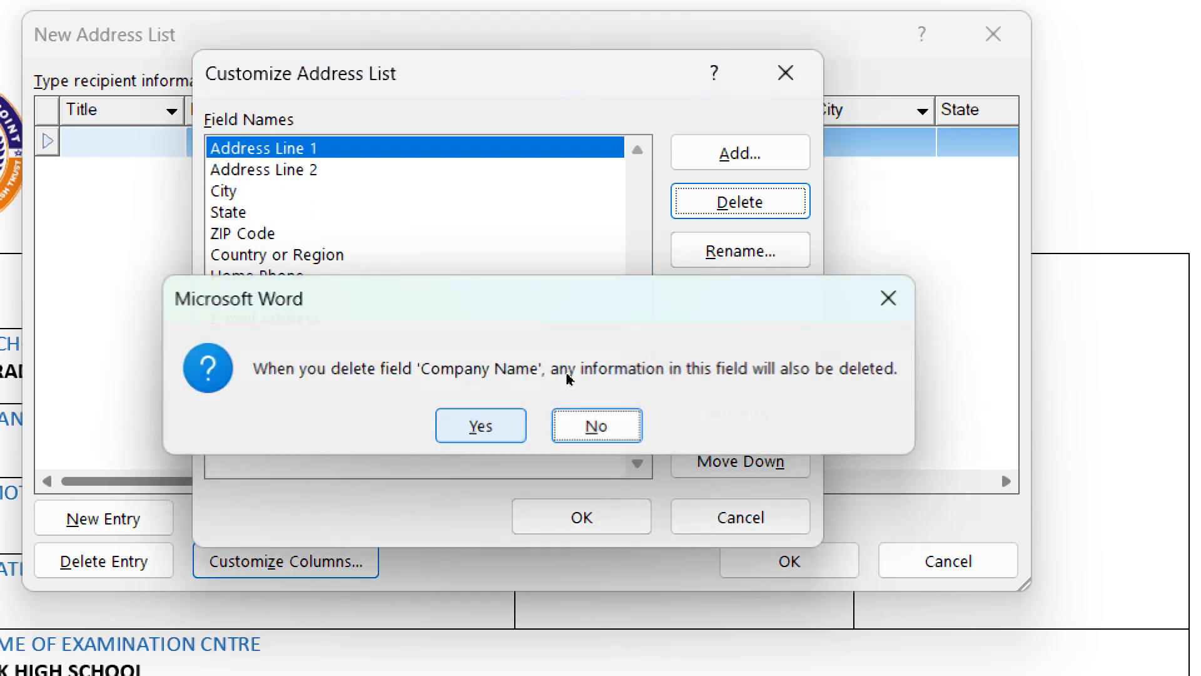
key("alt+d")
key("y")
- Delete Address Line 2, City, State, ZIP Code, Country or Region, phone and e-mail fields
key("alt+d")
key("y")
key("alt+d")
key("y")
key("alt+d")
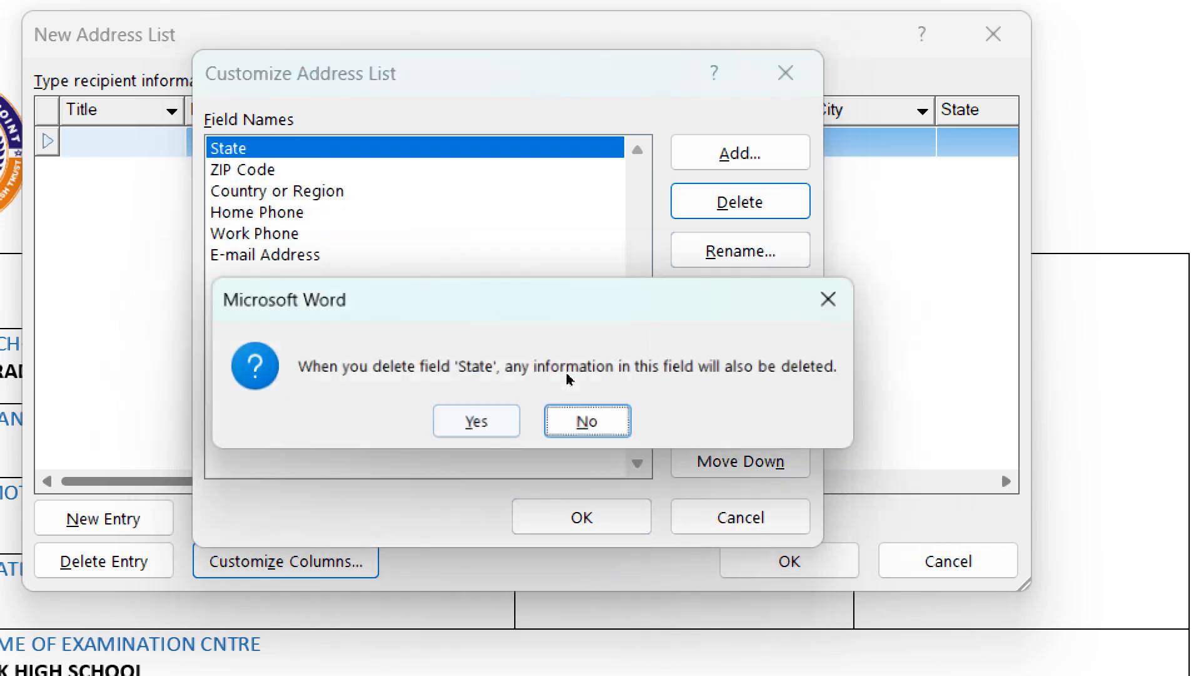
key("y")
key("alt+d")
key("y")
key("alt+d")
key("y")
key("alt+d")
key("y")
key("alt+d")
key("y")
key("alt+d")
key("y")
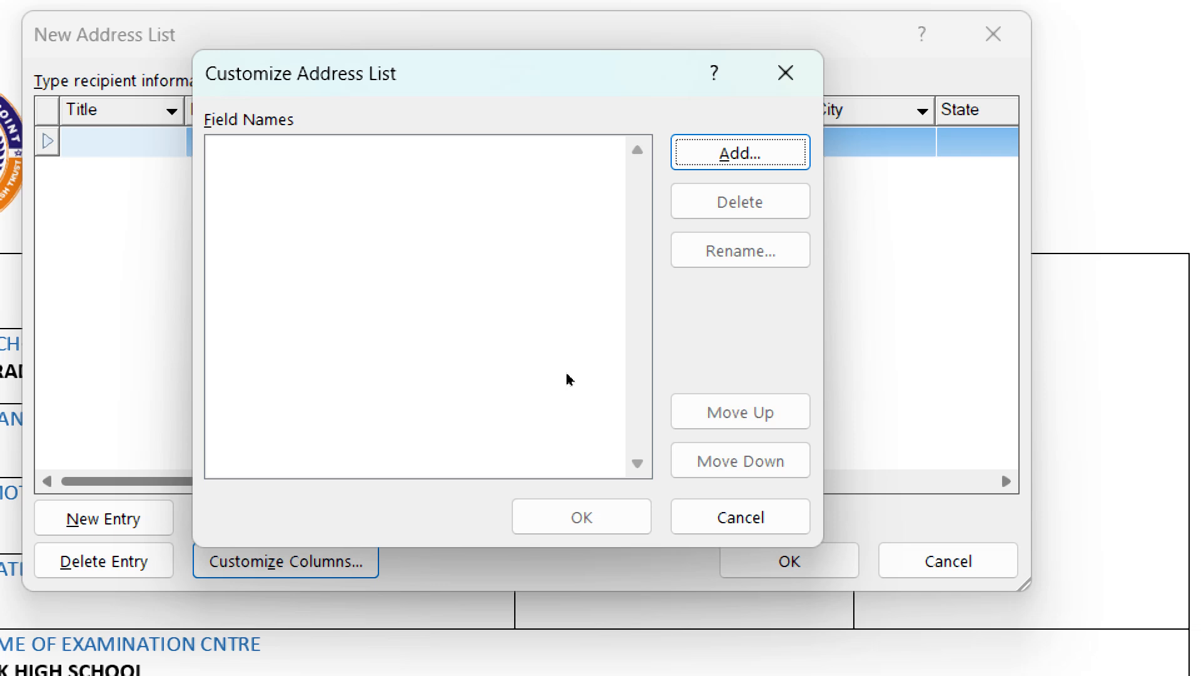
- Add ROLL NO and REG NO as custom fields, removing the invalid trailing period from ROLL NO
left_click(761, 158)
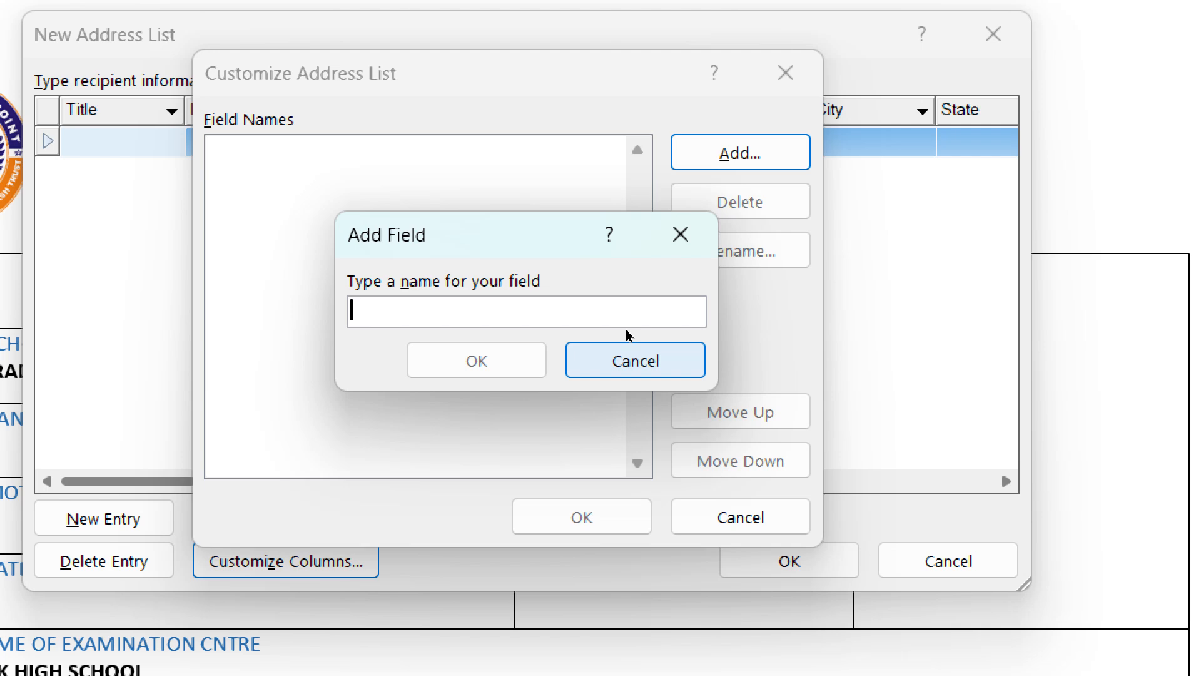
type("ROLL")
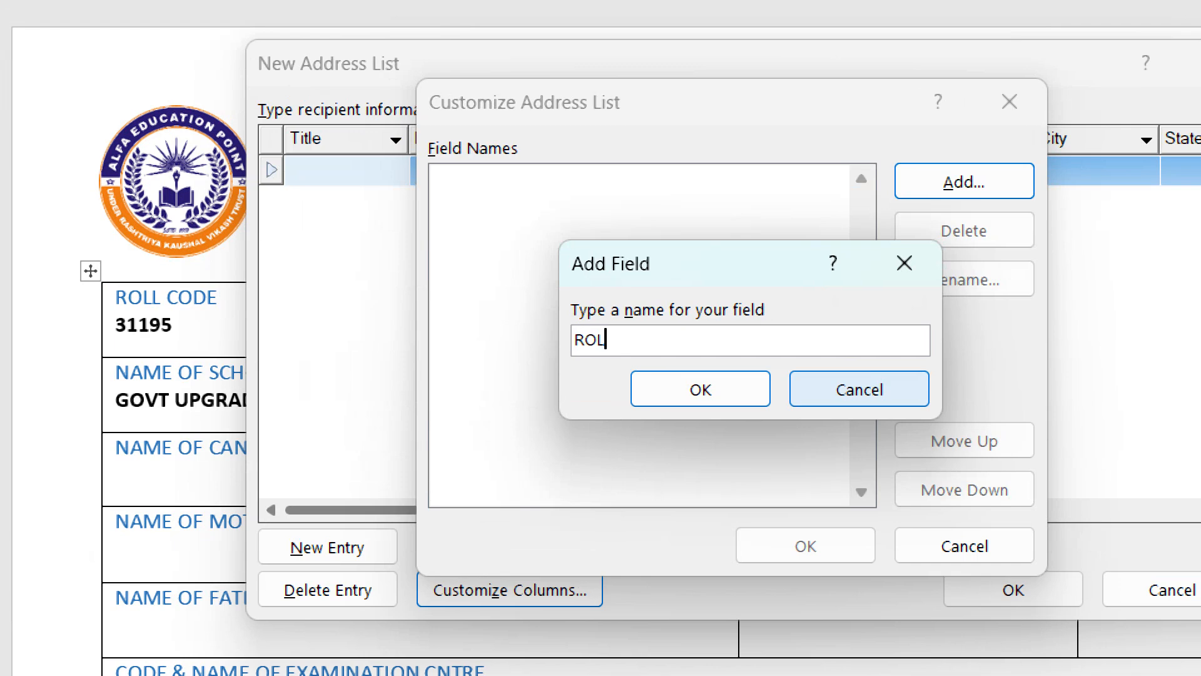
type(" NO.")
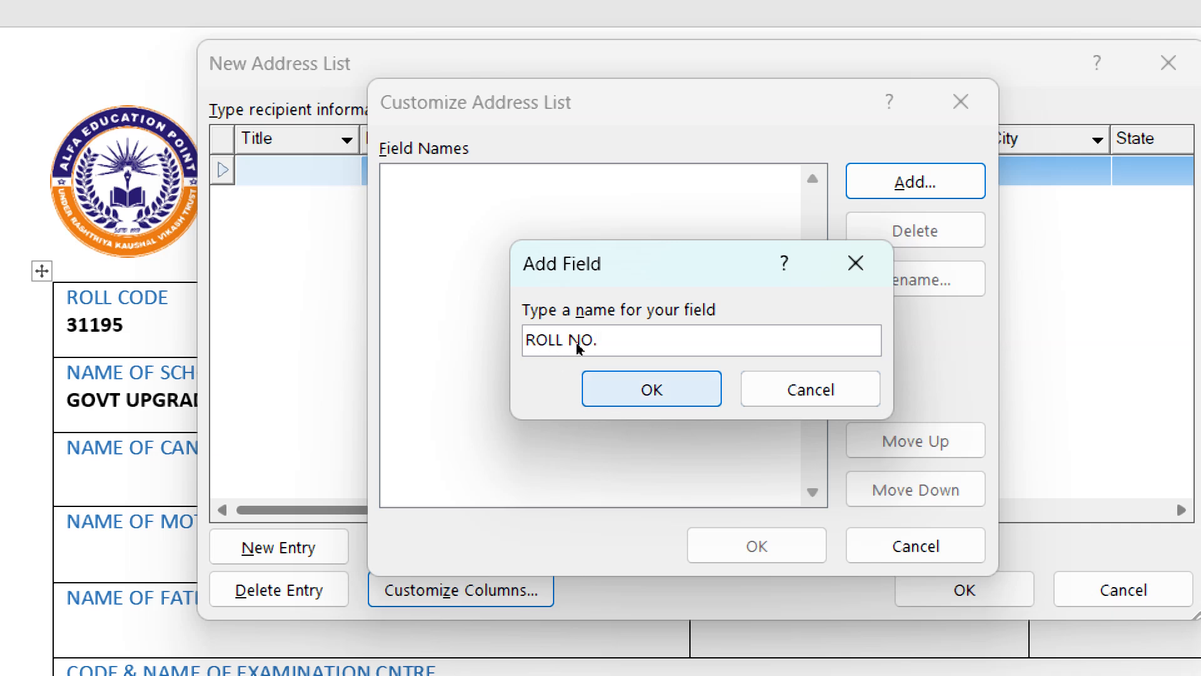
left_click(652, 390)
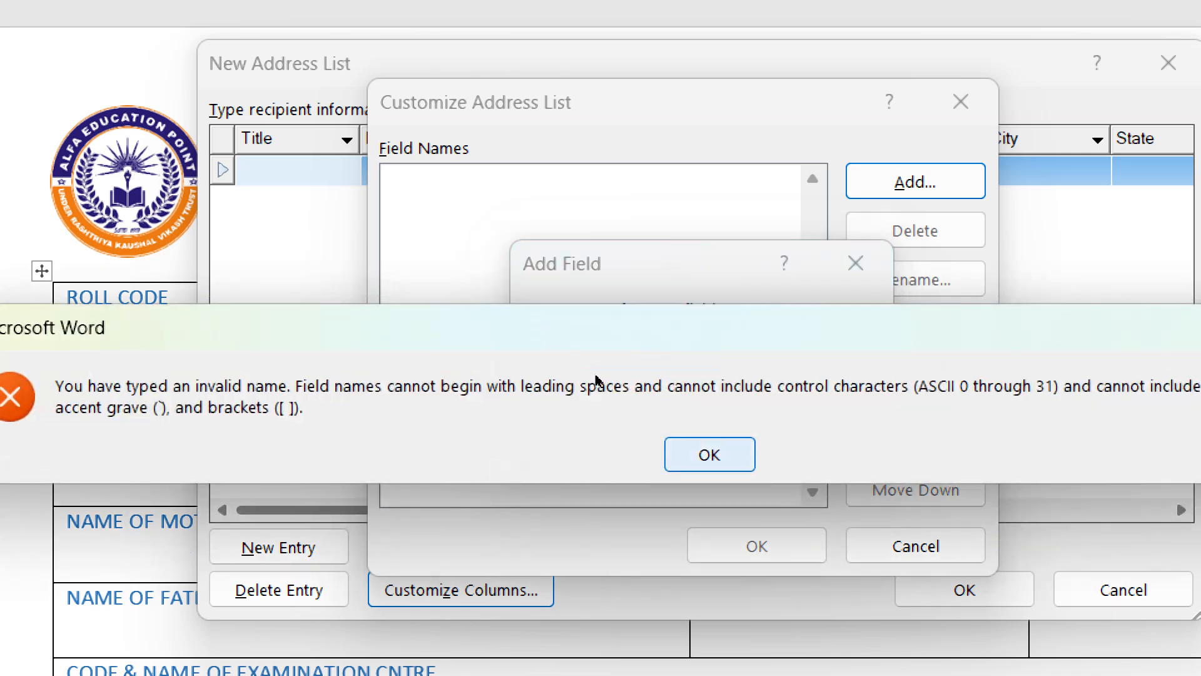
key("Return")
key("End")
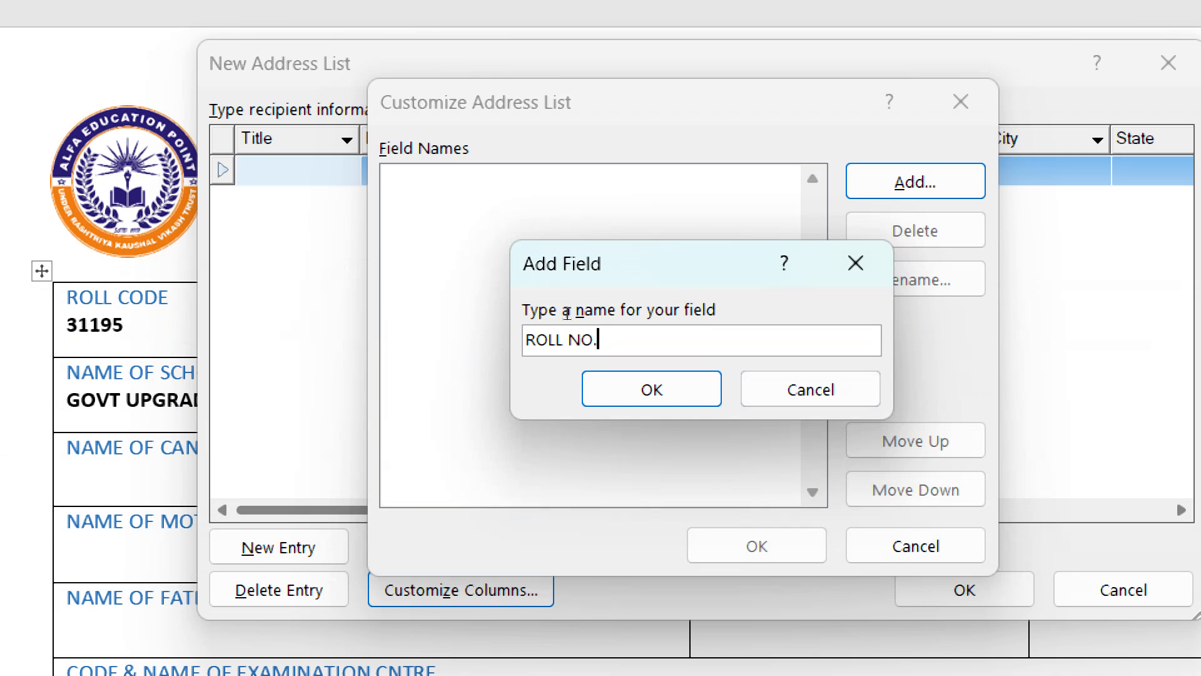
key("BackSpace")
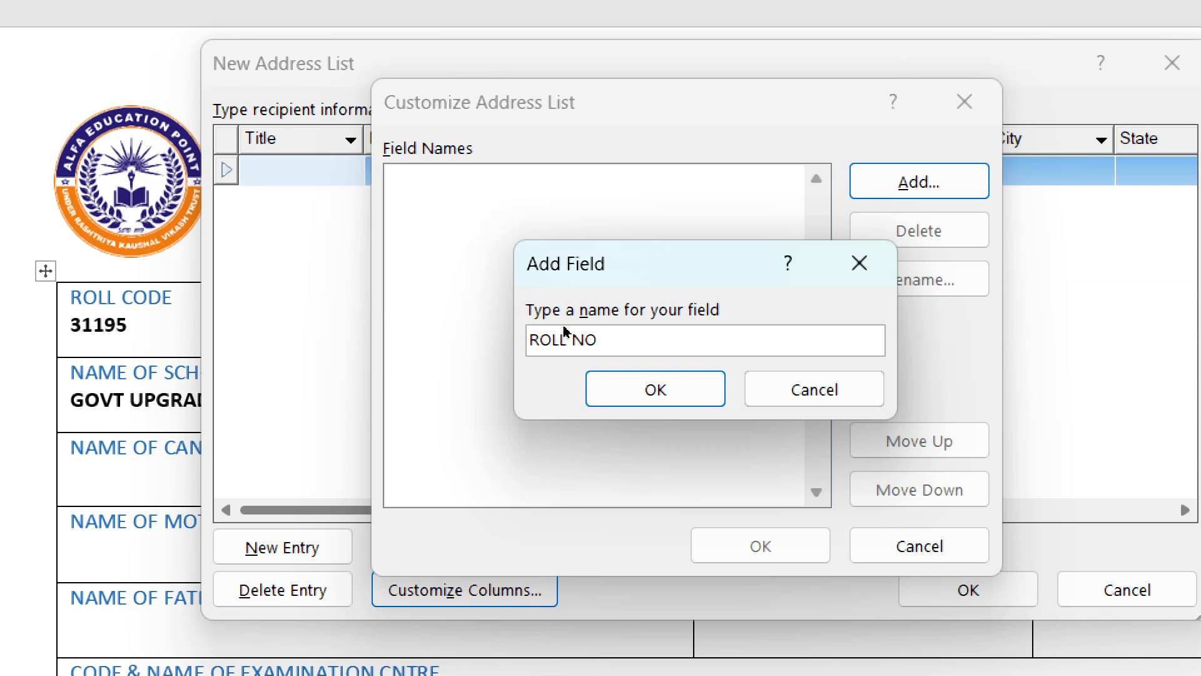
key("Tab")
key("Return")
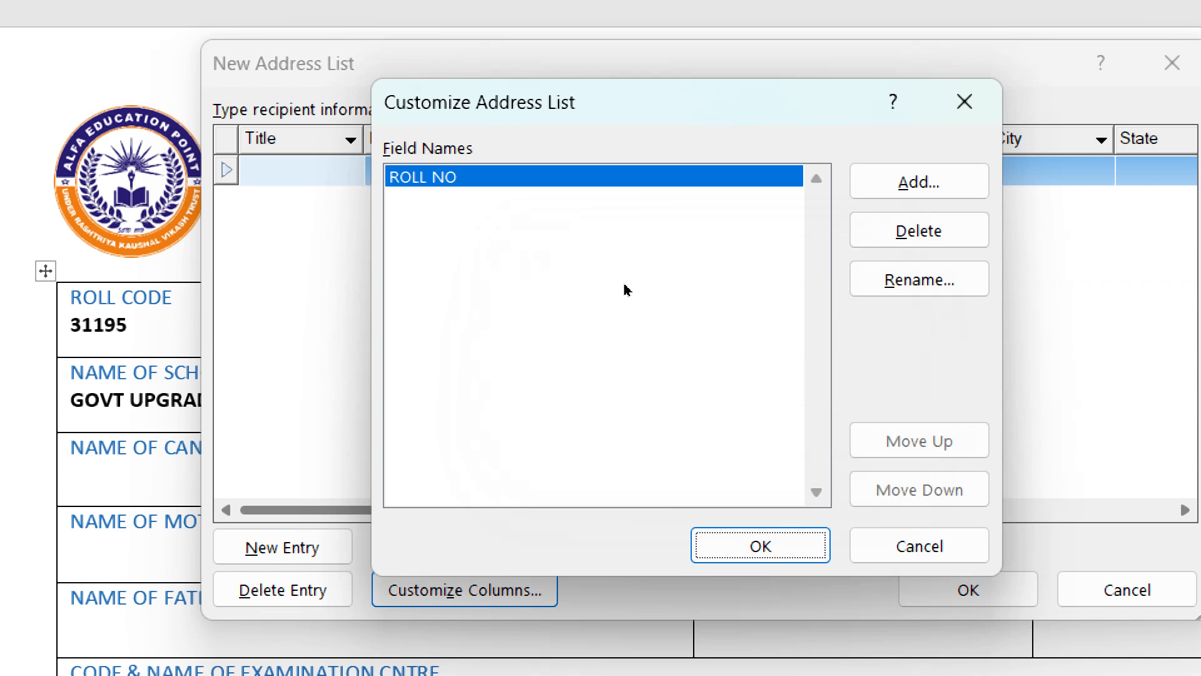
key("alt+a")
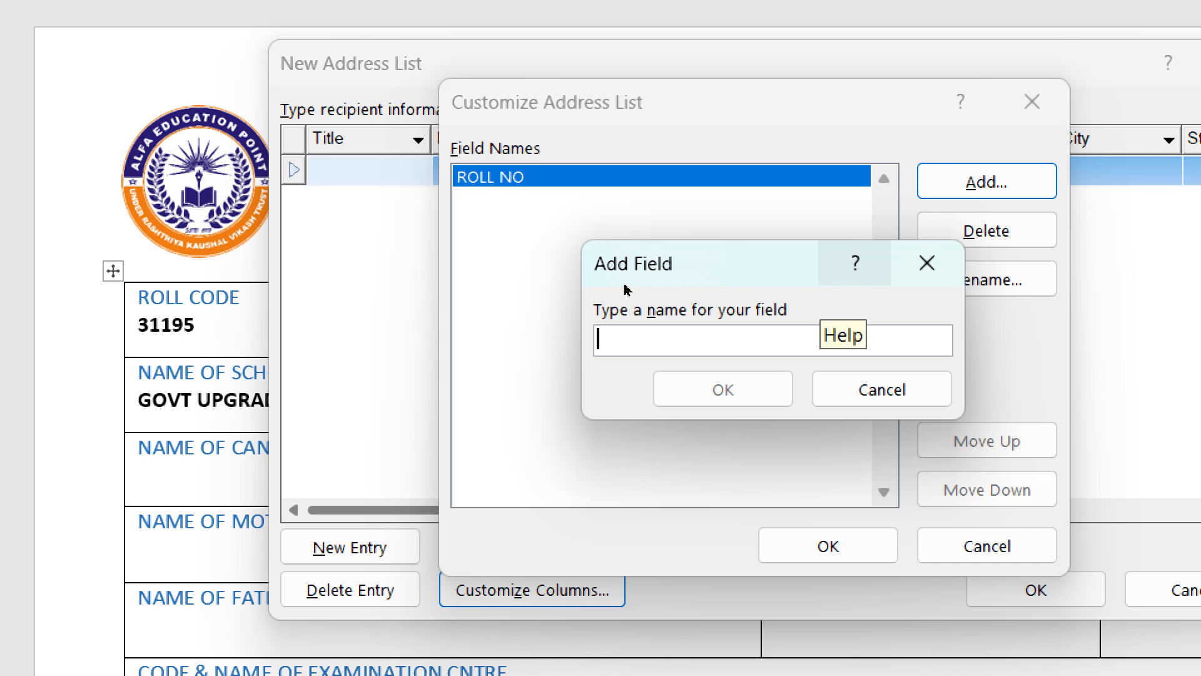
type("REG NO")
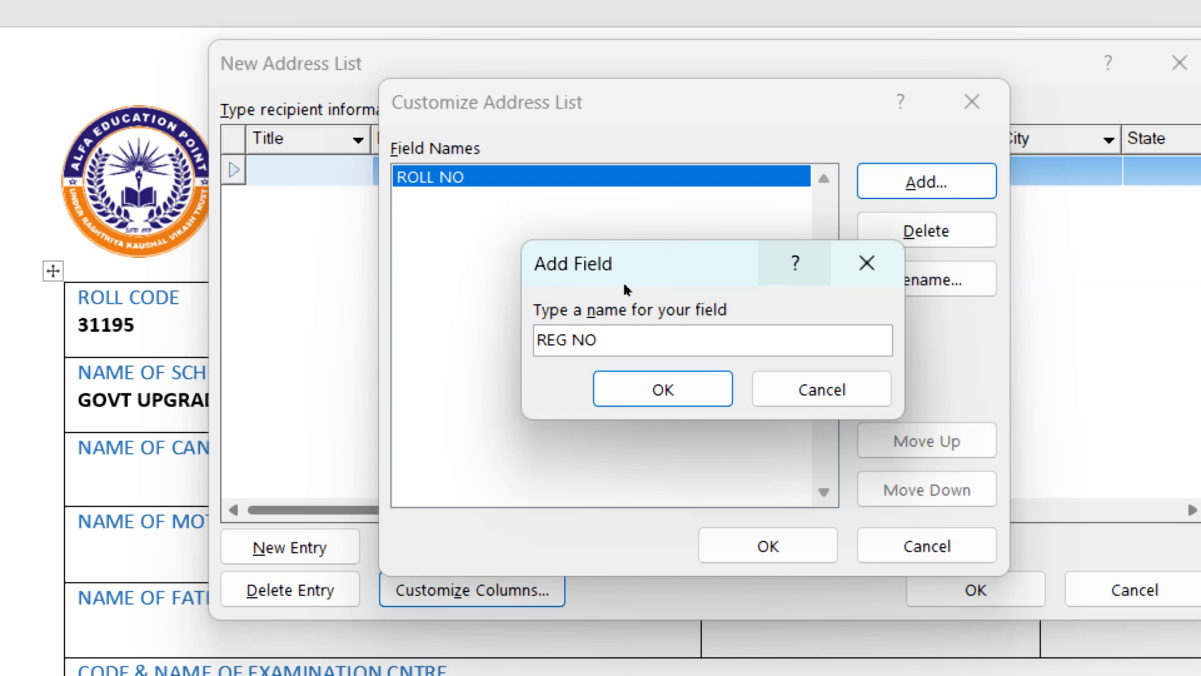
key("Return")
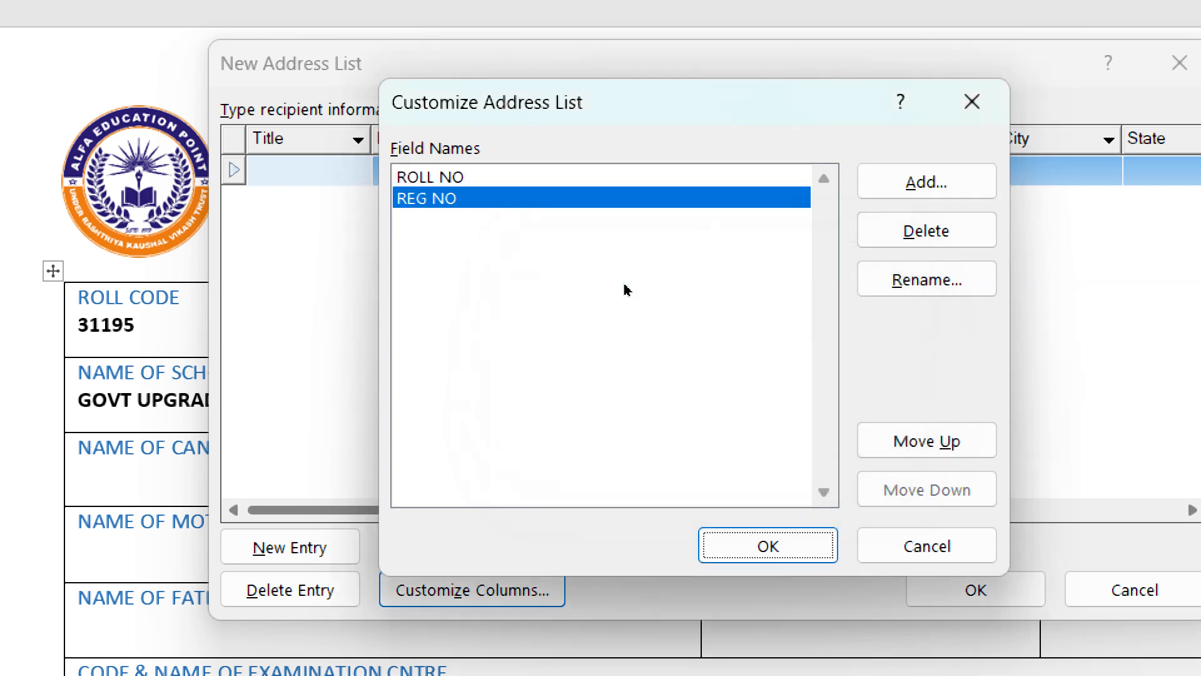
- Add the custom fields ADM CARD, N C and N M
key("alt+a")
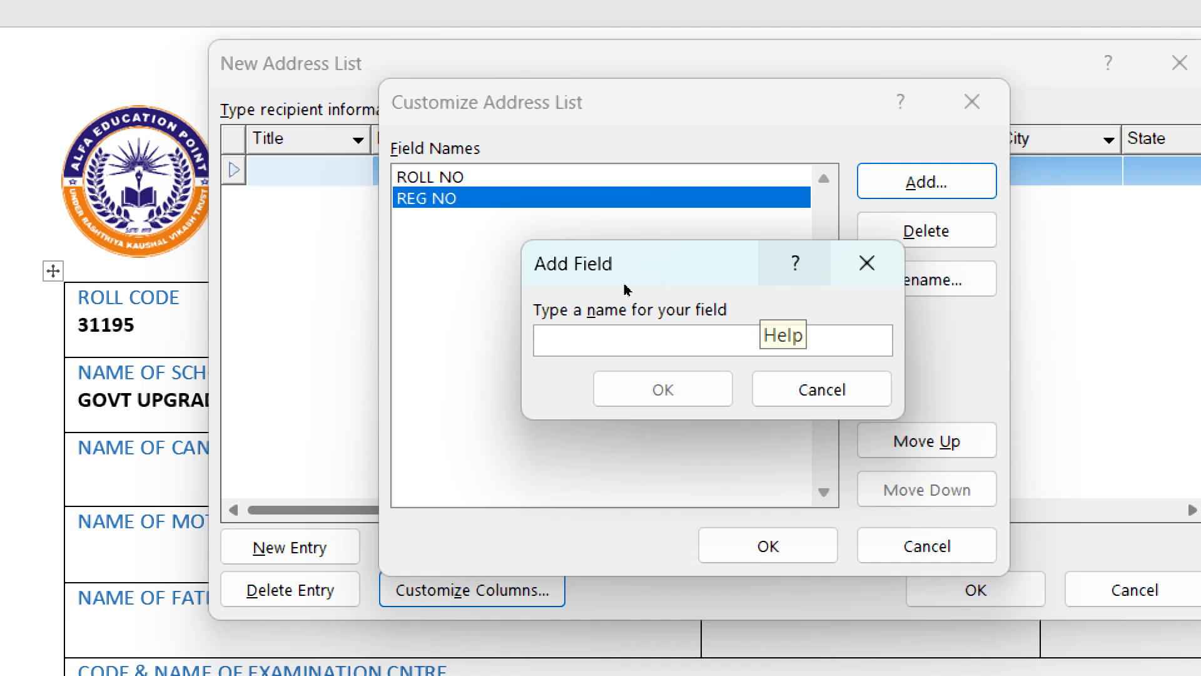
type("ADM")
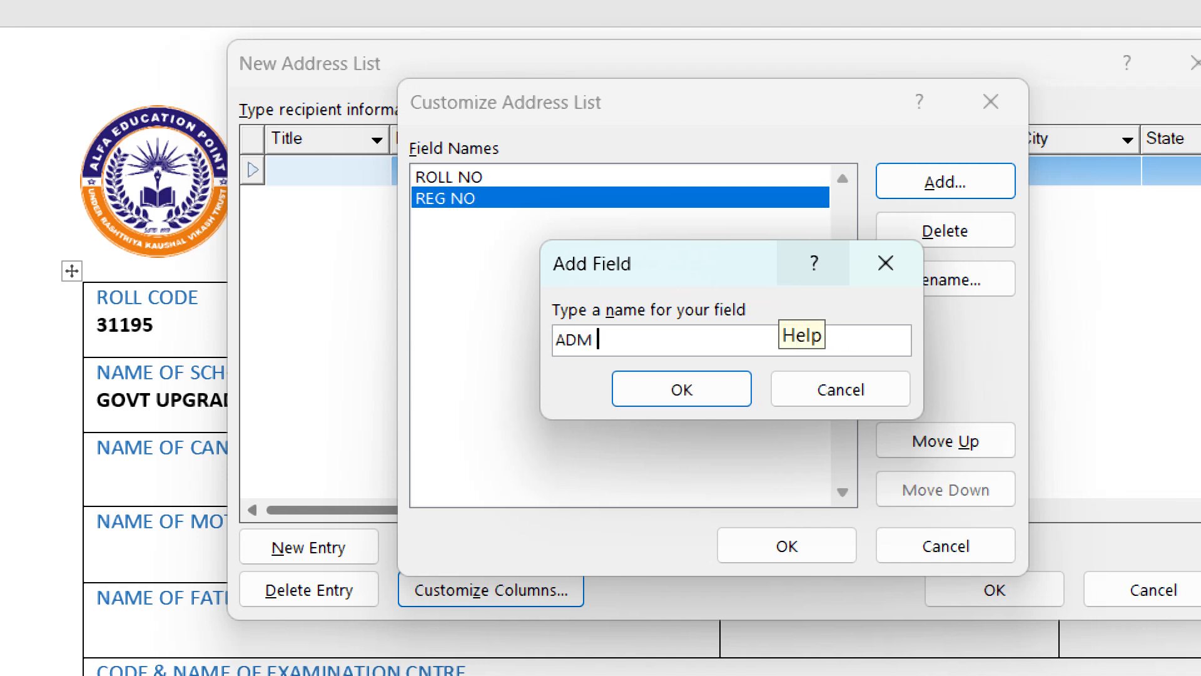
type(" CARD")
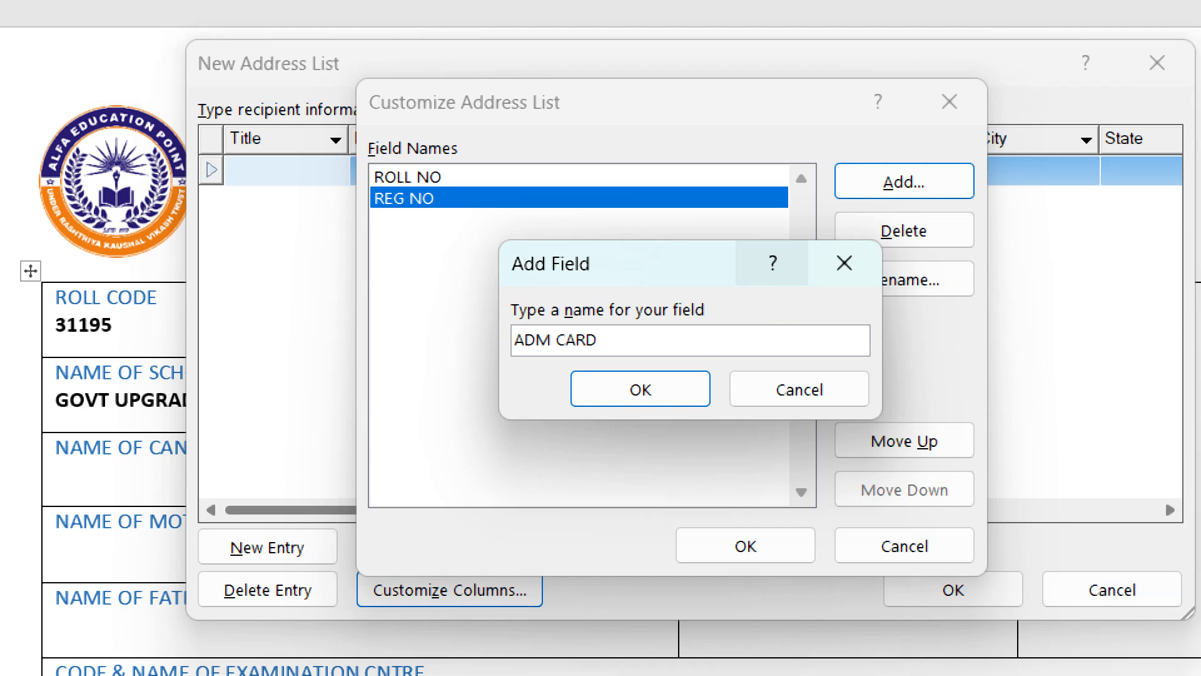
key("Return")
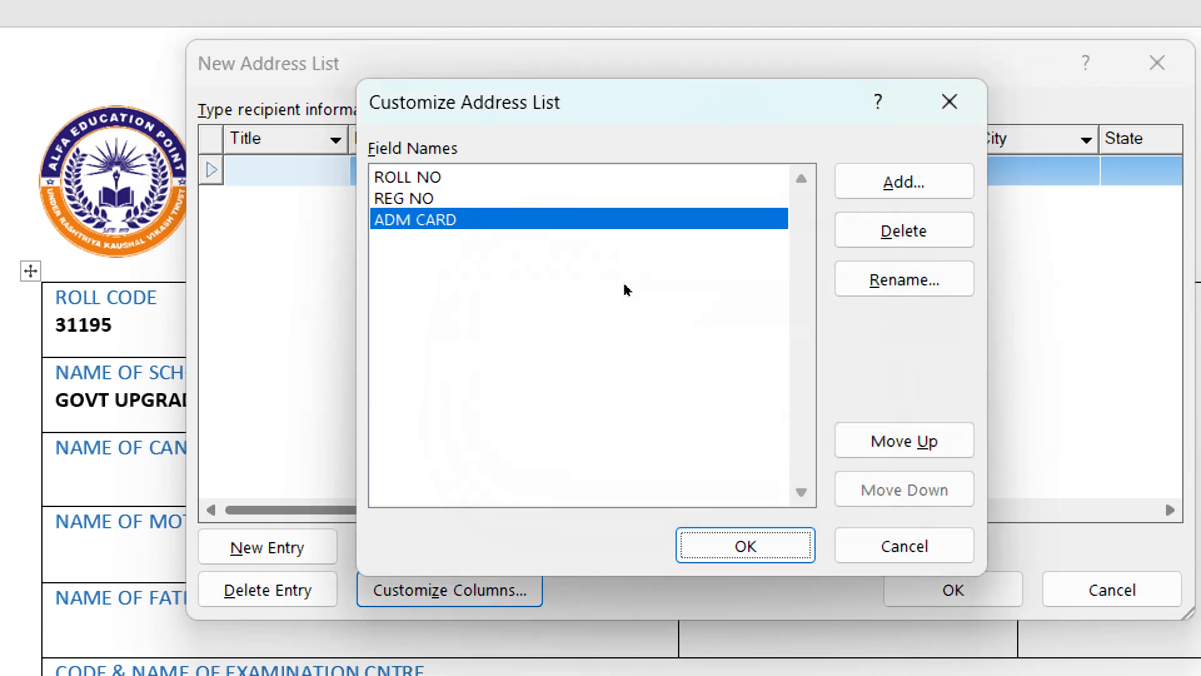
key("alt+a")
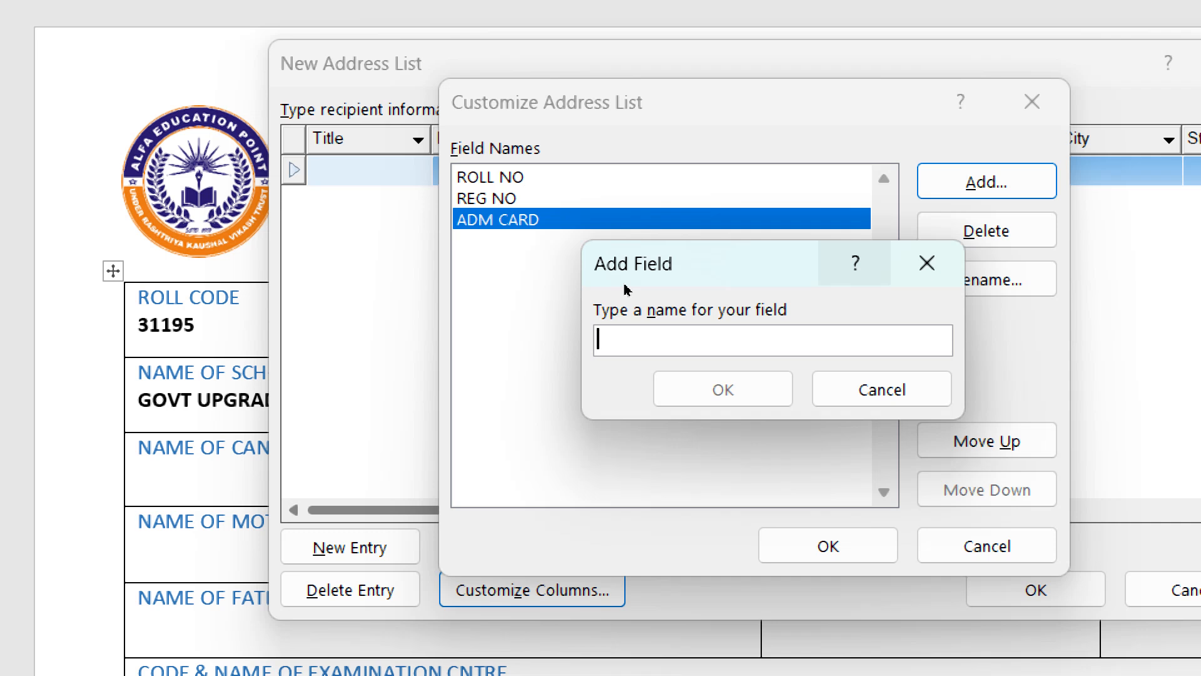
type("N C")
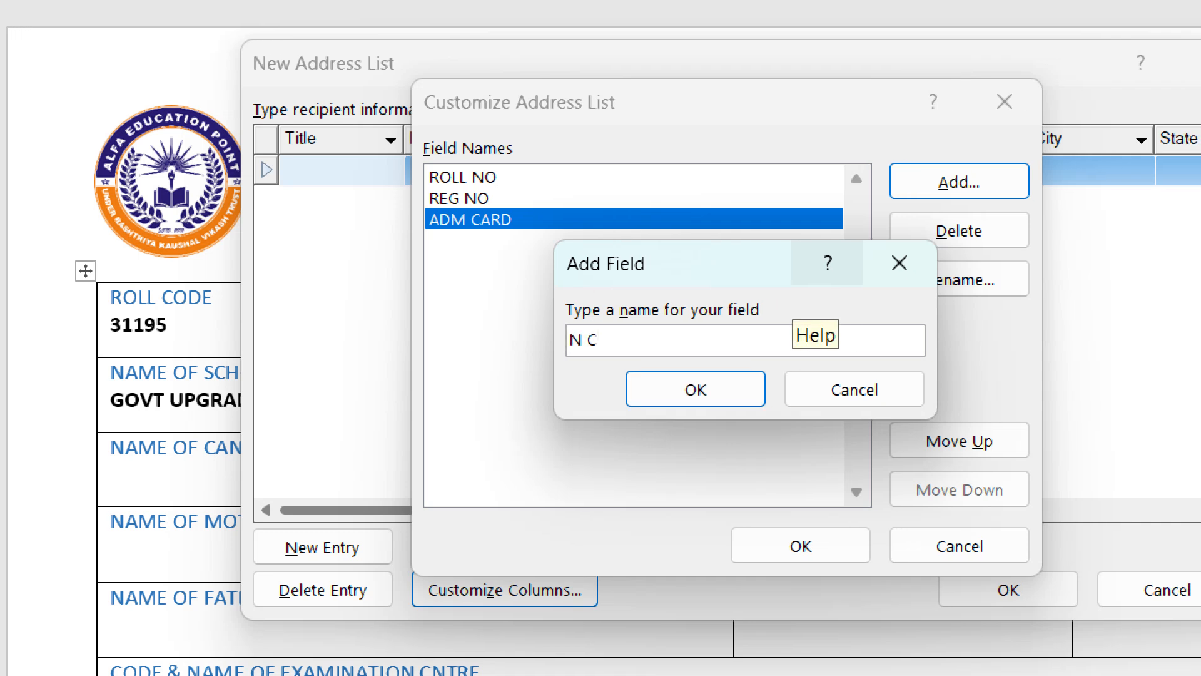
key("Return")
key("alt+a")
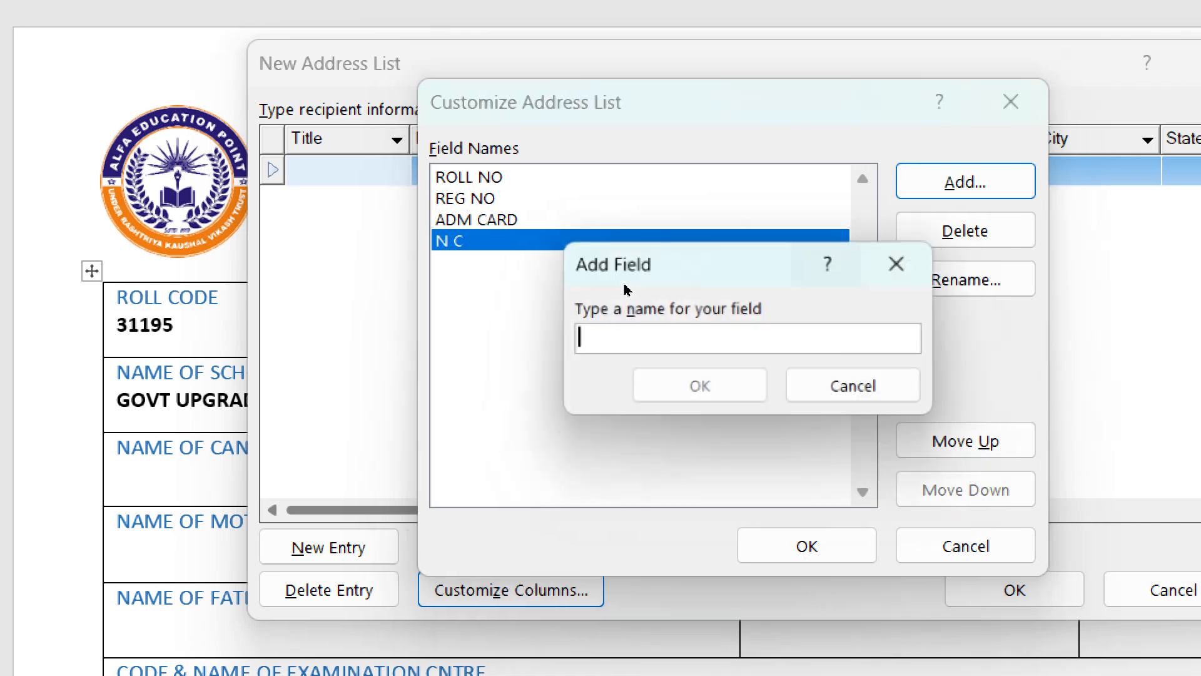
type("N M")
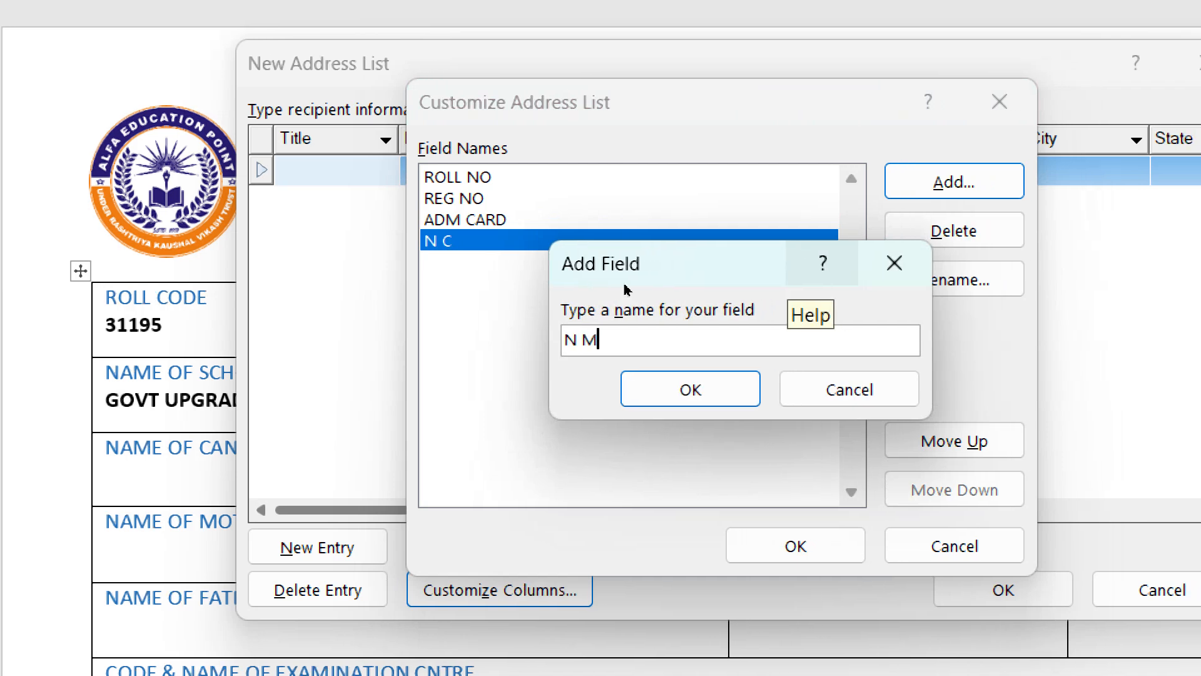
key("Return")
- Add the custom fields N F, DOB and CAT
key("alt+a")
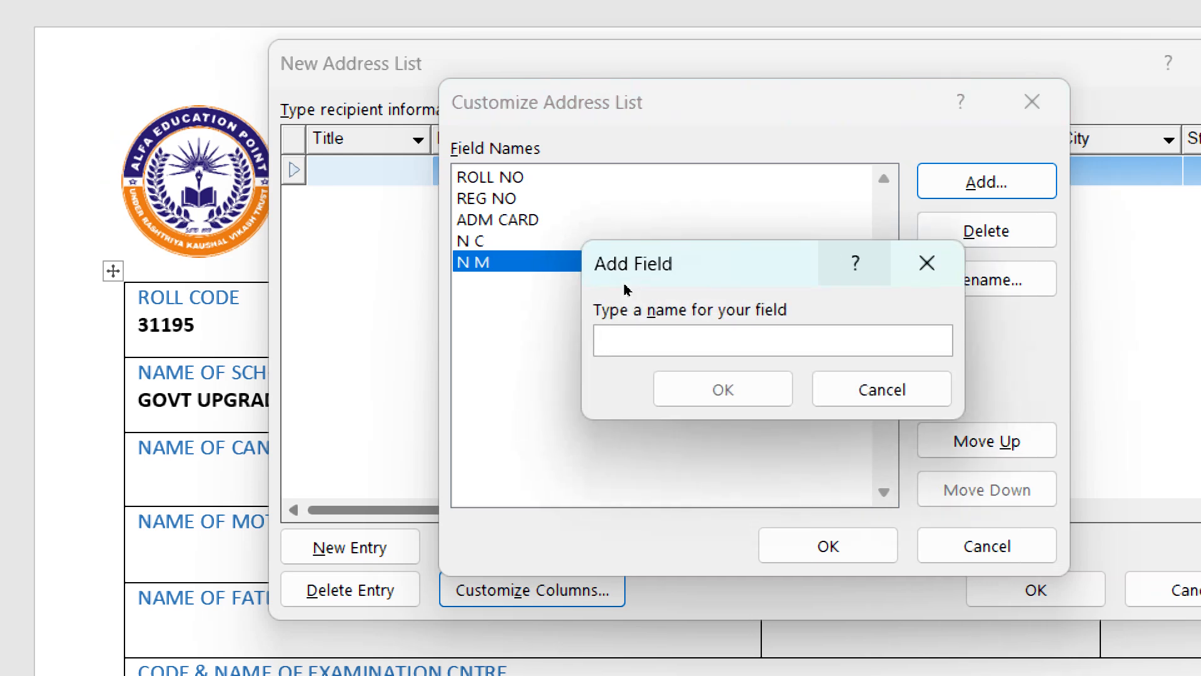
type("N F")
key("Return")
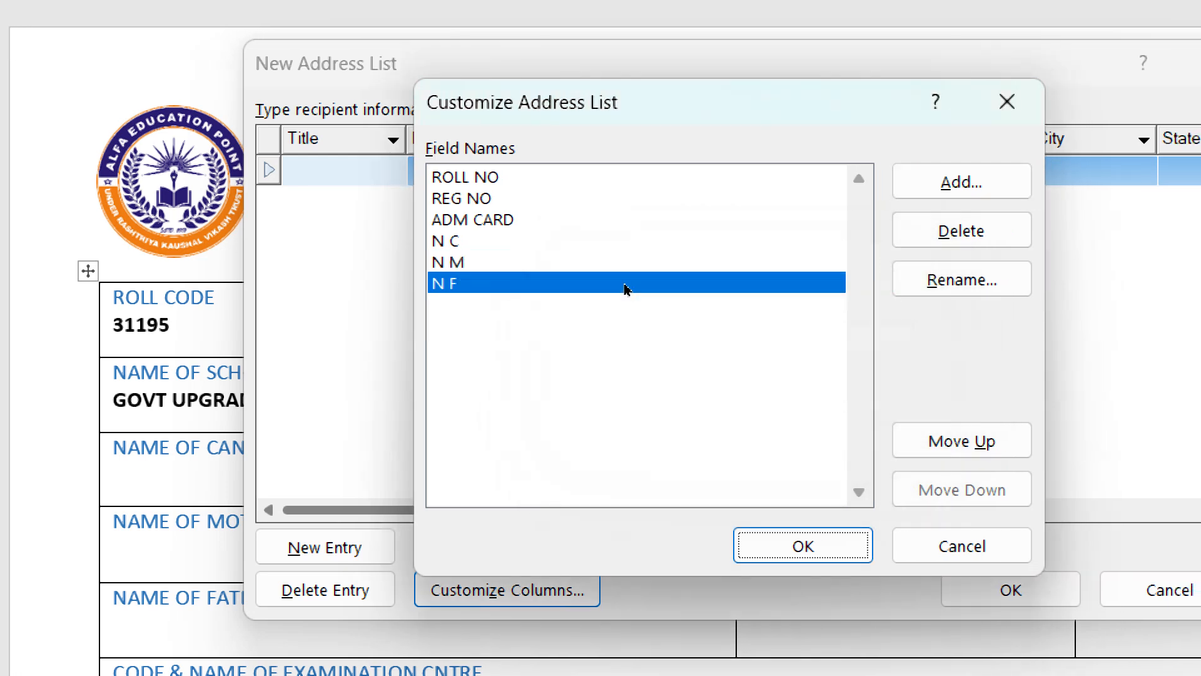
key("alt+a")
type("DOB")
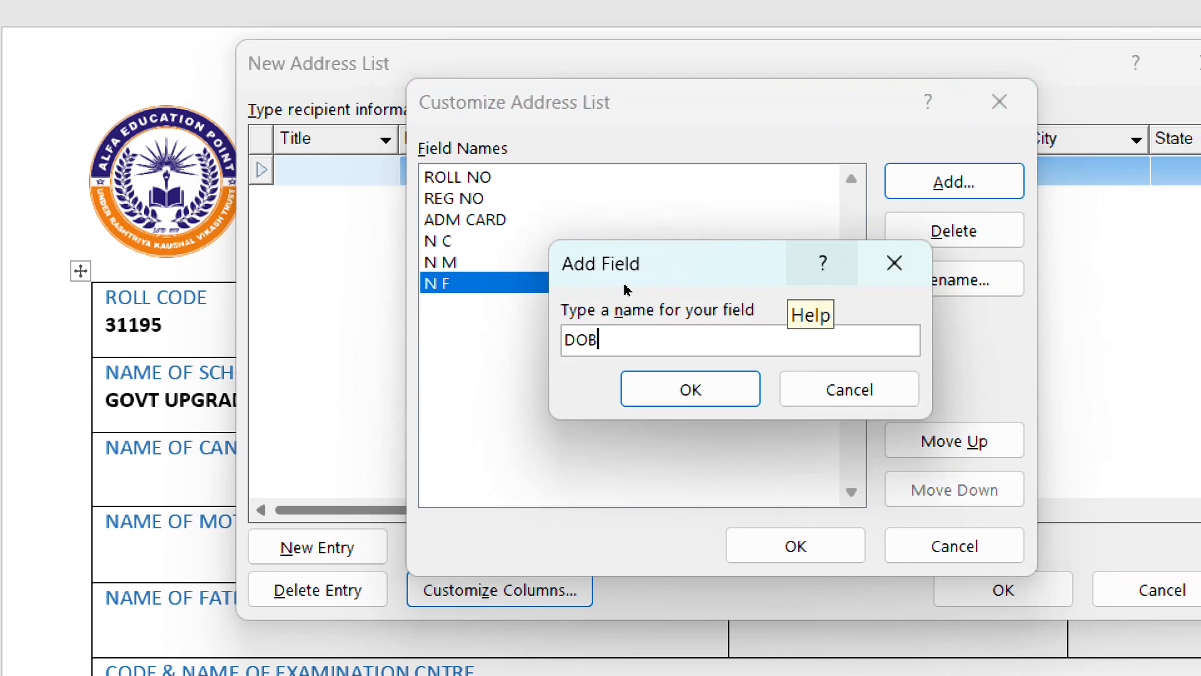
key("Return")
key("alt+a")
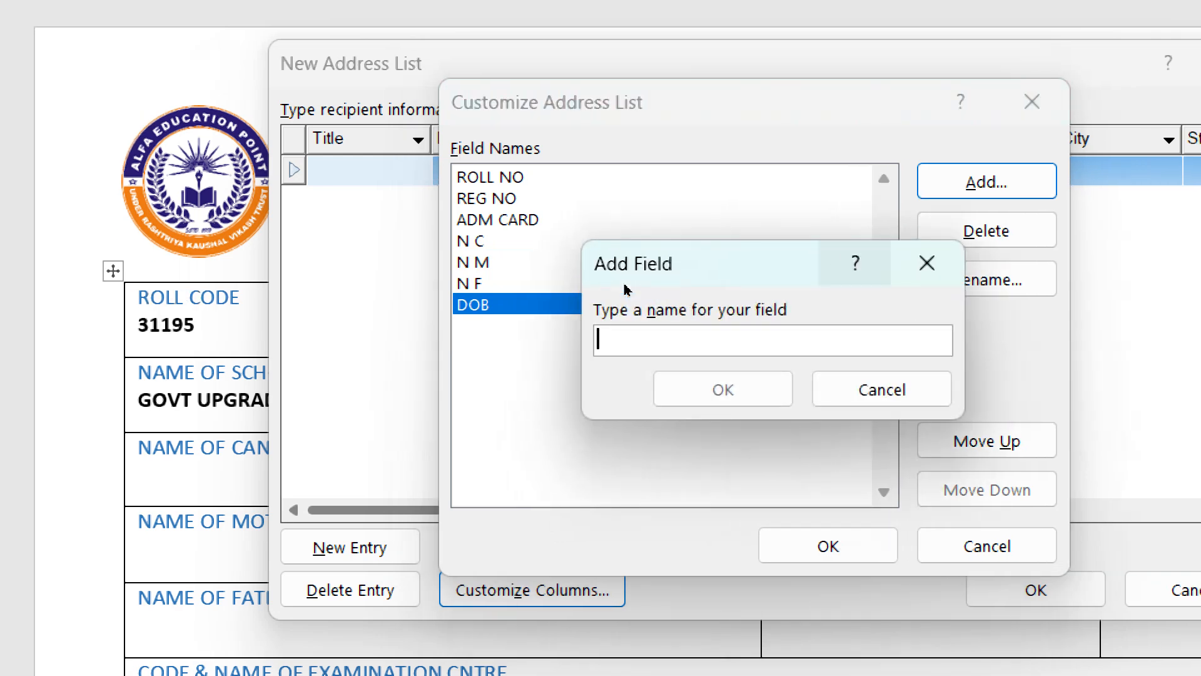
type("CATE")
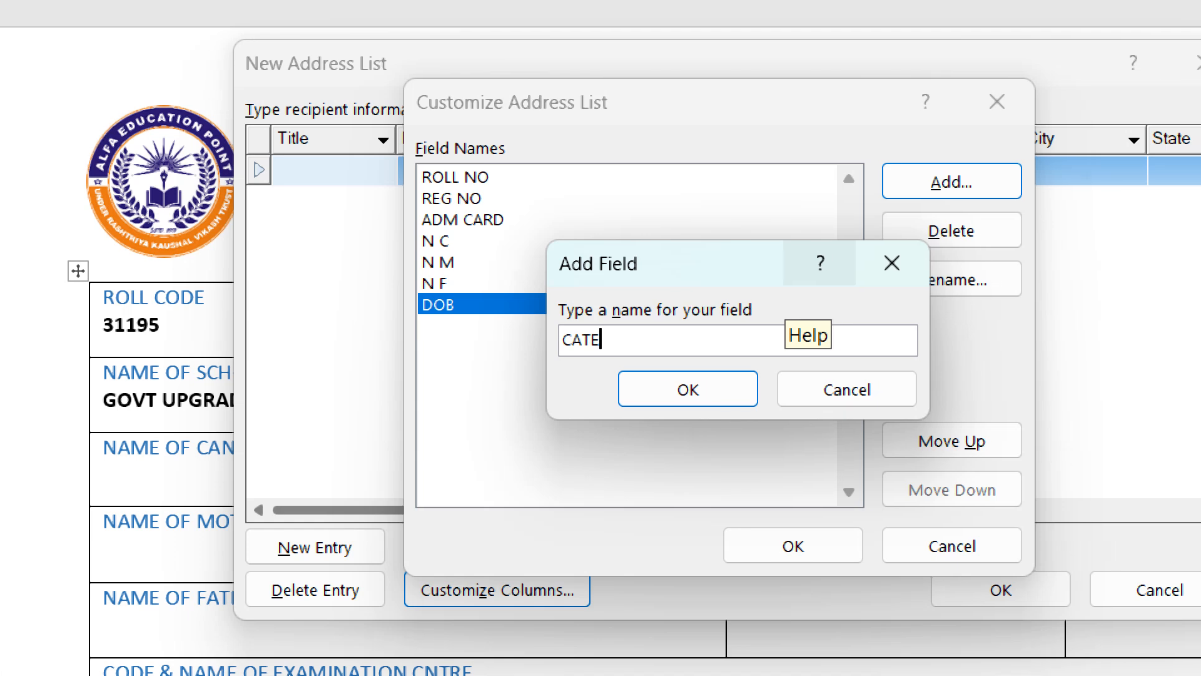
key("BackSpace")
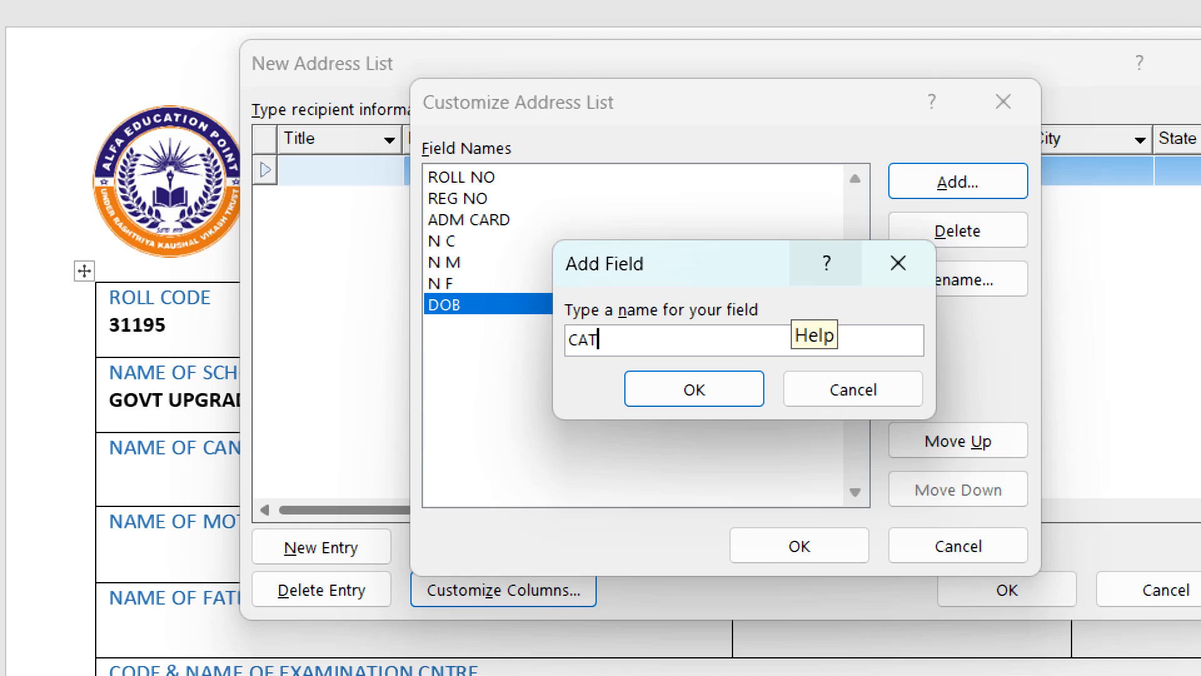
key("Return")
key("alt+a")
- Add UID and ADD as the last two custom fields
type("UID")
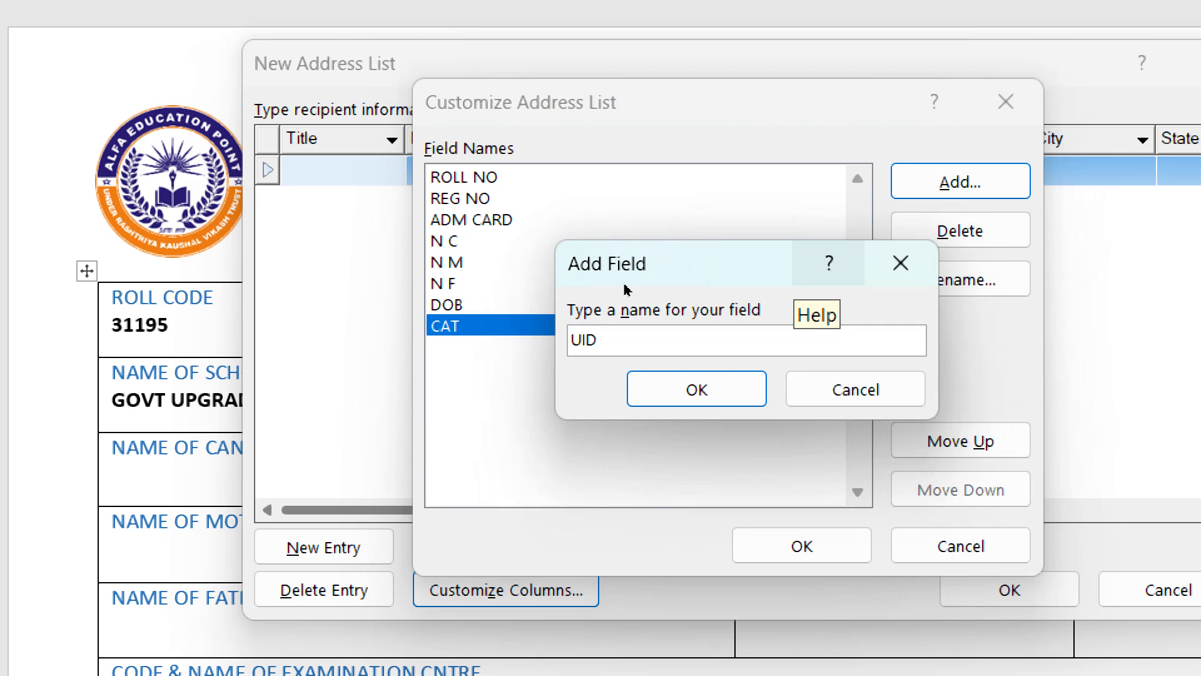
key("Return")
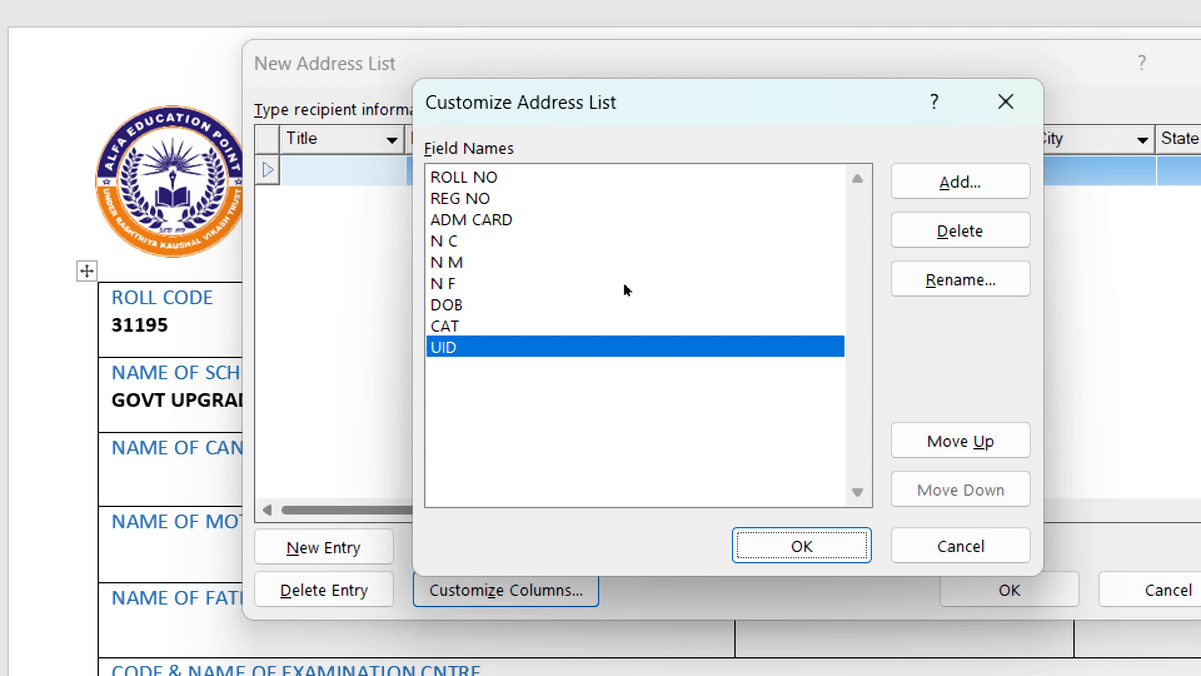
key("alt+a")
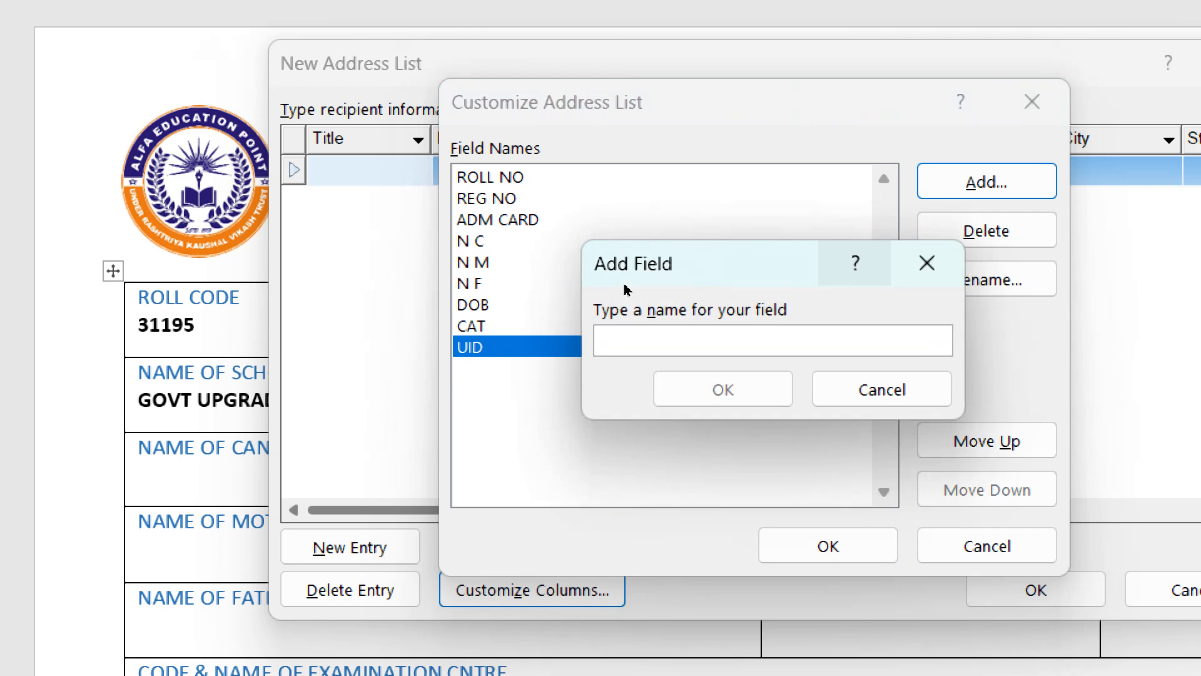
type("AD")
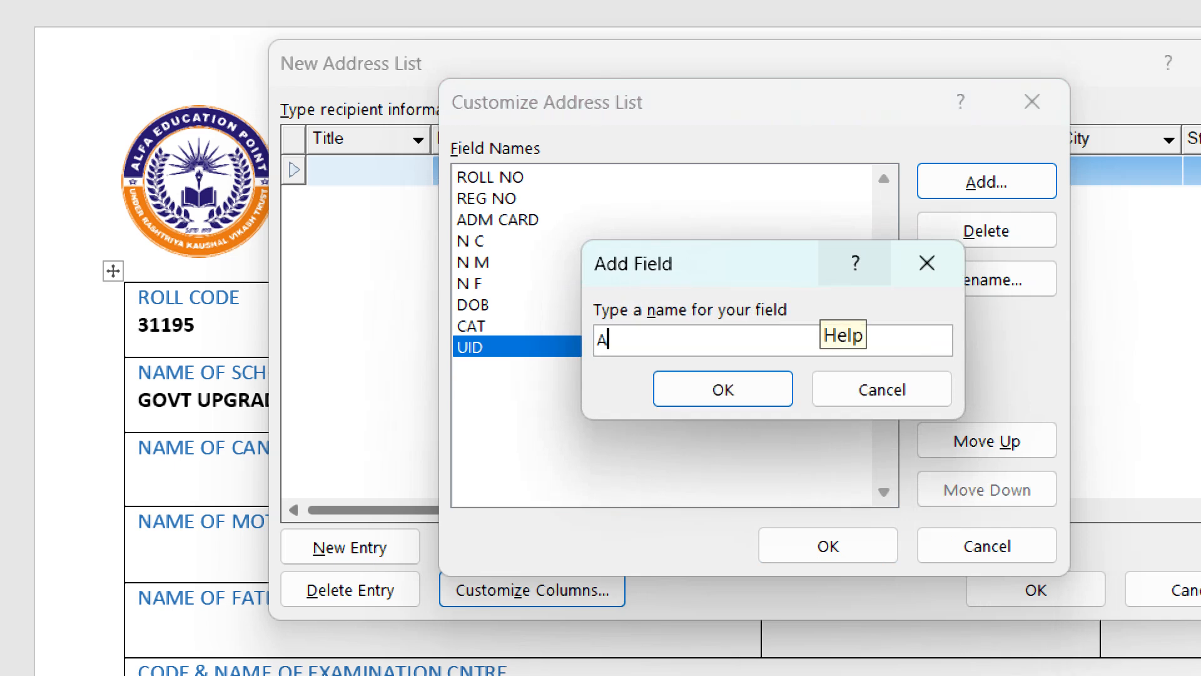
type("D")
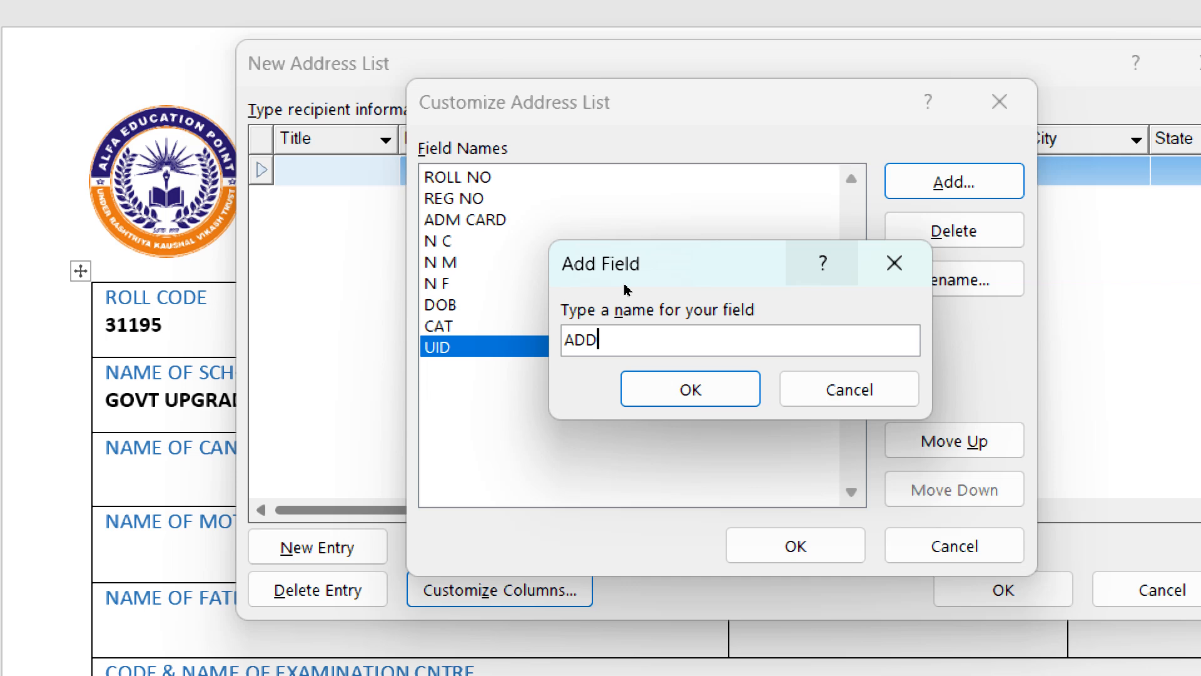
key("Return")
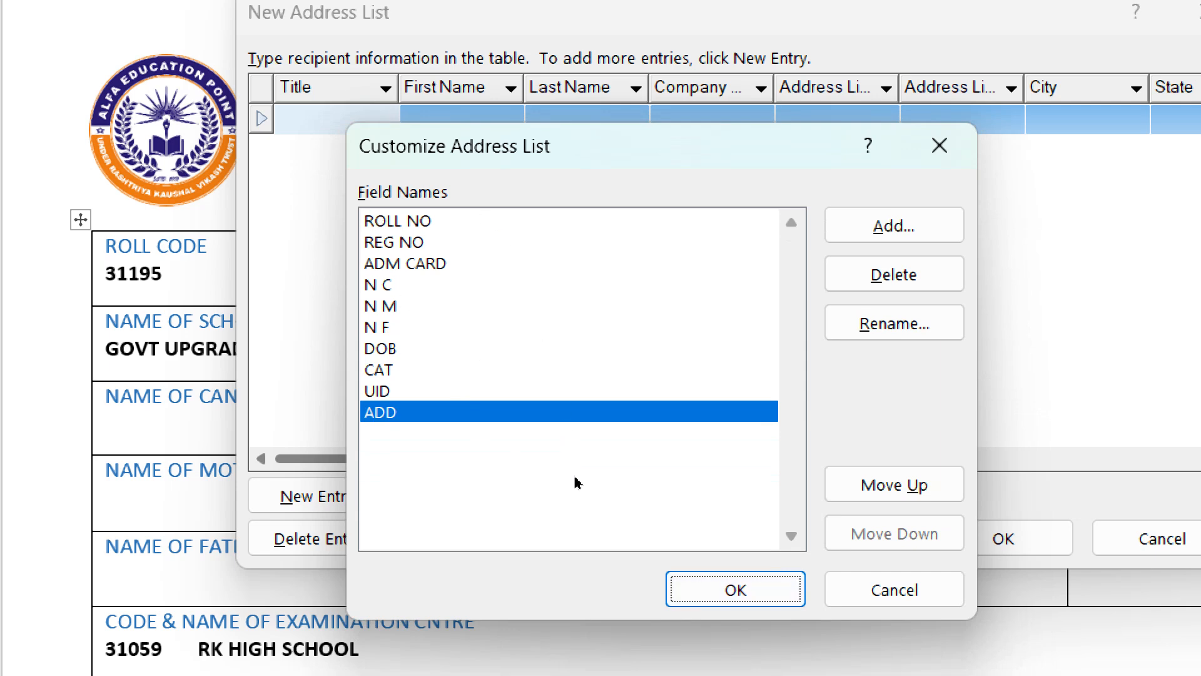
- Apply the fields and enter roll no 0029, reg no 22 and admission card 123456 in the first entry
key("Return")
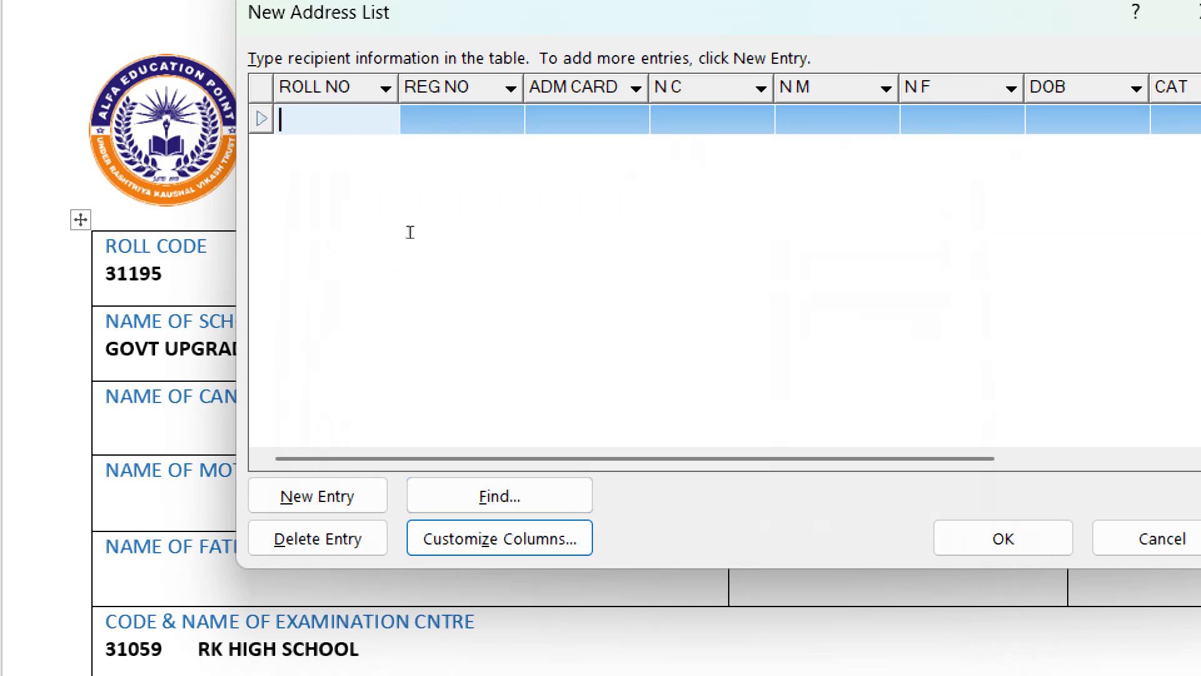
type("0029")
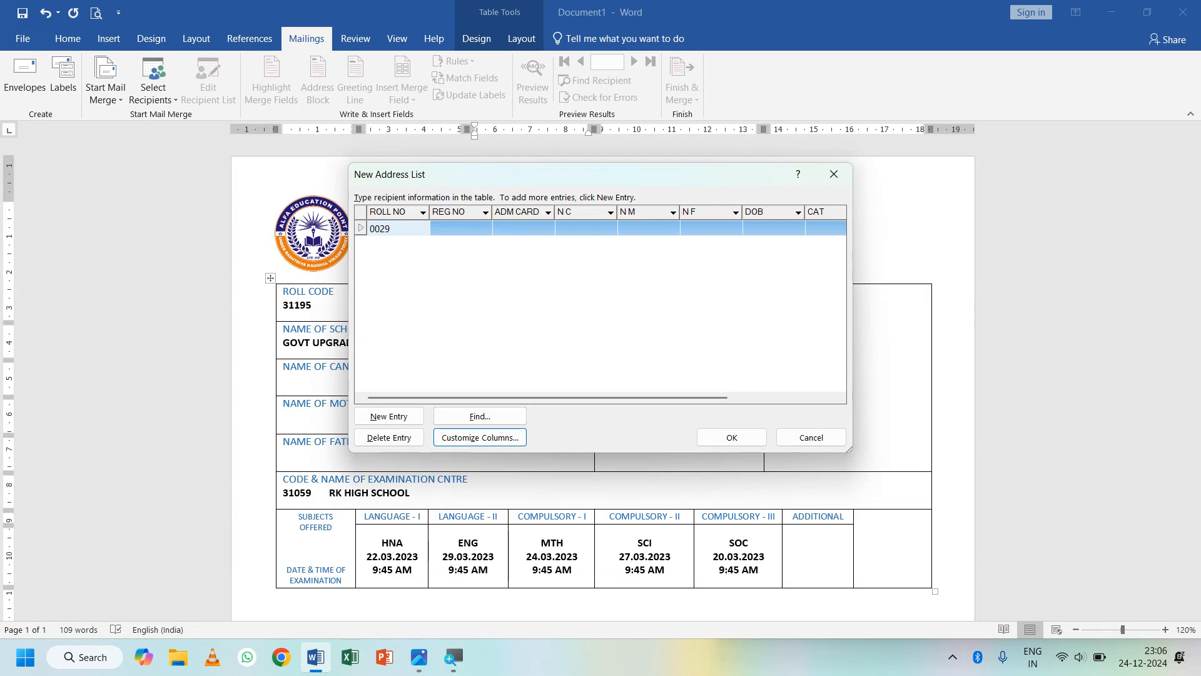
key("Tab")
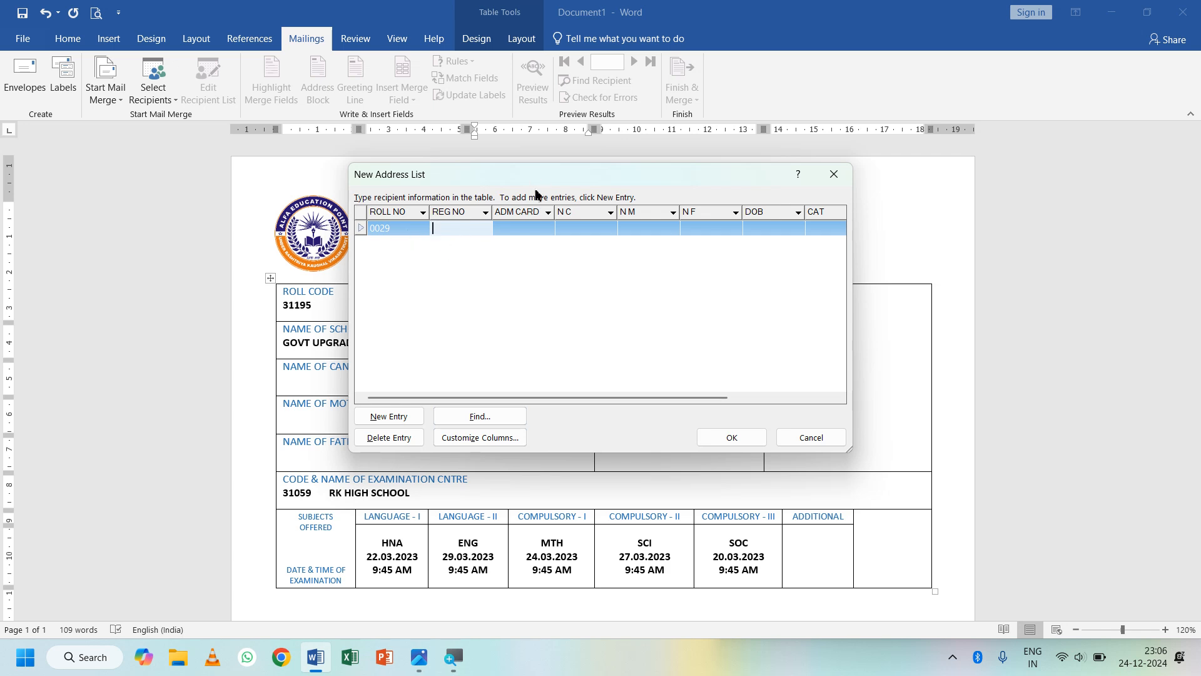
left_click_drag(534, 185, 520, 346)
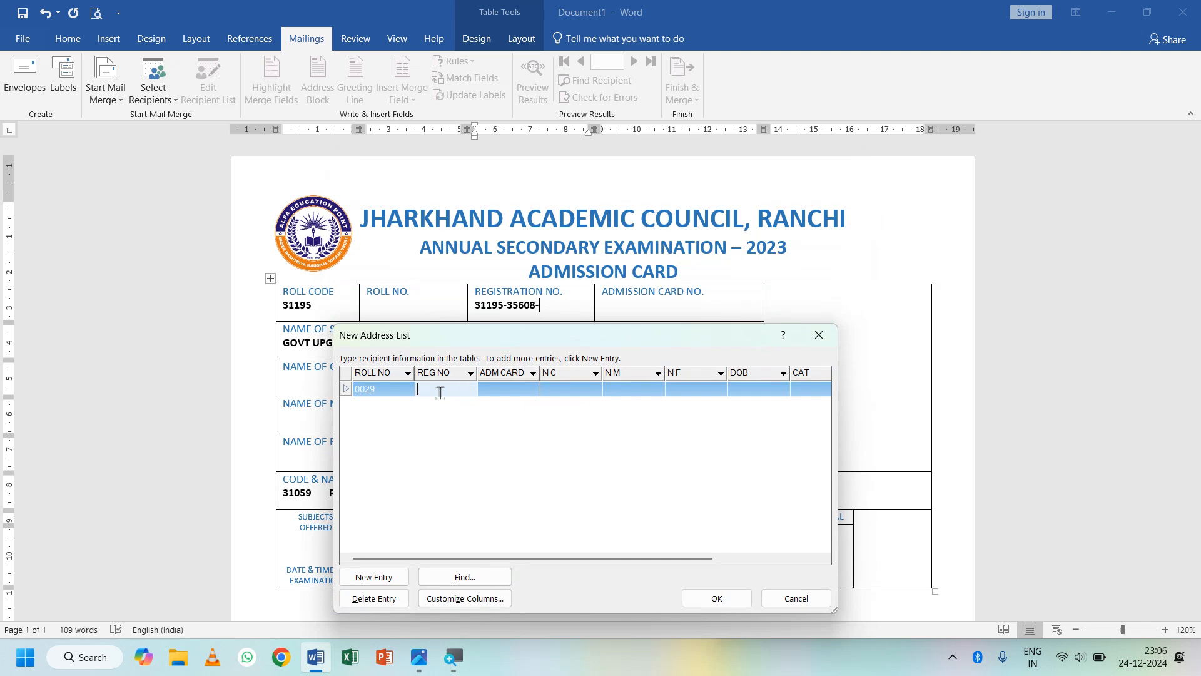
type("22")
key("Tab")
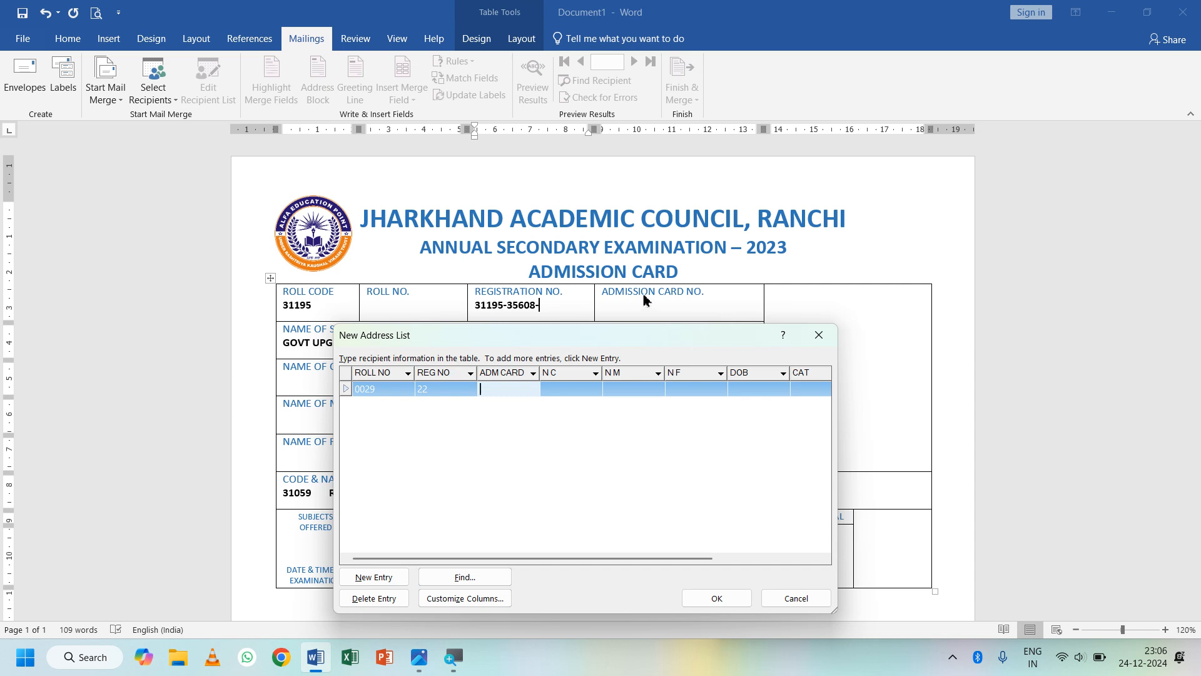
type("123456")
key("Tab")
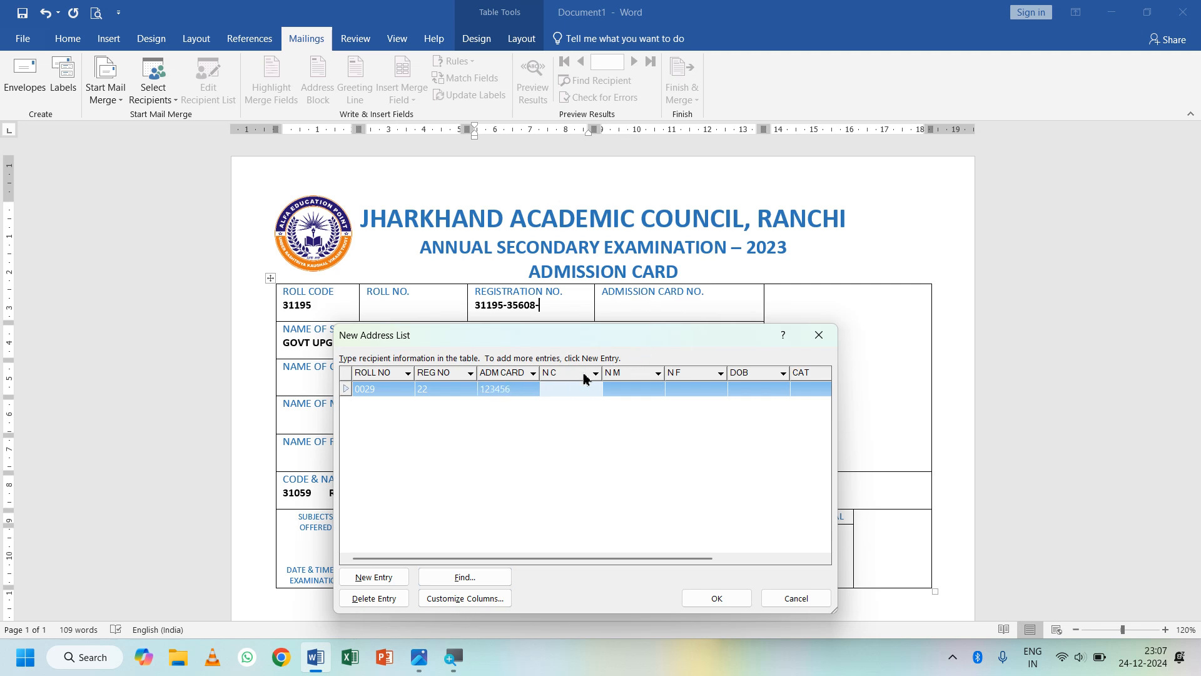
- Fill in the first student's N C, N M and N F name fields
left_click_drag(595, 341, 668, 168)
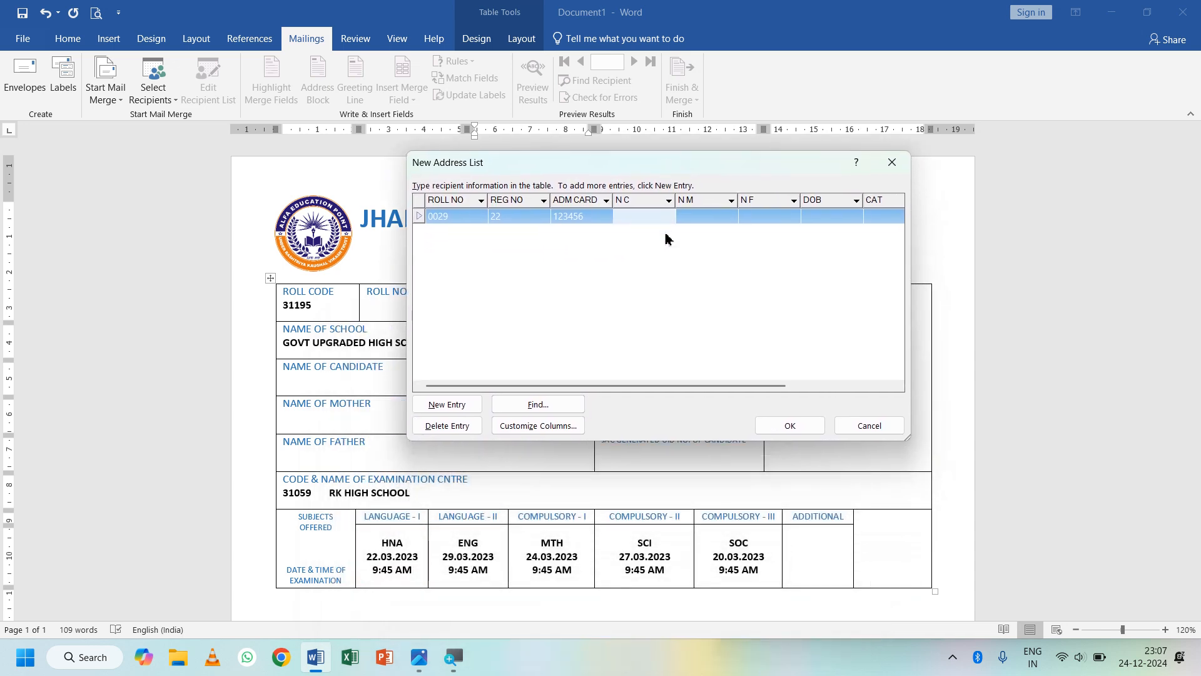
key("Tab")
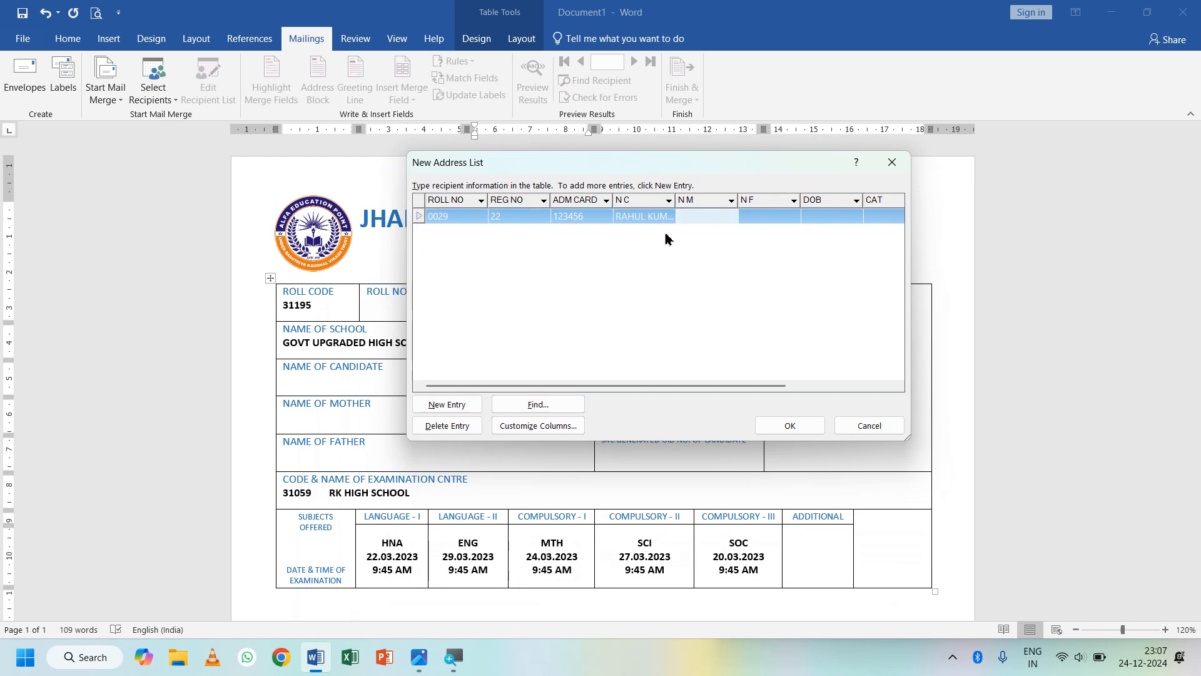
type("XYZ")
key("Tab")
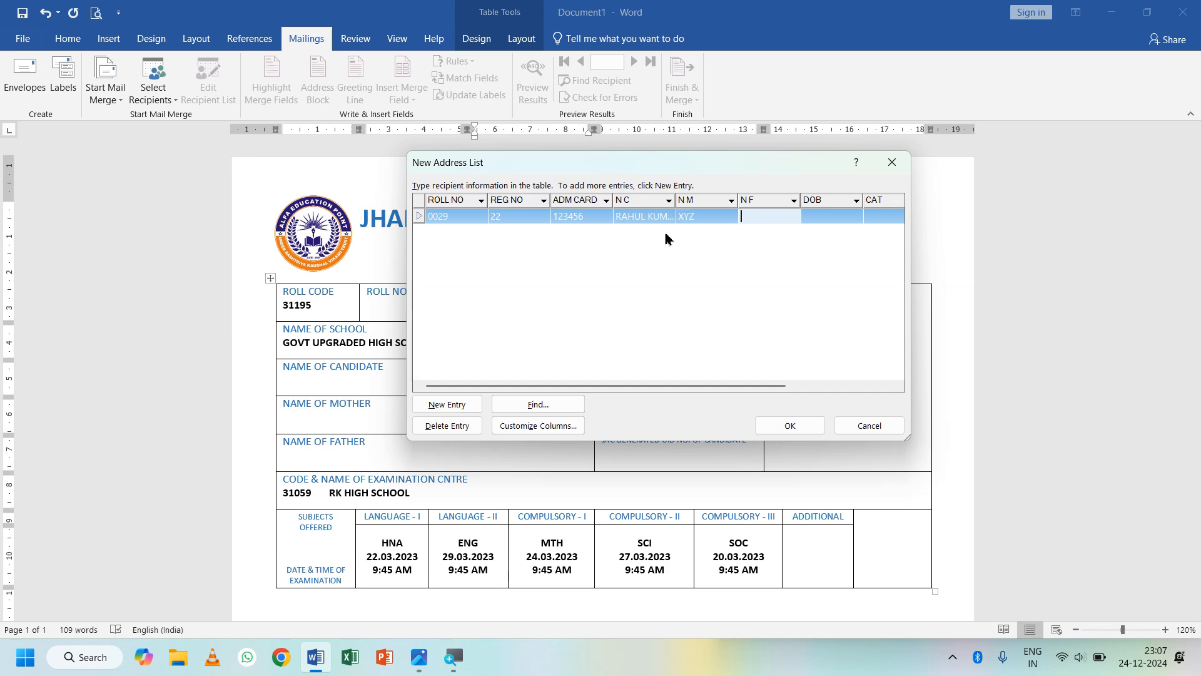
type("ABC")
key("Tab")
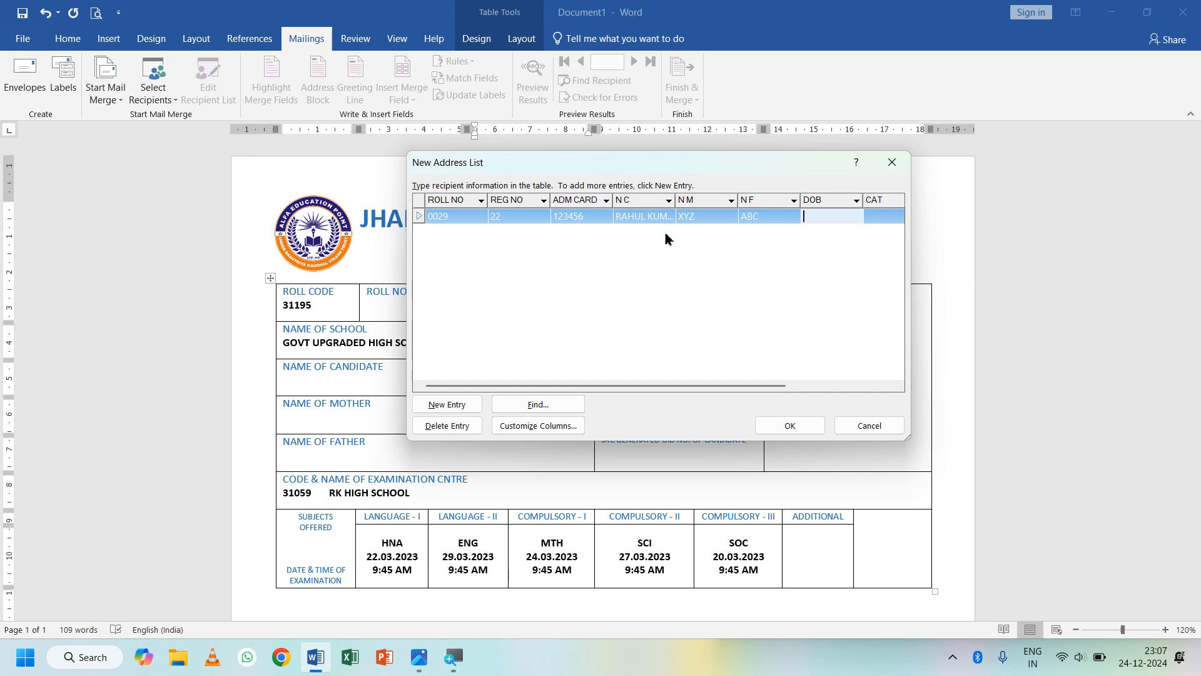
- Enter DOB 01/01/2000, category REGULAR, the UID and address, then add a second entry row
type("01/01/2000")
key("Tab")
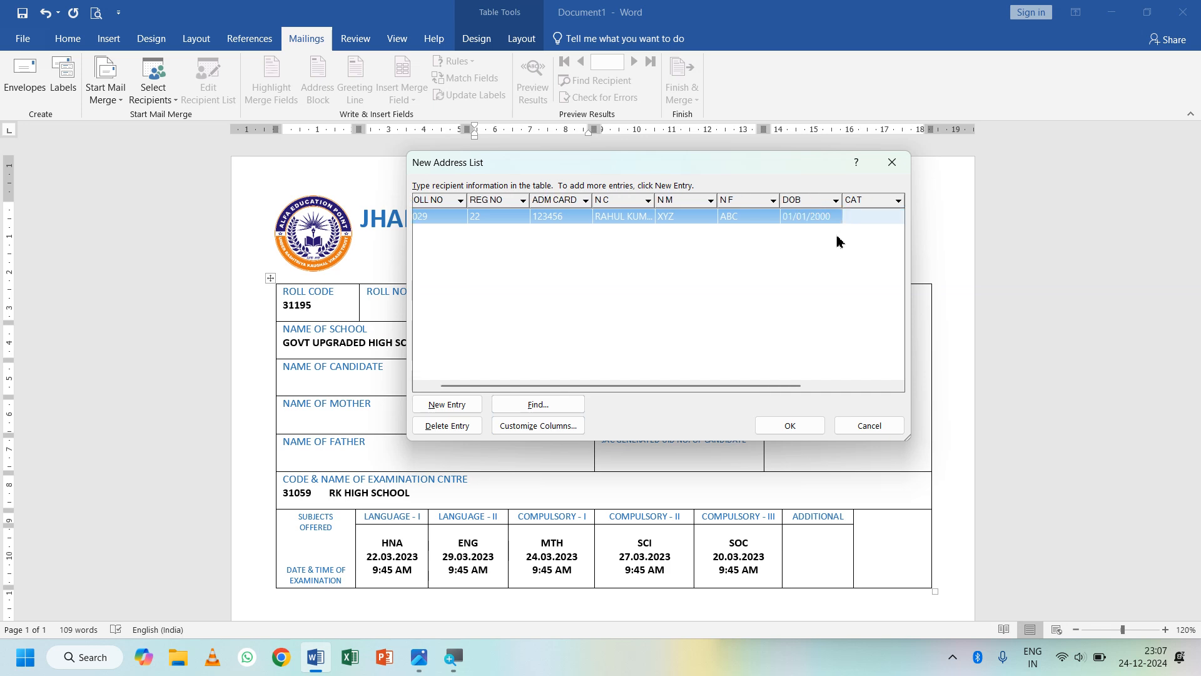
type("REGULAR")
key("Tab")
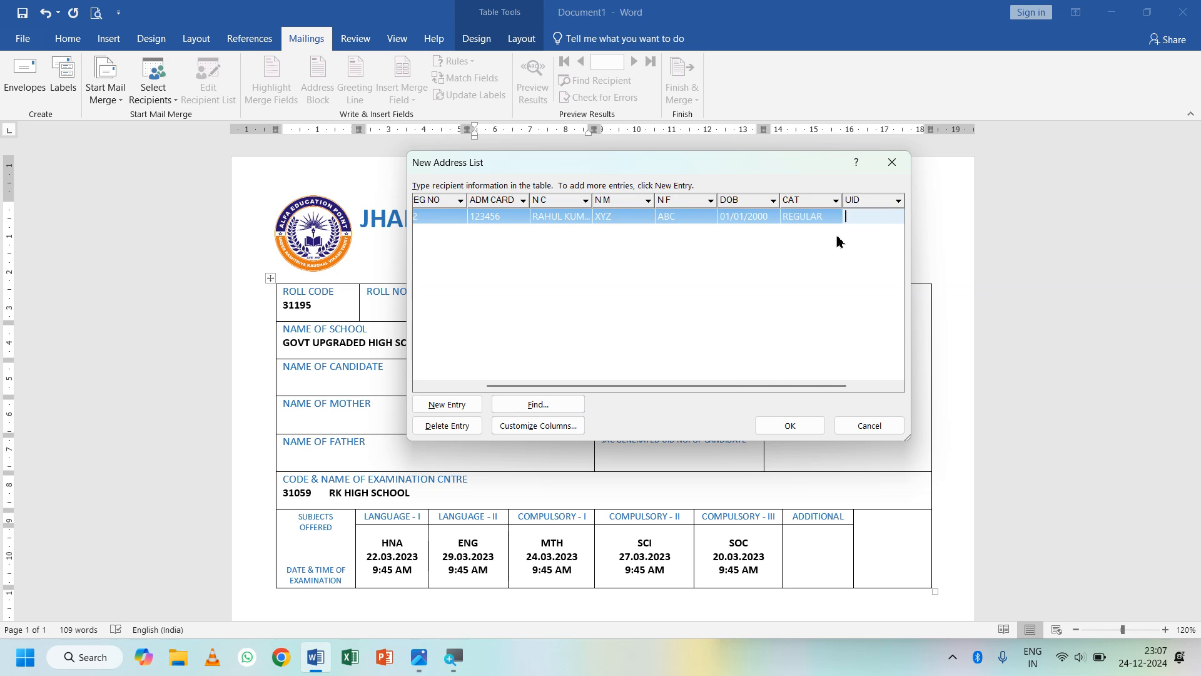
type("789456")
key("Tab")
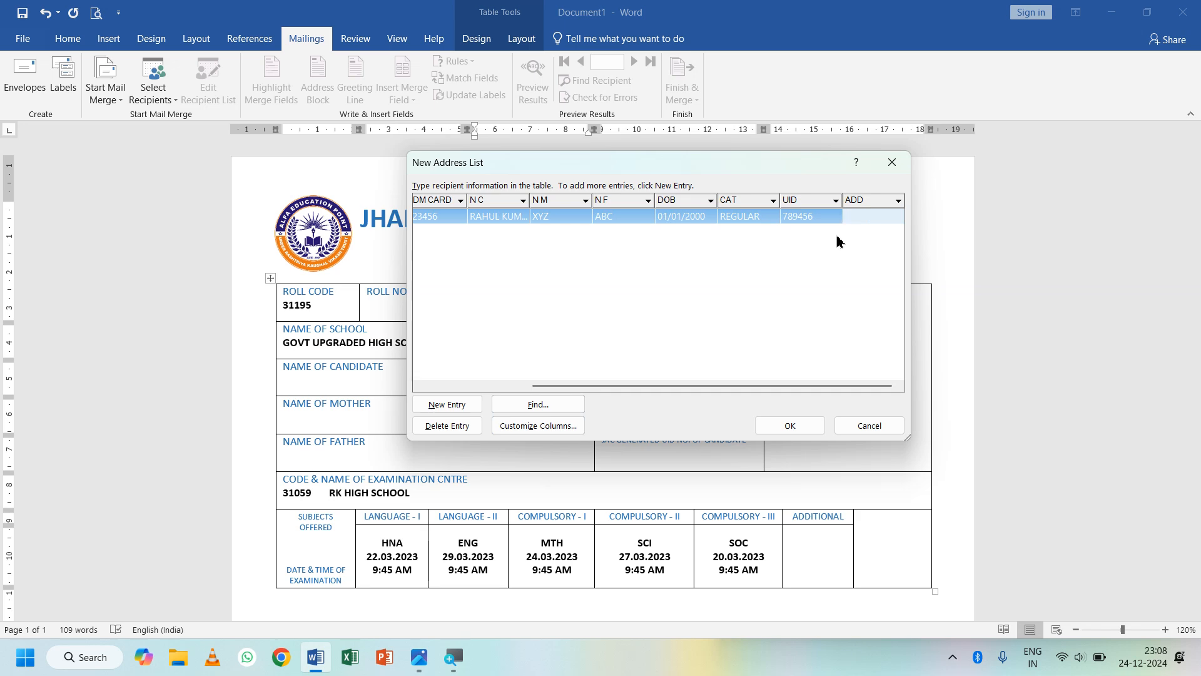
type("SNK")
key("Tab")
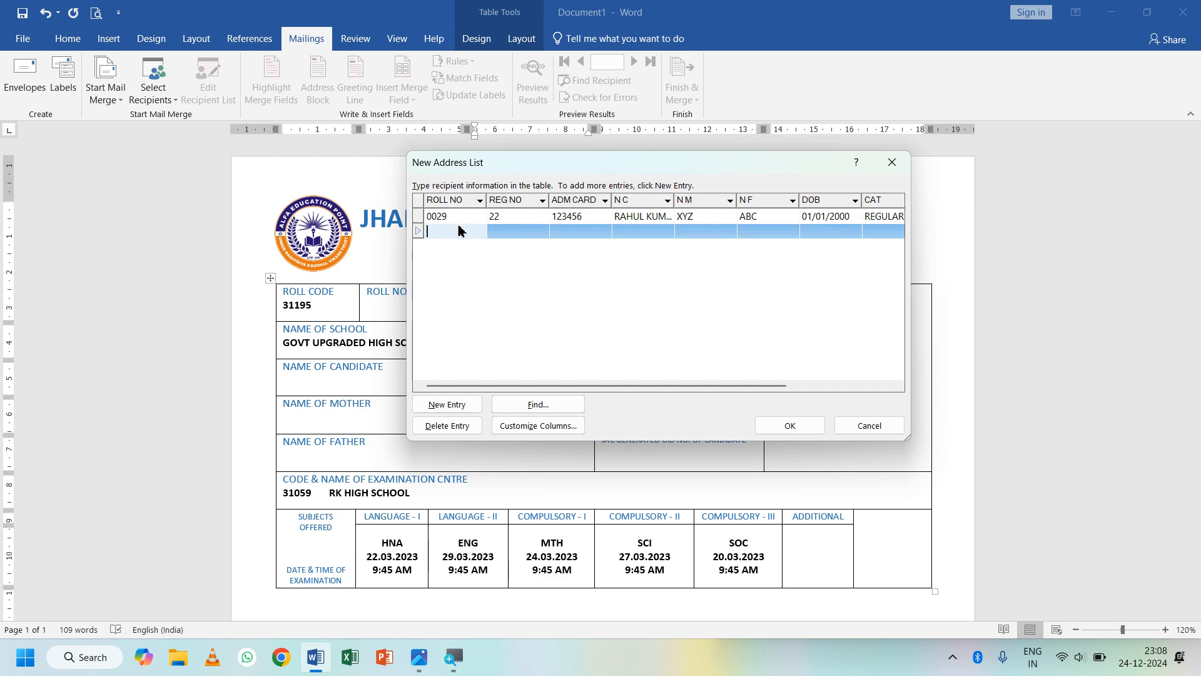
- Enter roll no 0030, reg no 23, admission card 123457 and the three name fields for the second student
type("0030")
key("Tab")
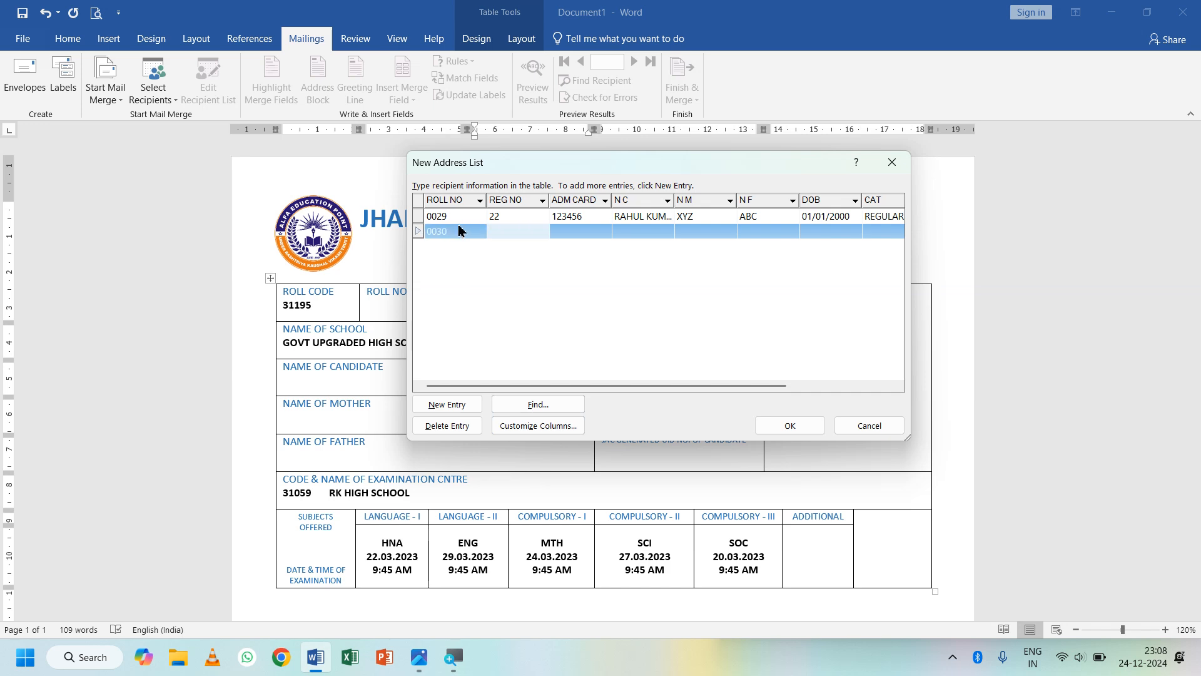
type("23")
key("Tab")
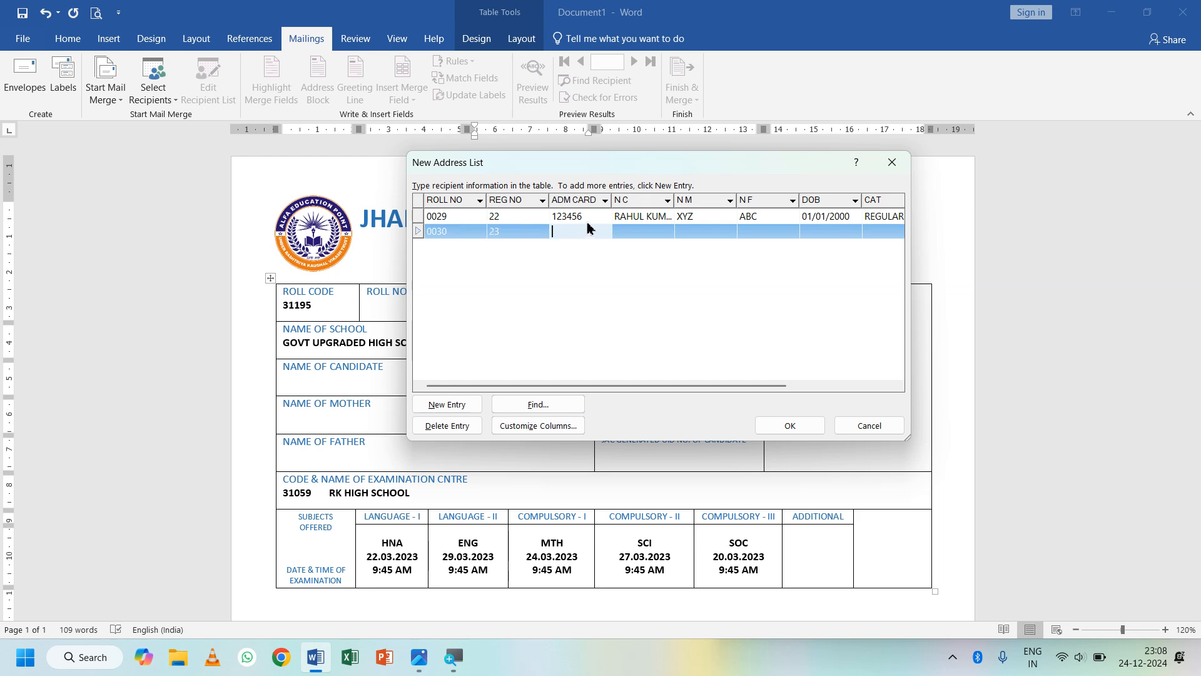
type("123457")
key("Tab")
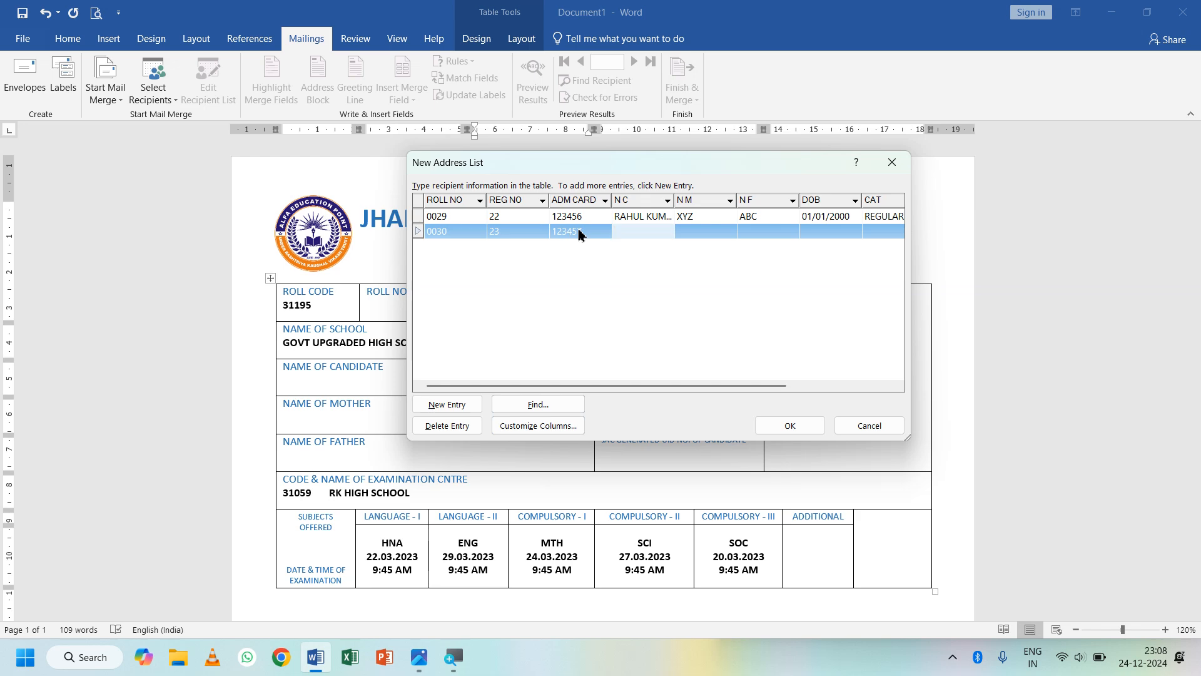
key("Tab")
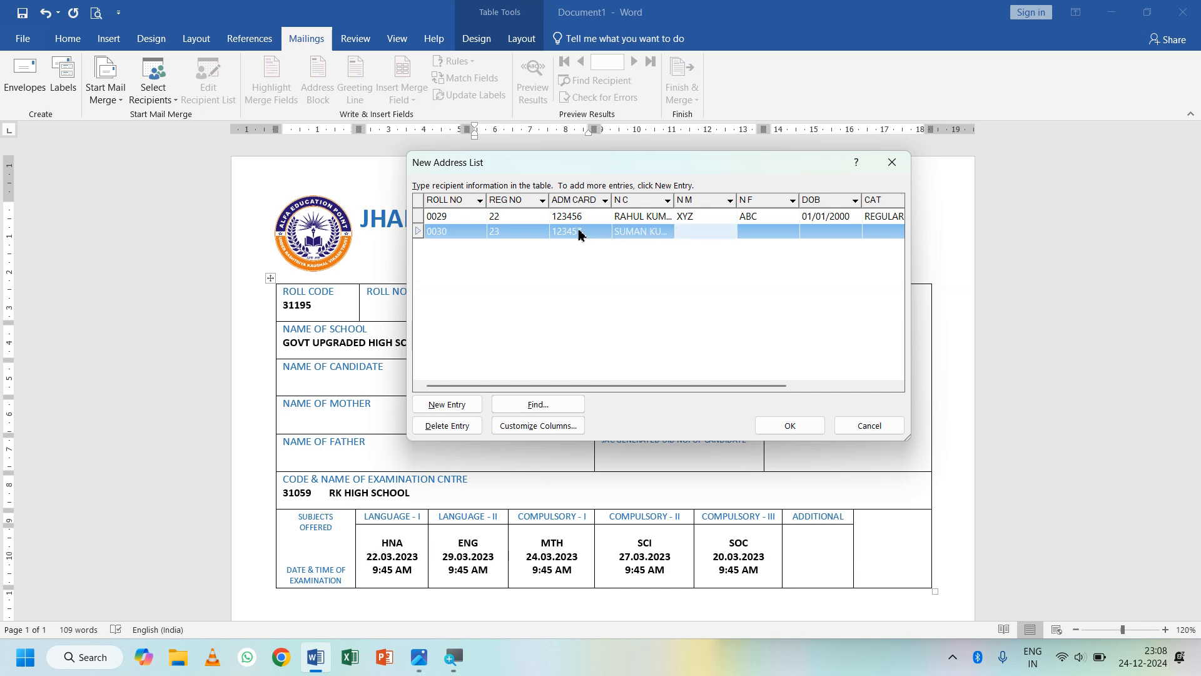
type("ABC")
key("Tab")
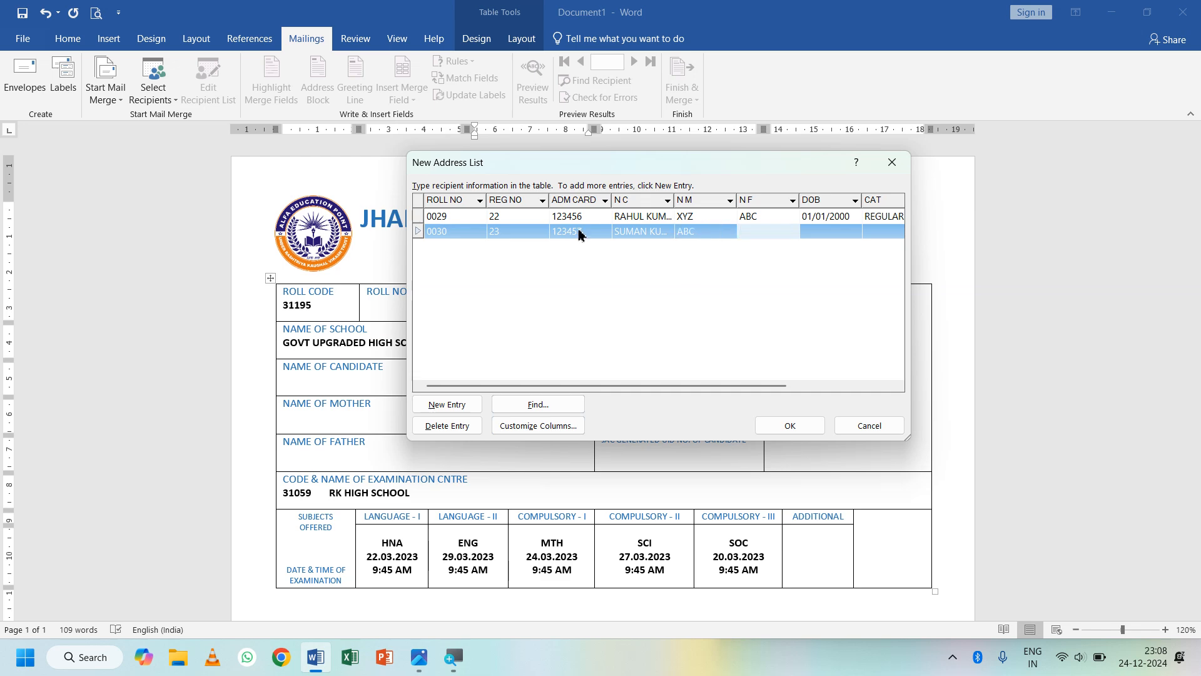
type("XYZ")
- Enter the second student's DOB 05/02/2001, category REGULAR and UID
key("Tab")
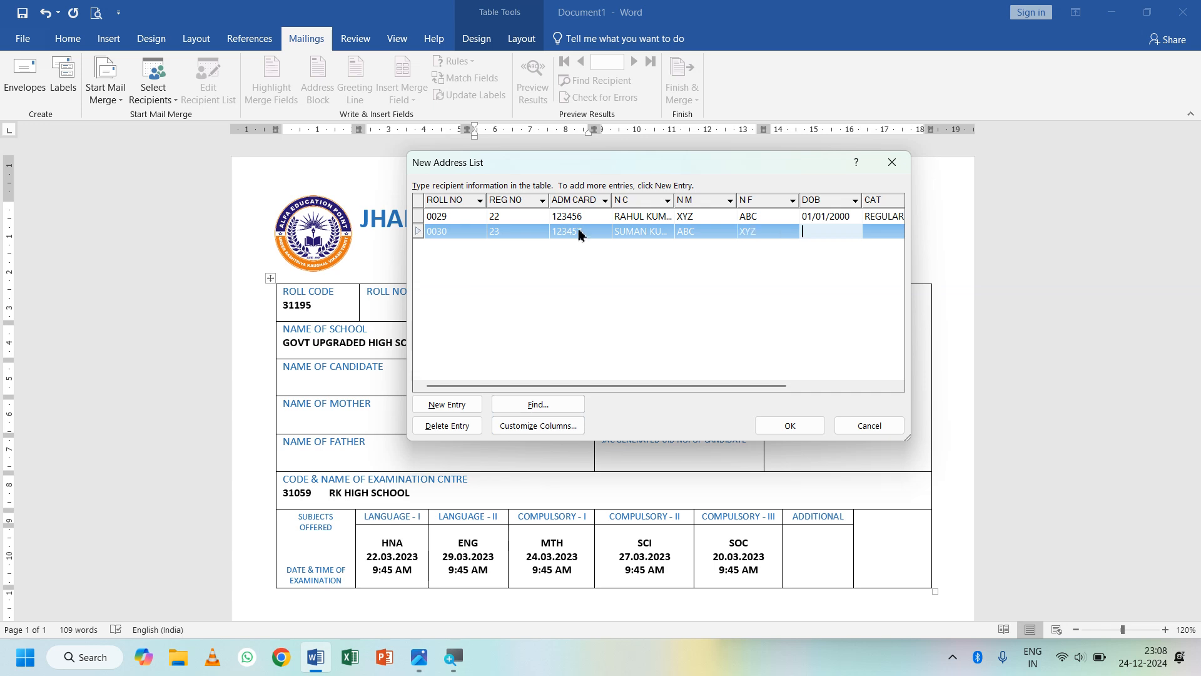
type("05/2/")
key("BackSpace")
type("0")
key("BackSpace")
key("BackSpace")
type("02/2001")
key("Tab")
type("RE")
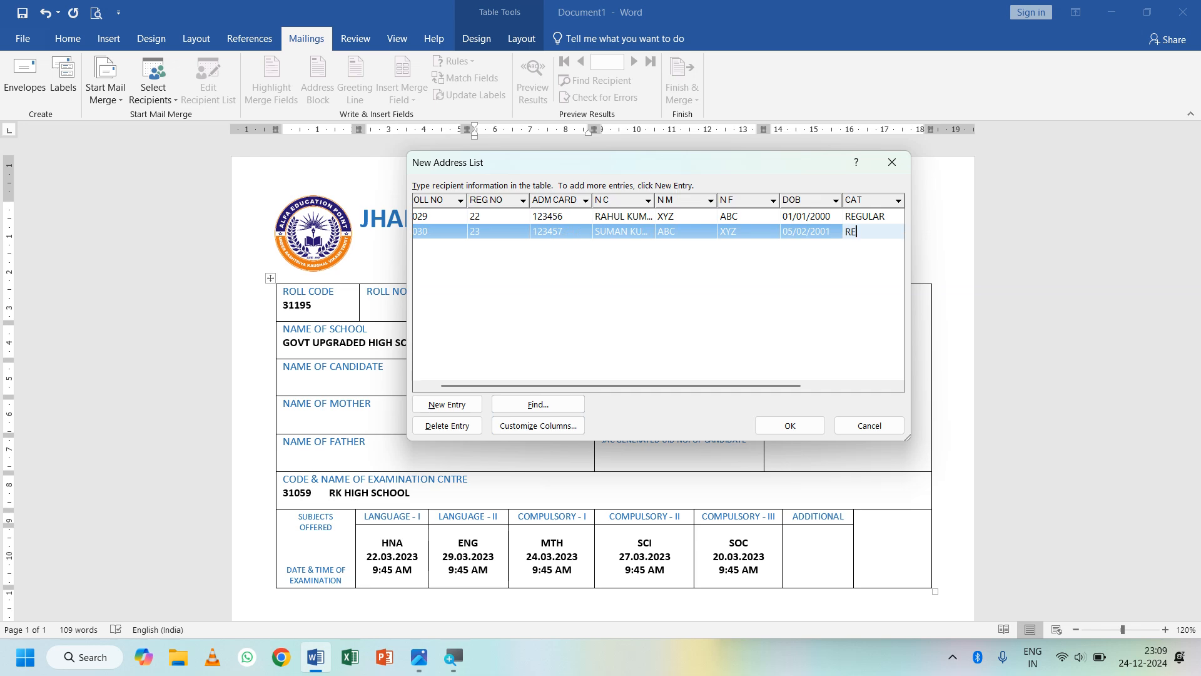
type("GULAR")
key("Tab")
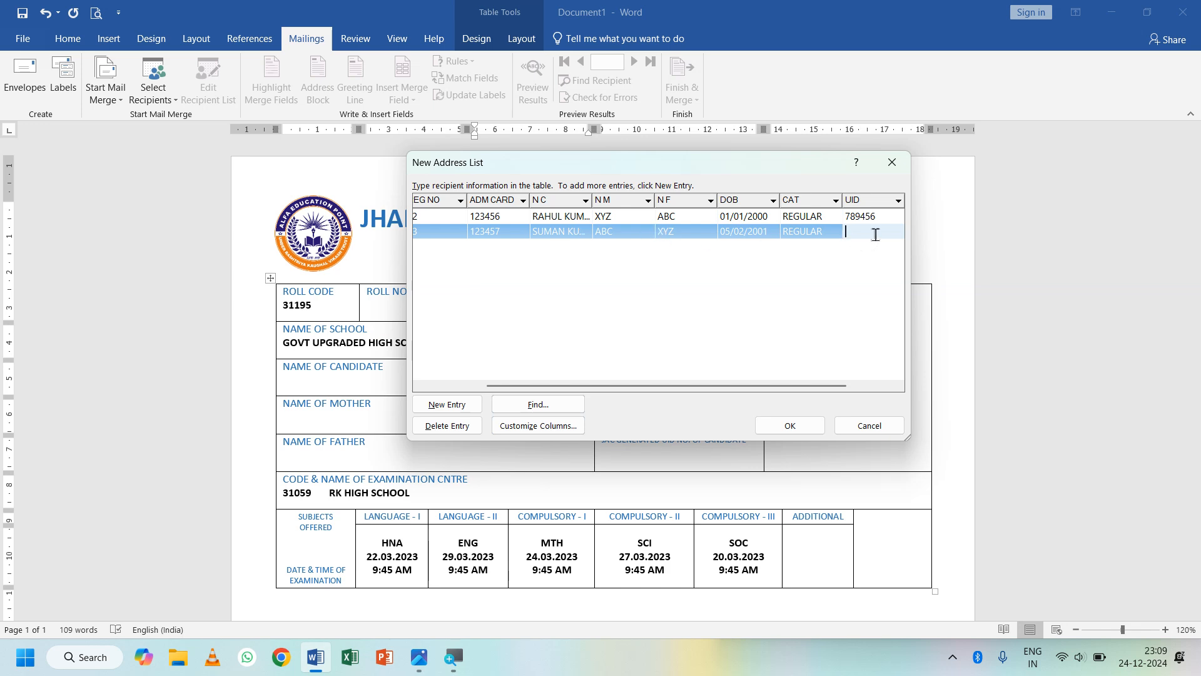
type("789457")
key("Tab")
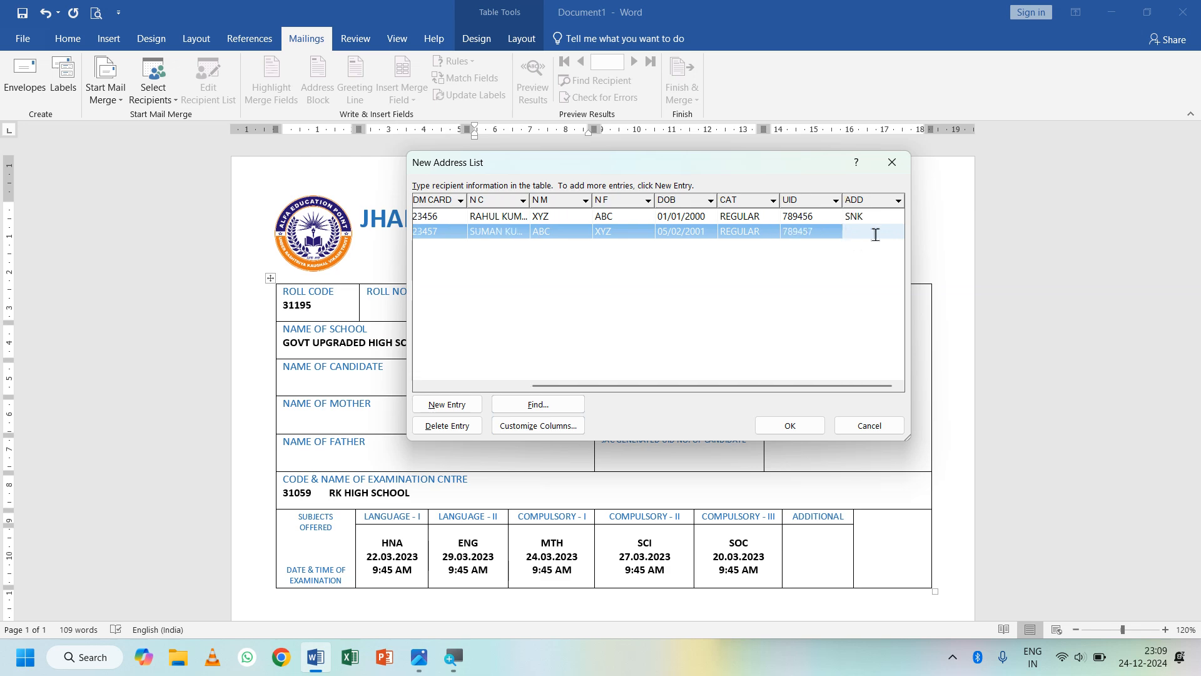
- Start a third entry with roll no 0031, reg no 24, admission card 123458 and the three names
key("Tab")
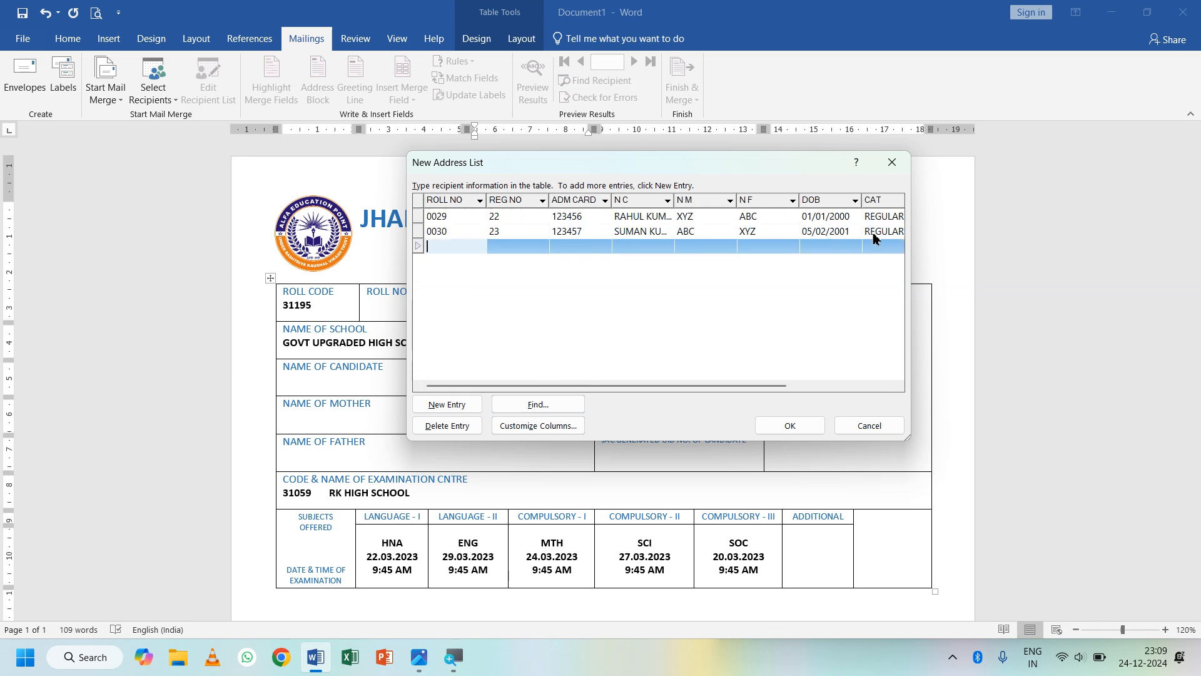
type("0031")
key("Tab")
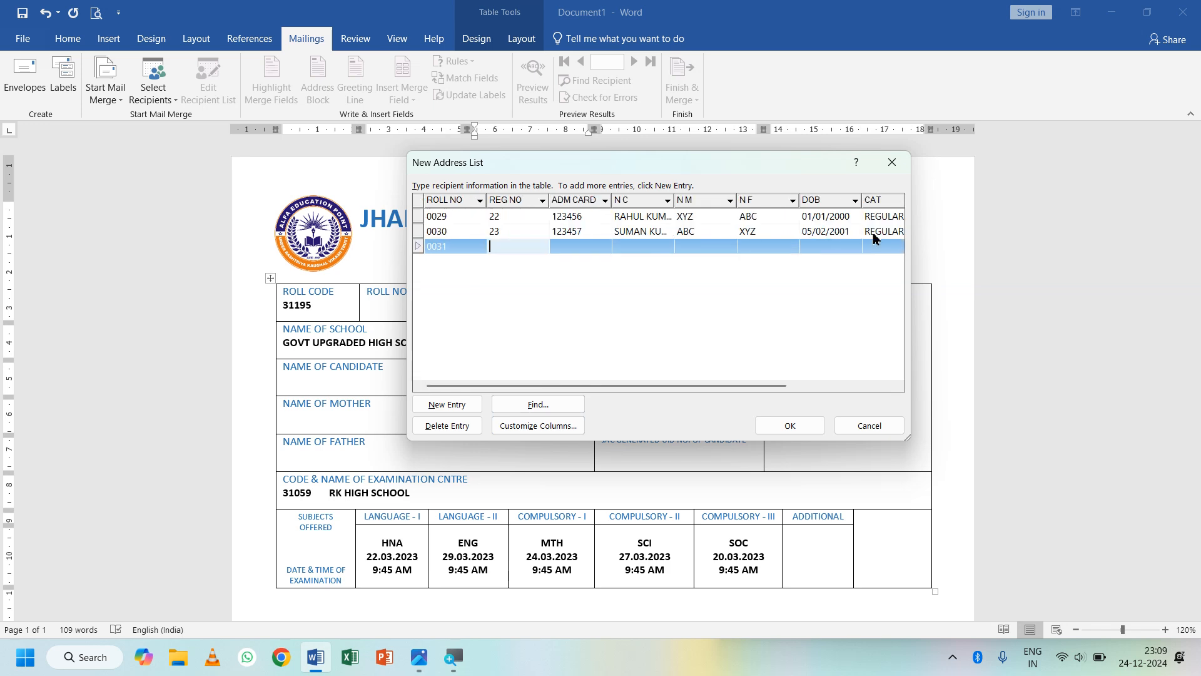
type("24")
key("Tab")
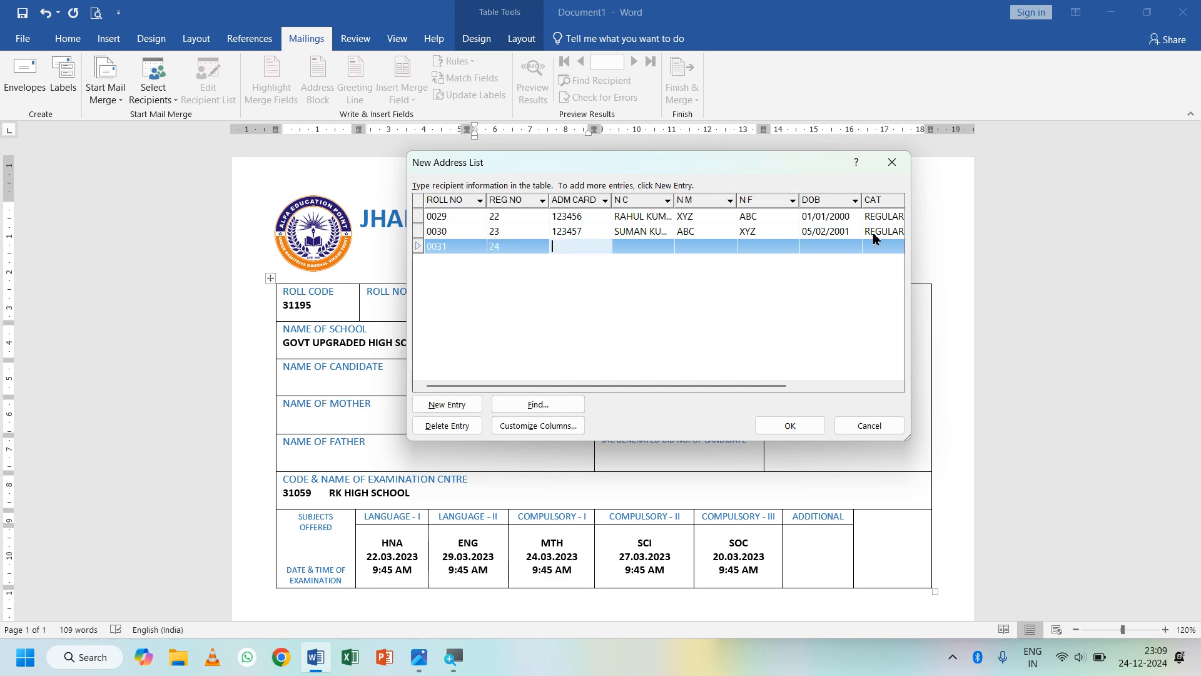
type("123458")
key("Tab")
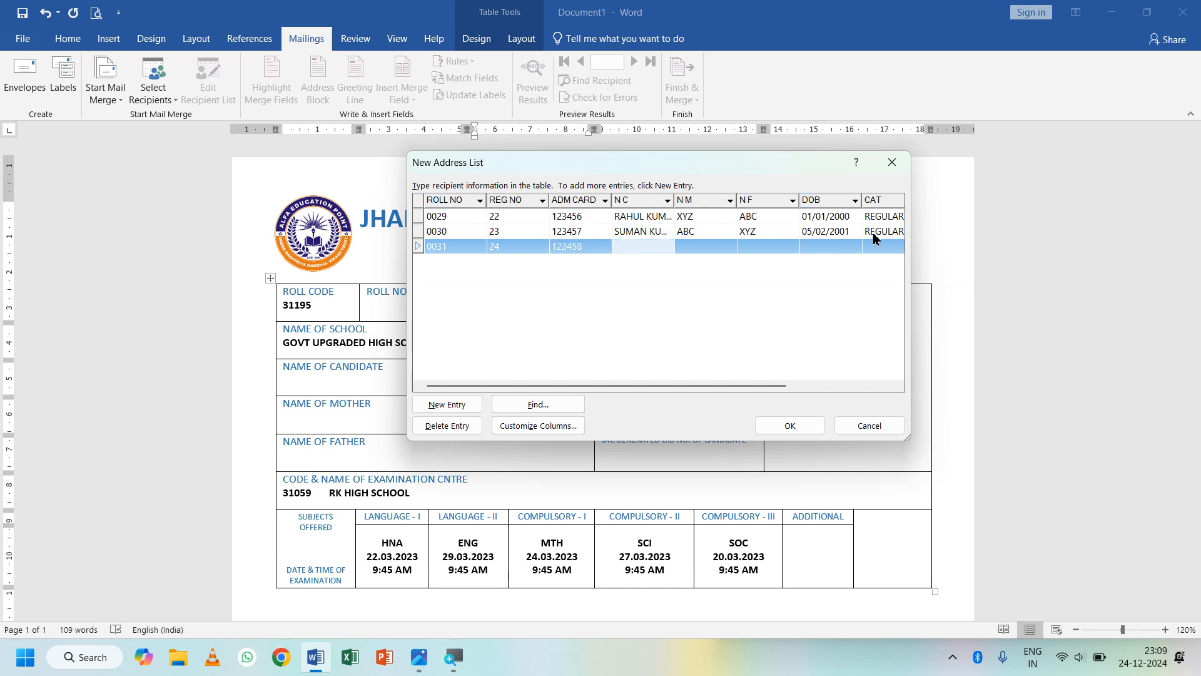
key("Tab")
type("QWE")
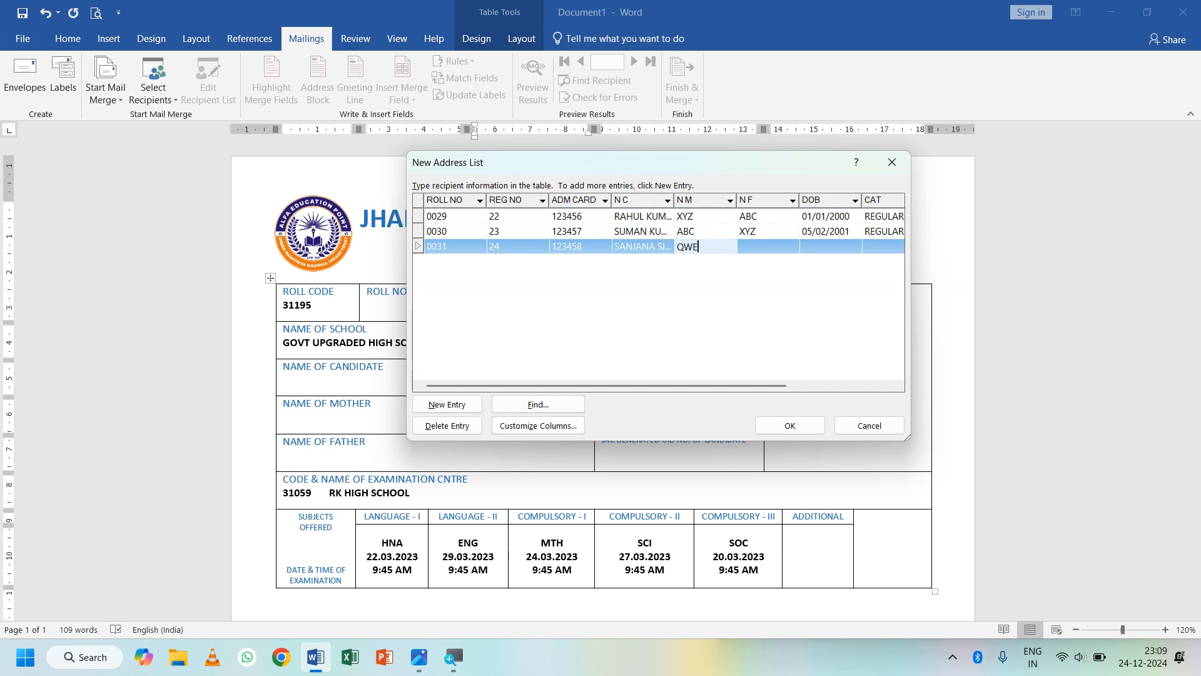
key("Tab")
type("POI")
key("Tab")
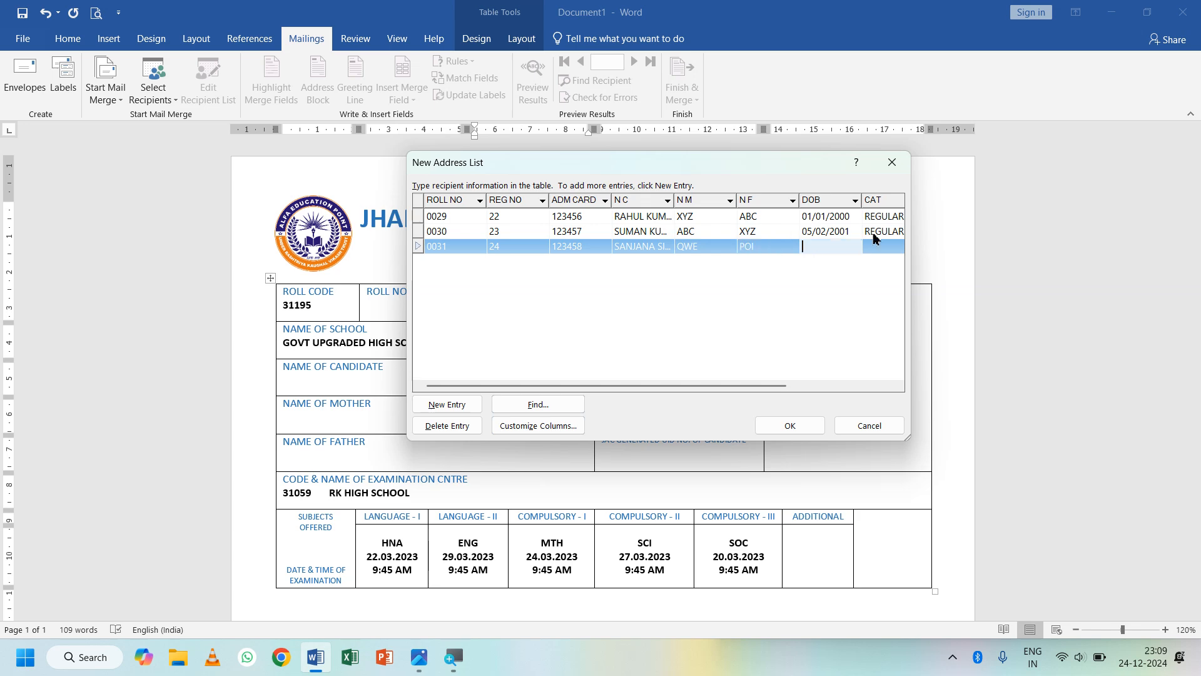
type("08/05/2002")
key("Tab")
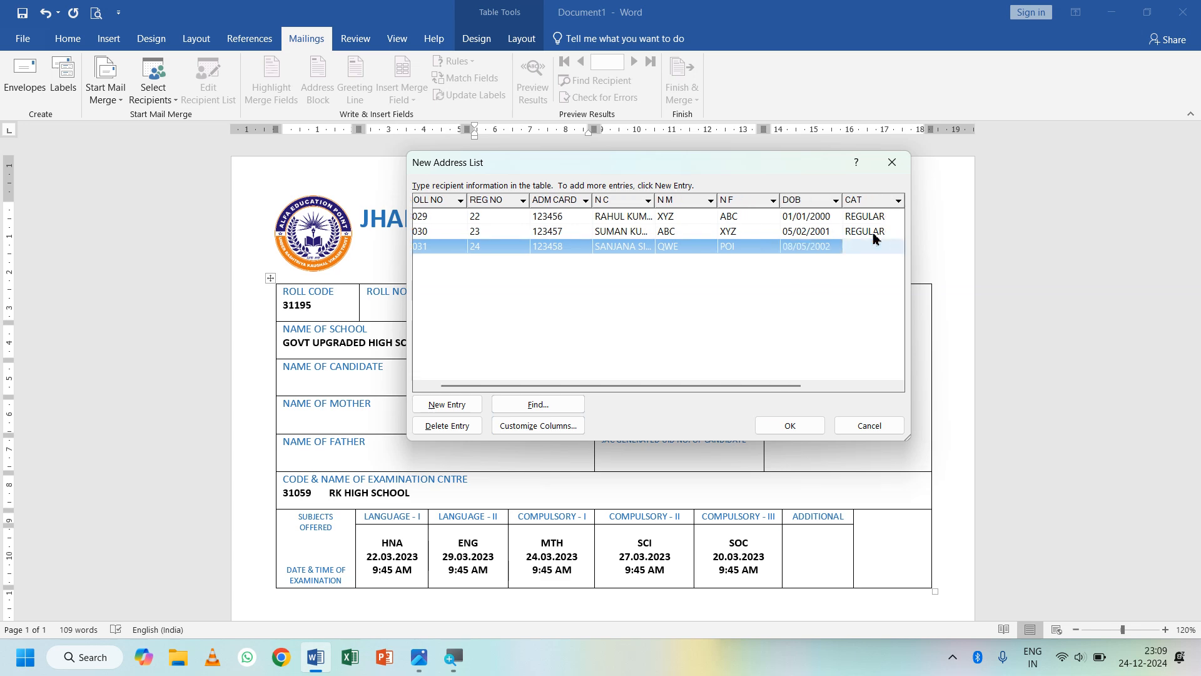
type("REGULAR")
key("Tab")
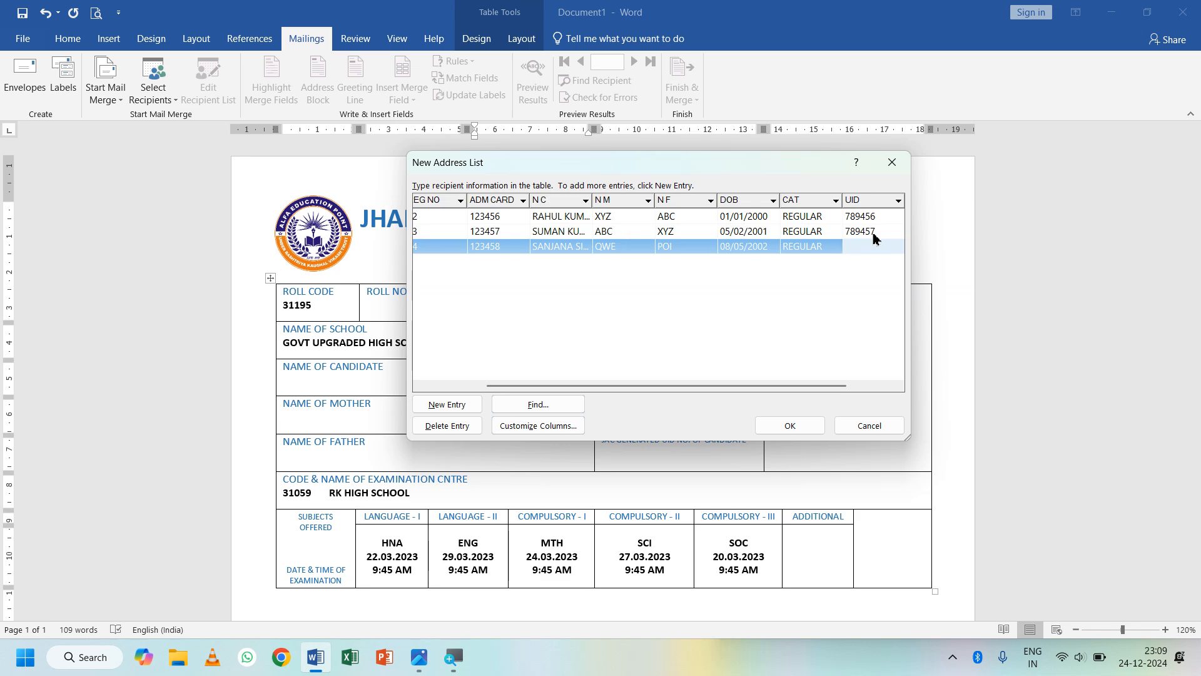
type("789458")
key("Tab")
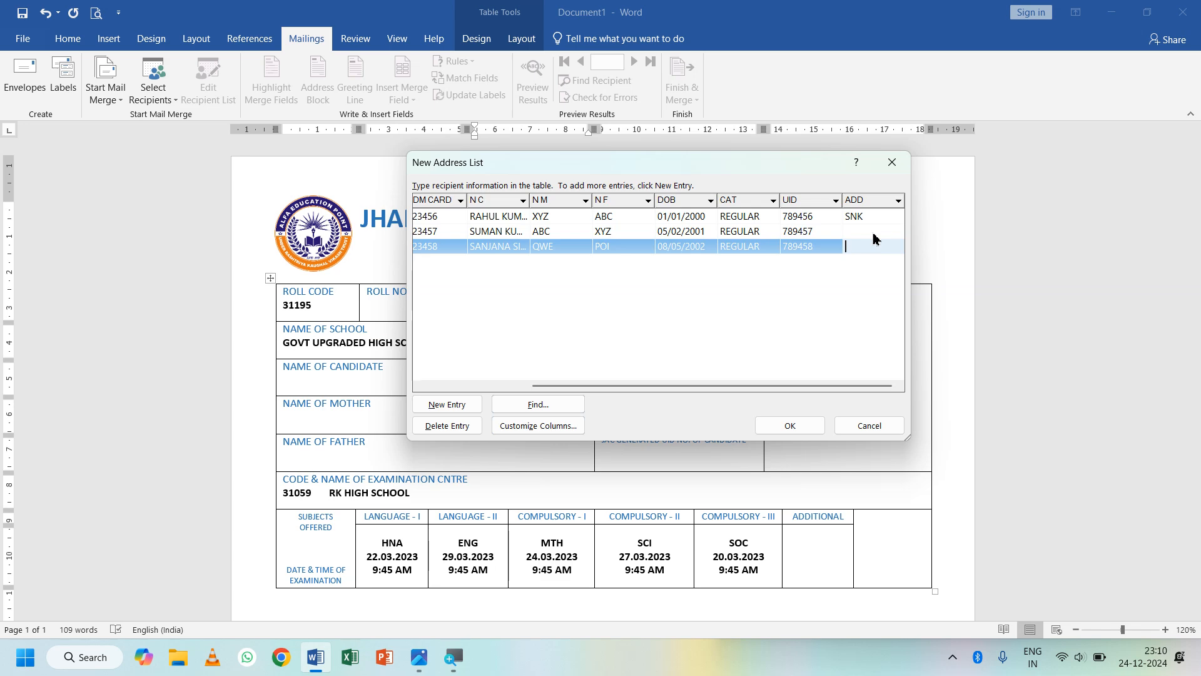
type("SNK")
key("Tab")
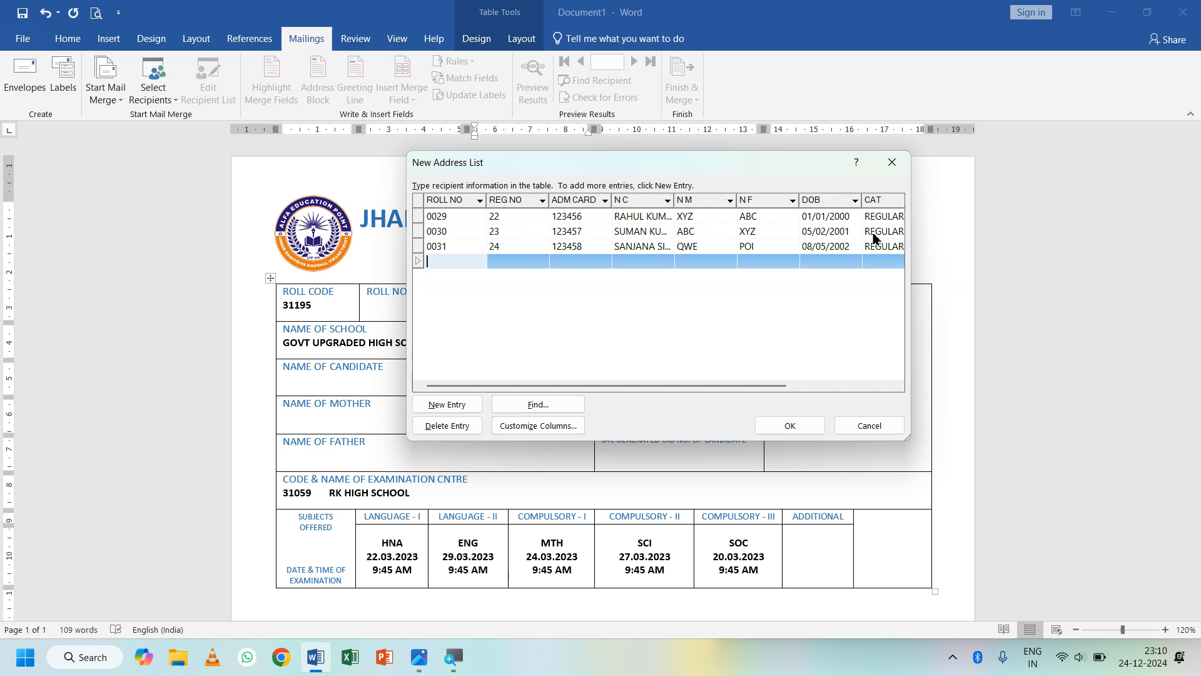
- Enter roll no 0032, reg no 25, the admission card number and three names for the fourth student
type("0032")
key("Tab")
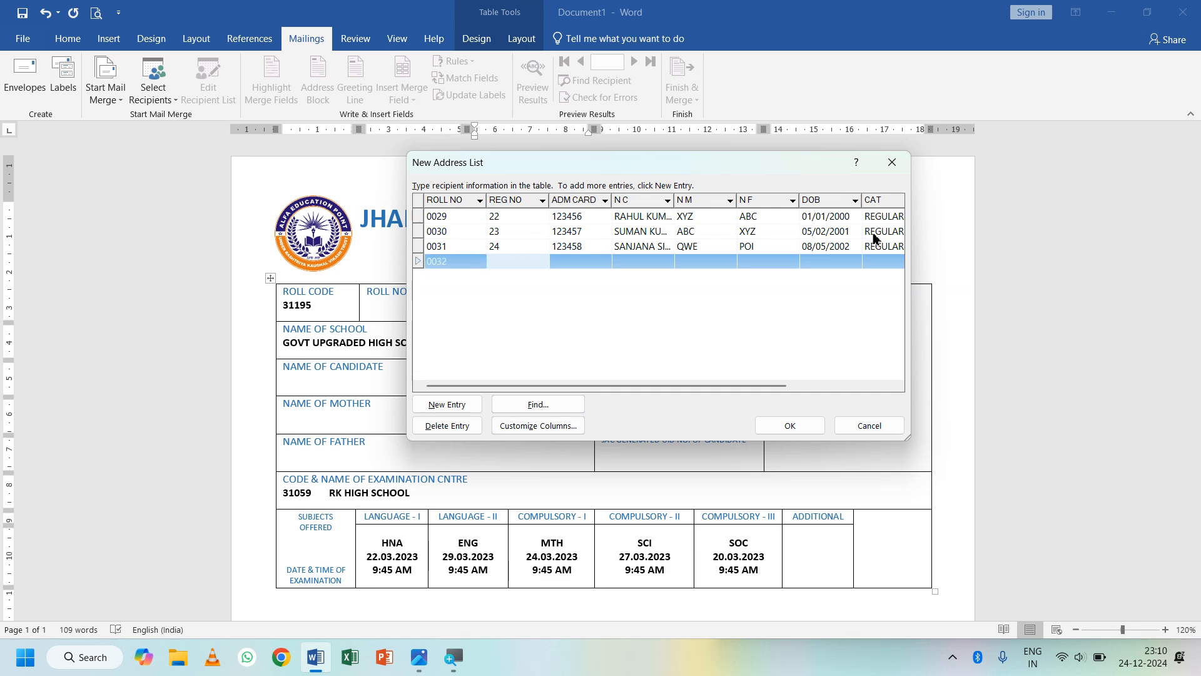
type("25")
key("Tab")
type("12345")
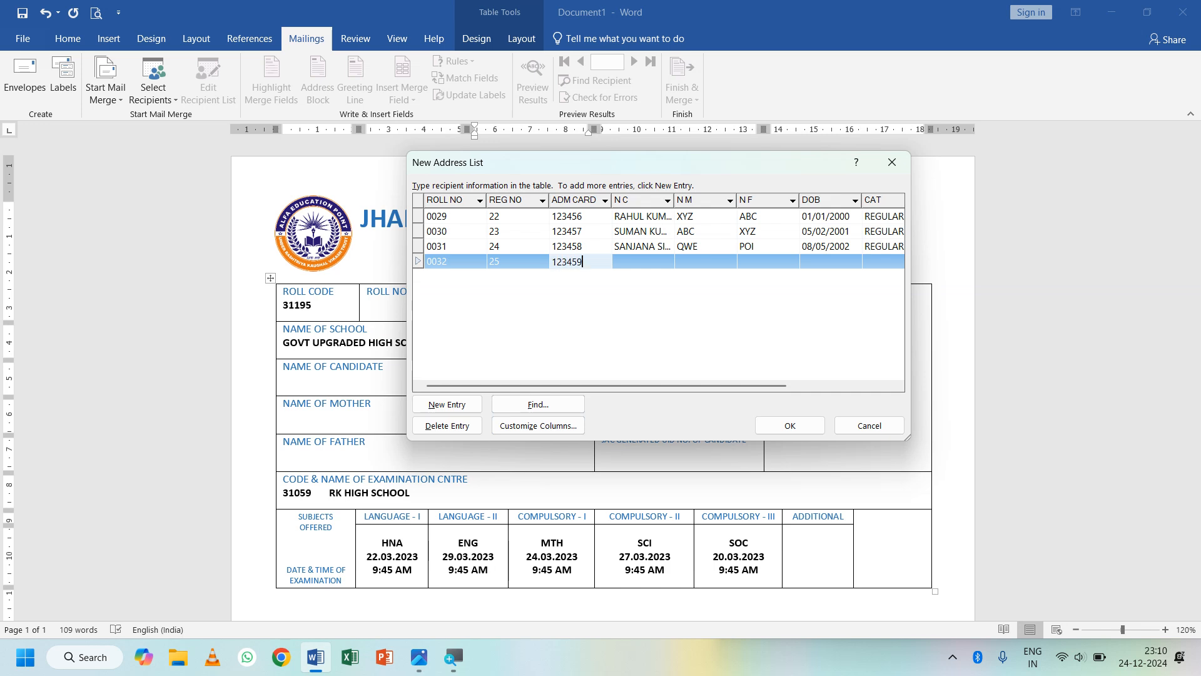
key("Tab")
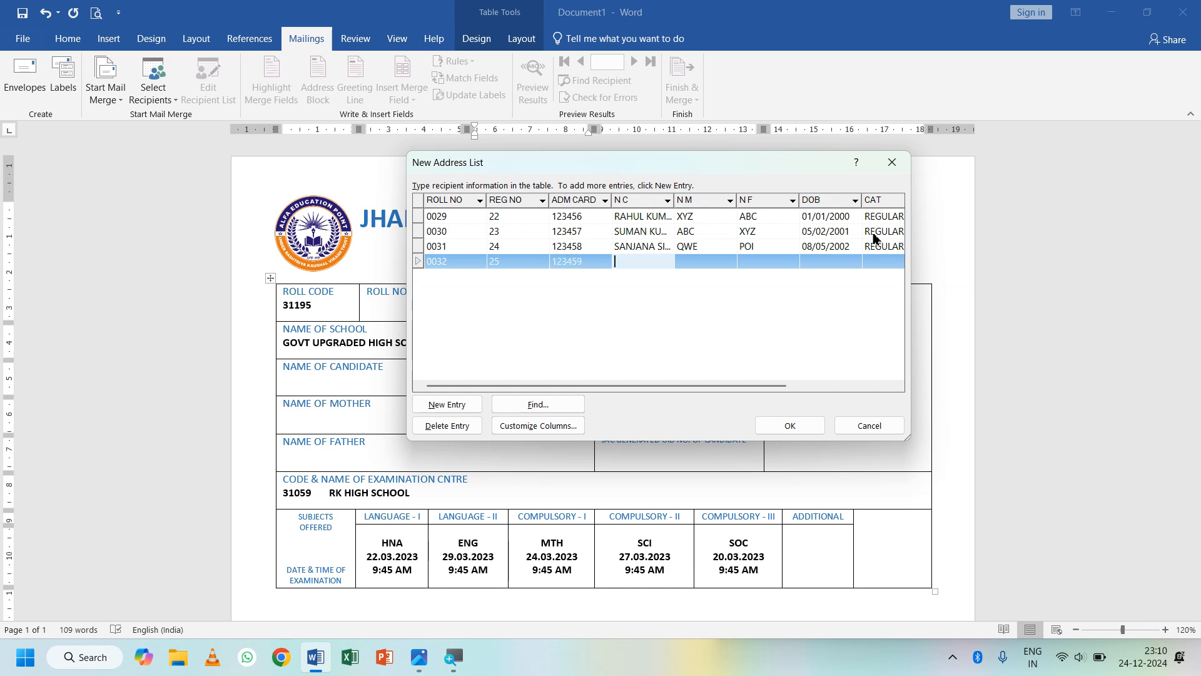
key("Tab")
type("ASD")
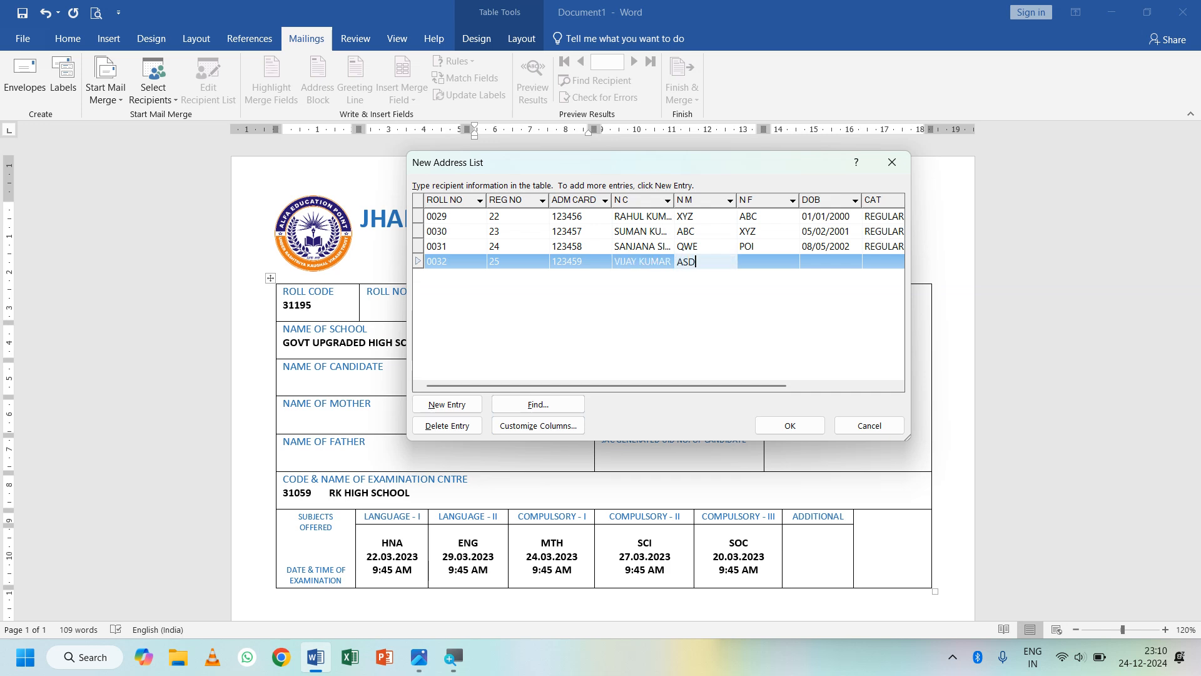
key("Tab")
type("LKJ")
key("Tab")
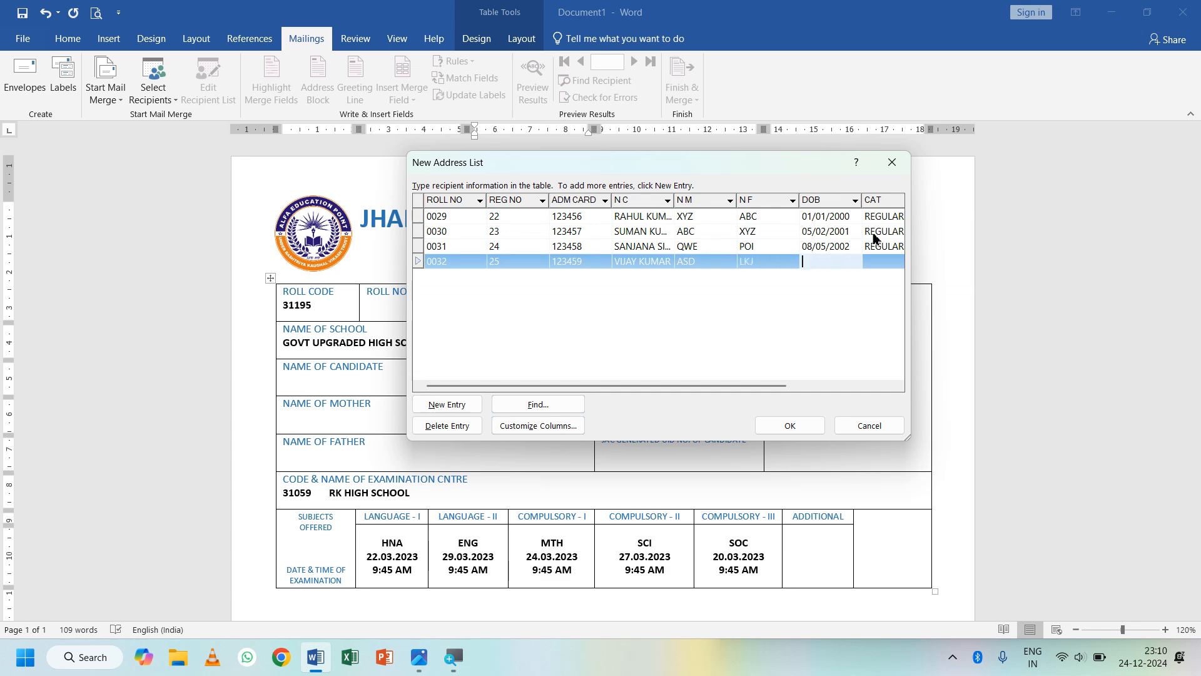
type("04/03/2001")
key("Tab")
type("REGULAR")
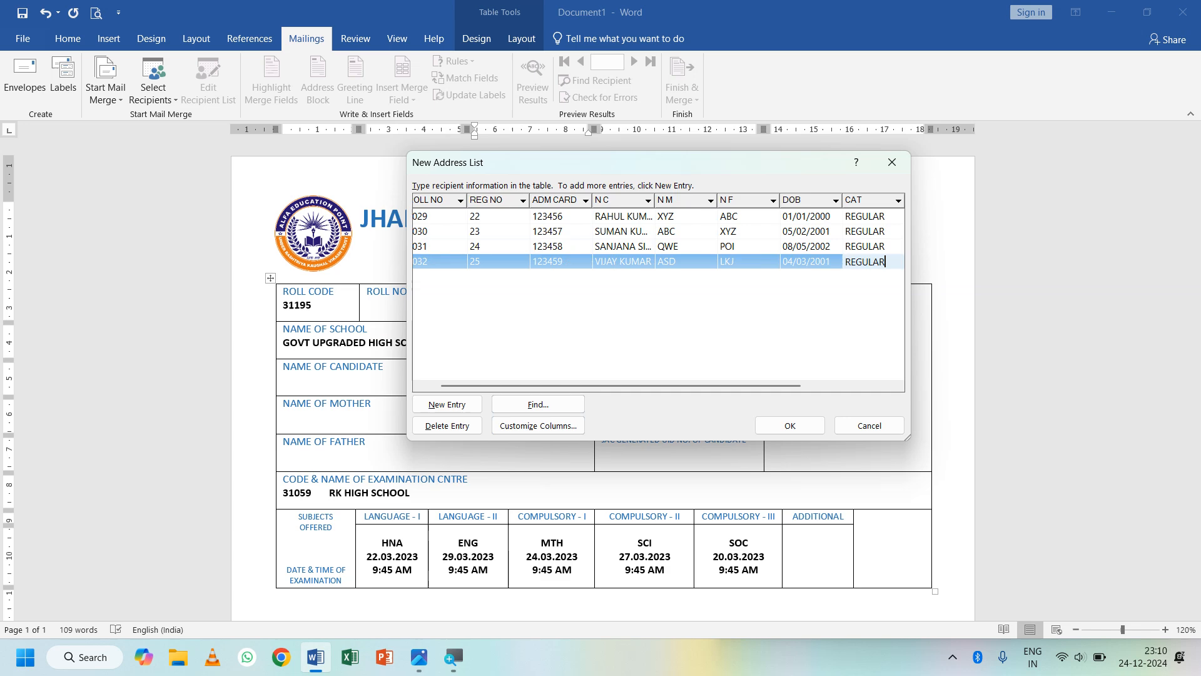
key("Tab")
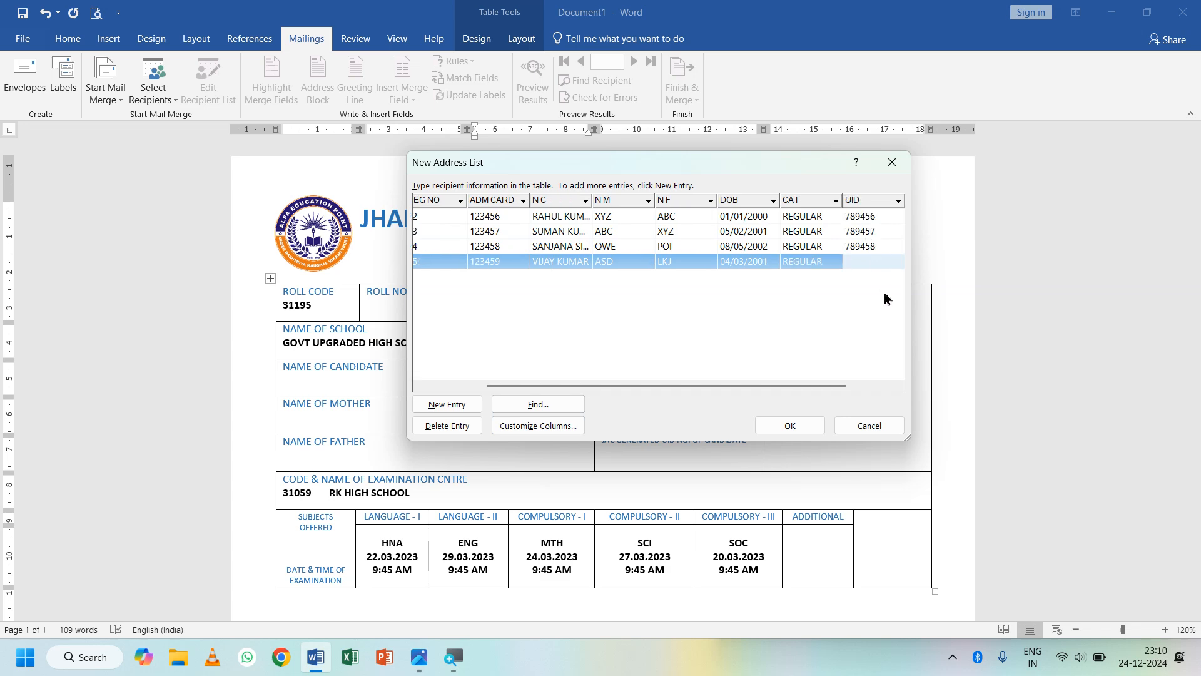
type("789559")
key("Tab")
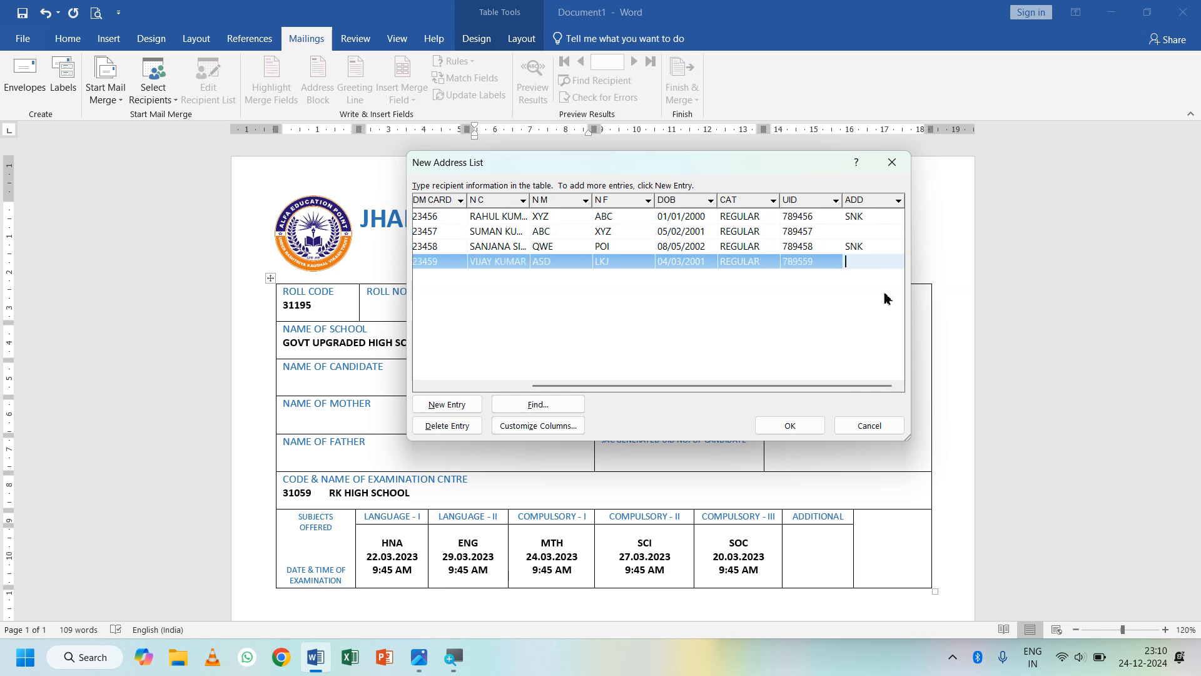
type("SNK")
key("Tab")
- Enter roll number 0033, reg number 26 and the corrected admission card number for the fifth record
type("0033")
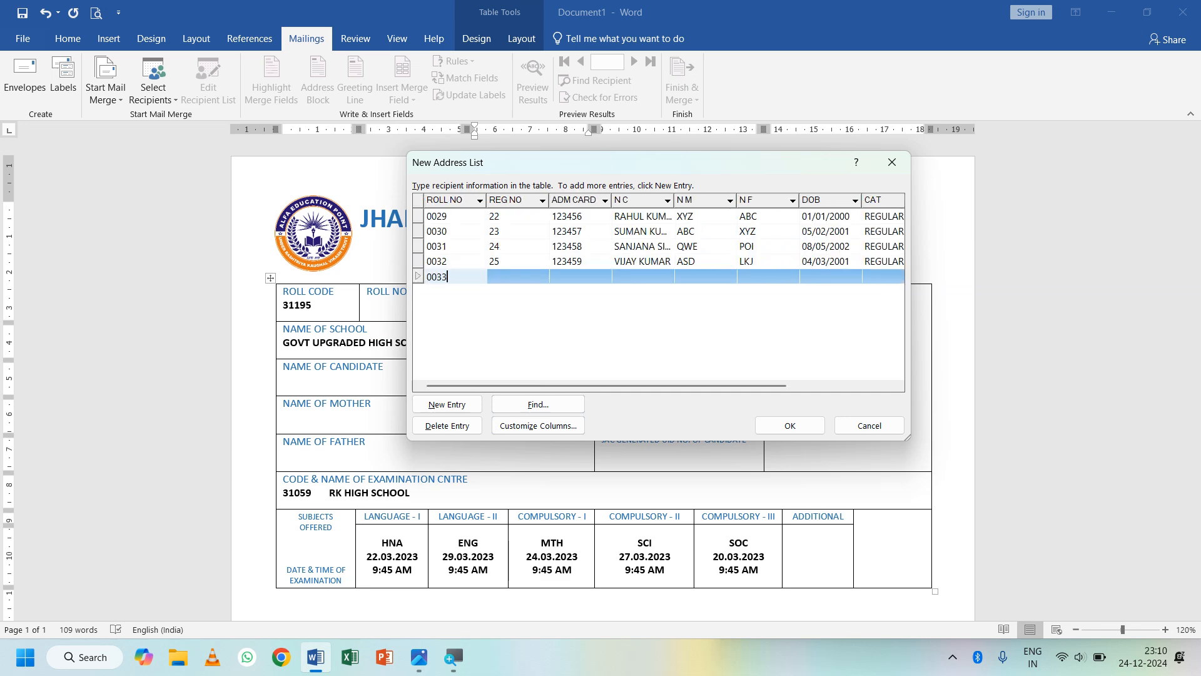
key("Tab")
type("26")
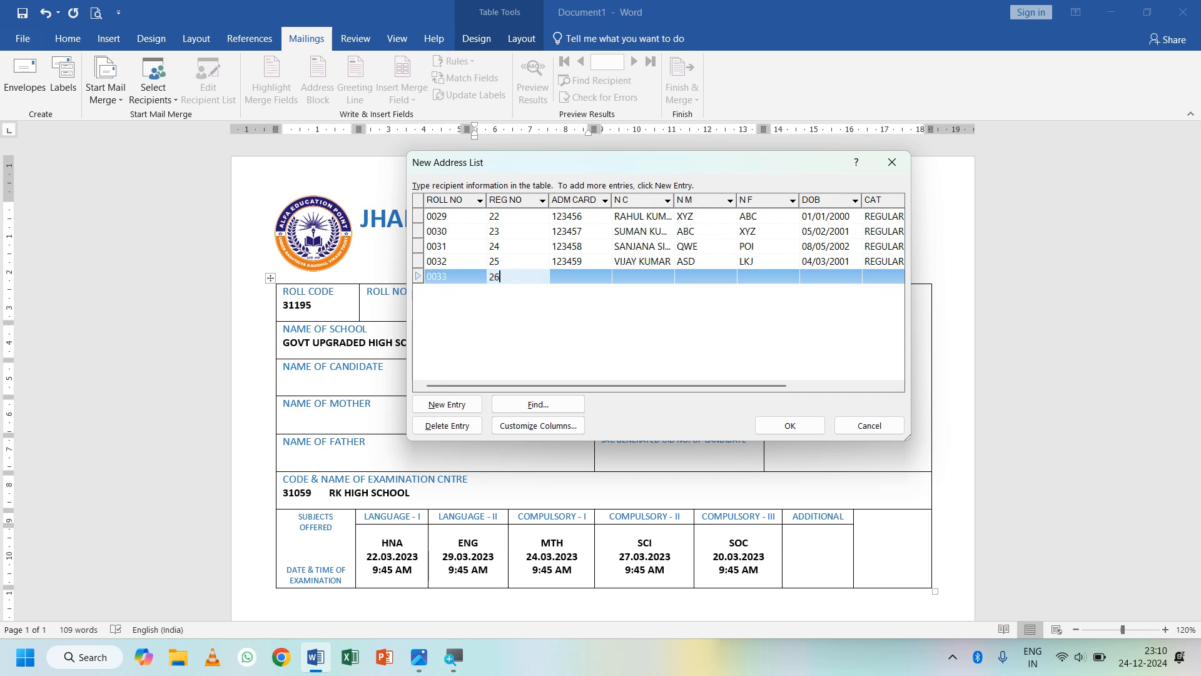
key("Tab")
type("1234")
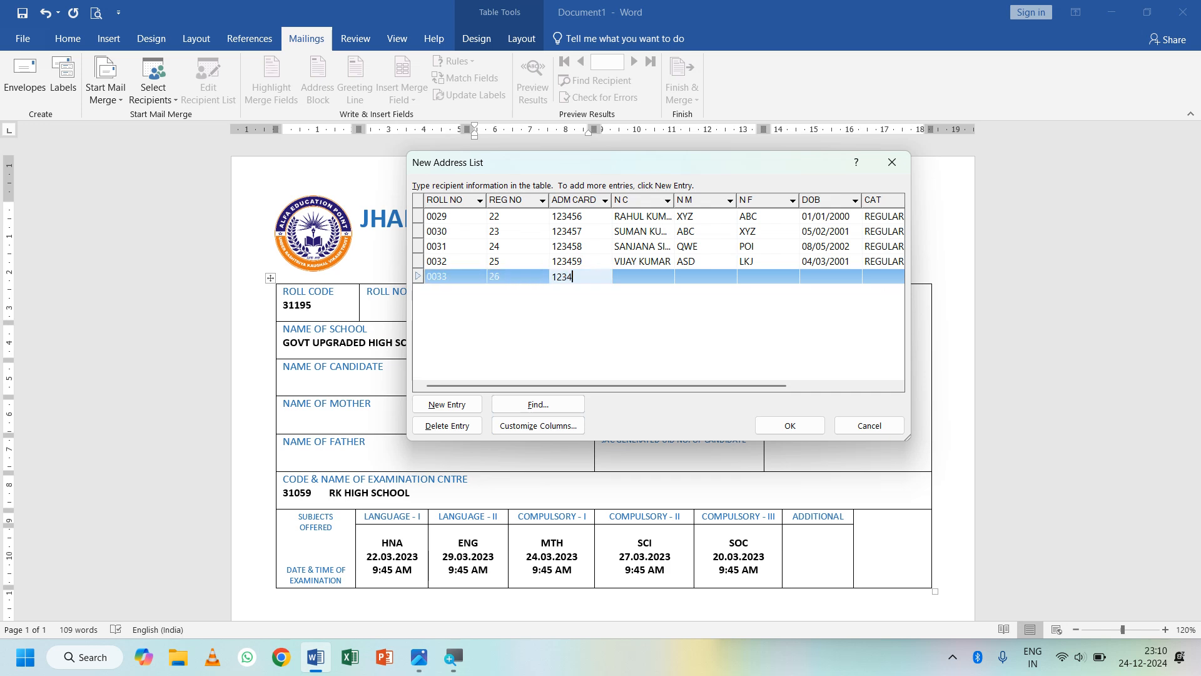
type("510")
key("BackSpace")
key("BackSpace")
key("BackSpace")
type("60")
key("Tab")
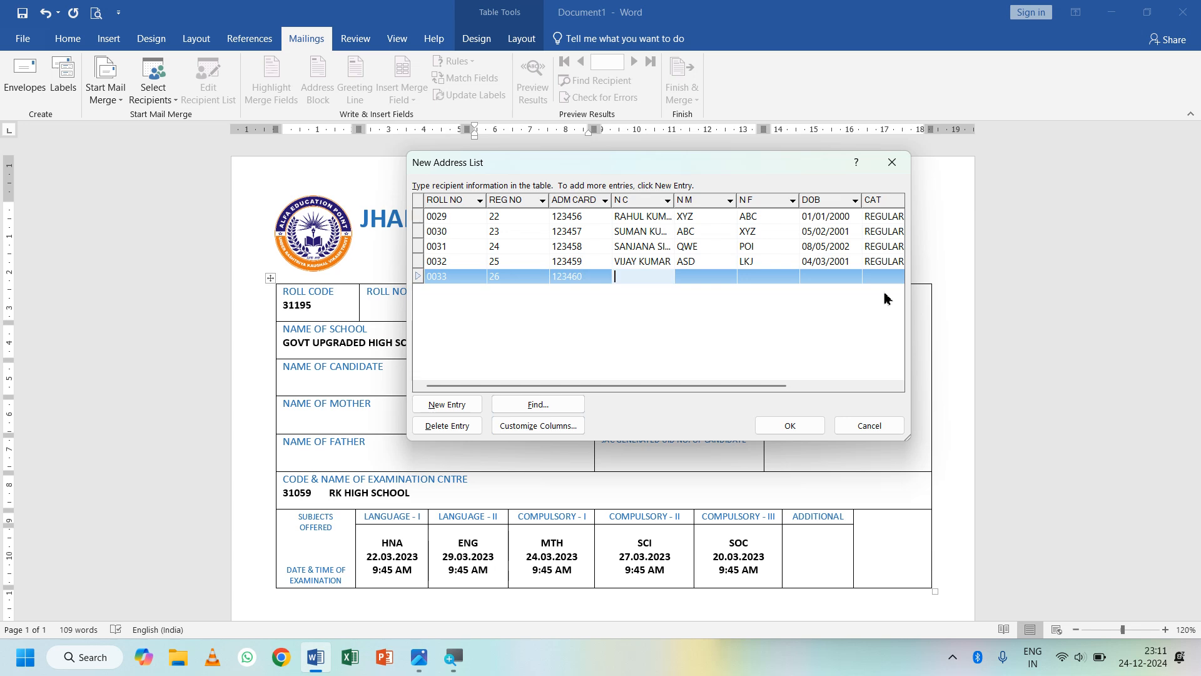
key("Tab")
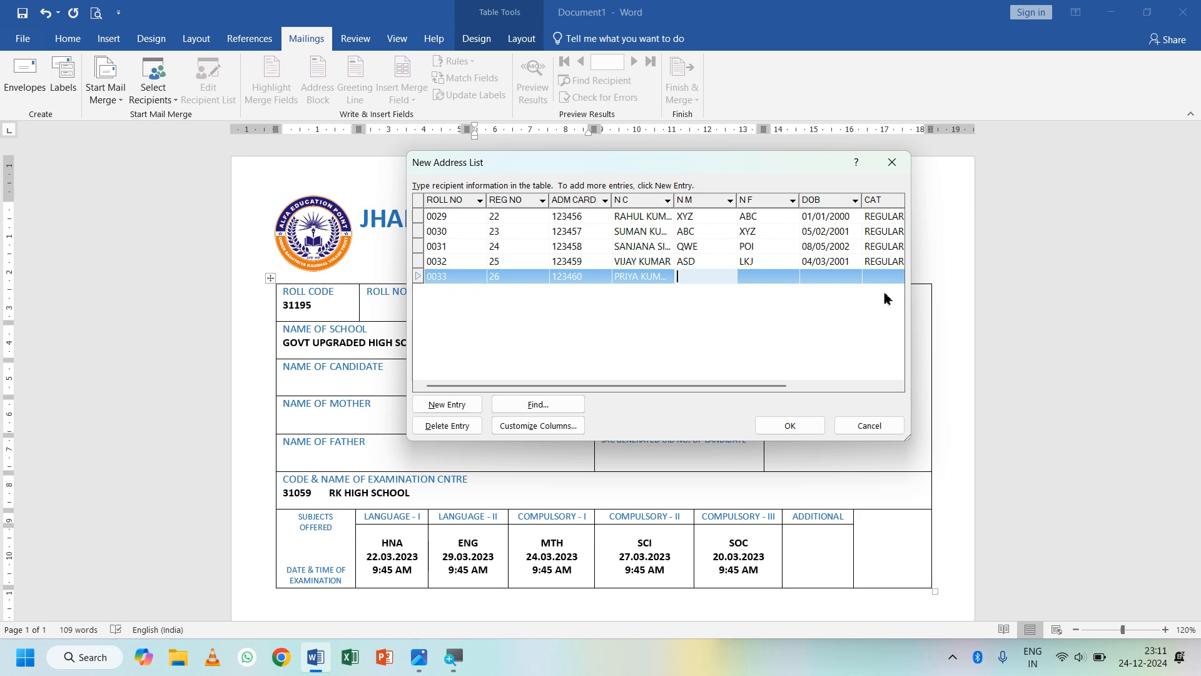
type("JHG")
key("Tab")
type("KJ")
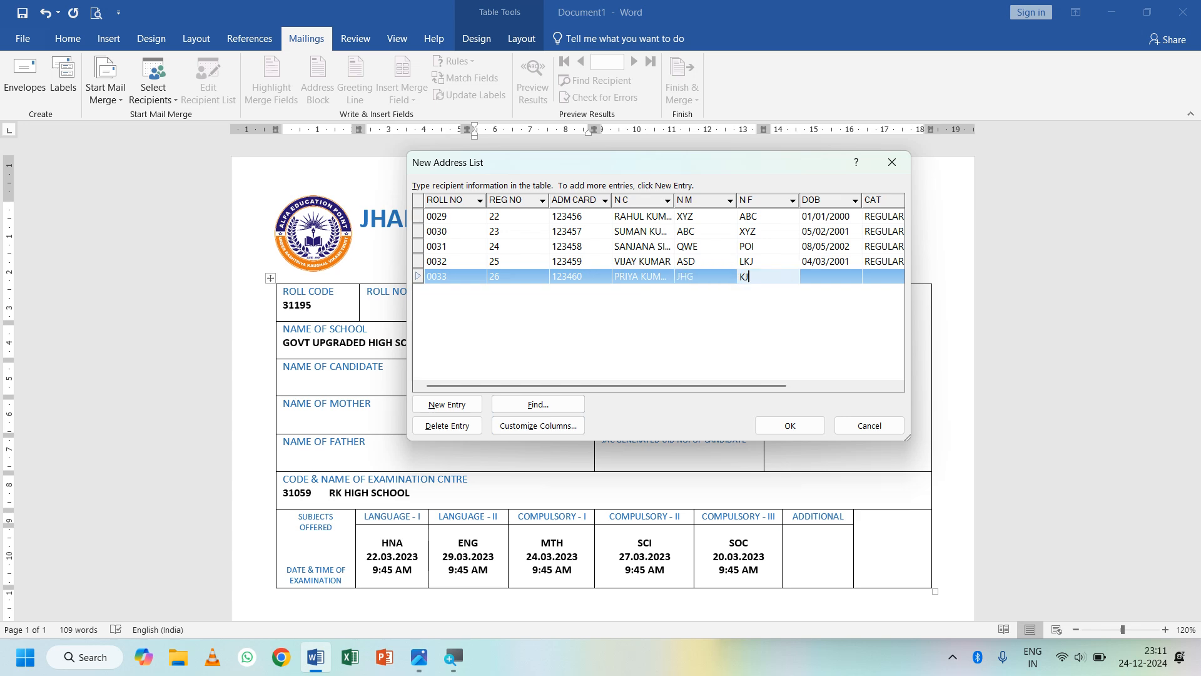
key("Tab")
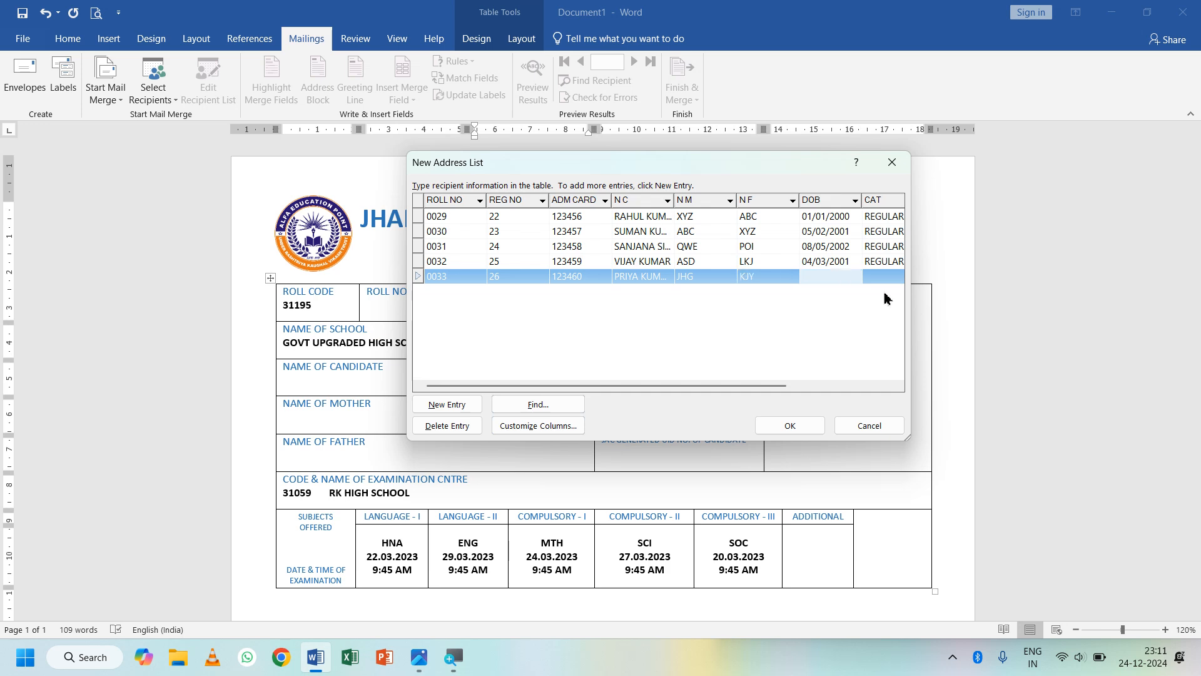
type("03/01/2003")
key("Tab")
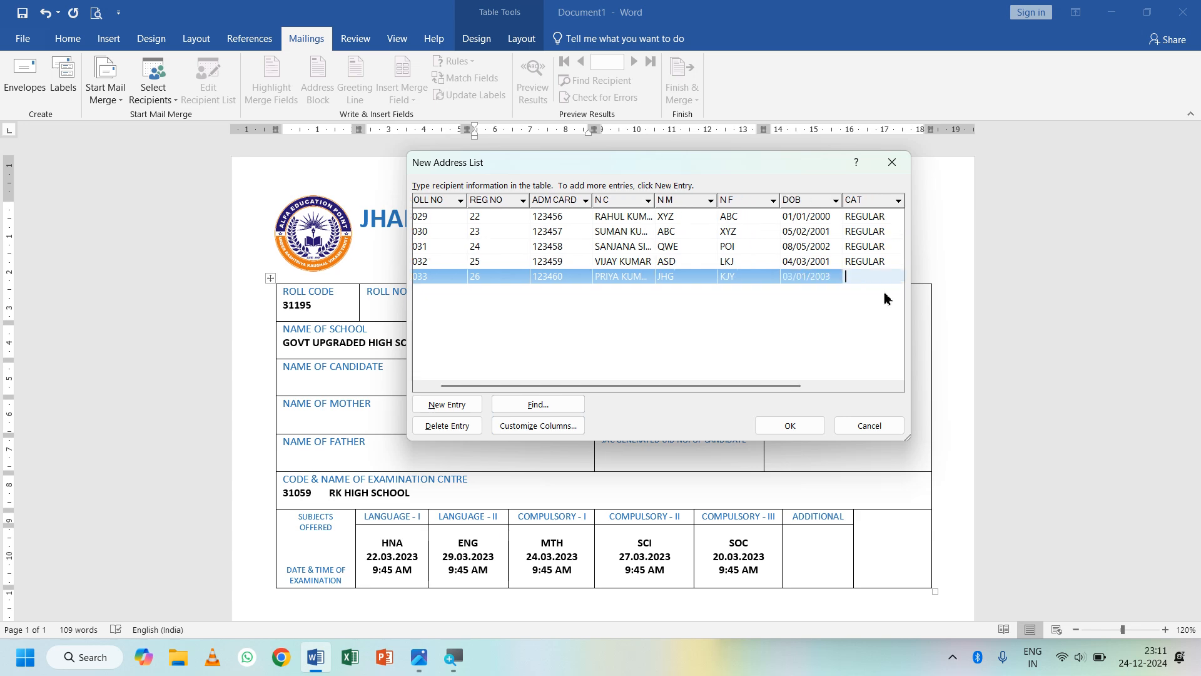
type("REGULAR")
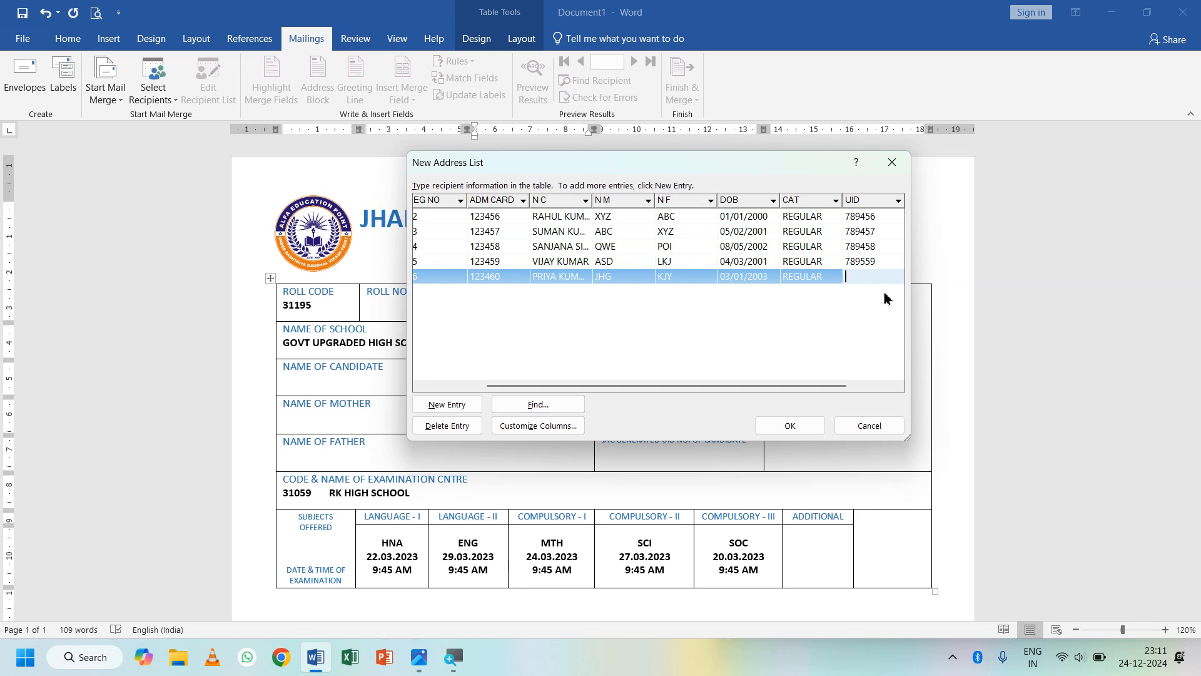
type("78560")
key("Tab")
key("Tab")
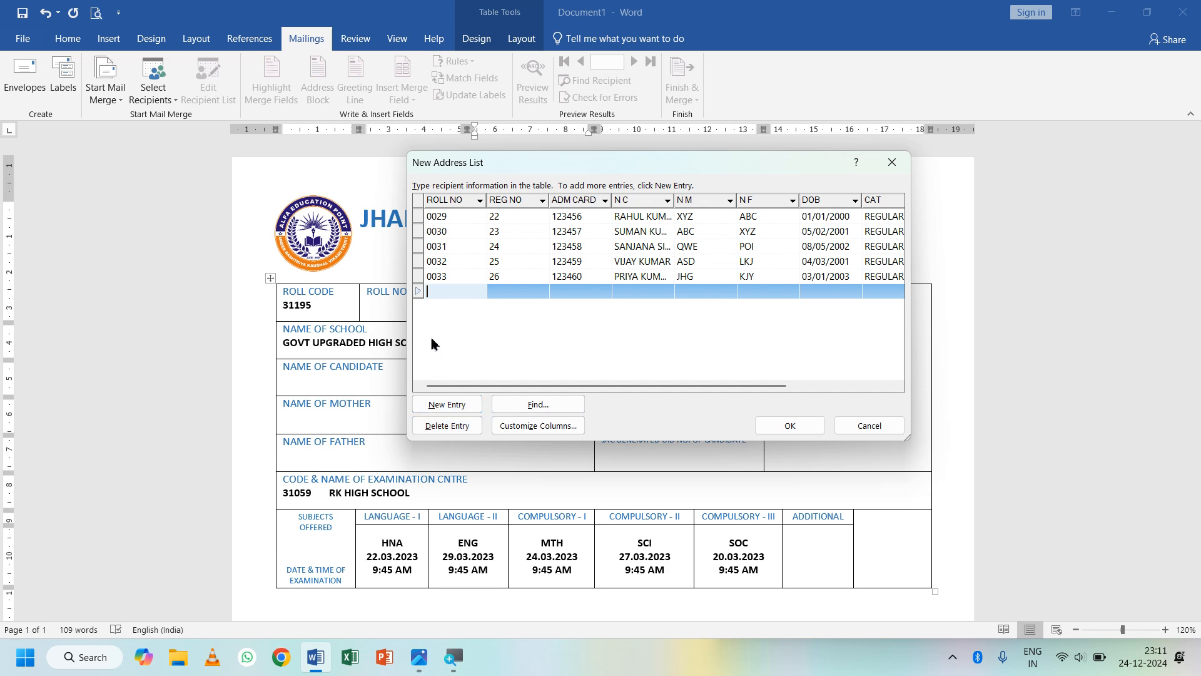
- Delete the blank extra entry, close the recipient list, and name the address list ADMIT CARD
left_click(453, 428)
left_click(578, 371)
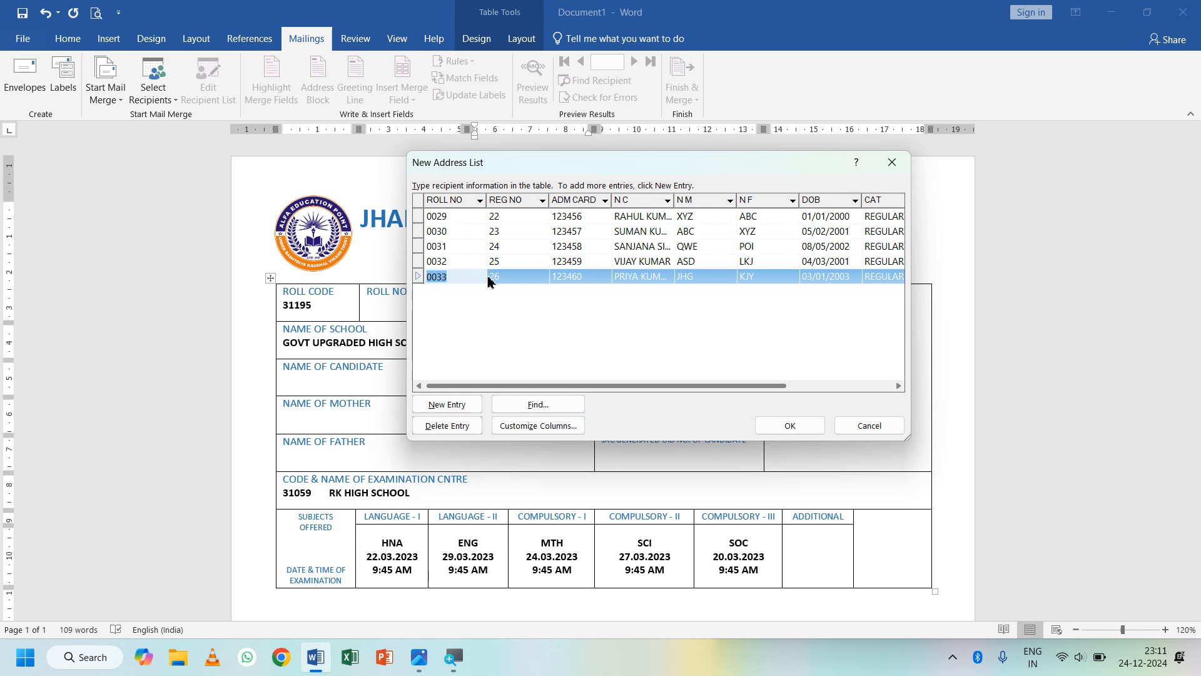
mouse_move(628, 171)
left_mouse_down()
mouse_move(570, 181)
mouse_move(617, 155)
left_mouse_up()
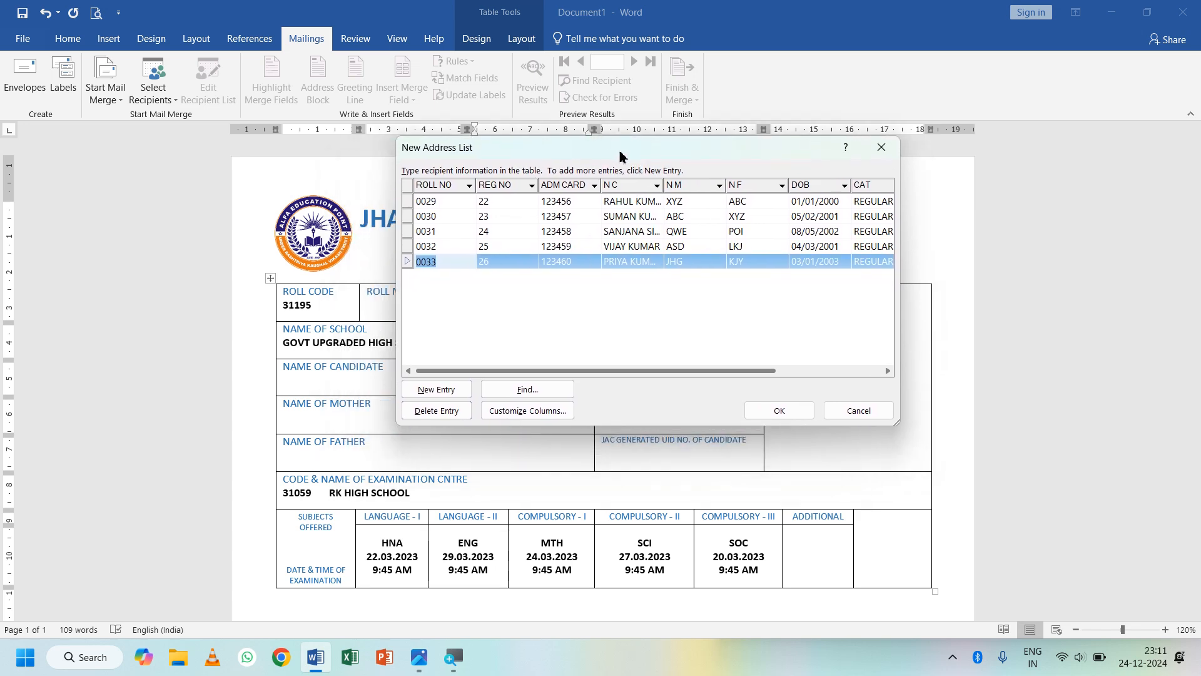
left_click(795, 417)
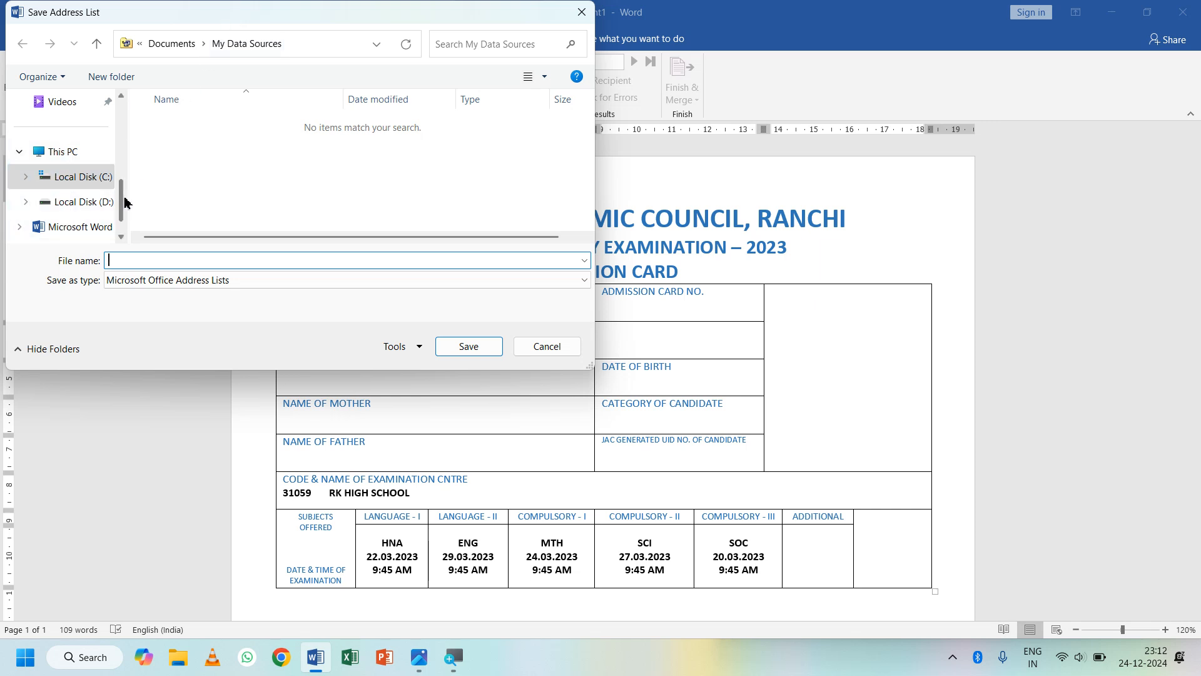
left_click_drag(123, 201, 124, 241)
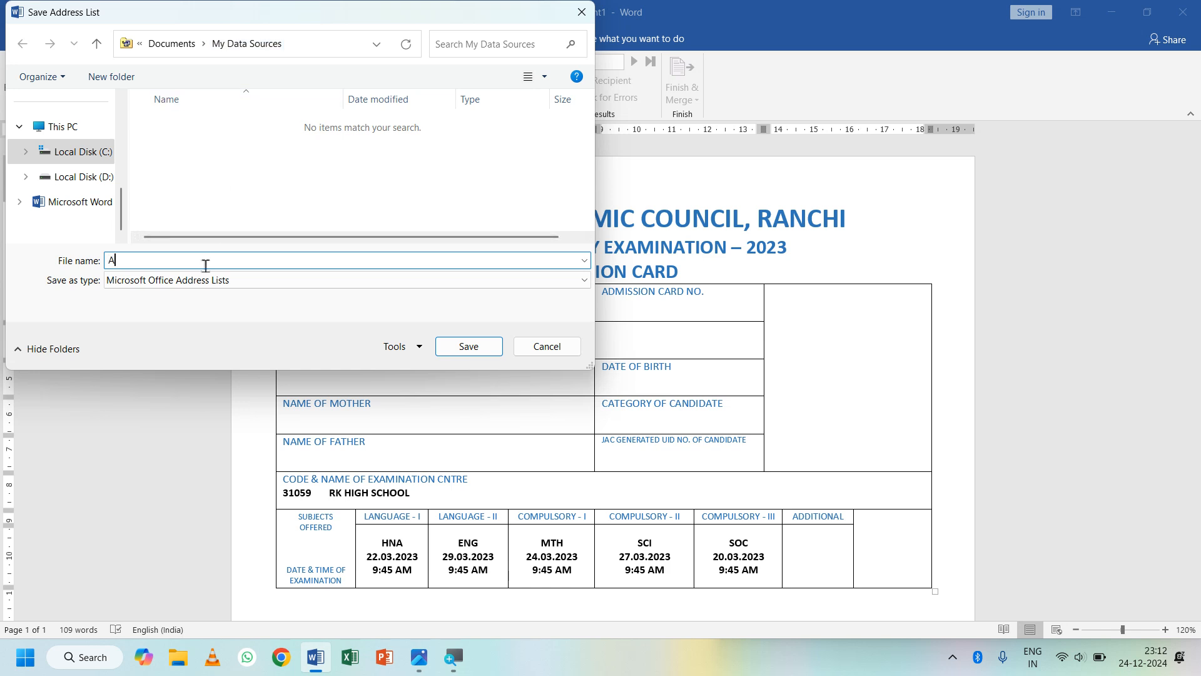
type("DMIT CARD")
- Save the ADMIT CARD address list and check the Select Recipients and Insert Merge Field lists
left_click(443, 345)
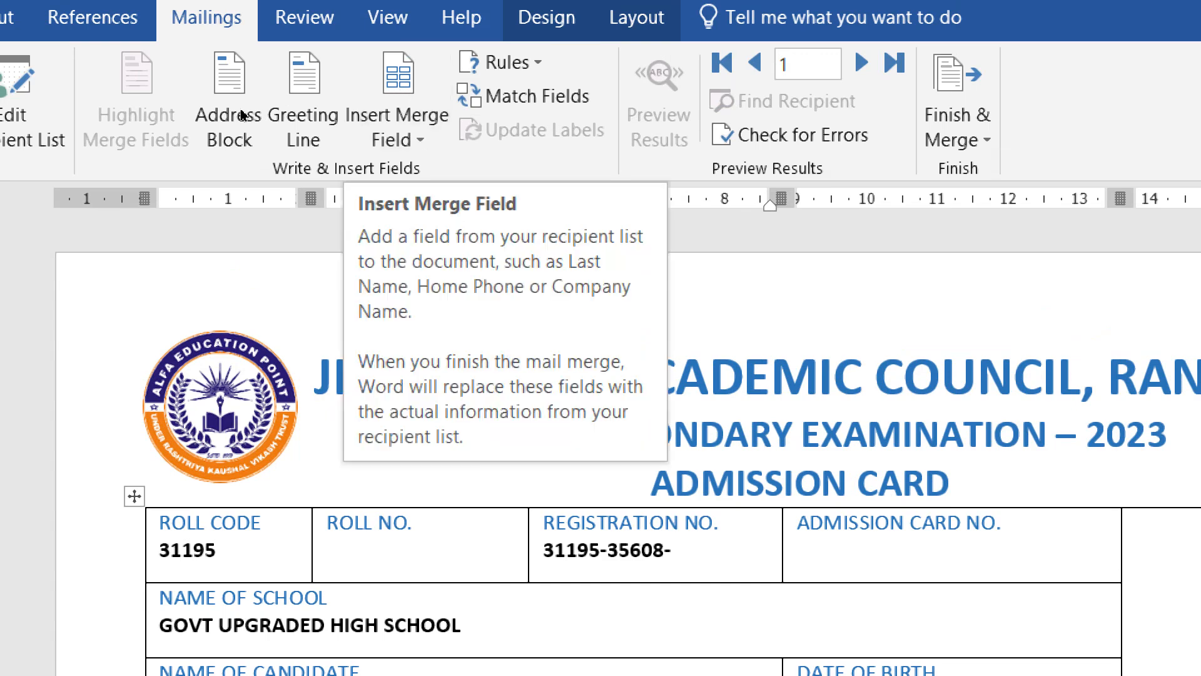
left_click(69, 125)
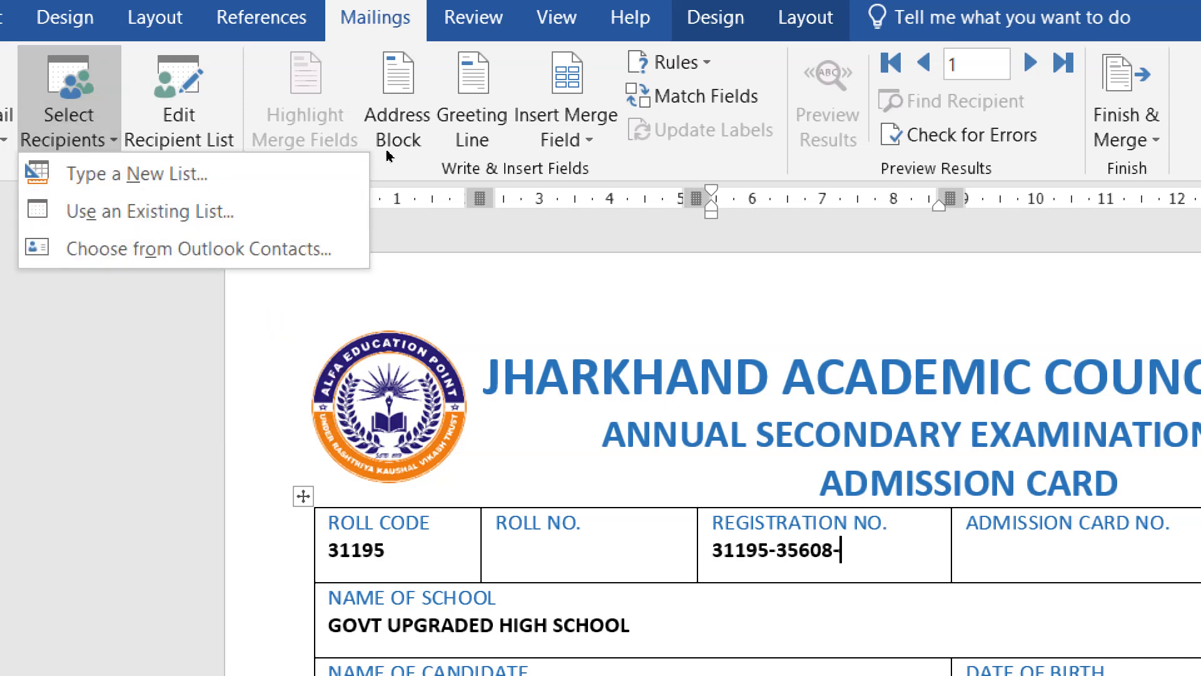
left_click(388, 121)
key("alt+m")
key("i")
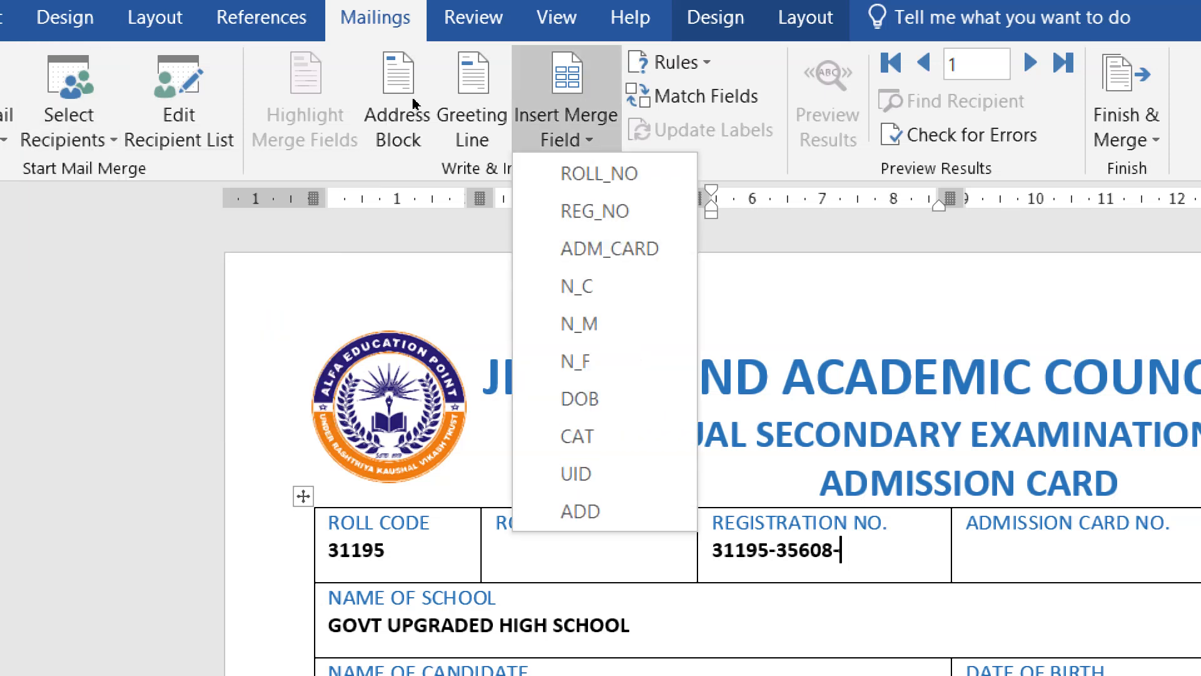
key("Down")
key("Down")
key("Down")
key("Down")
key("Down")
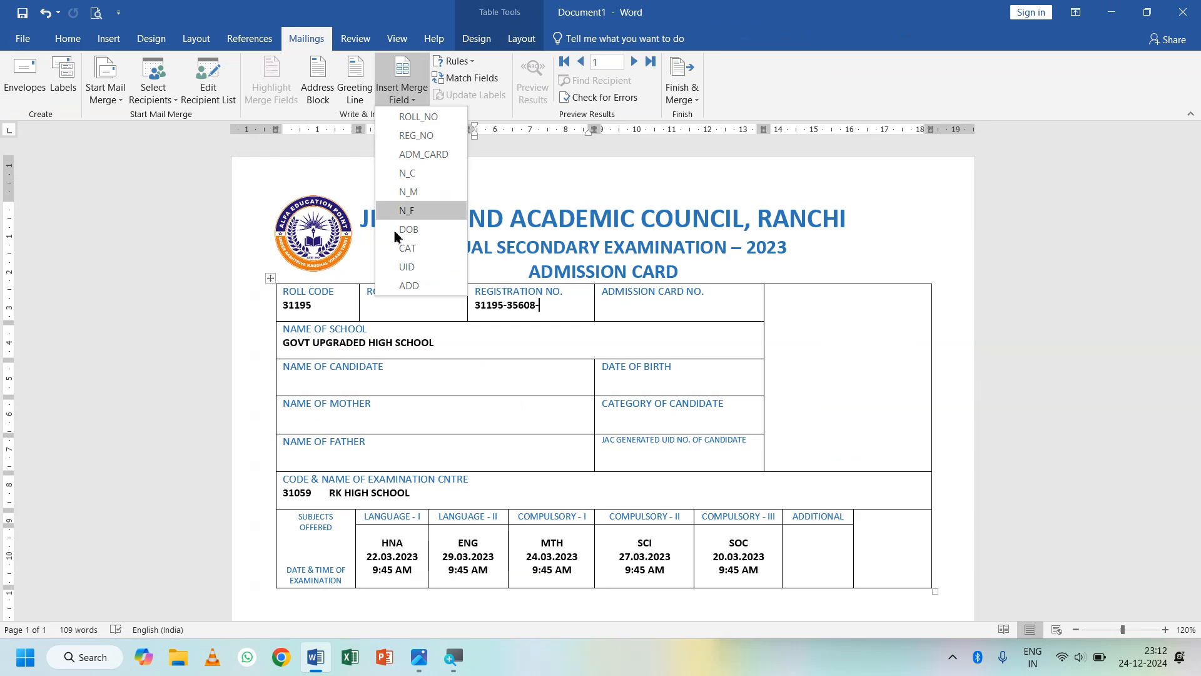
left_click(423, 291)
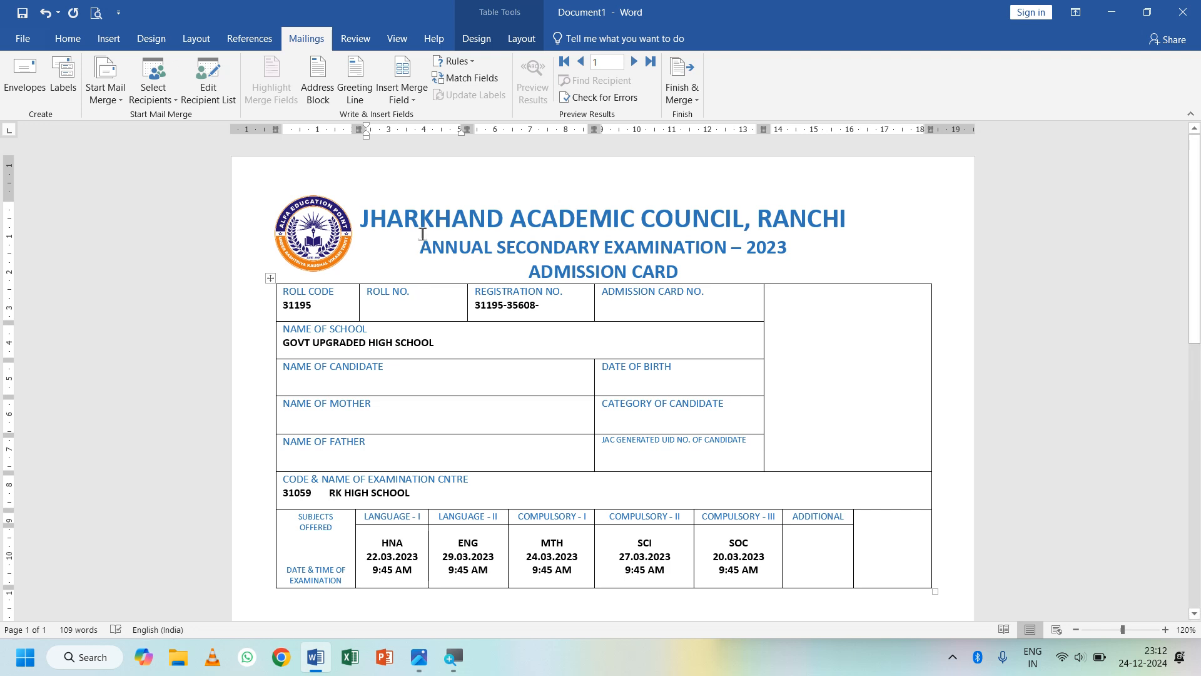
- Insert the «ROLL_NO», «REG_NO» and «ADM_CARD» merge fields into the top row cells
left_click(412, 100)
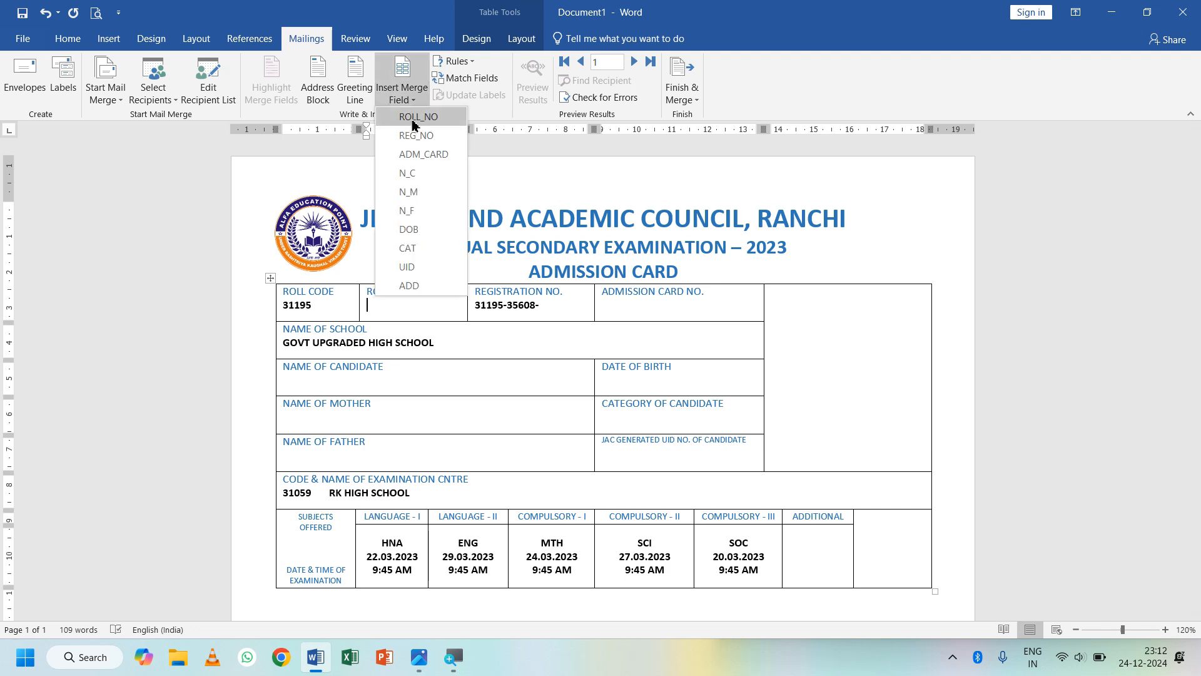
left_click(417, 117)
left_click(560, 304)
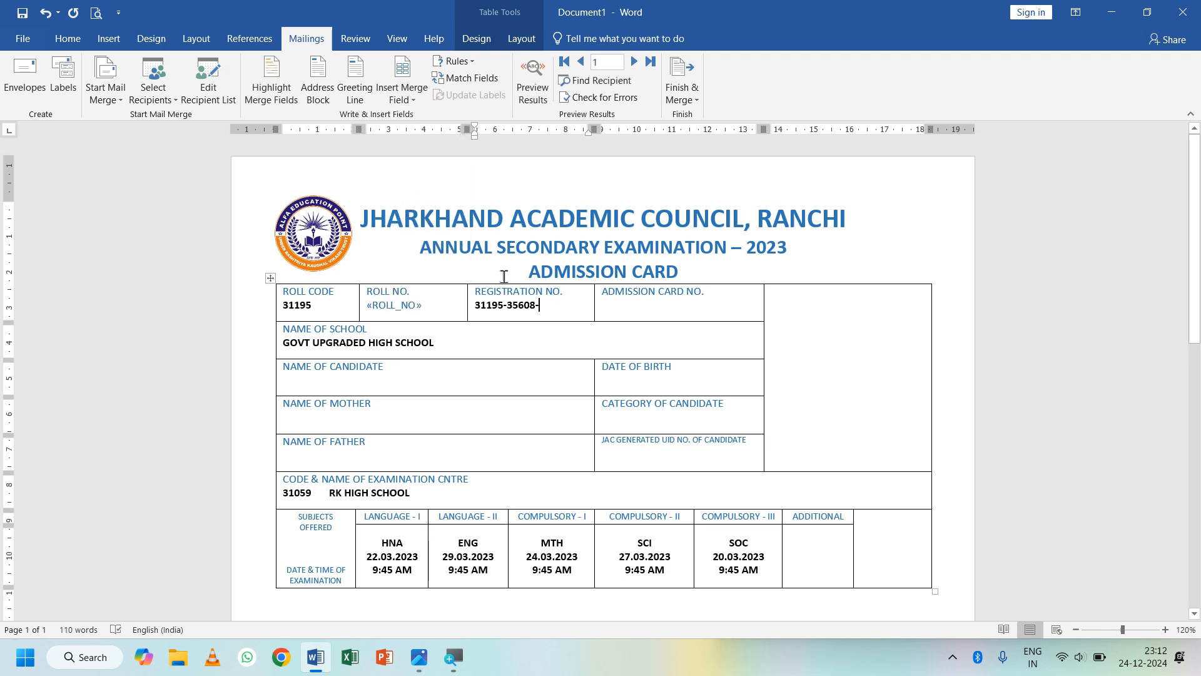
left_click(400, 104)
left_click(416, 130)
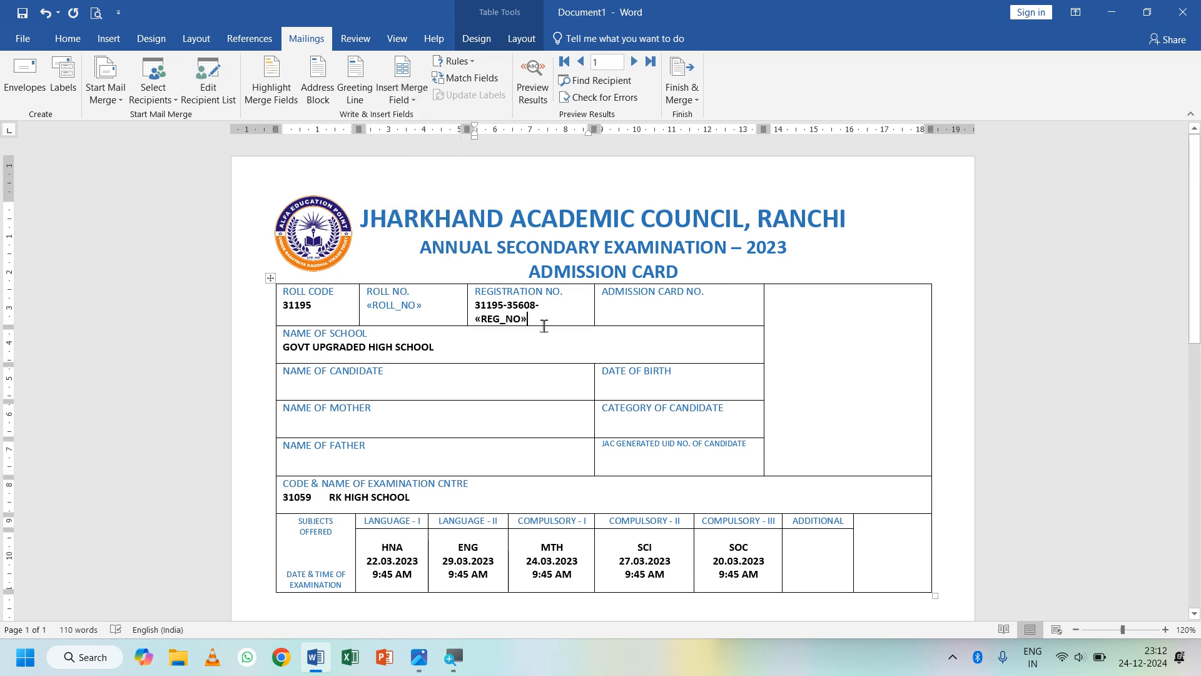
left_click(737, 299)
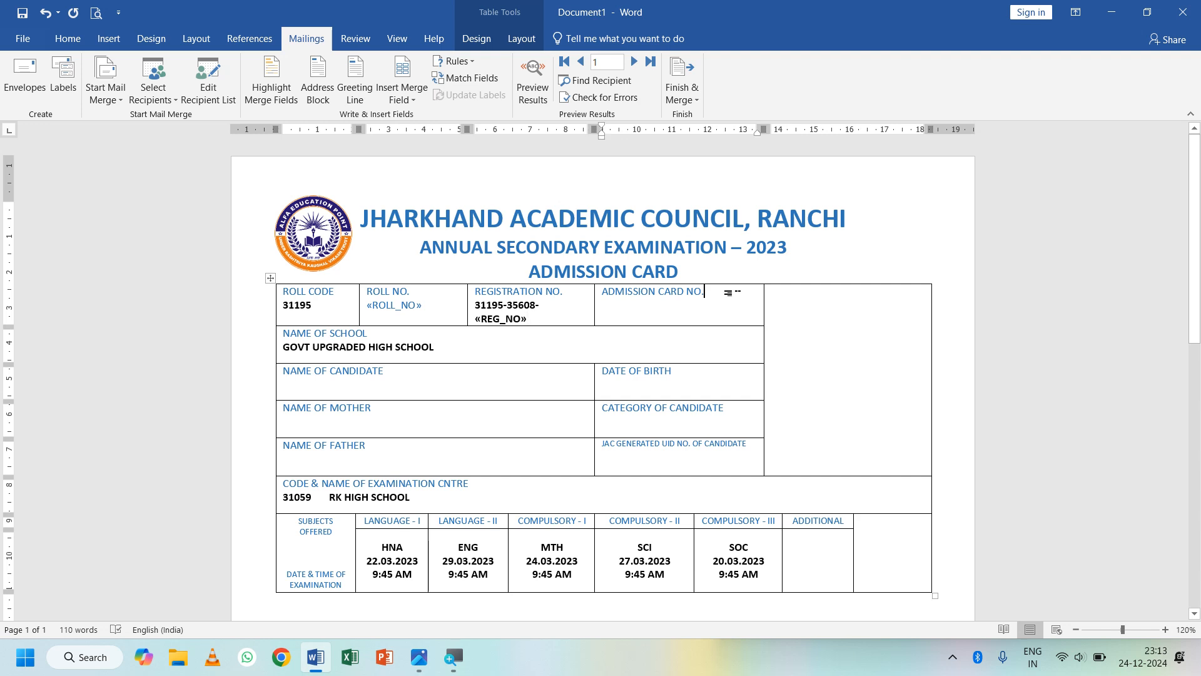
left_click(402, 100)
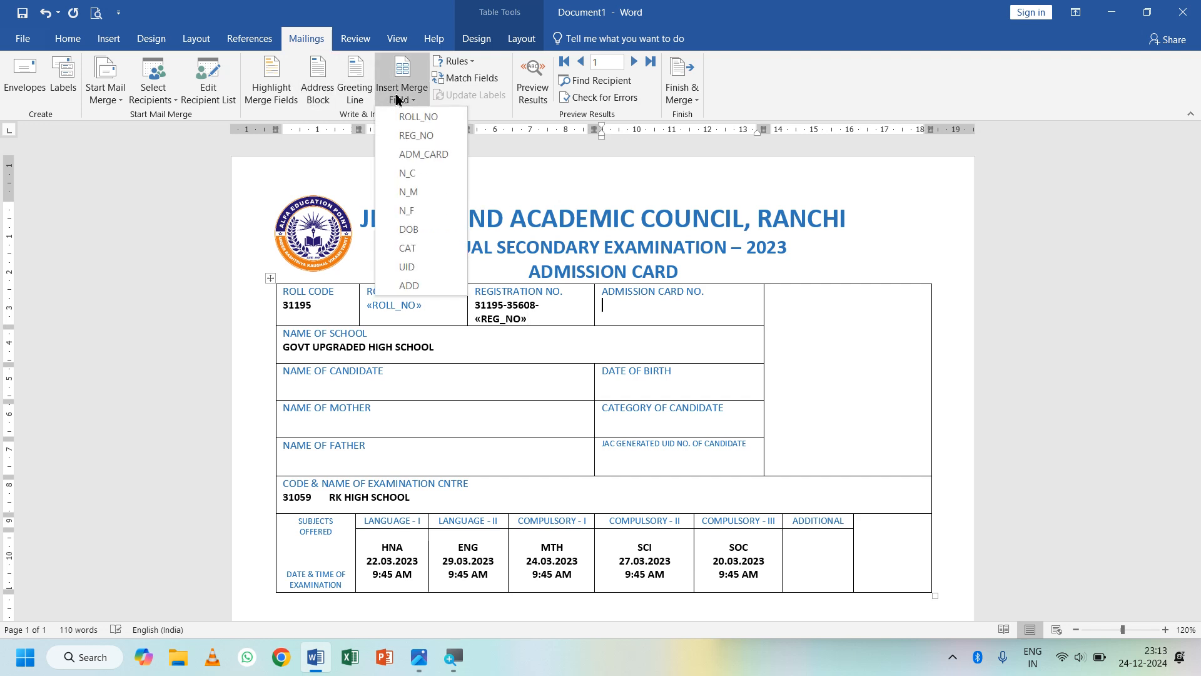
left_click(424, 153)
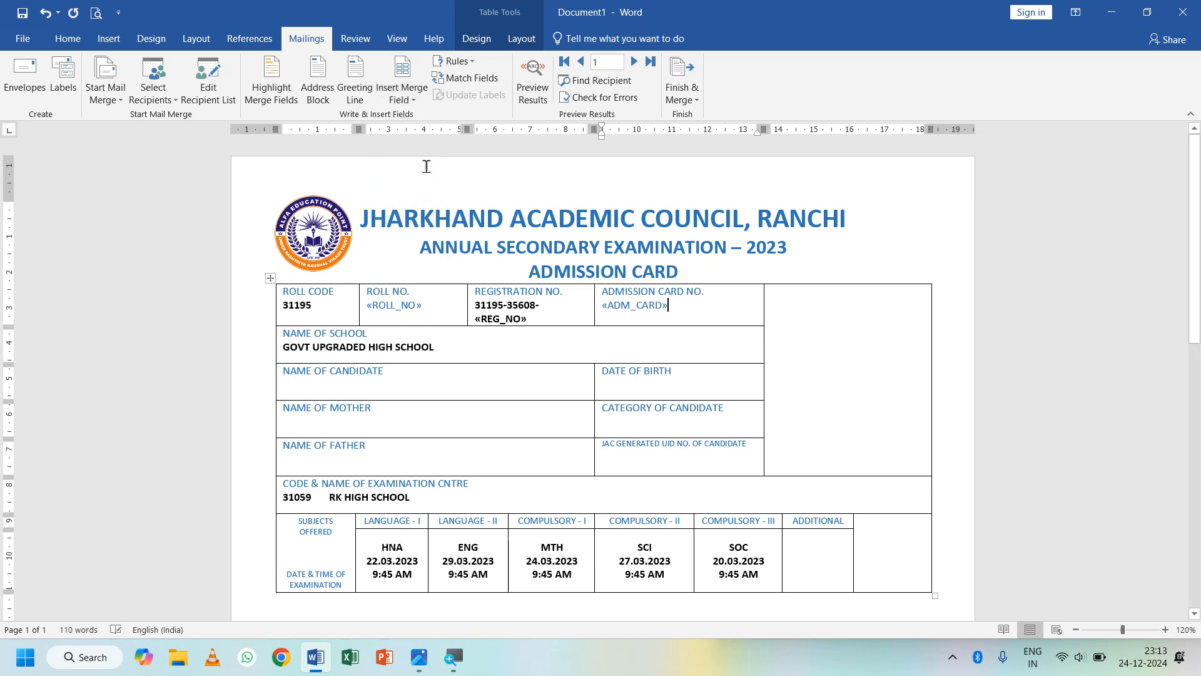
- Insert «N_C», «N_M» and «N_F» under the candidate, mother and father name headings
left_click(416, 362)
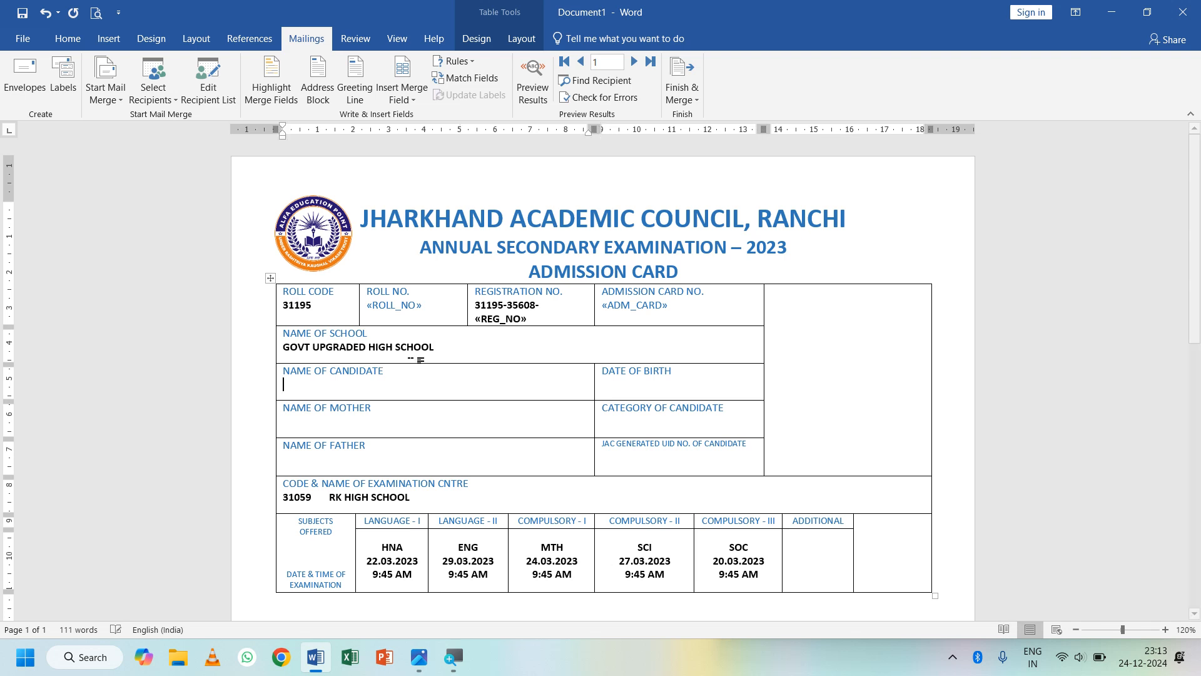
left_click(402, 98)
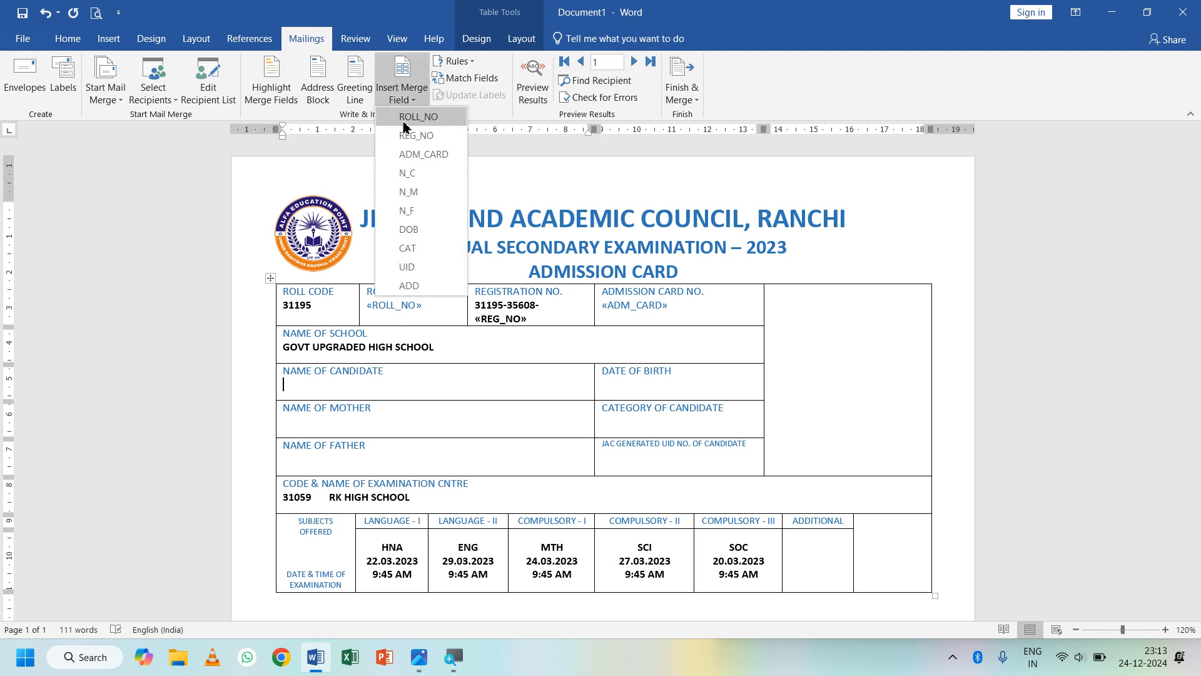
left_click(408, 173)
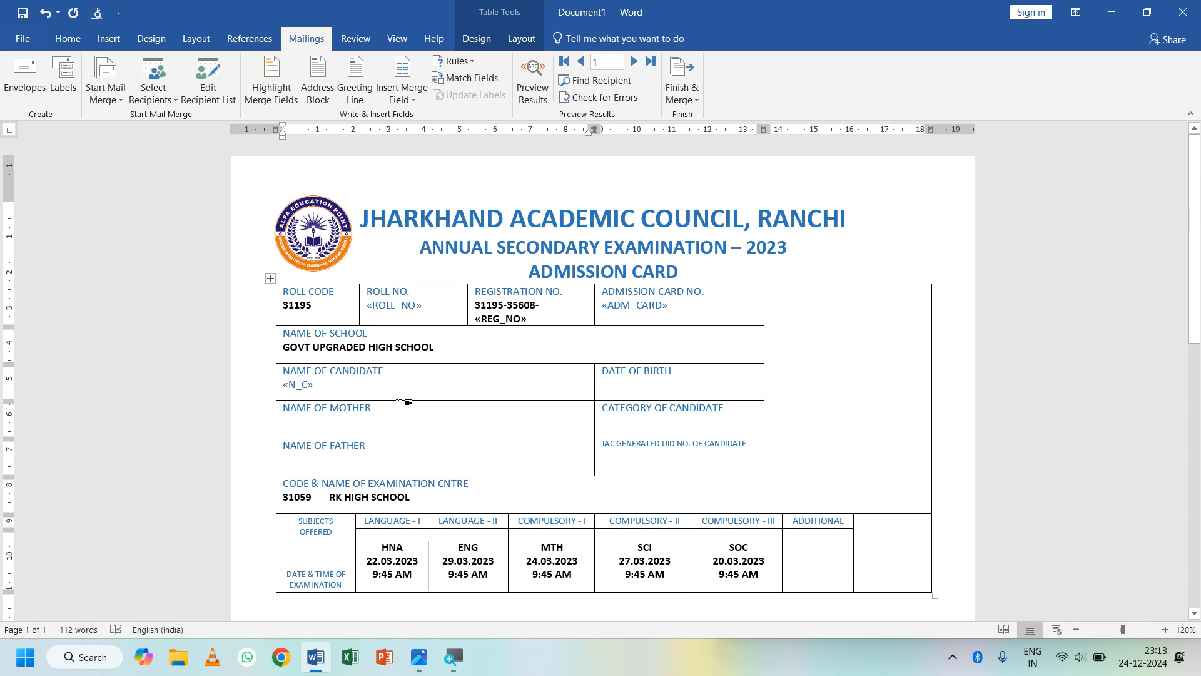
key("Return")
left_click(407, 101)
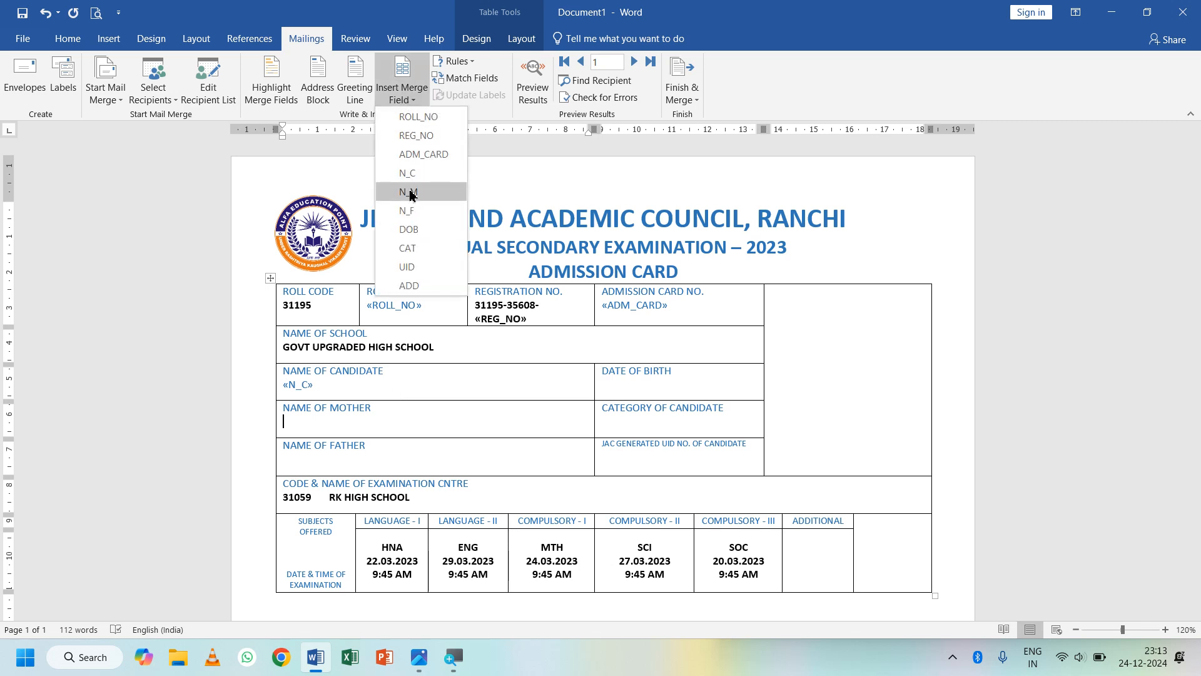
left_click(409, 192)
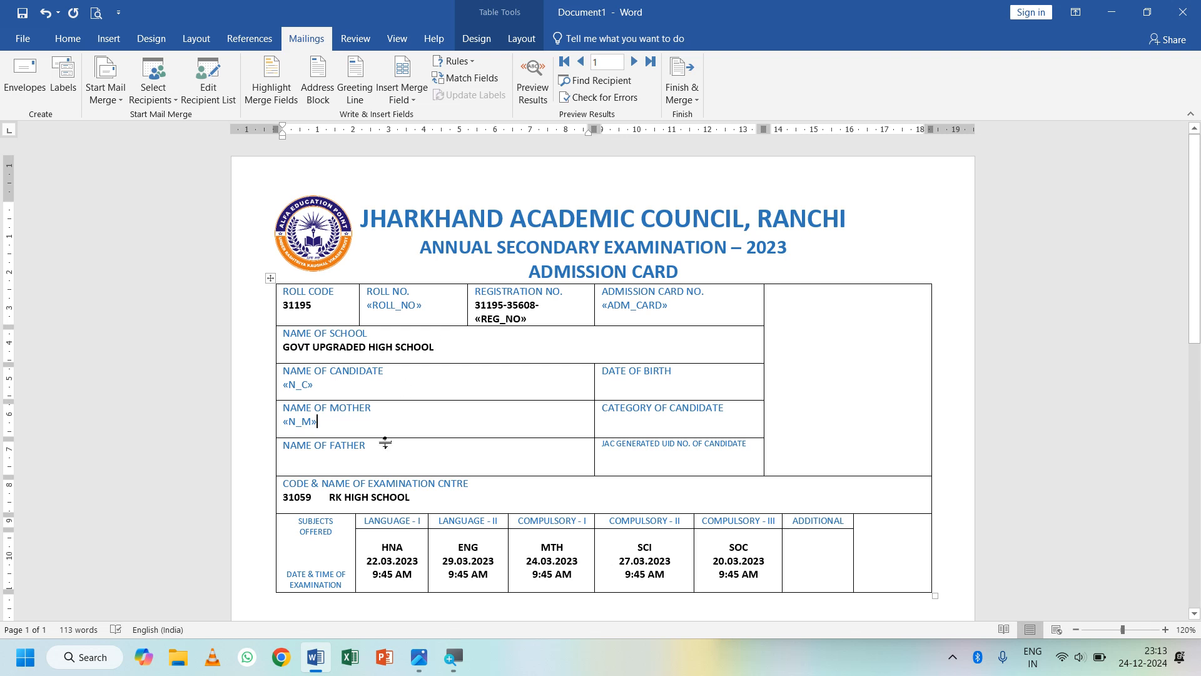
left_click(384, 444)
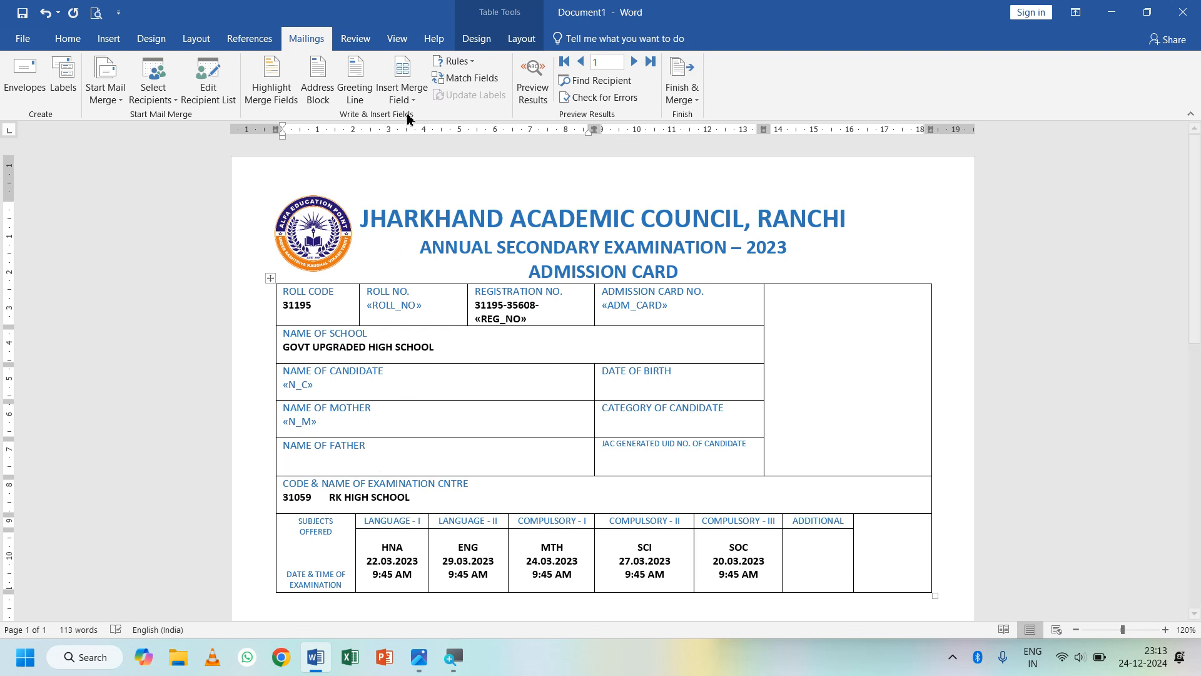
left_click(404, 100)
left_click(418, 212)
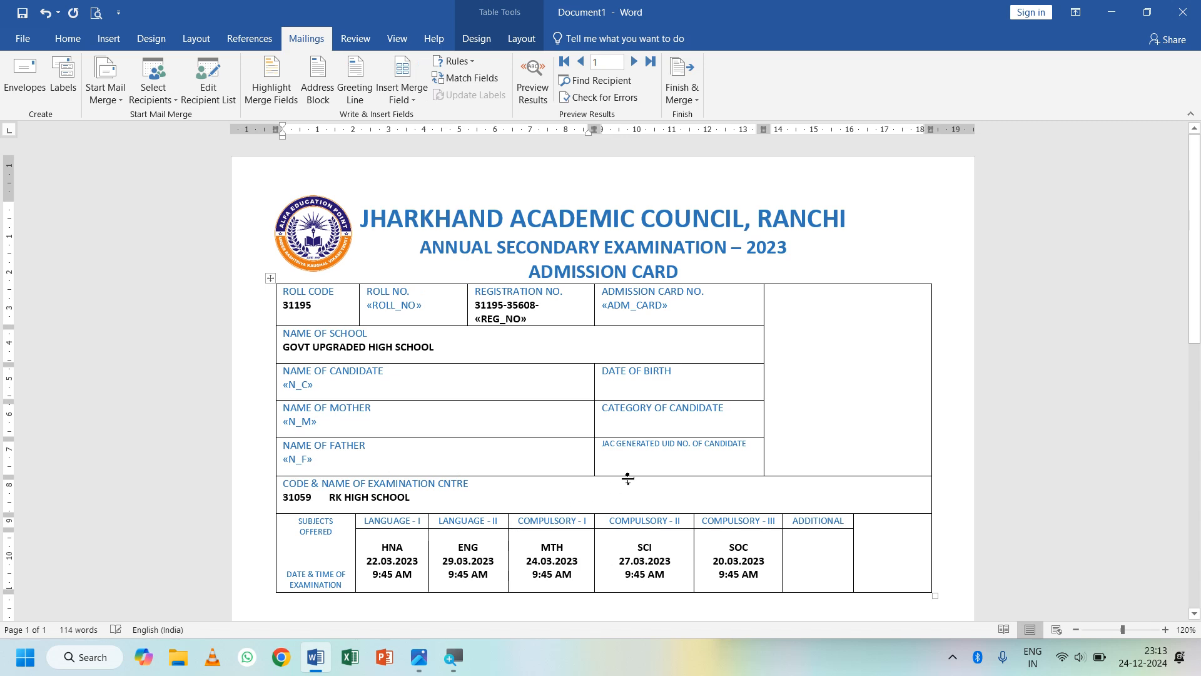
- Insert «DOB», «CAT», «UID» and «ADD» under their headings, adding a new line after «ADD»
left_click(707, 373)
key("Return")
left_click(399, 100)
left_click(417, 234)
left_click(403, 95)
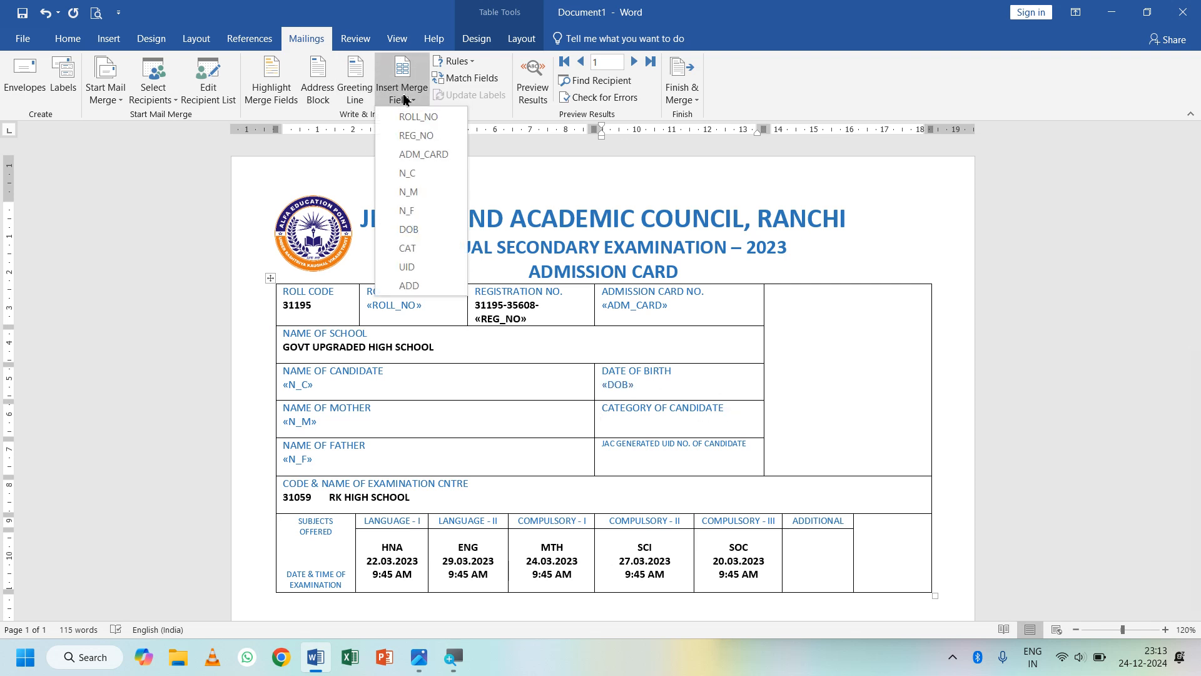
left_click(407, 249)
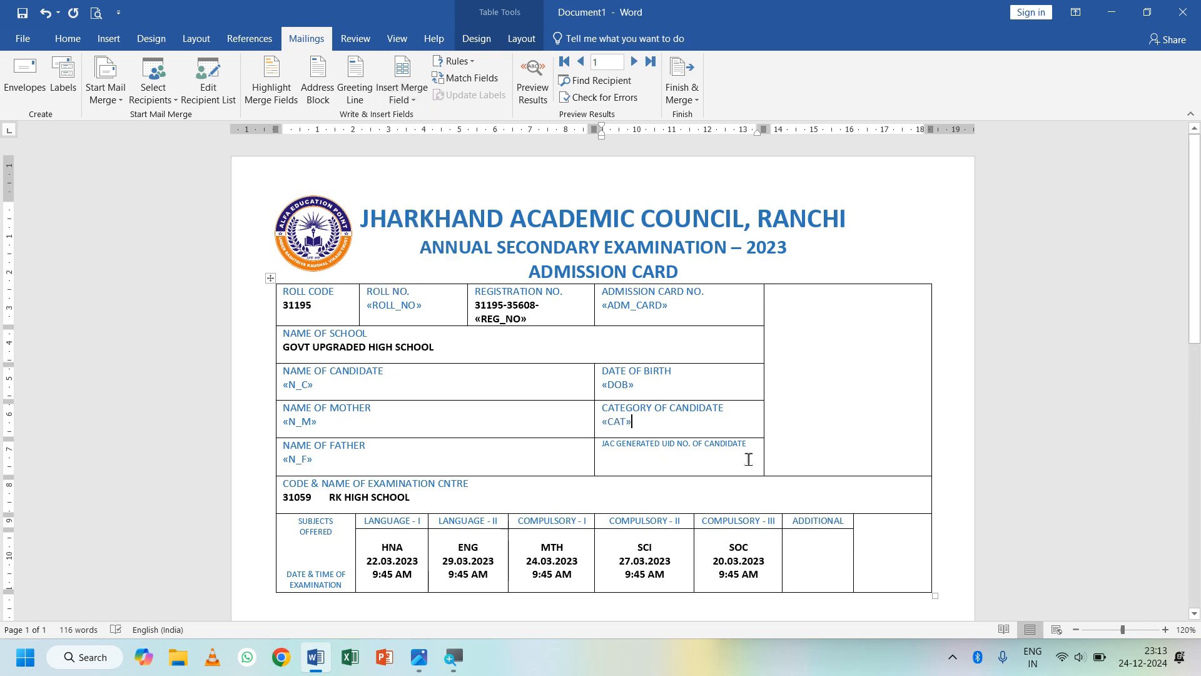
left_click(753, 452)
left_click(403, 94)
left_click(407, 267)
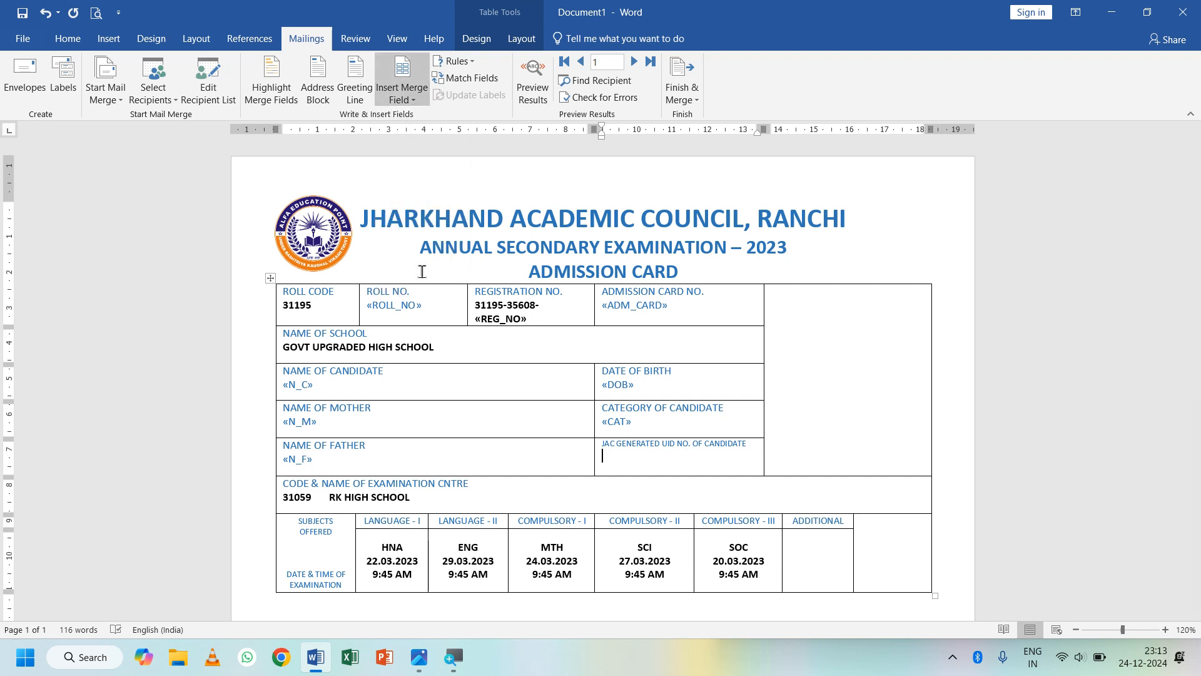
left_click(816, 548)
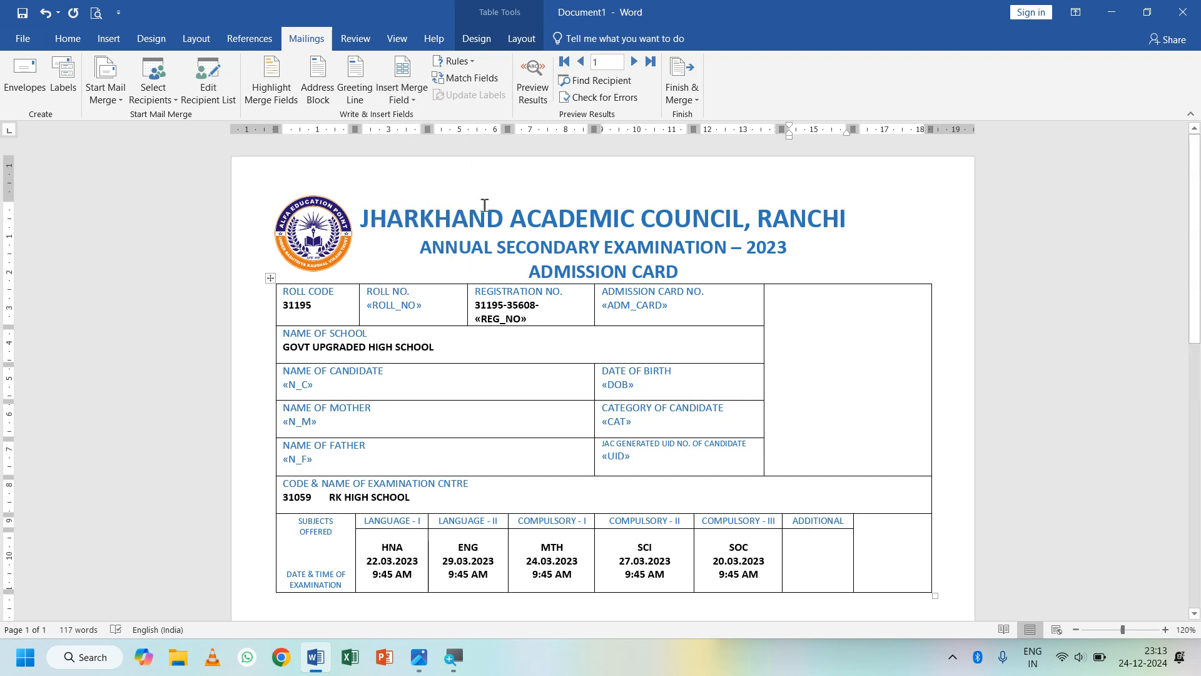
left_click(407, 100)
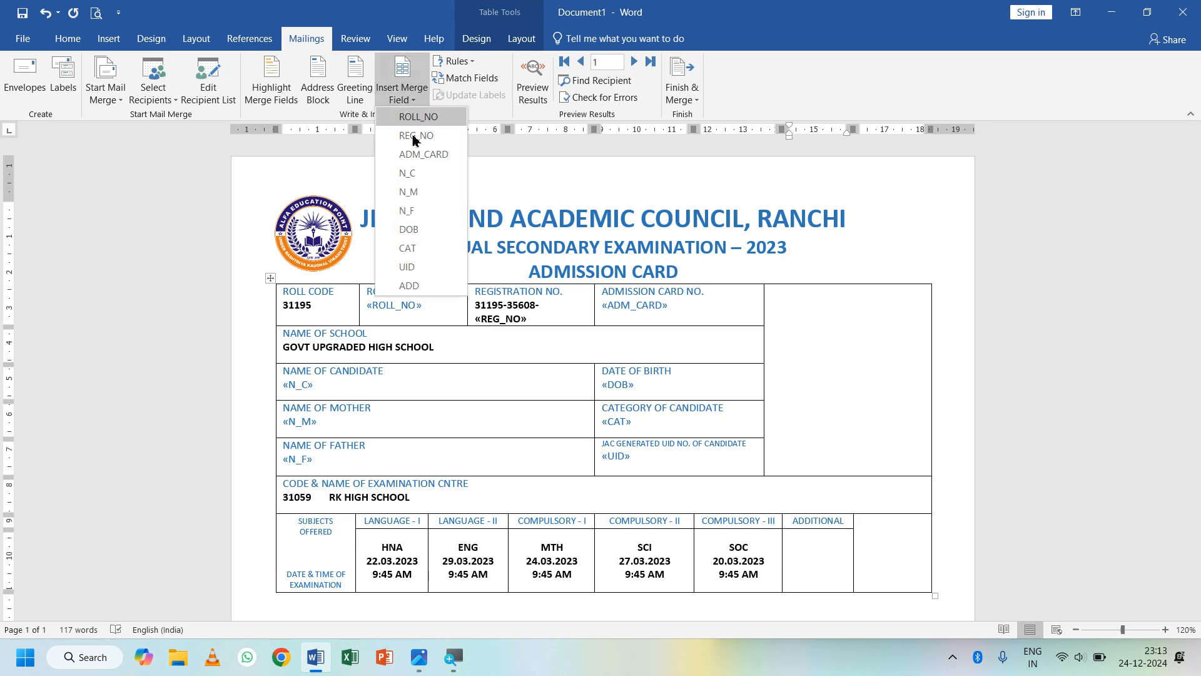
left_click(414, 283)
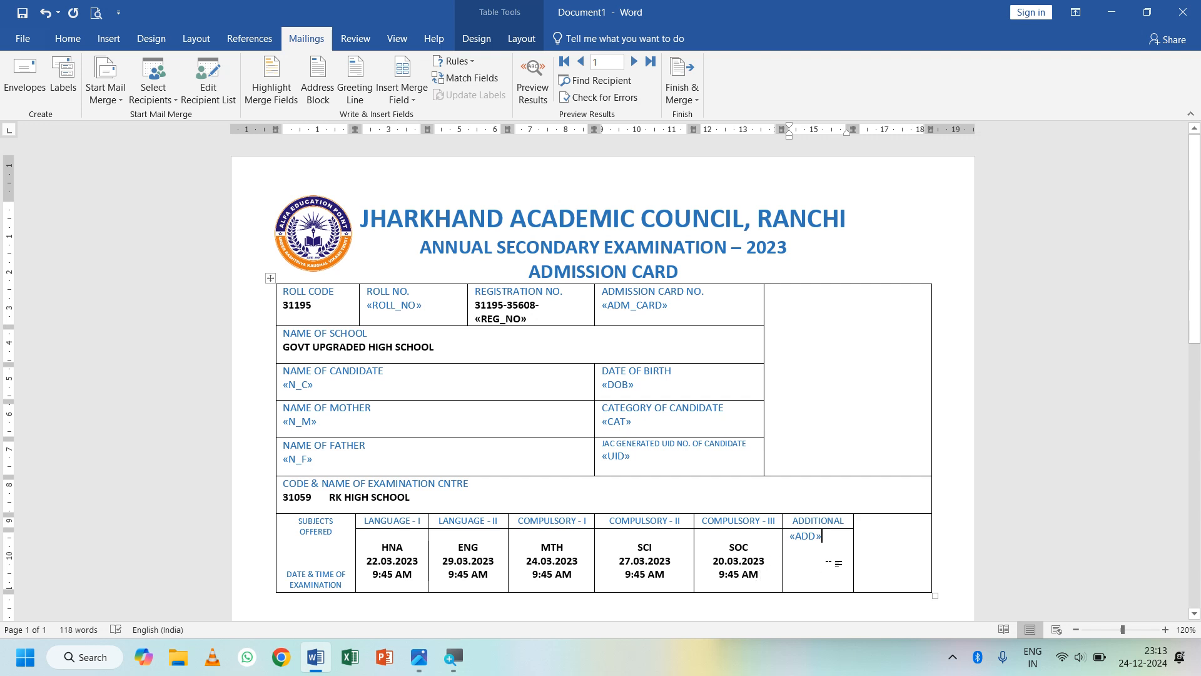
key("Return")
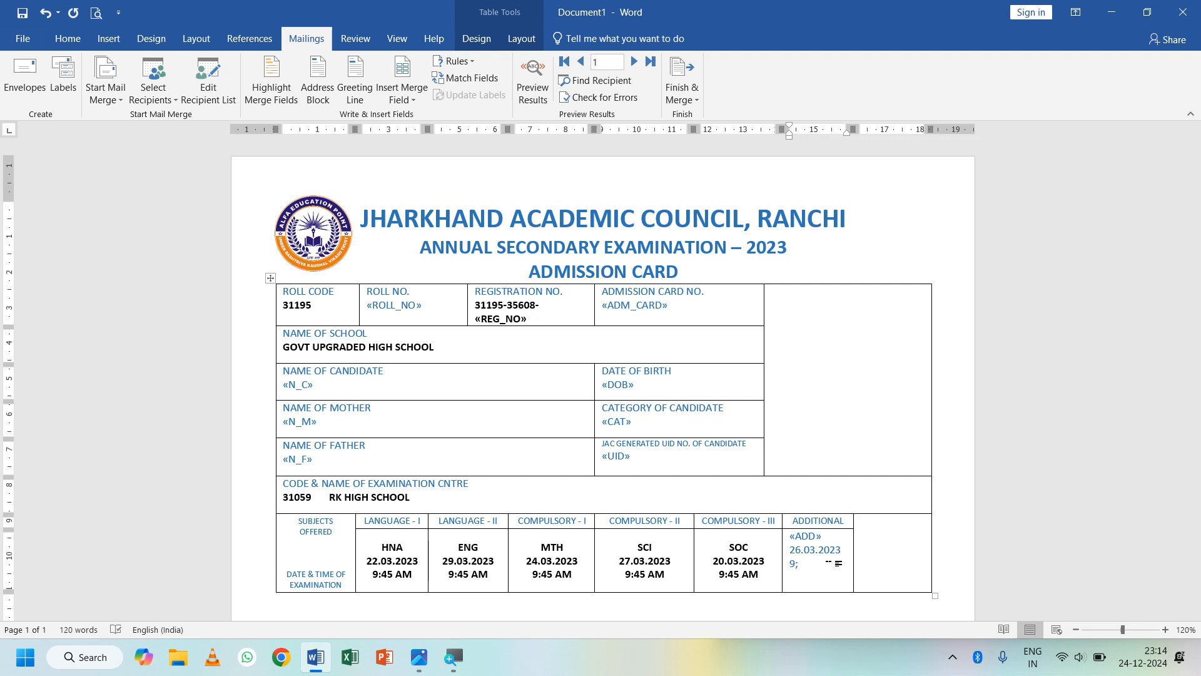
- Finish the ADDITIONAL cell's time as 9:45 AM and select the SOC cell's text
type("45 AM")
left_click_drag(756, 575, 726, 542)
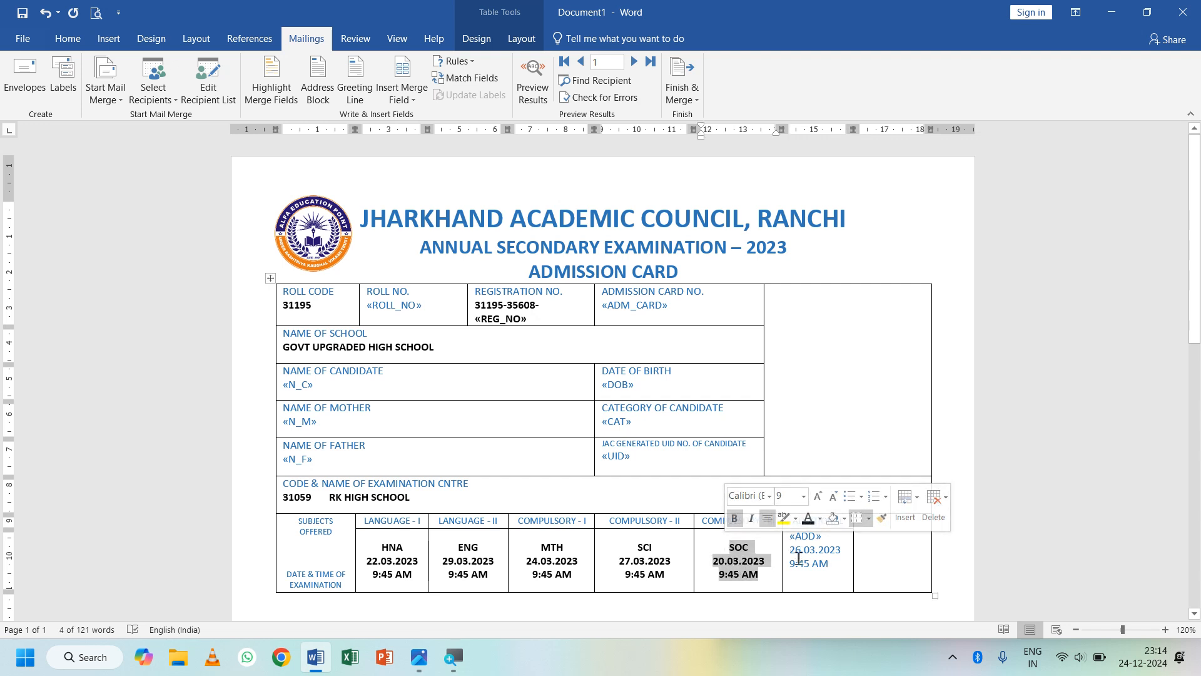
- Copy the SOC cell's formatting onto the ADDITIONAL cell and centre it vertically
left_click(70, 40)
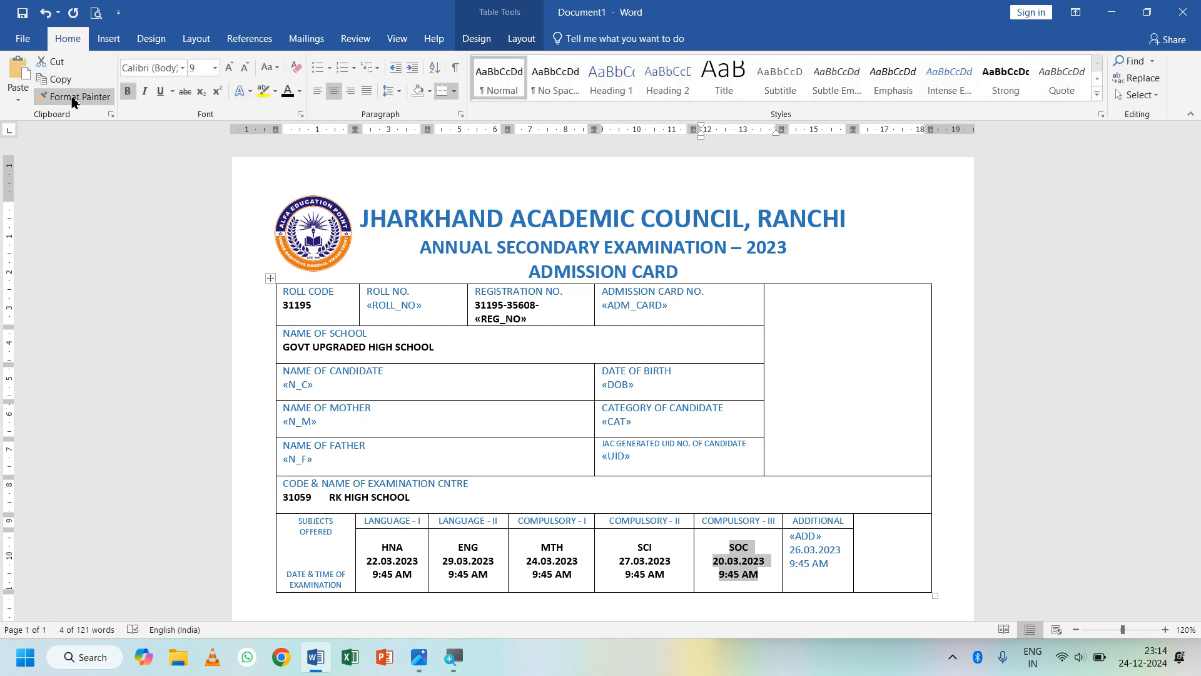
left_click(74, 95)
left_click_drag(844, 570, 790, 533)
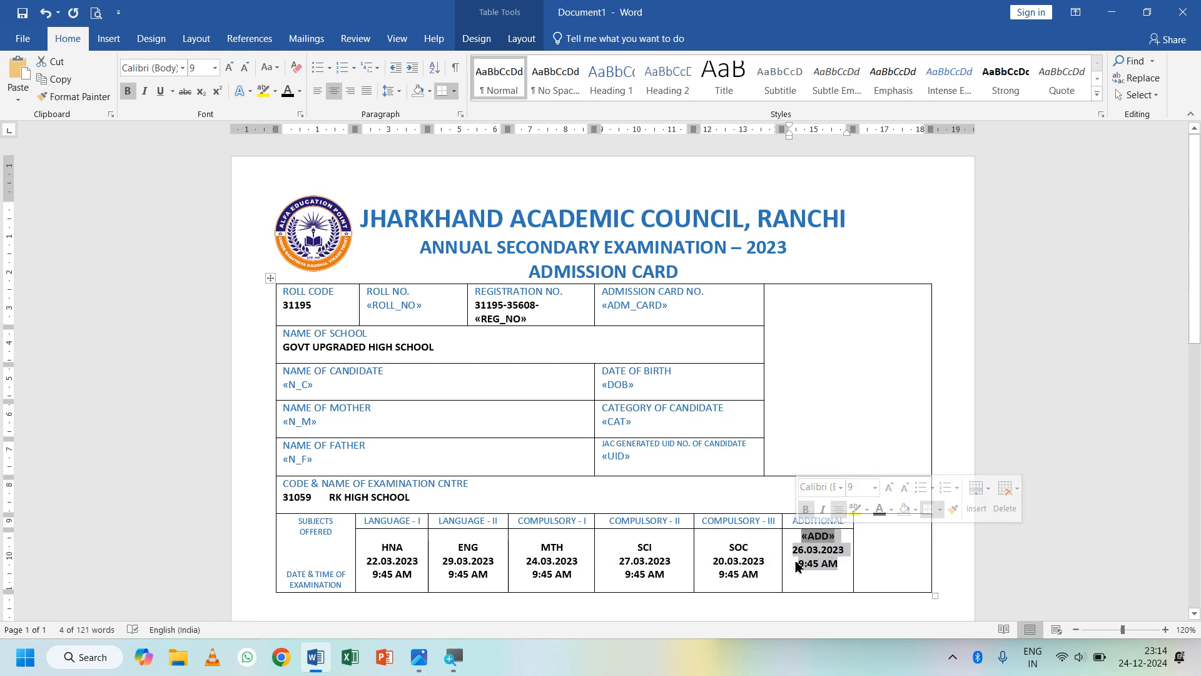
left_click(522, 38)
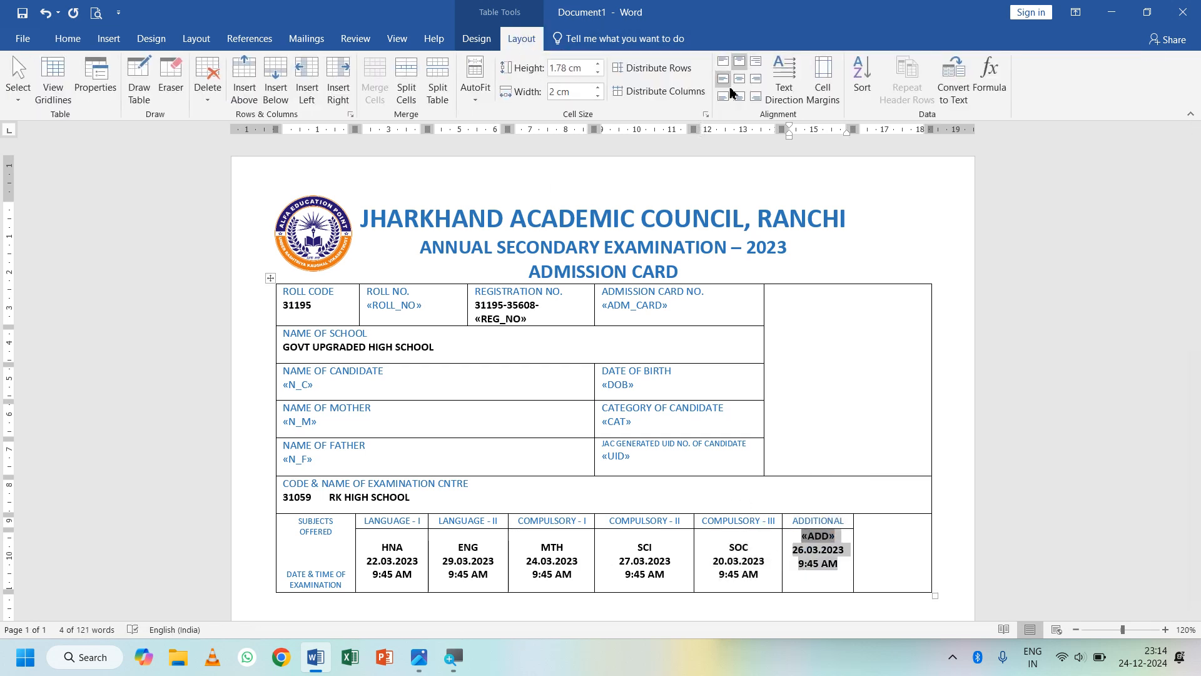
left_click(739, 78)
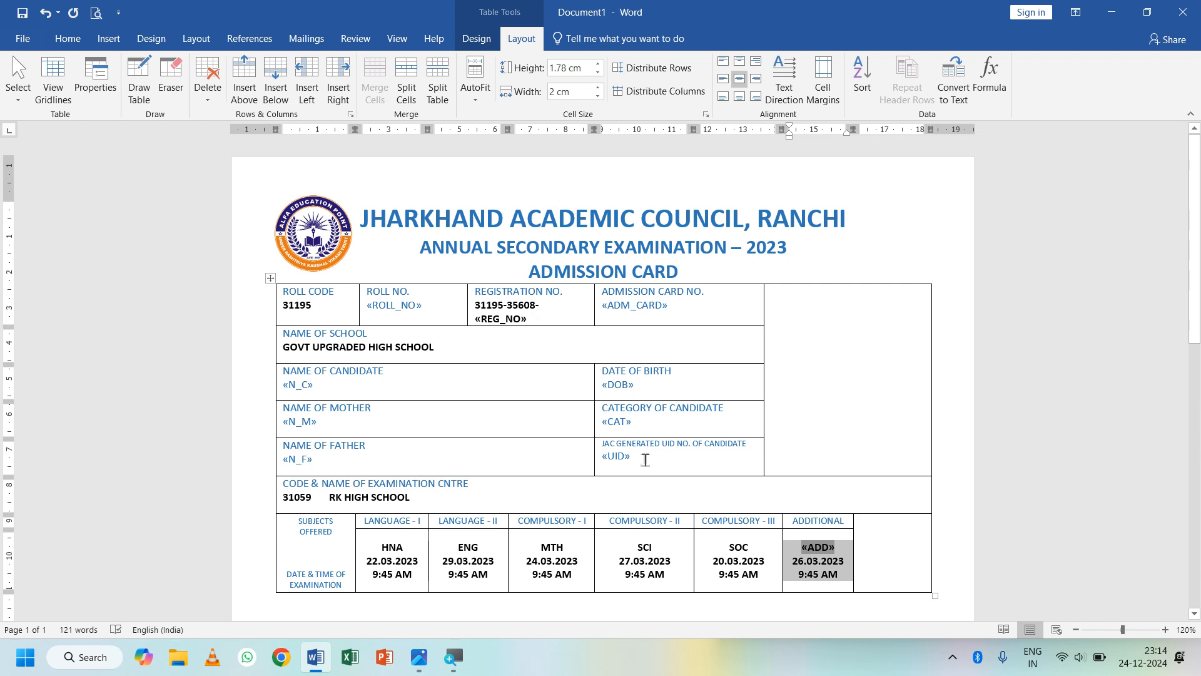
- Make the «UID», «ADM_CARD», «ROLL_NO», «N_C», «N_M» and «N_F» merge fields bold
left_click_drag(645, 460, 601, 389)
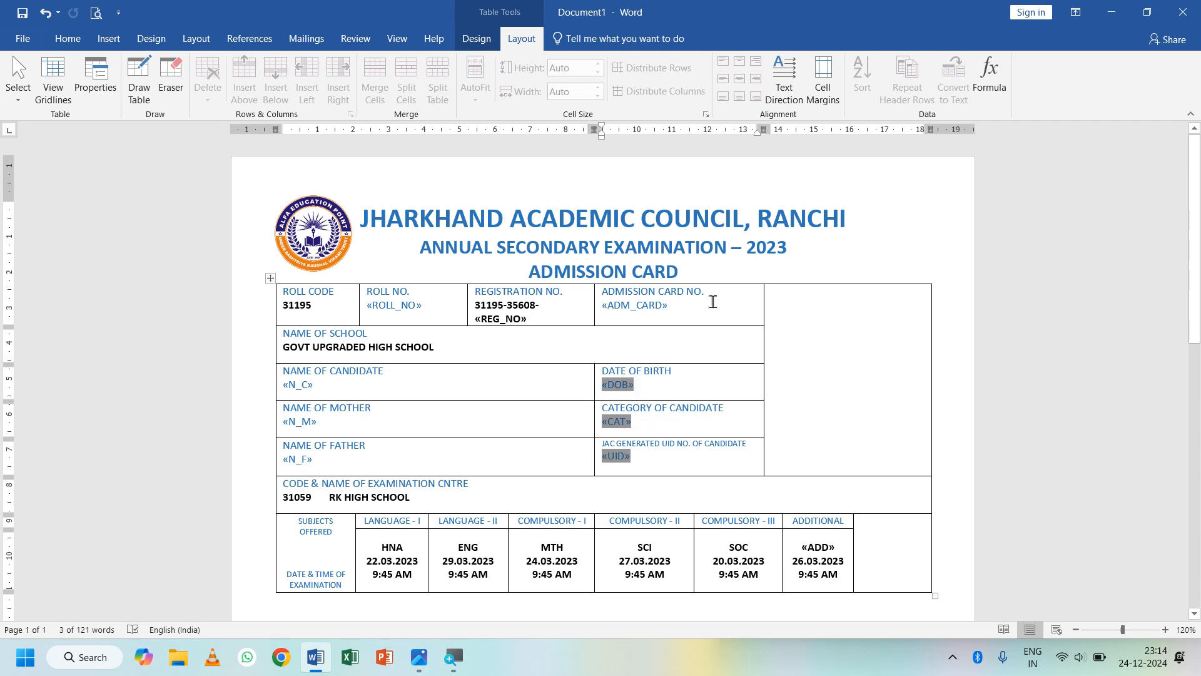
left_click_drag(700, 310, 599, 309)
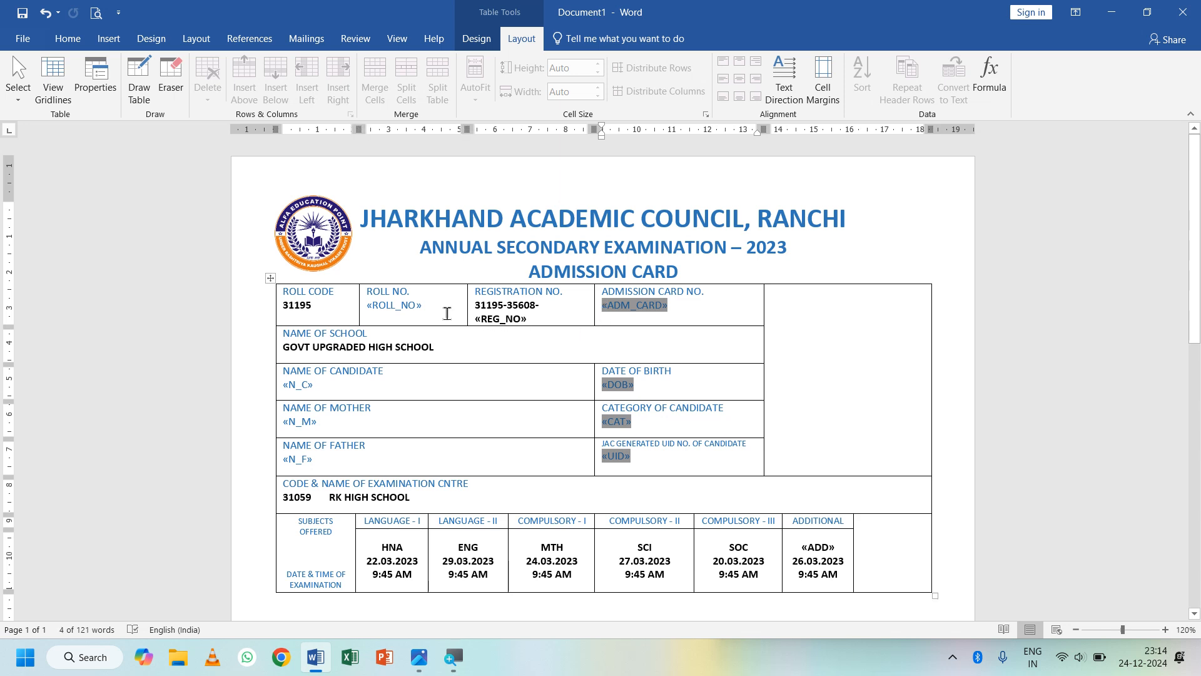
left_click_drag(447, 314, 368, 309)
left_click_drag(326, 389, 283, 385)
left_click_drag(323, 425, 283, 423)
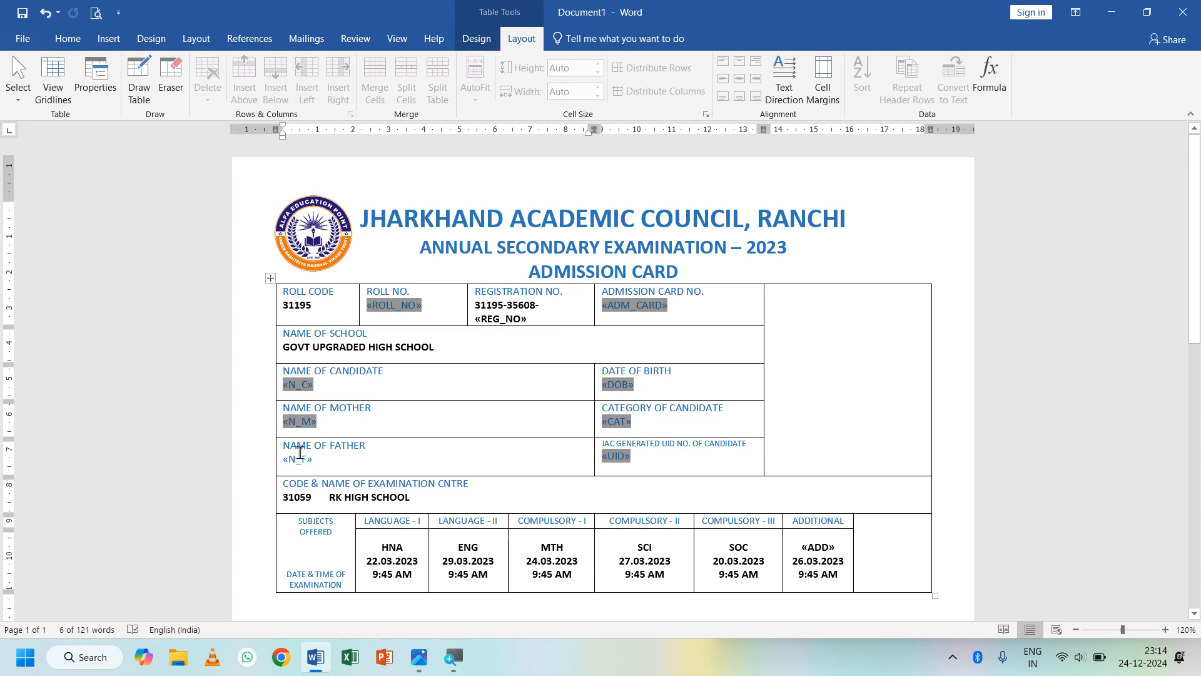
left_click_drag(326, 463, 283, 463)
left_click(83, 44)
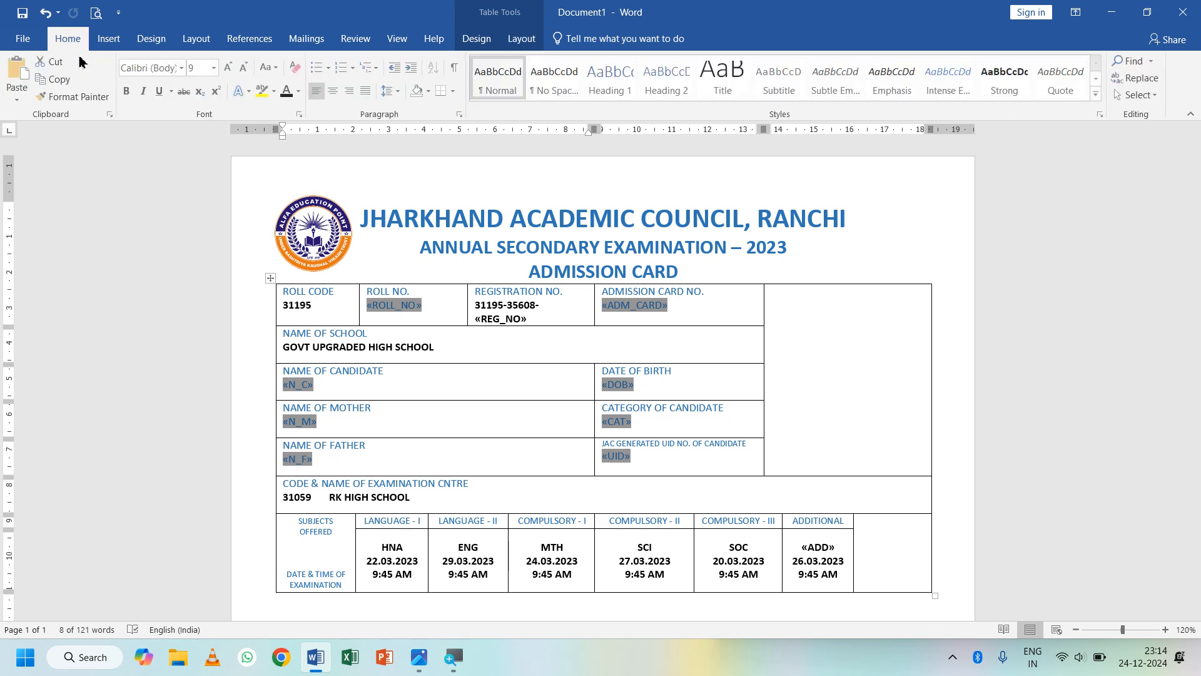
left_click(127, 94)
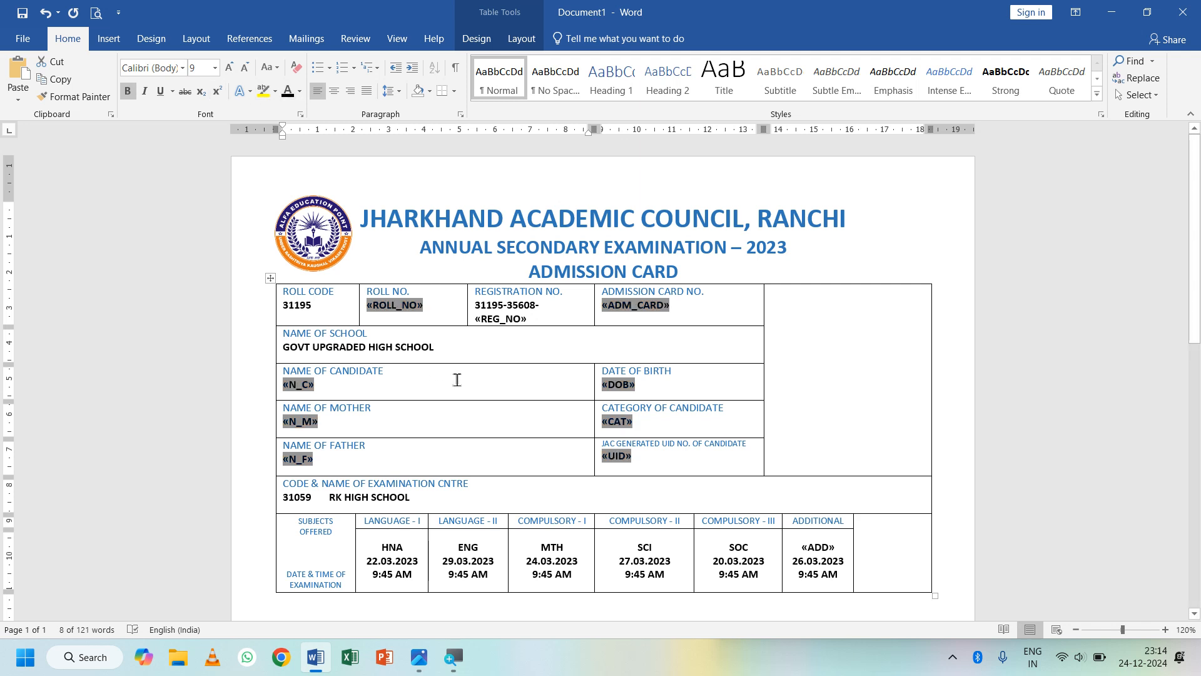
left_click(493, 465)
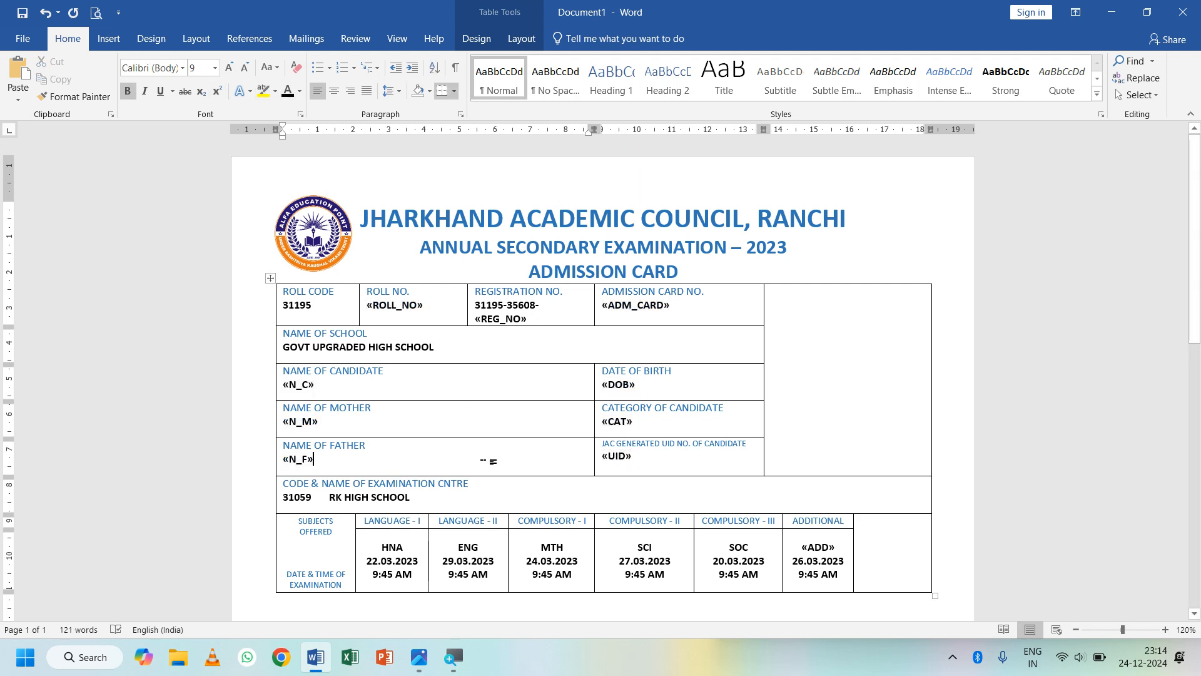
left_click(109, 38)
- Draw a rectangle photo box in the right-hand cell with no fill and a ½ pt black outline
left_click(224, 74)
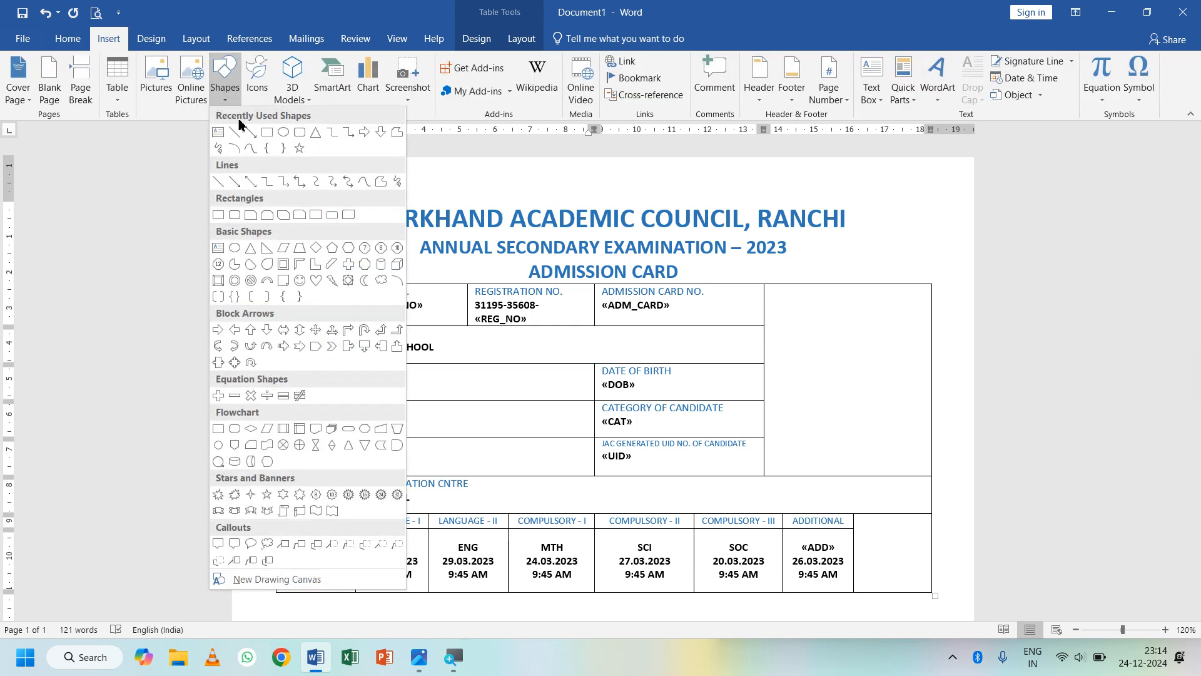
left_click(267, 132)
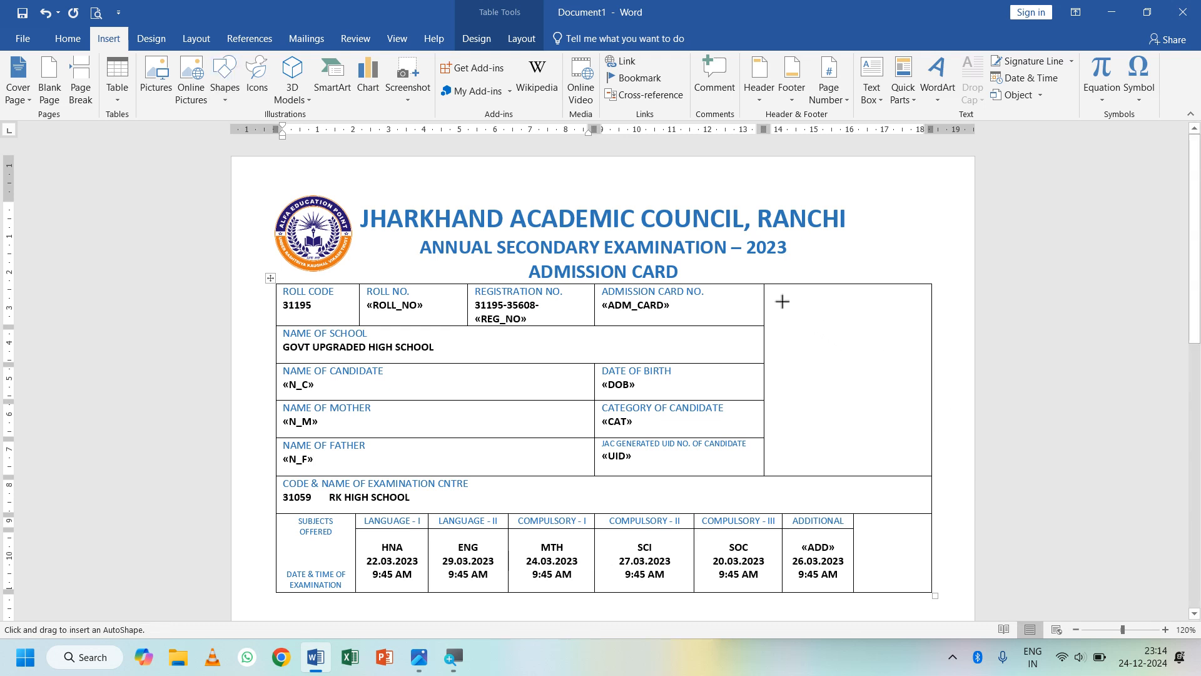
mouse_move(775, 293)
left_mouse_down()
mouse_move(913, 433)
mouse_move(920, 466)
left_mouse_up()
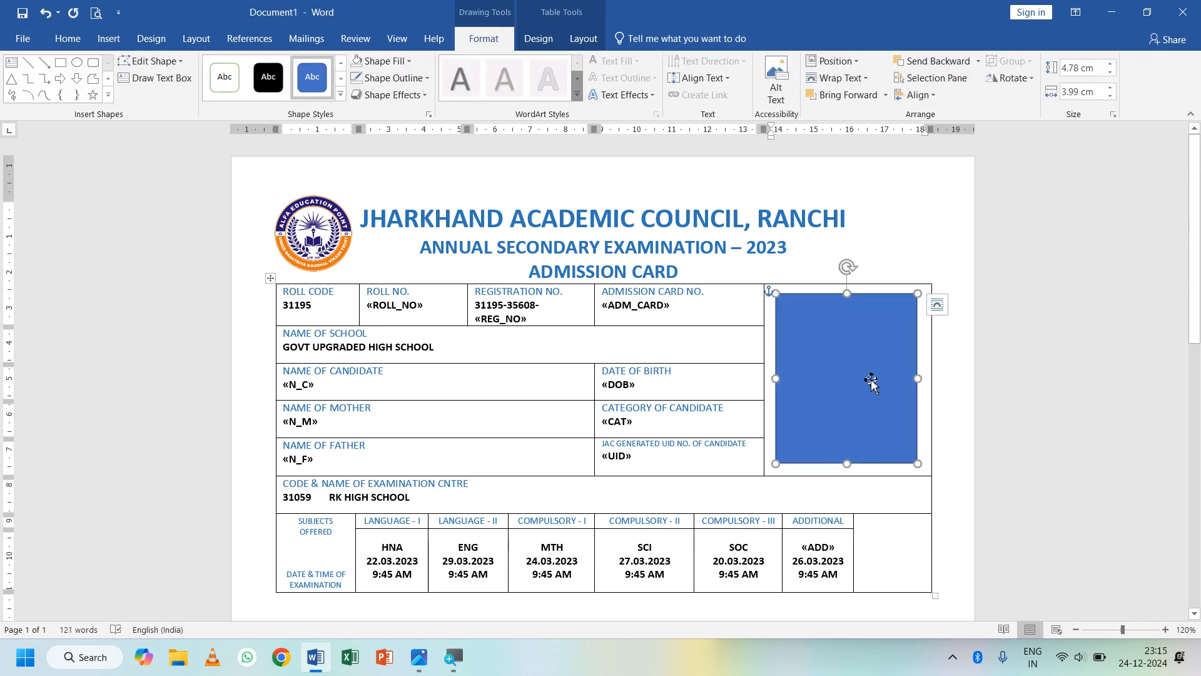
left_click(400, 62)
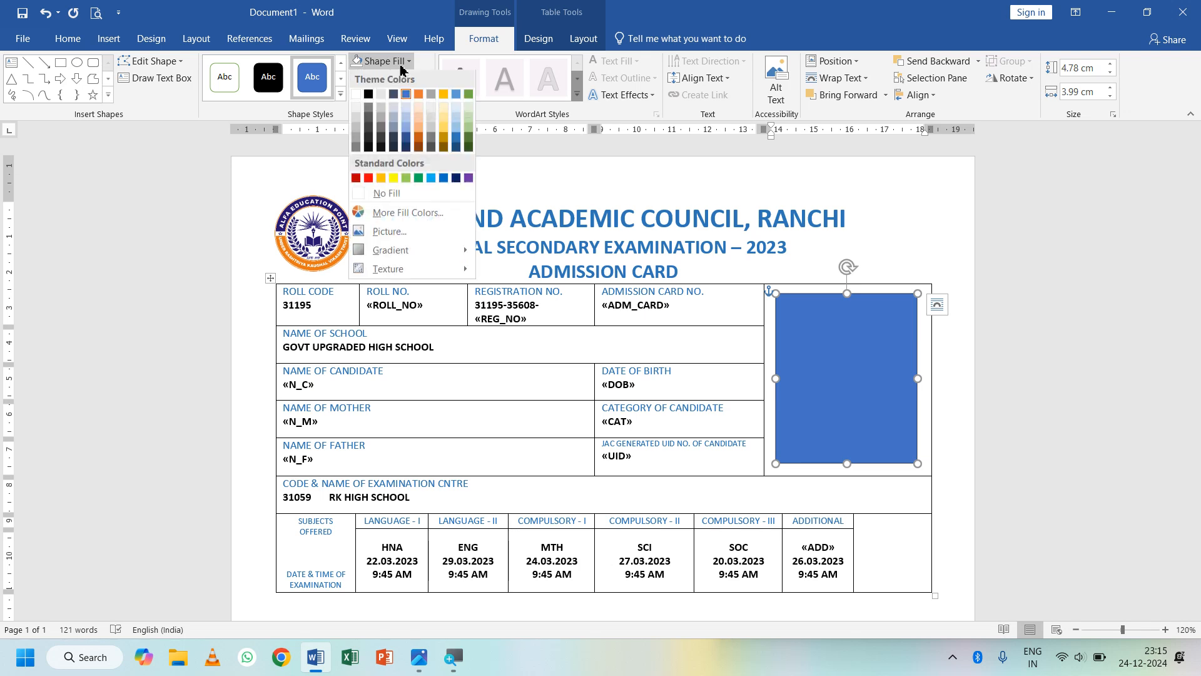
left_click(407, 193)
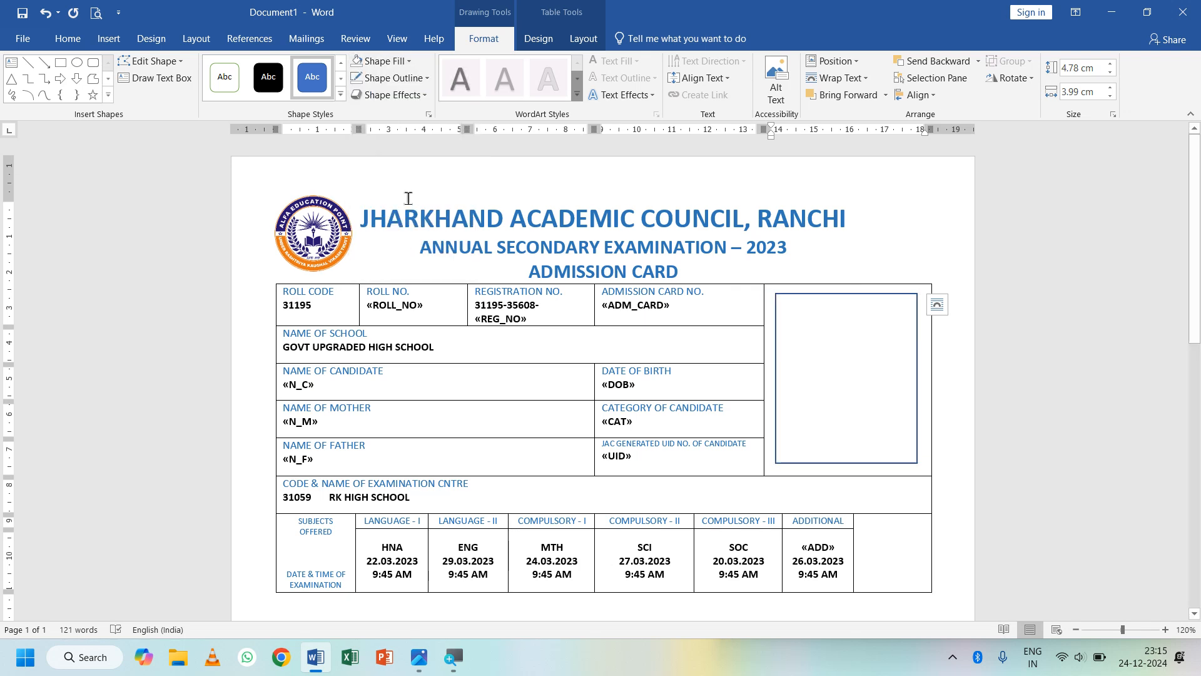
left_click(392, 77)
mouse_move(429, 256)
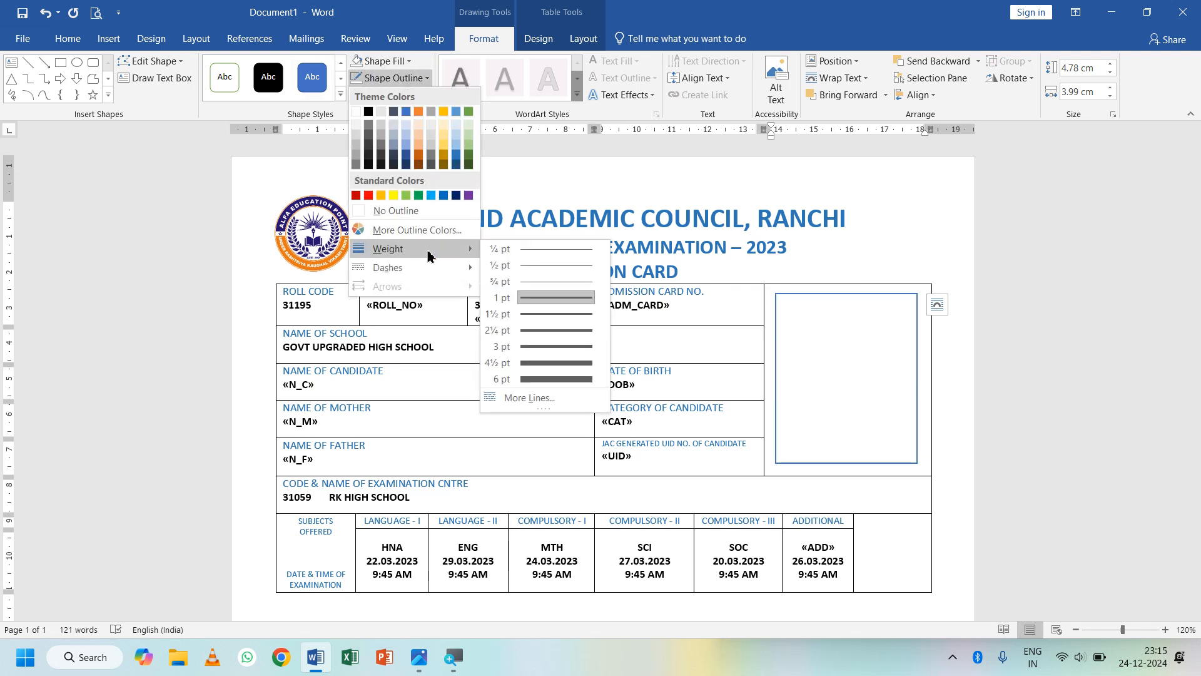
left_click(541, 271)
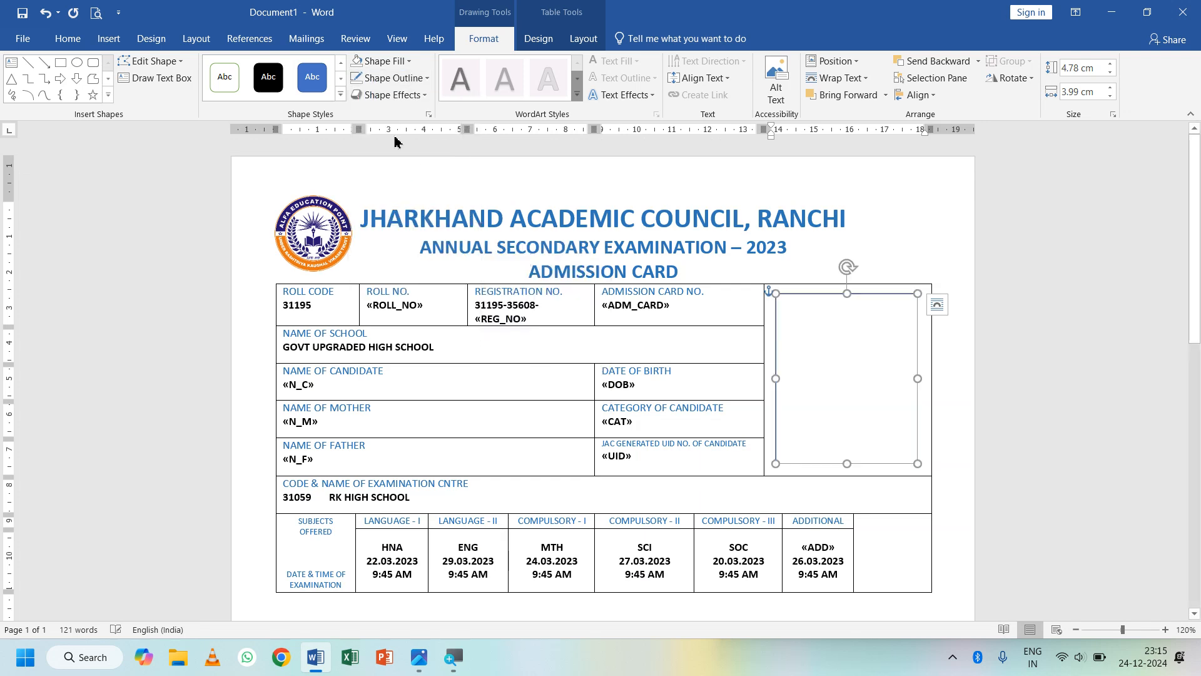
left_click(393, 78)
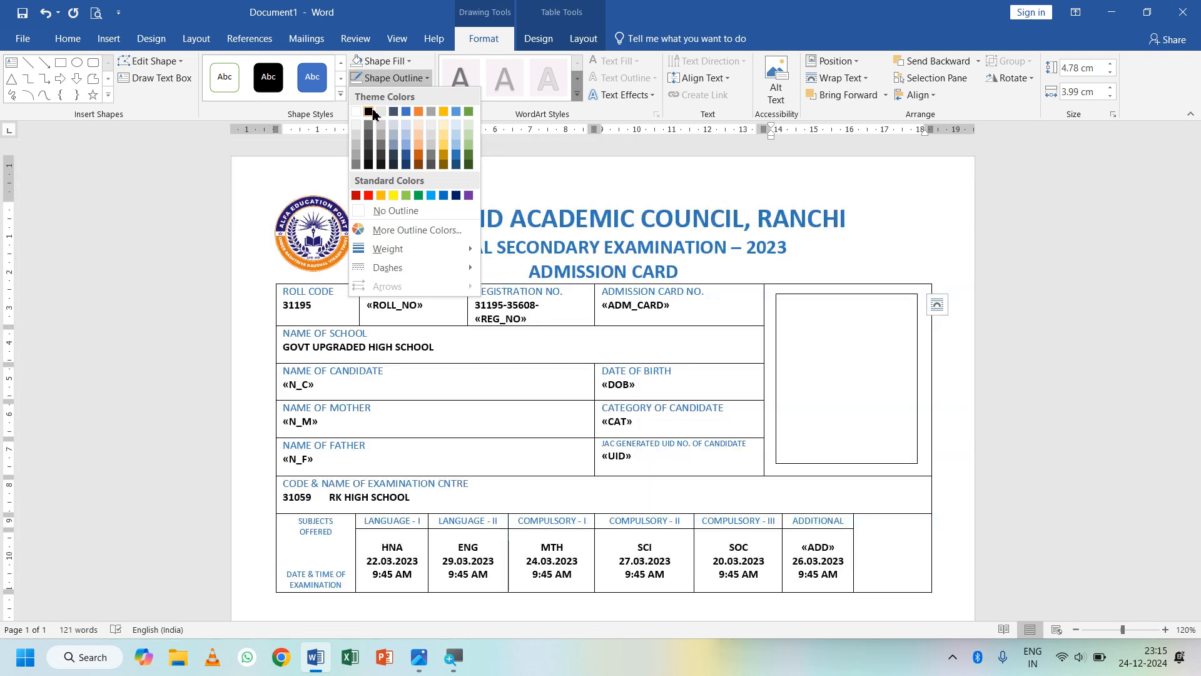
left_click(379, 111)
- Copy the photo box and shrink the copy into a small signature box by the subject row
left_click(891, 544)
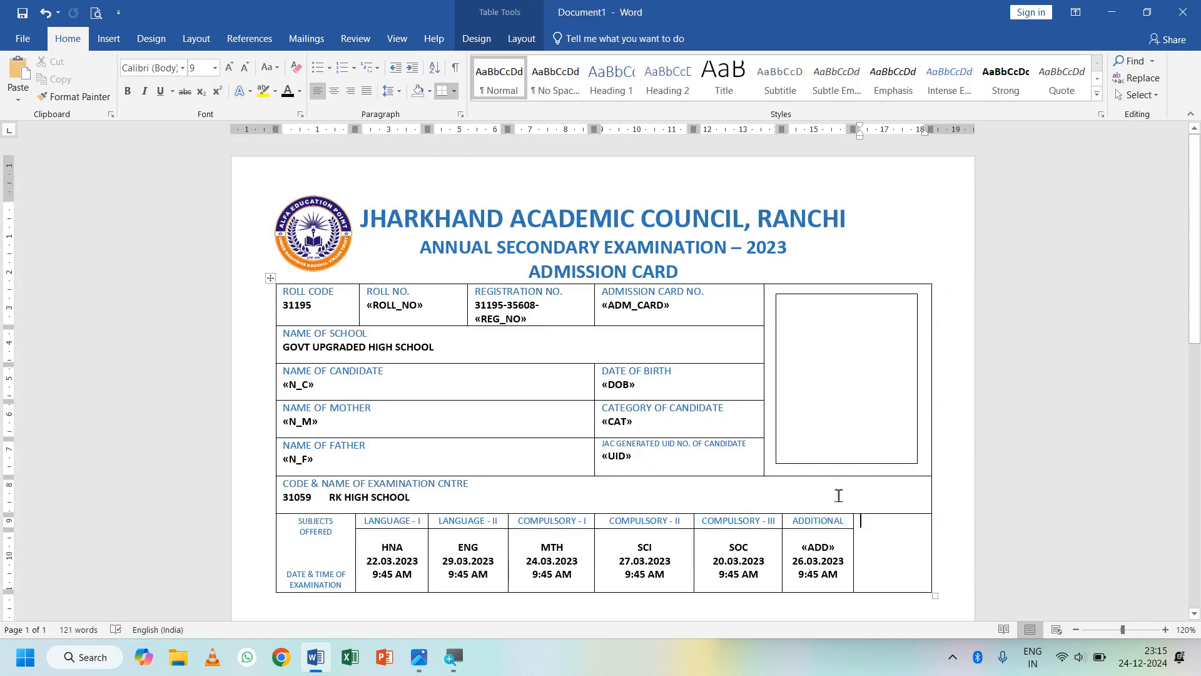
left_click(846, 464)
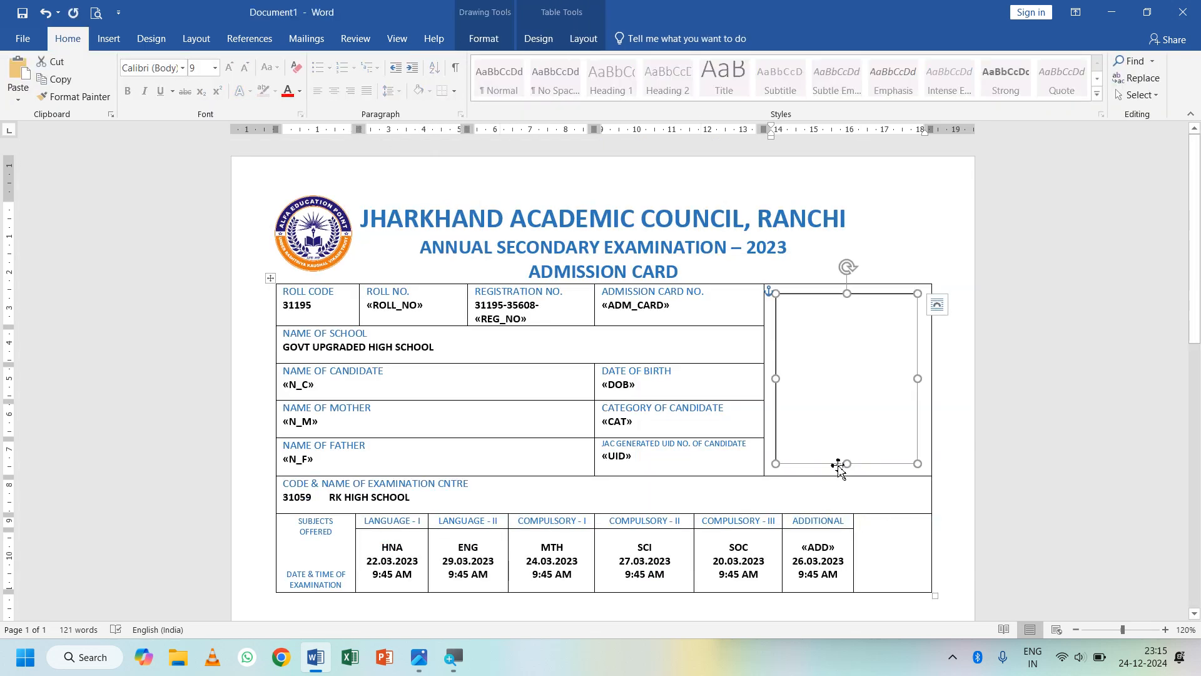
left_click_drag(843, 470, 879, 575)
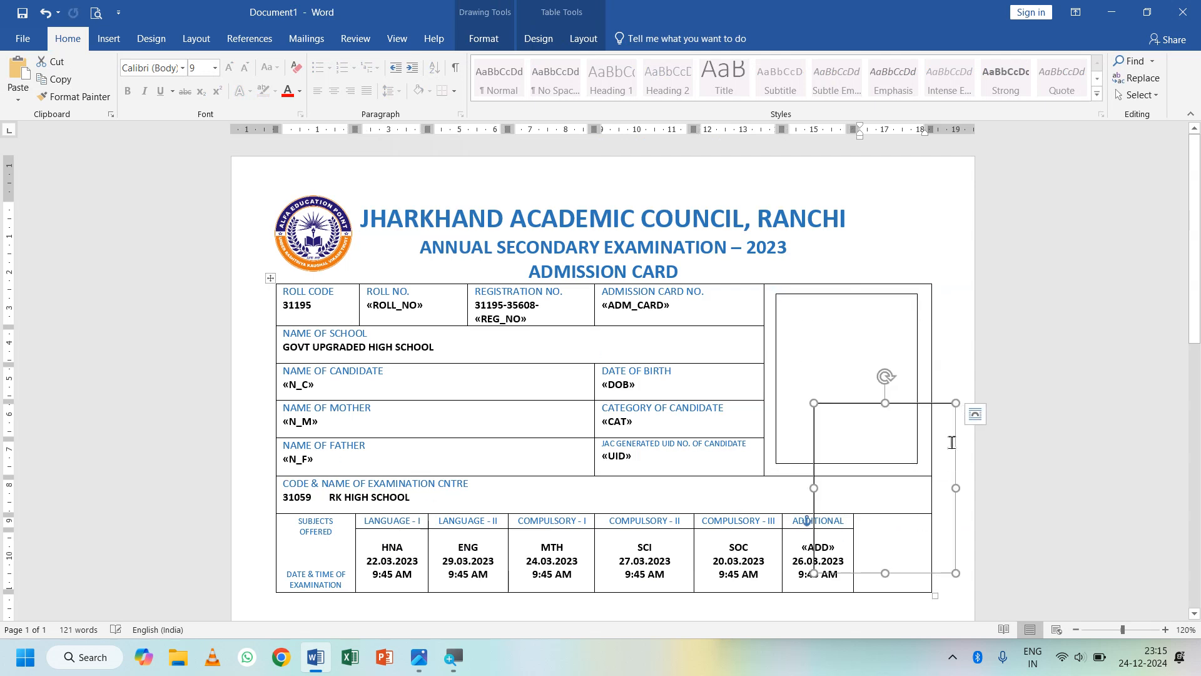
left_click_drag(957, 403, 891, 587)
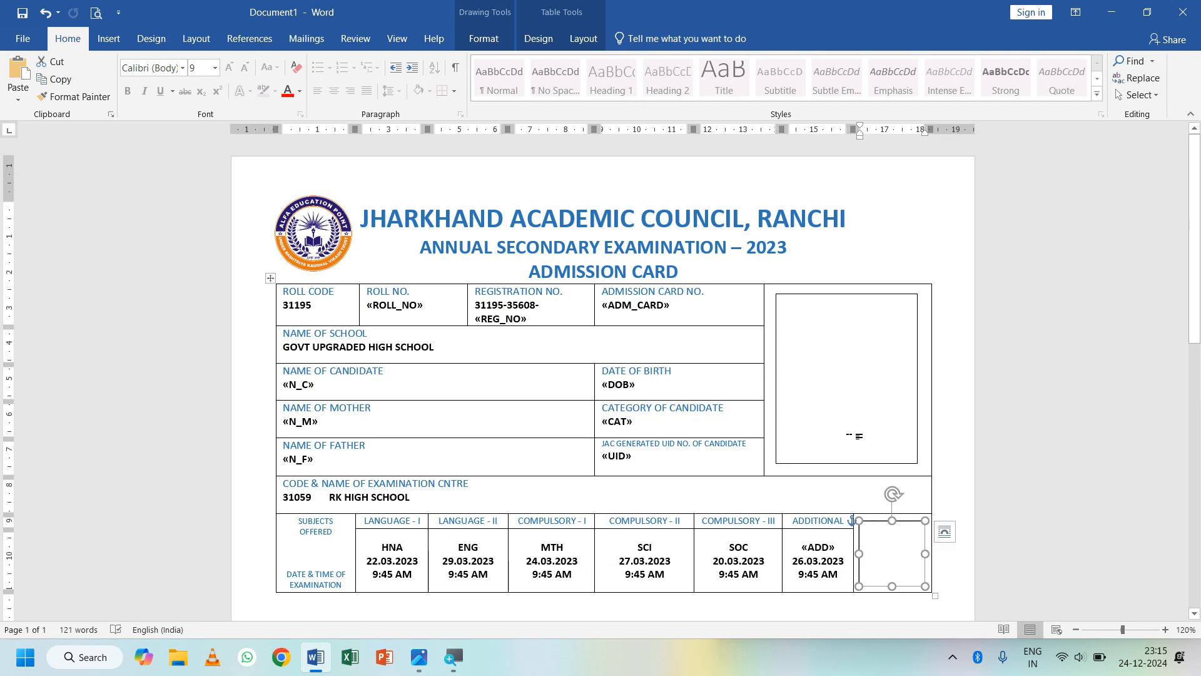
left_click(852, 433)
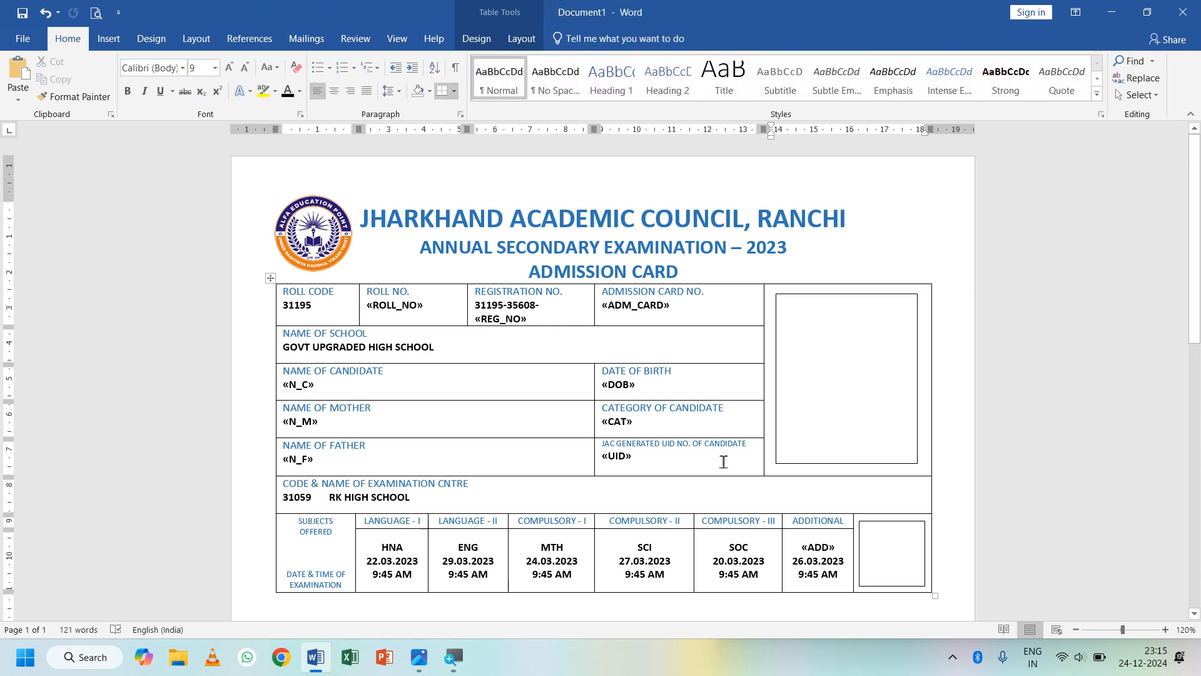
scroll(723, 461, "down", 5)
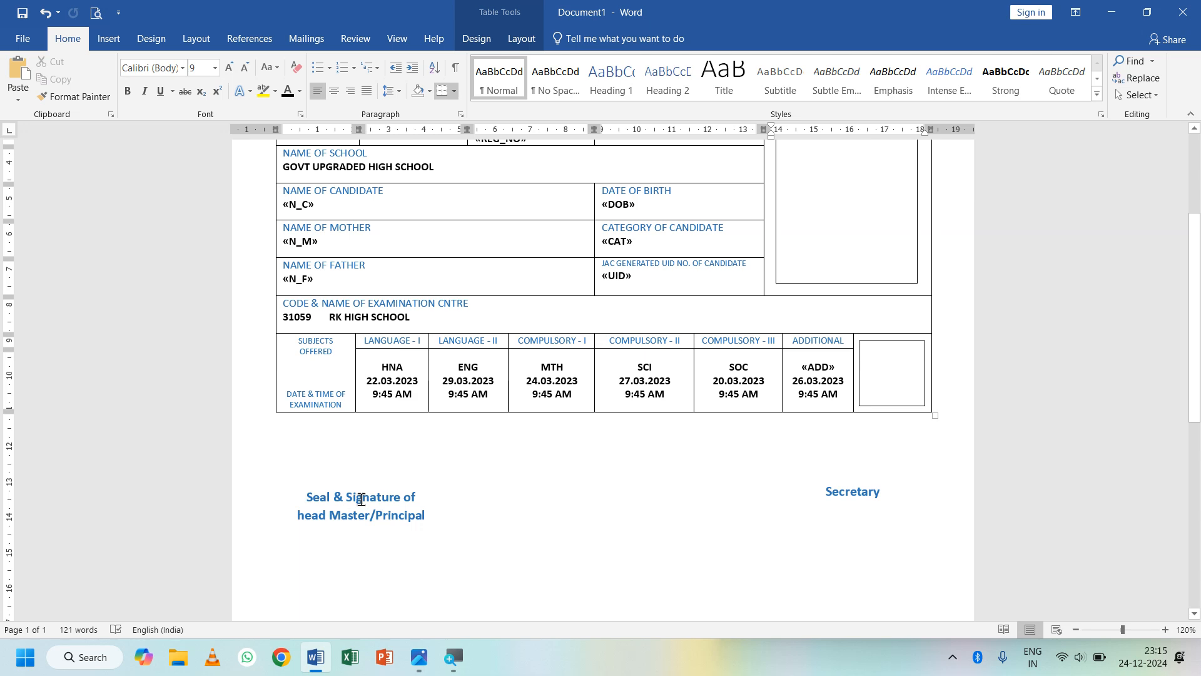
- Scroll back up from the signature lines and return to the Mailings commands
scroll(480, 475, "up", 3)
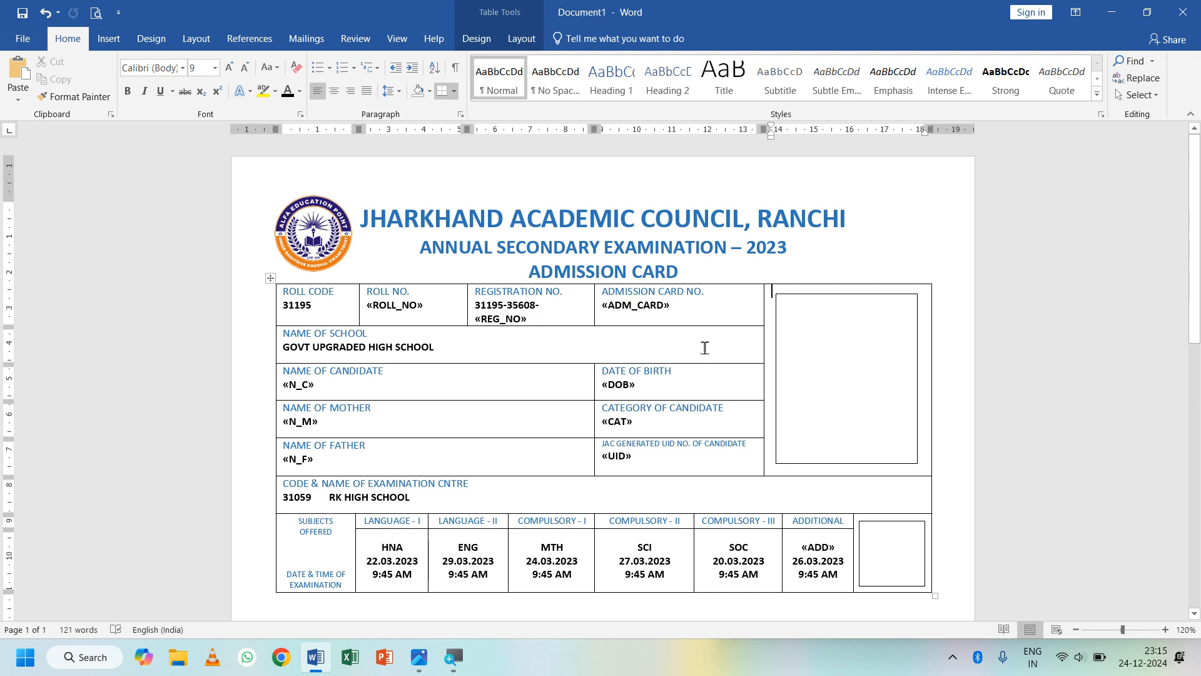
left_click(306, 39)
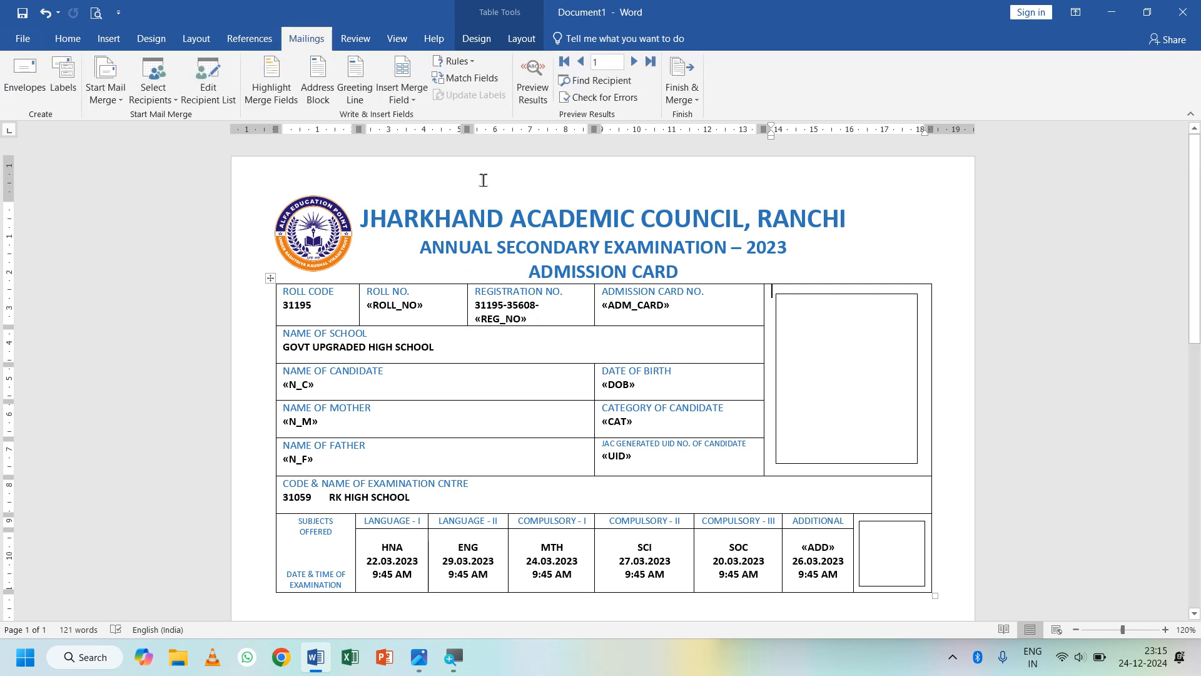
- Preview the merge results and scroll through the card filled with the first student's data
left_click(532, 94)
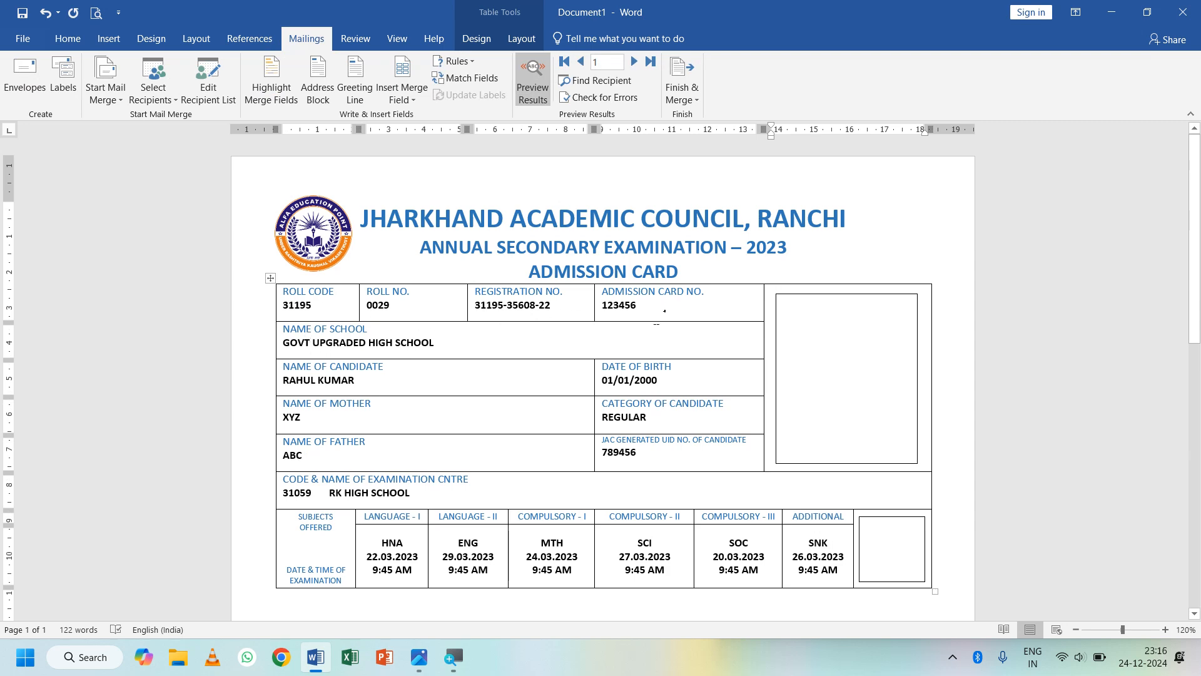
scroll(654, 411, "down", 3)
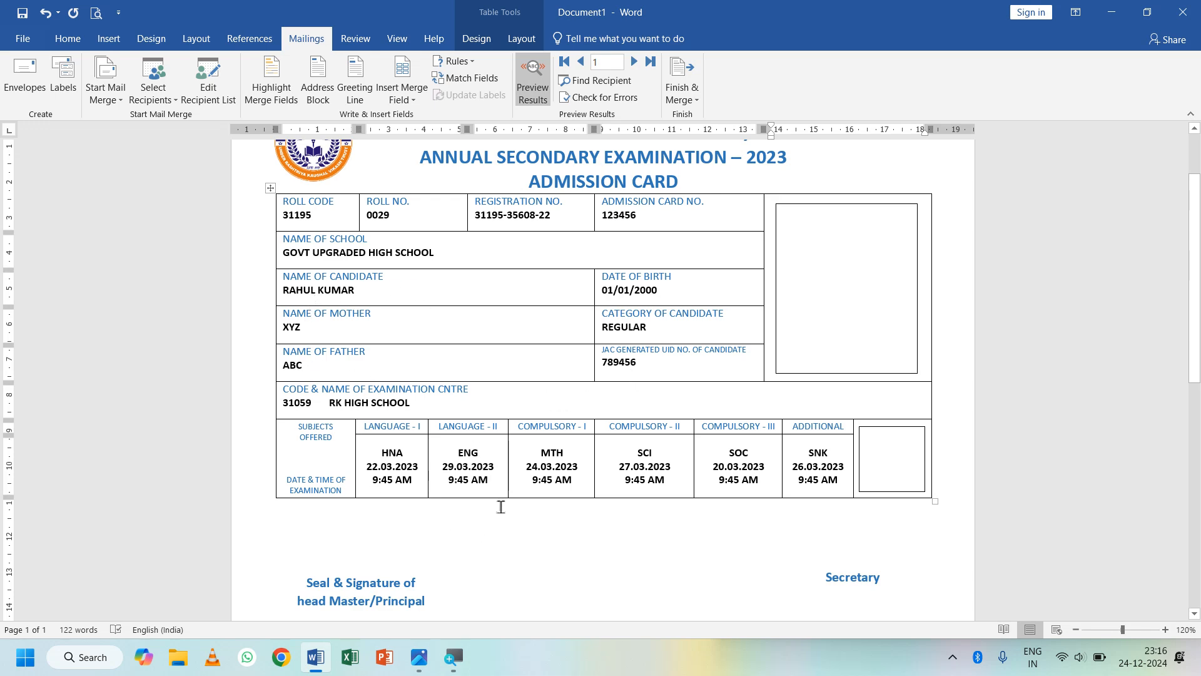
scroll(501, 507, "up", 3)
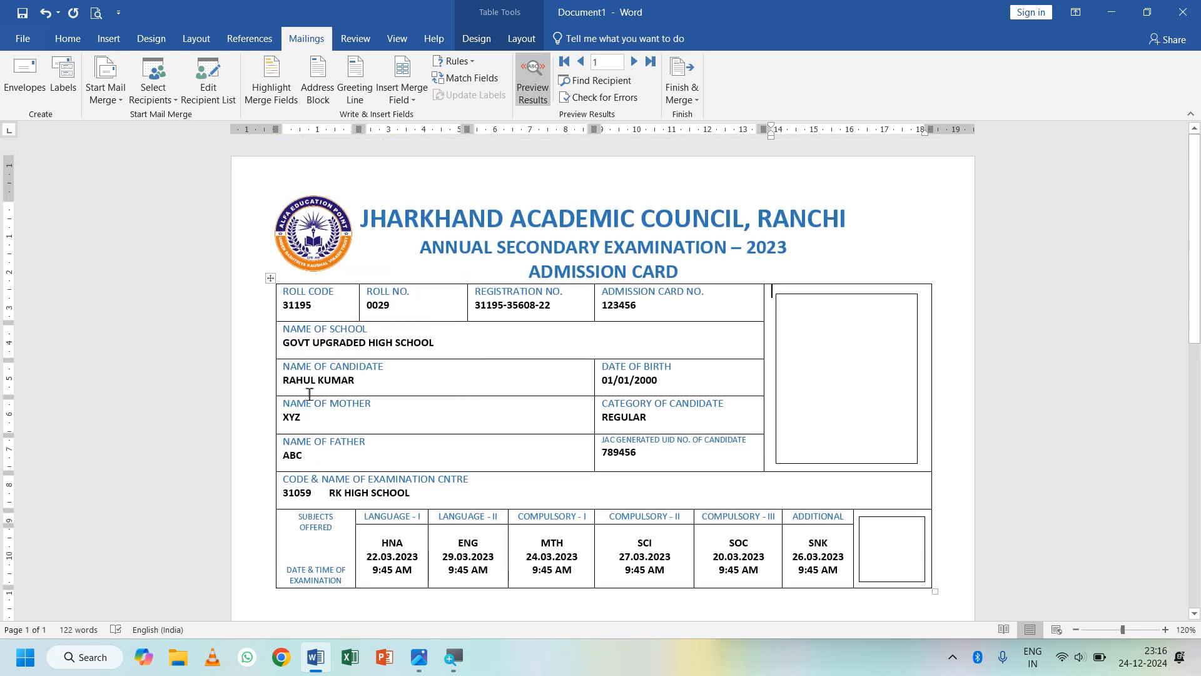
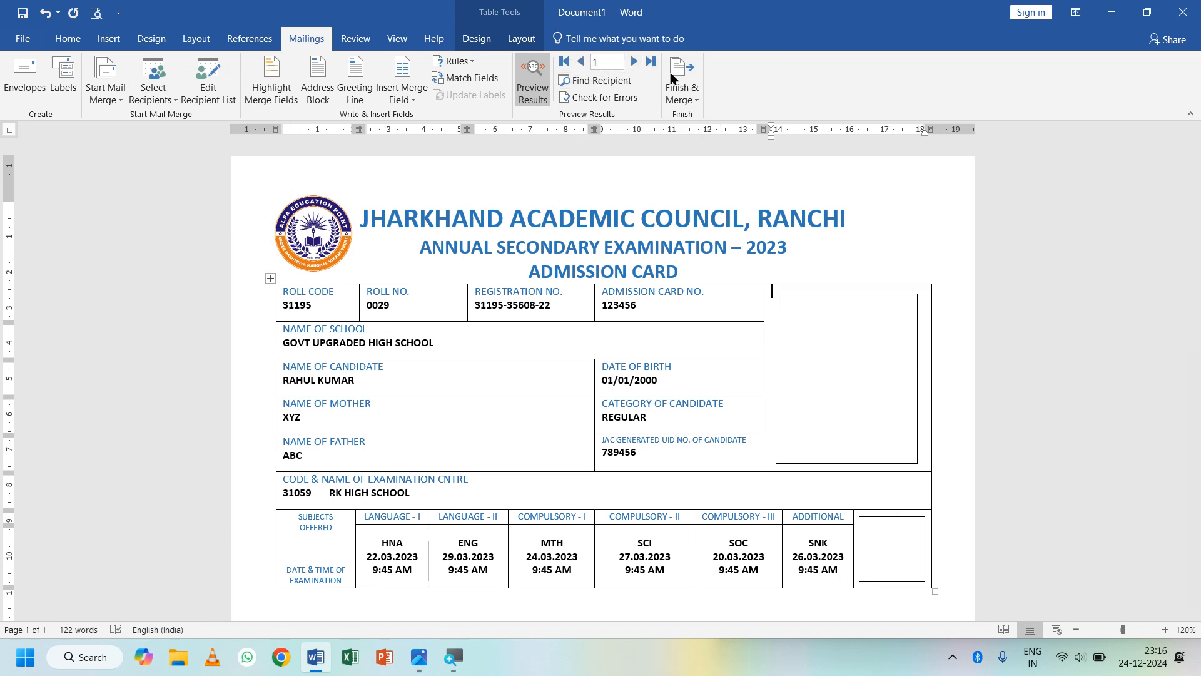
- Step the merge preview through records 2, 3 and 4, ending on roll no. 0032's card
left_click(643, 63)
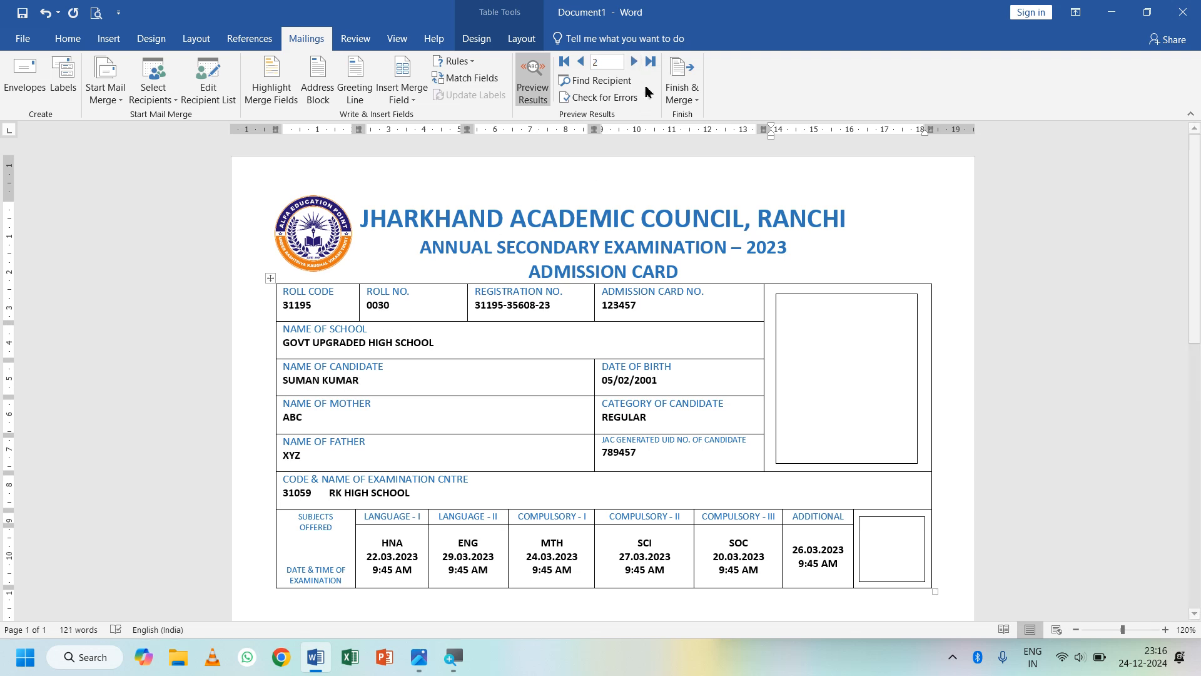
left_click(638, 63)
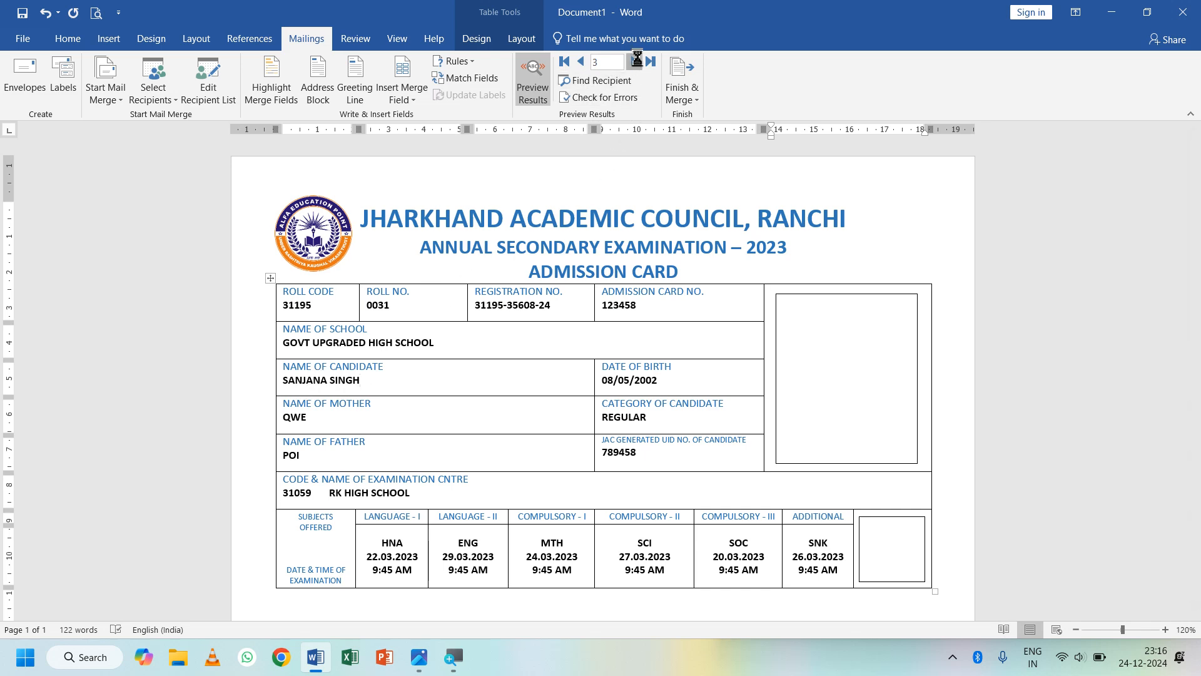
left_click(635, 63)
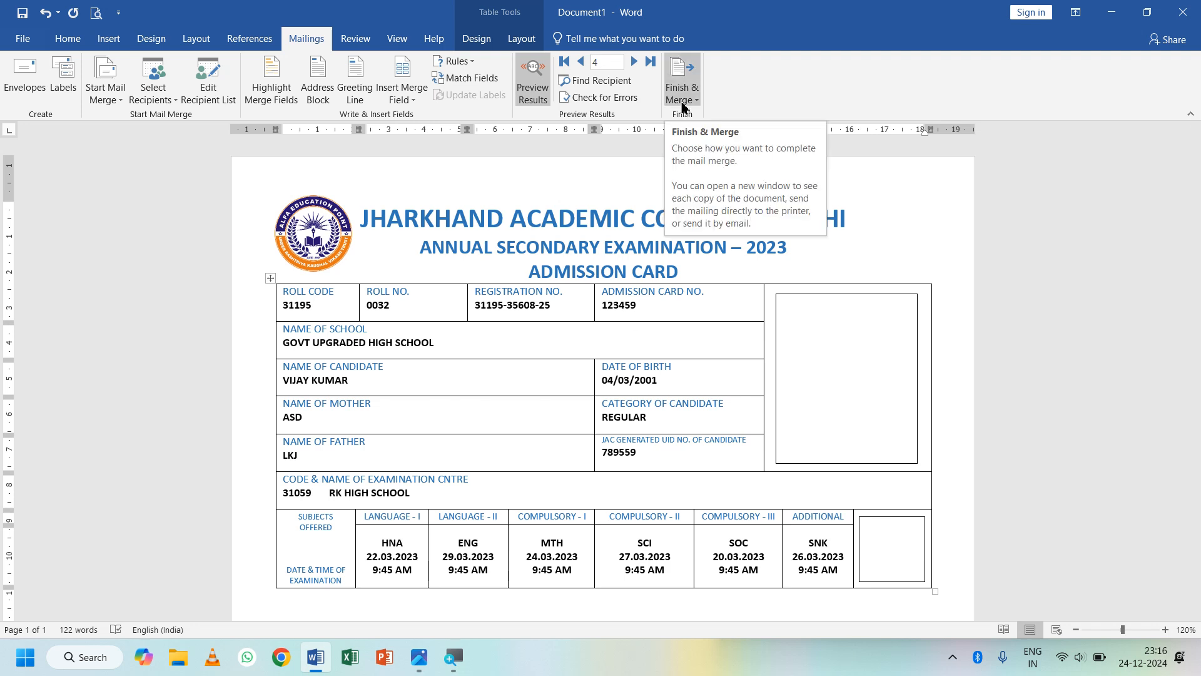
- Start an Edit Individual Documents merge, try a record range of 1, then cancel it
left_click(684, 108)
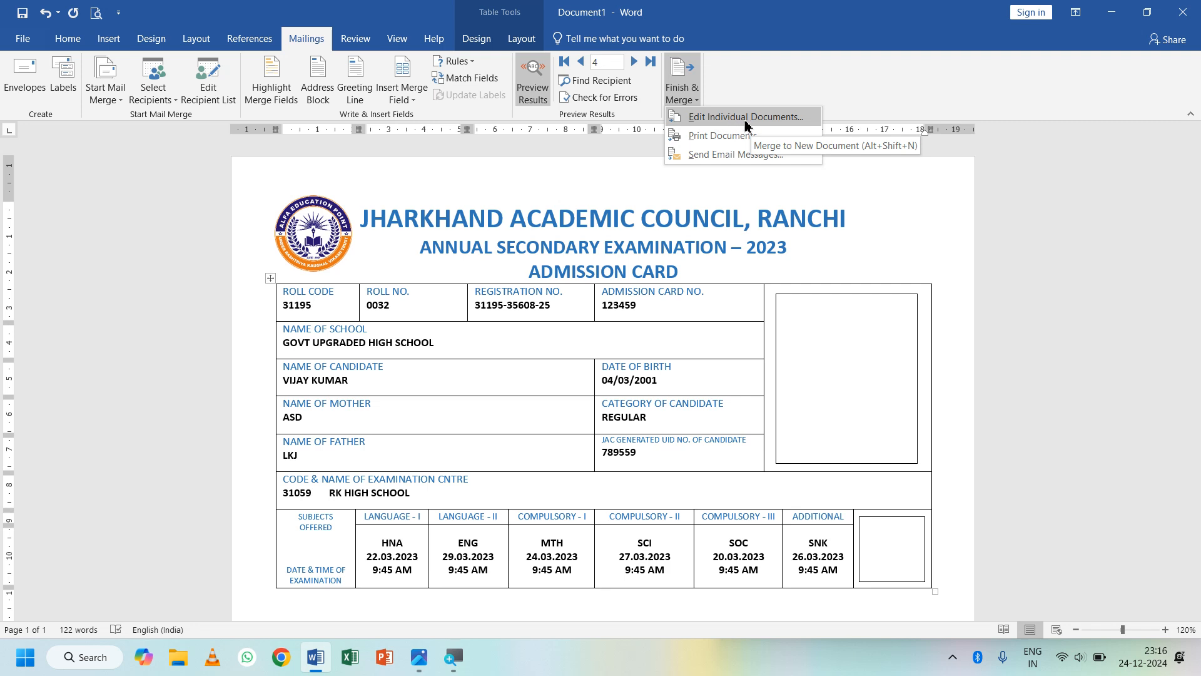
left_click(746, 120)
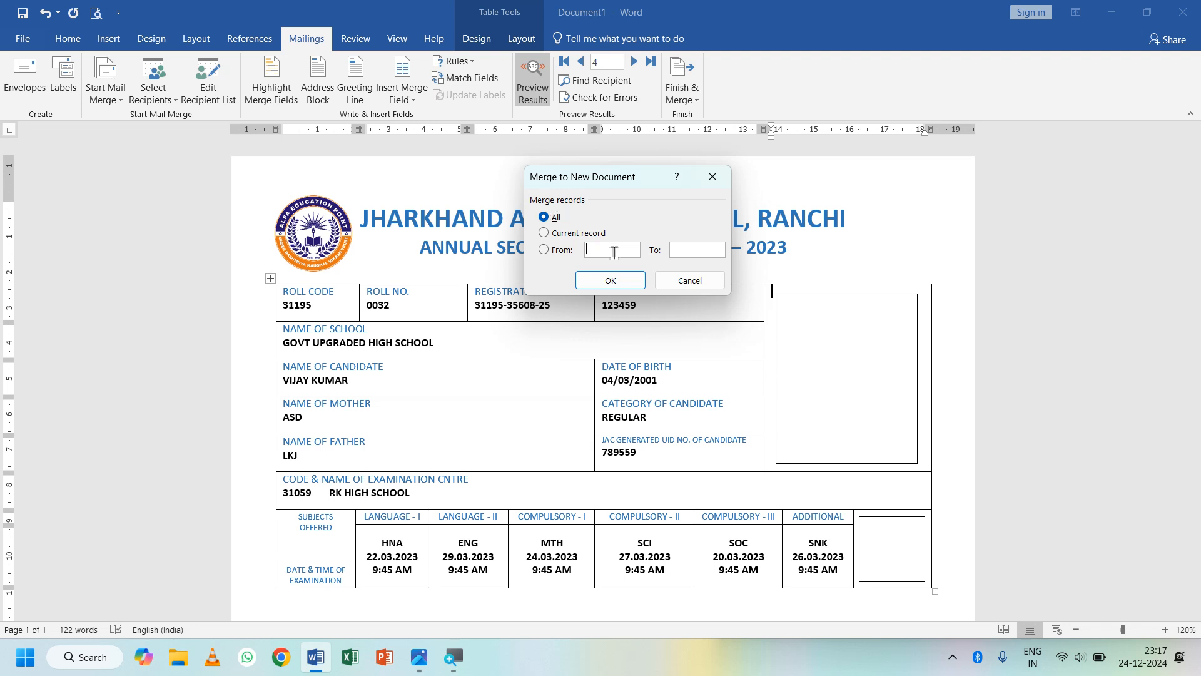
left_click(614, 253)
type("1")
left_click(545, 218)
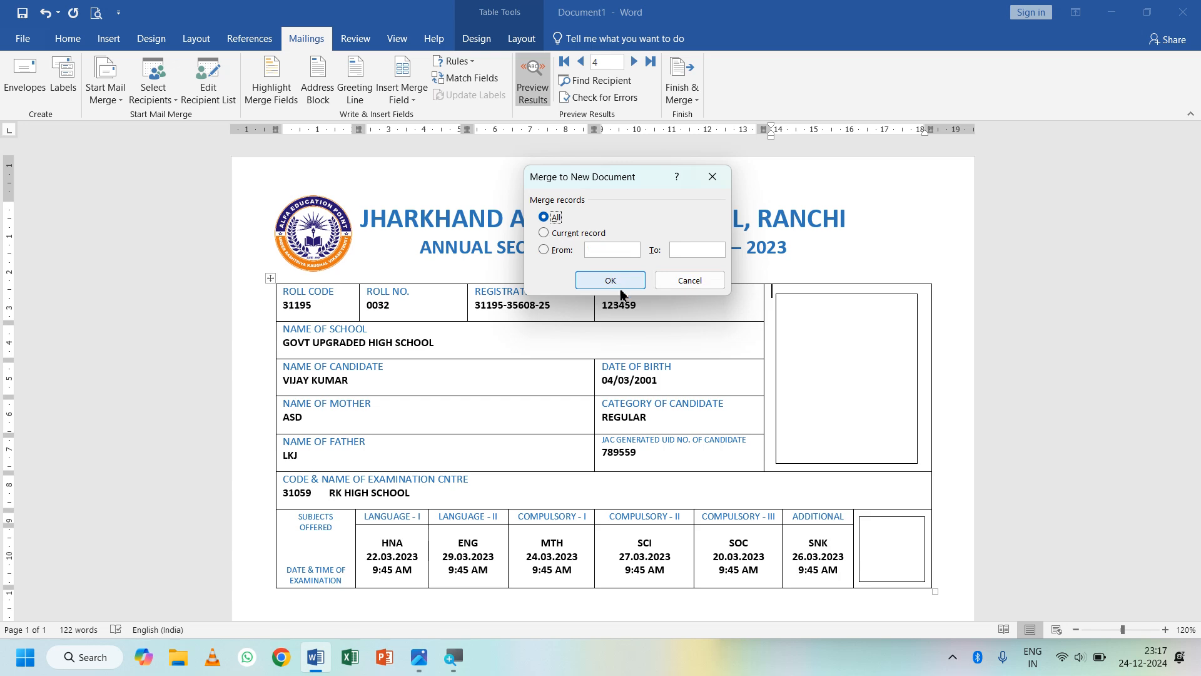
left_click(690, 280)
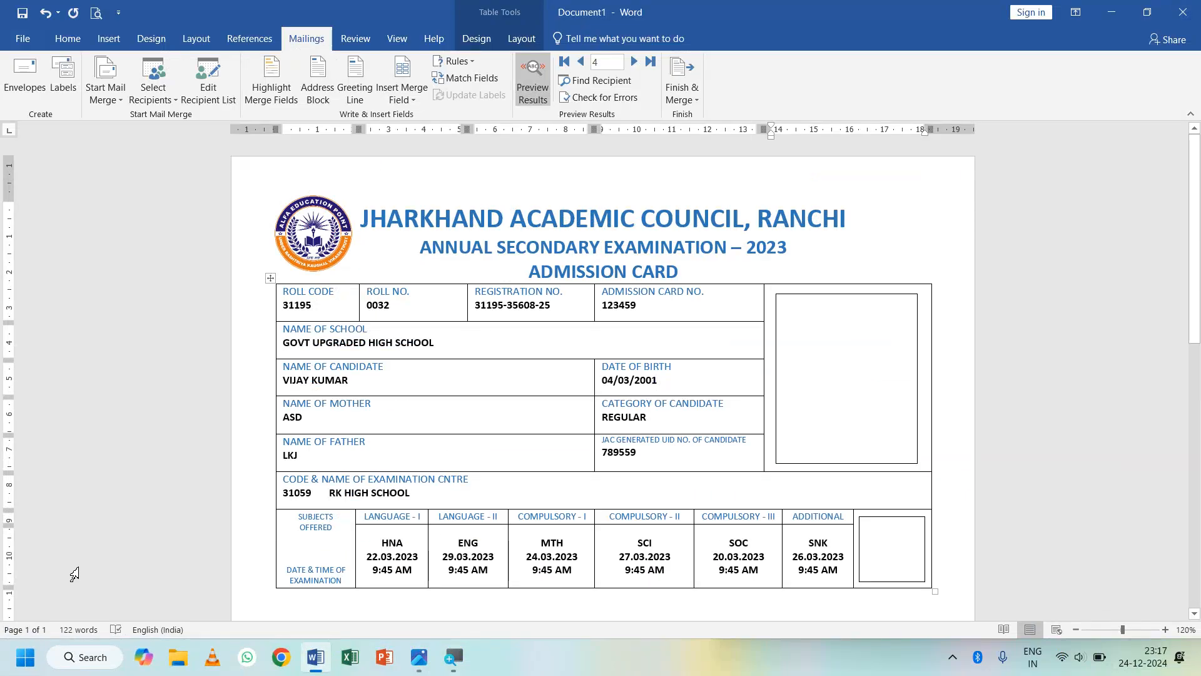
- Merge all records into a new 5-page document, Letters1
scroll(423, 495, "down", 10)
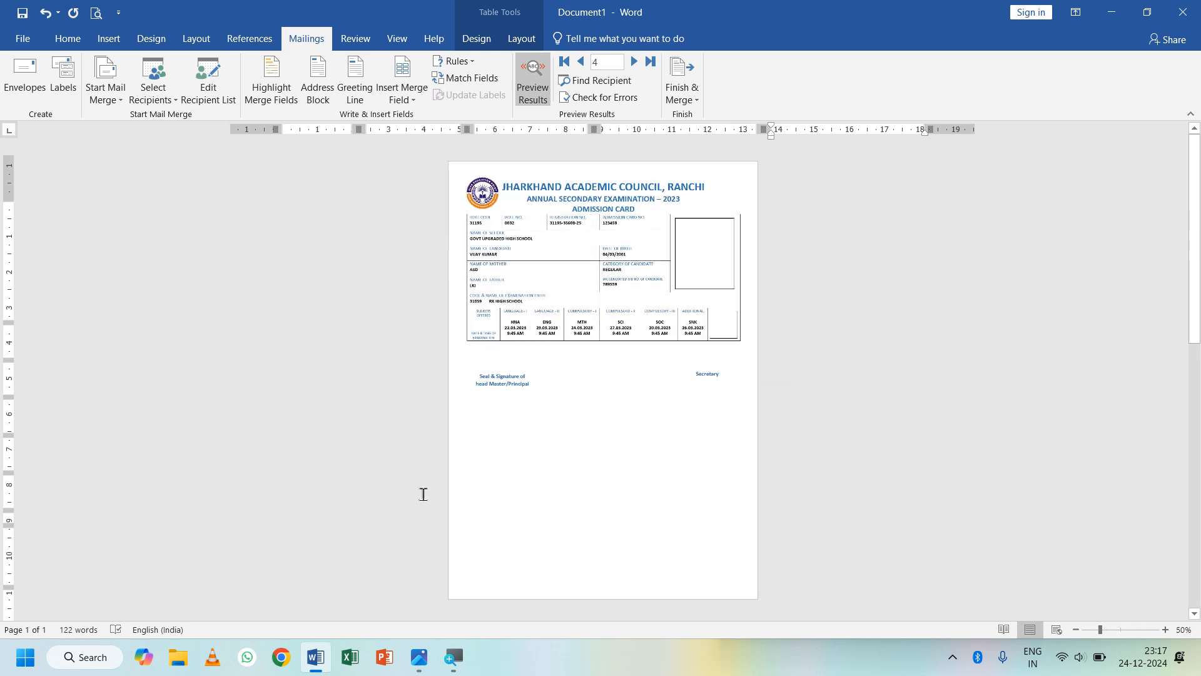
scroll(419, 497, "up", 6)
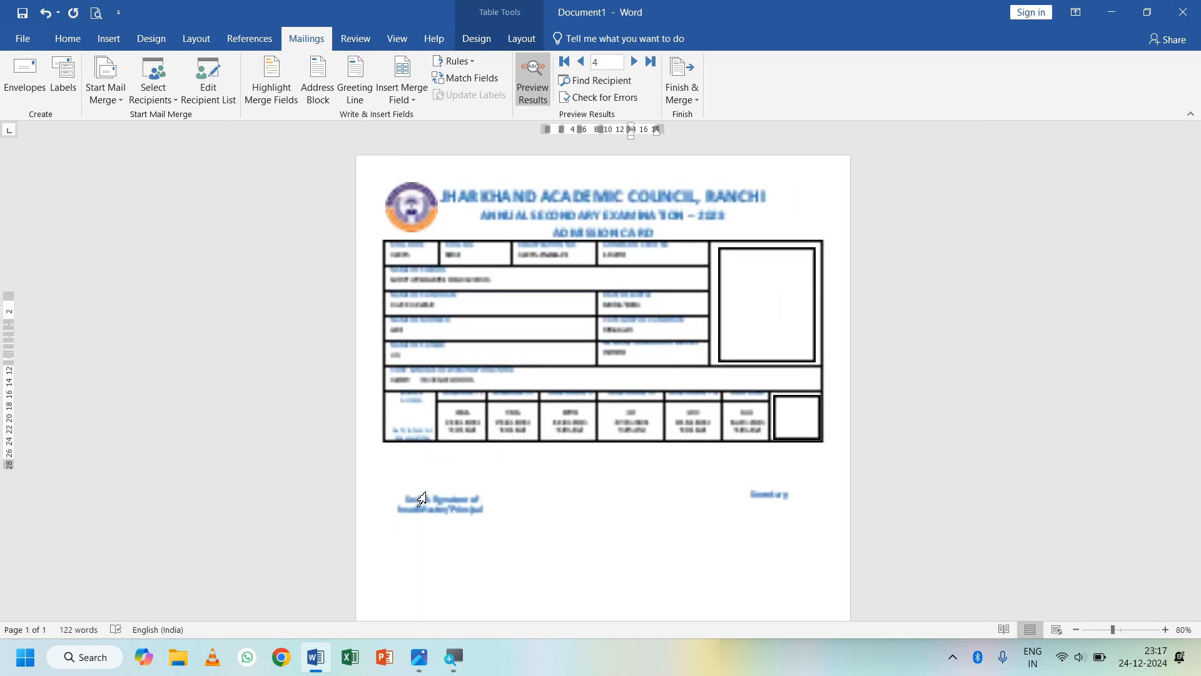
left_click(682, 88)
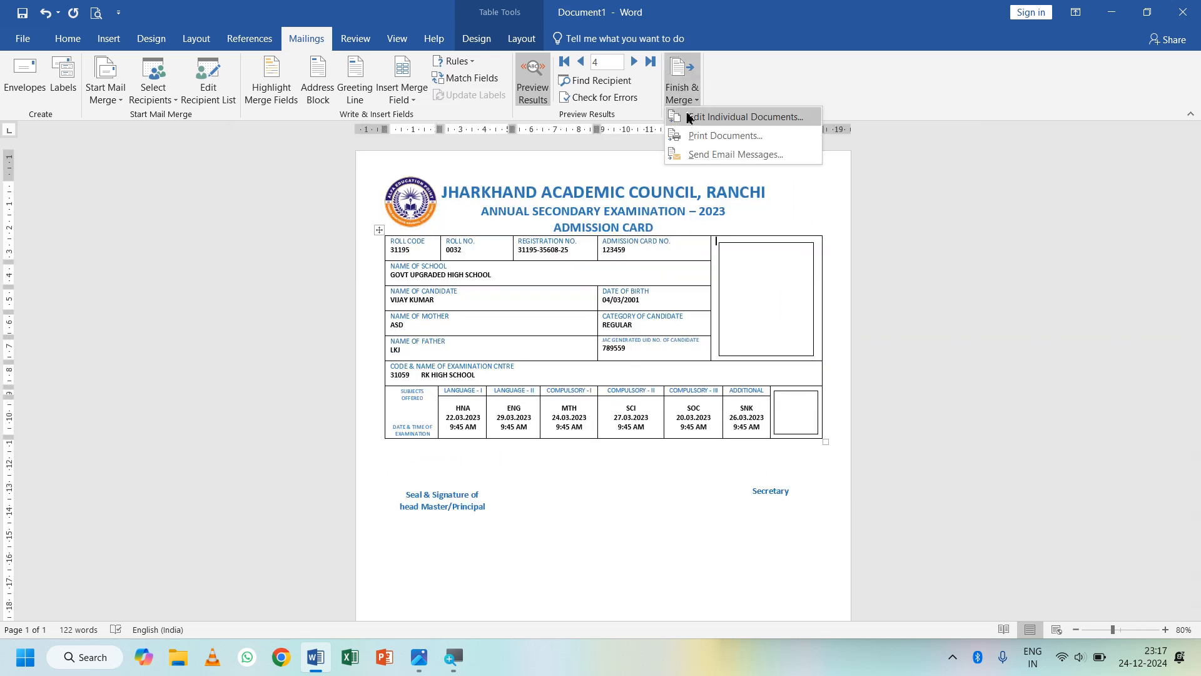
left_click(723, 117)
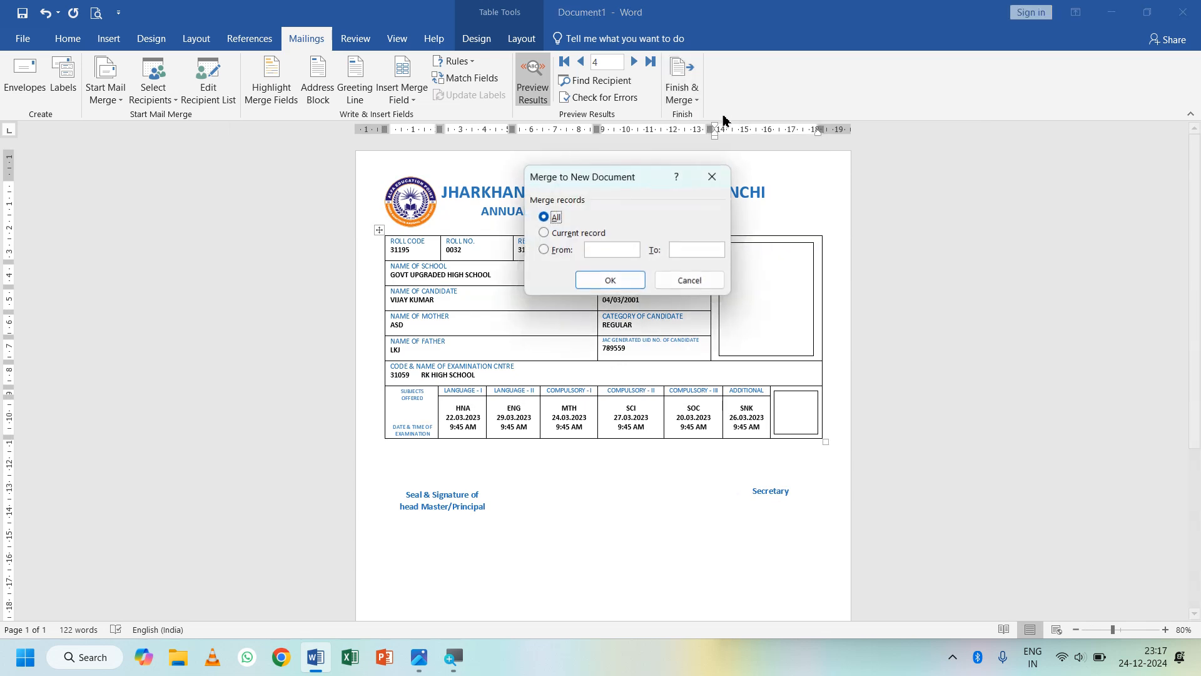
left_click(631, 281)
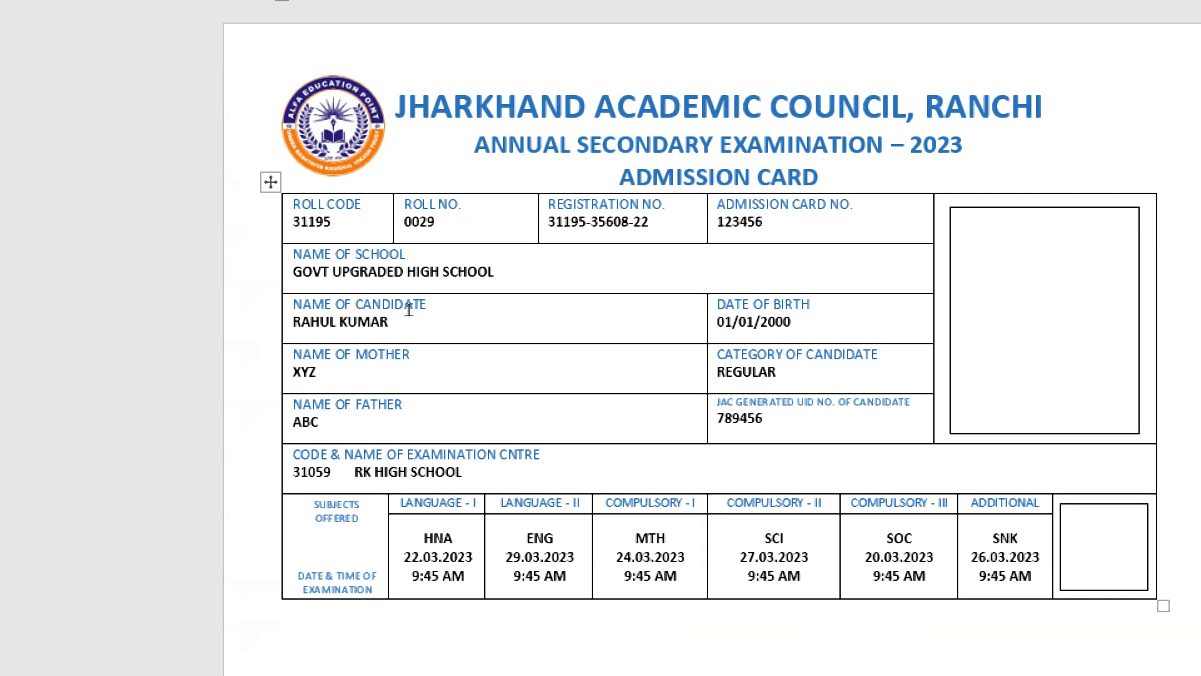
scroll(408, 309, "down", 15)
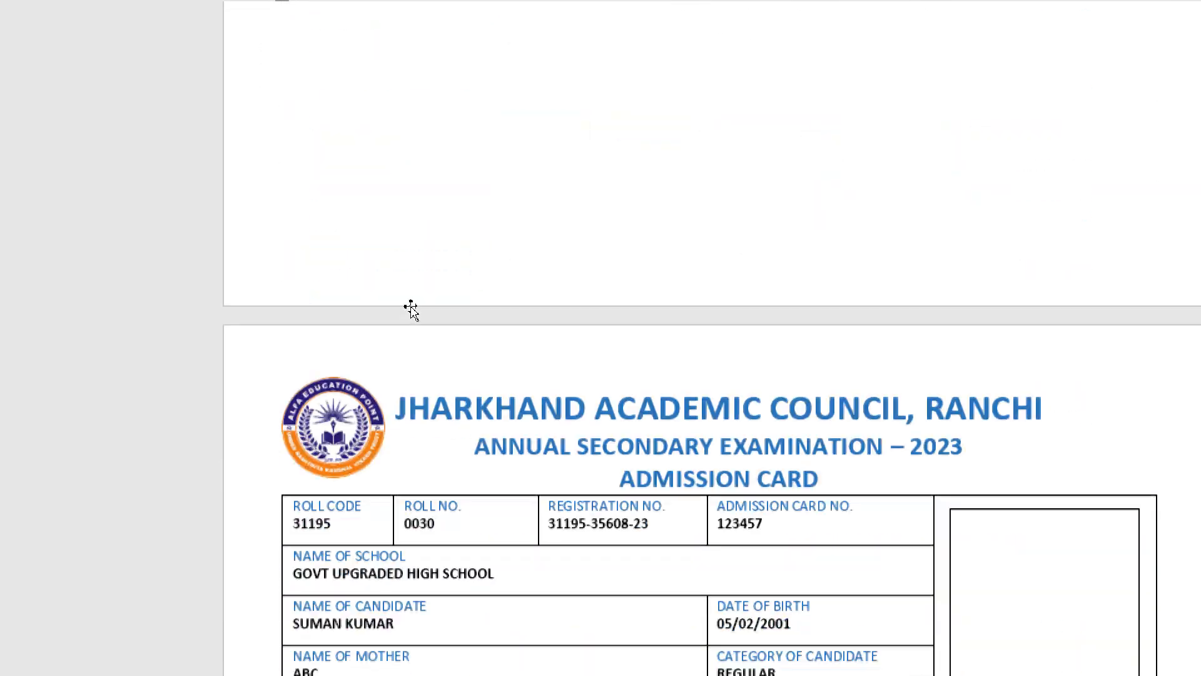
scroll(410, 309, "down", 7)
scroll(413, 235, "down", 5)
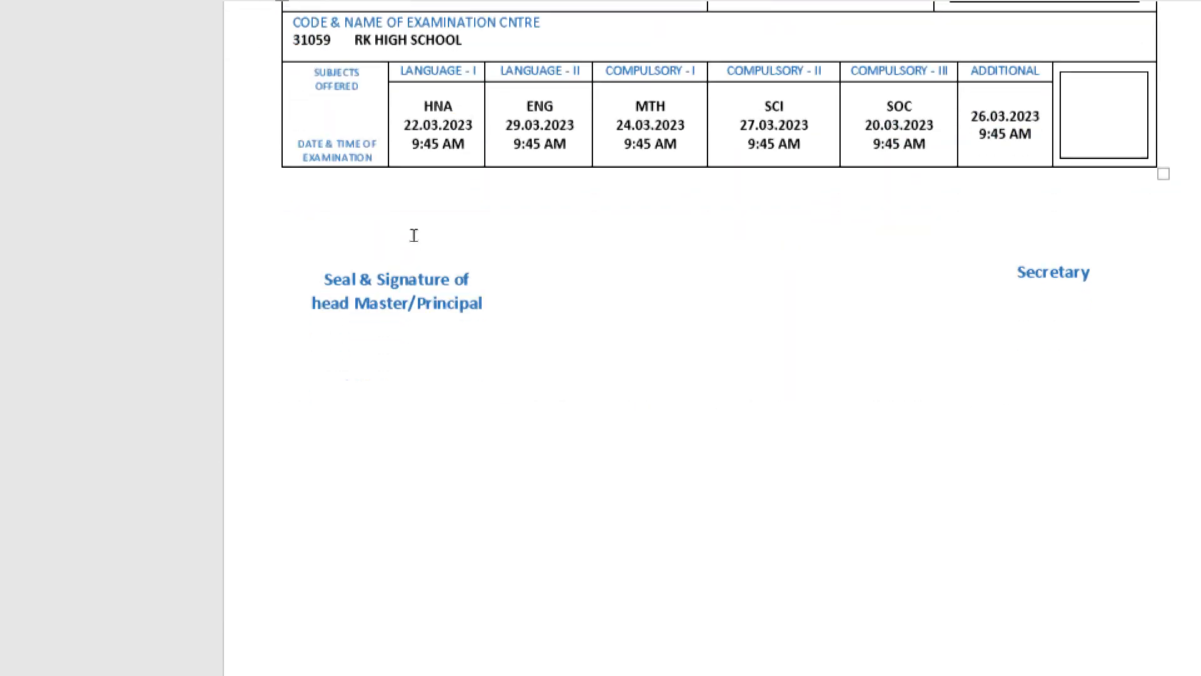
scroll(413, 235, "down", 10)
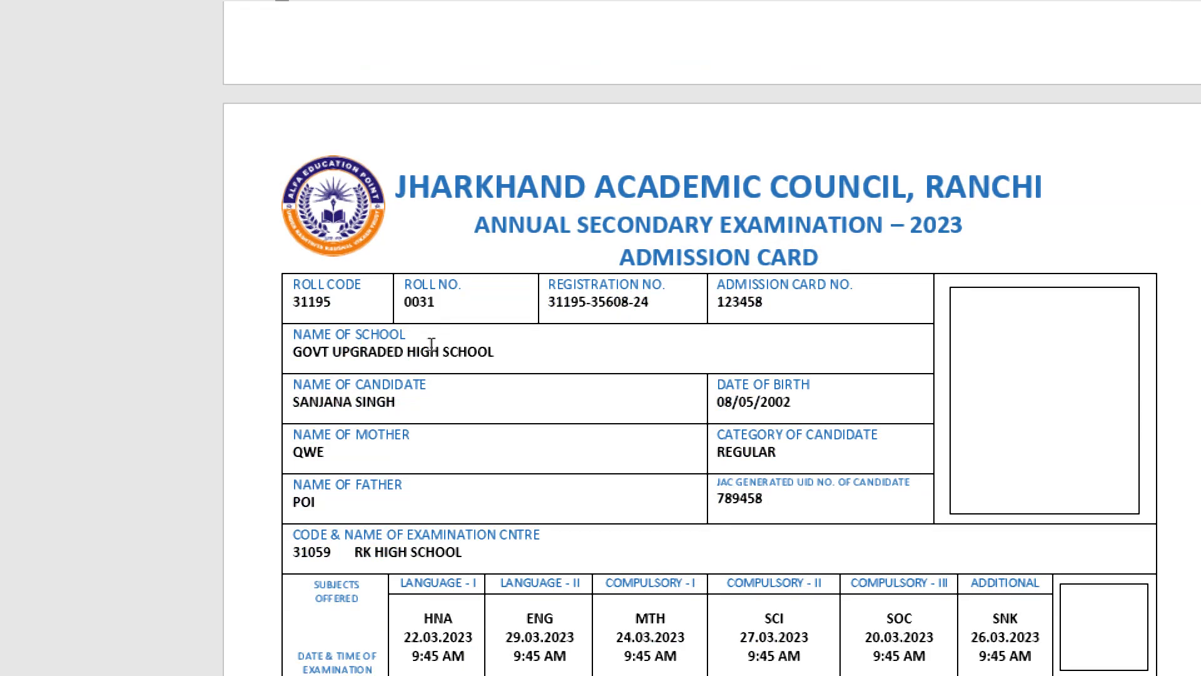
scroll(431, 344, "down", 12)
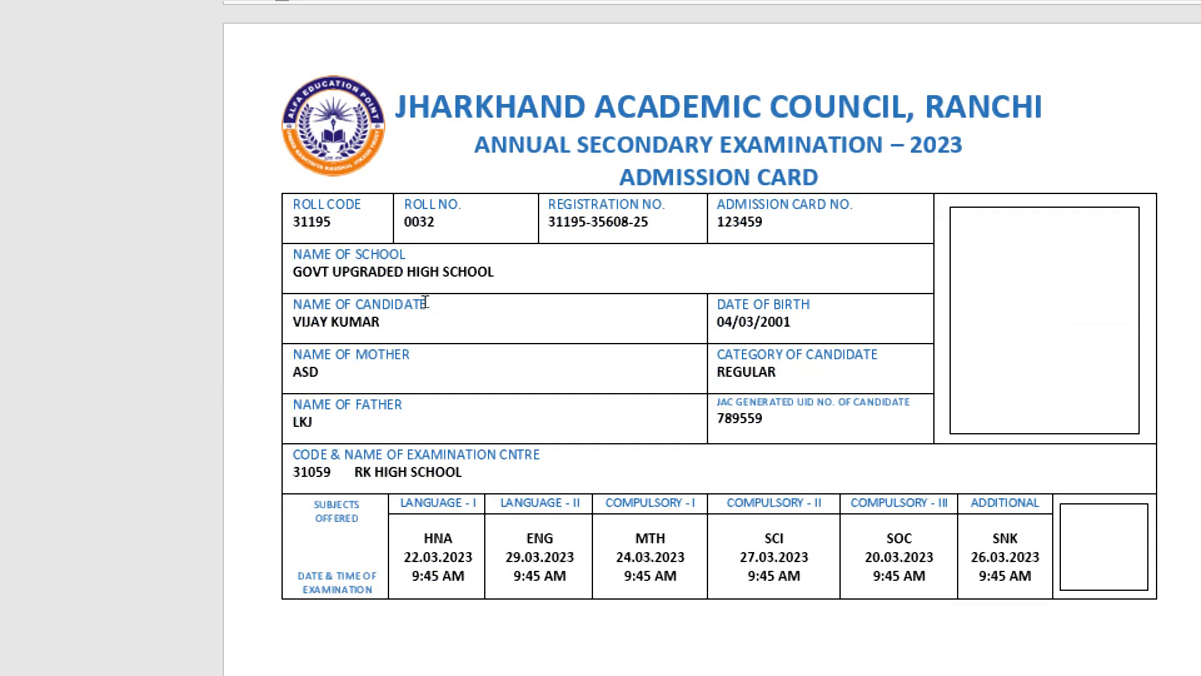
scroll(424, 302, "down", 12)
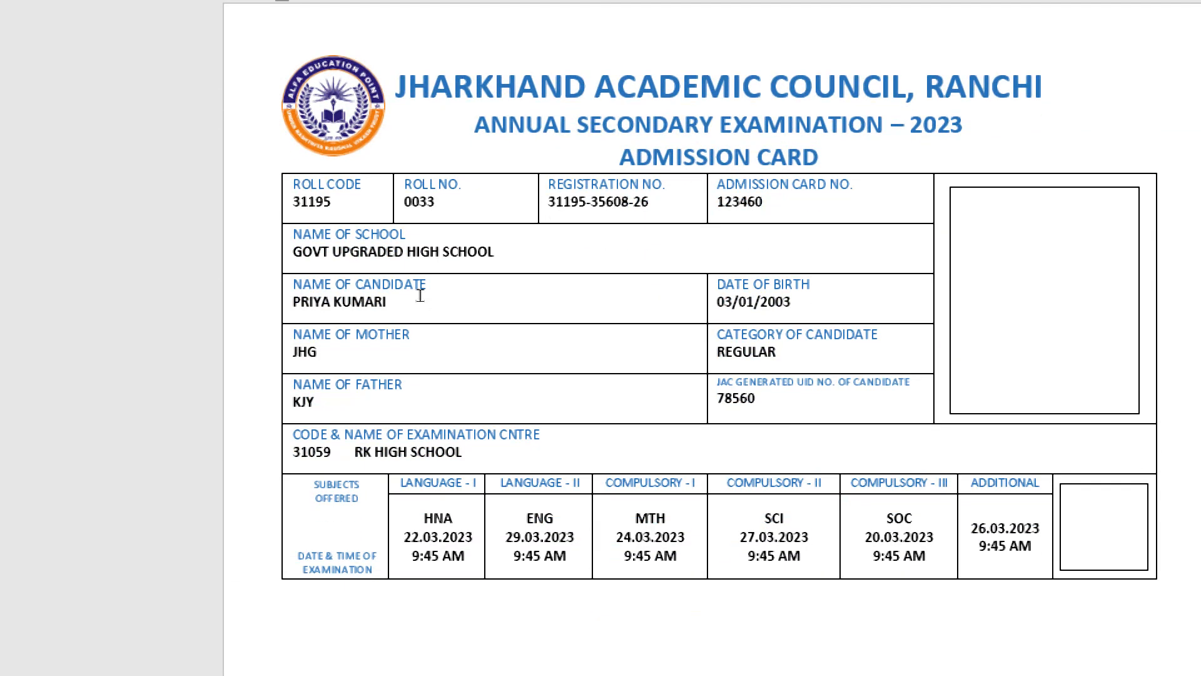
scroll(420, 296, "down", 8)
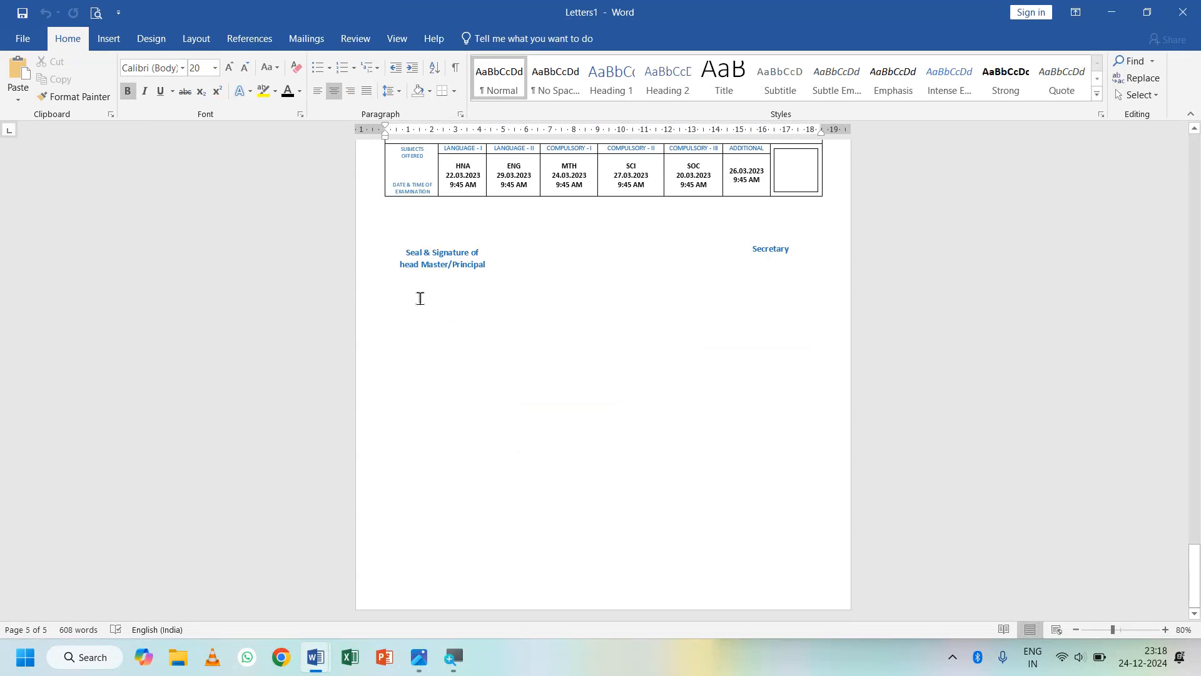
left_click(1165, 630)
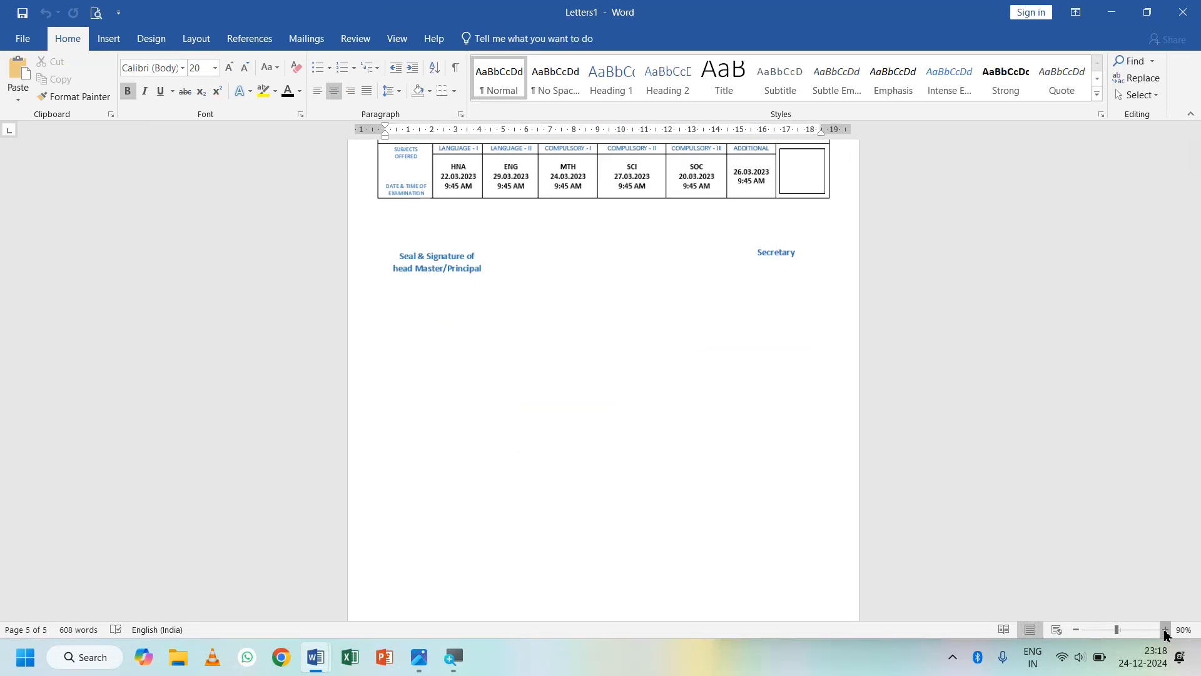
left_click(1165, 630)
scroll(604, 369, "up", 8)
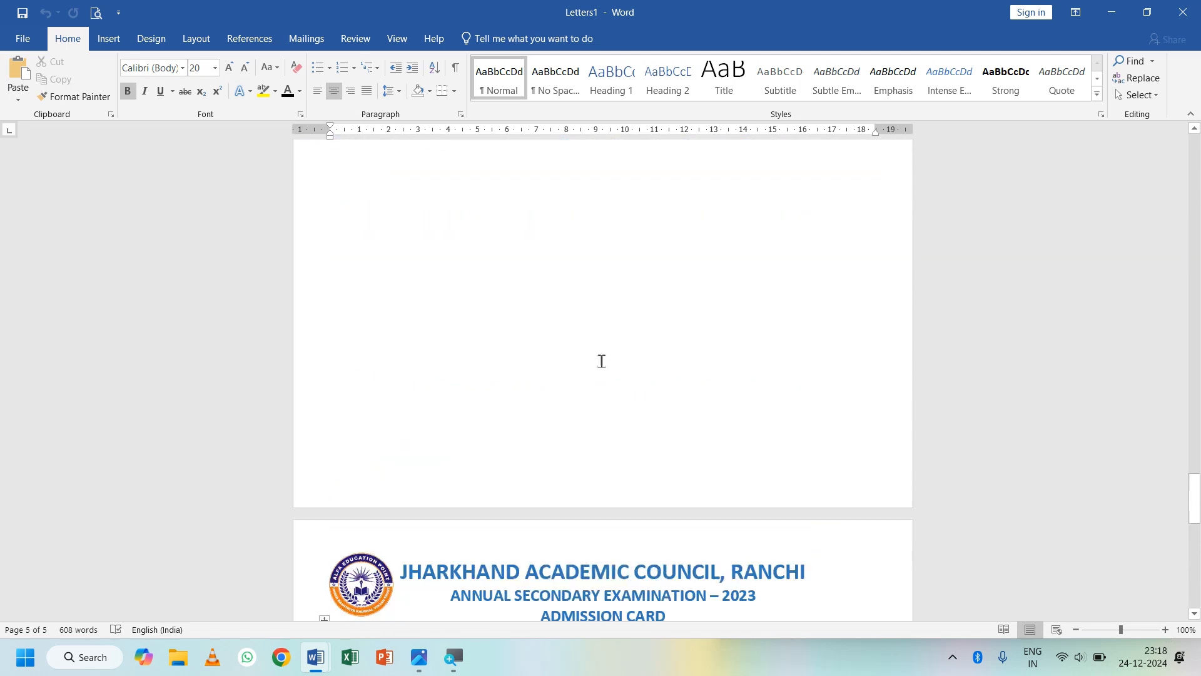
scroll(601, 361, "down", 4)
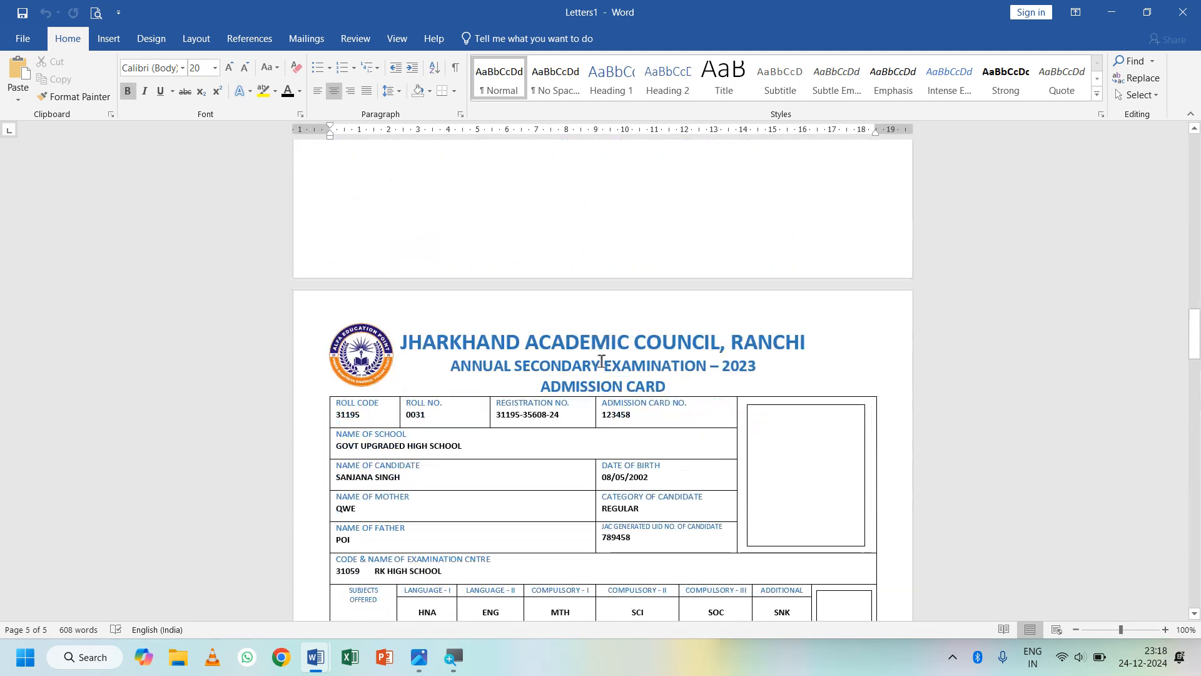
scroll(601, 361, "up", 15)
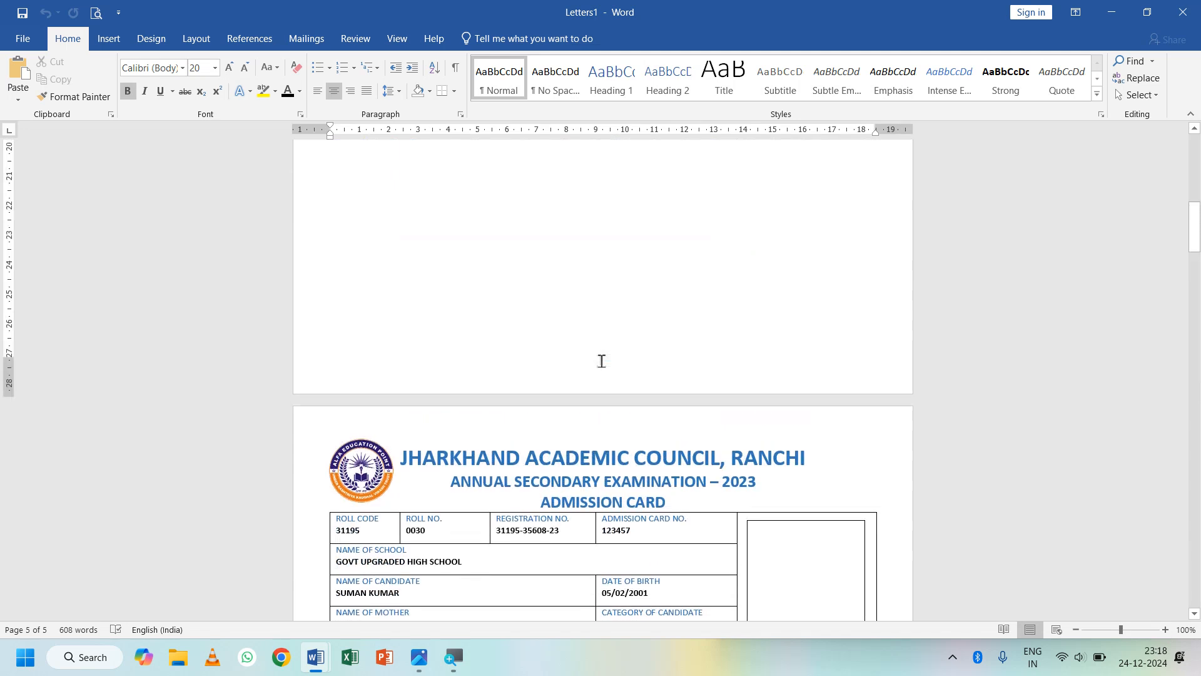
key("ctrl+Home")
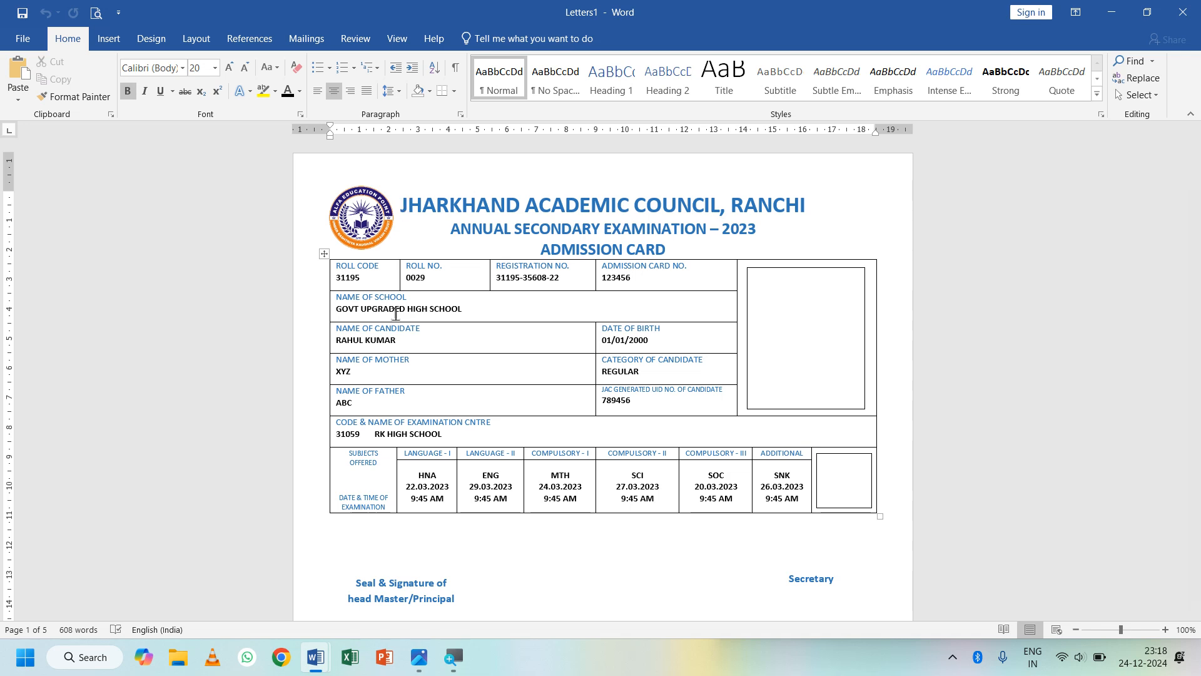
- Select the blank photo box on roll no. 0029's card in Letters1
left_click(305, 39)
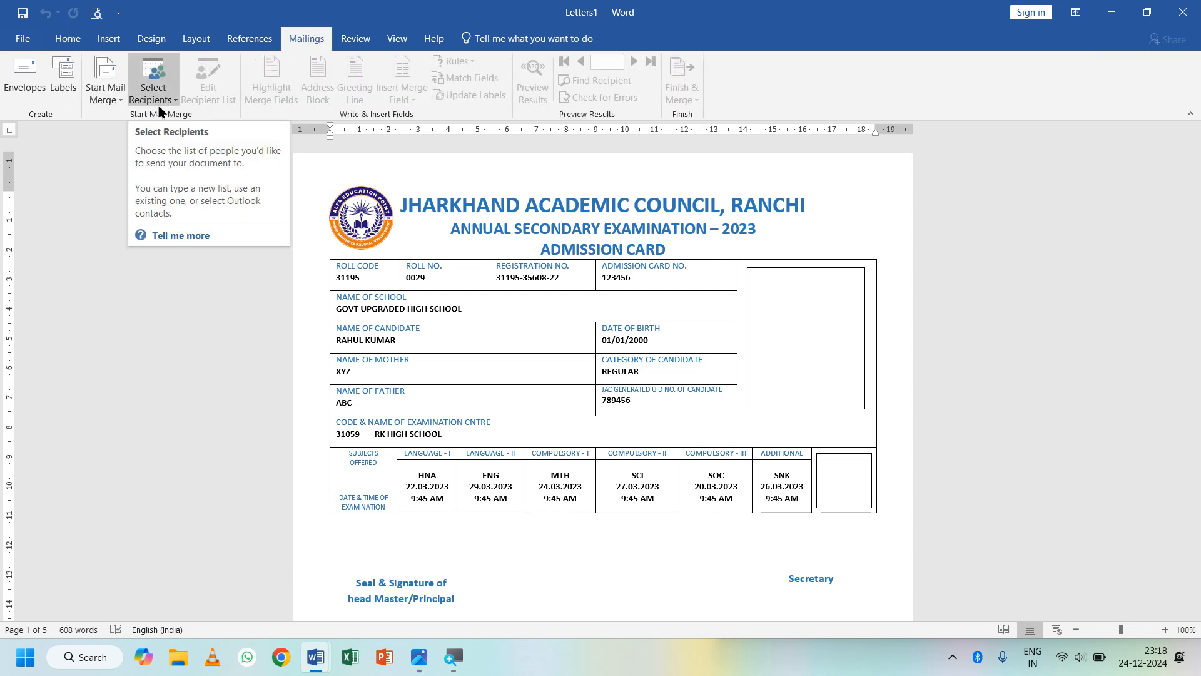
left_click(427, 282)
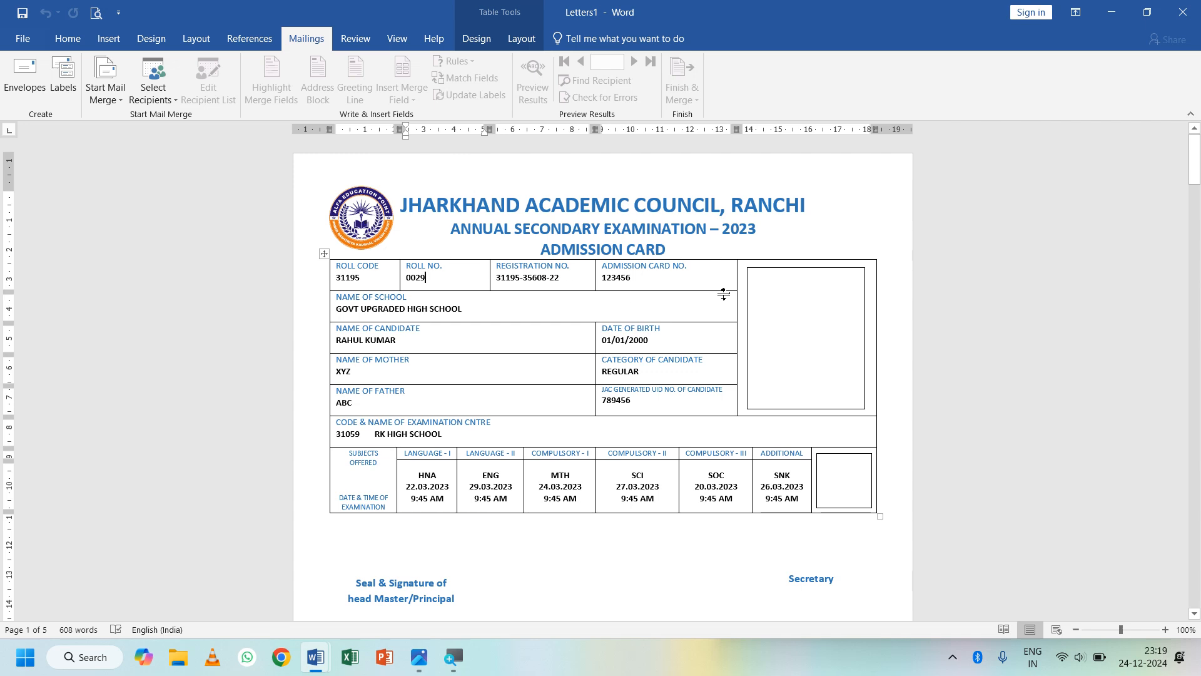
left_click(746, 276)
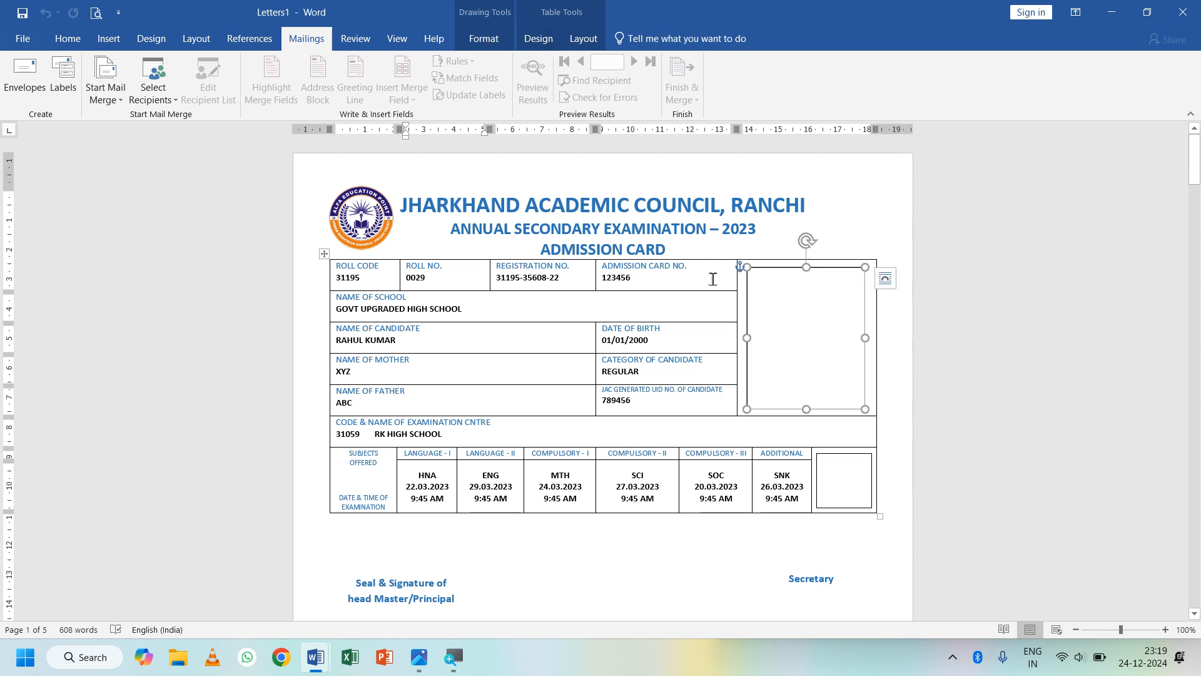
- Fill the photo box with the Doc (7)_3 picture from the Bluetooth folder
left_click(476, 40)
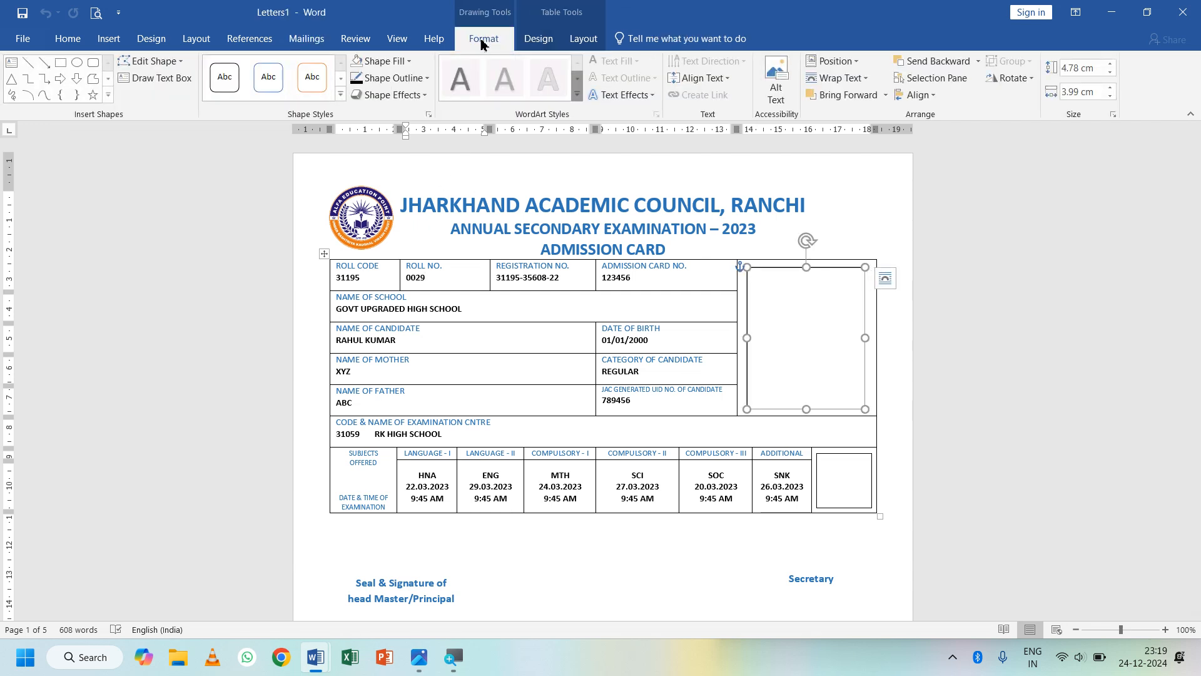
left_click(395, 63)
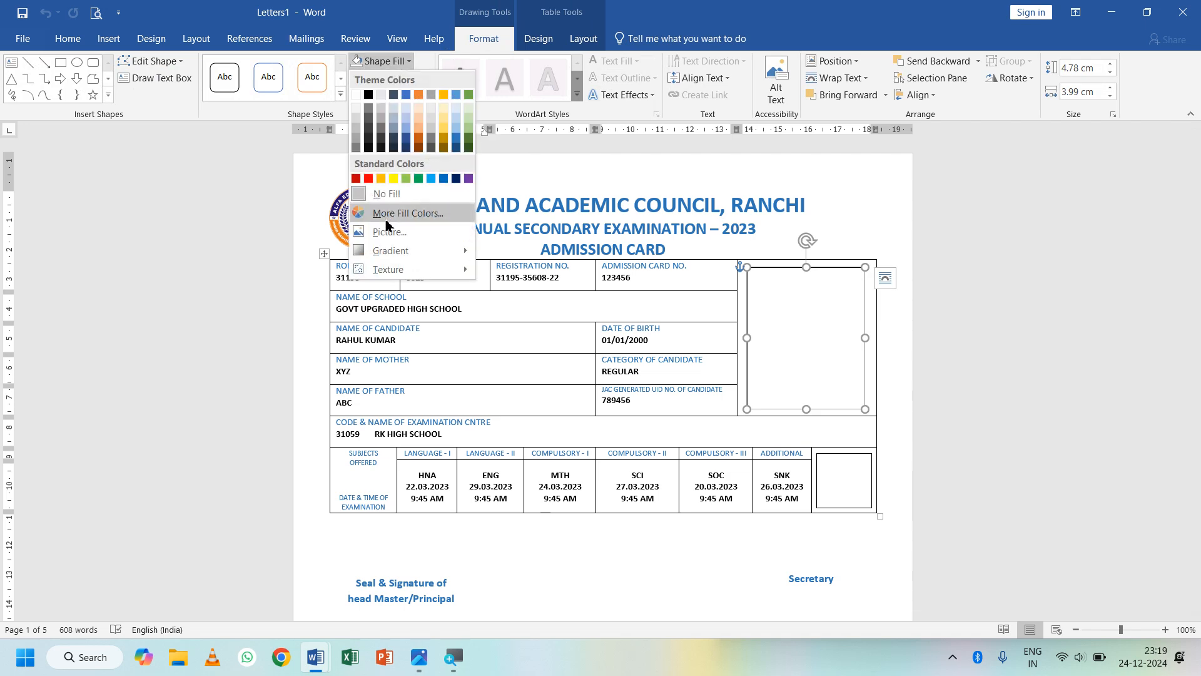
left_click(389, 231)
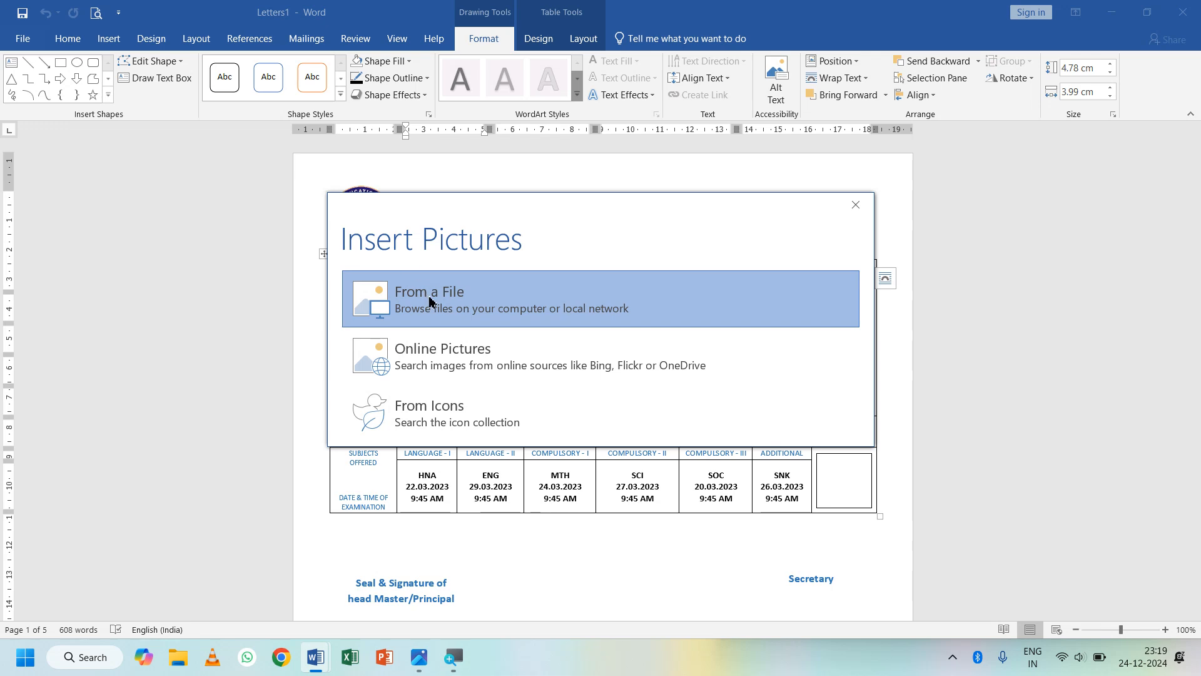
left_click(429, 294)
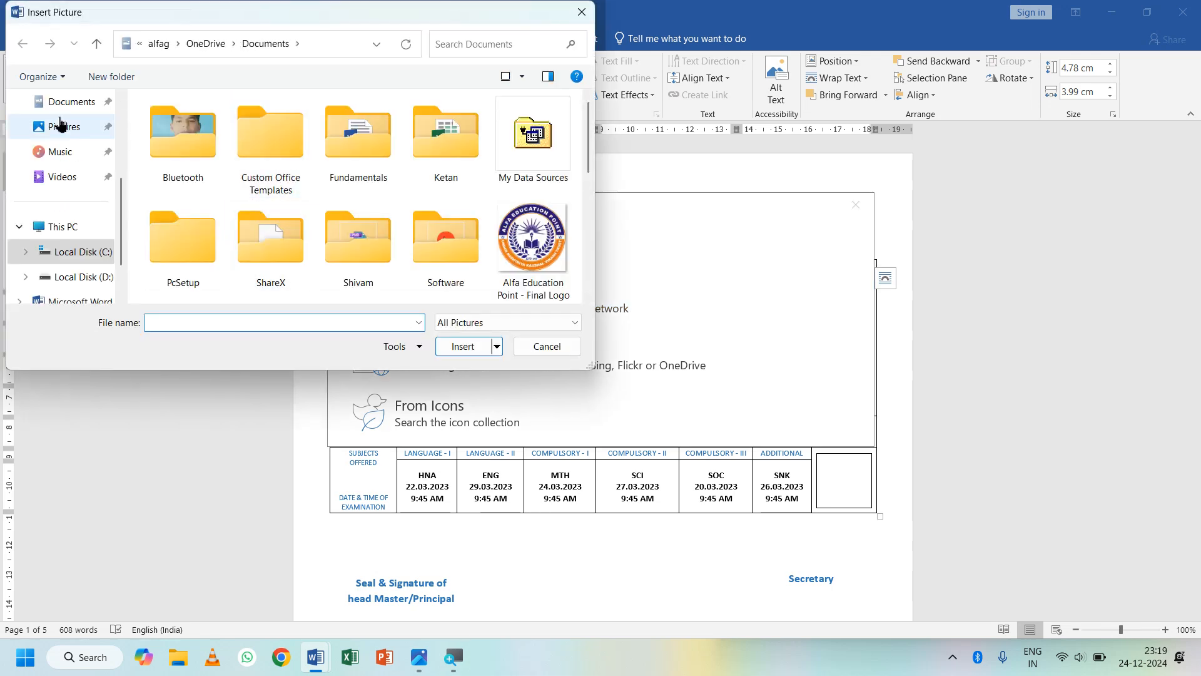
double_click(188, 137)
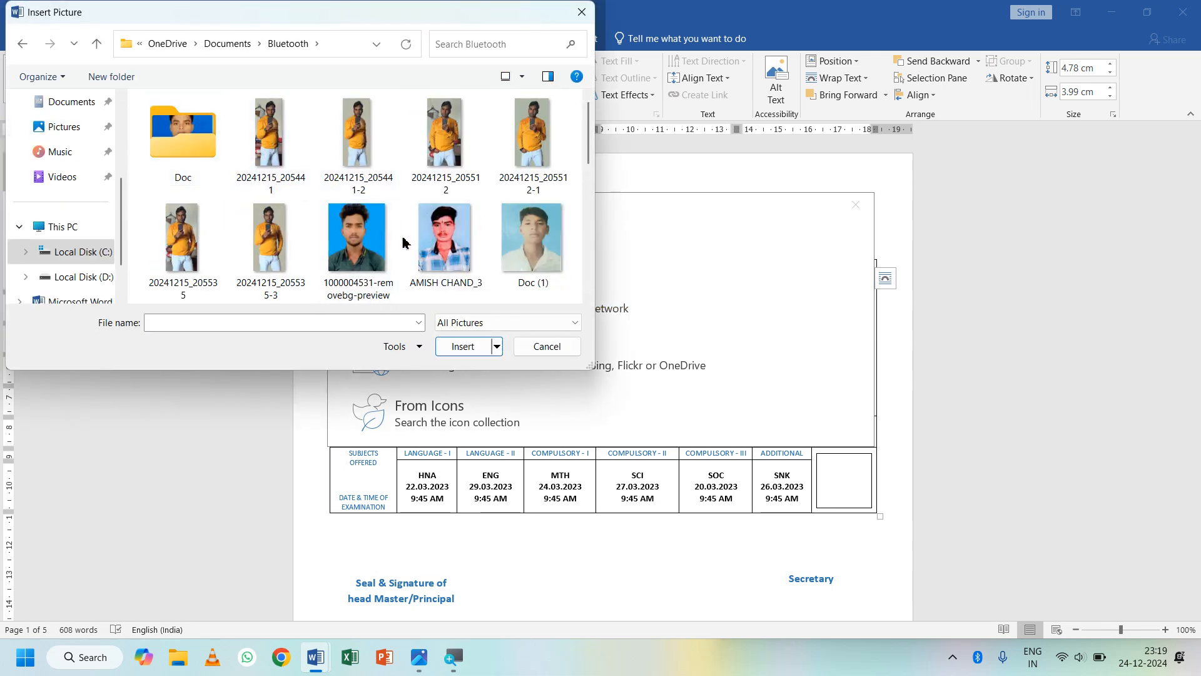
scroll(405, 241, "down", 2)
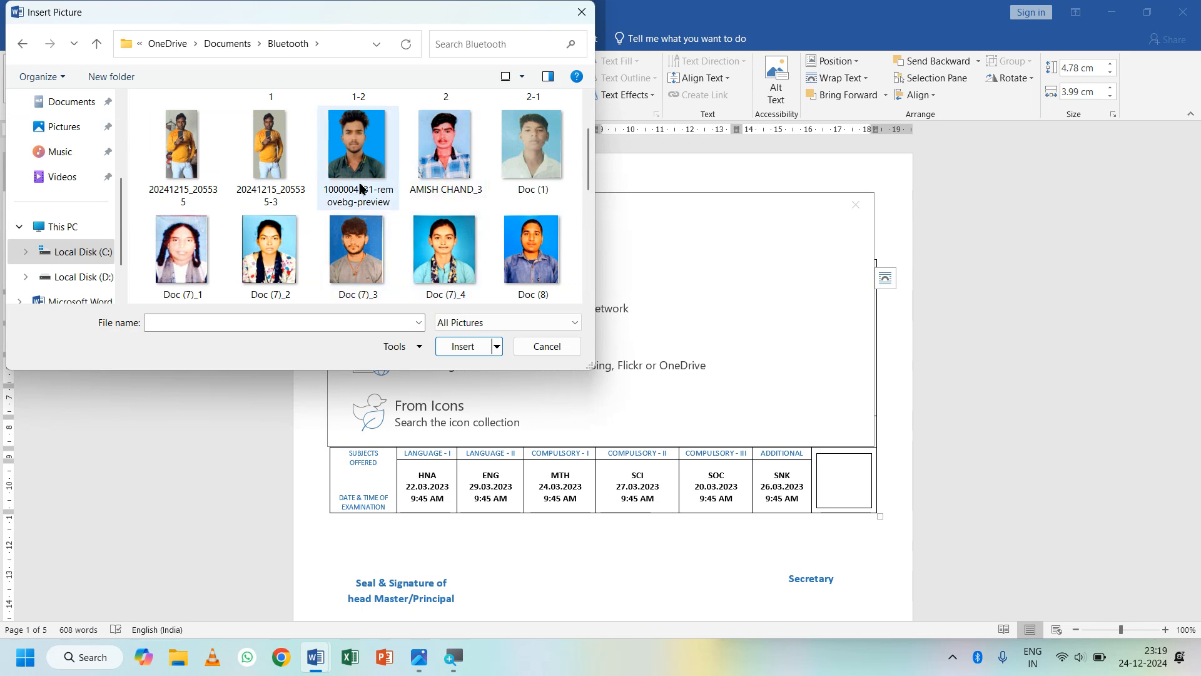
double_click(357, 250)
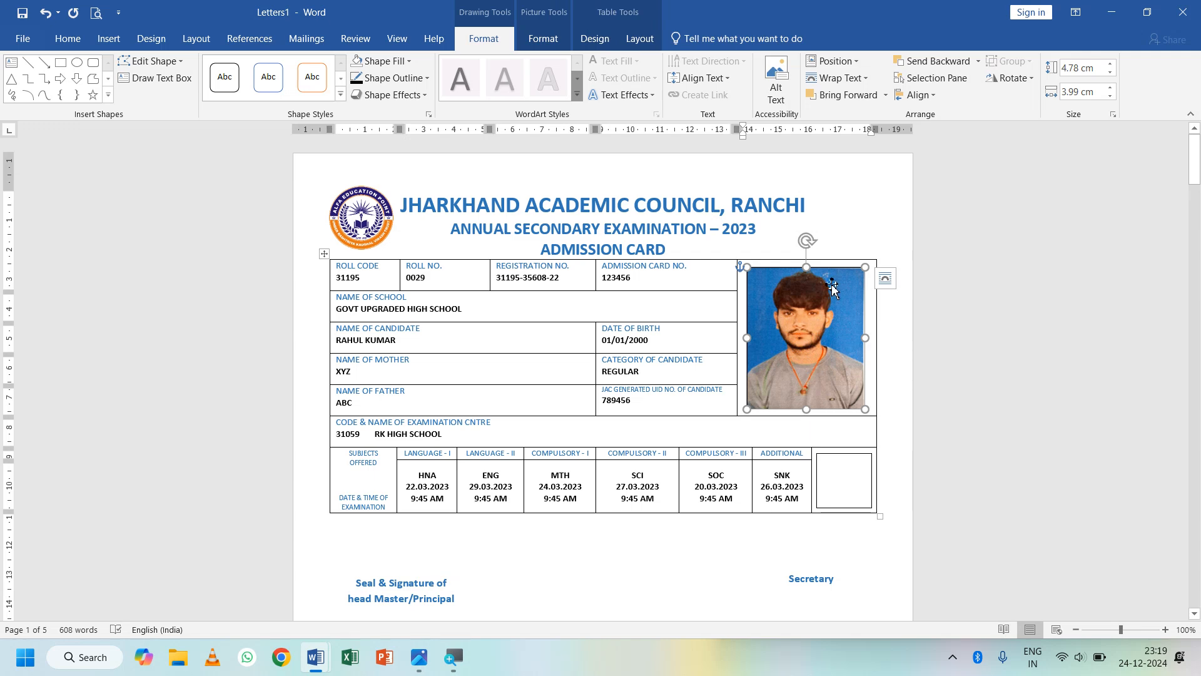
- Fill the small box beside ADDITIONAL with the QR code image from Pictures
left_click(831, 471)
left_click(385, 60)
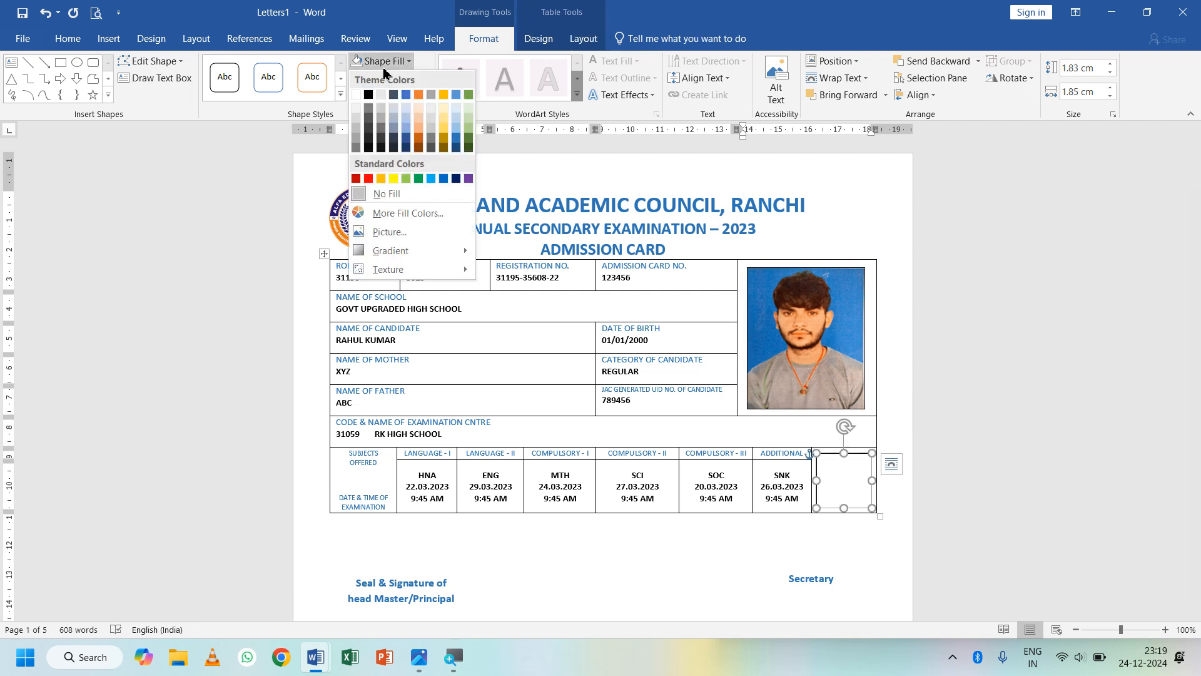
left_click(386, 231)
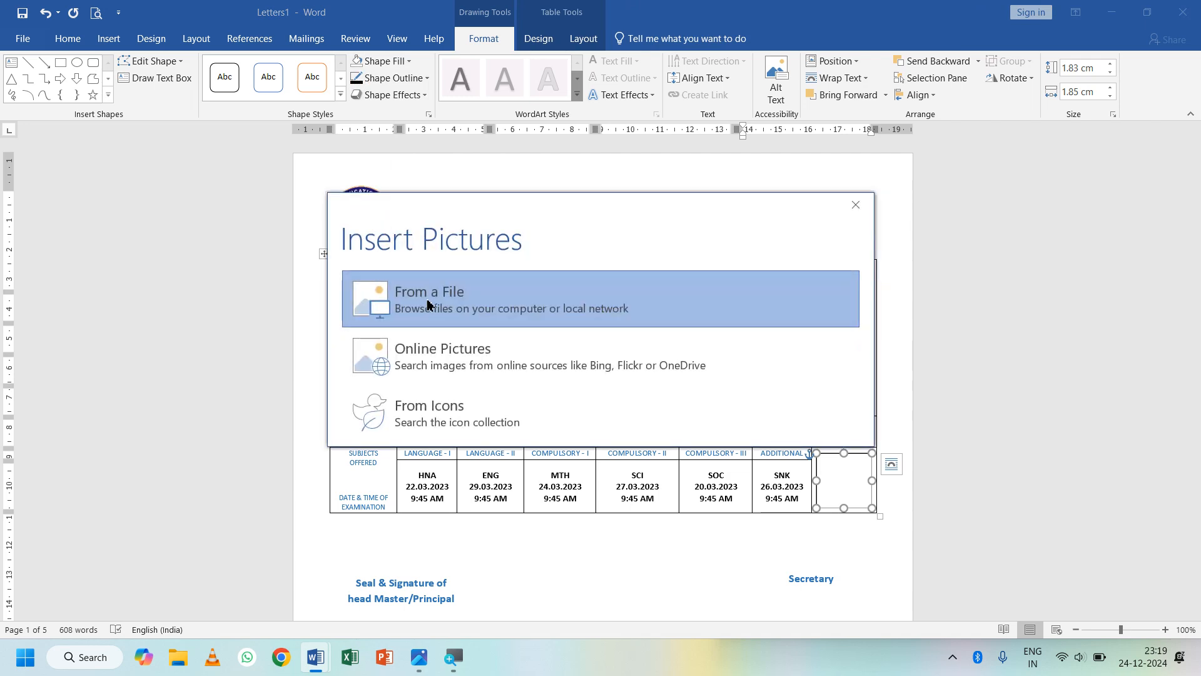
left_click(430, 303)
scroll(370, 230, "down", 5)
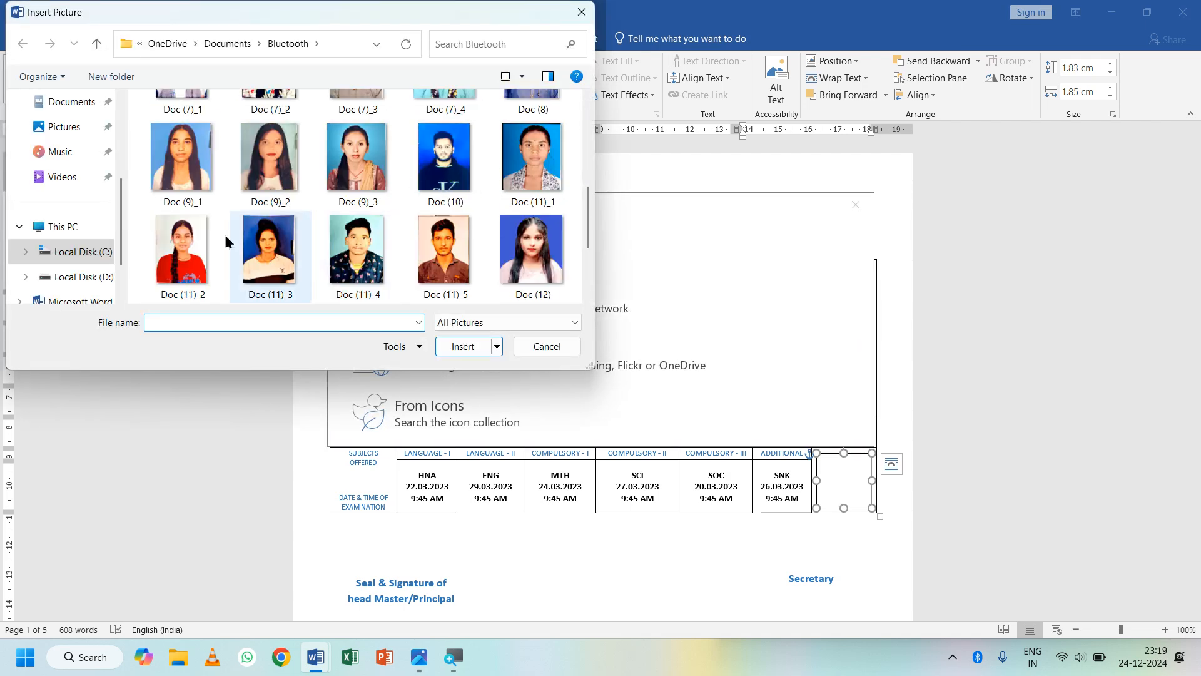
left_click(64, 126)
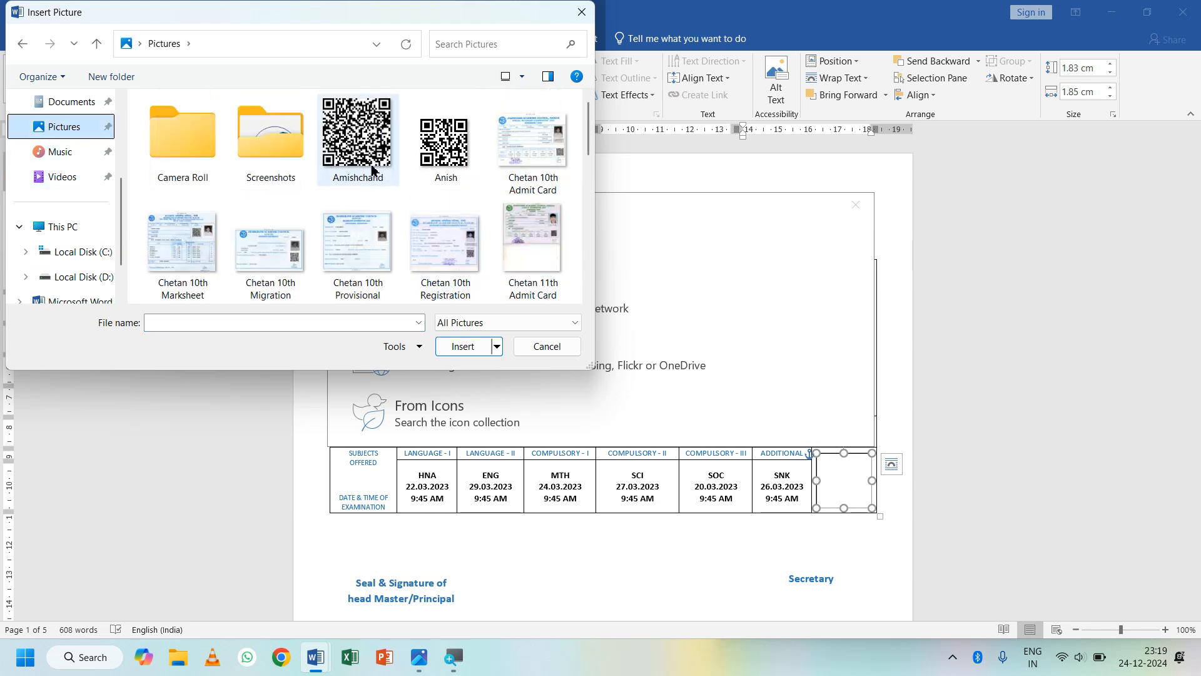
double_click(444, 140)
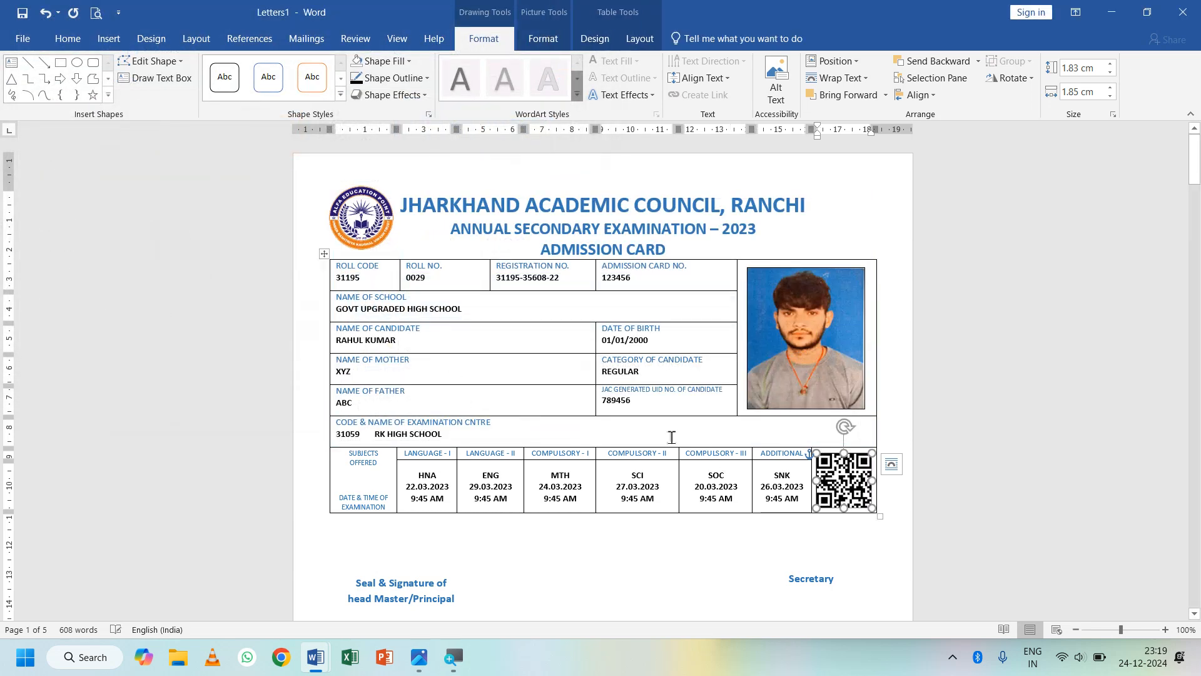
scroll(671, 437, "down", 3)
scroll(672, 436, "down", 8)
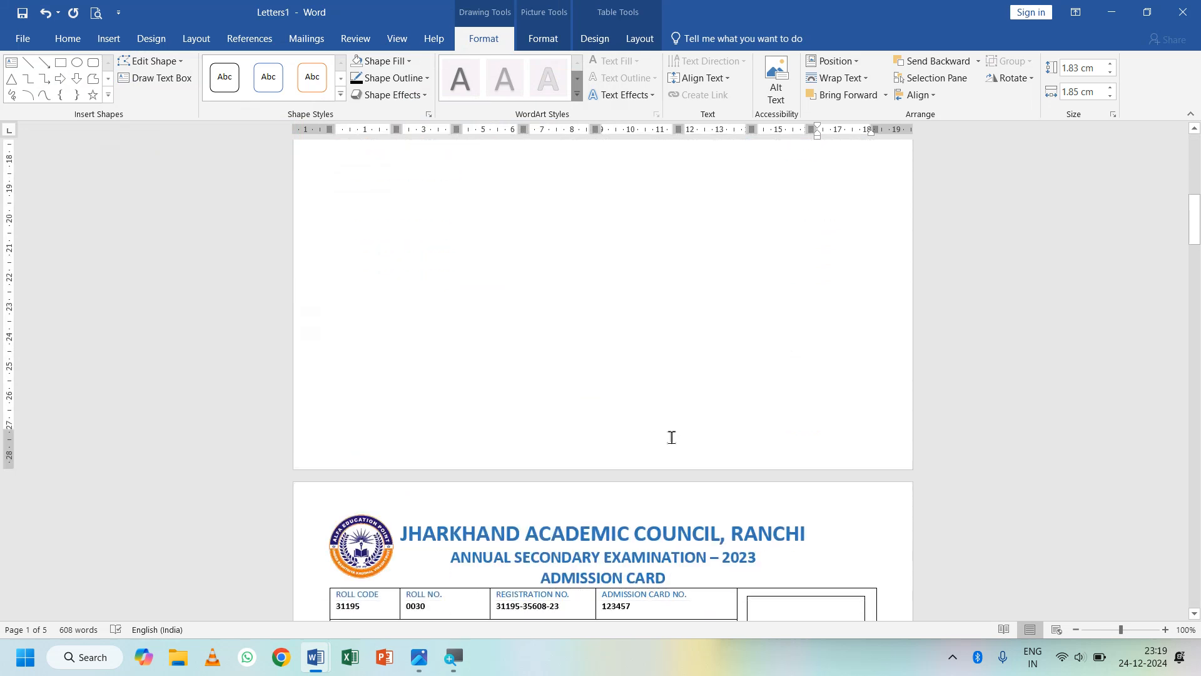
left_click(748, 370)
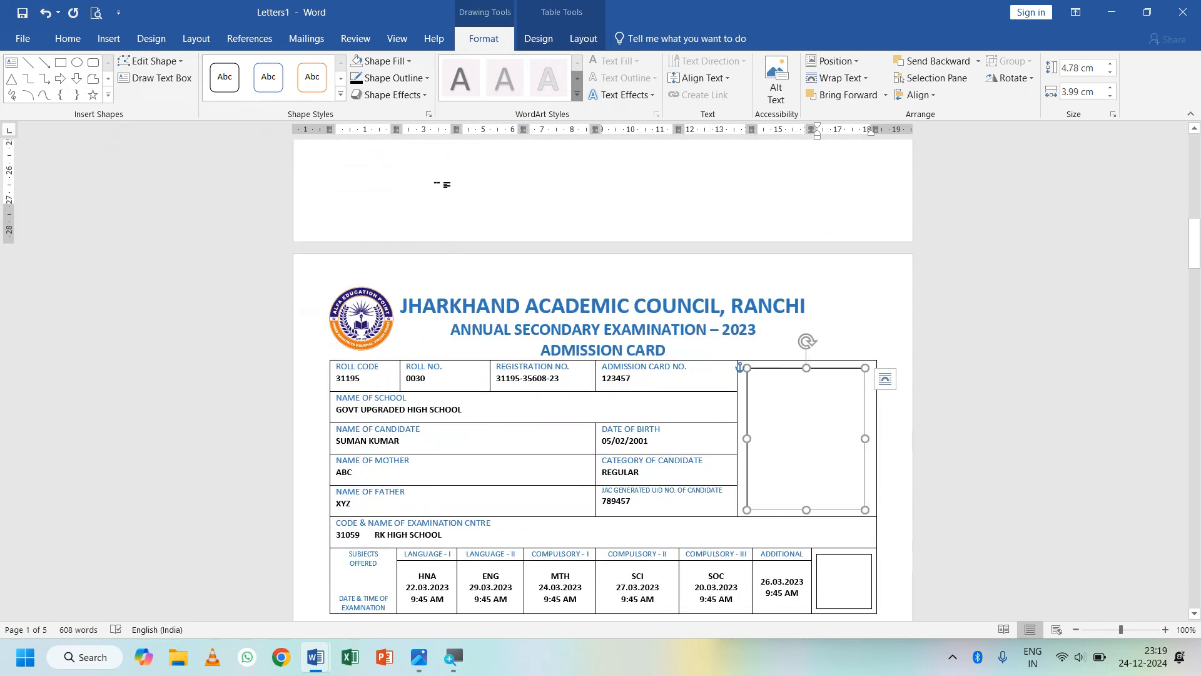
left_click(408, 61)
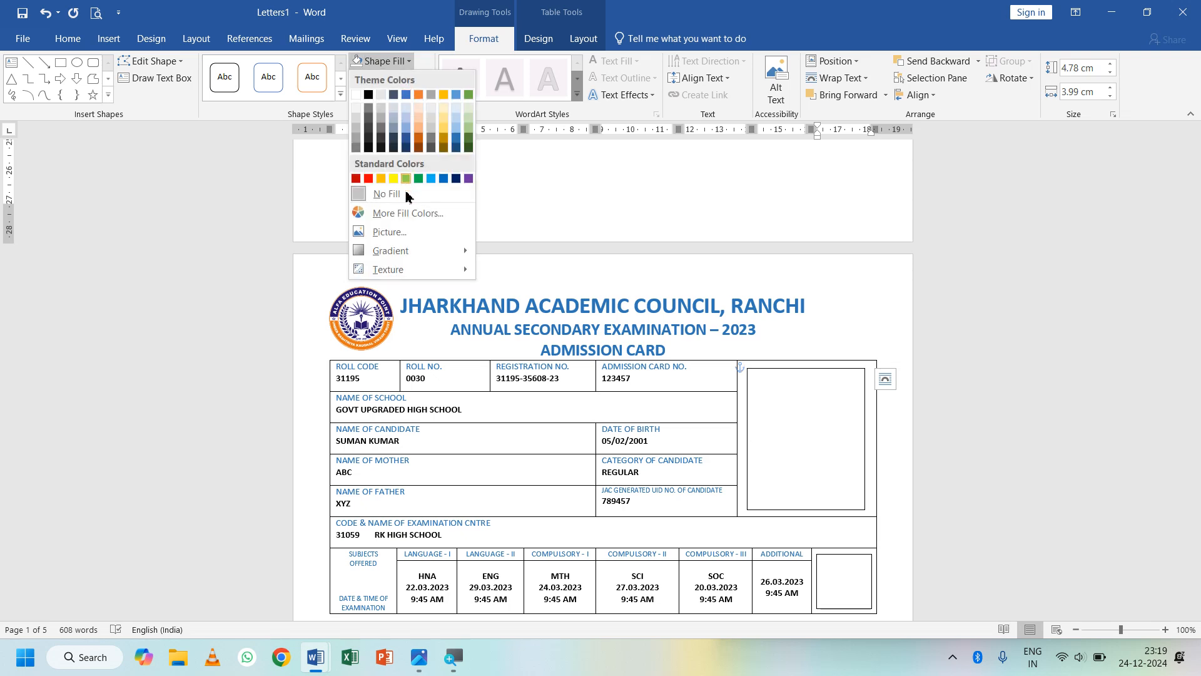
left_click(398, 231)
left_click(428, 294)
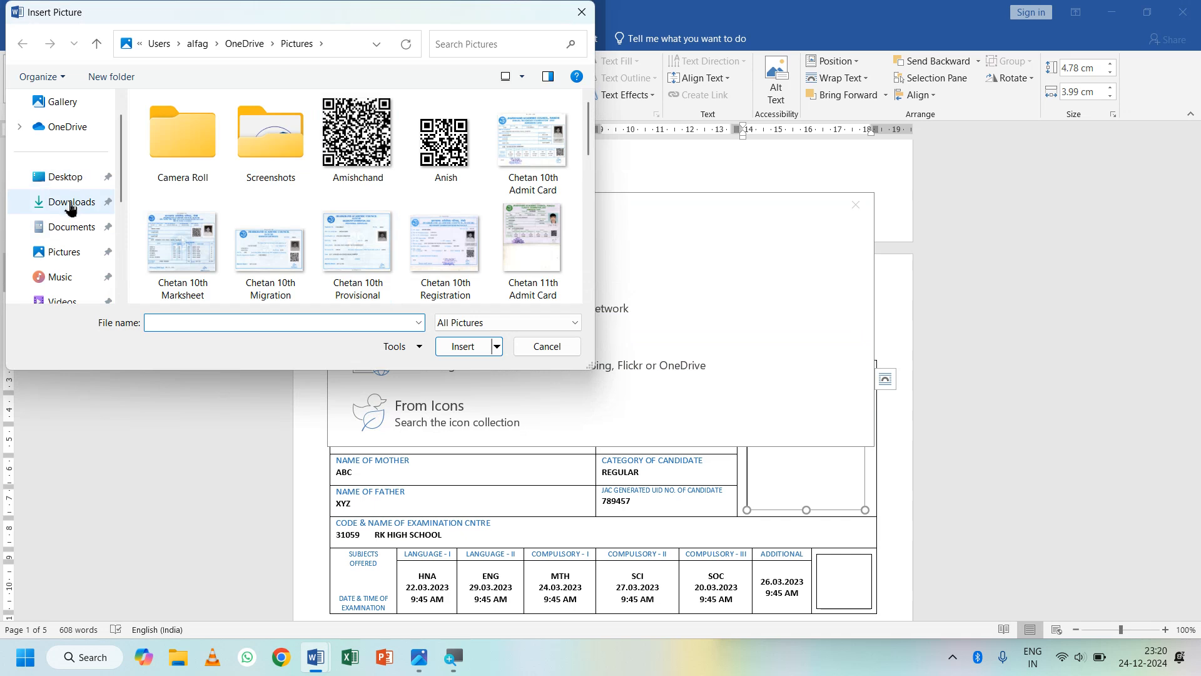
left_click(74, 226)
double_click(200, 119)
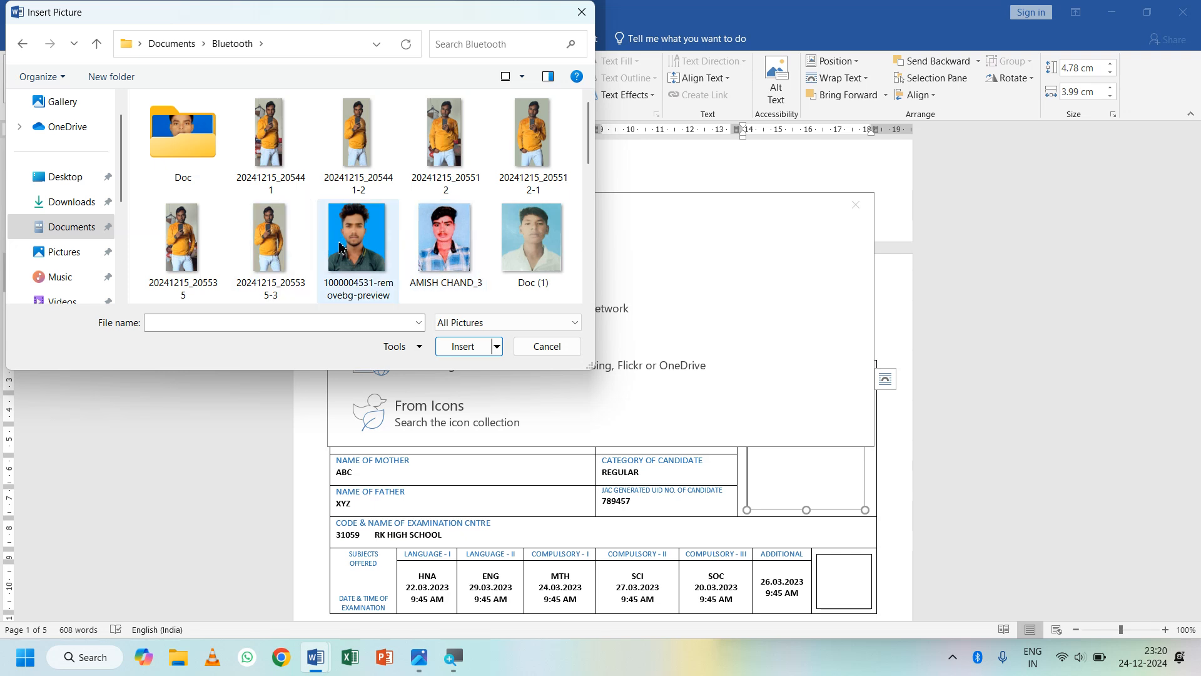
double_click(366, 244)
- Fill card two's box beside ADDITIONAL with the first QR code image from Pictures
scroll(746, 438, "down", 3)
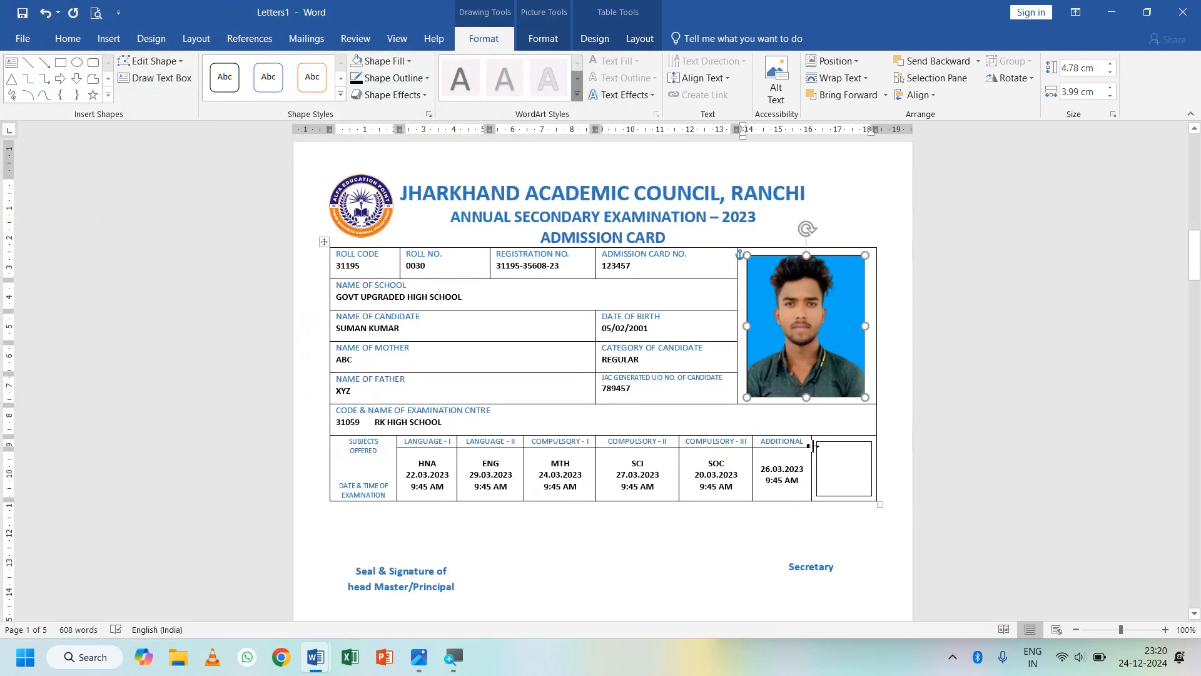
left_click(826, 444)
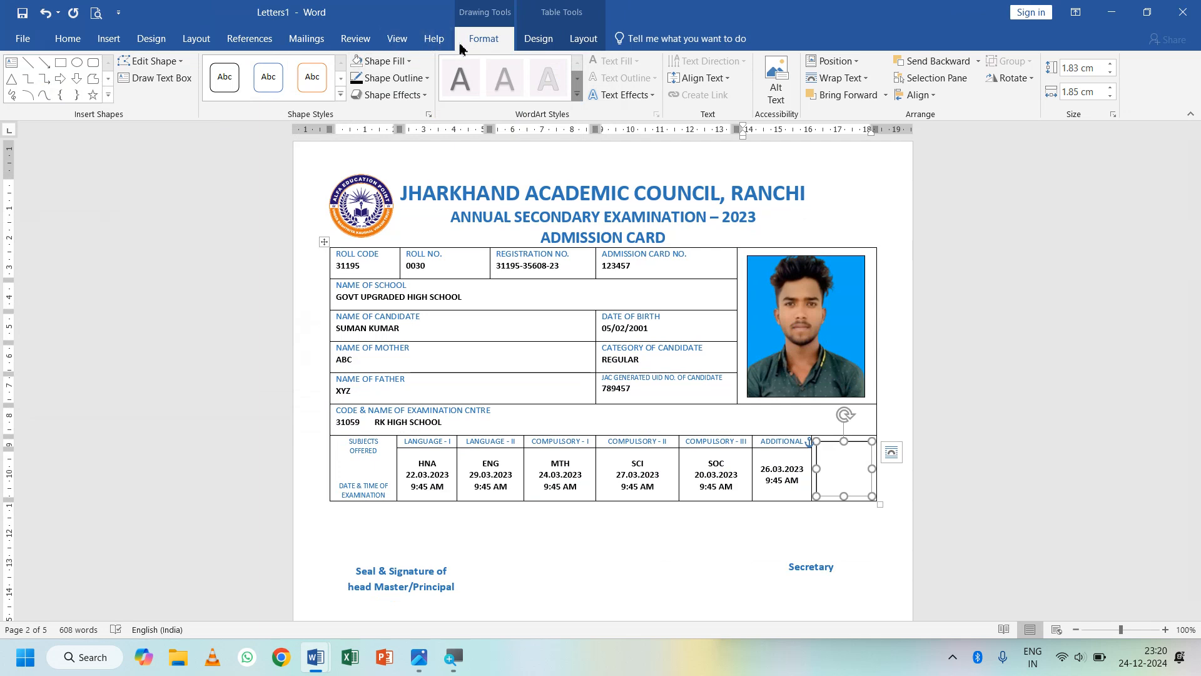
left_click(391, 61)
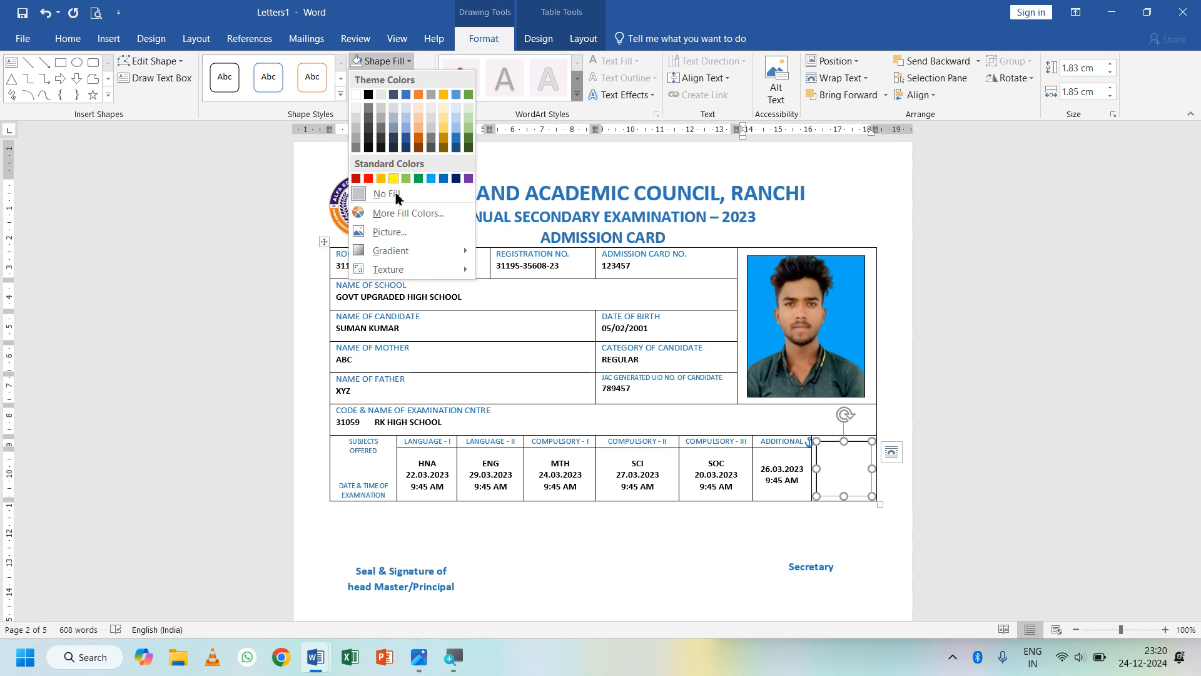
left_click(389, 232)
left_click(394, 301)
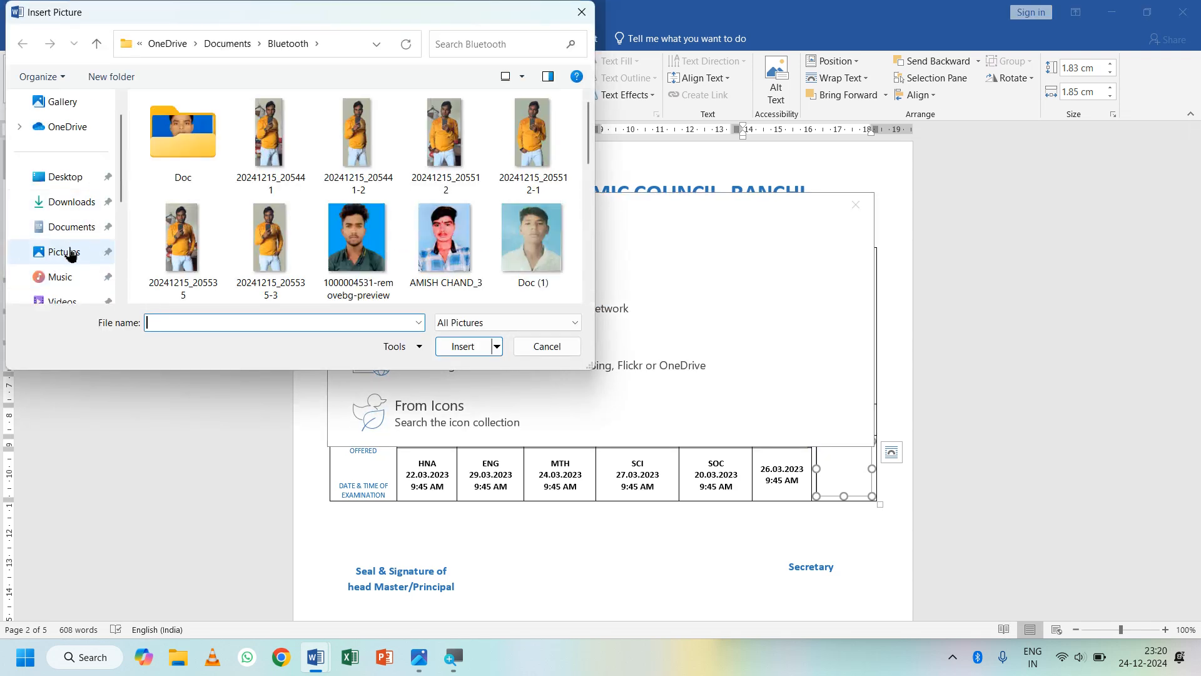
left_click(69, 251)
double_click(356, 135)
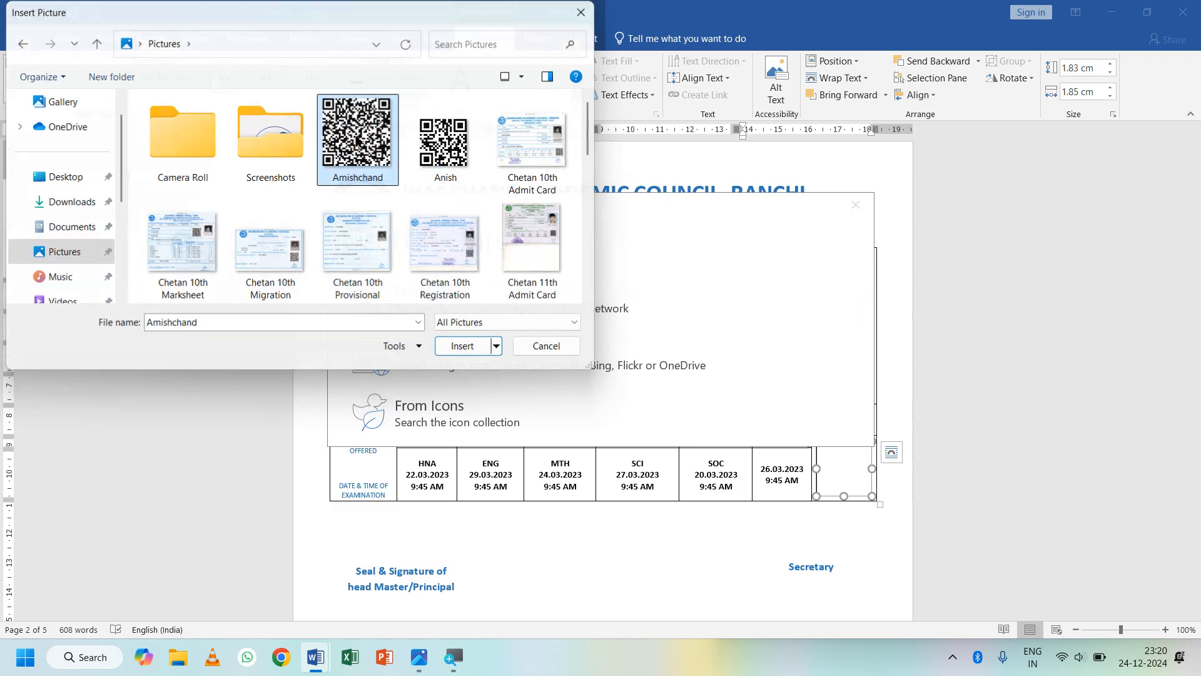
left_click(680, 561)
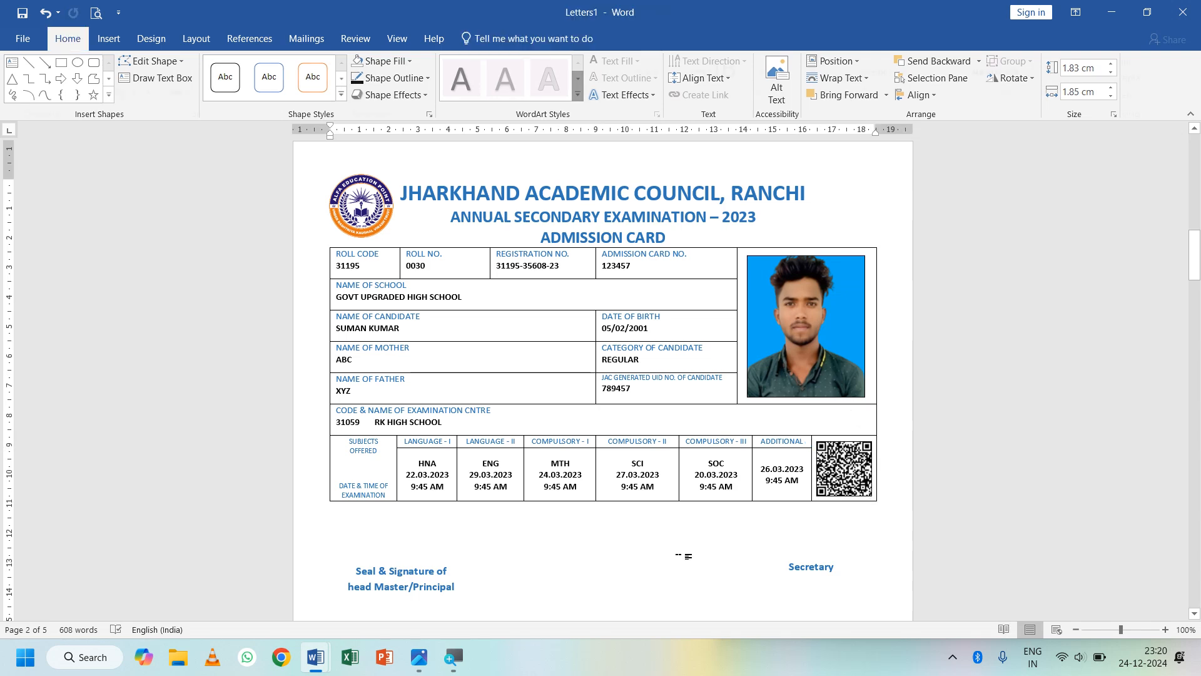
scroll(763, 472, "down", 6)
scroll(762, 472, "down", 5)
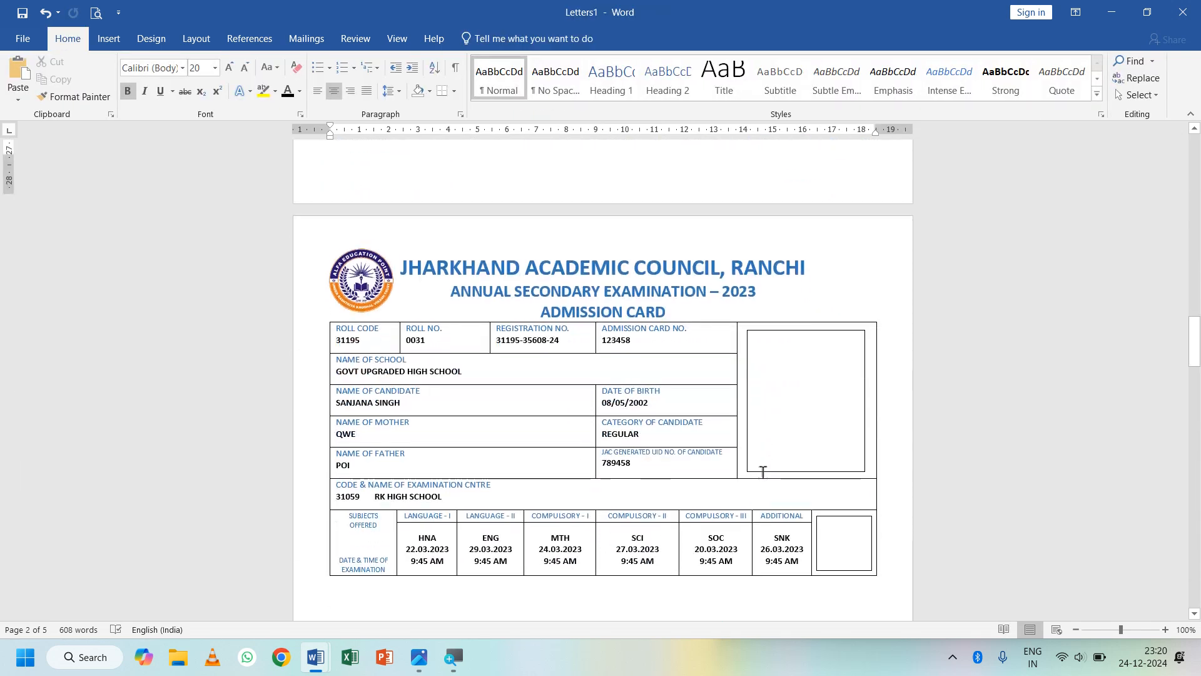
scroll(763, 471, "up", 3)
scroll(763, 472, "up", 15)
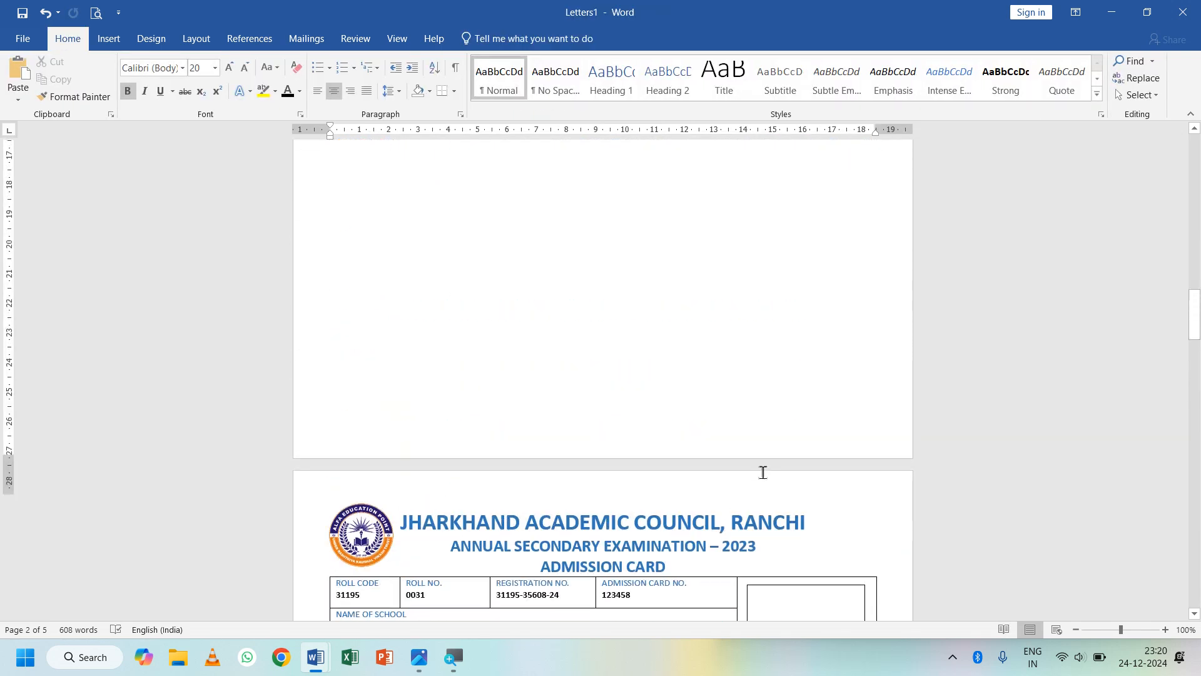
scroll(762, 472, "up", 10)
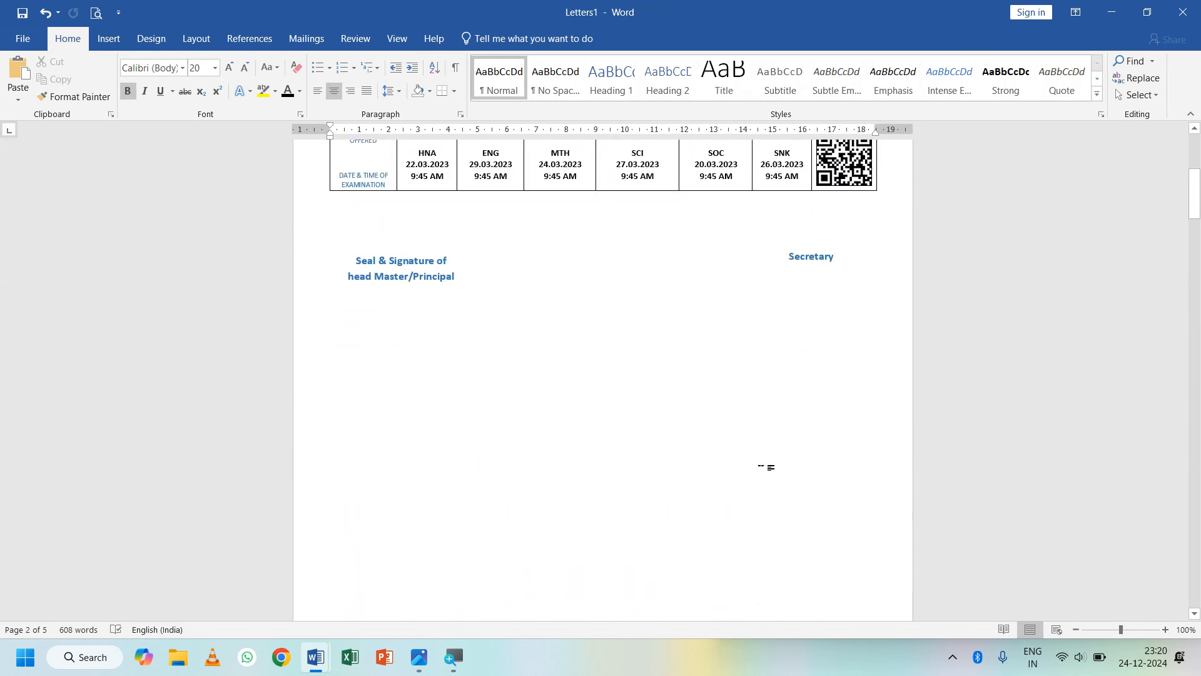
scroll(763, 472, "up", 1)
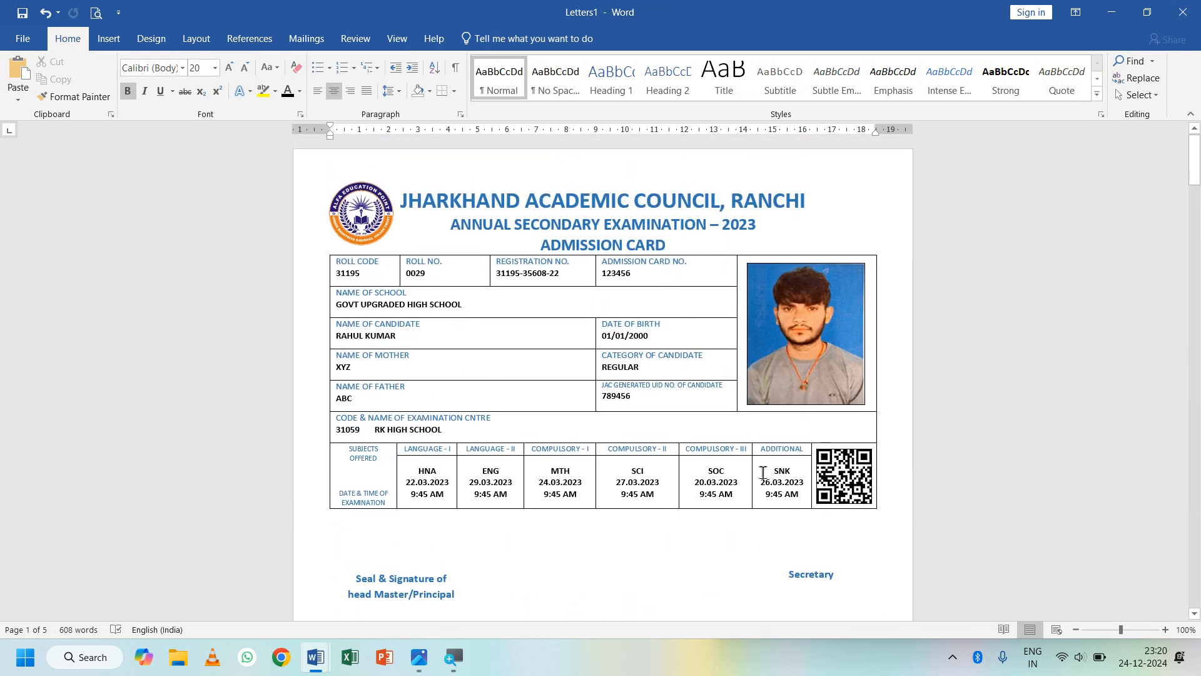